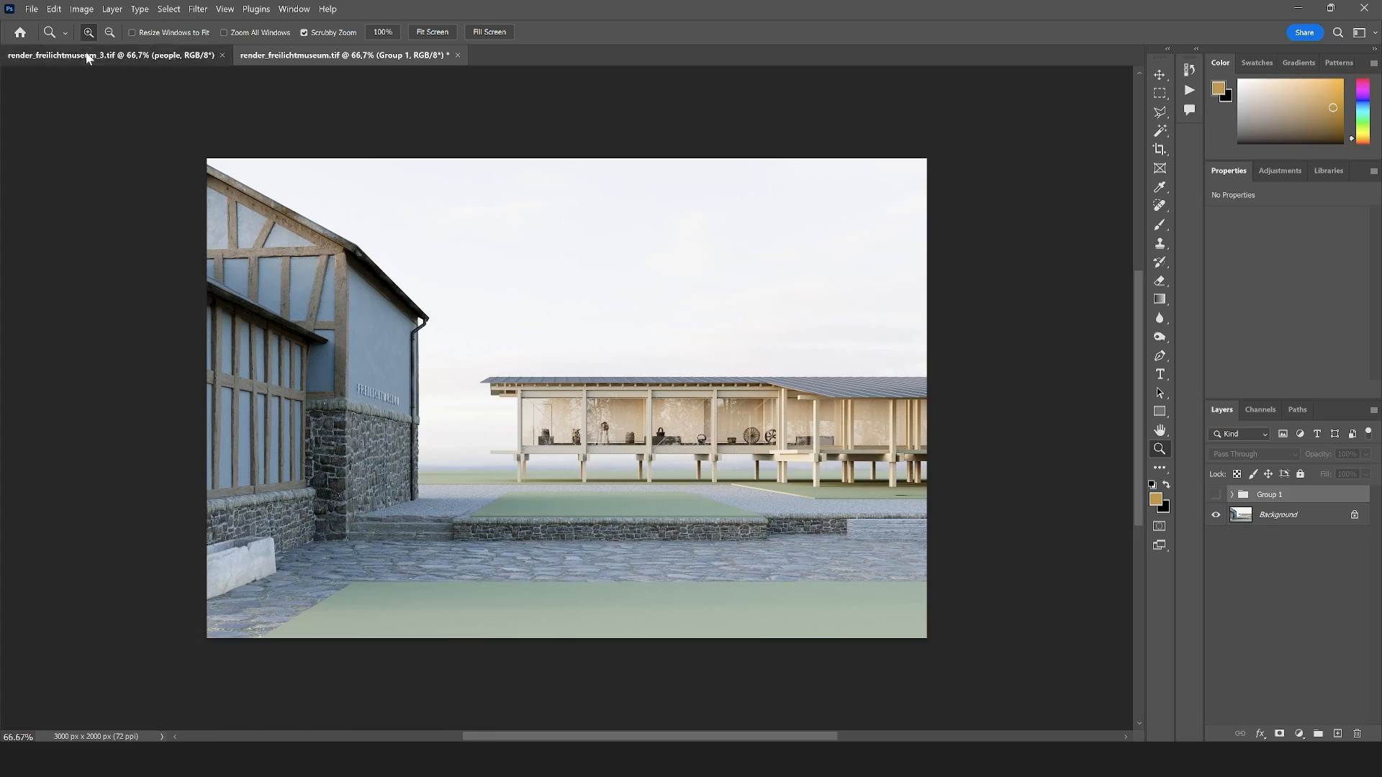
Examine the finished composite in render_freilichtmuseum_3.tif, both as a whole and close up around the stone wall and steps
left_click(85, 50)
left_click(491, 522)
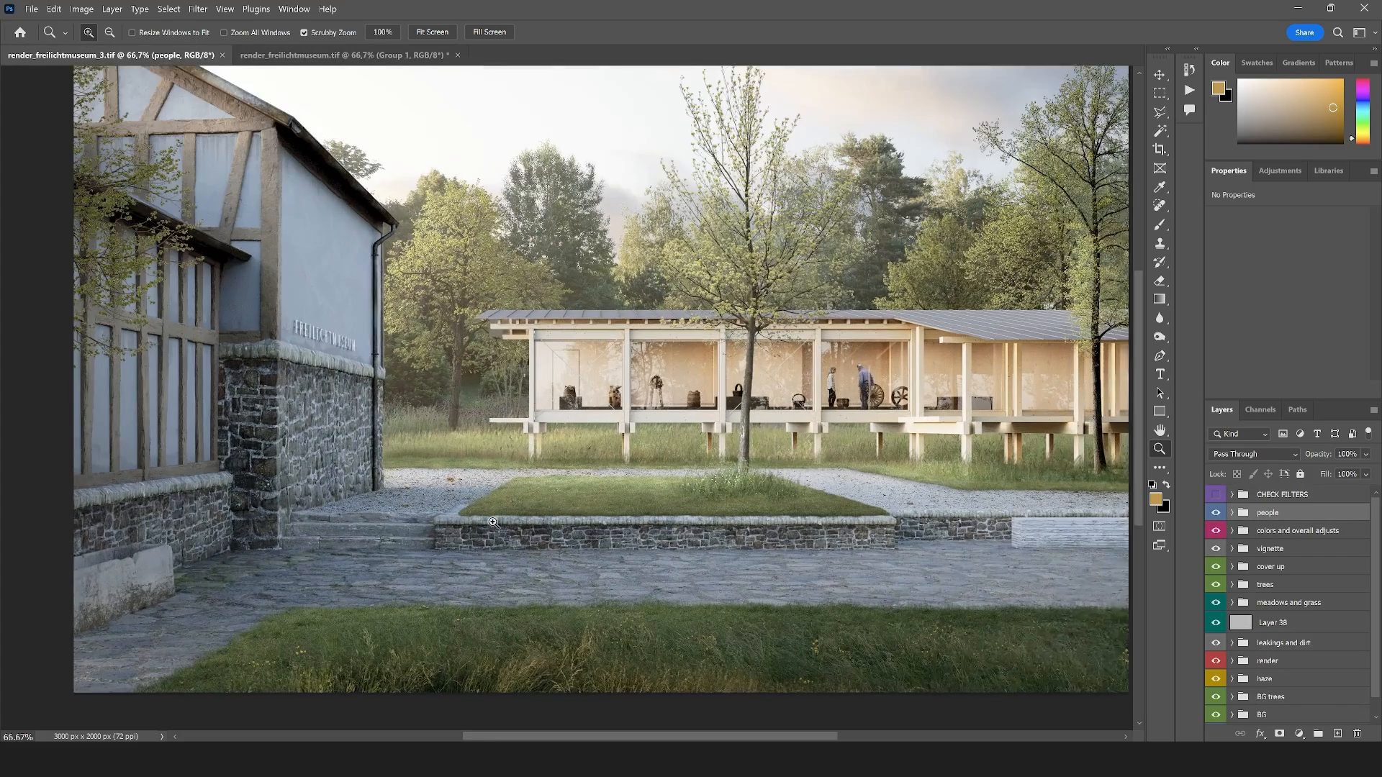
right_click(498, 443)
left_click(522, 519)
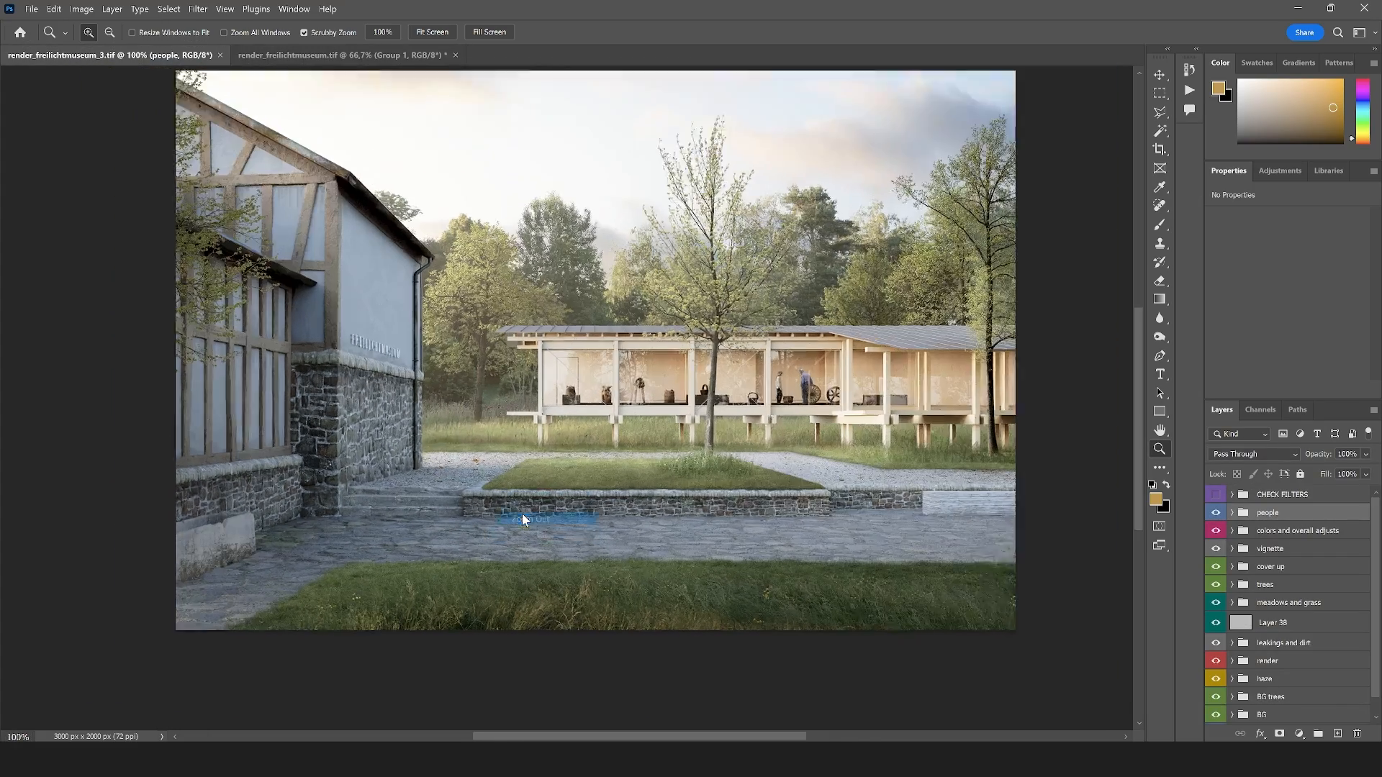
left_click(400, 494)
left_click(400, 494)
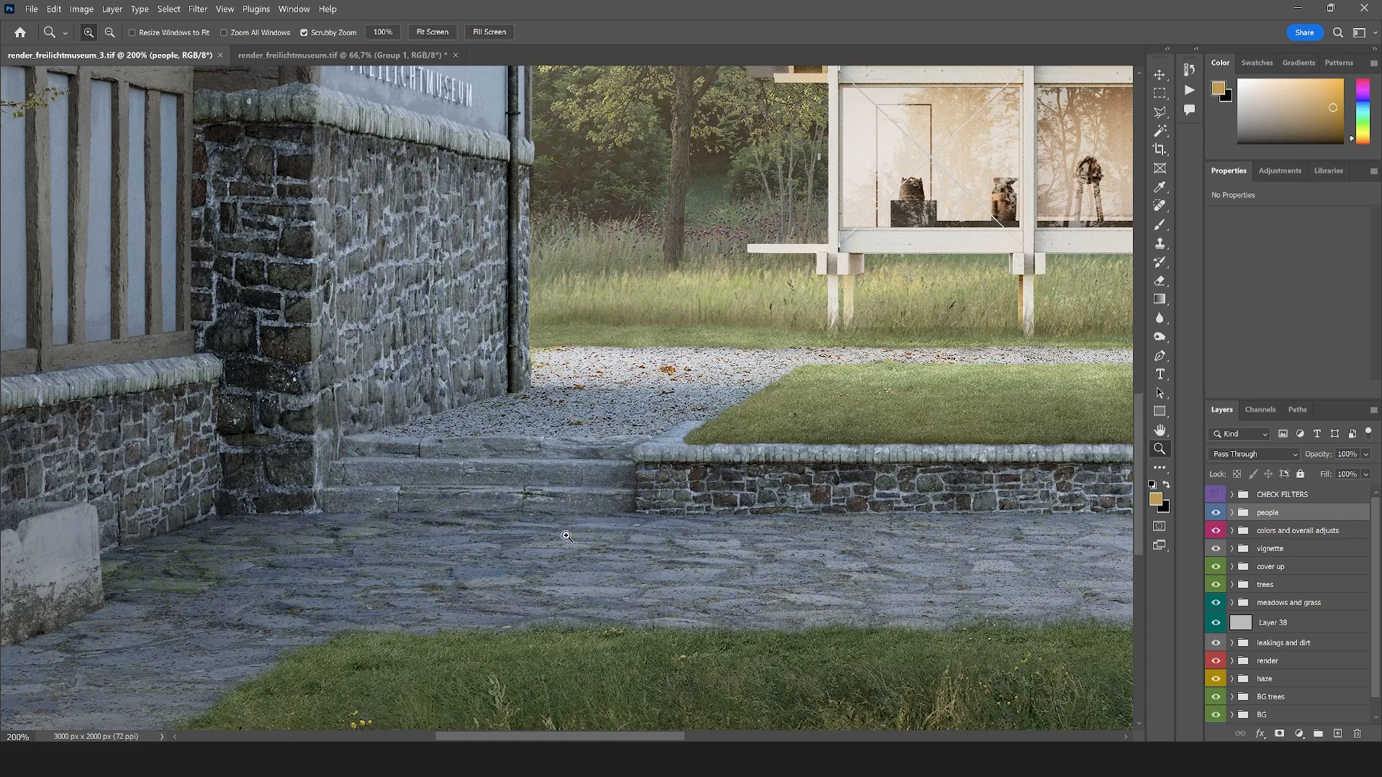
scroll(567, 536, "up", 5)
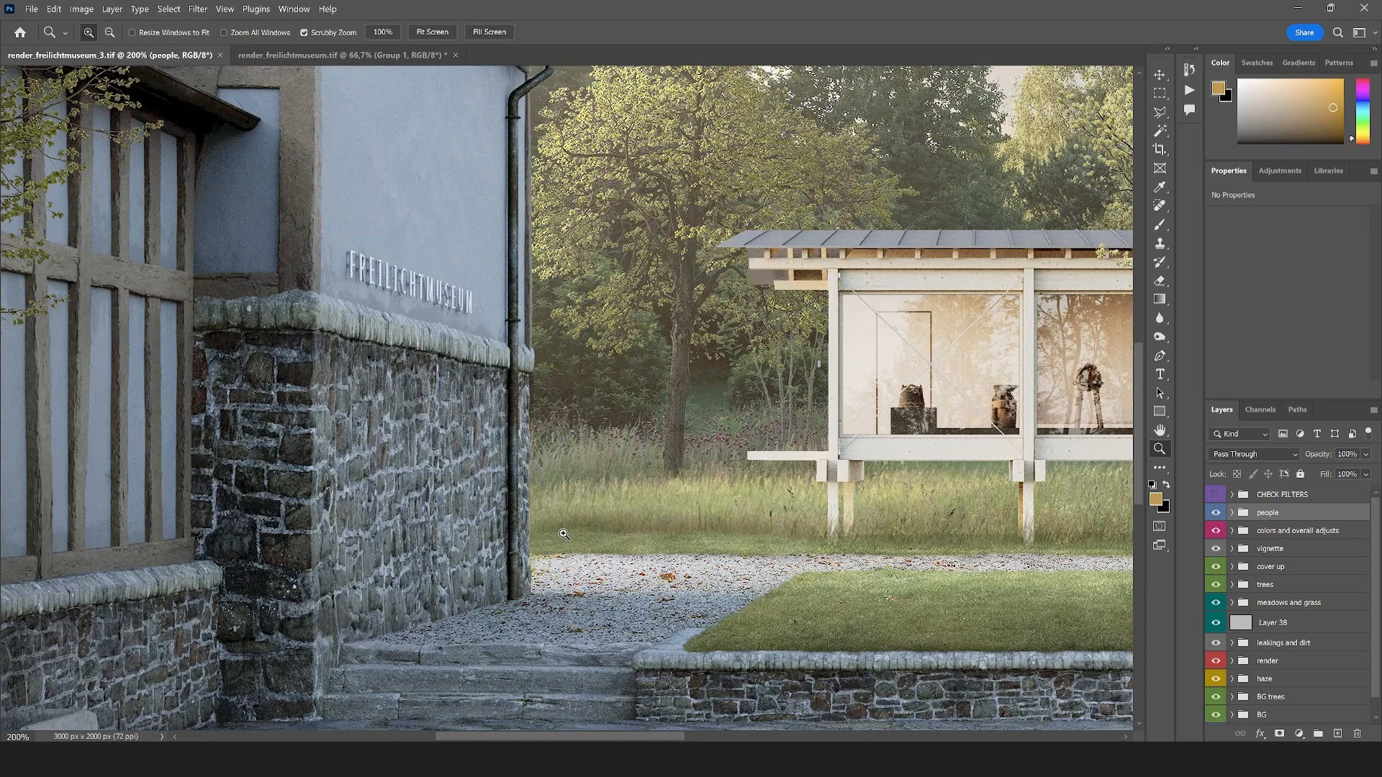
right_click(622, 424)
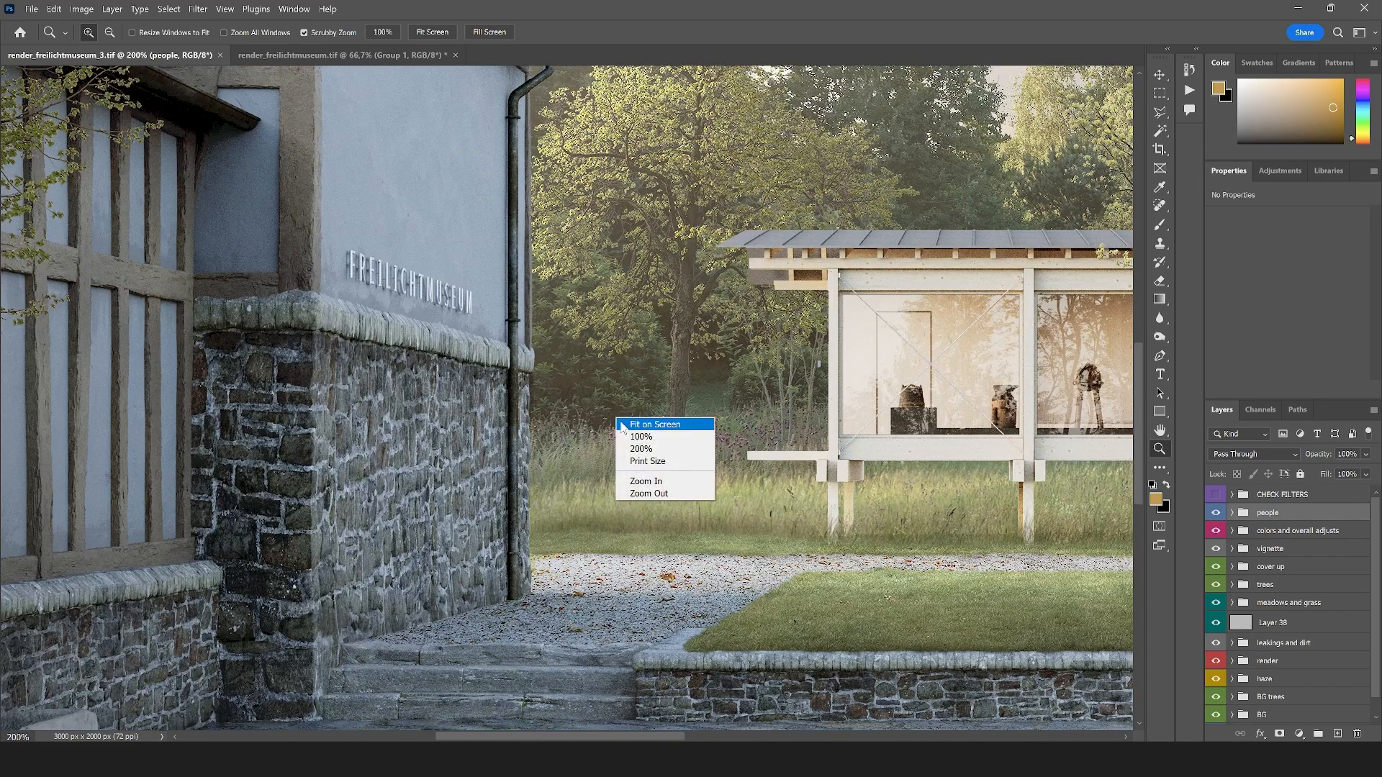
left_click(624, 425)
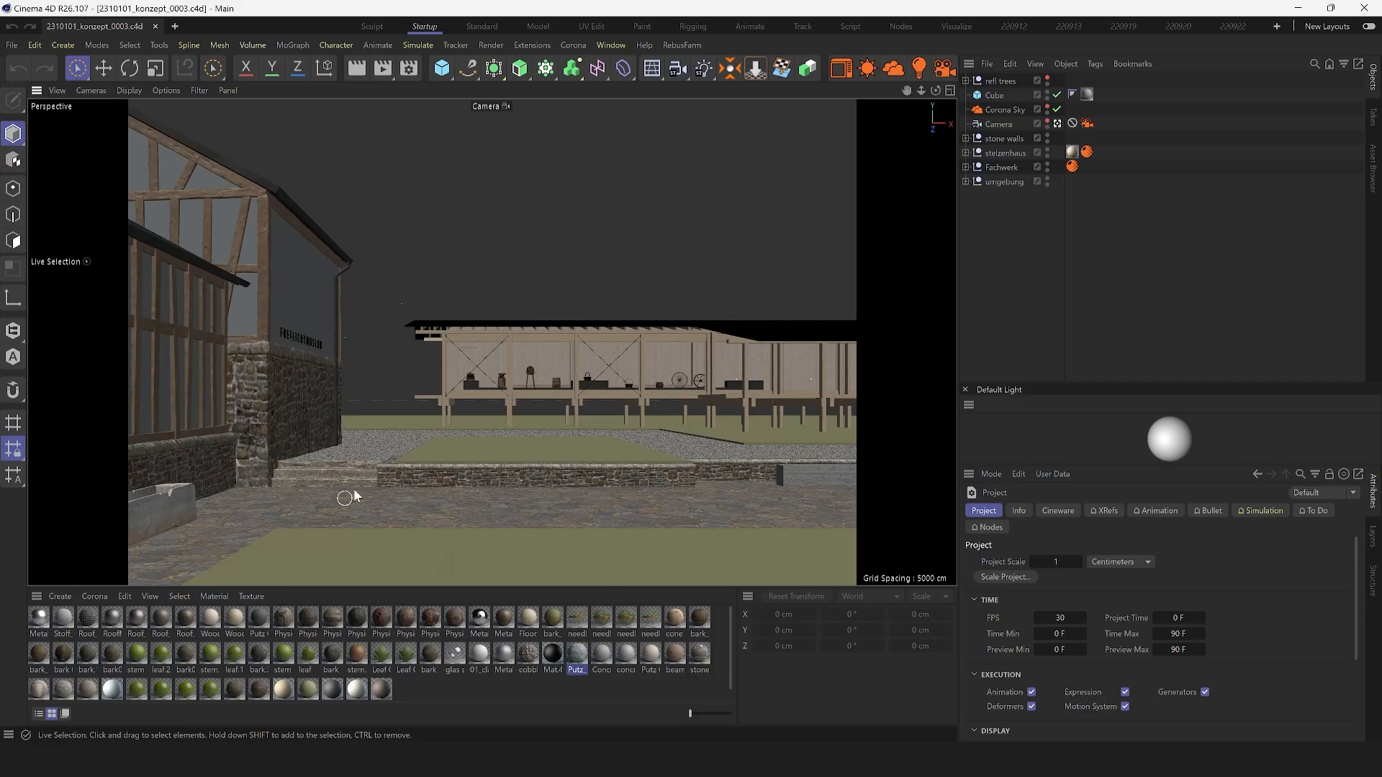
In Cinema 4D, leave the scene camera, inspect the museum model from several angles and view the Corona Sky's object properties
left_click(1057, 123)
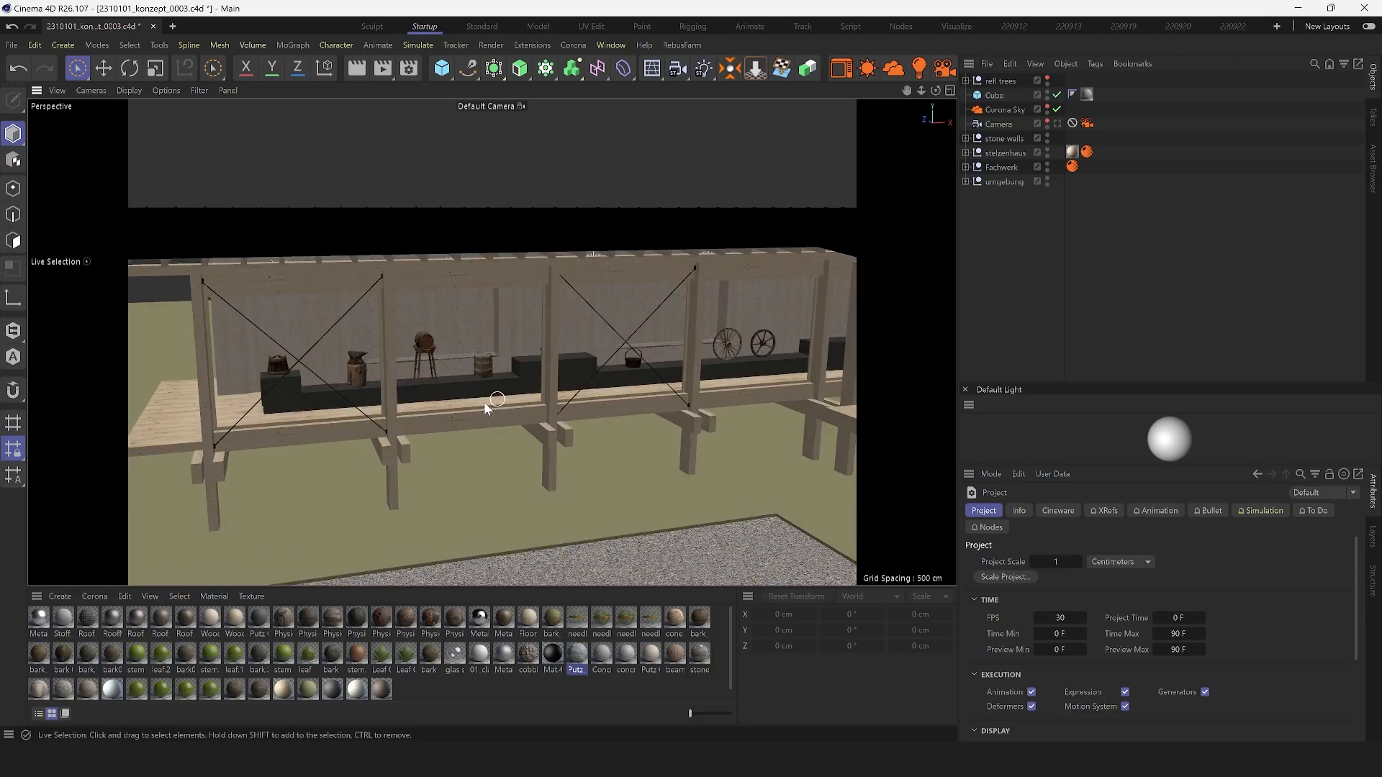
scroll(484, 401, "down", 8)
left_click_drag(677, 488, 474, 500)
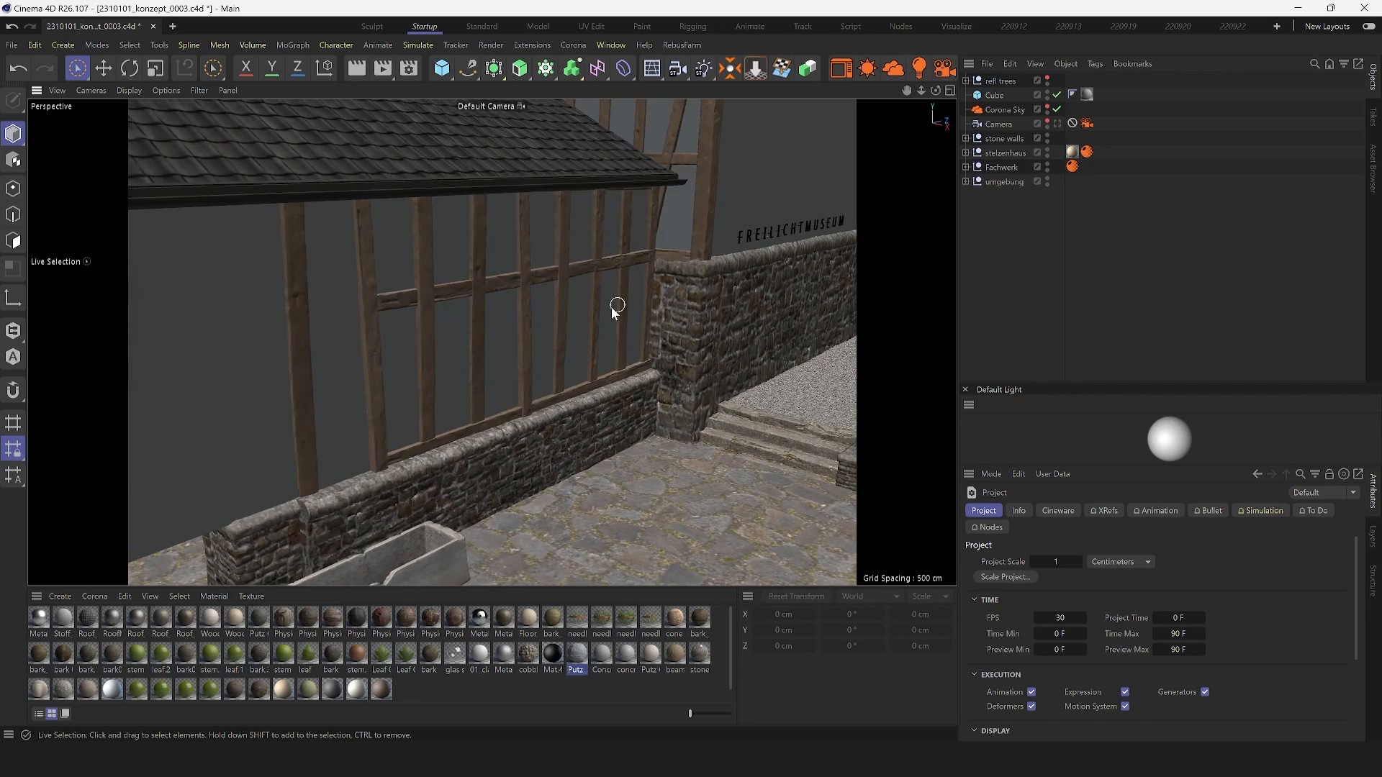
left_click_drag(611, 307, 611, 223)
left_click_drag(608, 410, 547, 345)
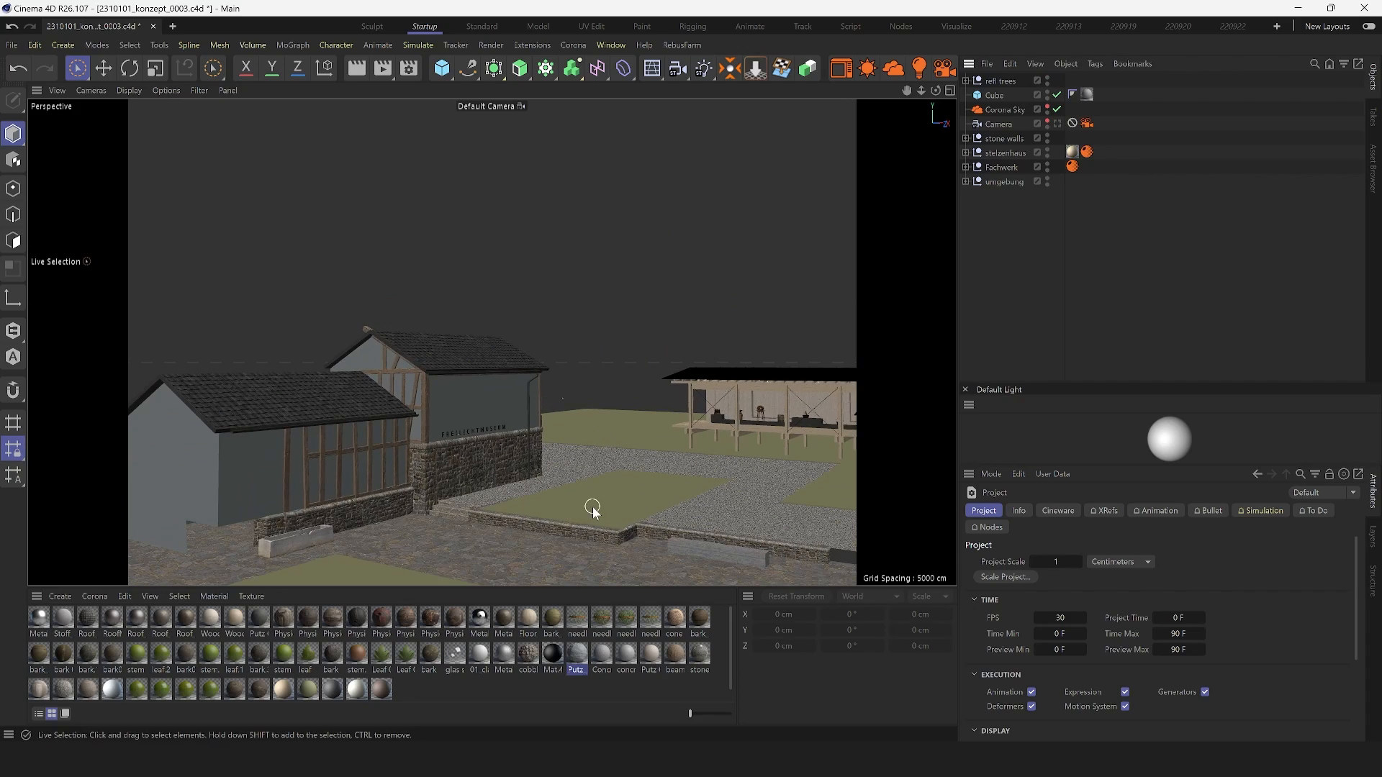
left_click_drag(468, 507, 493, 385)
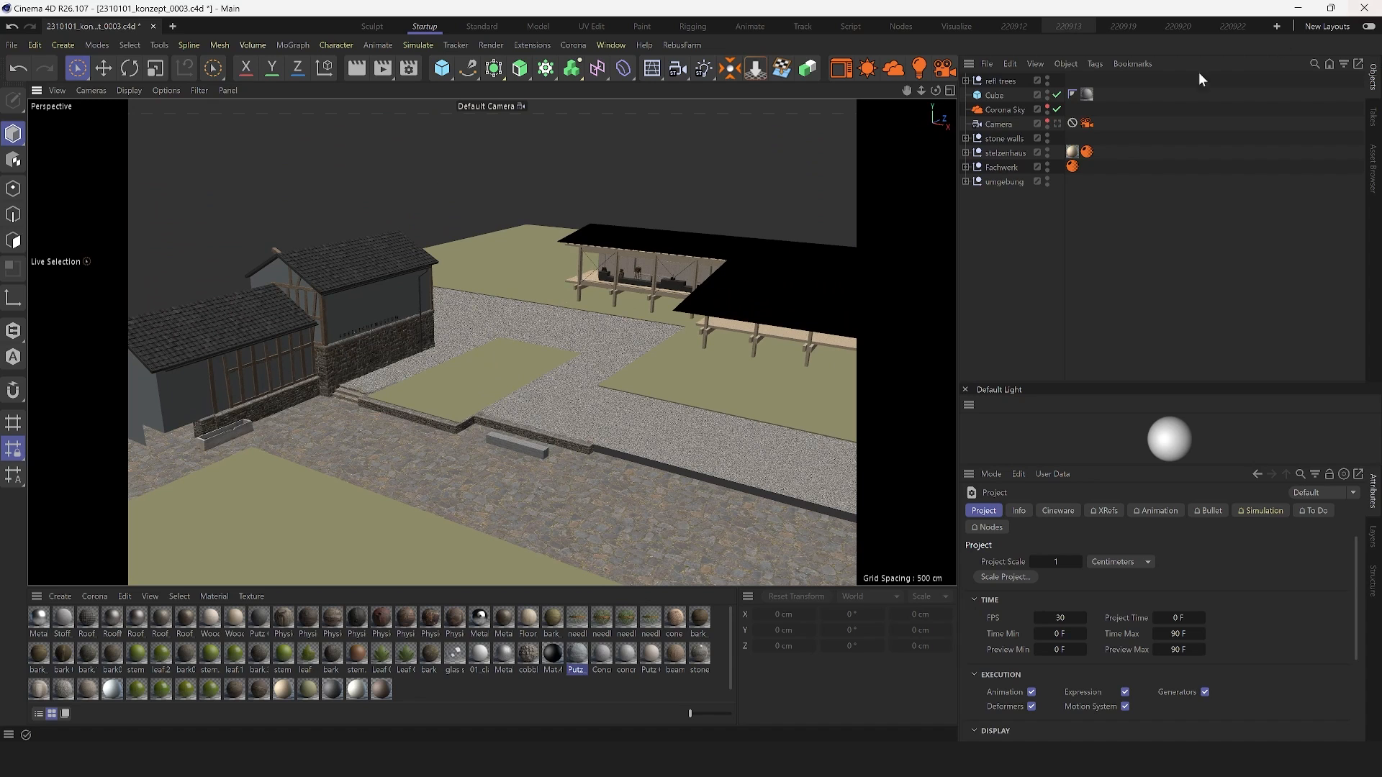
left_click(998, 113)
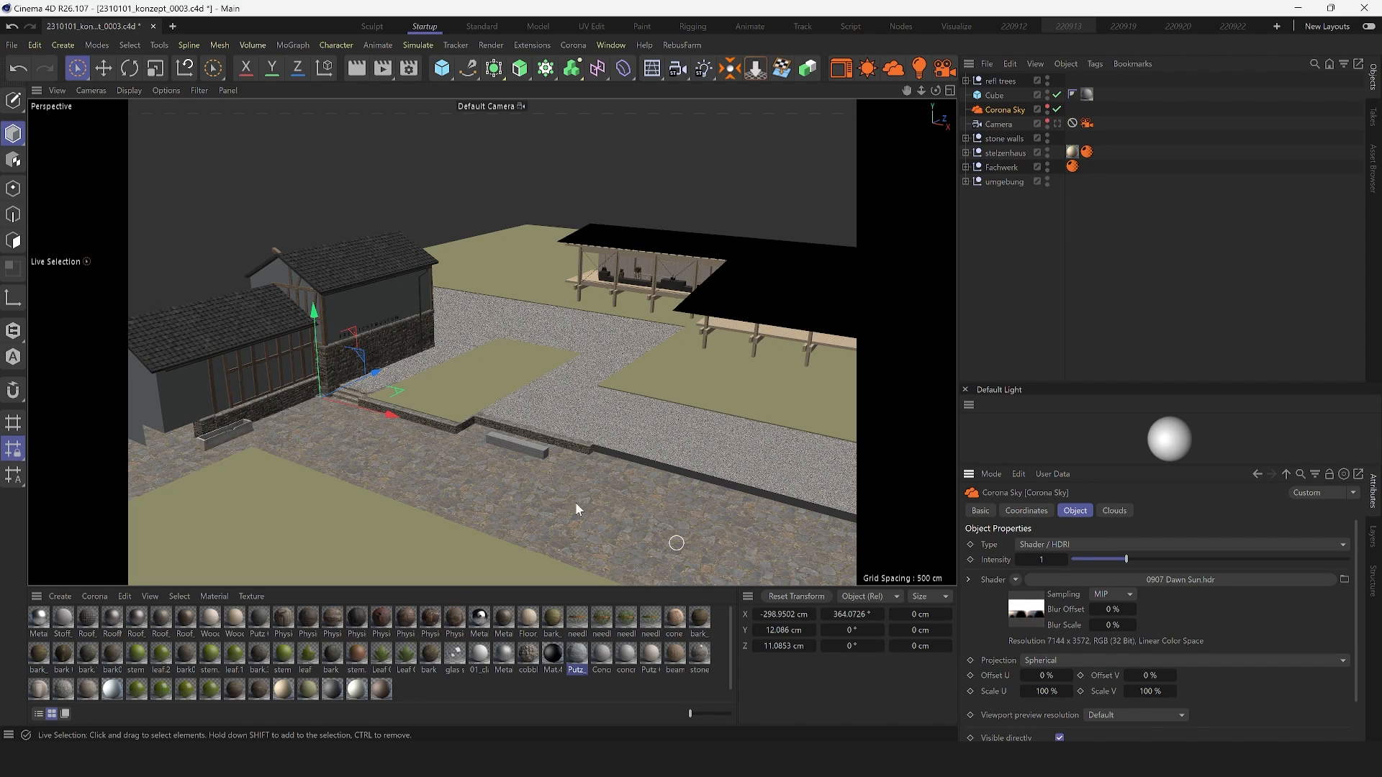
left_click_drag(535, 355, 553, 401)
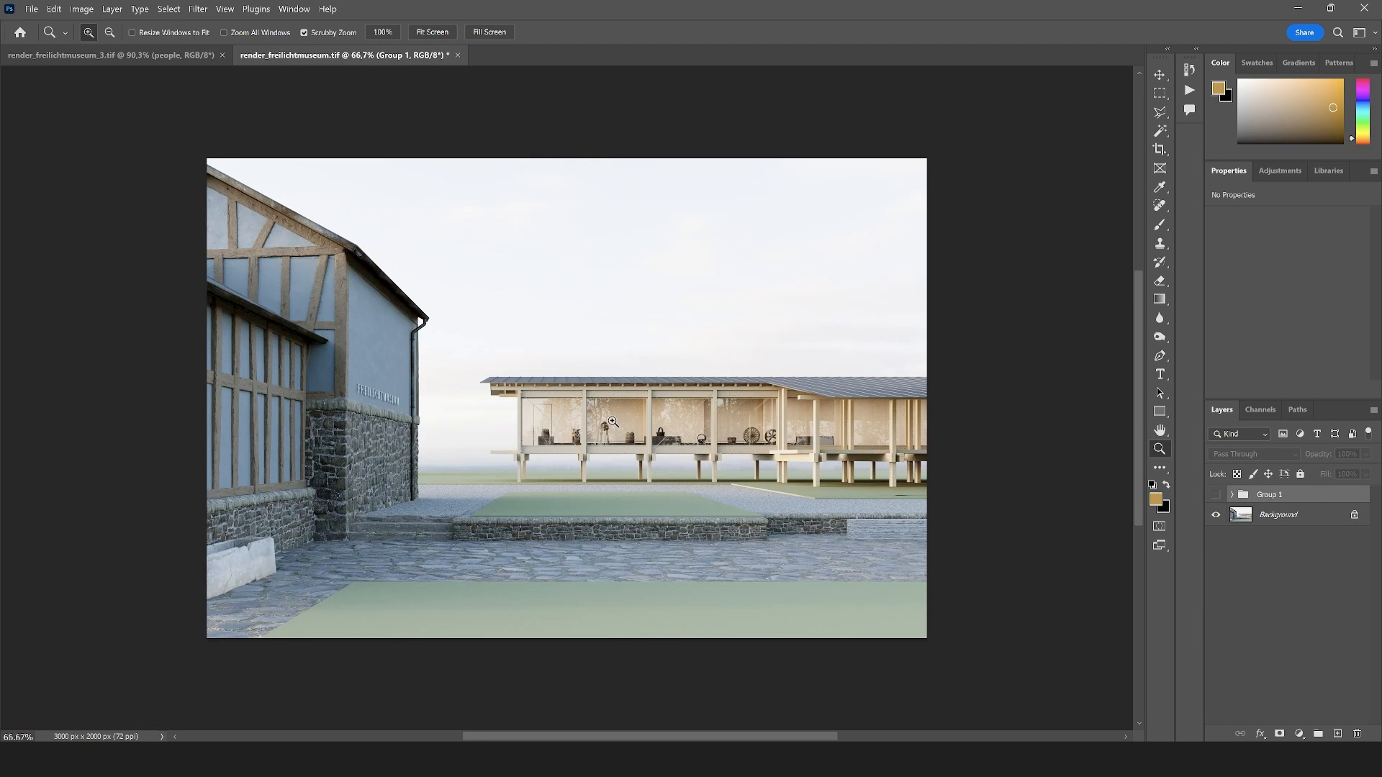
In Photoshop's render_freilichtmuseum.tif, duplicate the Alpha layer, place the copy above Group 1 and set its blend mode to Normal
scroll(612, 425, "up", 4)
scroll(612, 425, "down", 1)
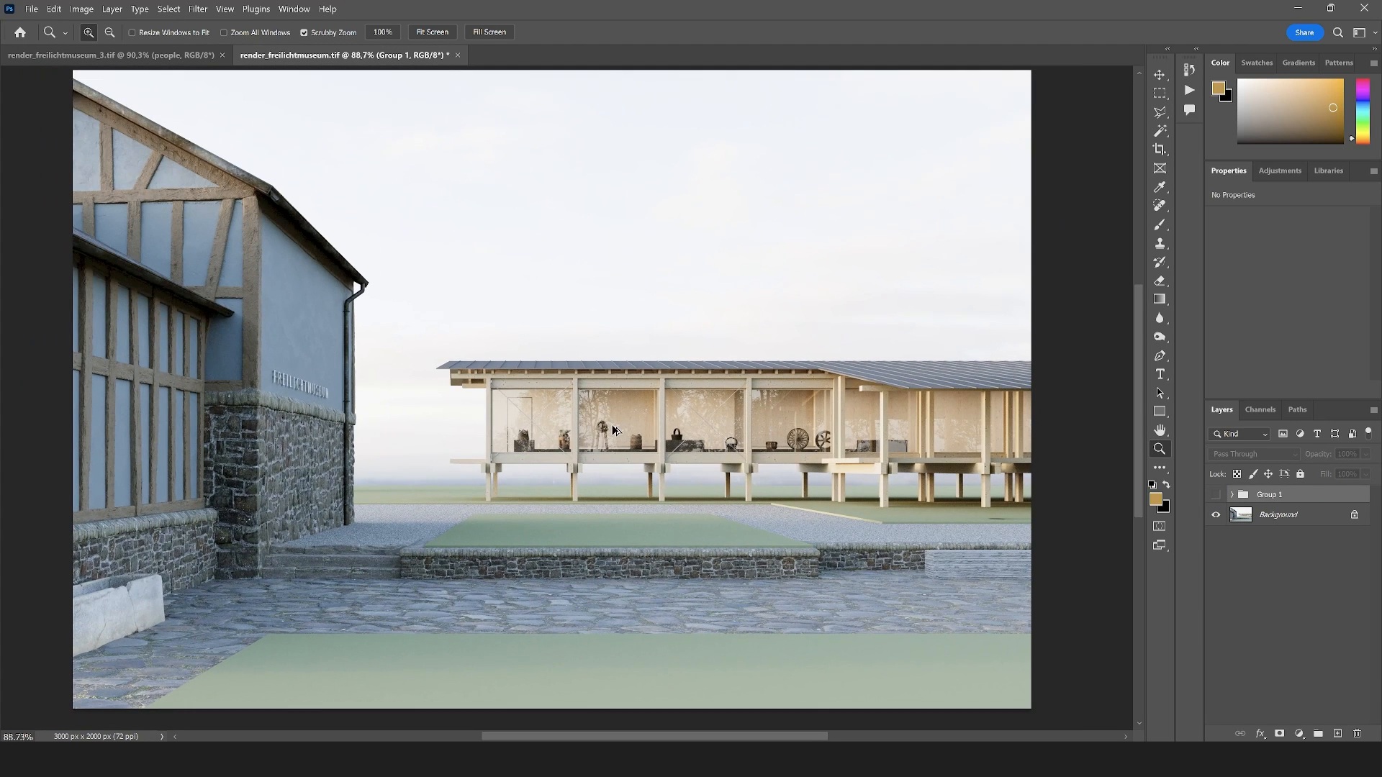
left_click(1232, 495)
left_click(1279, 569)
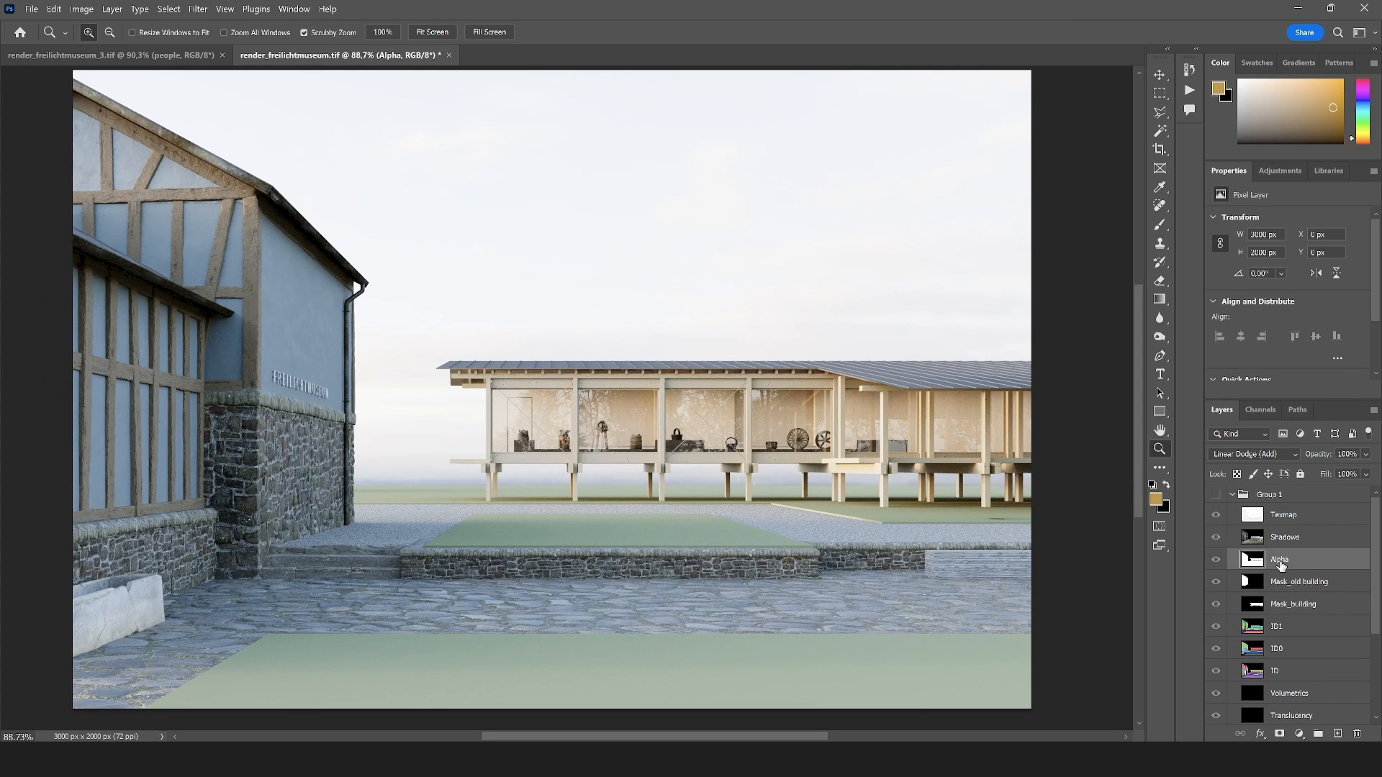
key("ctrl+j")
left_click_drag(1280, 560, 1274, 492)
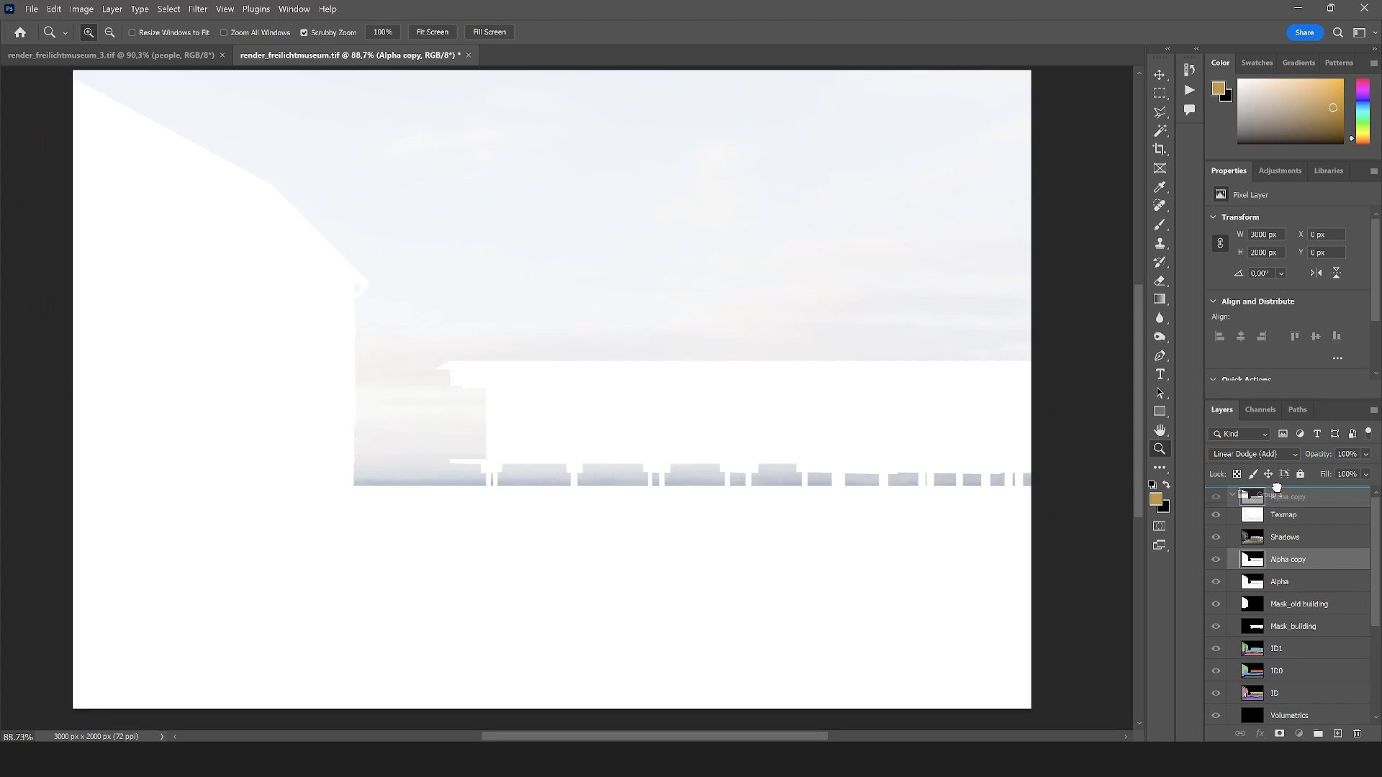
left_click(1232, 517)
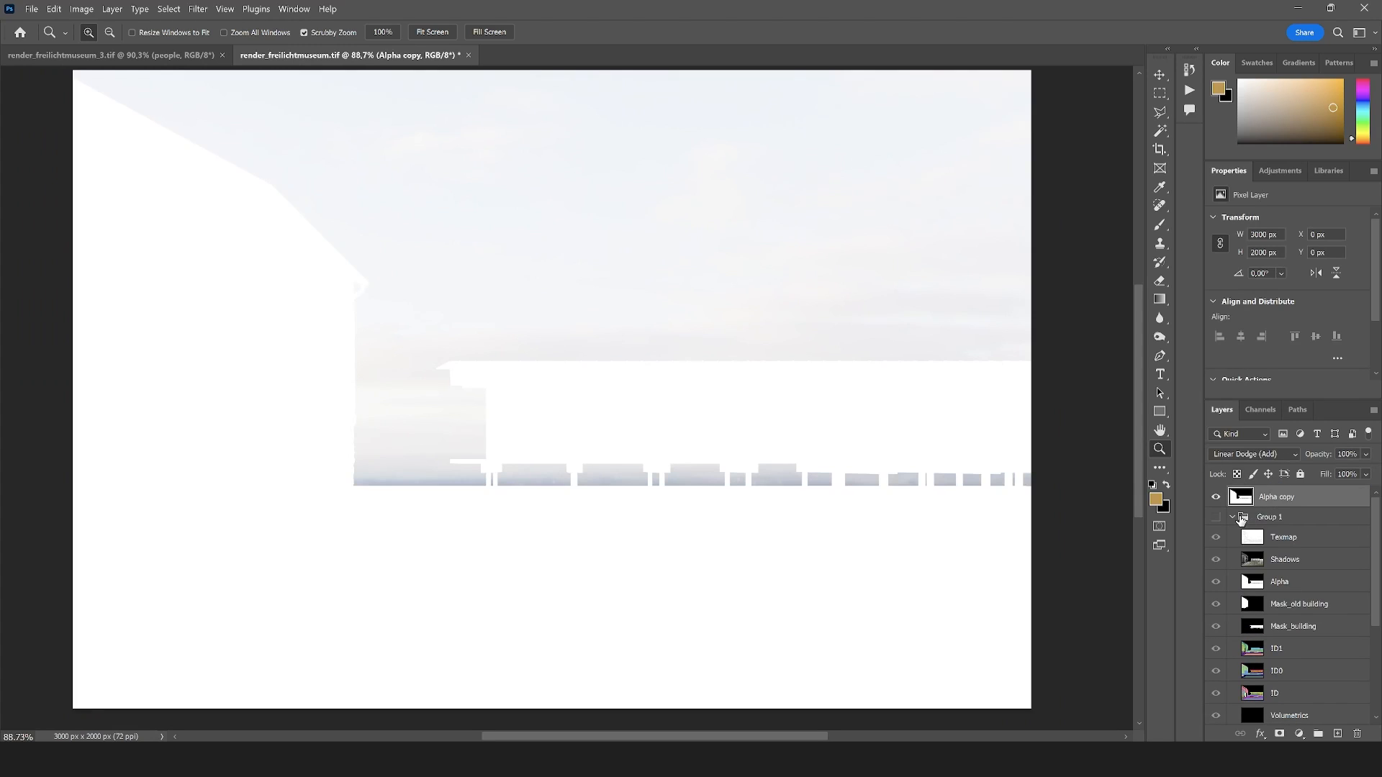
left_click(1249, 457)
left_click(1224, 354)
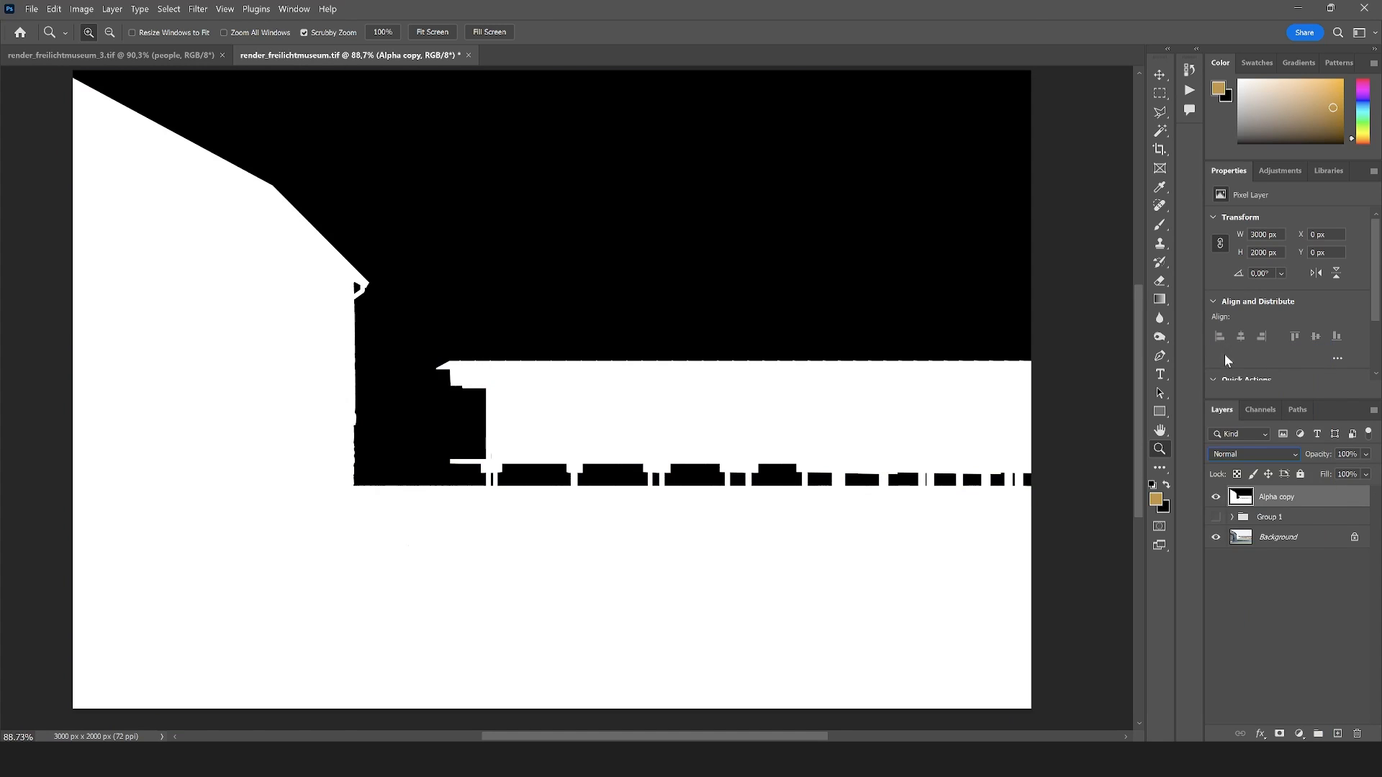
Load the alpha copy's RGB channel as a selection, mask the Background render with it and delete the Alpha copy layer
left_click(1266, 416)
left_click(1236, 434, "ctrl")
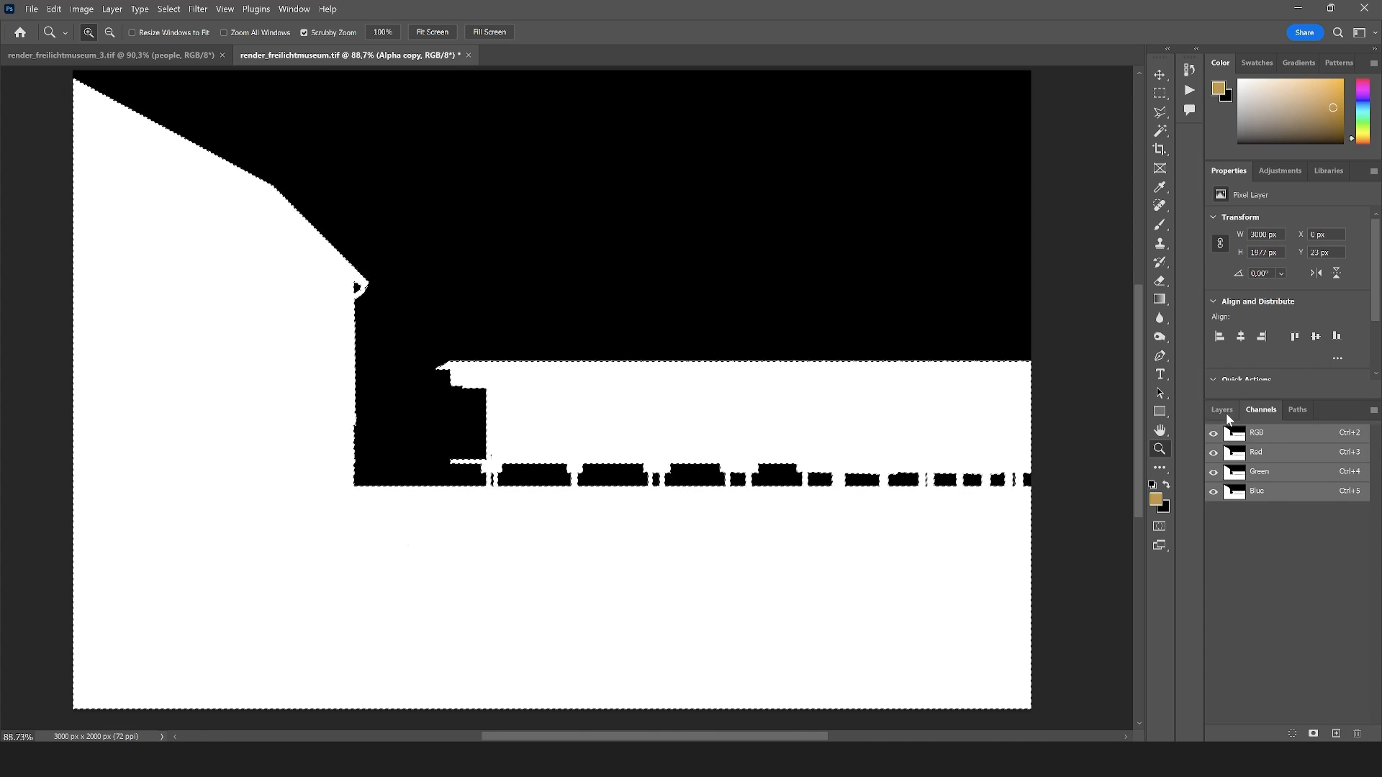
left_click(1225, 413)
left_click(1288, 537)
left_click(1279, 733)
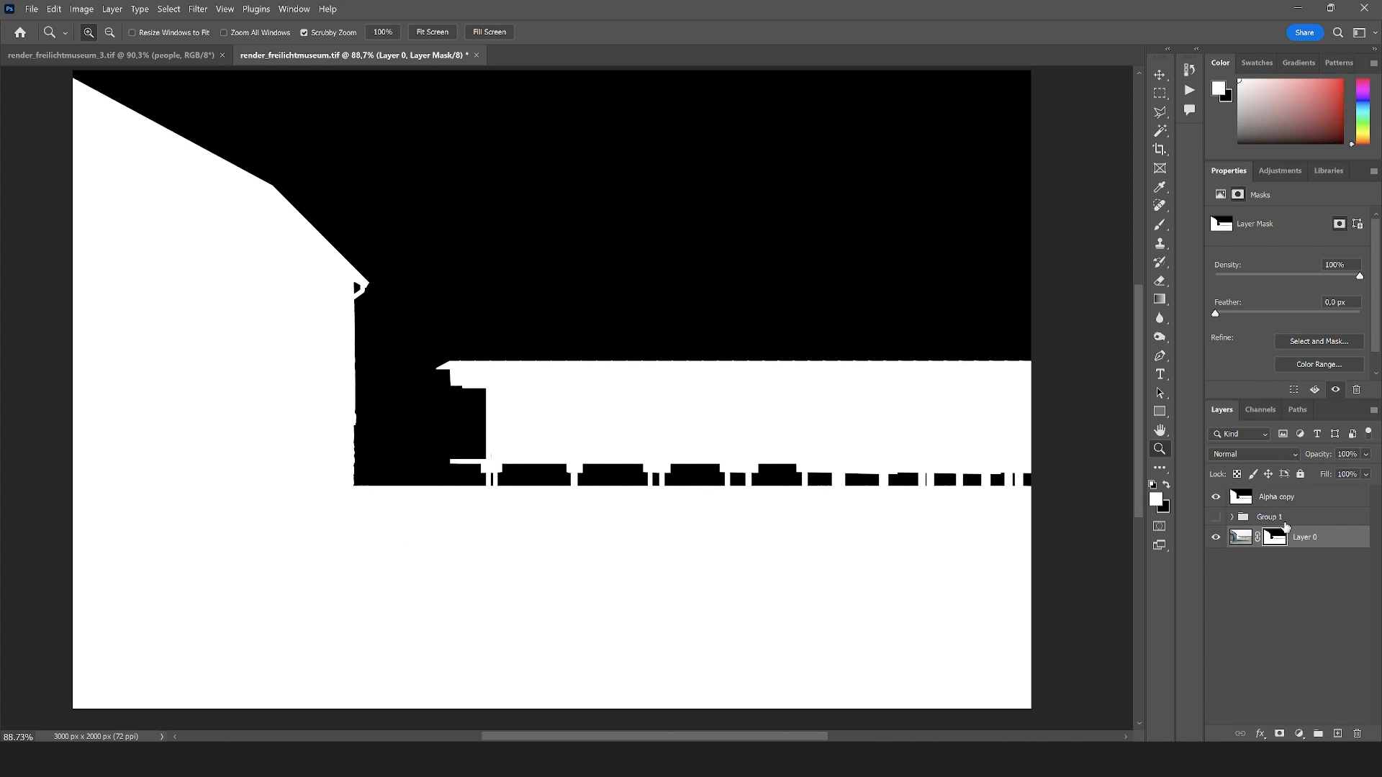
left_click_drag(1277, 497, 1357, 733)
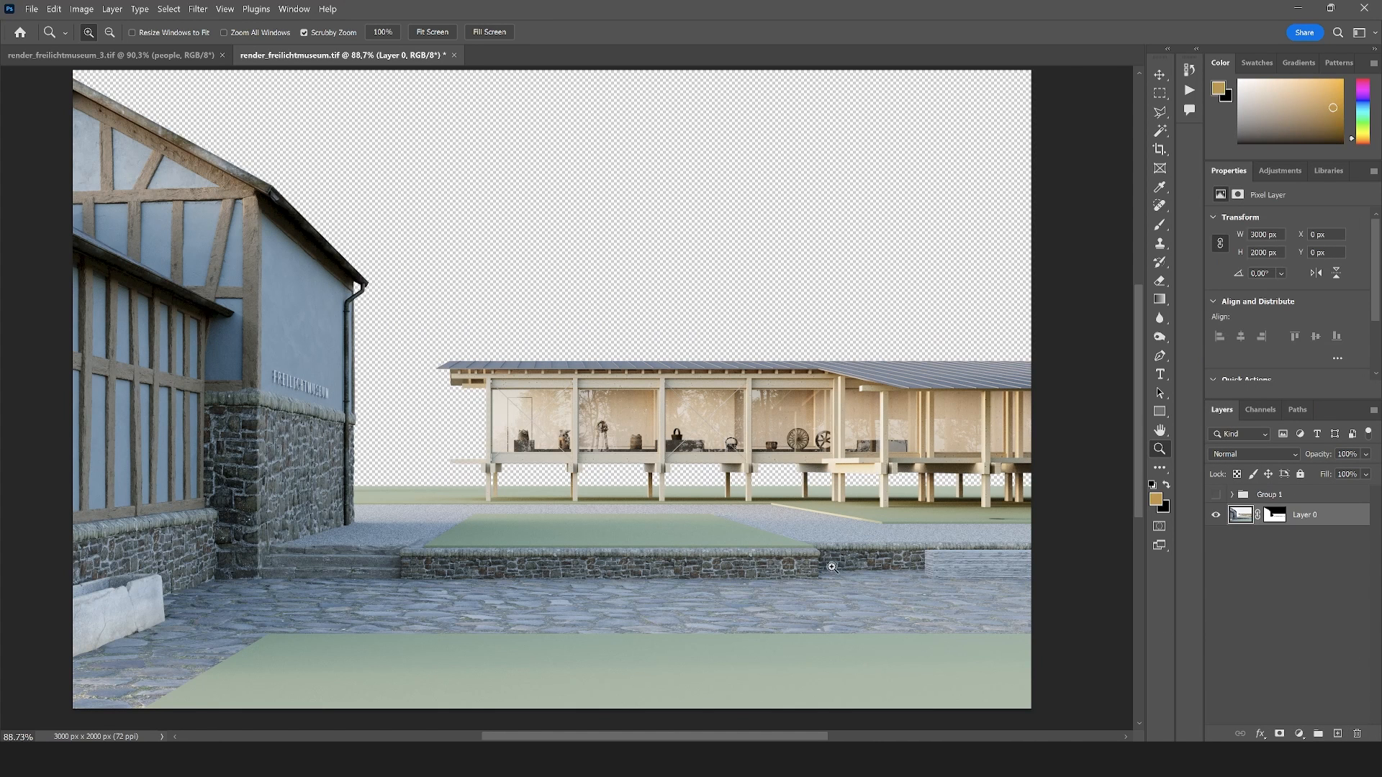
Open the sky photo DSC06711.ARW from Camera Raw as a normal image and convert its background layer to a smart object
scroll(791, 533, "down", 6)
scroll(333, 487, "up", 2)
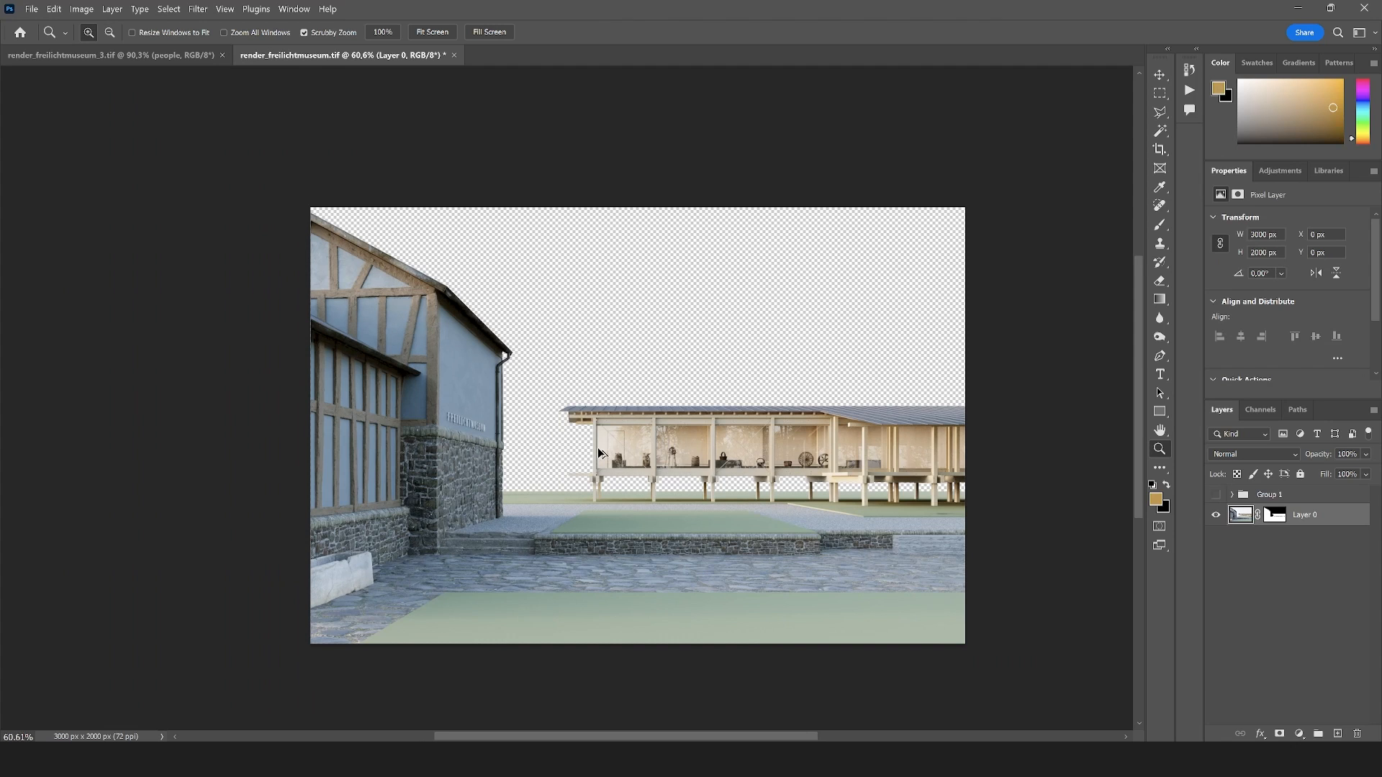
scroll(599, 454, "up", 2)
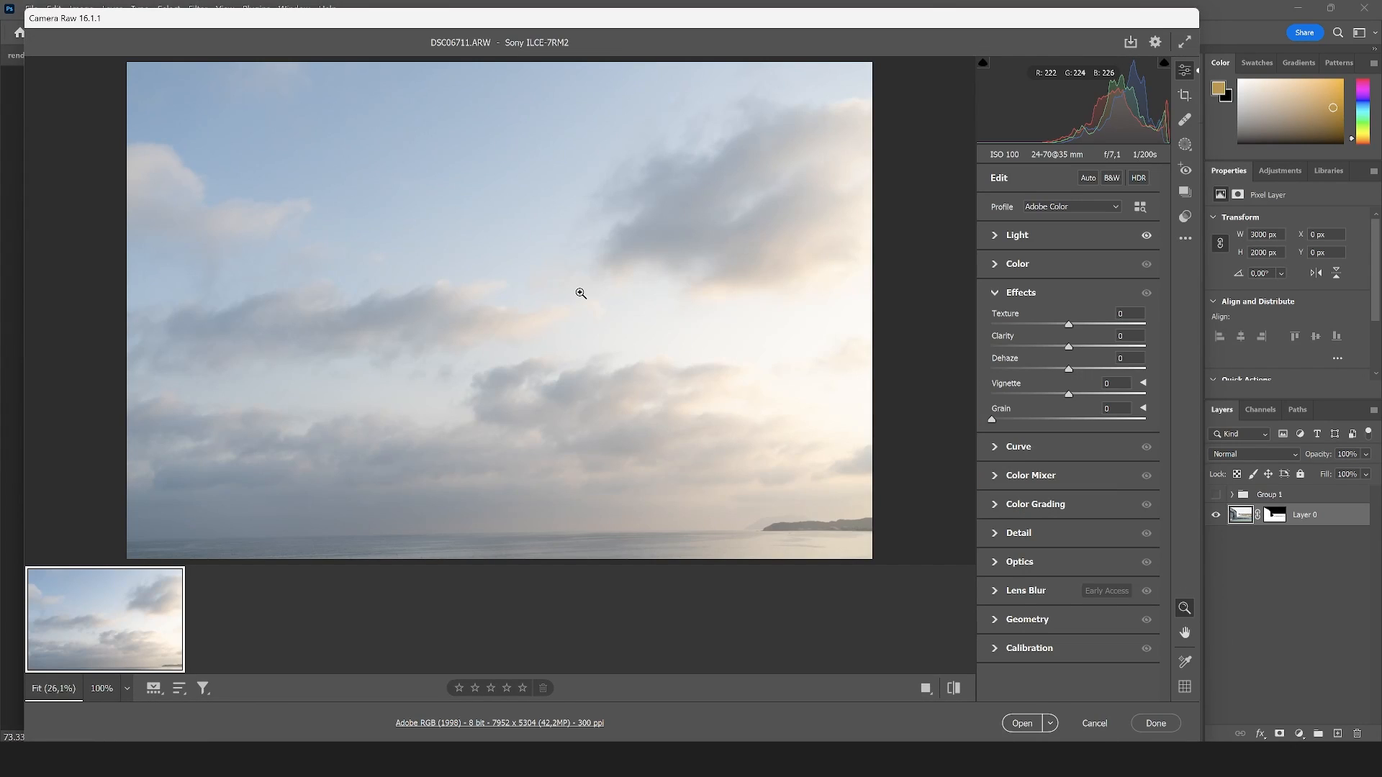
left_click(1030, 716)
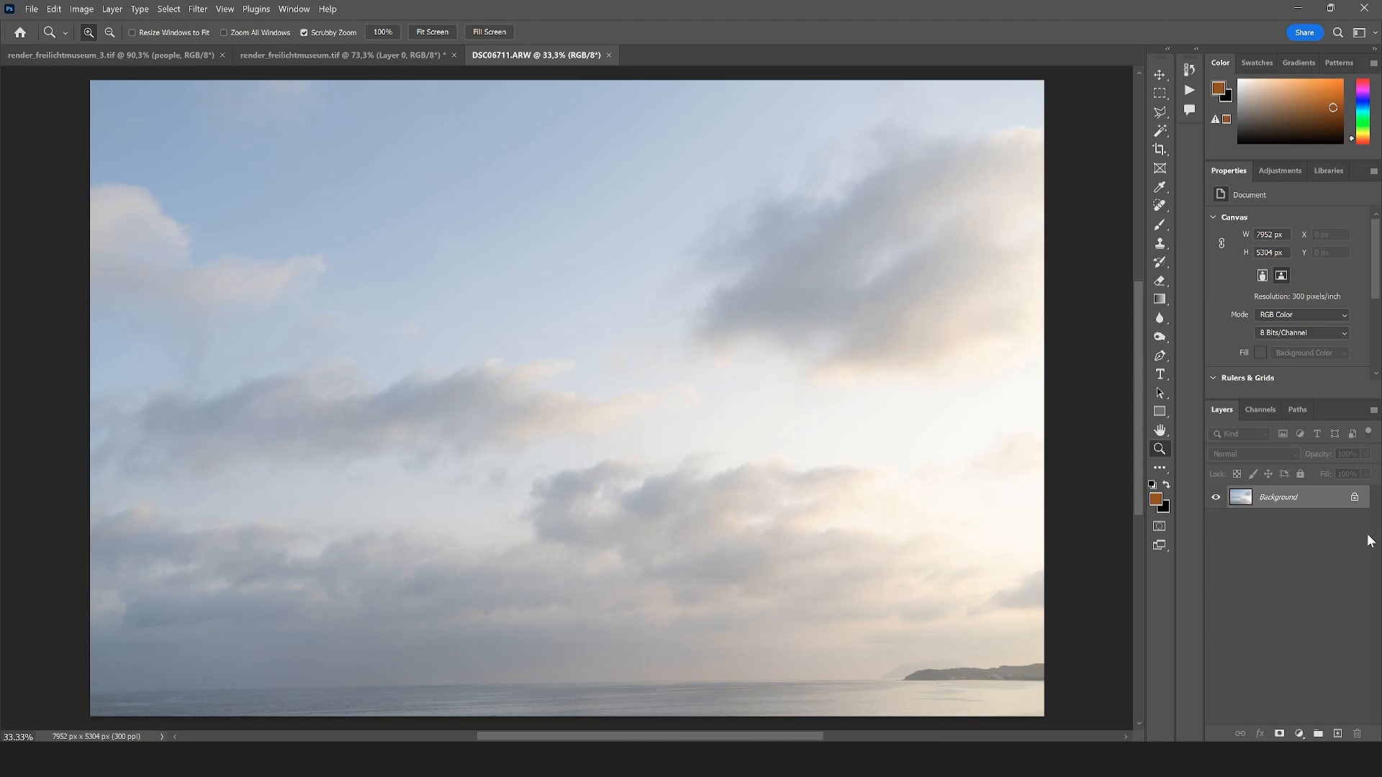
right_click(1293, 499)
left_click(1284, 632)
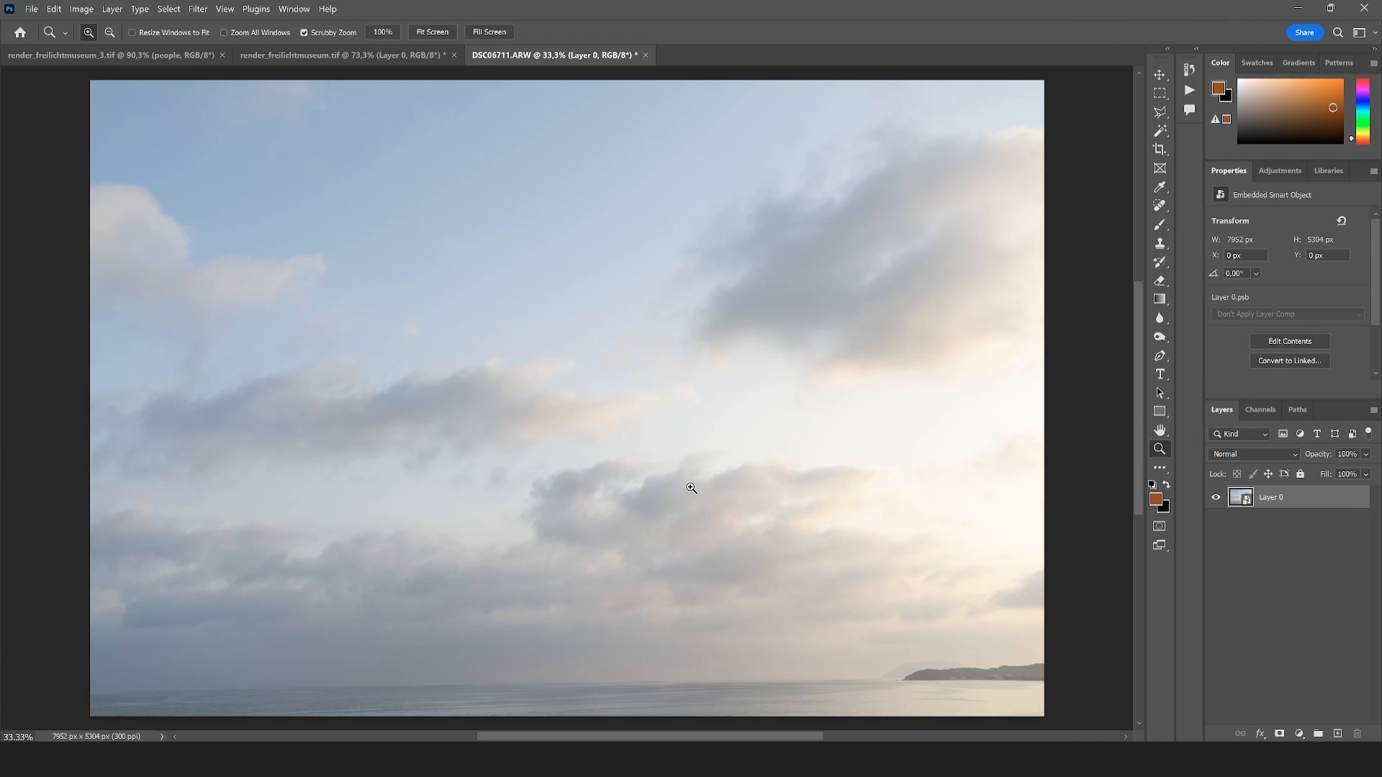
Bring the sky smart object into render_freilichtmuseum.tif beneath the masked render layer, and close render_freilichtmuseum_3.tif
key("v")
left_click_drag(395, 339, 554, 344)
left_click(760, 313)
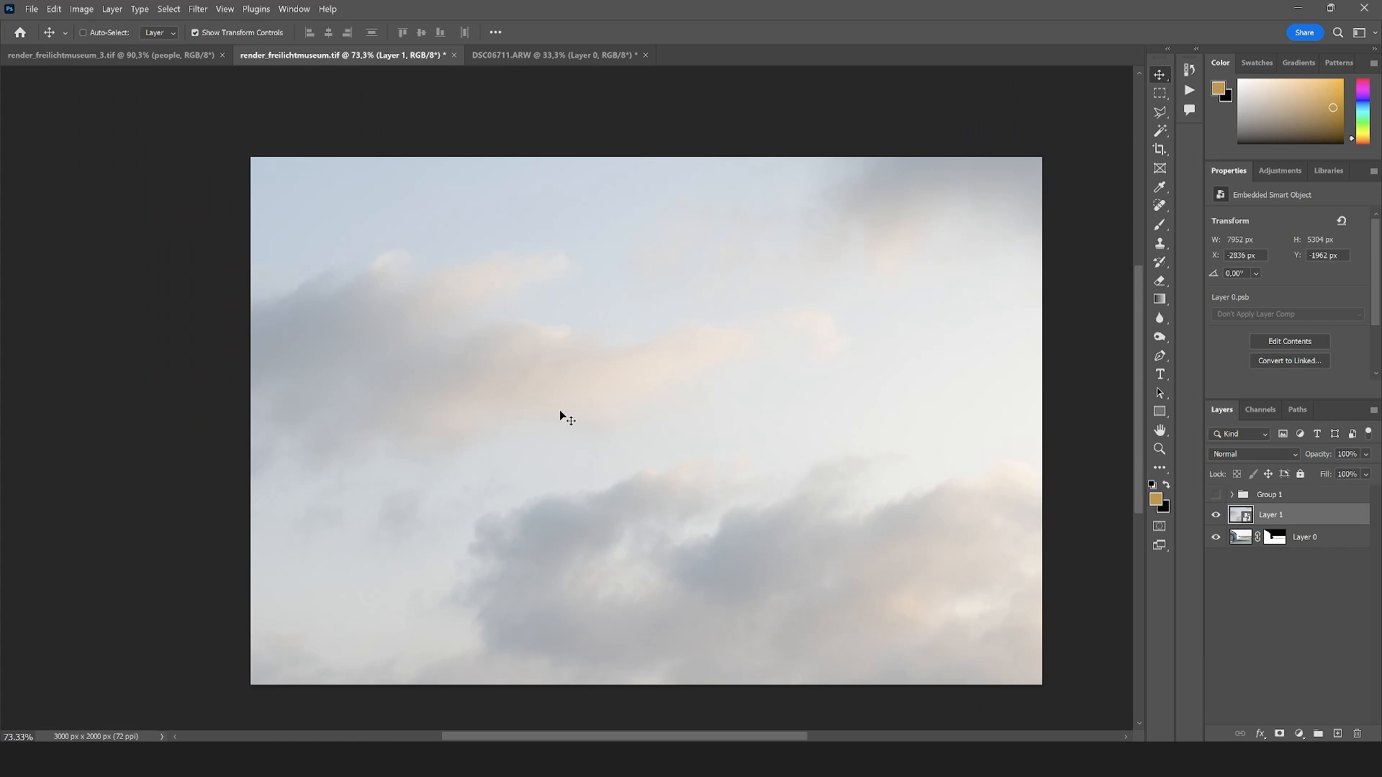
middle_click(180, 55)
scroll(711, 358, "down", 5)
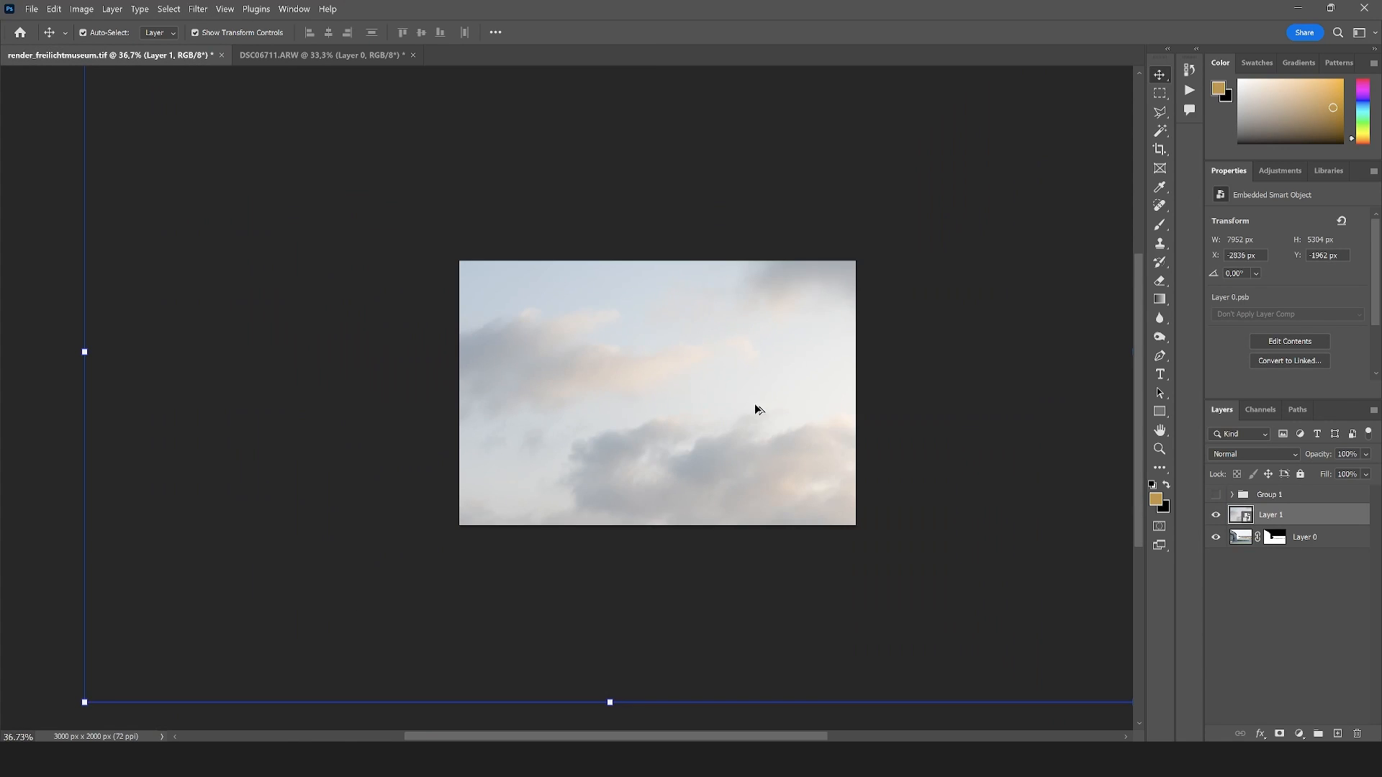
left_click_drag(1270, 517, 1216, 547)
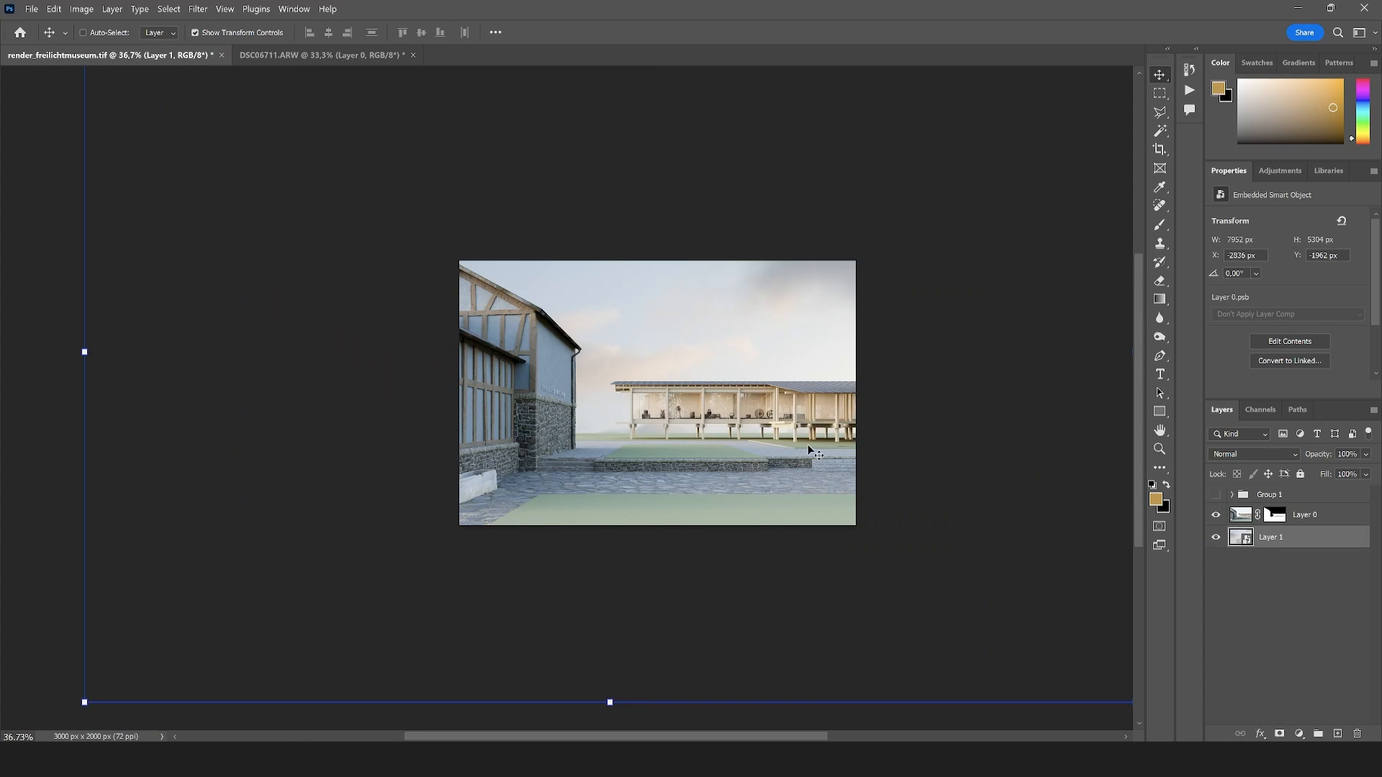
Scale the sky layer down proportionally to about 231.49% and move it to fill the area behind the buildings
key("ctrl+t")
scroll(619, 457, "down", 5)
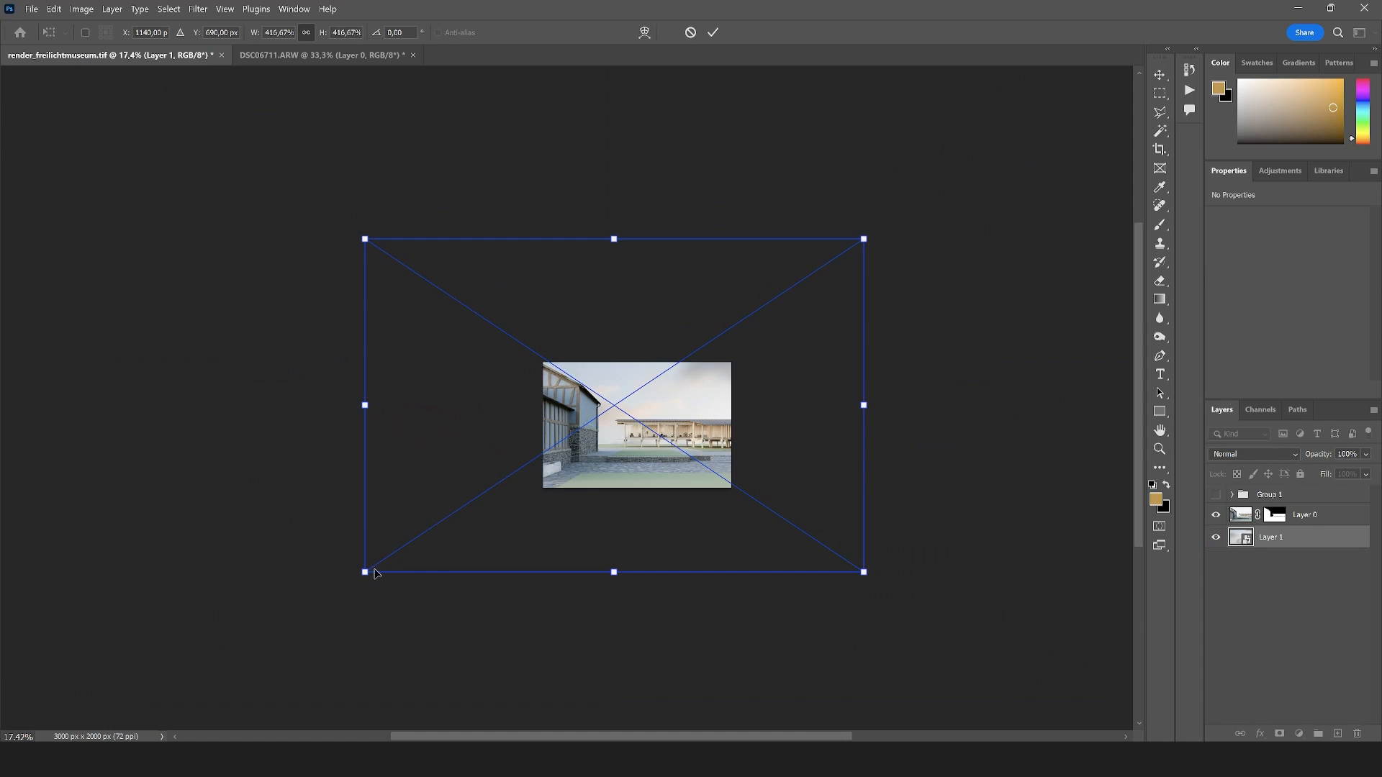
left_click_drag(365, 572, 582, 424)
scroll(601, 418, "up", 7)
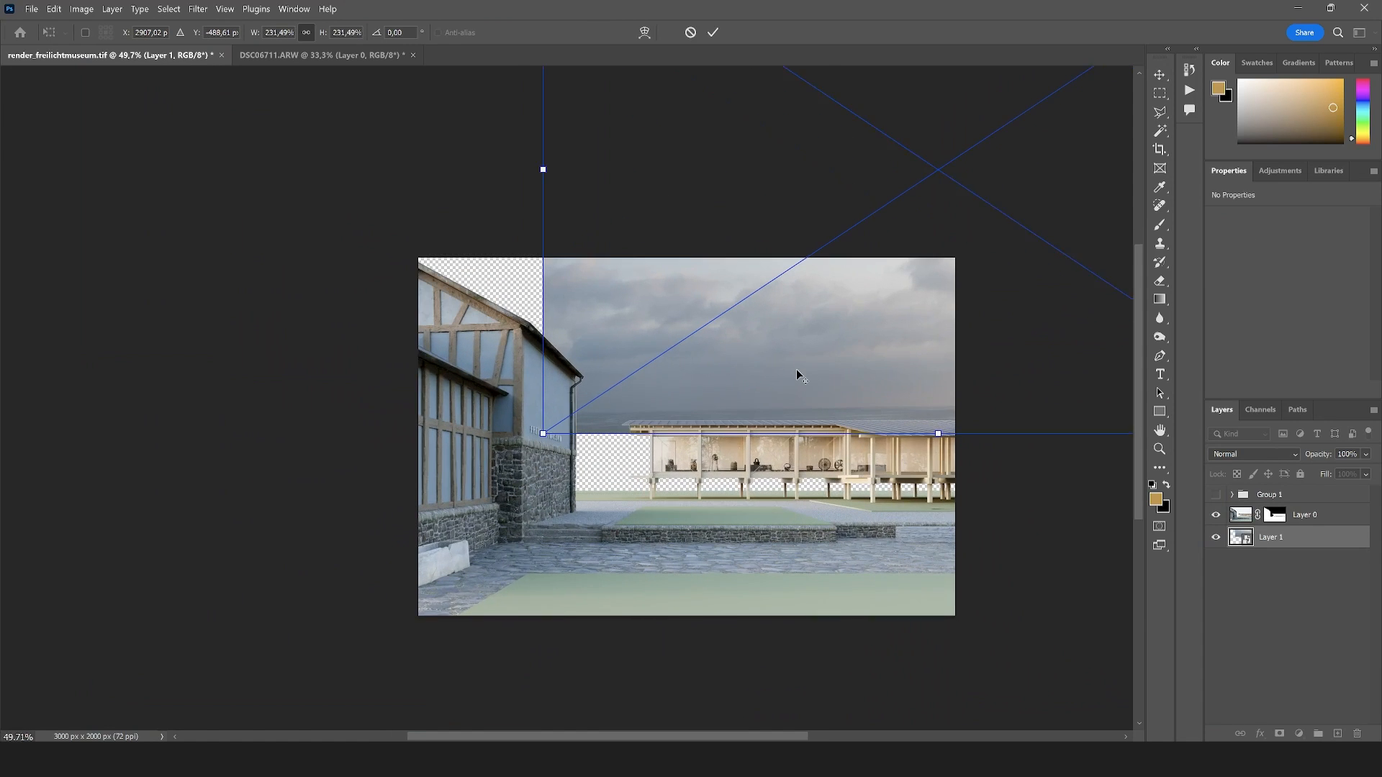
scroll(796, 369, "up", 1)
left_click_drag(943, 378, 787, 528)
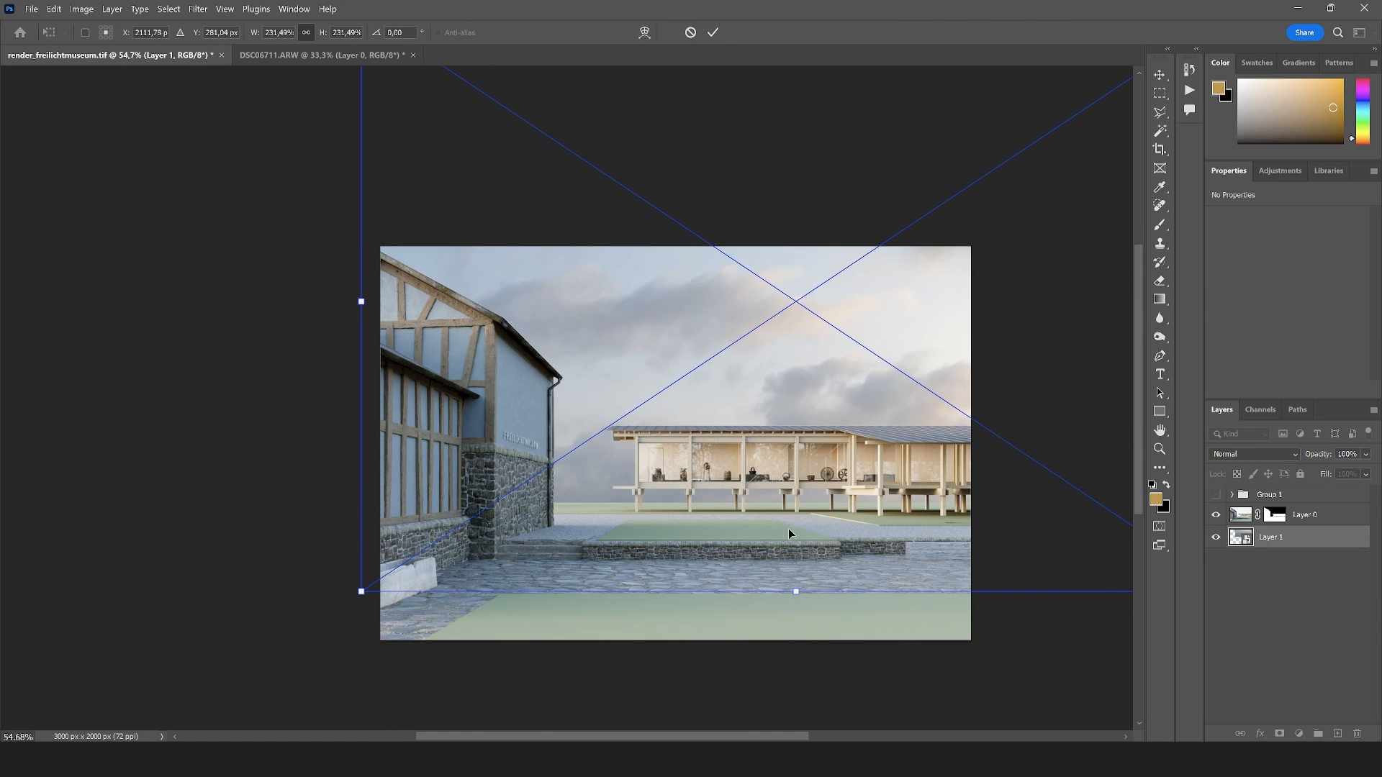
Flip the sky layer horizontally, nudge it slightly behind the buildings and apply the transformation
right_click(755, 376)
left_click(816, 639)
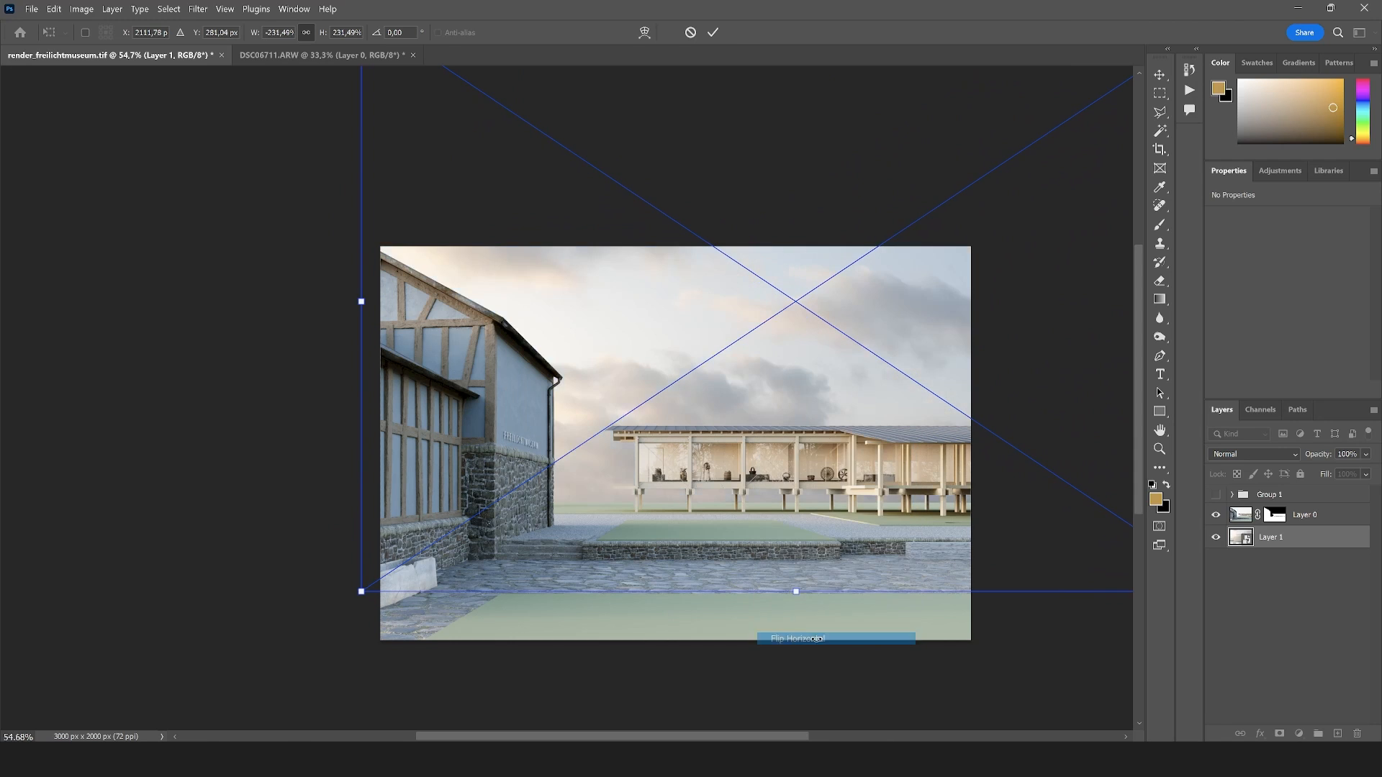
scroll(615, 455, "down", 2)
mouse_move(708, 454)
left_mouse_down()
mouse_move(745, 479)
mouse_move(699, 456)
left_mouse_up()
scroll(668, 425, "up", 1)
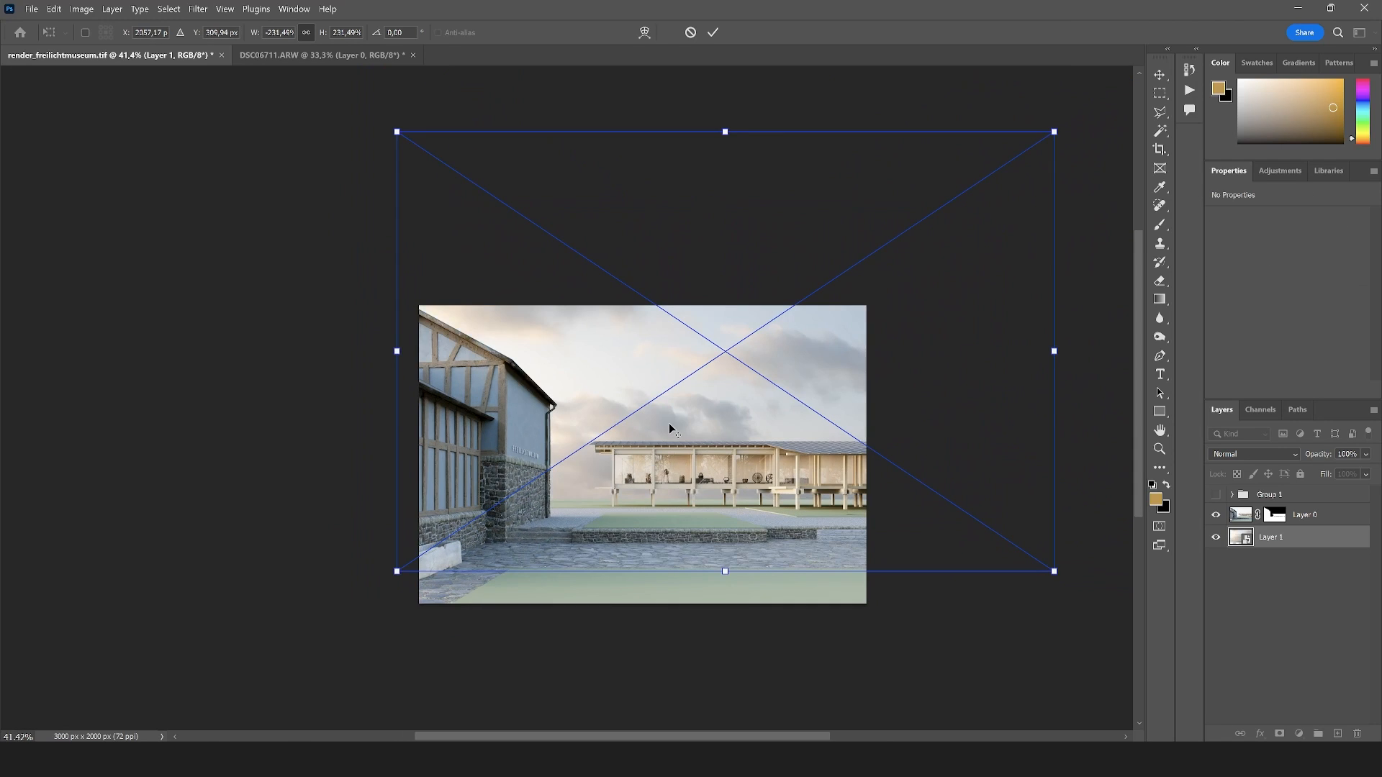
key("Return")
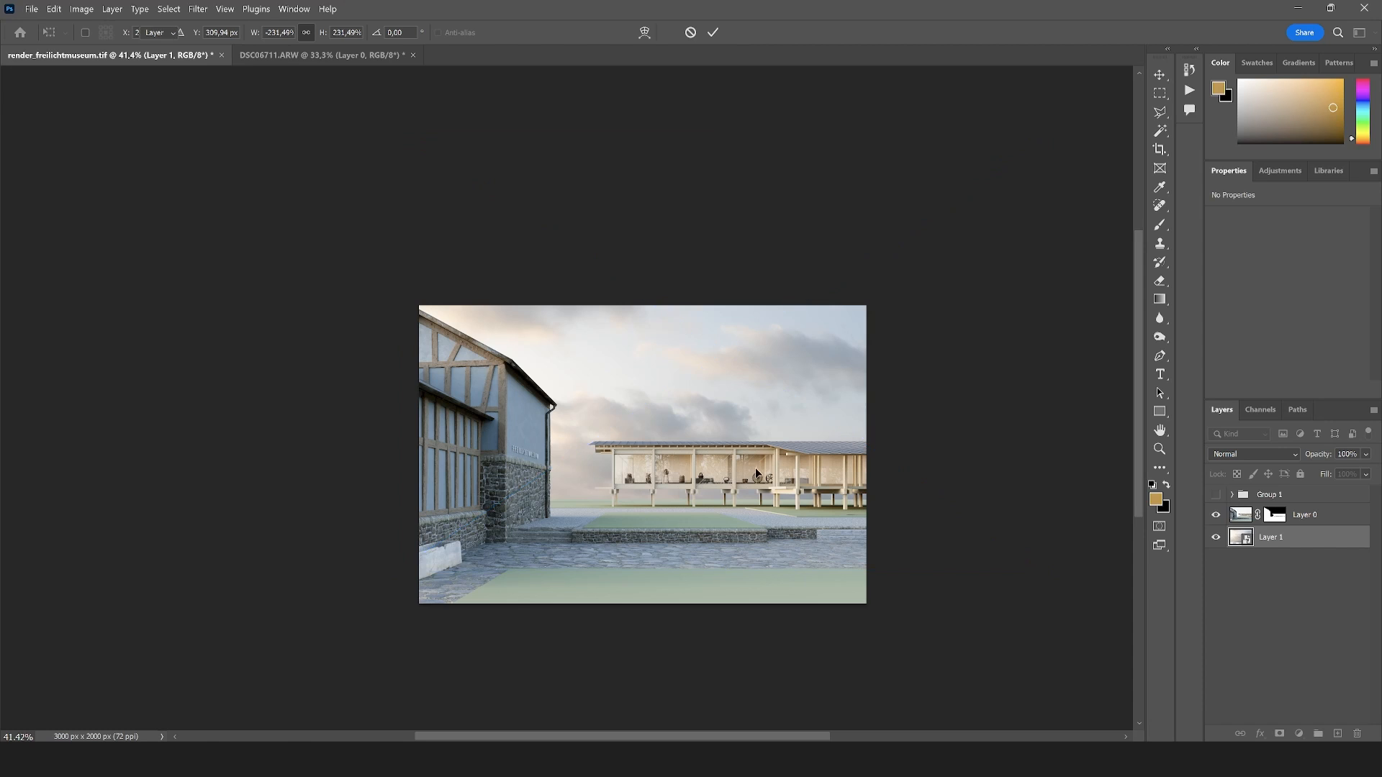
Add a Brightness/Contrast adjustment layer directly above the sky layer and set its contrast to 64
scroll(683, 461, "up", 2)
left_click(1159, 113)
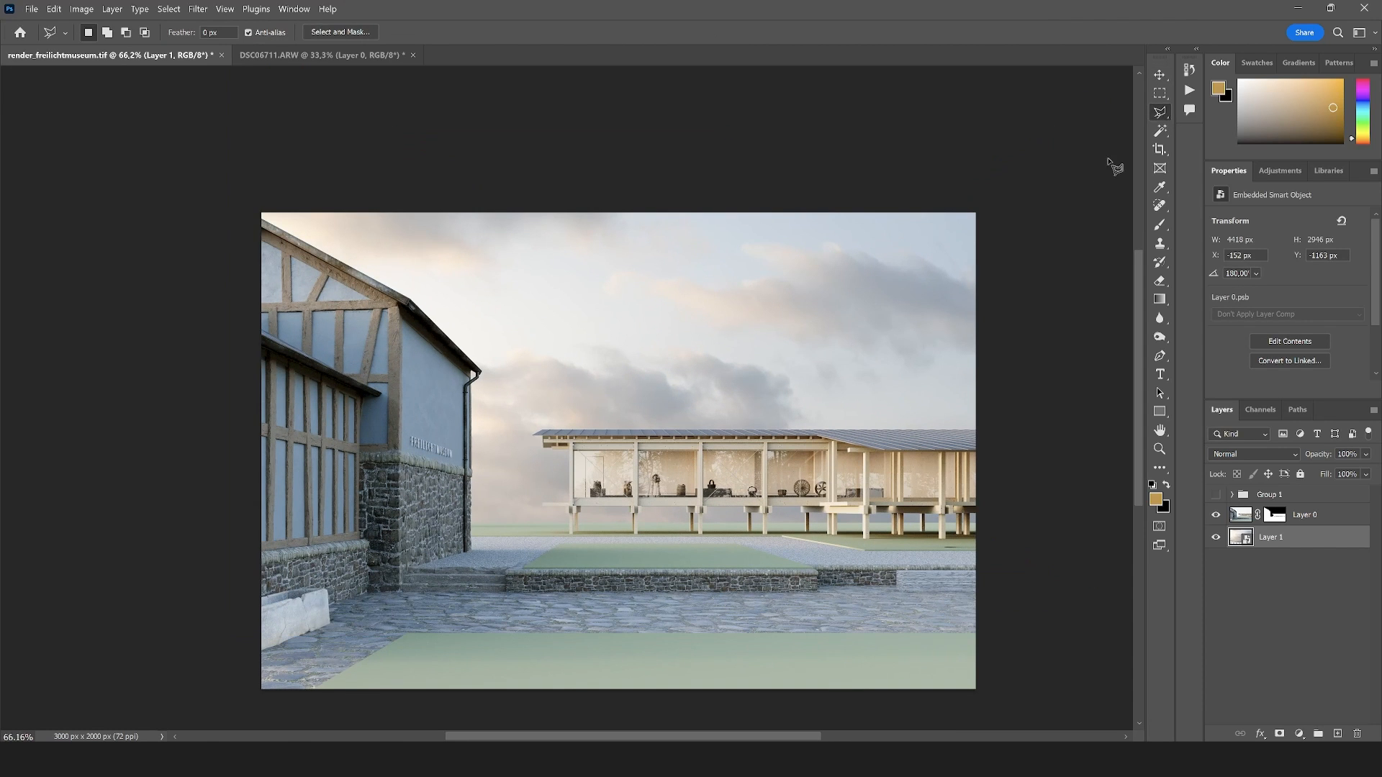
scroll(611, 446, "up", 2)
scroll(637, 336, "down", 1)
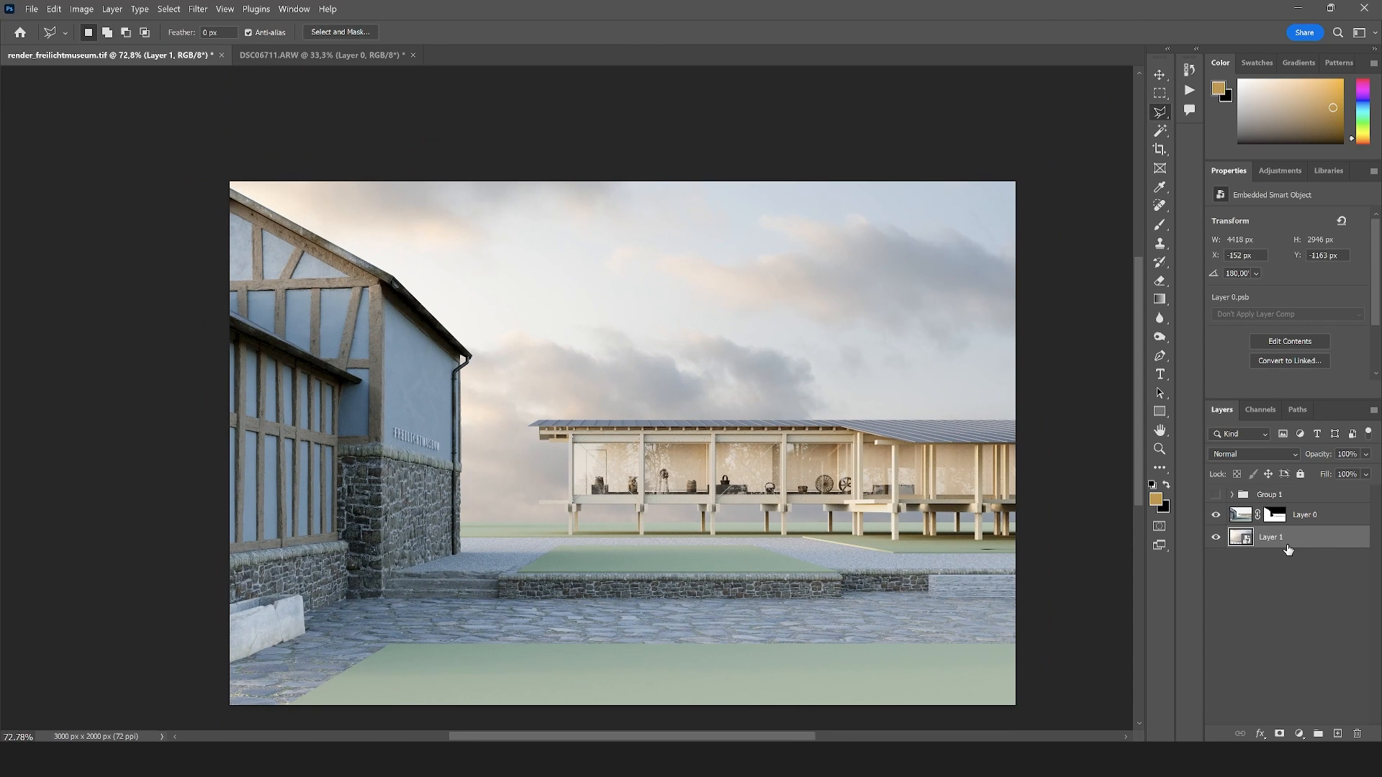
left_click(1290, 728)
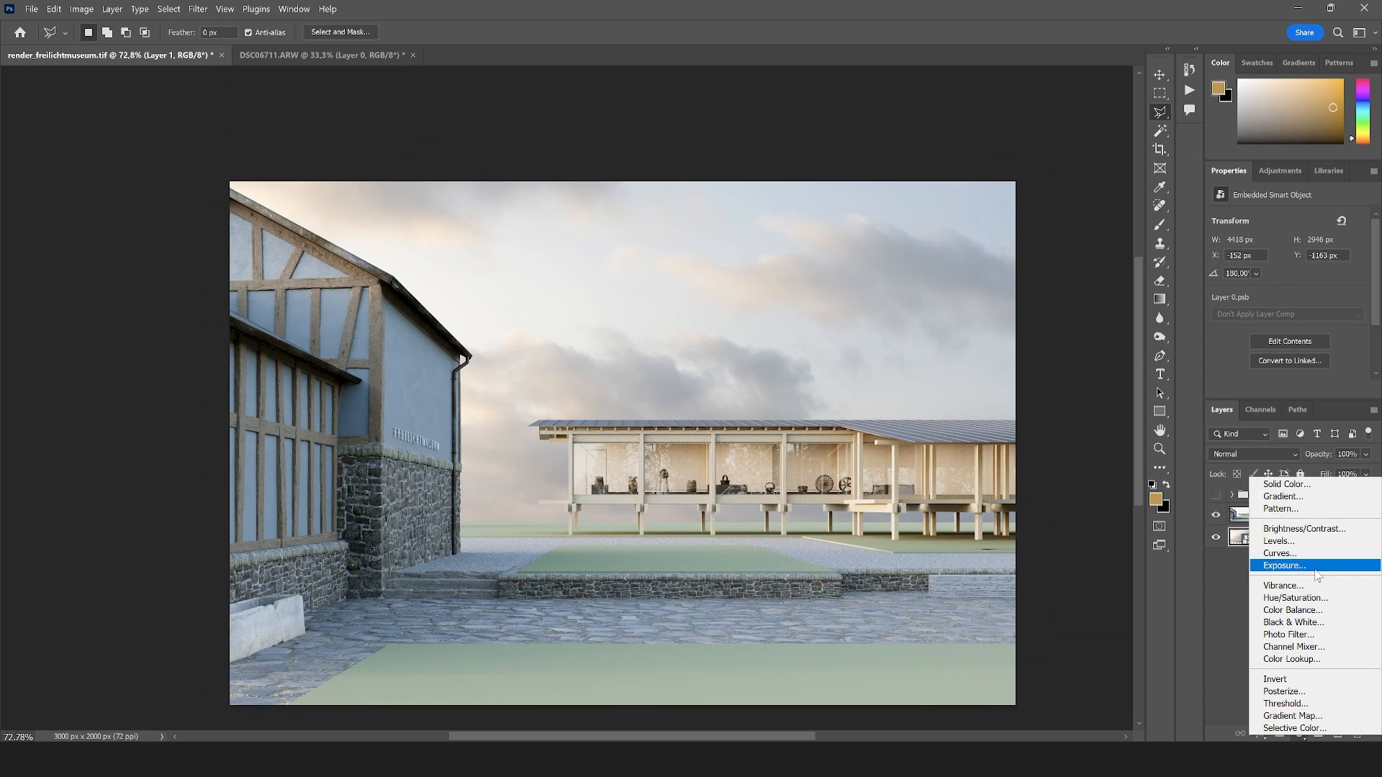
left_click(1303, 529)
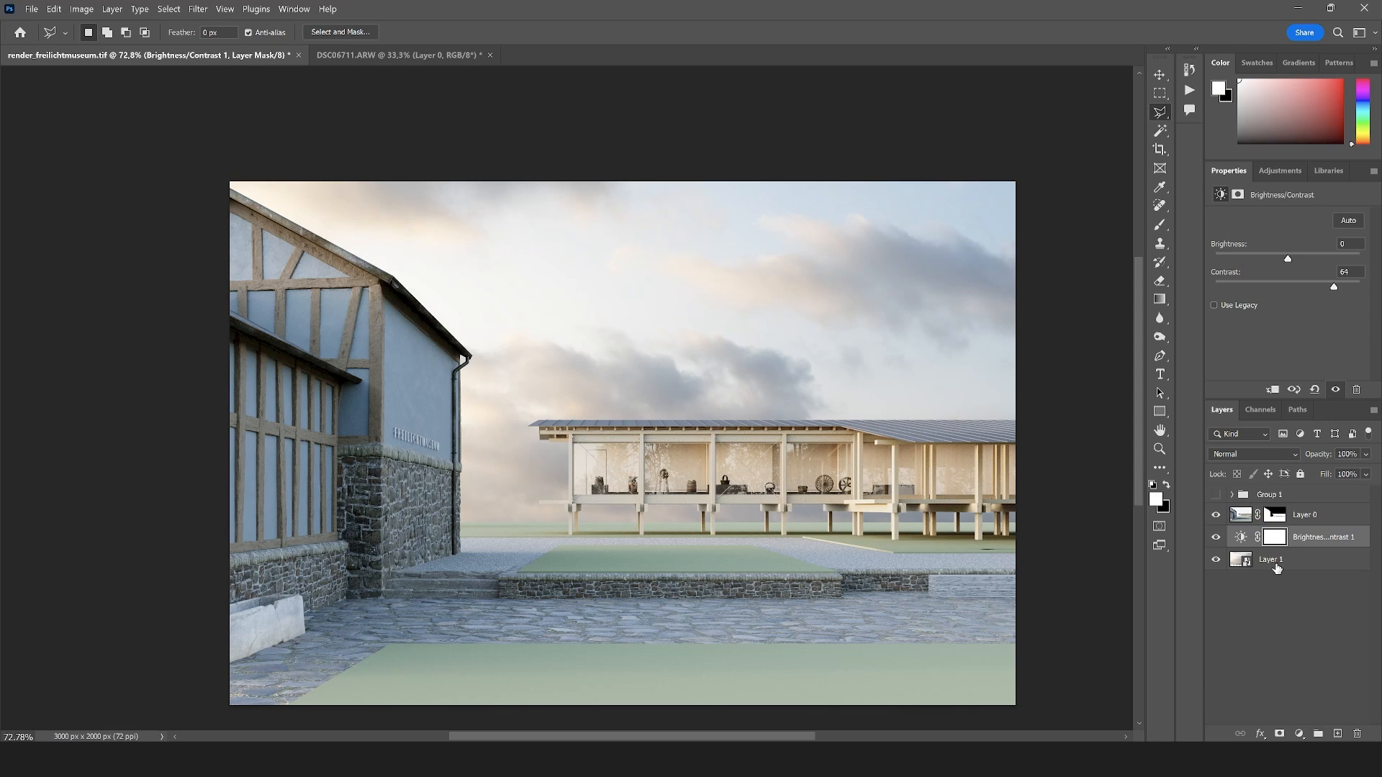
Group the sky layer with its Brightness/Contrast adjustment, label the group blue and rename it "sky"
left_click(1318, 559)
left_click_drag(1318, 559, 1317, 732)
right_click(1280, 538)
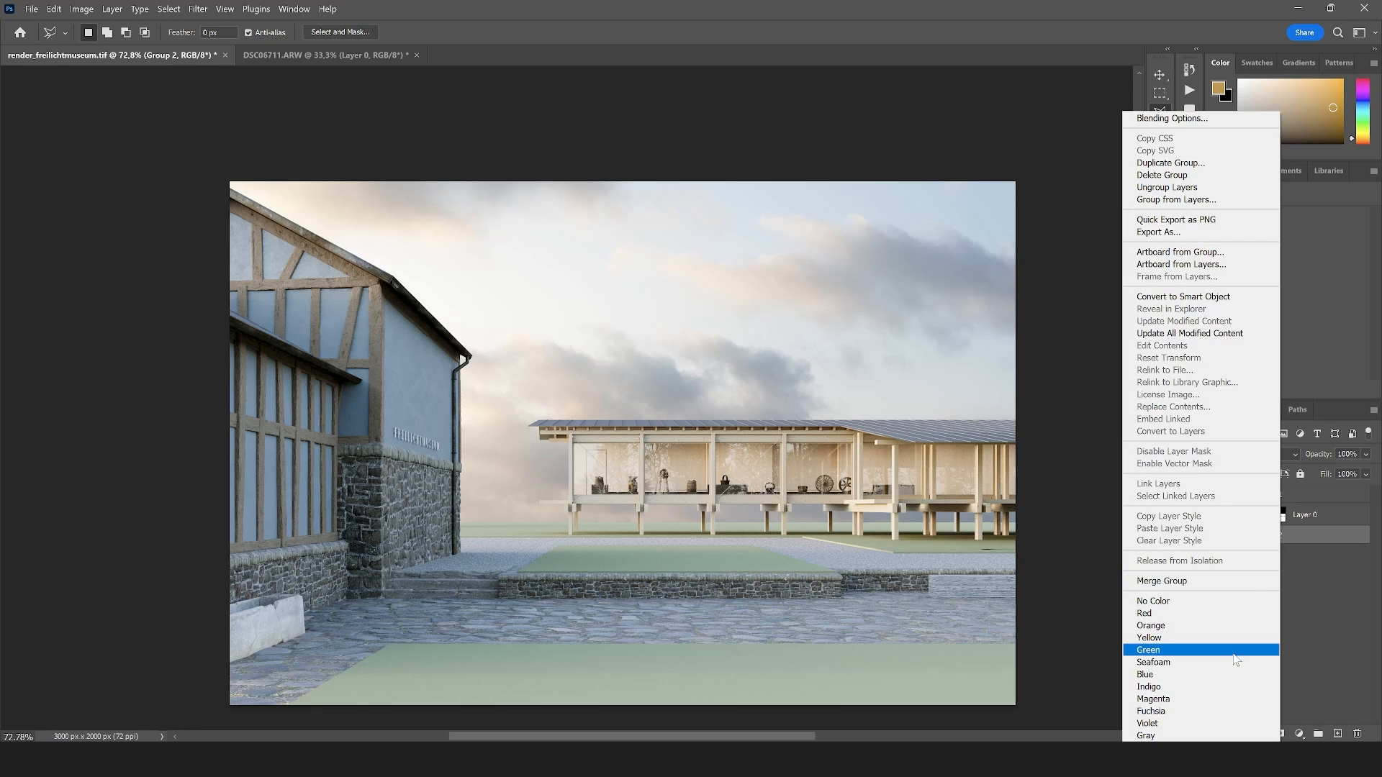
left_click(1191, 674)
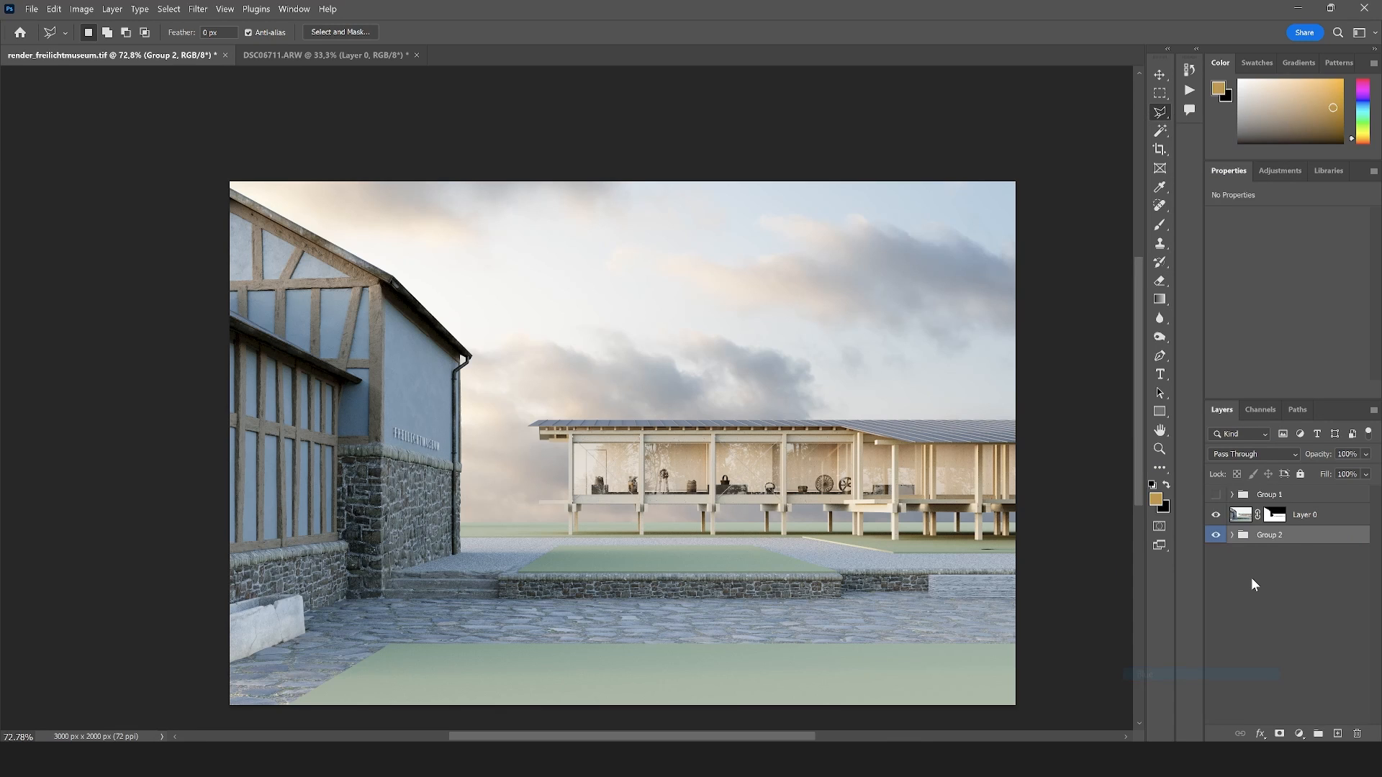
double_click(1266, 544)
type("sky")
key("Return")
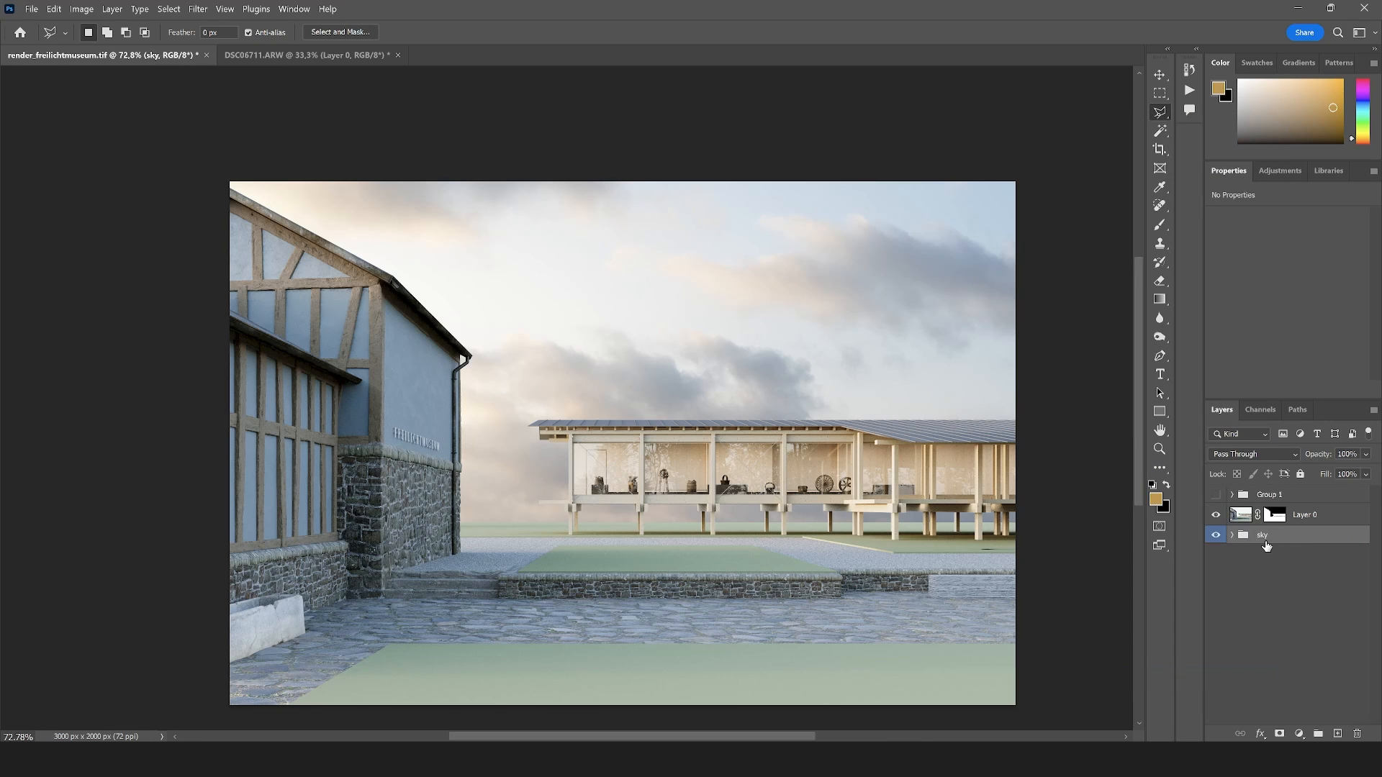
Group the masked render Layer 0 together with Group 1 and name the new group "render"
left_click(1294, 523)
left_click(1295, 498, "shift")
left_click_drag(1319, 514, 1317, 733)
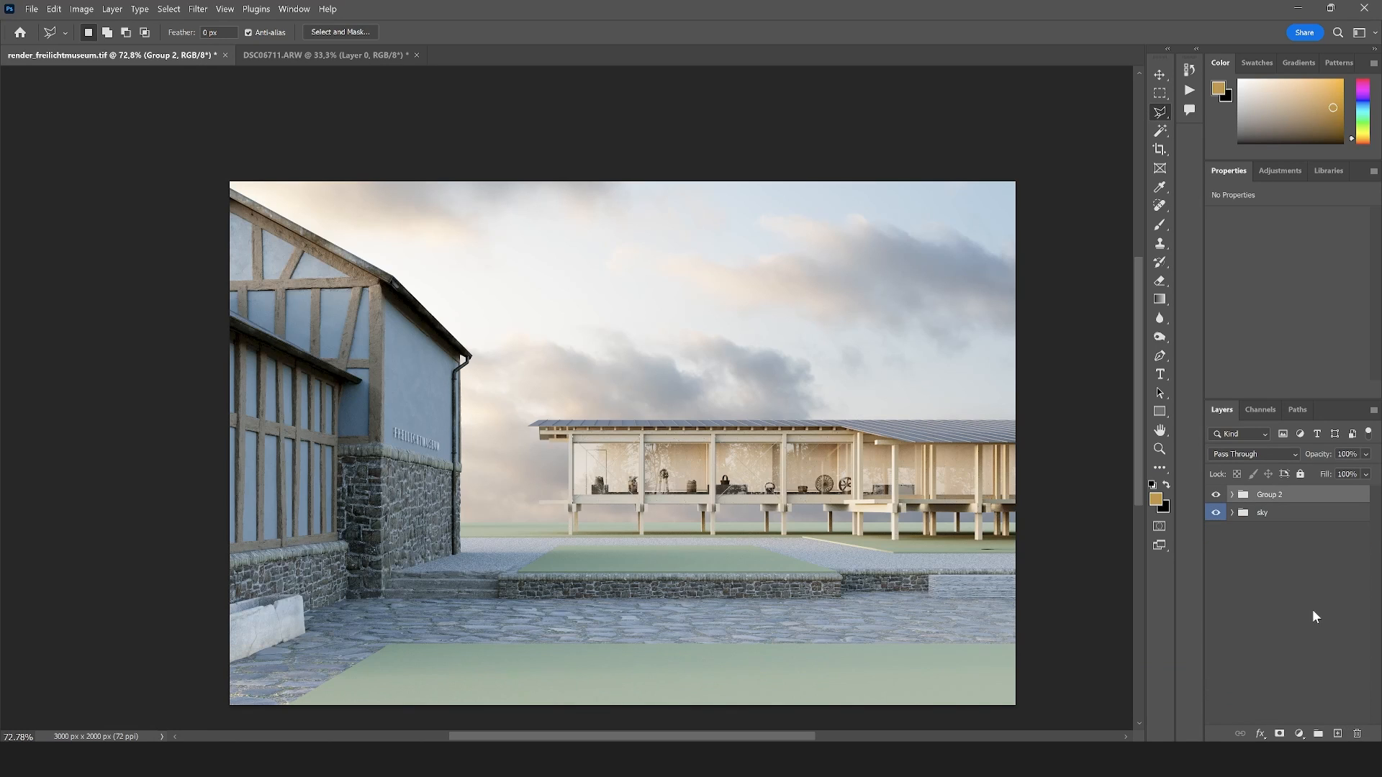
double_click(1272, 495)
type("render")
key("Return")
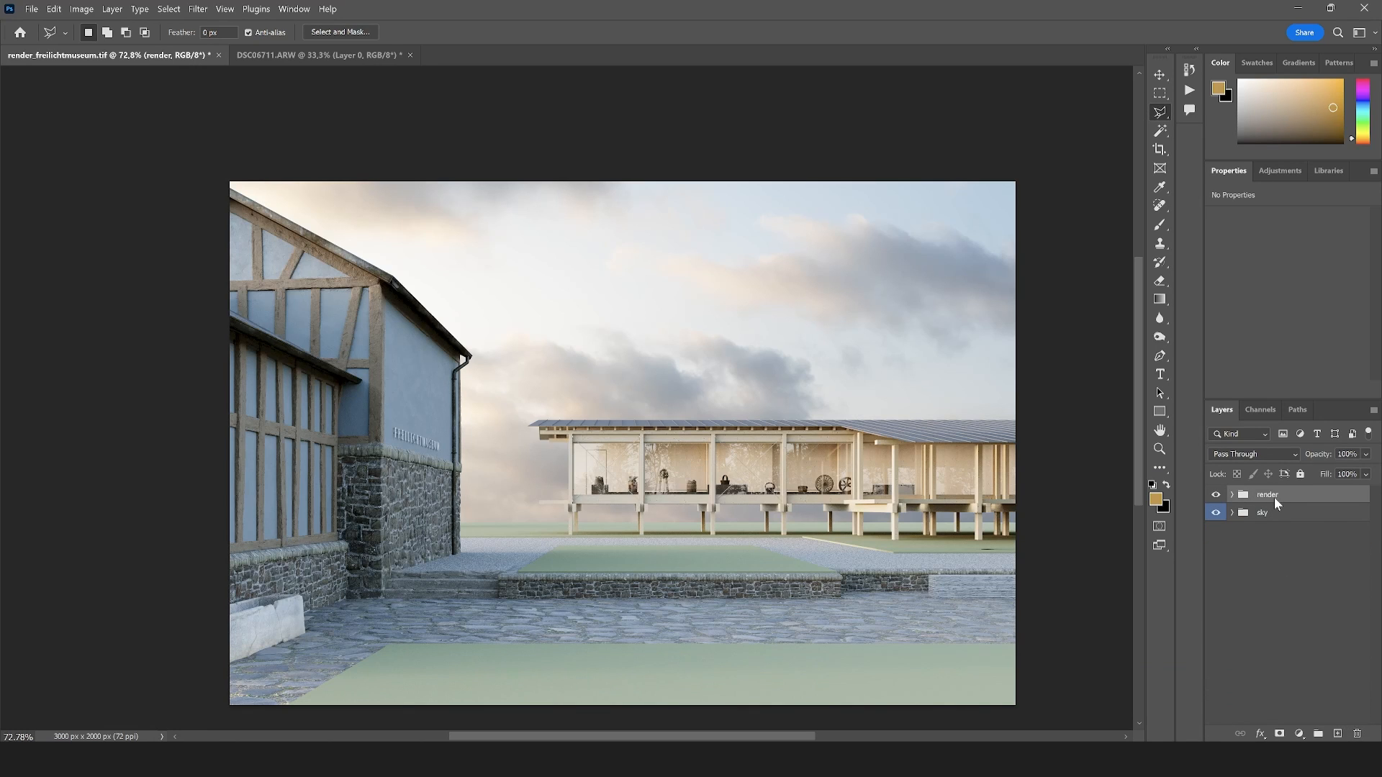
Label the render group red and set its blend mode to Normal
right_click(1274, 498)
left_click(1155, 611)
left_click(1280, 456)
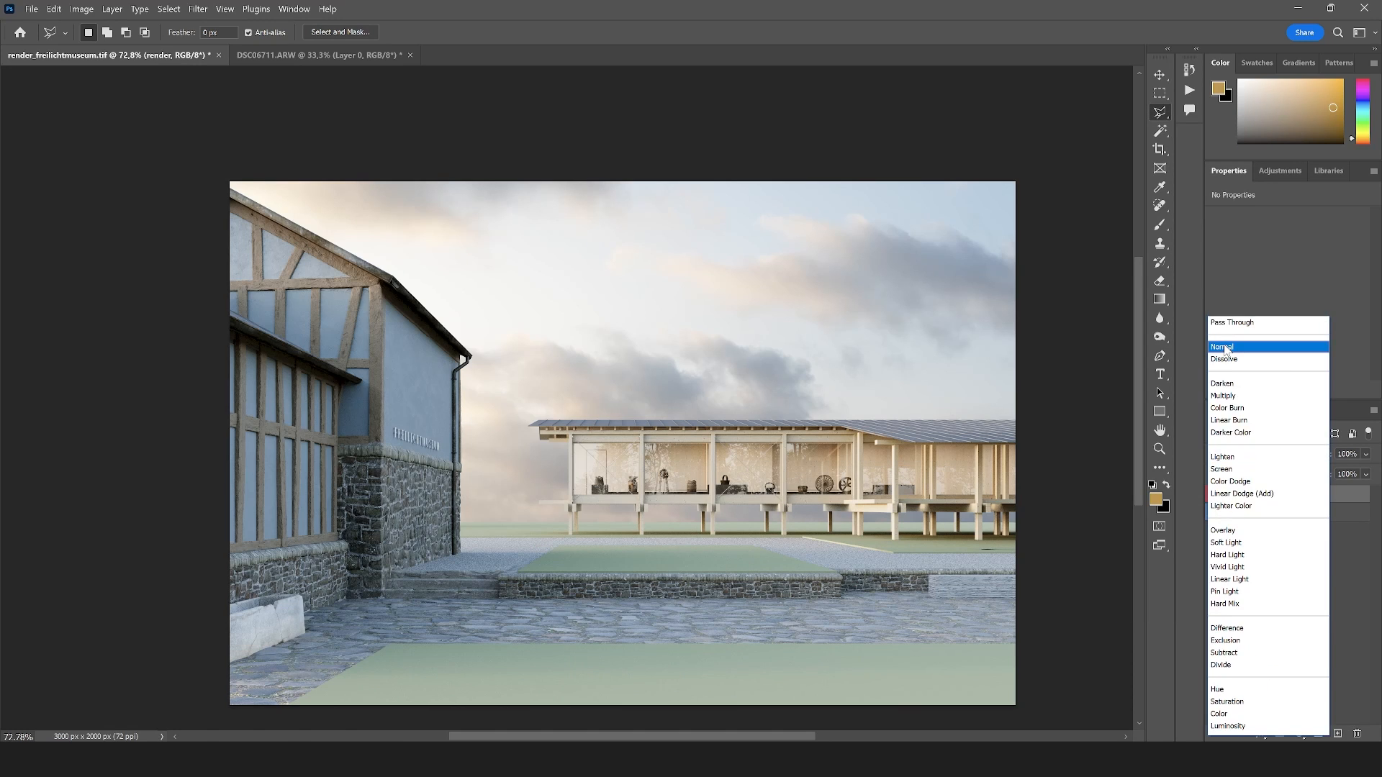
left_click(1253, 346)
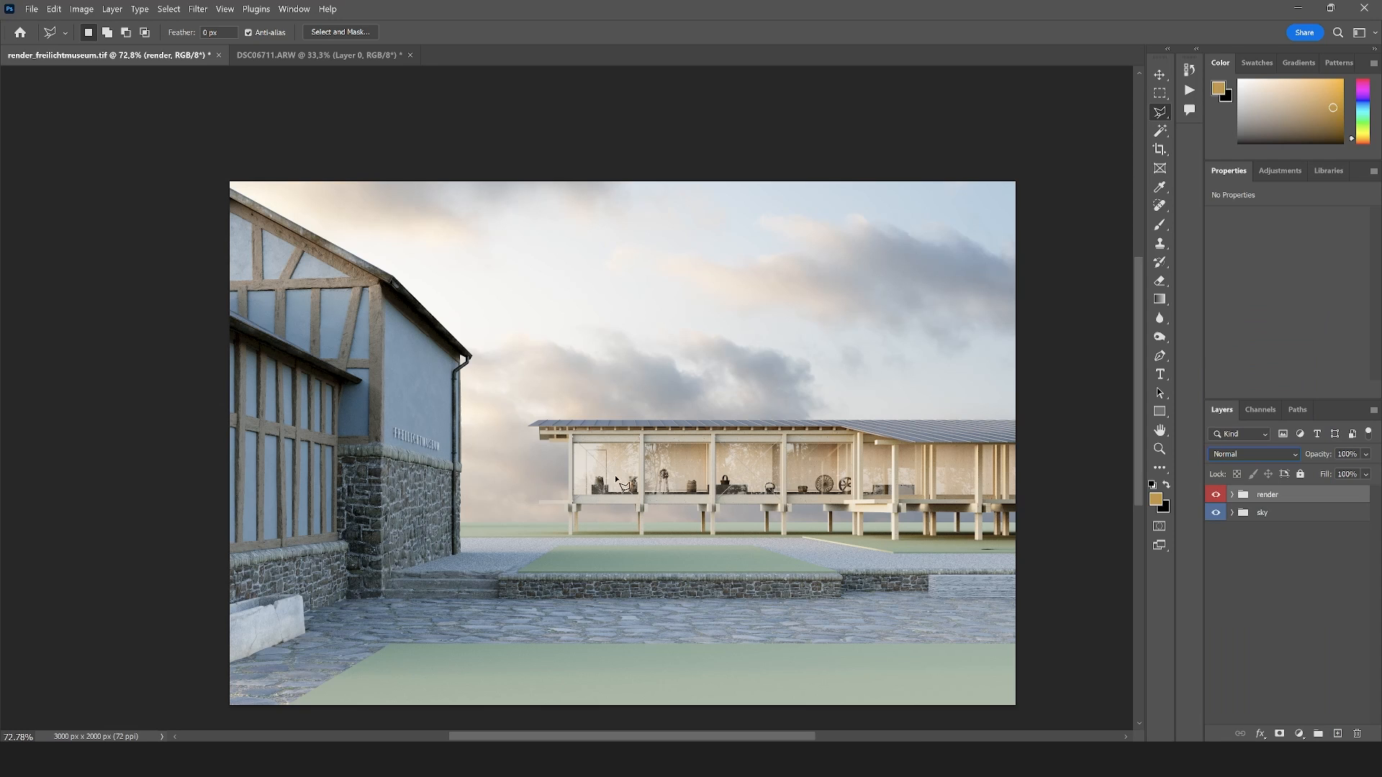
Duplicate the Texmap layer inside Group 1 and move the copy above the render group
left_click(1160, 451)
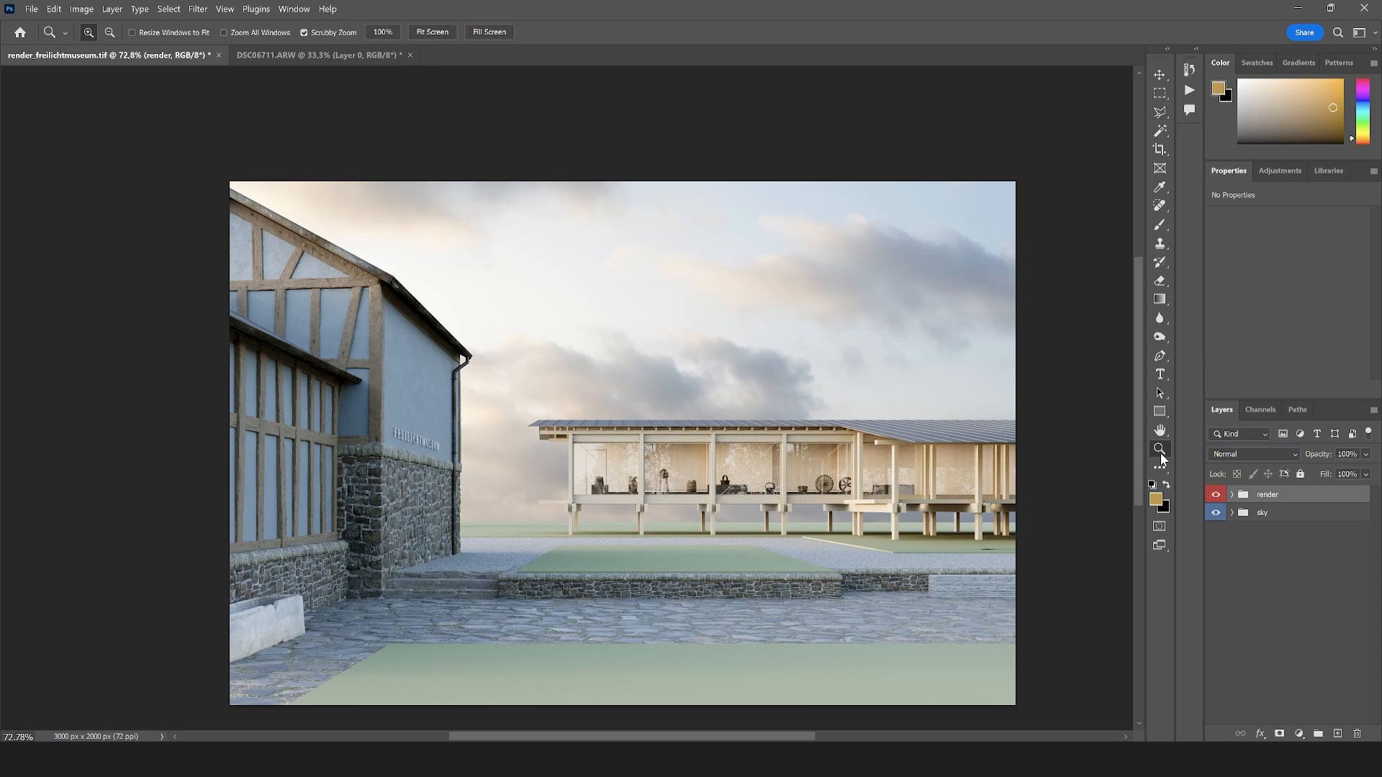
left_click(718, 576)
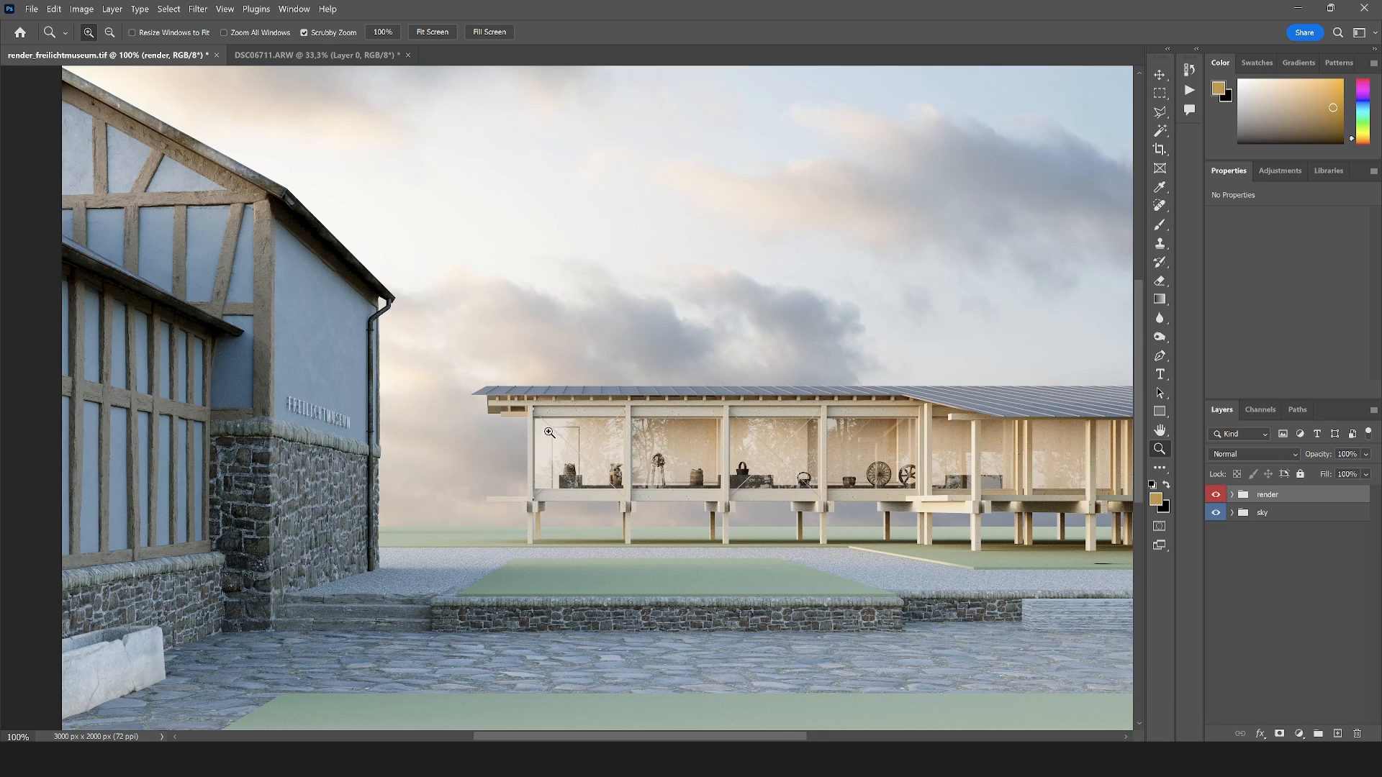
left_click(631, 451)
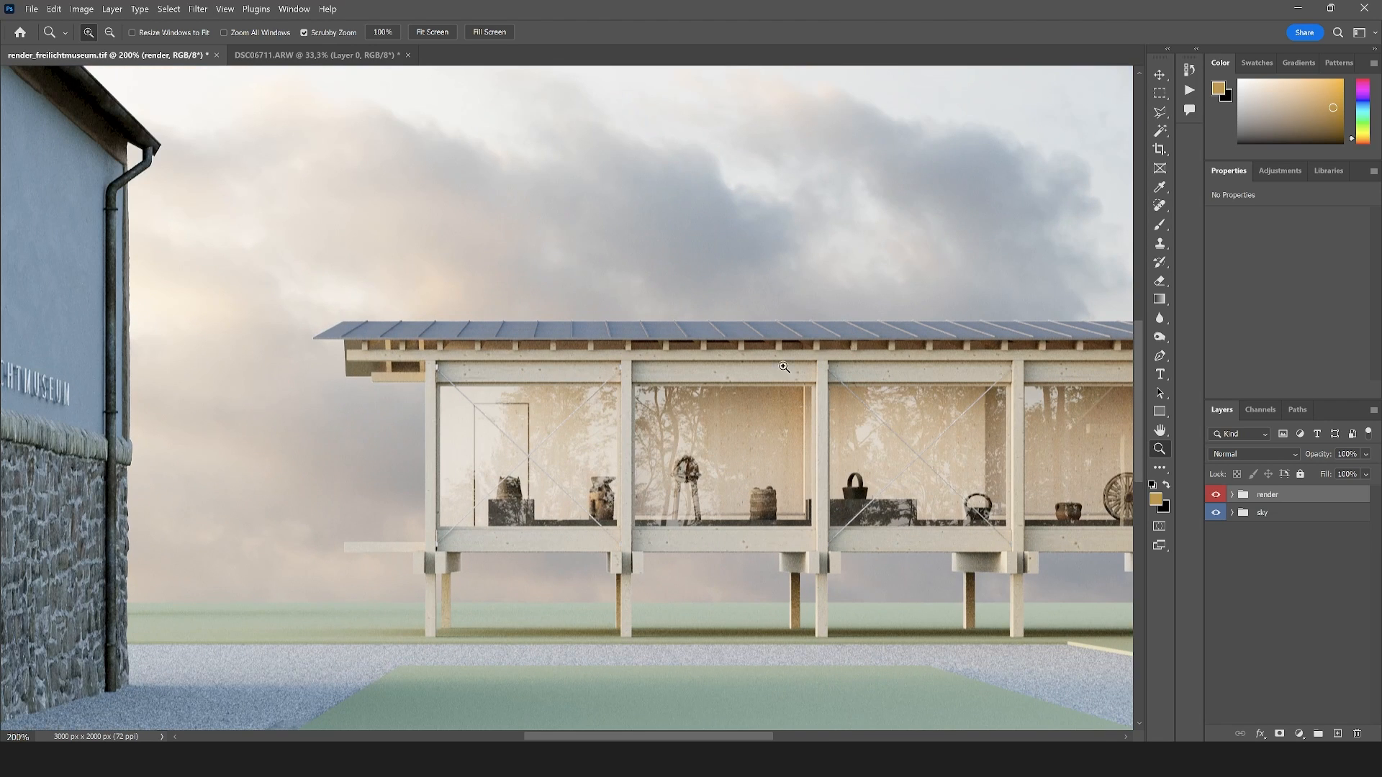
left_click(1232, 495)
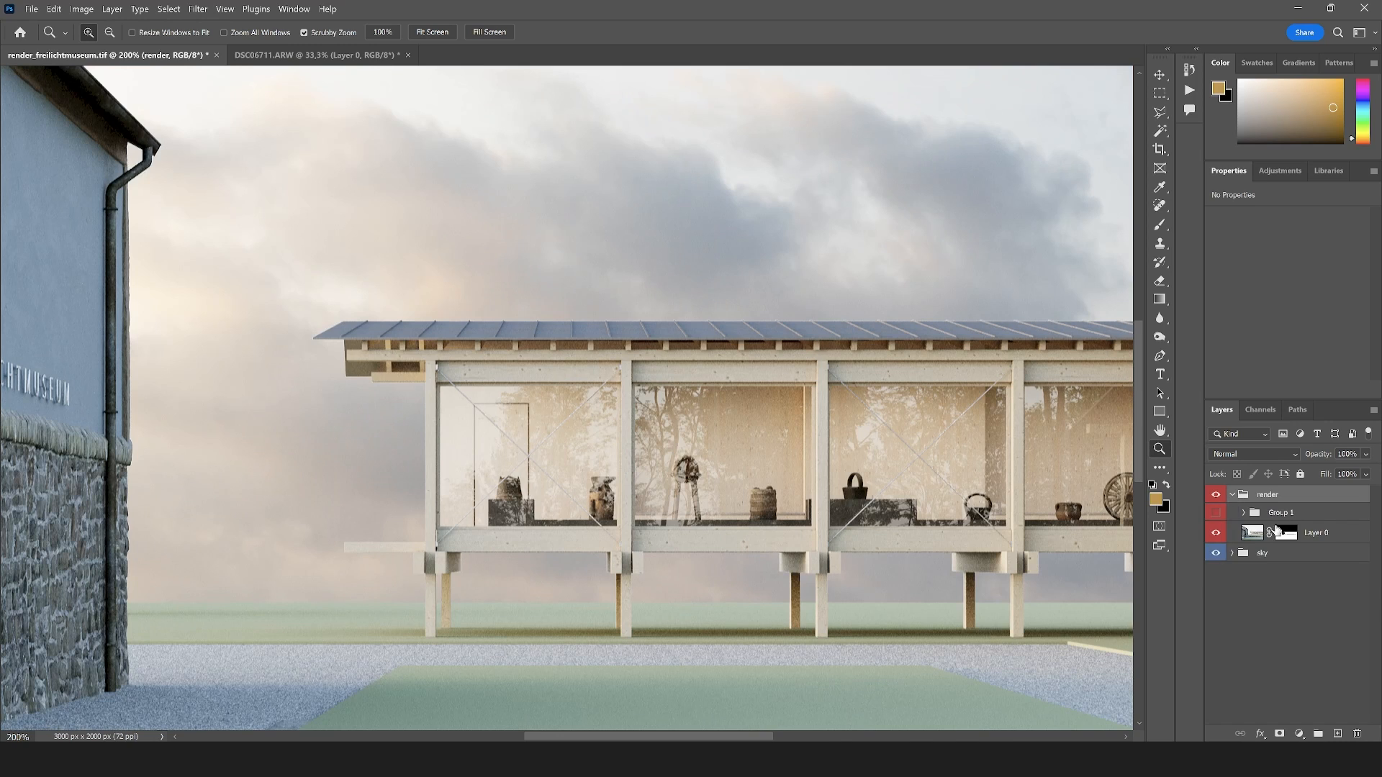
left_click(1244, 513)
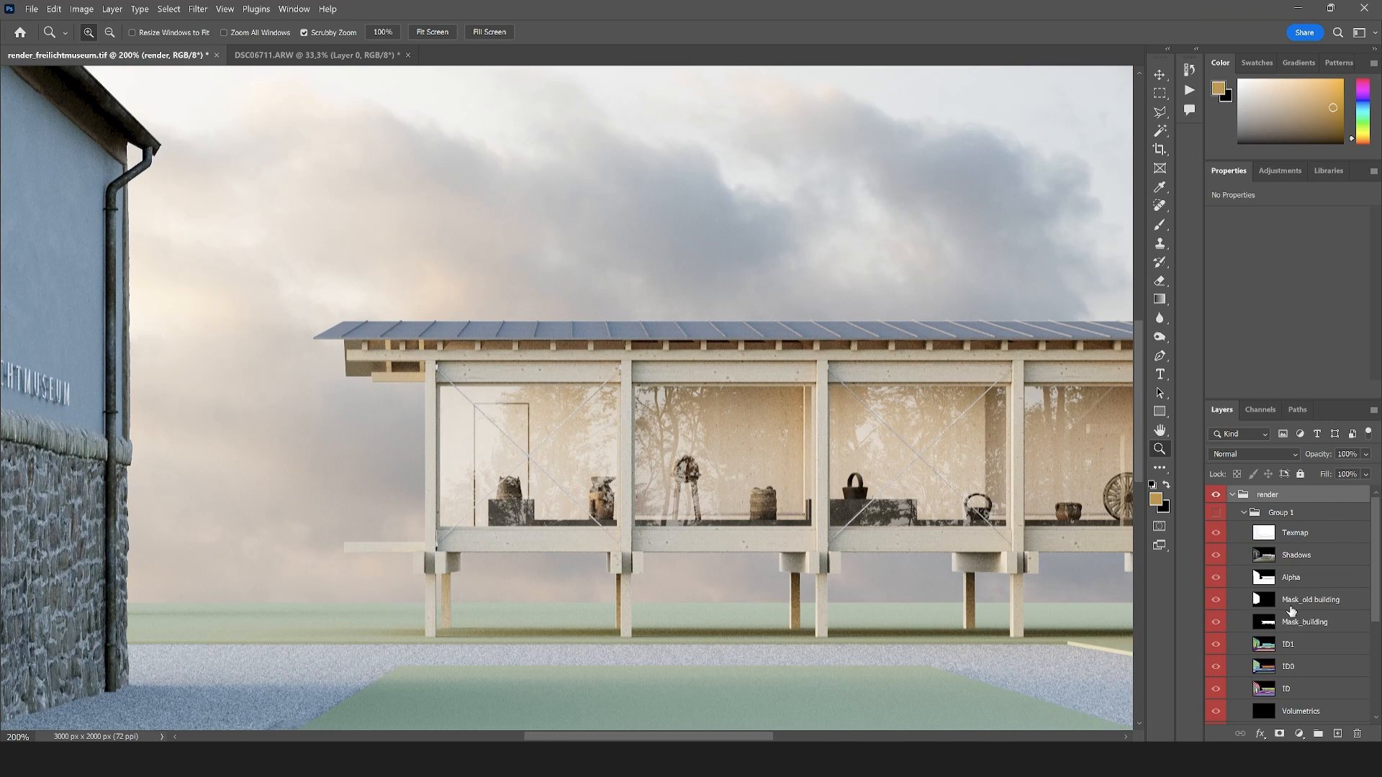
scroll(1291, 611, "down", 1)
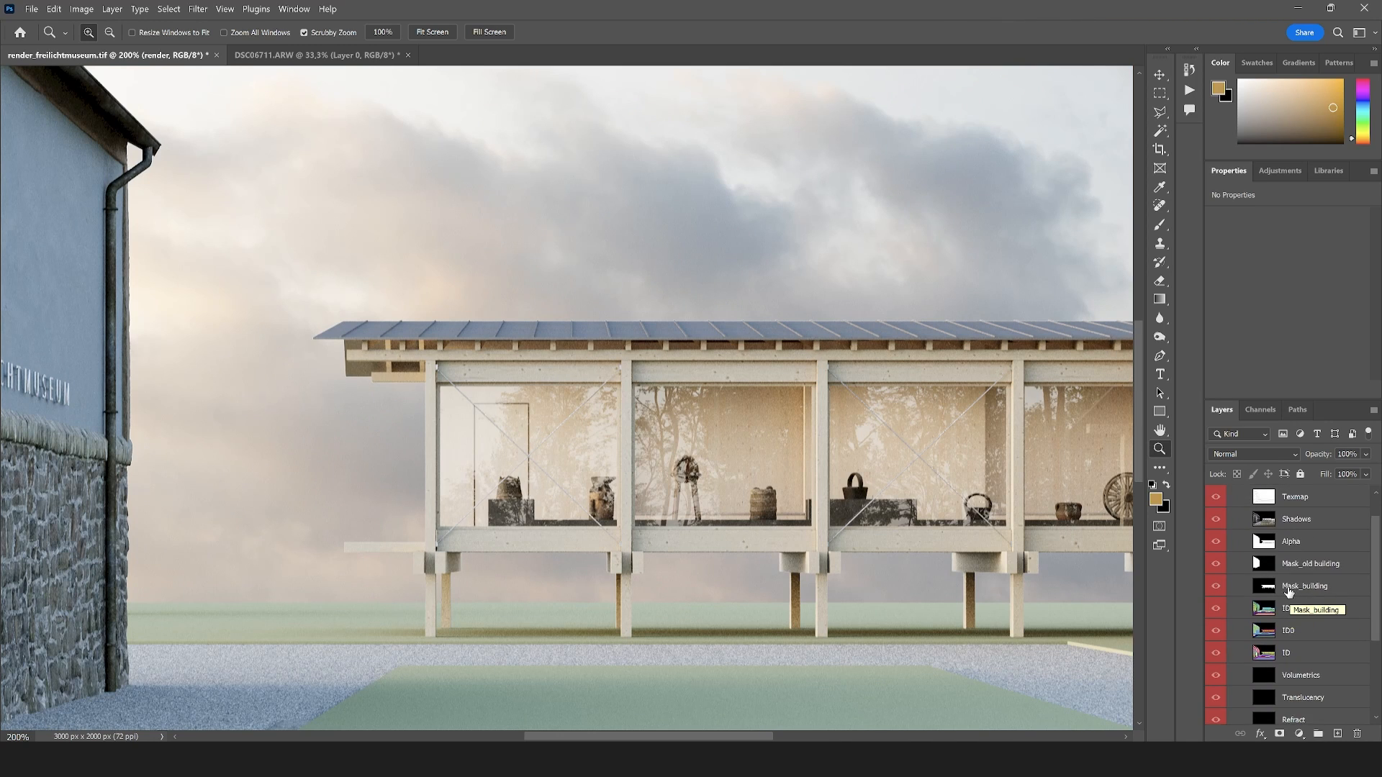
left_click(1288, 497)
key("ctrl+j")
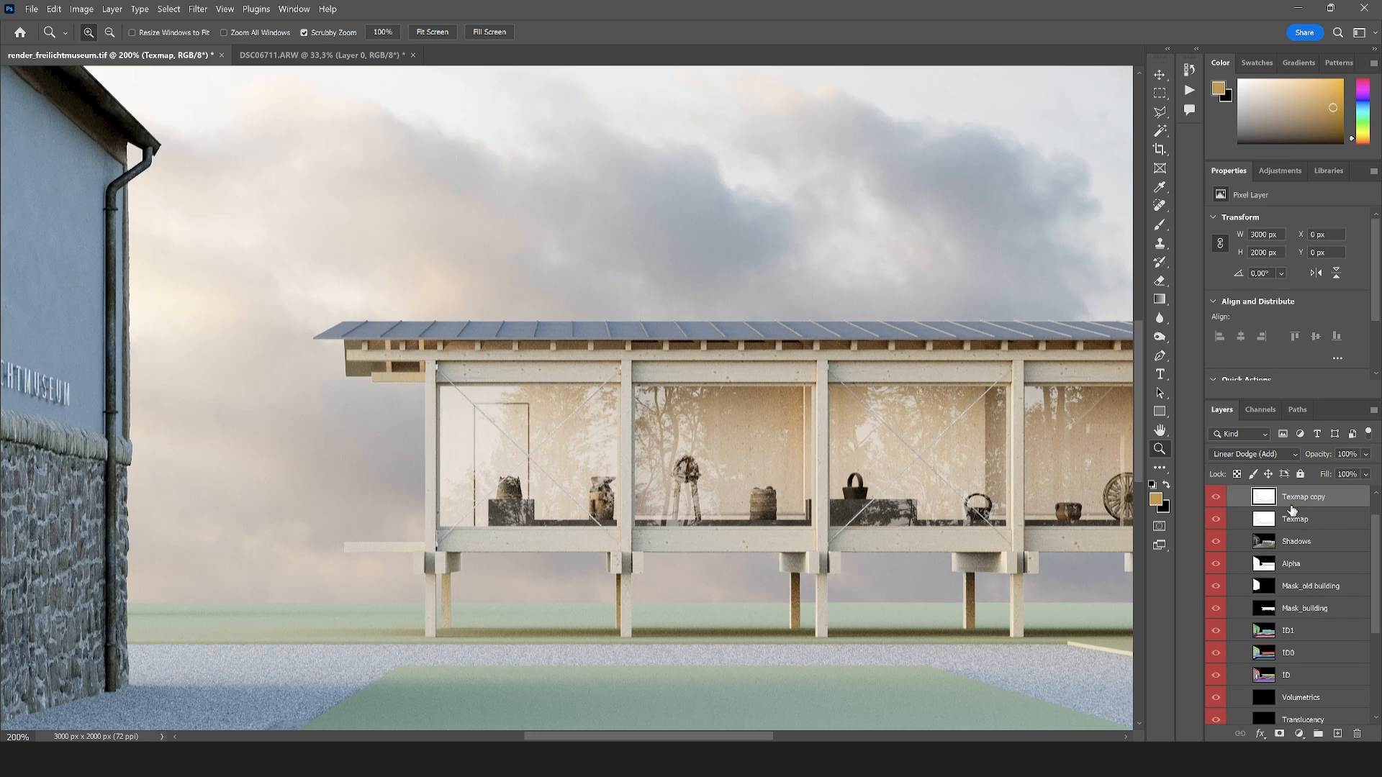
left_click_drag(1303, 545, 1276, 494)
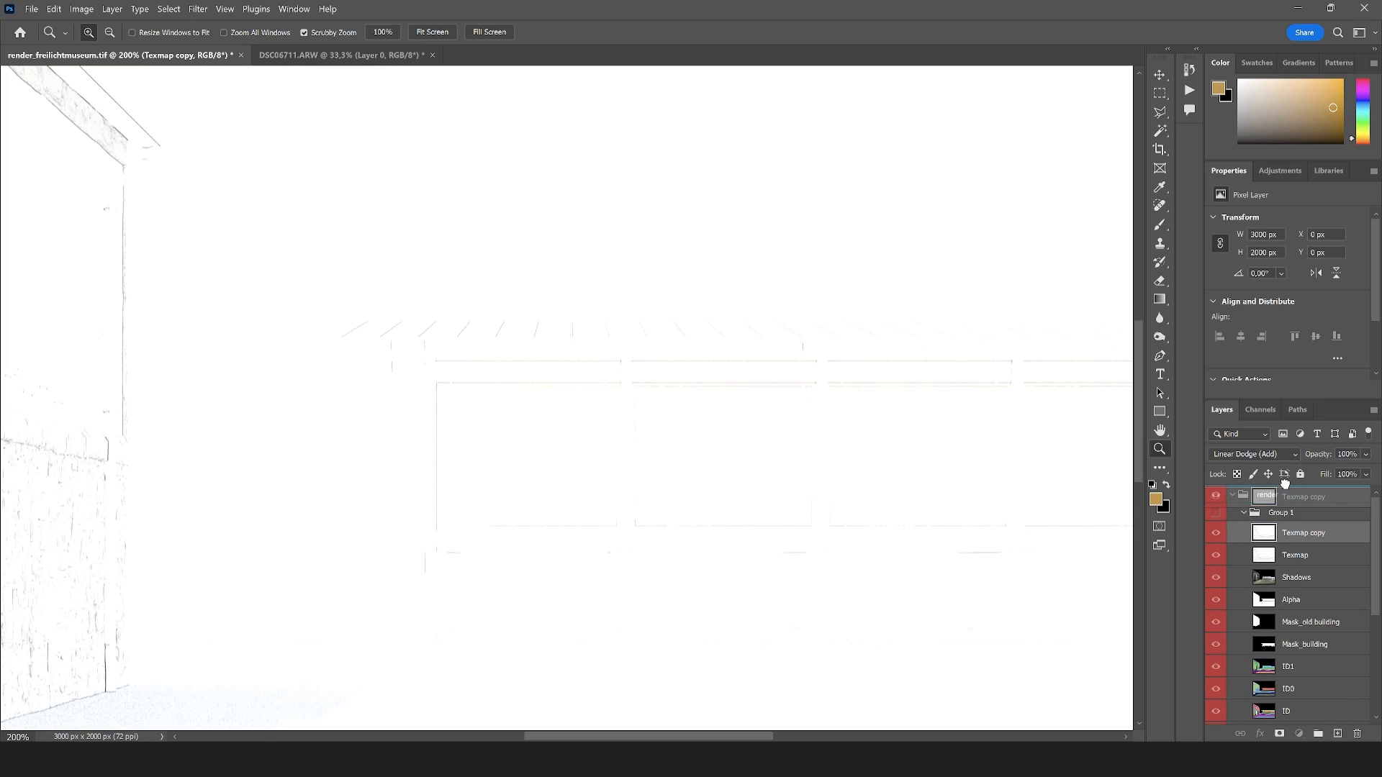
Set the Texmap copy's blend mode to Normal and examine its edge lines across the whole image and on the pavilion
left_click(1233, 517)
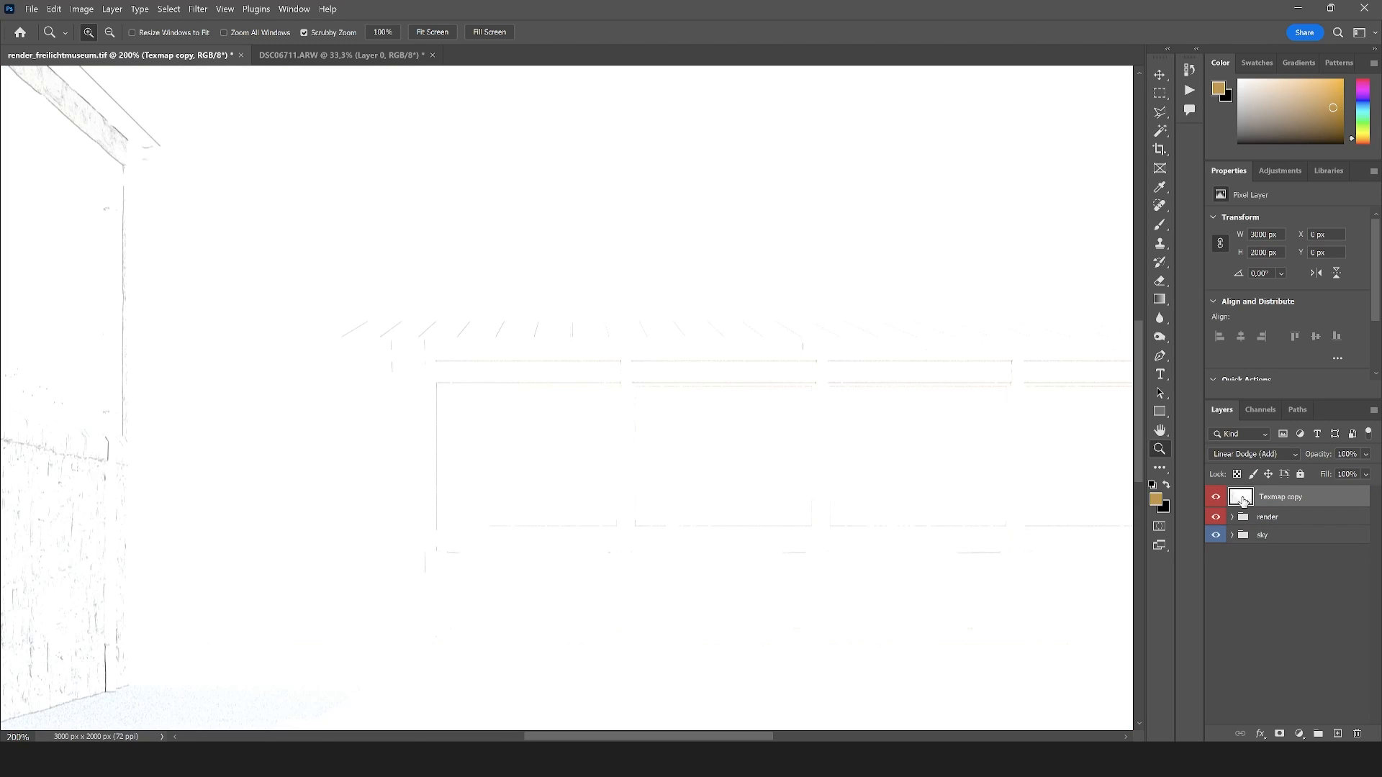
left_click(1251, 453)
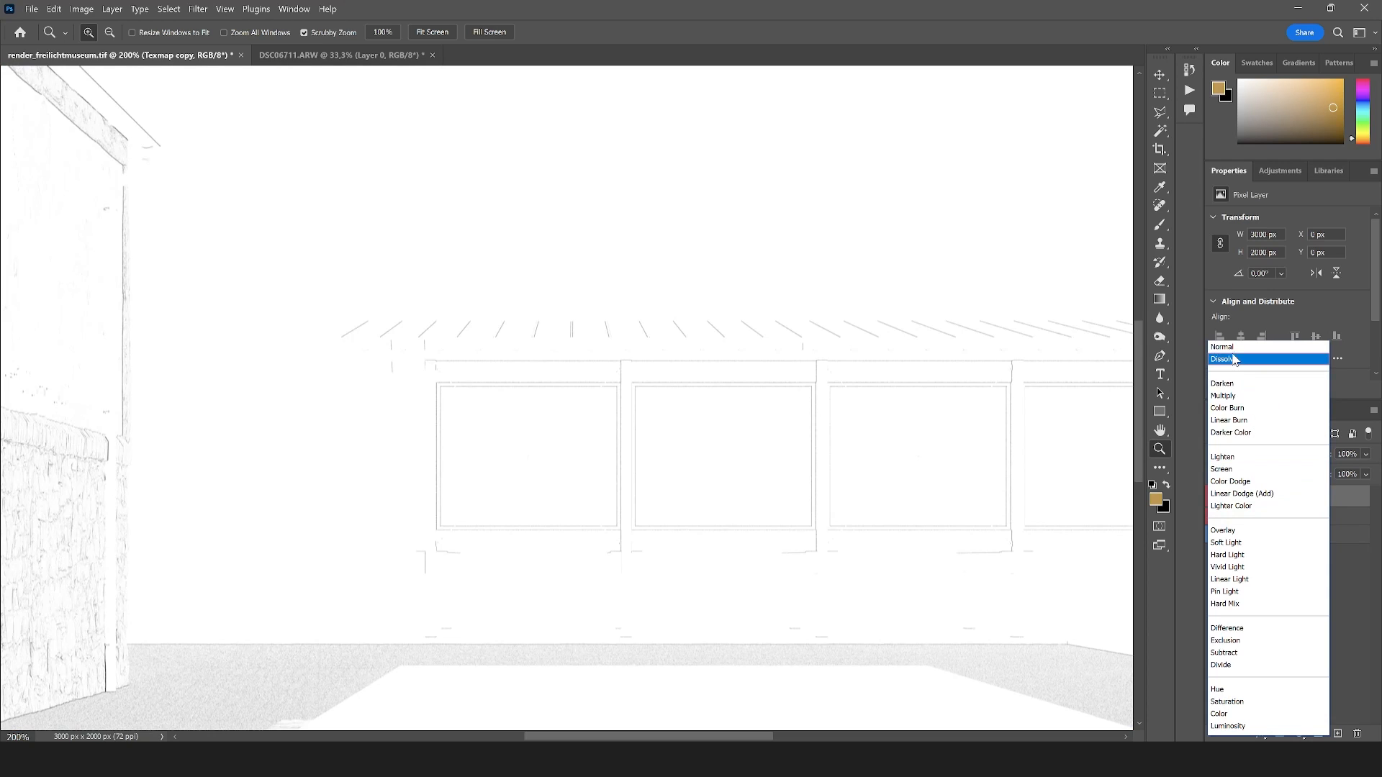
left_click(1232, 348)
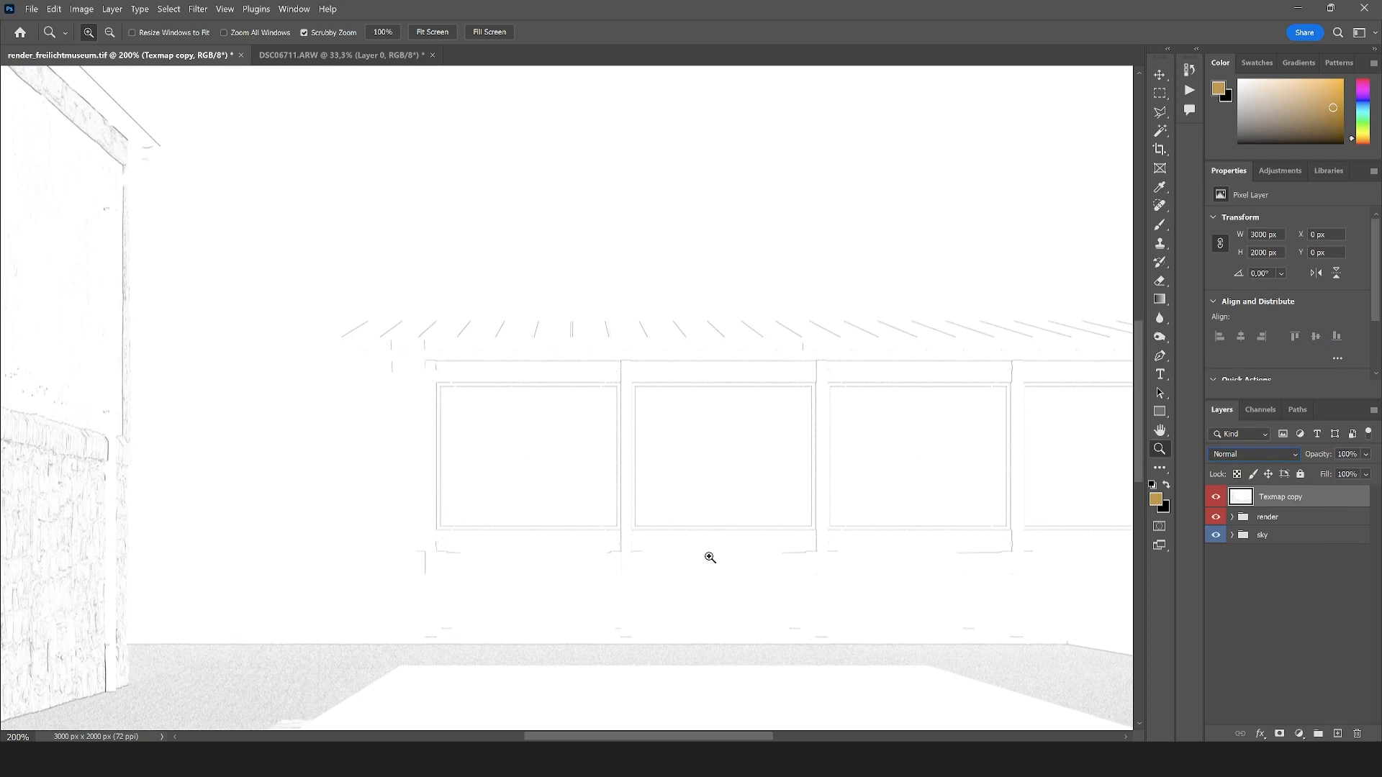
left_click(550, 384)
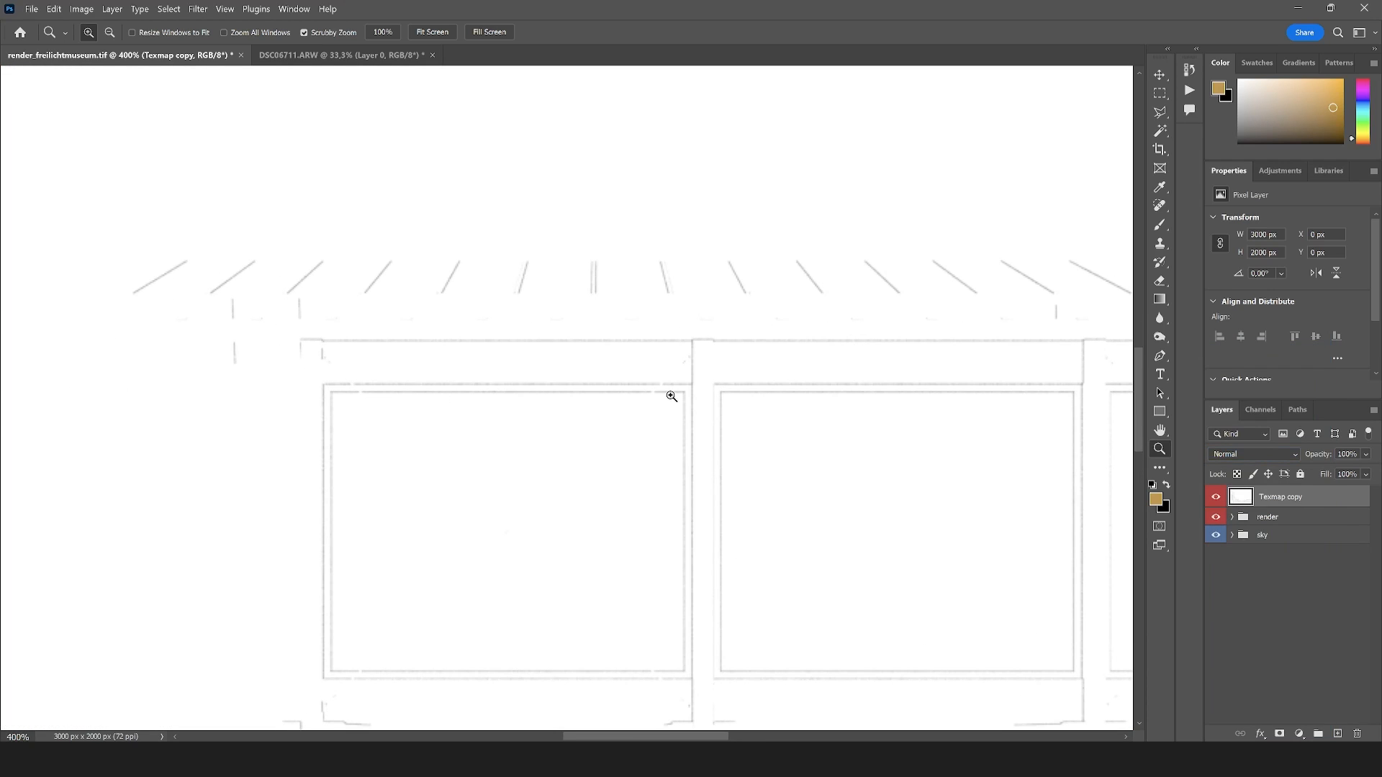
key("ctrl+0")
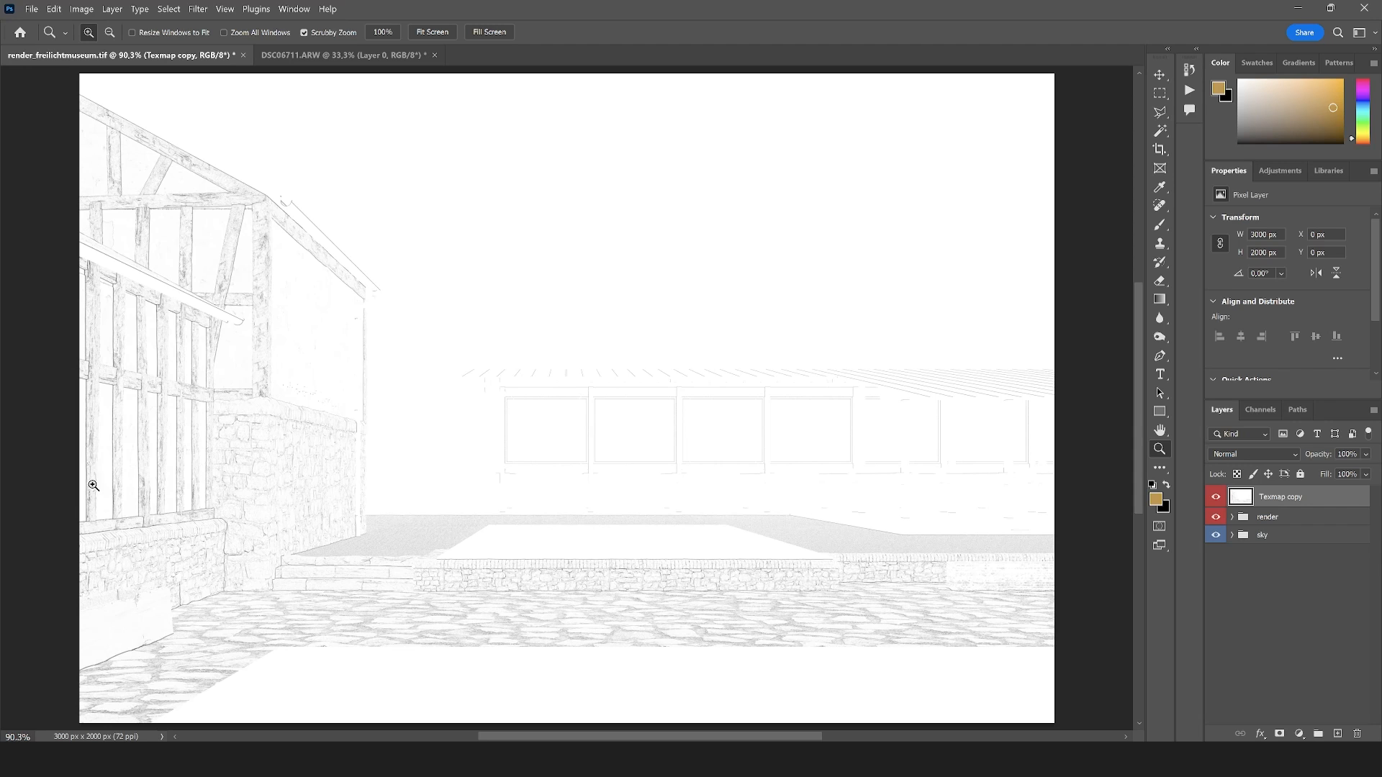
left_click_drag(639, 426, 639, 426)
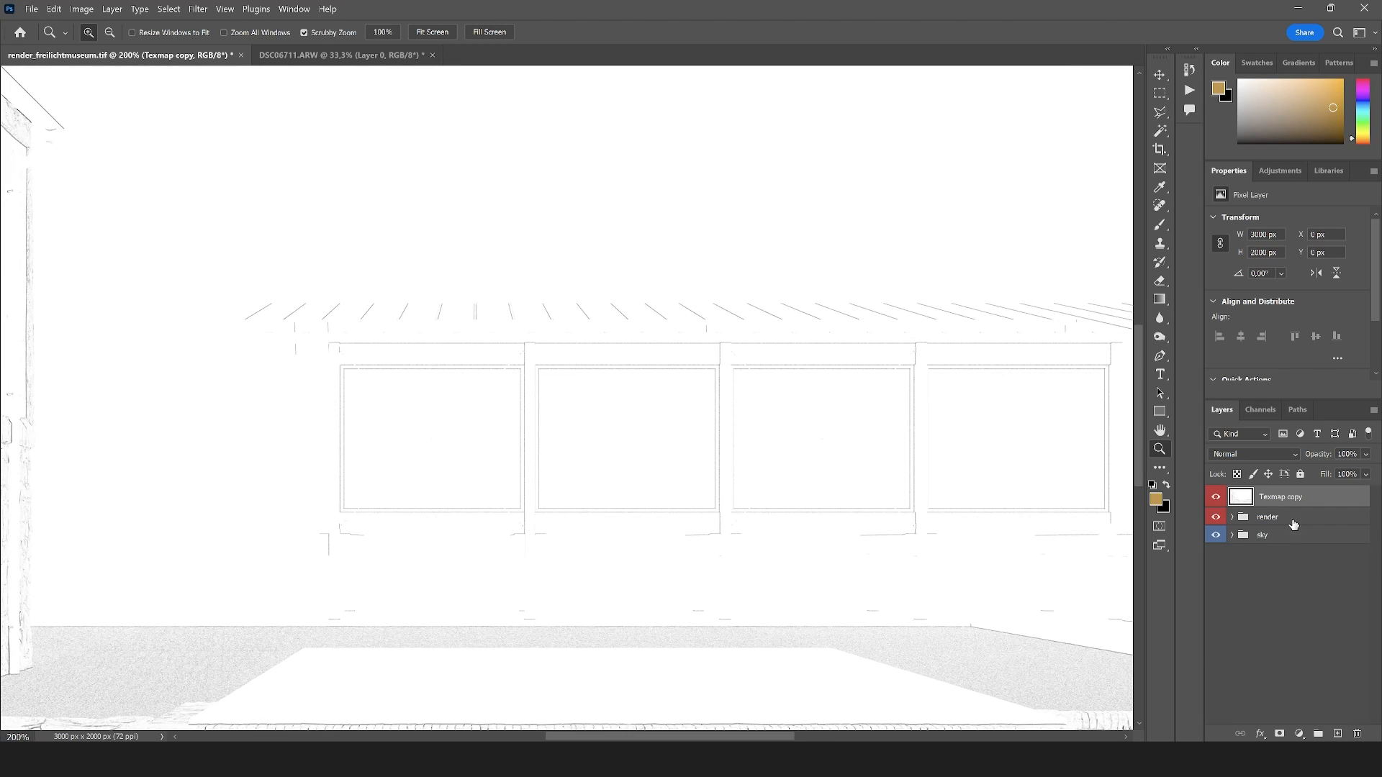
Move the Texmap copy into the render group above Group 1, set it to Color Burn and inspect the effect on the buildings
left_click(1232, 517)
left_click_drag(1275, 502, 1280, 526)
left_click(1245, 535)
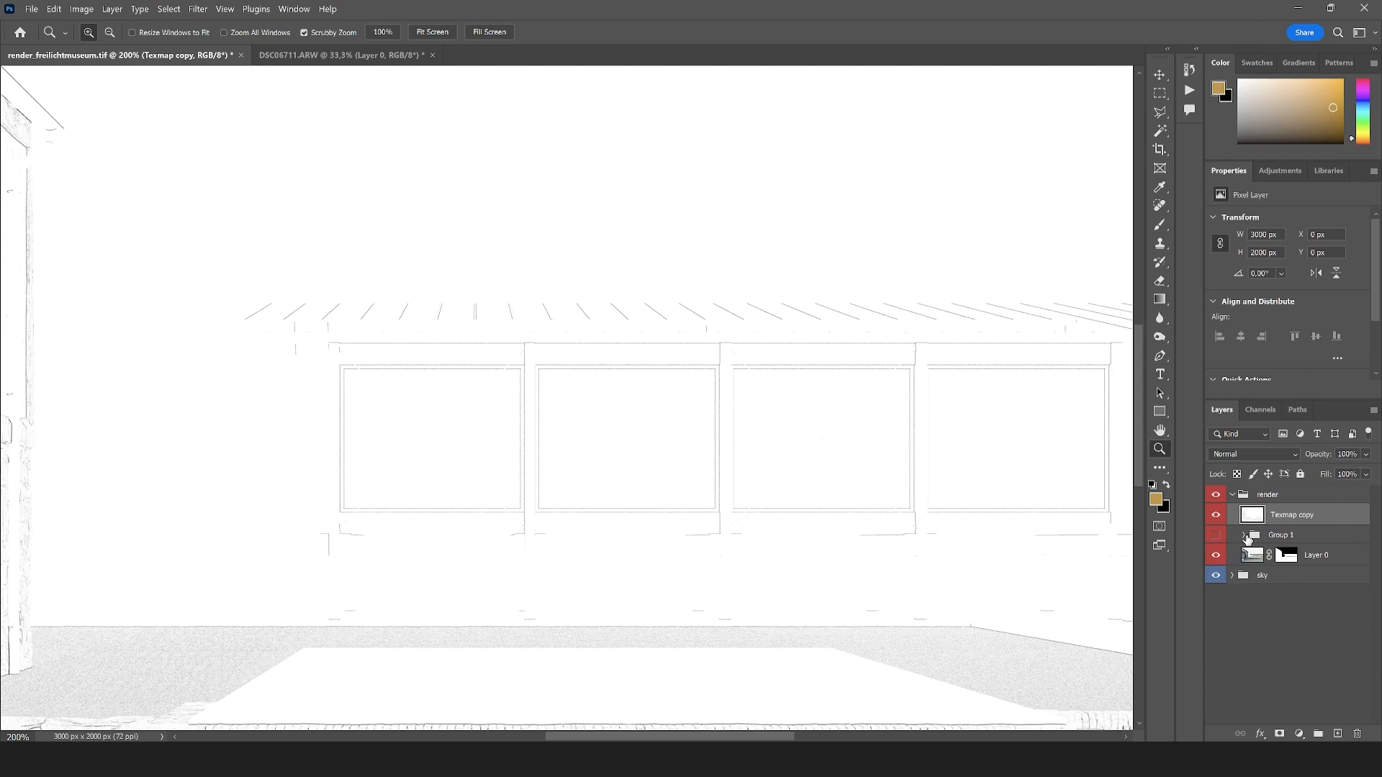
left_click(1235, 455)
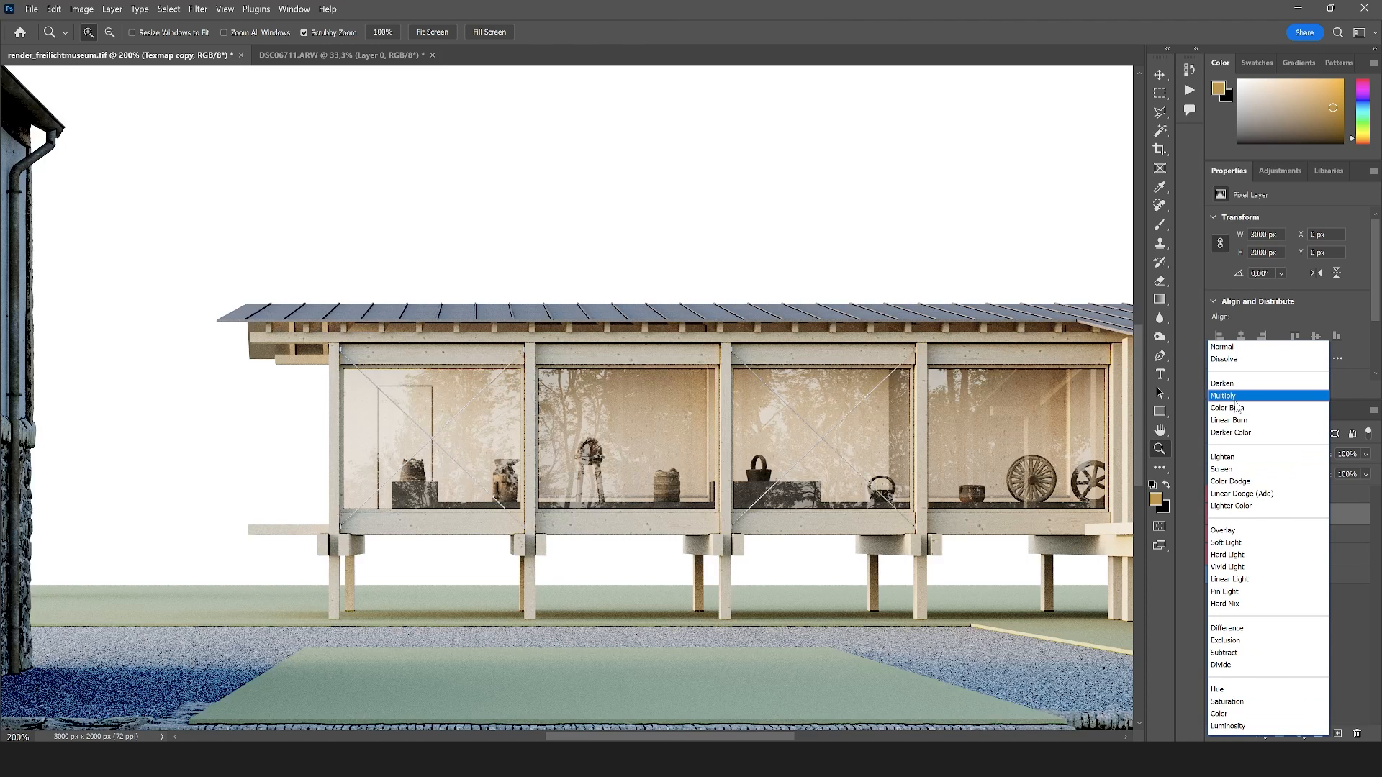
left_click(1237, 409)
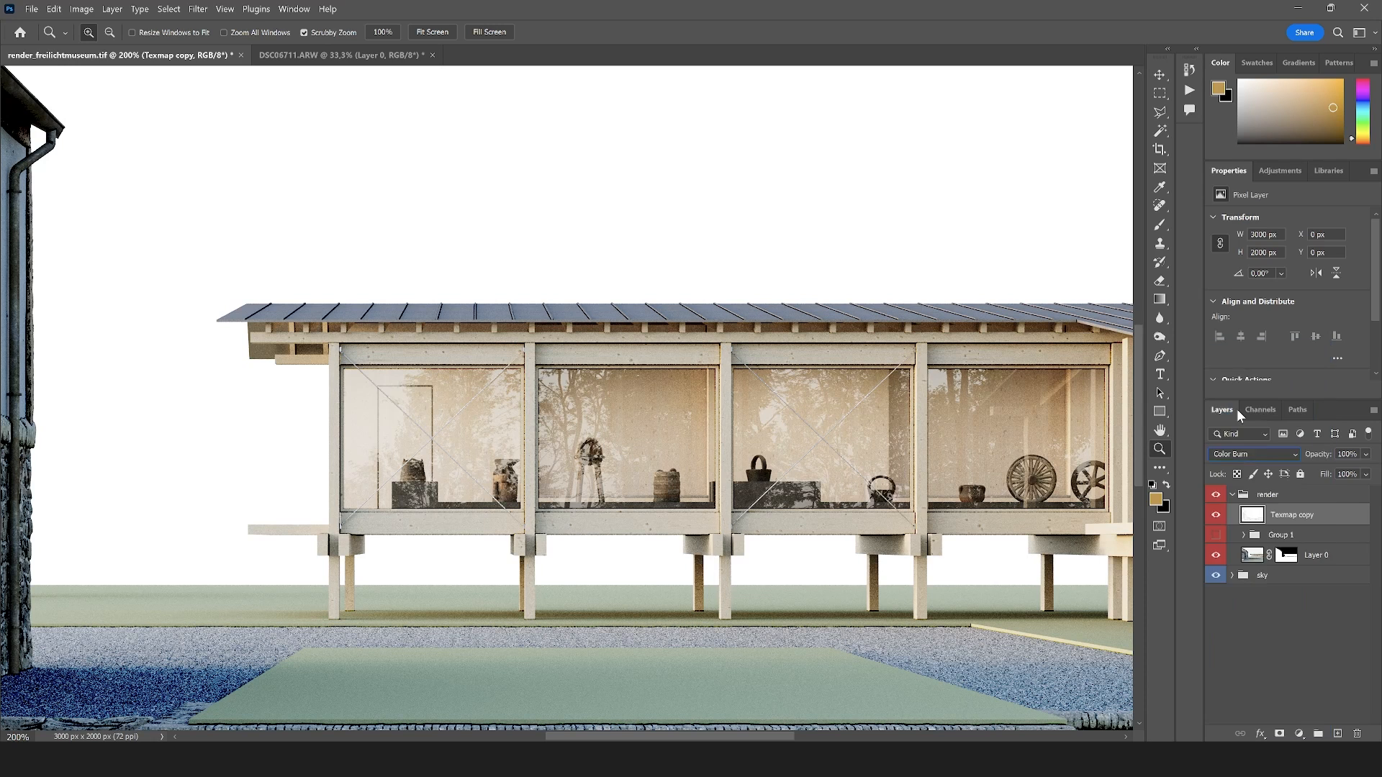
left_click(683, 469)
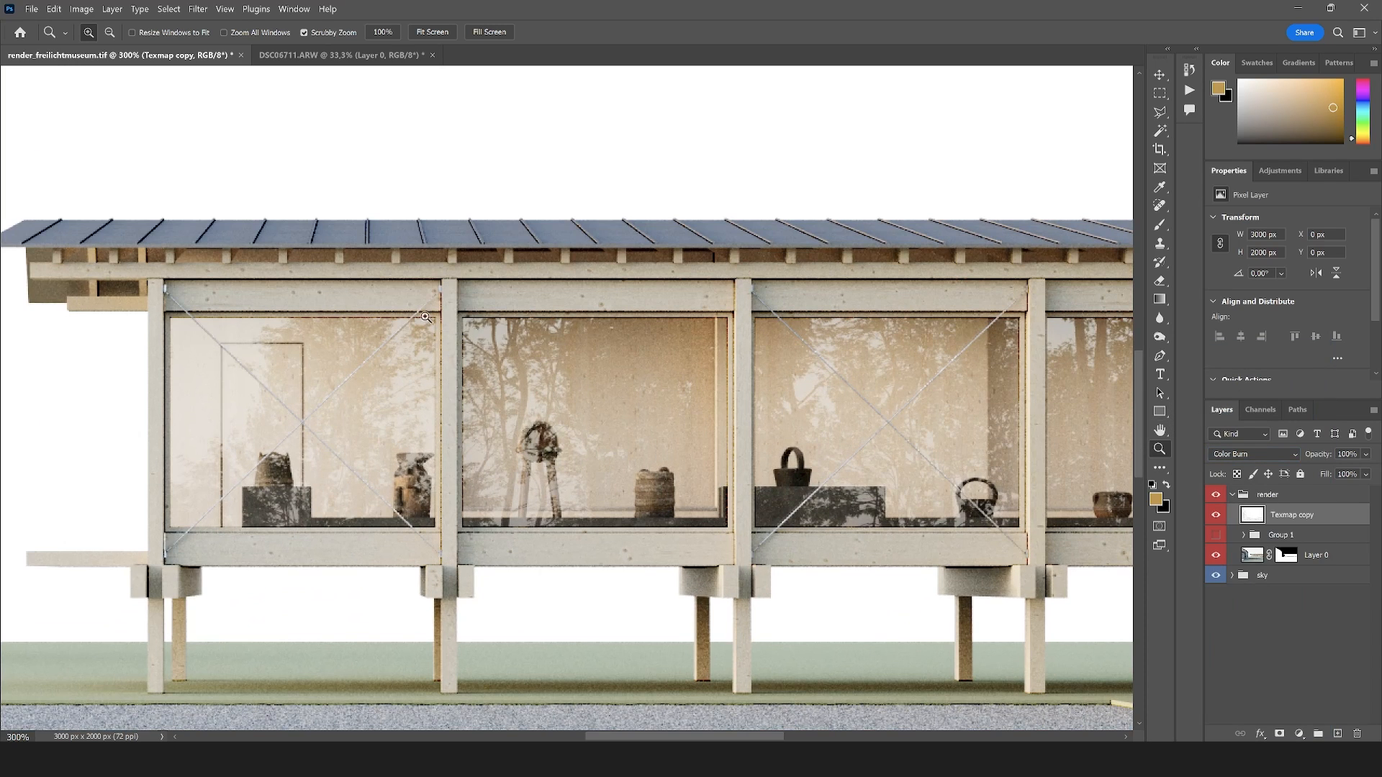
right_click(759, 428)
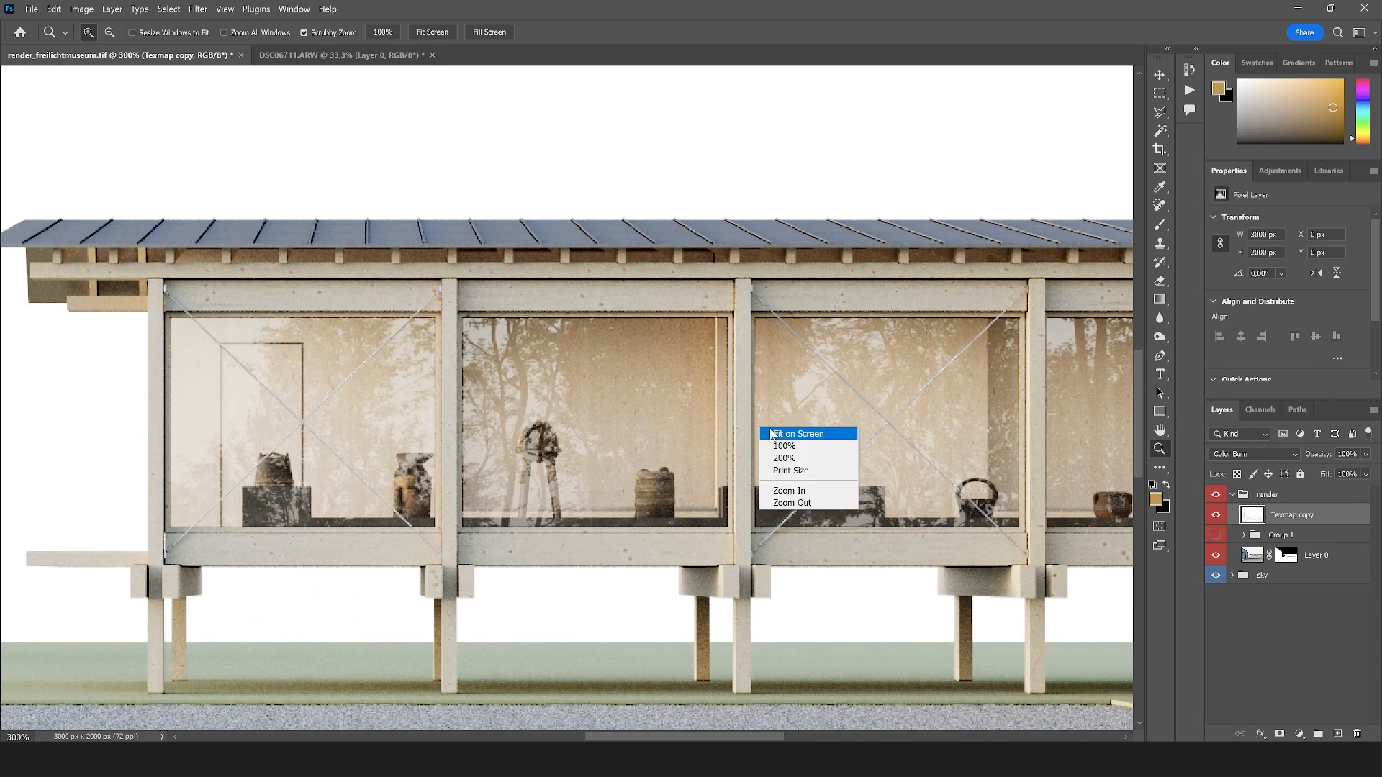
left_click(779, 434)
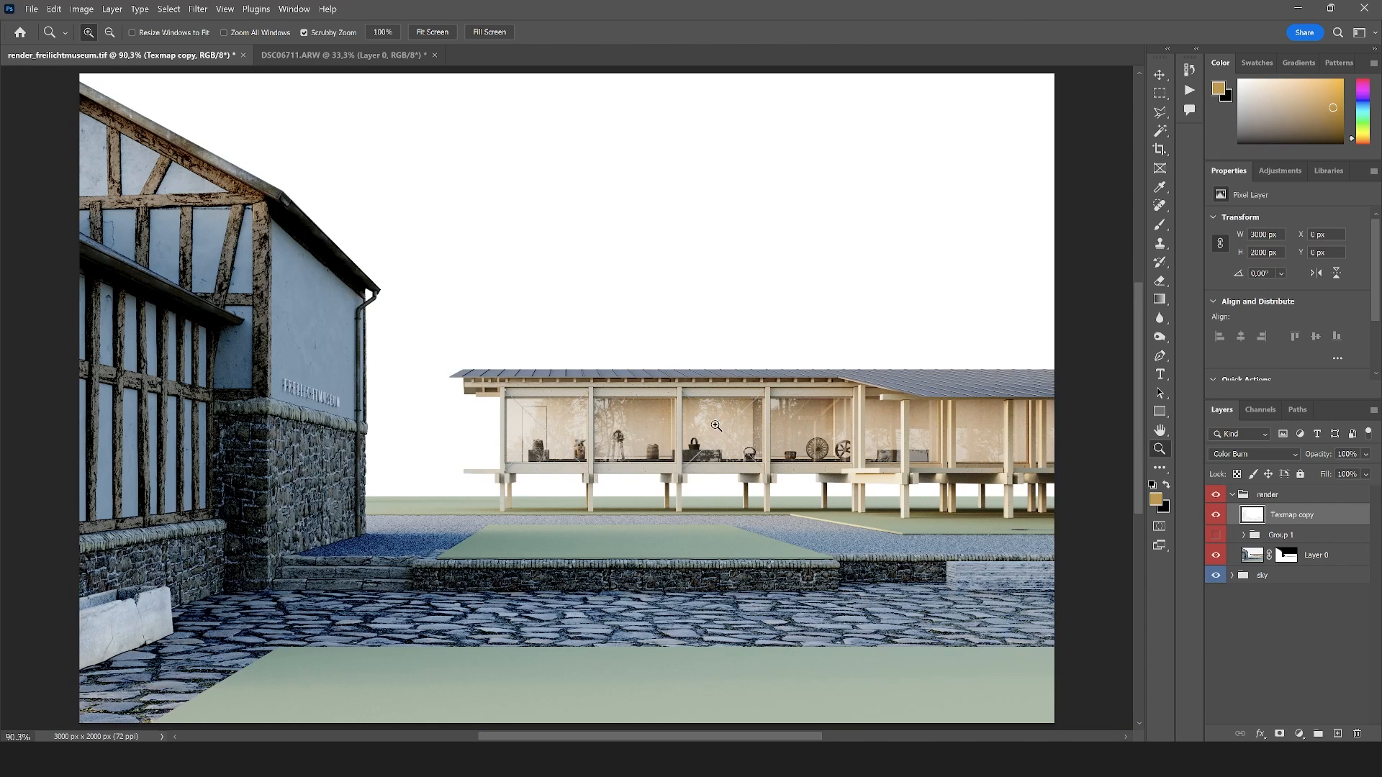
left_click(551, 423)
left_click(551, 423)
left_click(551, 423)
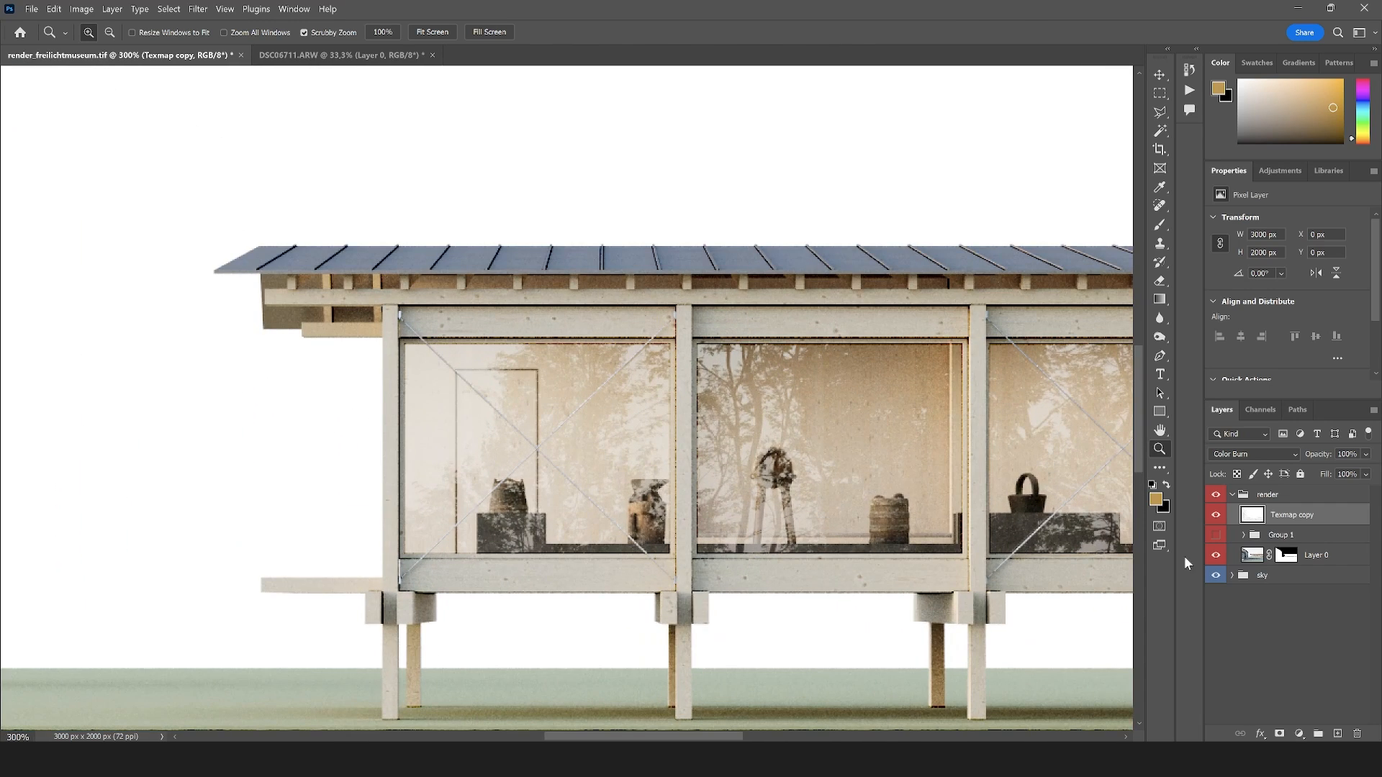
Rename Group 1 inside the render group as "maks" and expand it to list its render passes
left_click(1235, 496)
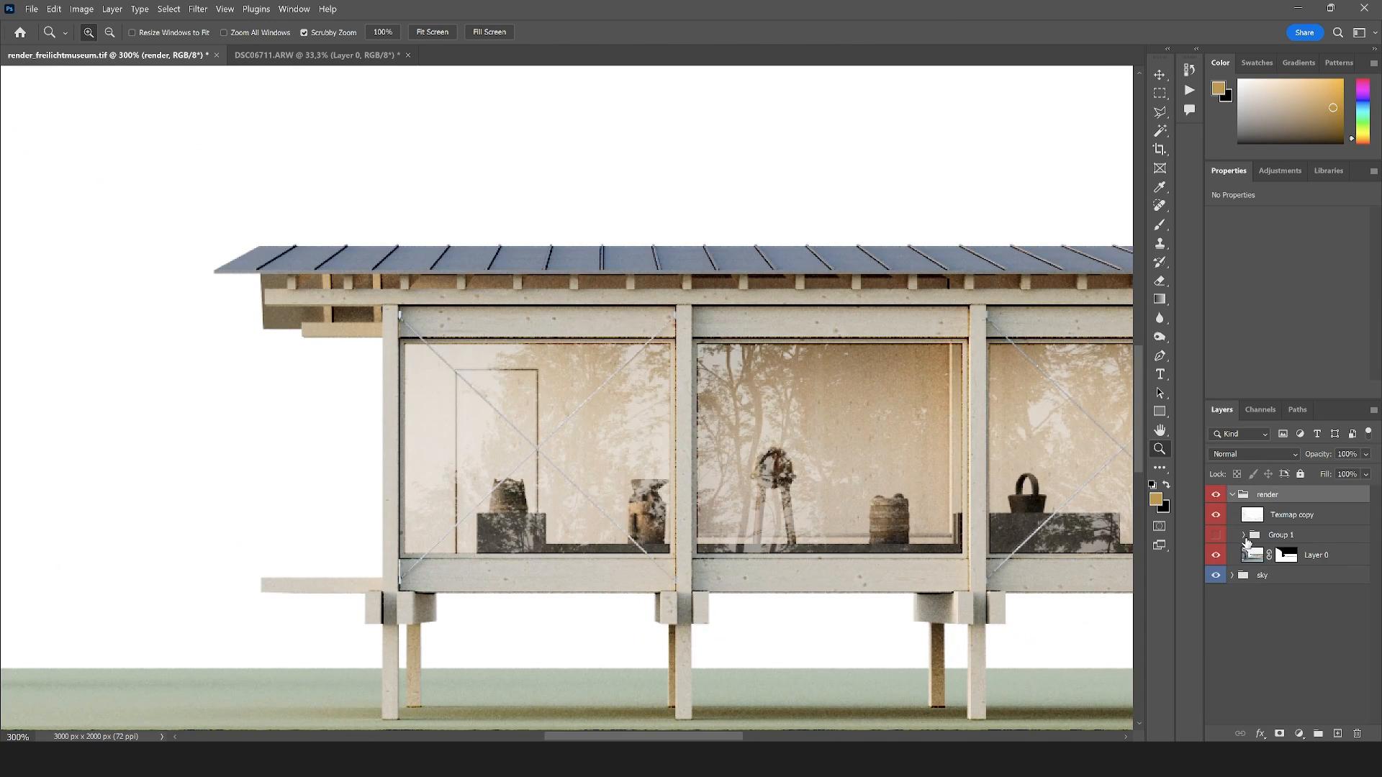
double_click(1276, 535)
type("maks")
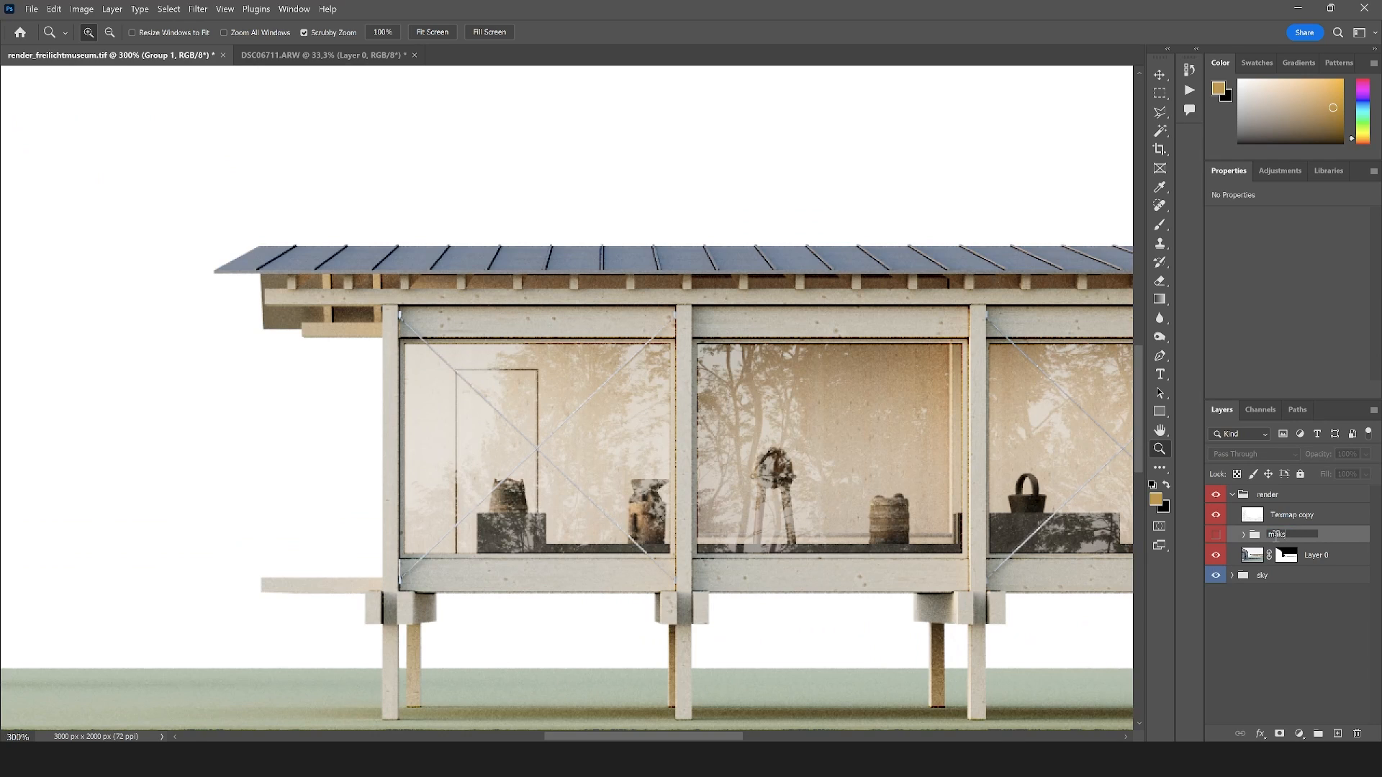
key("Return")
left_click(1244, 536)
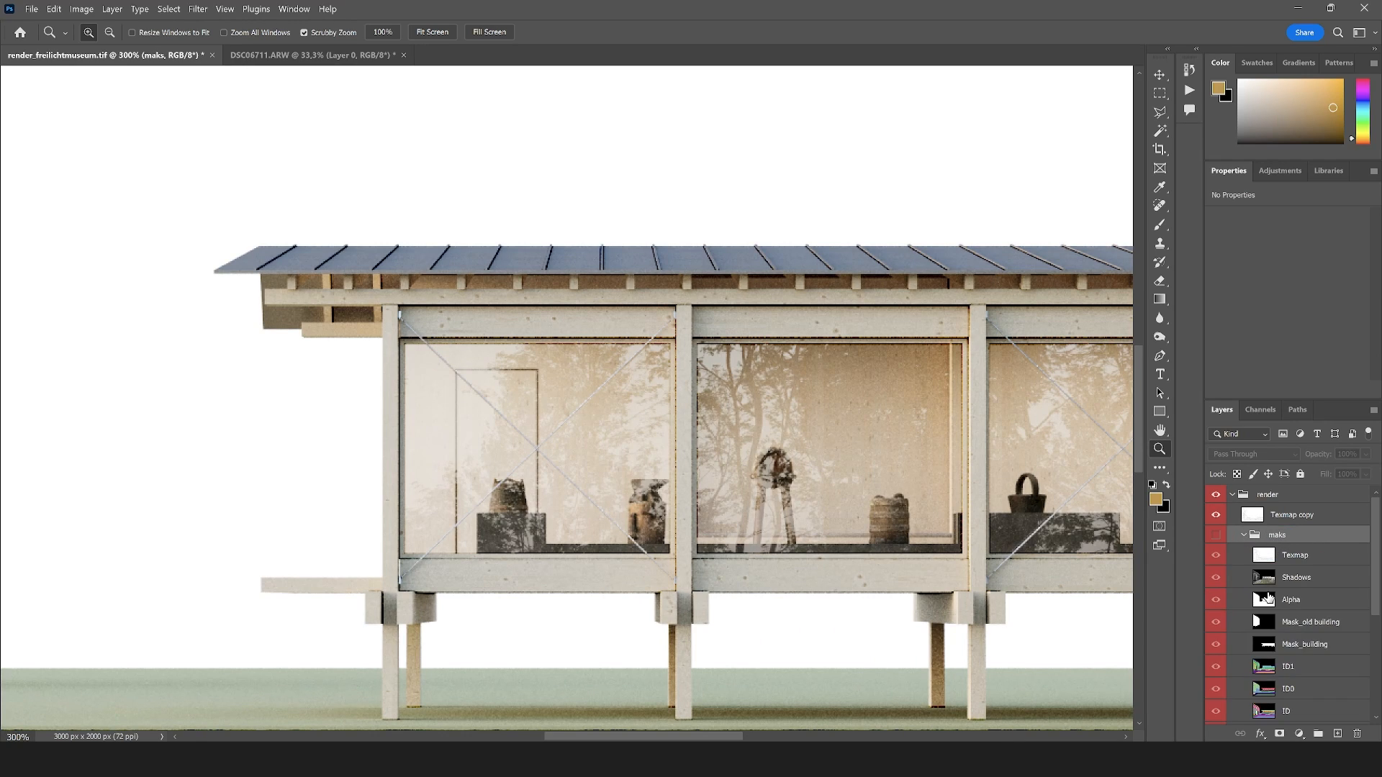
Select the pavilion's silhouette from the Mask_building layer with the Magic Wand and add it as a layer mask to the Texmap copy
scroll(1269, 603, "down", 1)
left_click(1308, 610)
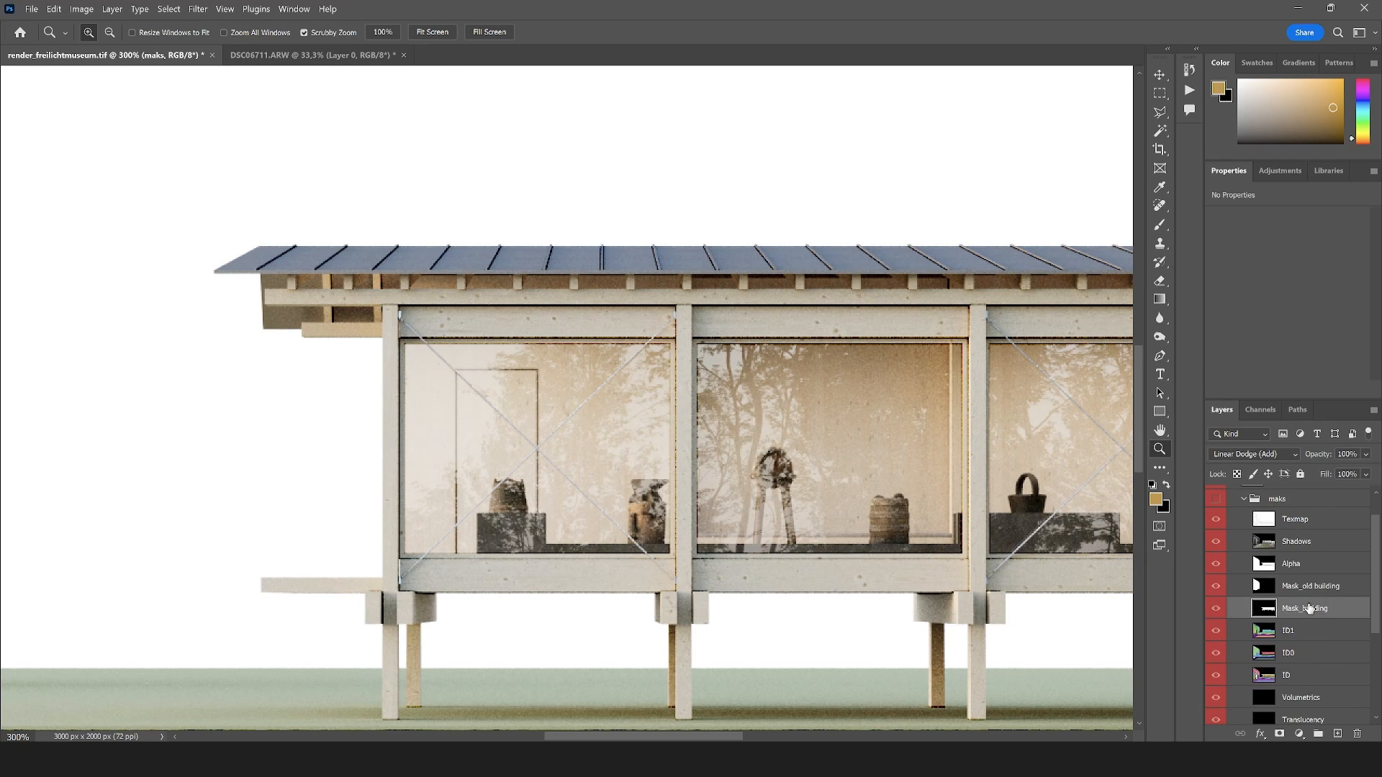
left_click(1159, 130)
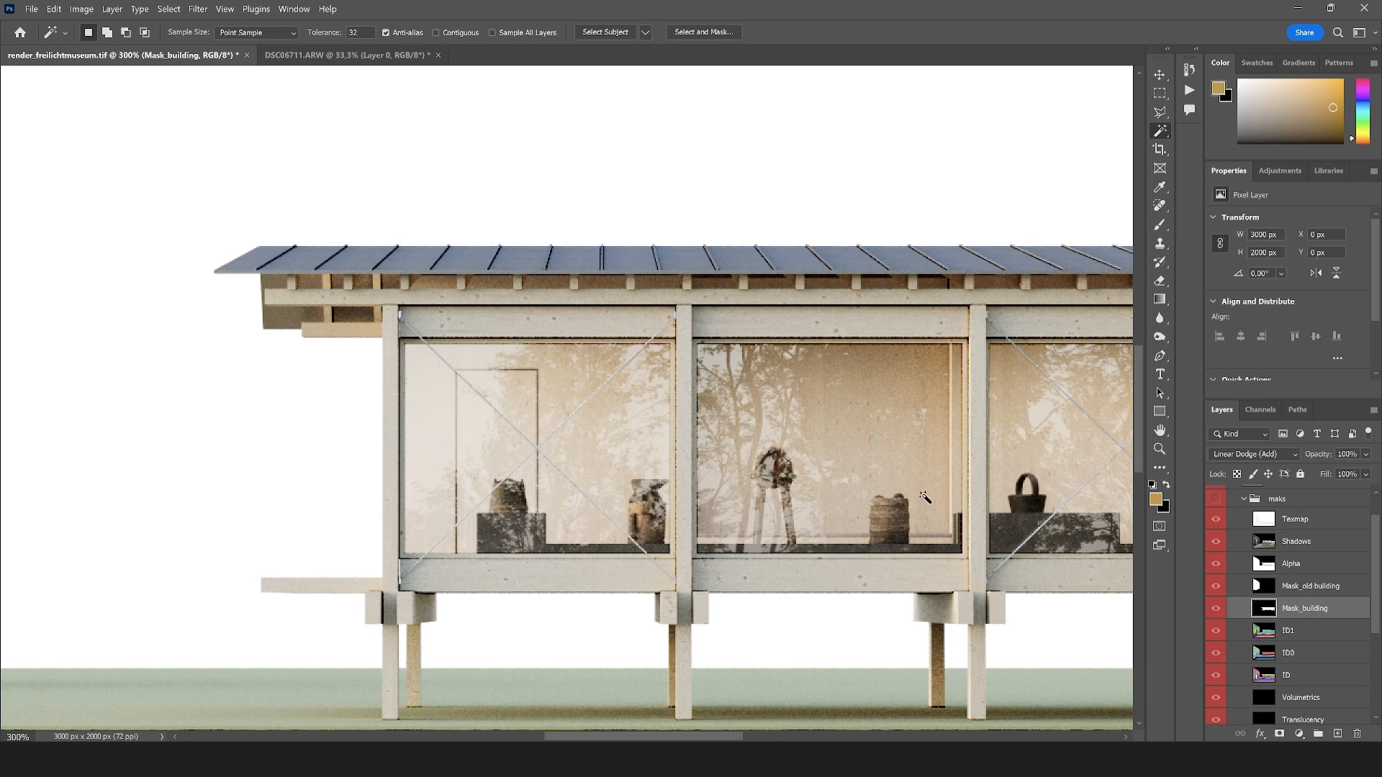
left_click(843, 474)
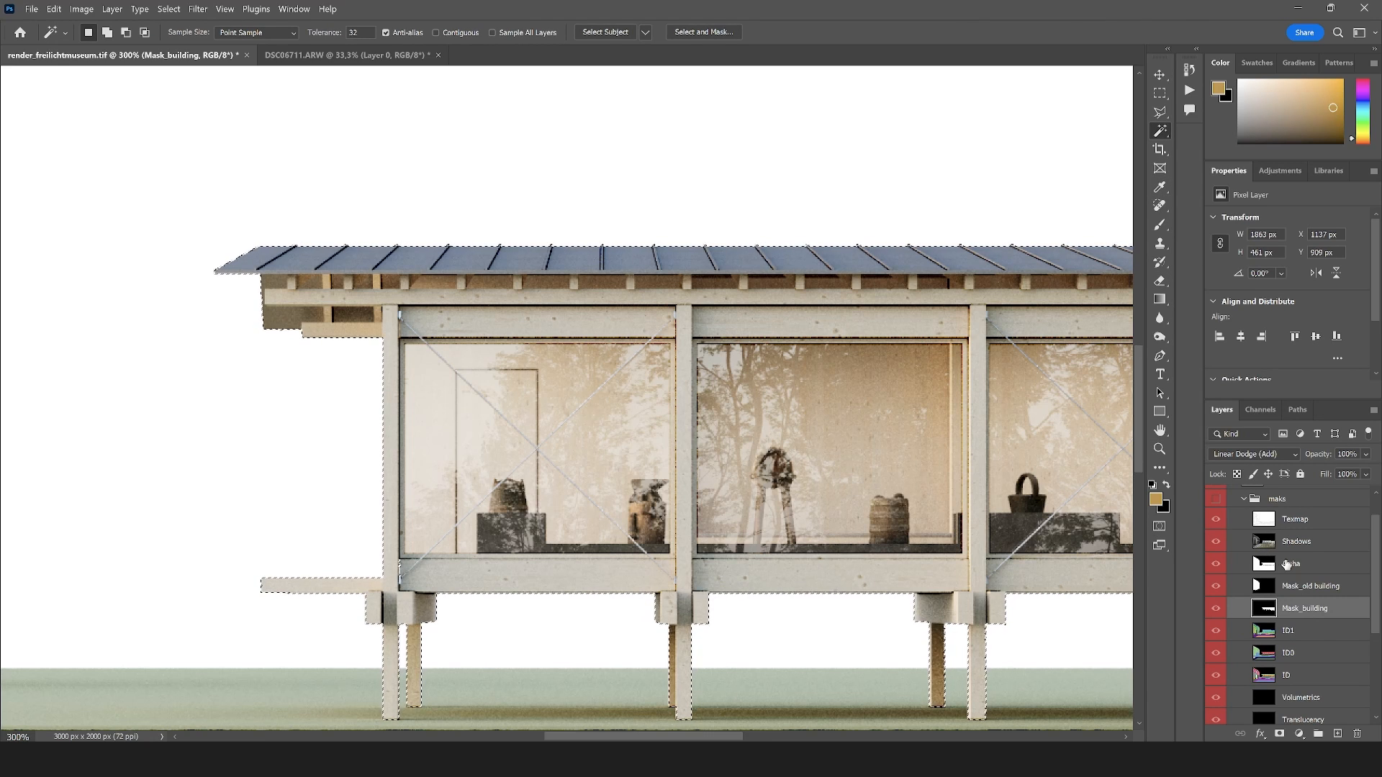
scroll(1285, 536, "up", 2)
left_click(1286, 516)
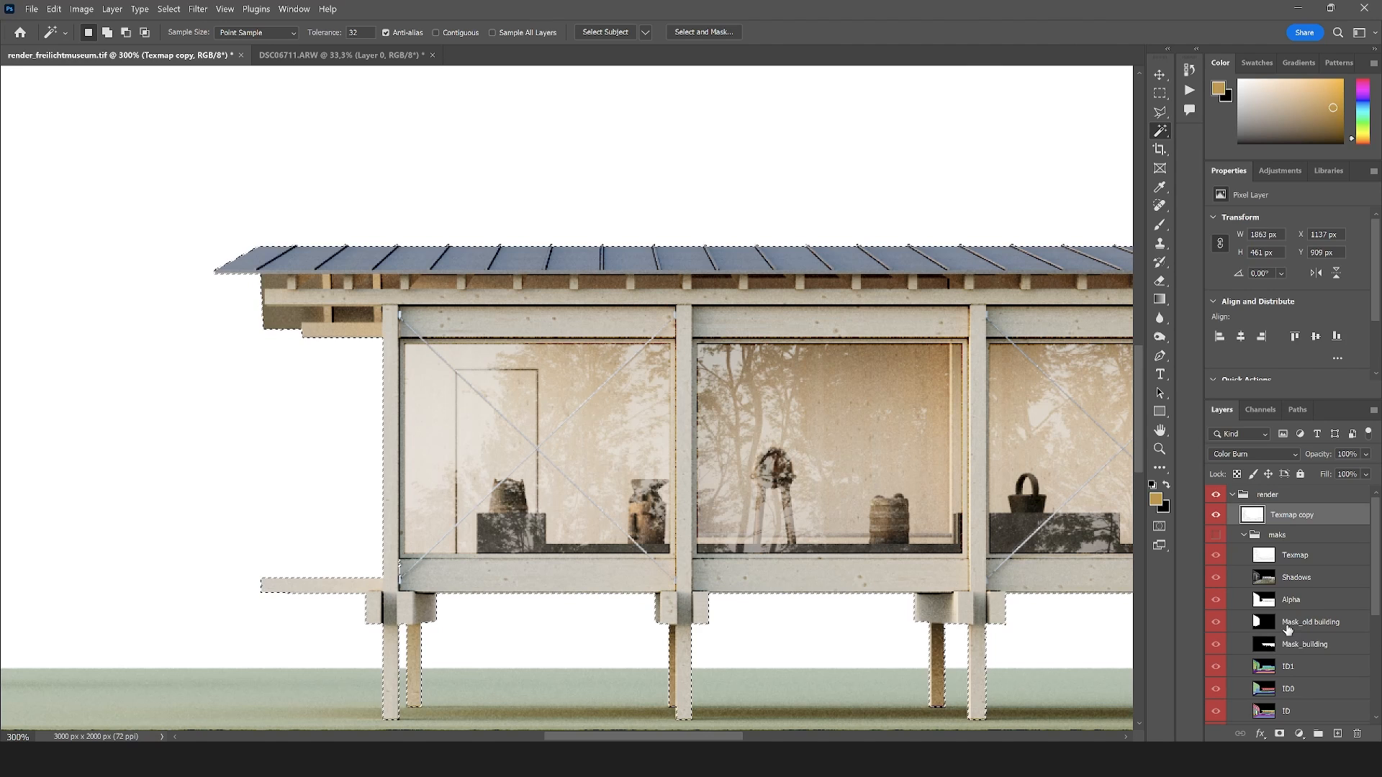
left_click(1280, 734)
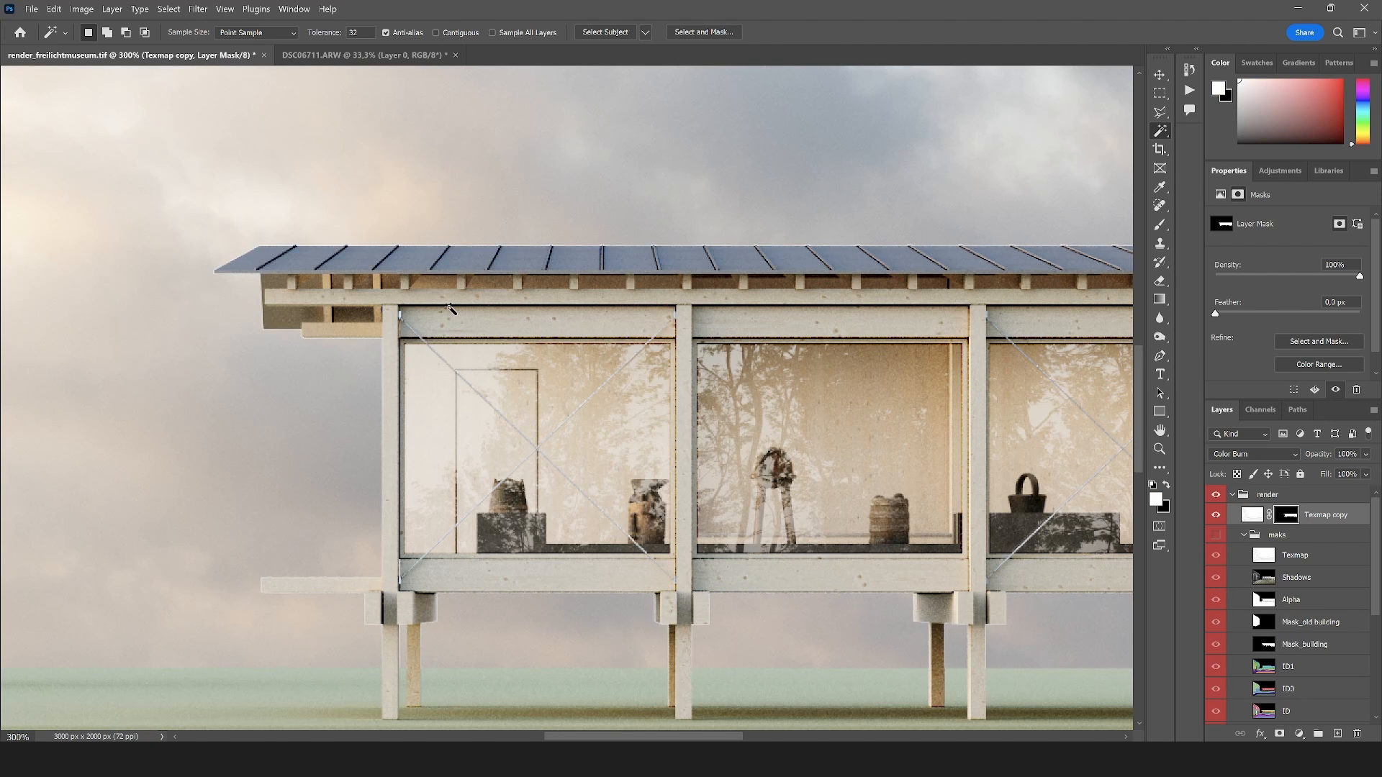
Load the Texmap copy's mask as a selection, make black the foreground colour and examine the pavilion's roof edges up close
left_click(1159, 448)
left_click(587, 247)
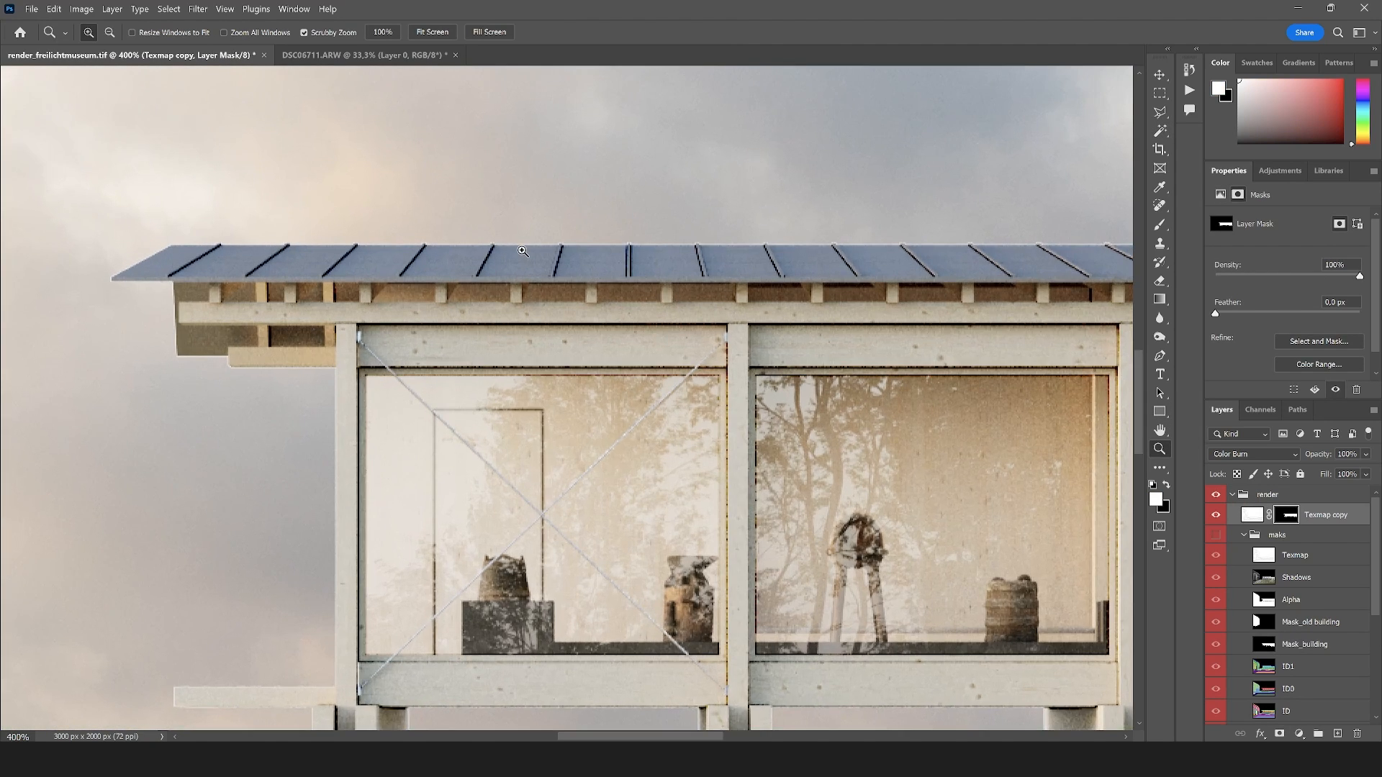
left_click(587, 247)
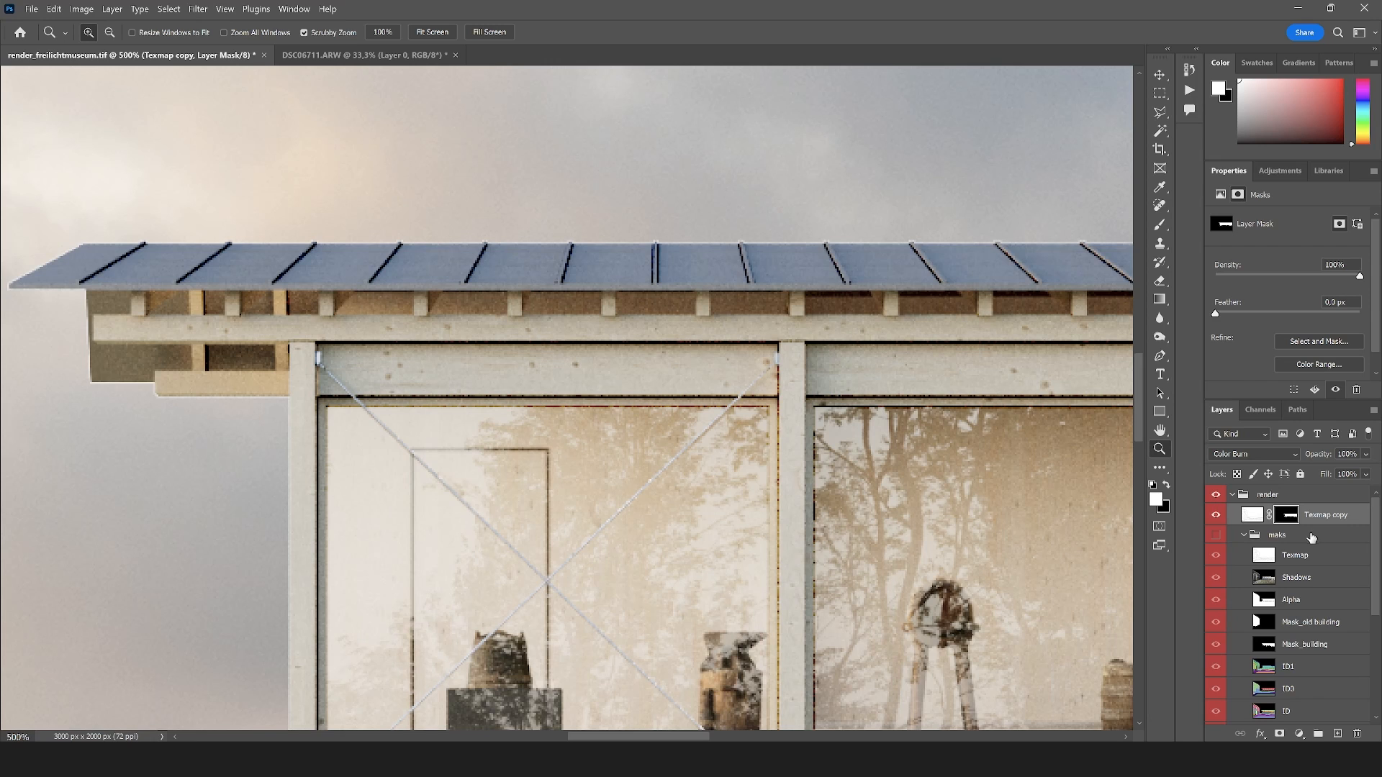
left_click(1288, 524, "ctrl")
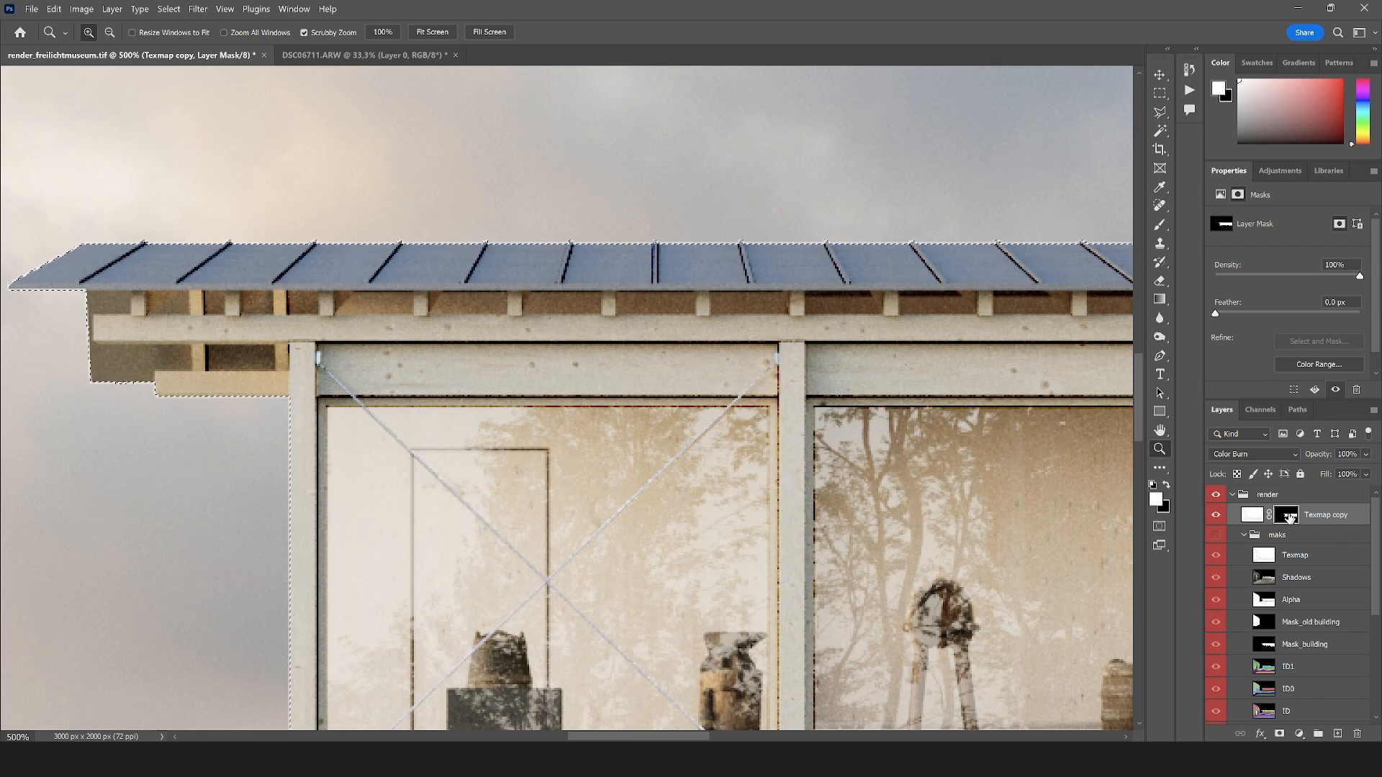
left_click(449, 228)
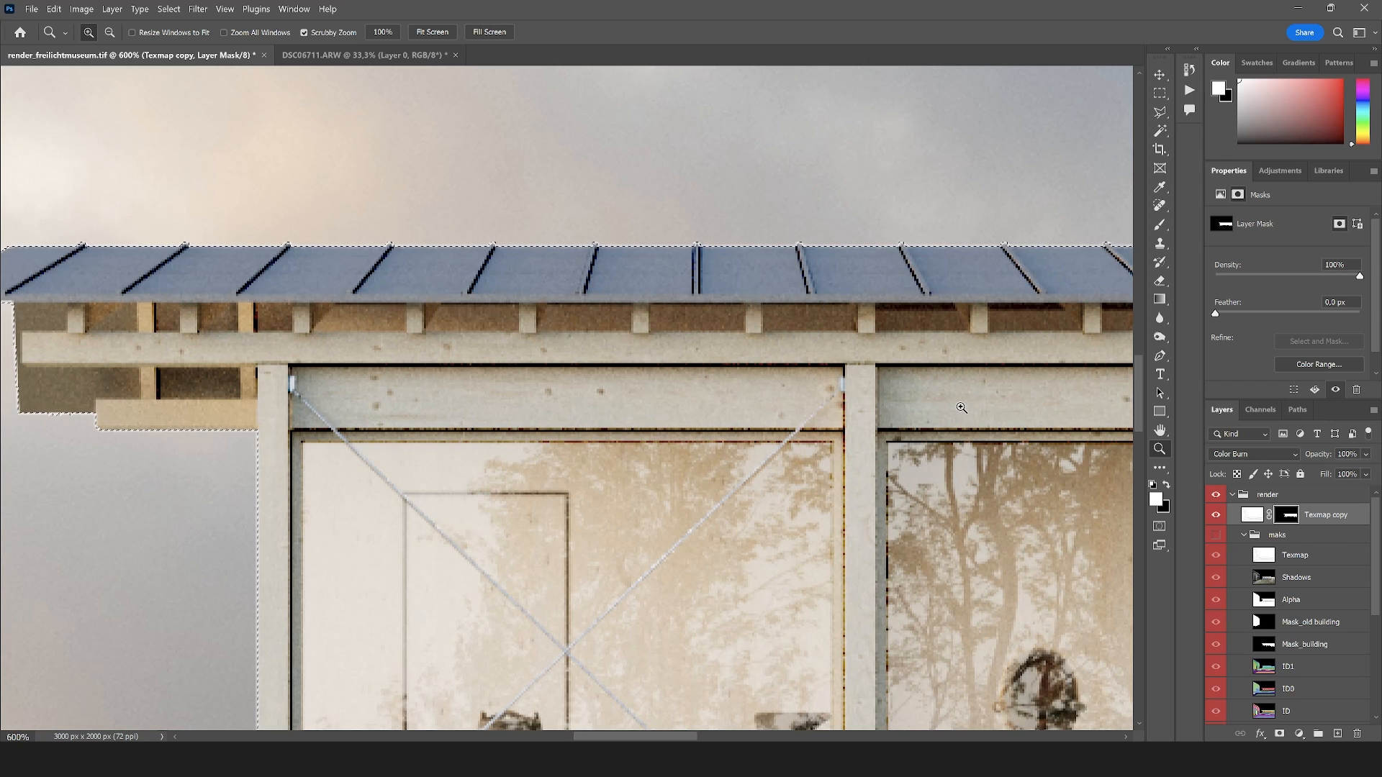
key("x")
key("alt")
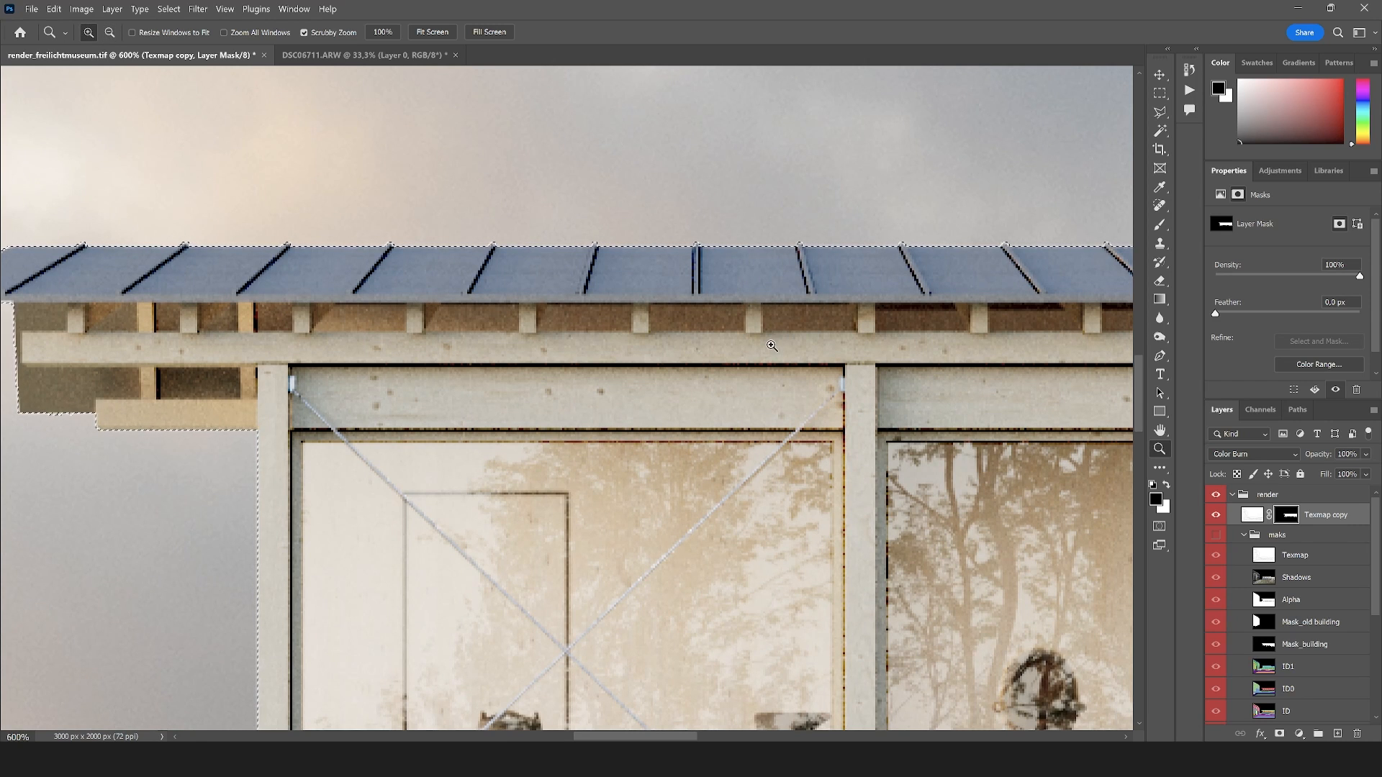
left_click(785, 369, "alt")
left_click(374, 376)
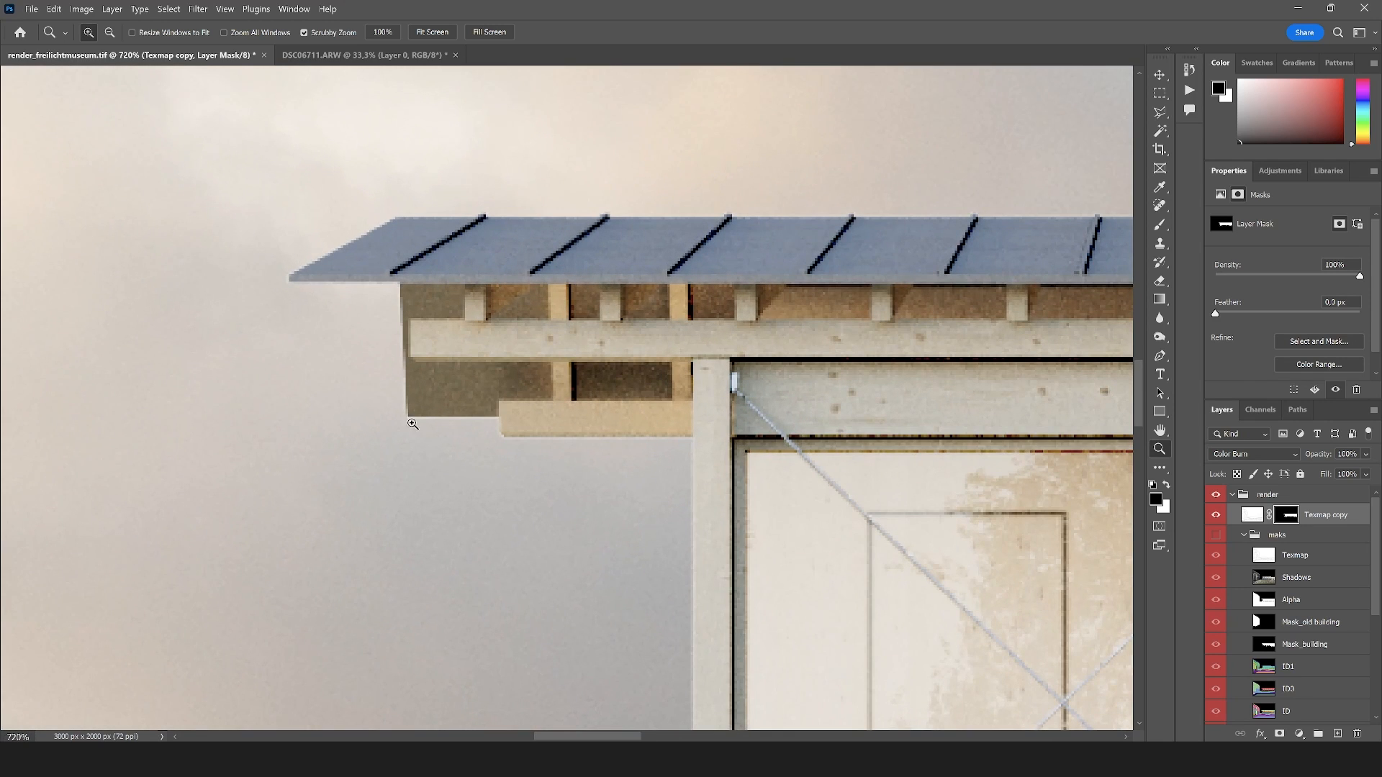
Trim the Texmap copy's mask slightly inside the pavilion's outline by contracting the selection loaded from the mask, and deselect
left_click(1297, 518, "ctrl")
left_click(168, 8)
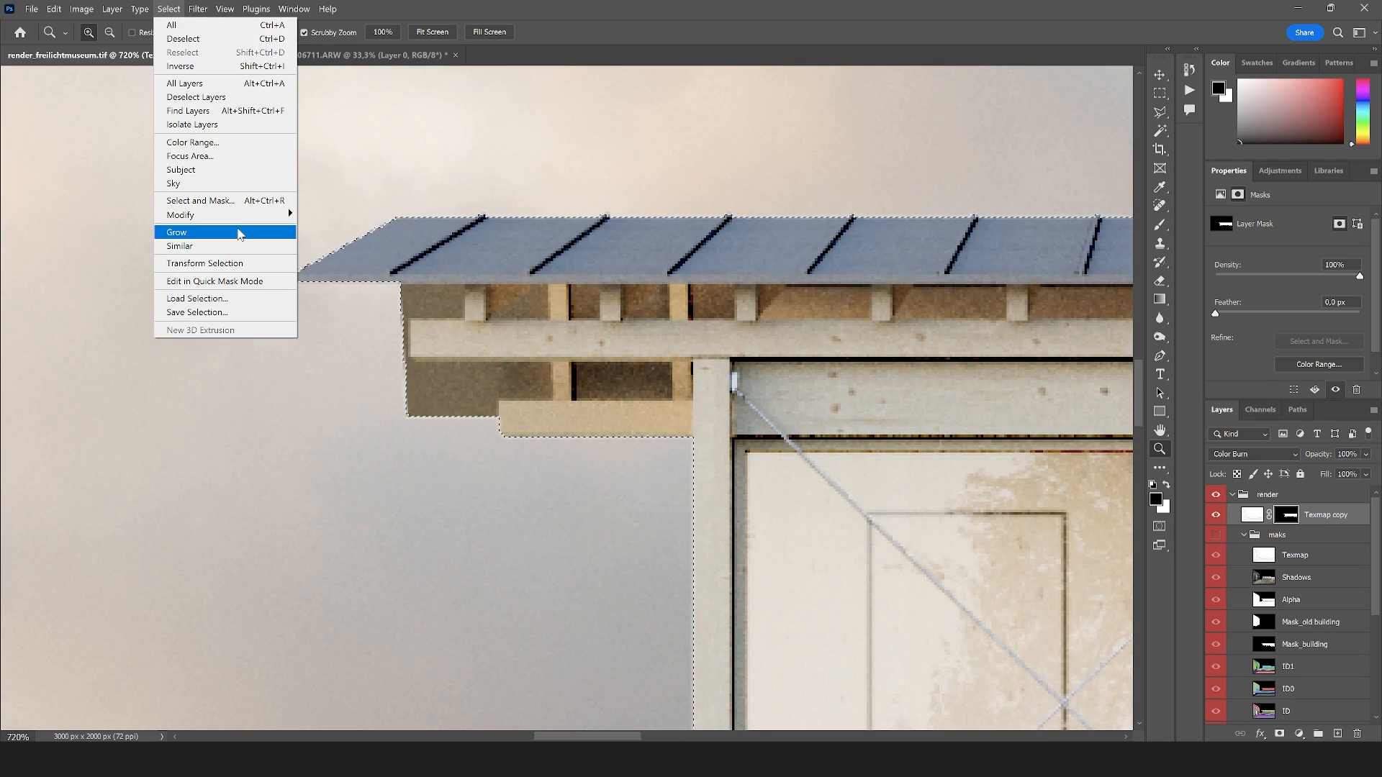
mouse_move(281, 214)
left_click(321, 254)
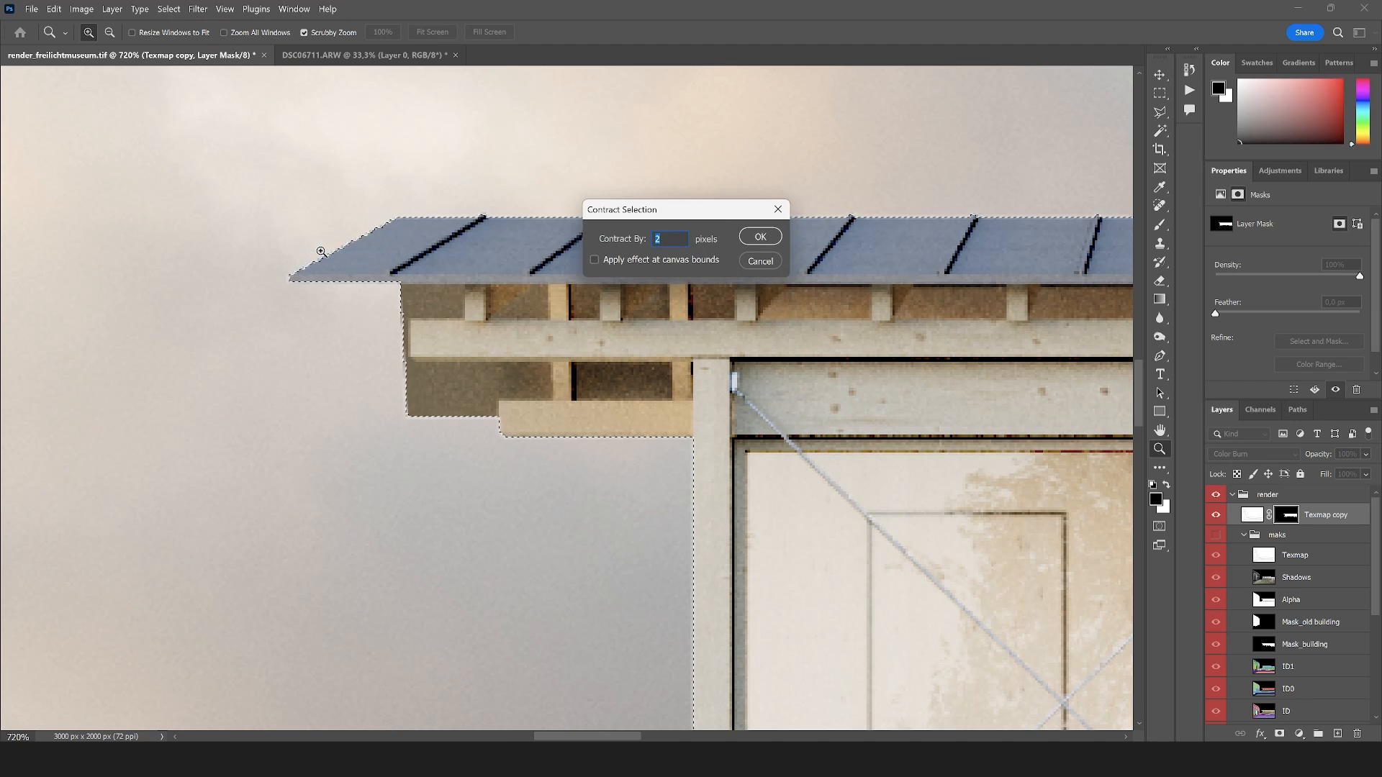
key("Return")
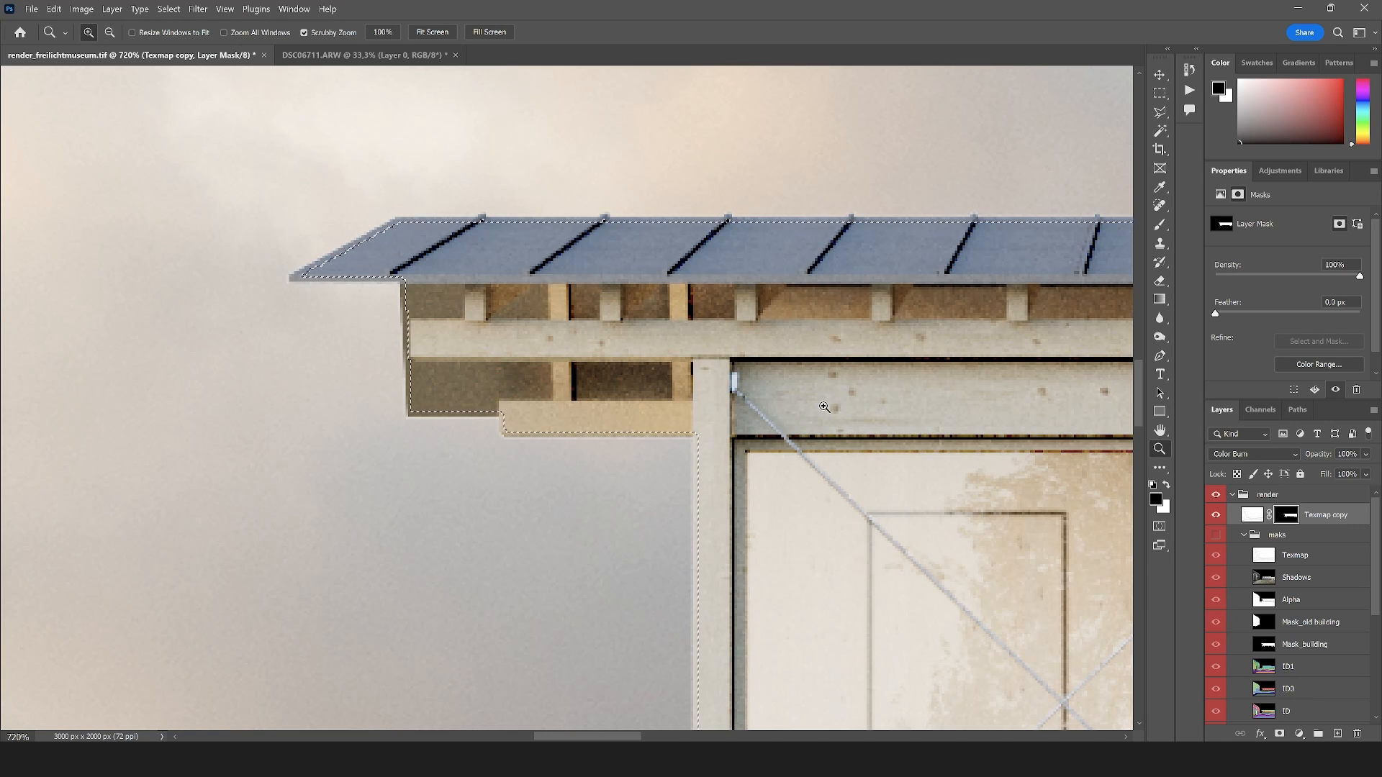
key("ctrl+d")
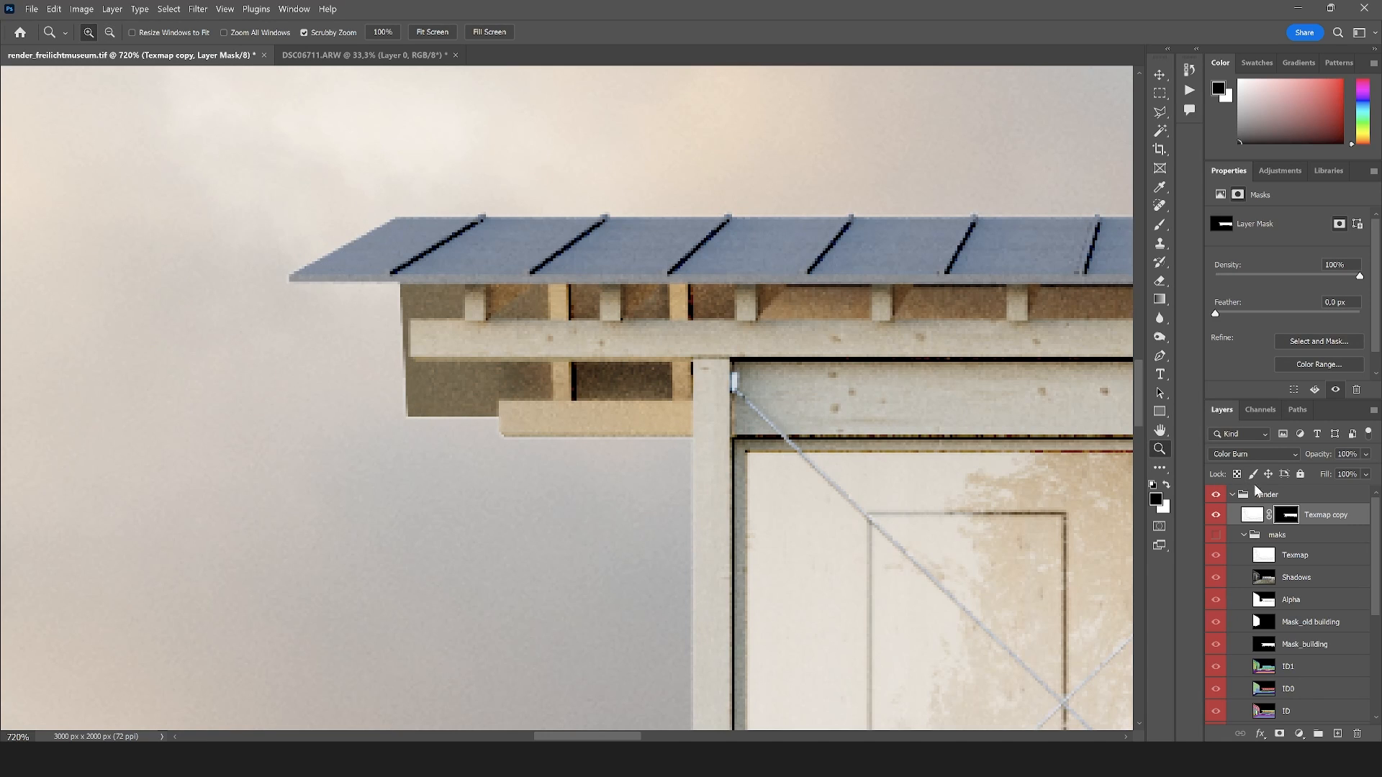
Lower the Texmap copy's opacity to 47%, judging the edge lines on the pavilion
left_click(1365, 455)
right_click(901, 381)
left_click(921, 393)
left_click_drag(665, 440, 754, 366)
left_click(1365, 455)
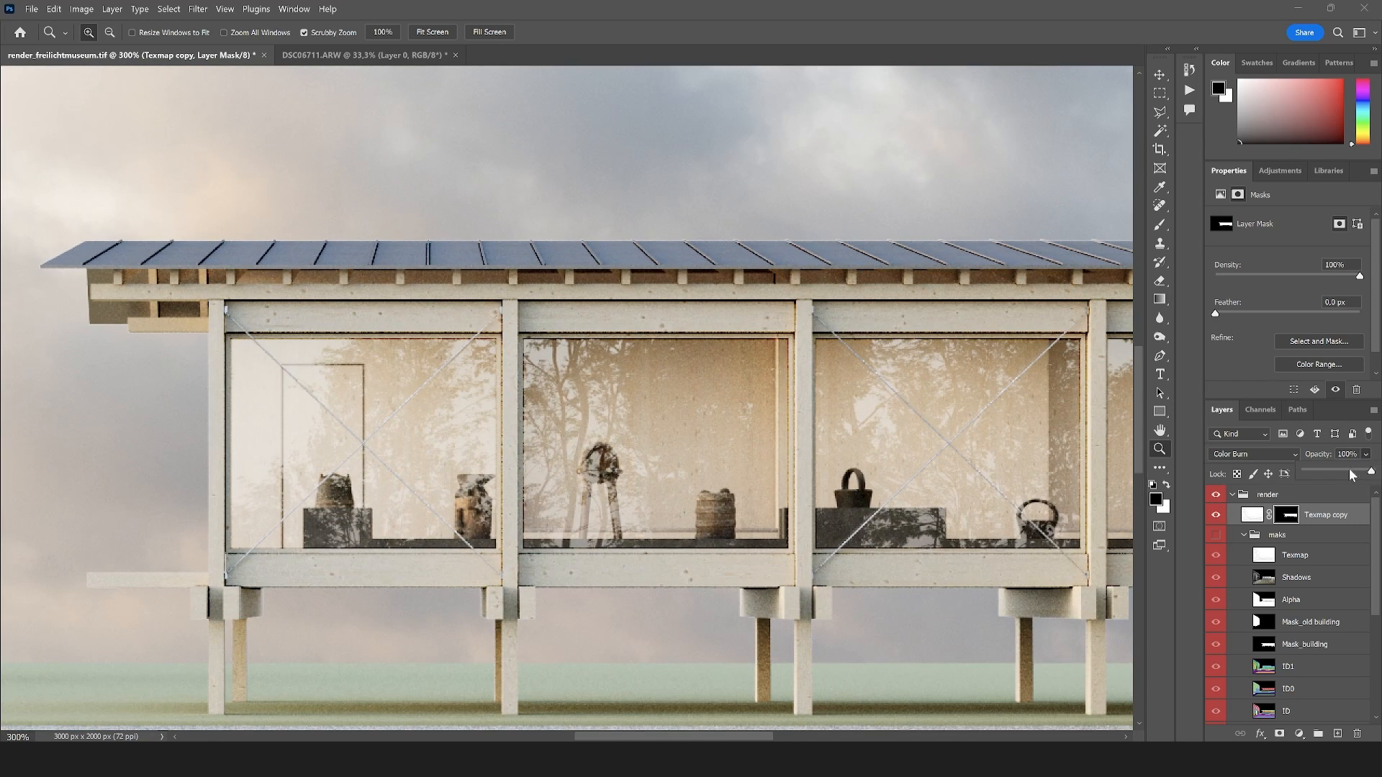
left_click_drag(1329, 472, 1300, 473)
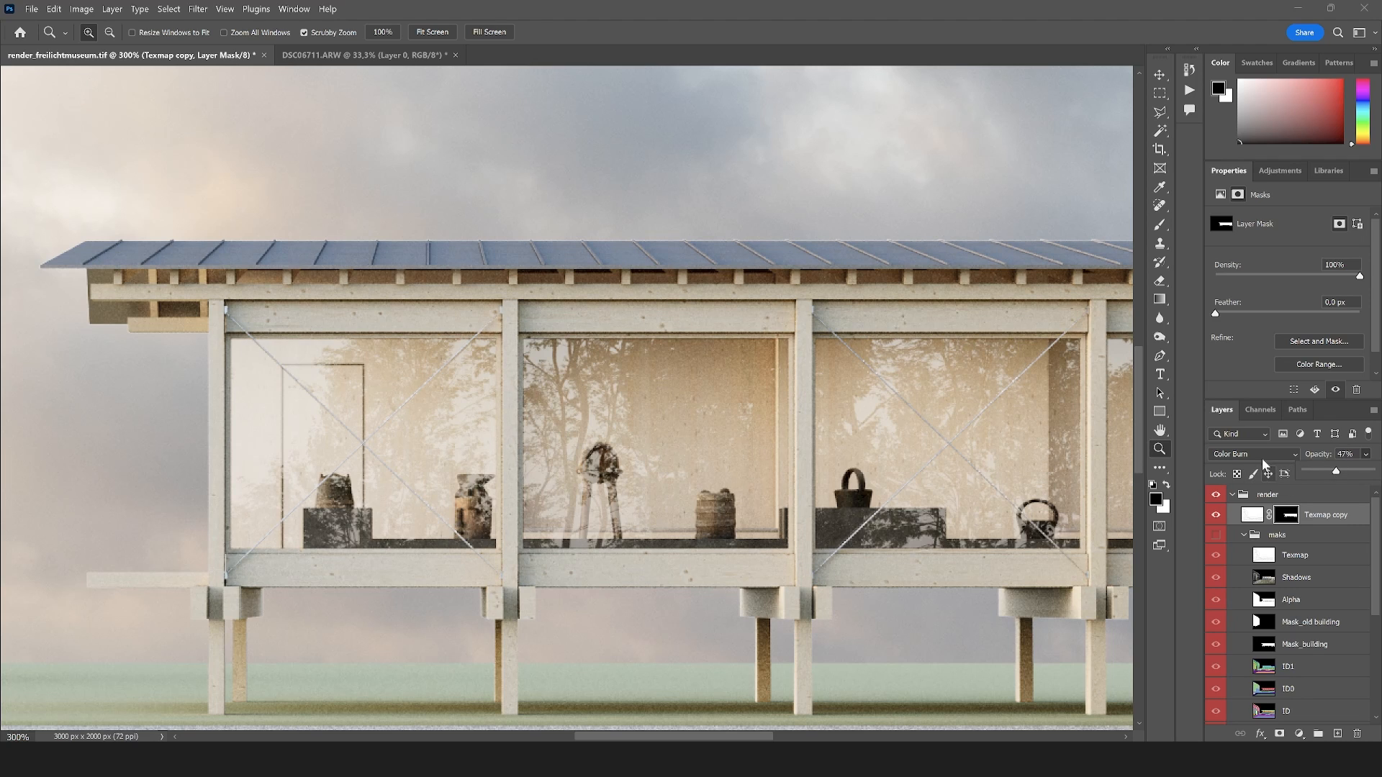
Compare the pavilion with the Texmap copy hidden and shown, check the whole image, and collapse the maks and render groups
right_click(725, 347)
left_click(734, 346)
left_click(1213, 516)
left_click(1217, 515)
right_click(588, 449)
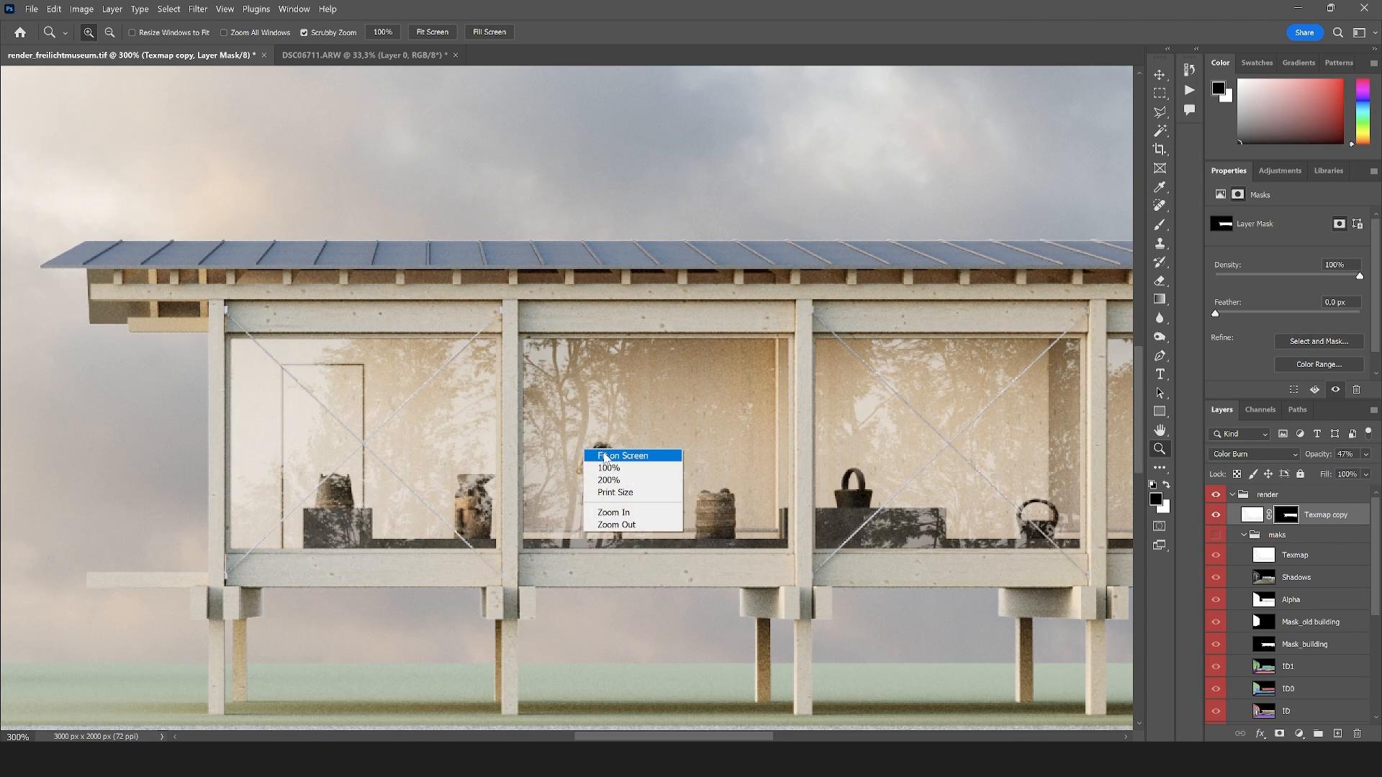
left_click(605, 453)
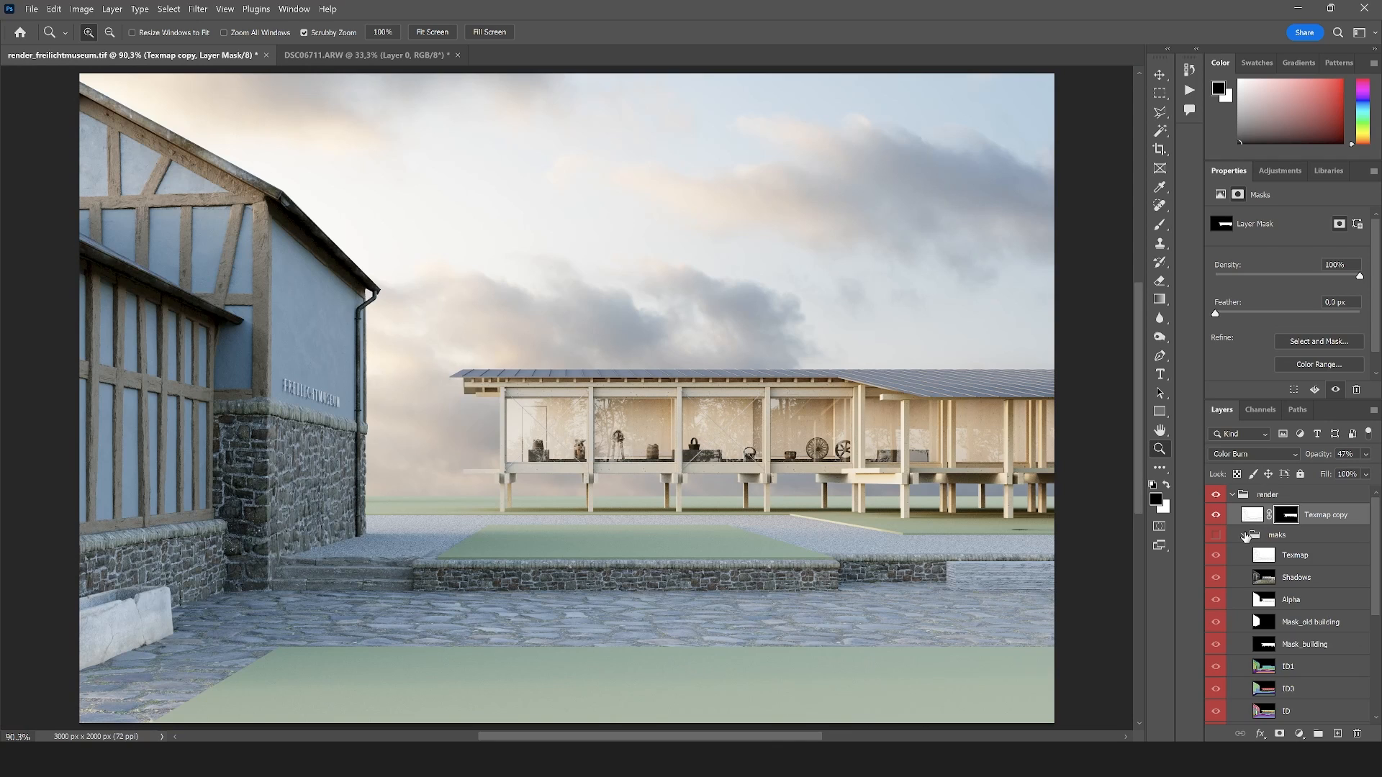
left_click(1246, 537)
left_click(1233, 495)
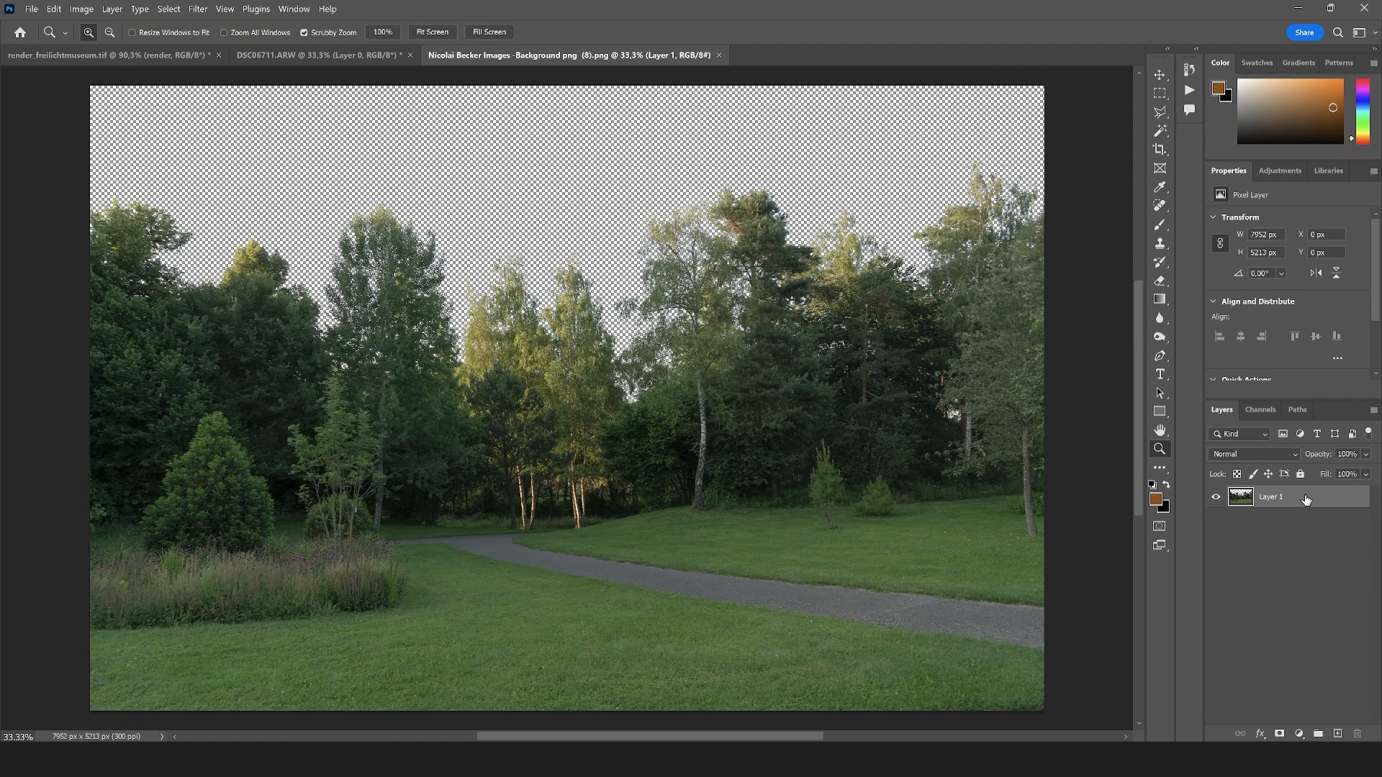
Convert Layer 1 of the cut-out tree background image to a smart object and bring it into render_freilichtmuseum.tif
right_click(1306, 499)
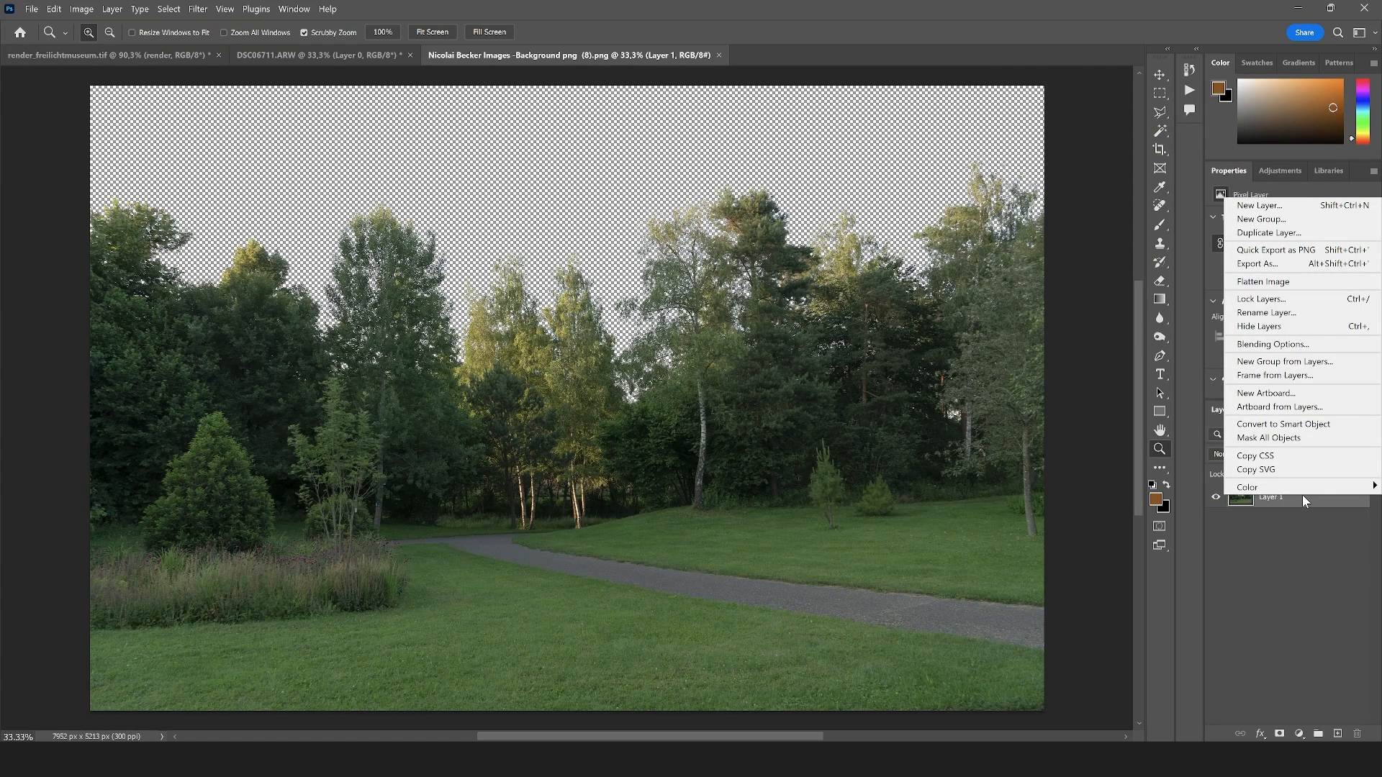
left_click(1271, 430)
key("v")
left_click_drag(383, 391, 591, 365)
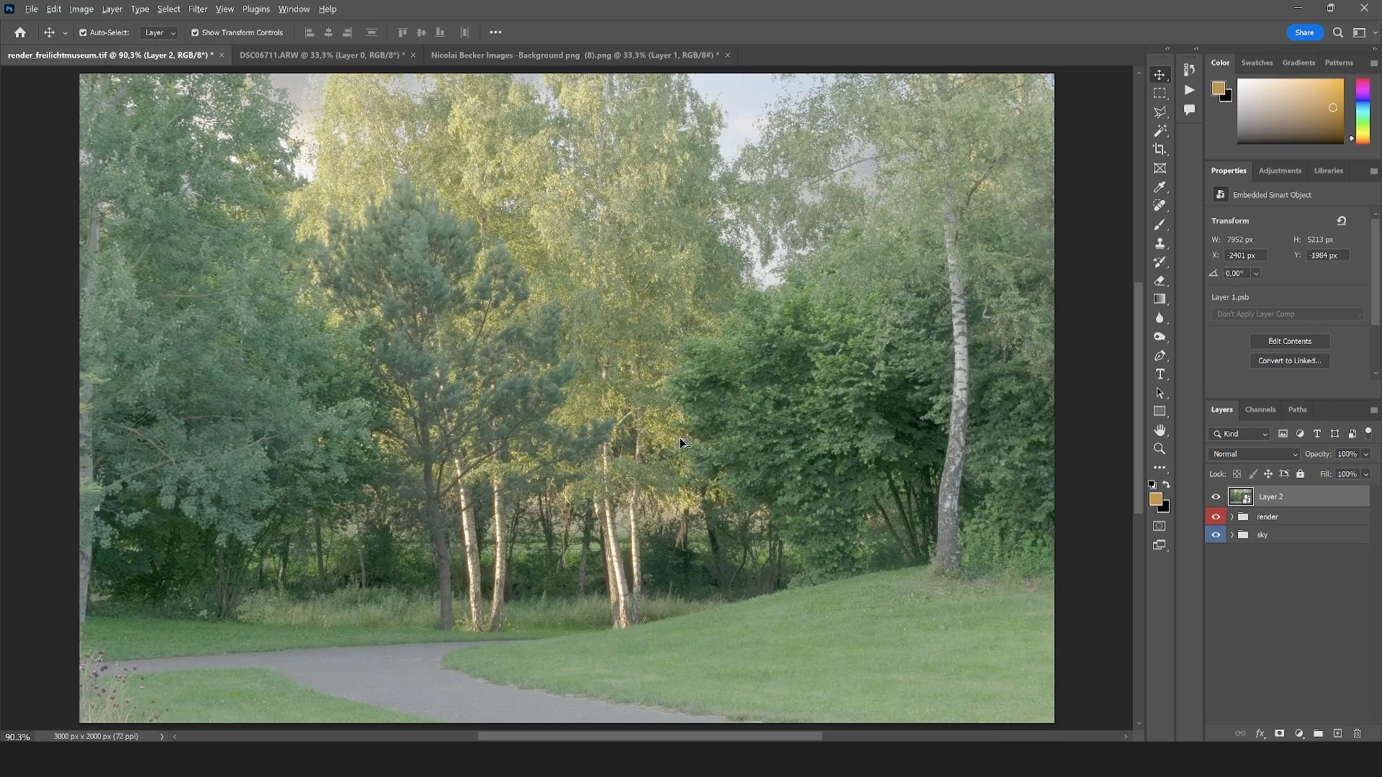
Scale the tree background down to about 2116 × 1387 px and position it beside the old building against the image's right edge
scroll(682, 443, "down", 3)
scroll(680, 437, "down", 3)
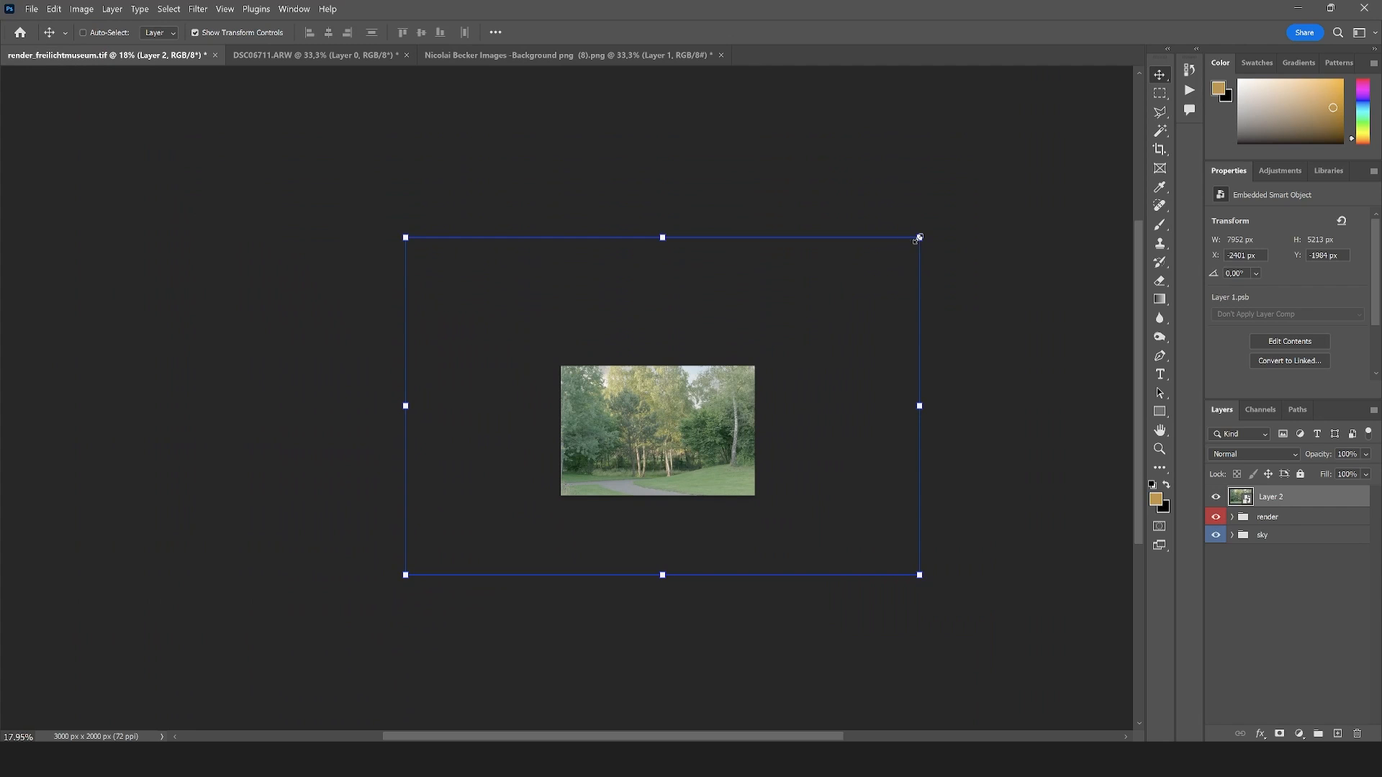
left_click_drag(688, 342, 634, 425)
left_click_drag(601, 502, 717, 432)
scroll(715, 431, "up", 3)
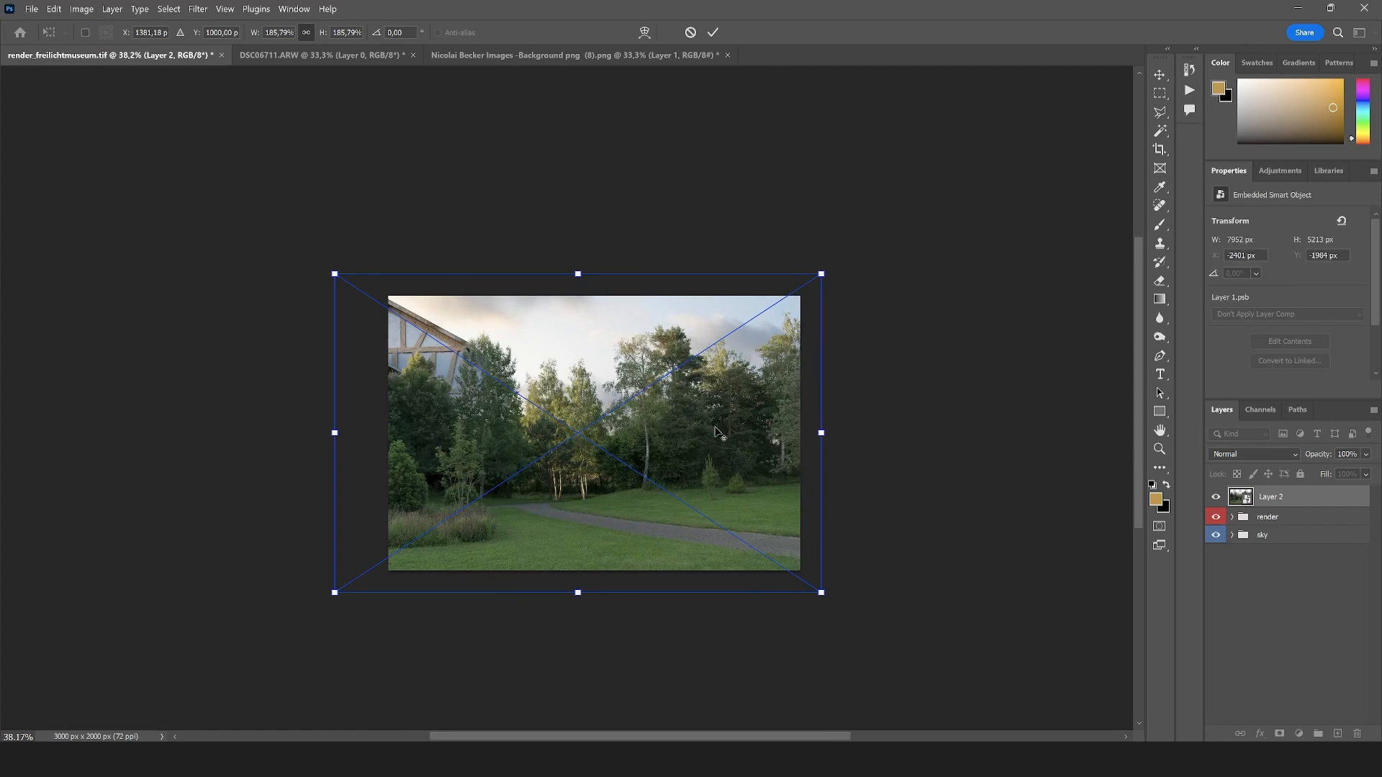
left_click_drag(819, 277, 625, 402)
left_click_drag(569, 497, 706, 447)
scroll(707, 447, "up", 2)
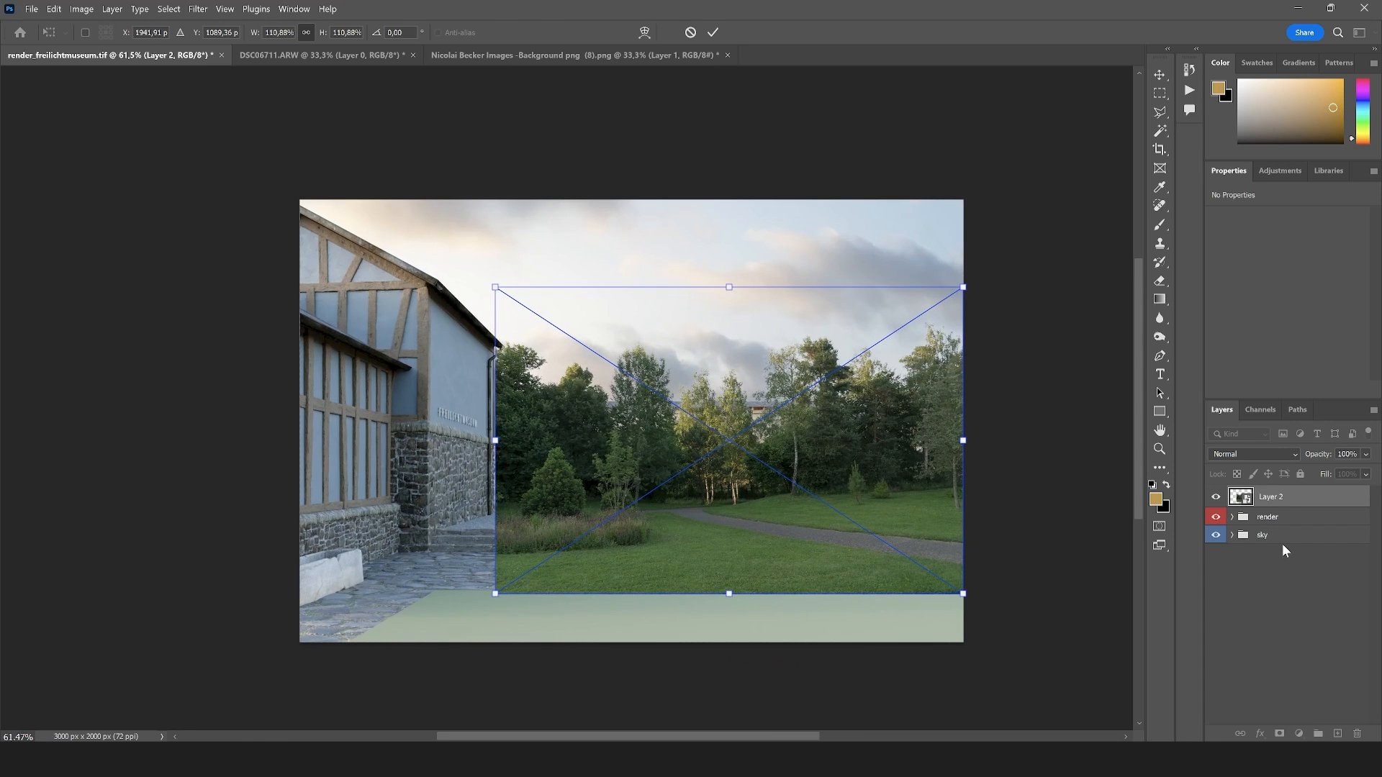
left_click(1160, 112)
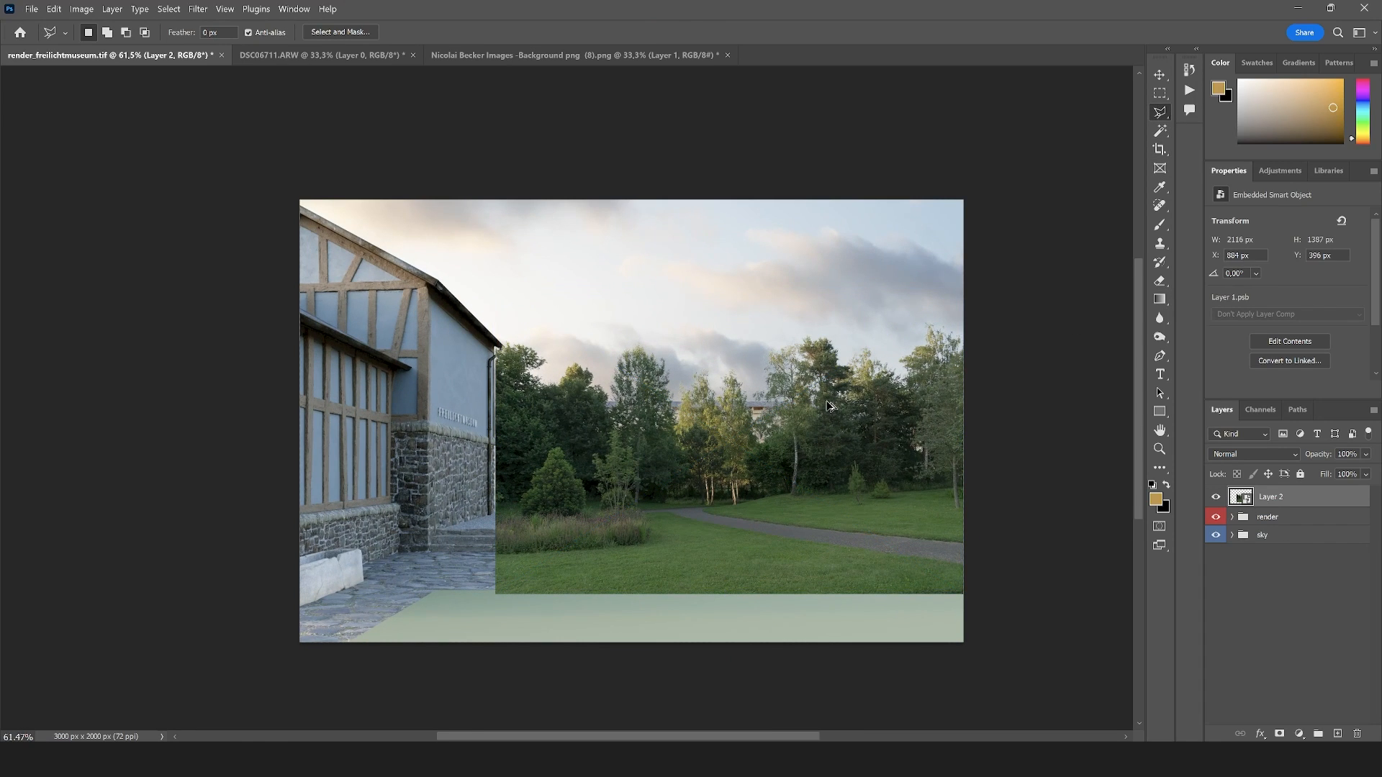
Move the tree background layer between the render and sky groups and put it in a group of its own
scroll(833, 409, "up", 1)
left_click_drag(1286, 507, 1289, 524)
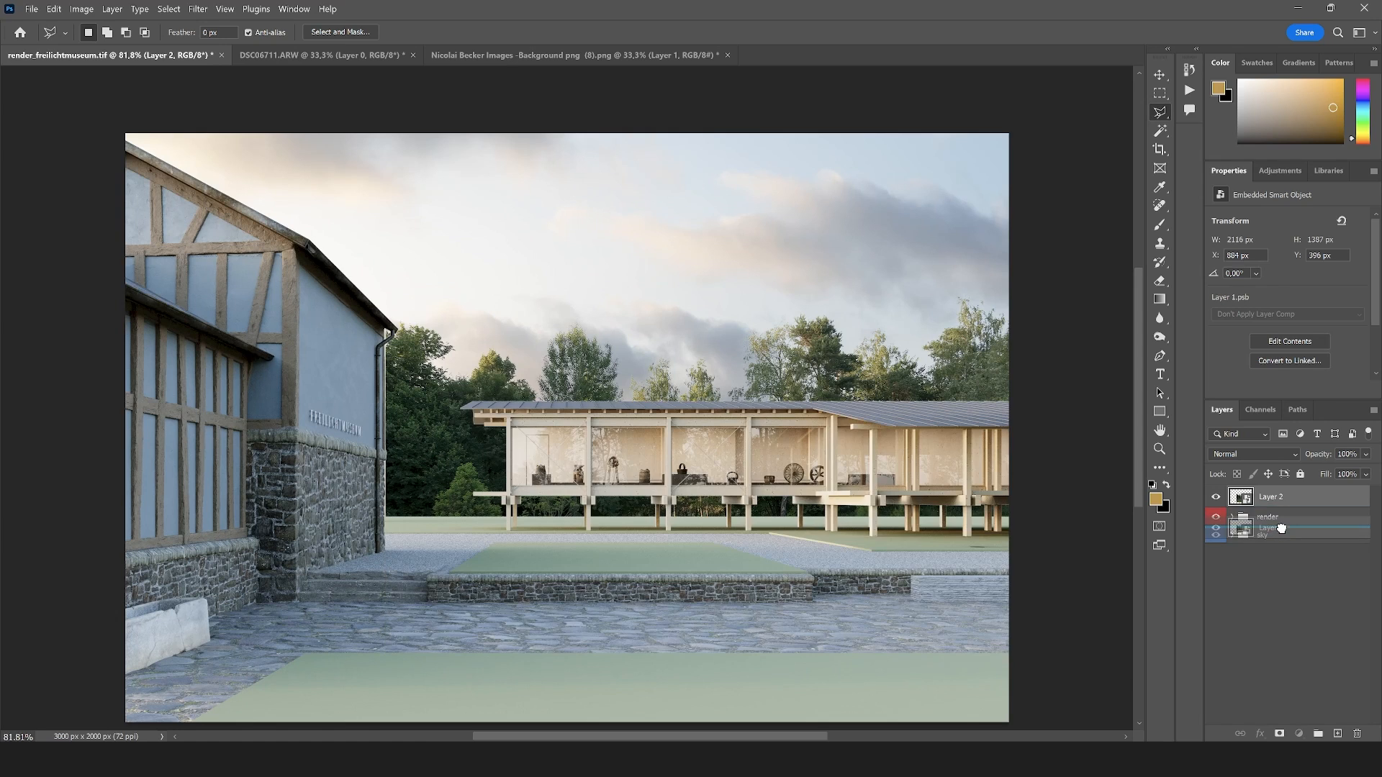
key("ctrl+g")
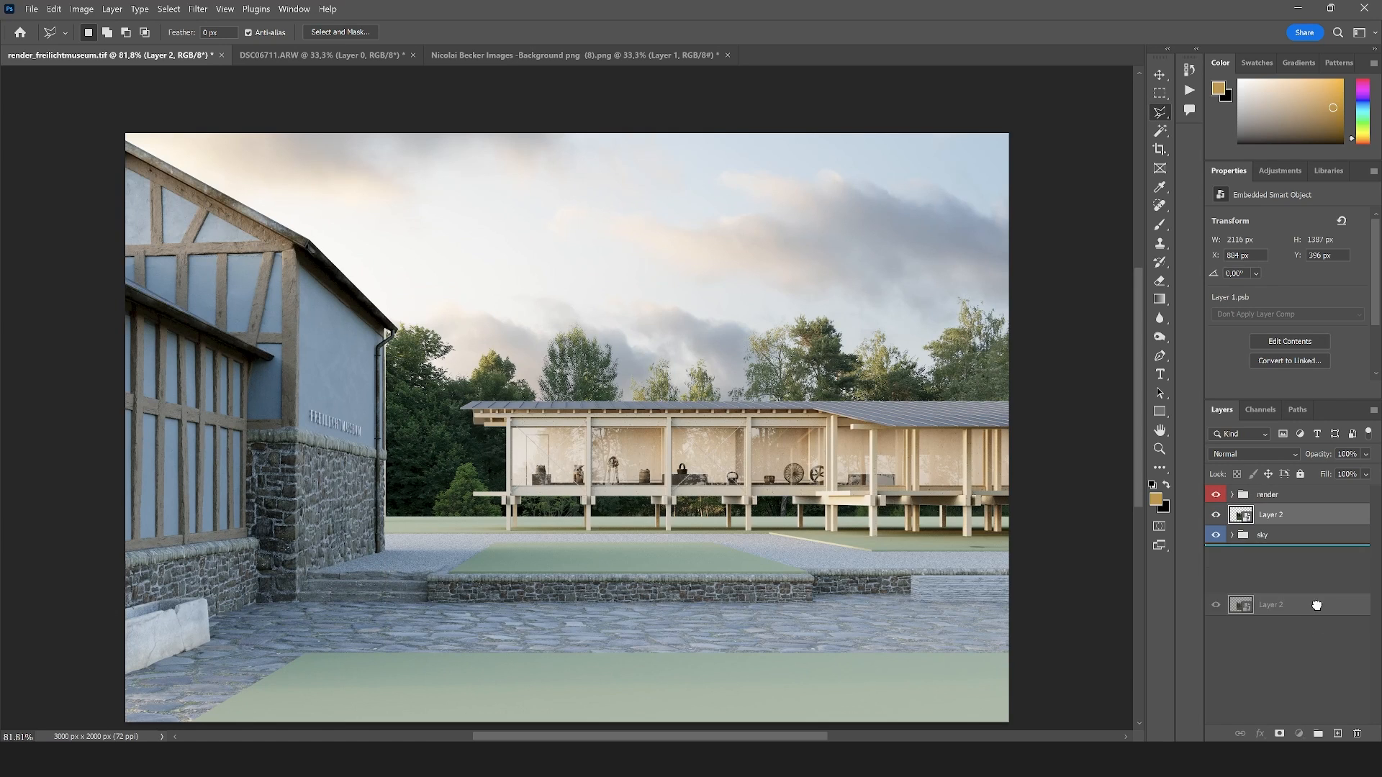
Colour-code the tree background's group green and rename it "BG"
right_click(1274, 515)
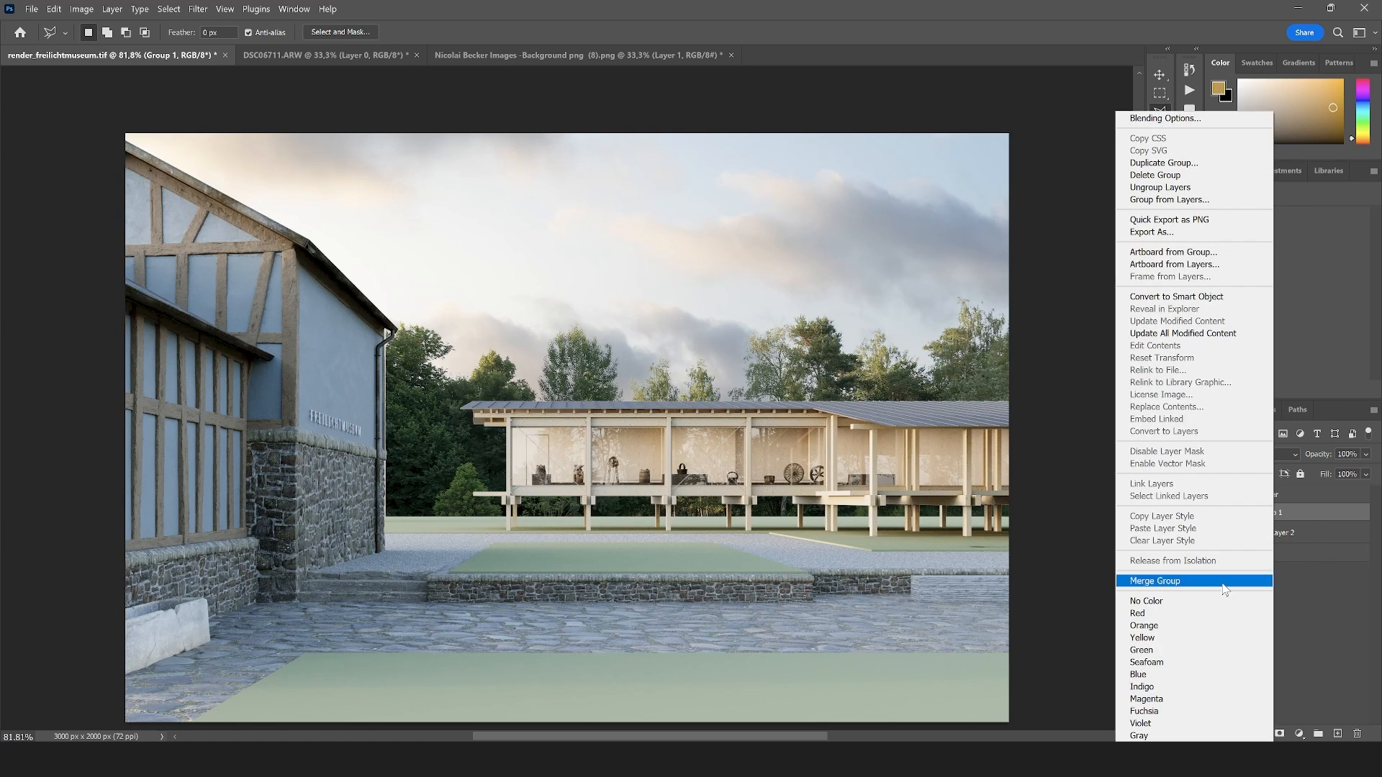
left_click(1161, 651)
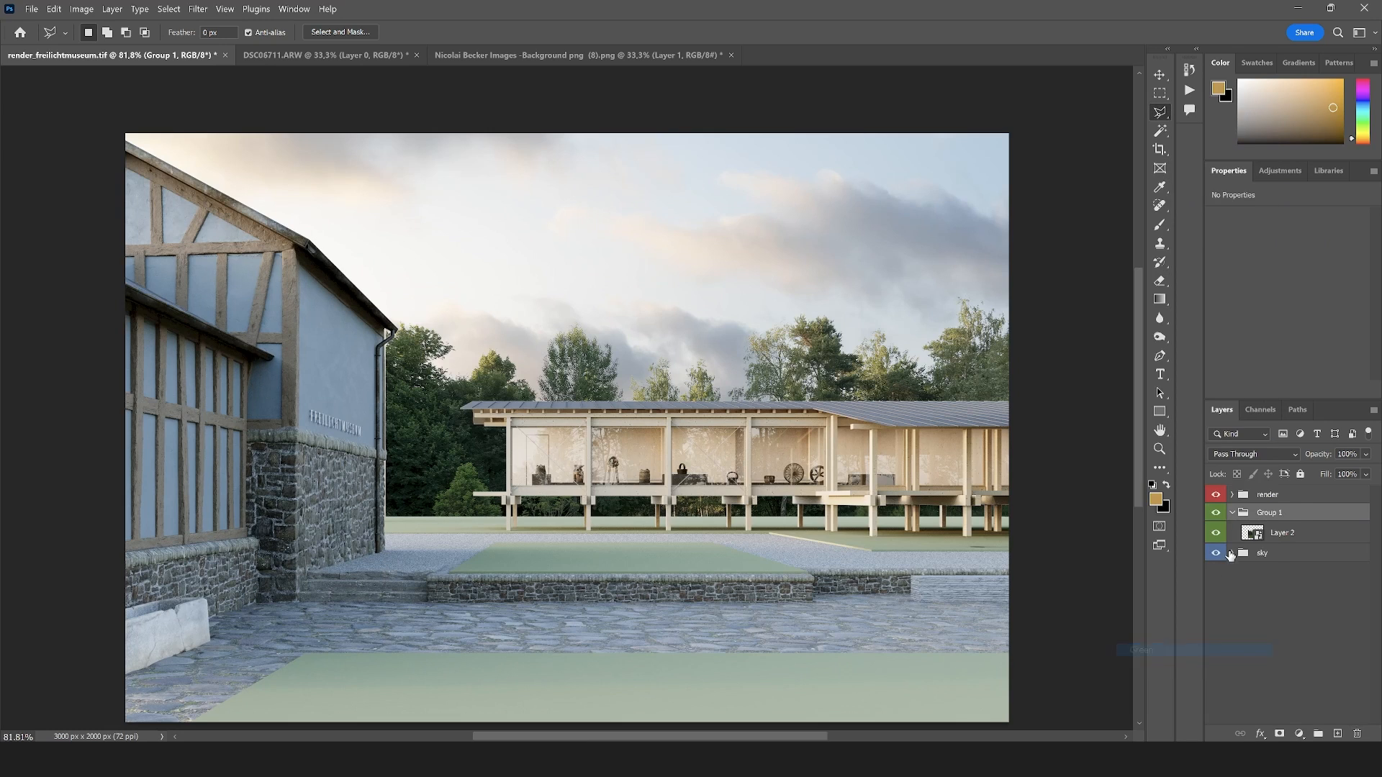
double_click(1270, 515)
type("BG")
key("Return")
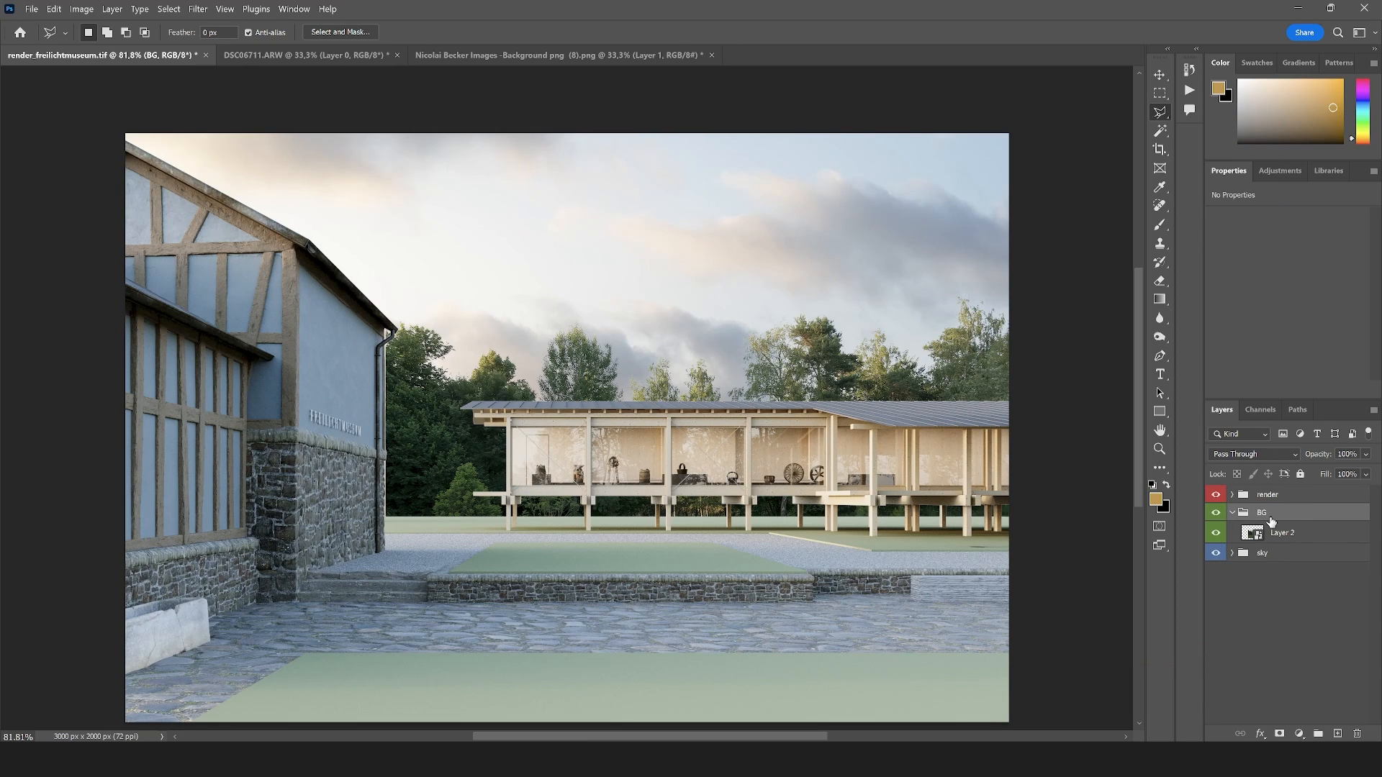
Raise the trees behind the pavilion and stretch their layer to about 119.9% width and 113.4% height, reaching behind the old building
left_click(1281, 532)
key("ctrl+t")
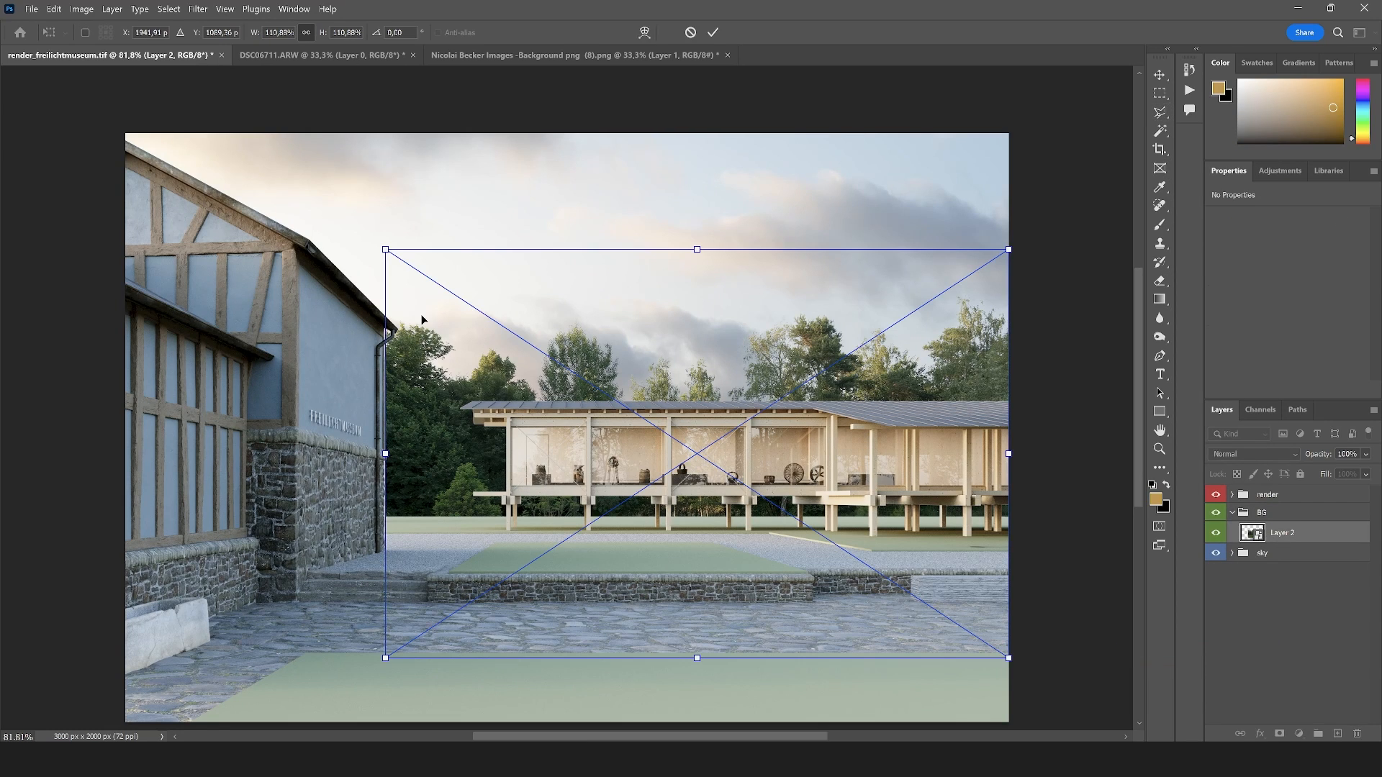
left_click_drag(387, 252, 339, 225)
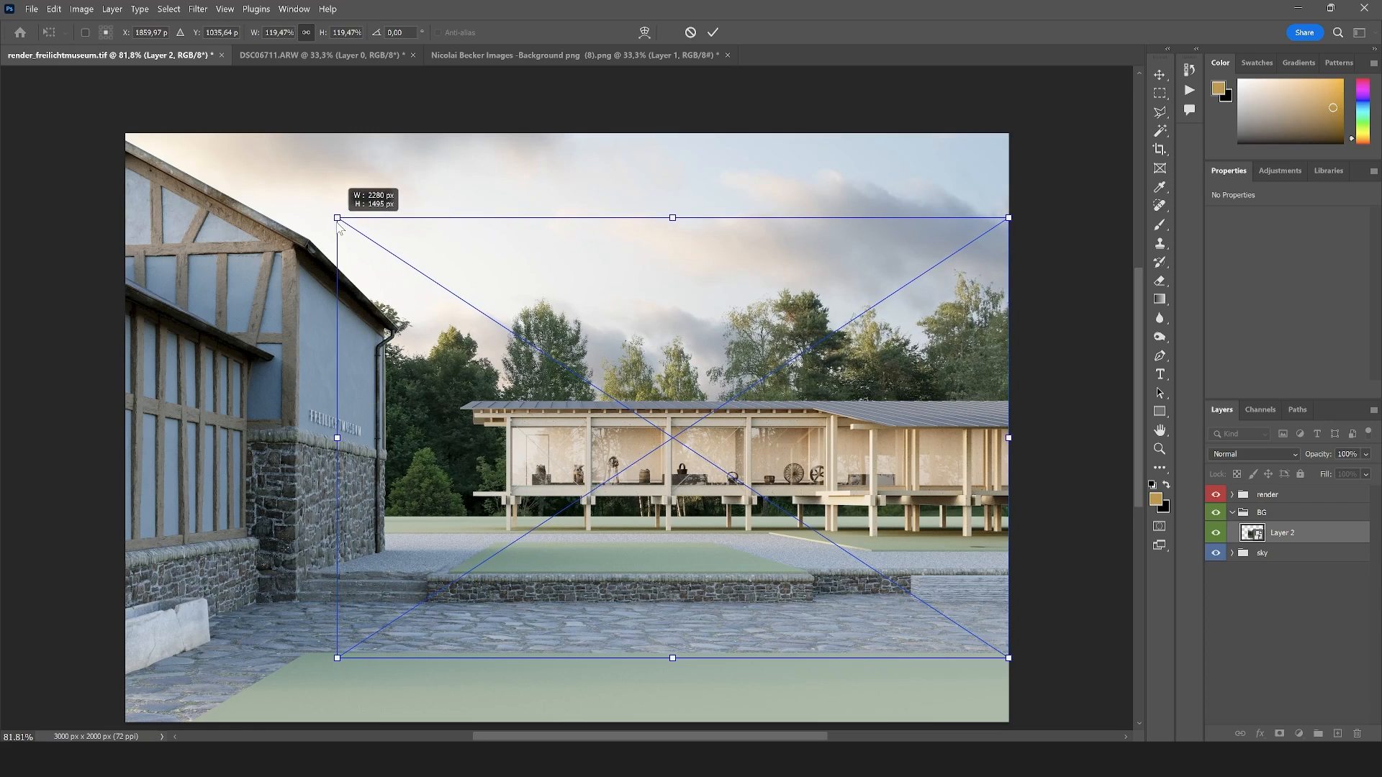
left_click_drag(690, 474, 690, 417)
left_click_drag(1008, 163, 975, 184)
left_click_drag(915, 352, 952, 352)
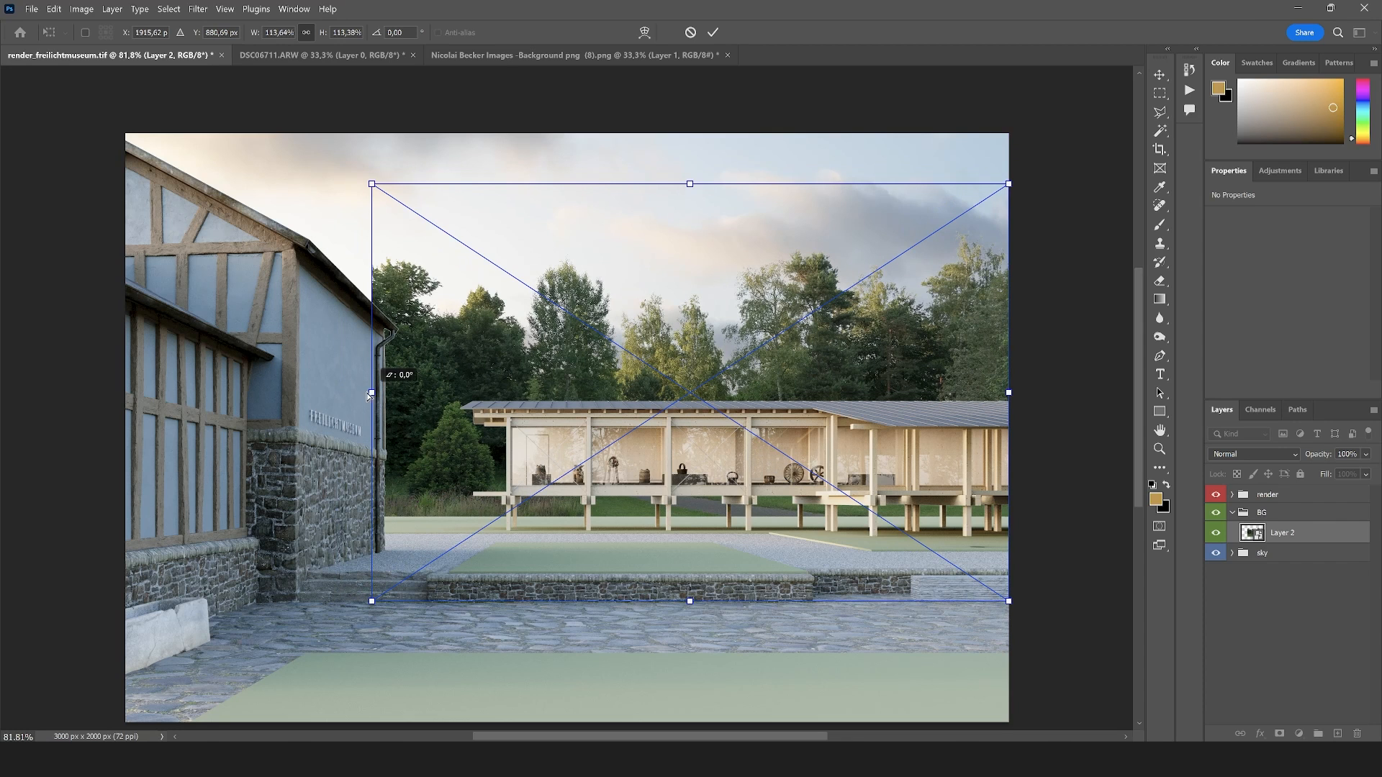
left_click_drag(372, 393, 336, 399)
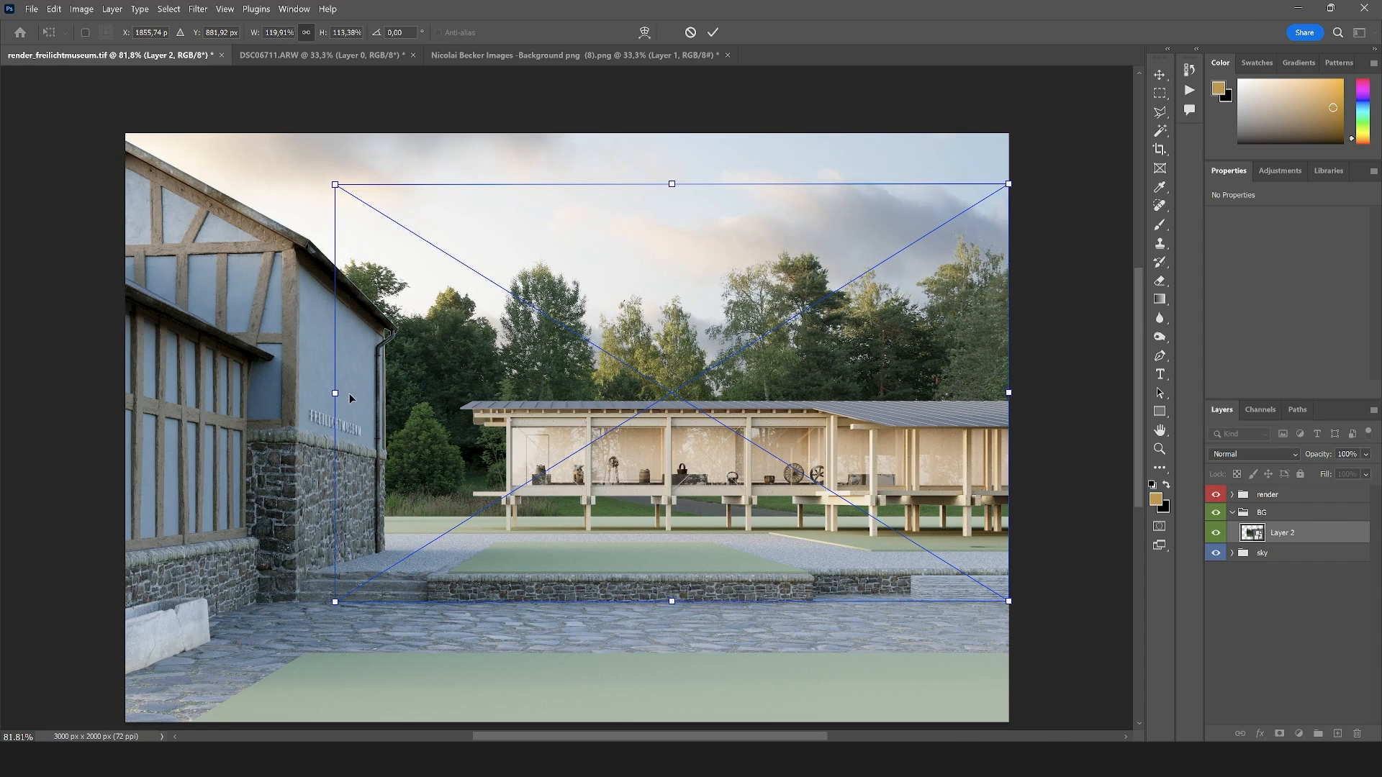
key("Return")
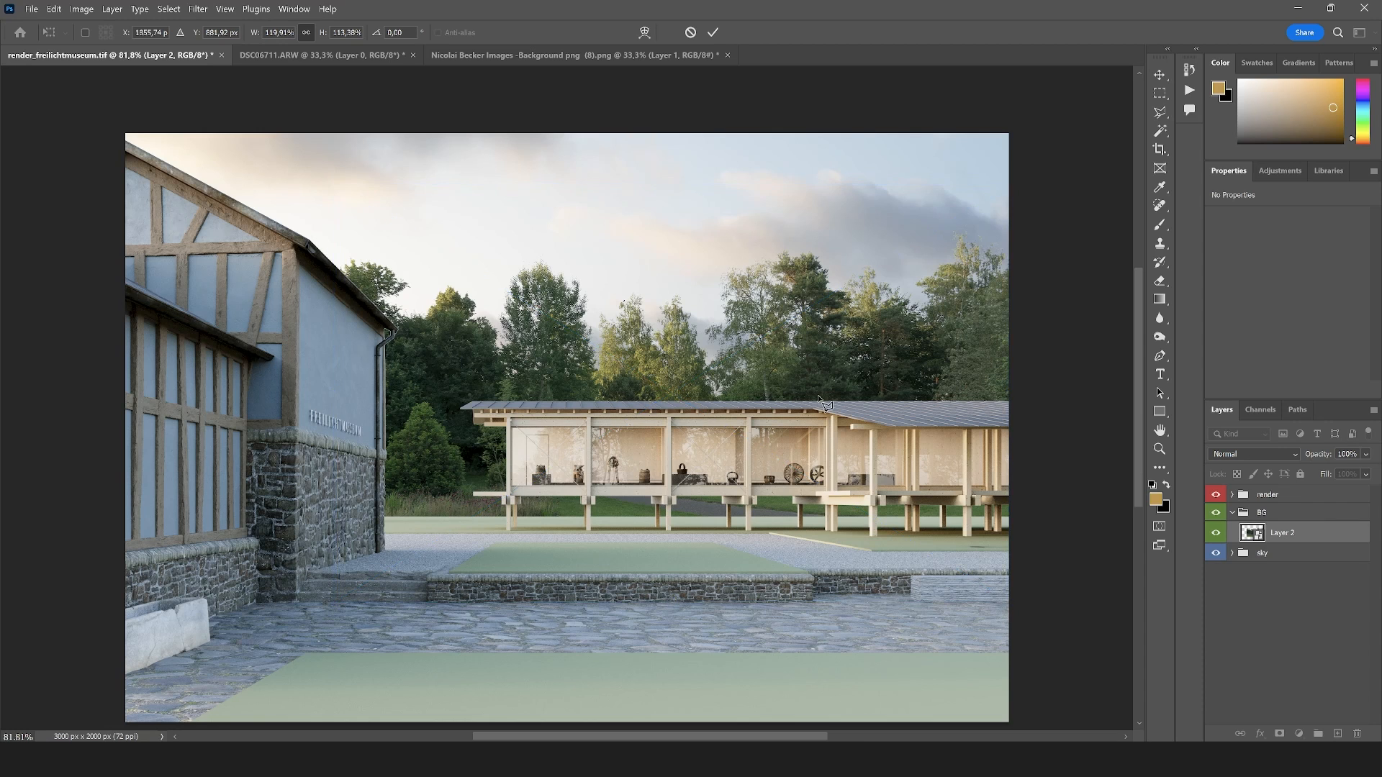
Apply the tree background's transform and set the BG group's blending mode to Normal
scroll(632, 405, "down", 2)
scroll(566, 449, "up", 1)
scroll(604, 372, "up", 1)
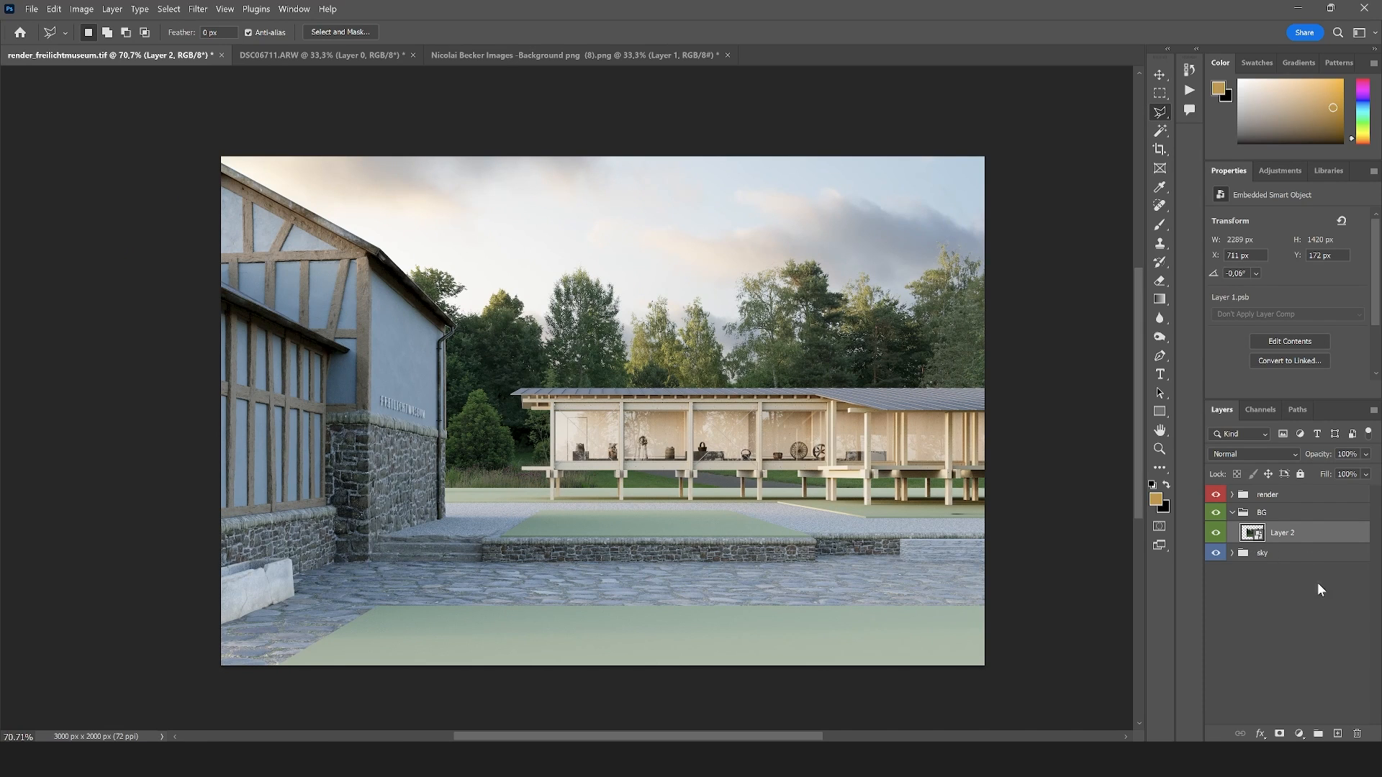
left_click(1270, 512)
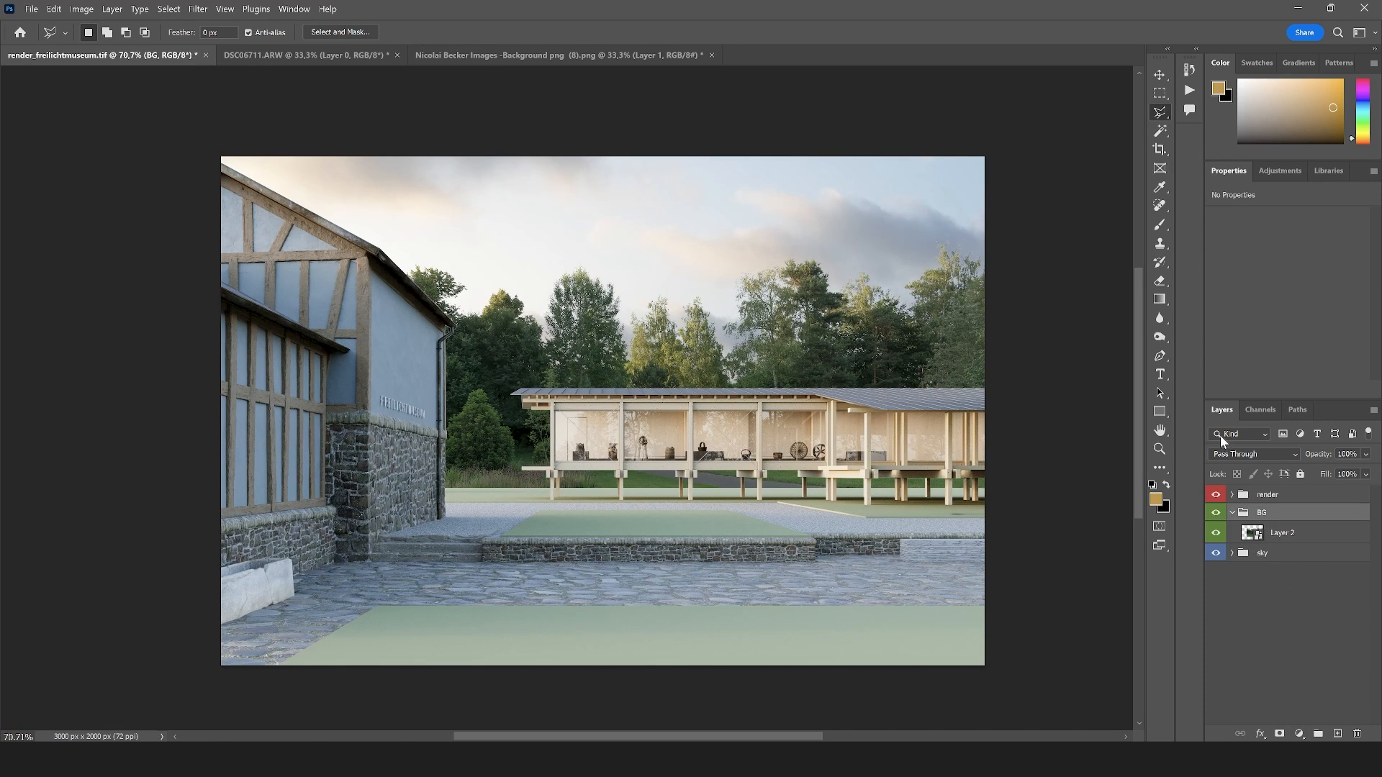
left_click(1243, 454)
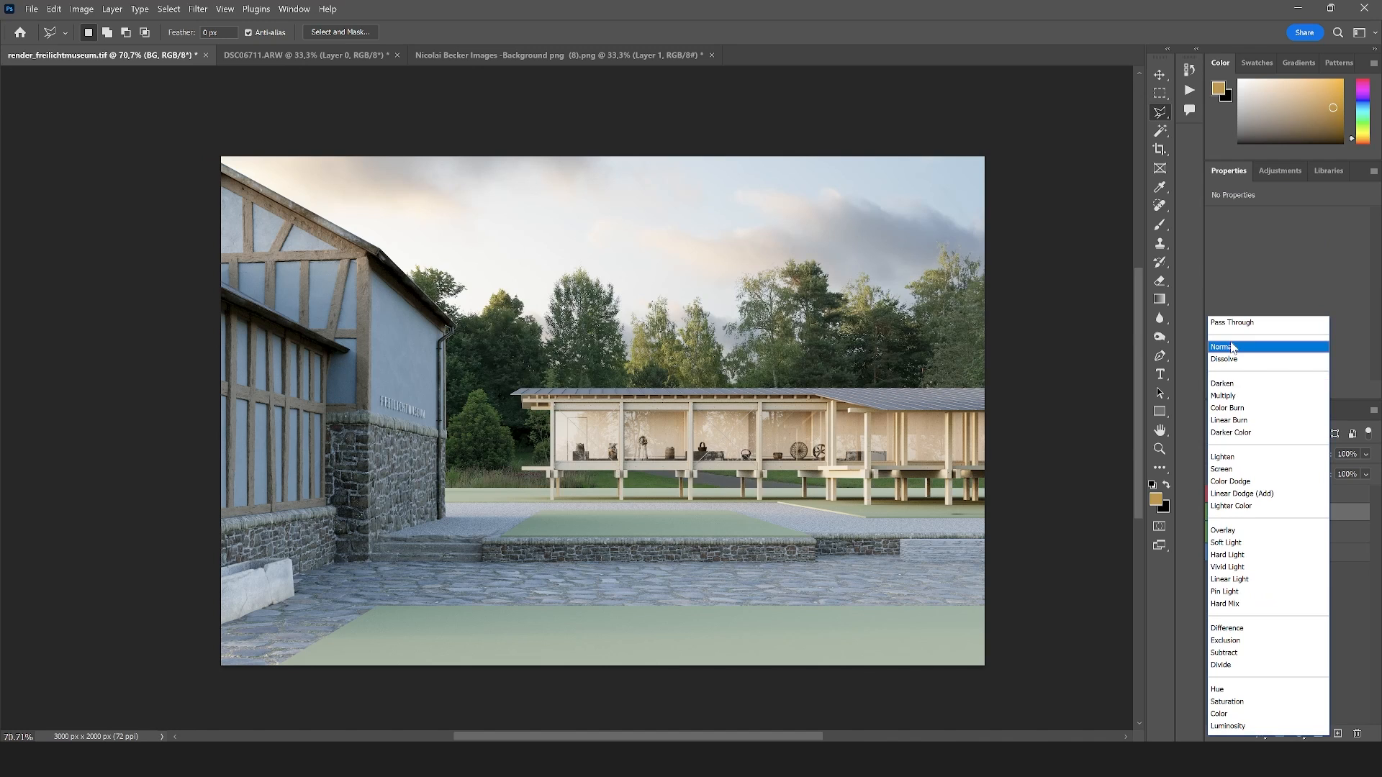
left_click(1231, 347)
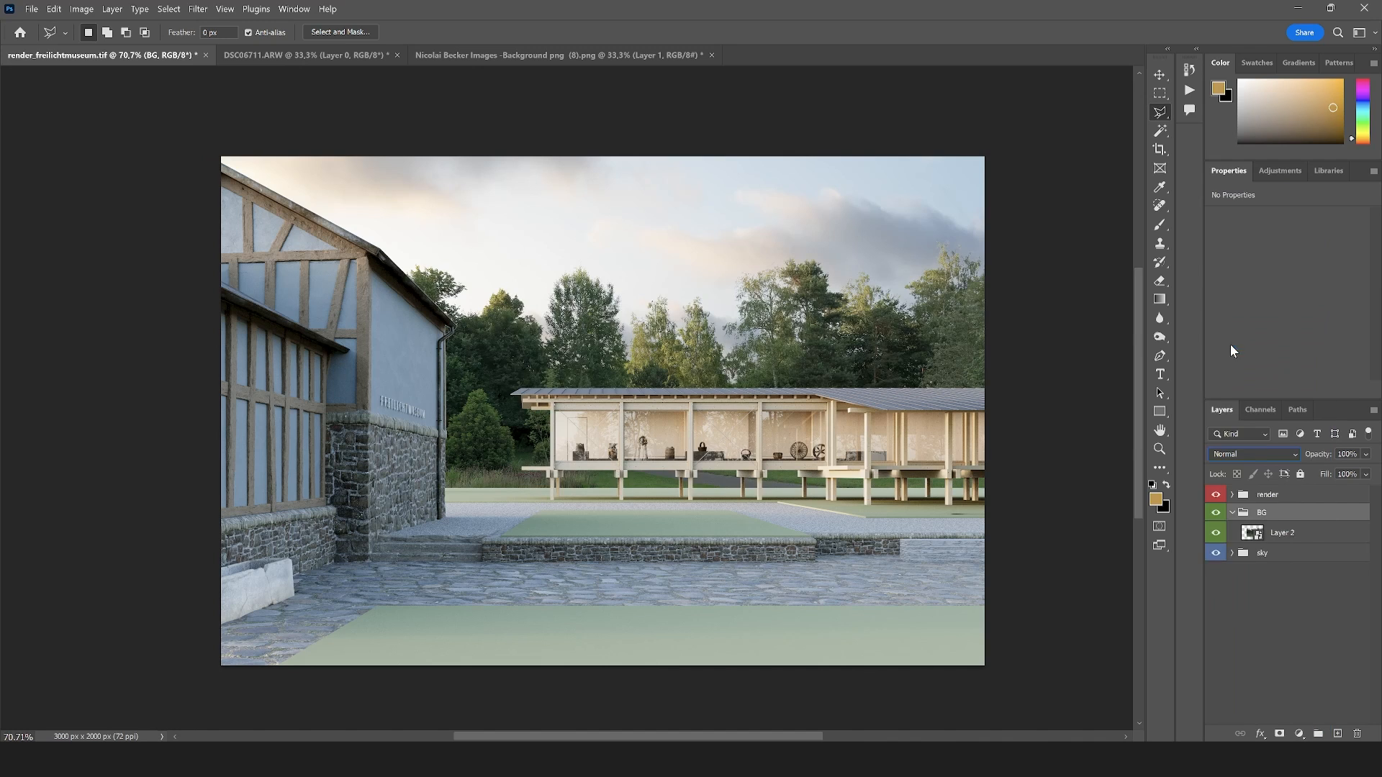
Add a Curves adjustment above the tree layer inside the BG group and raise its midtones strongly
left_click(1293, 539)
left_click(1299, 733)
left_click(1305, 554)
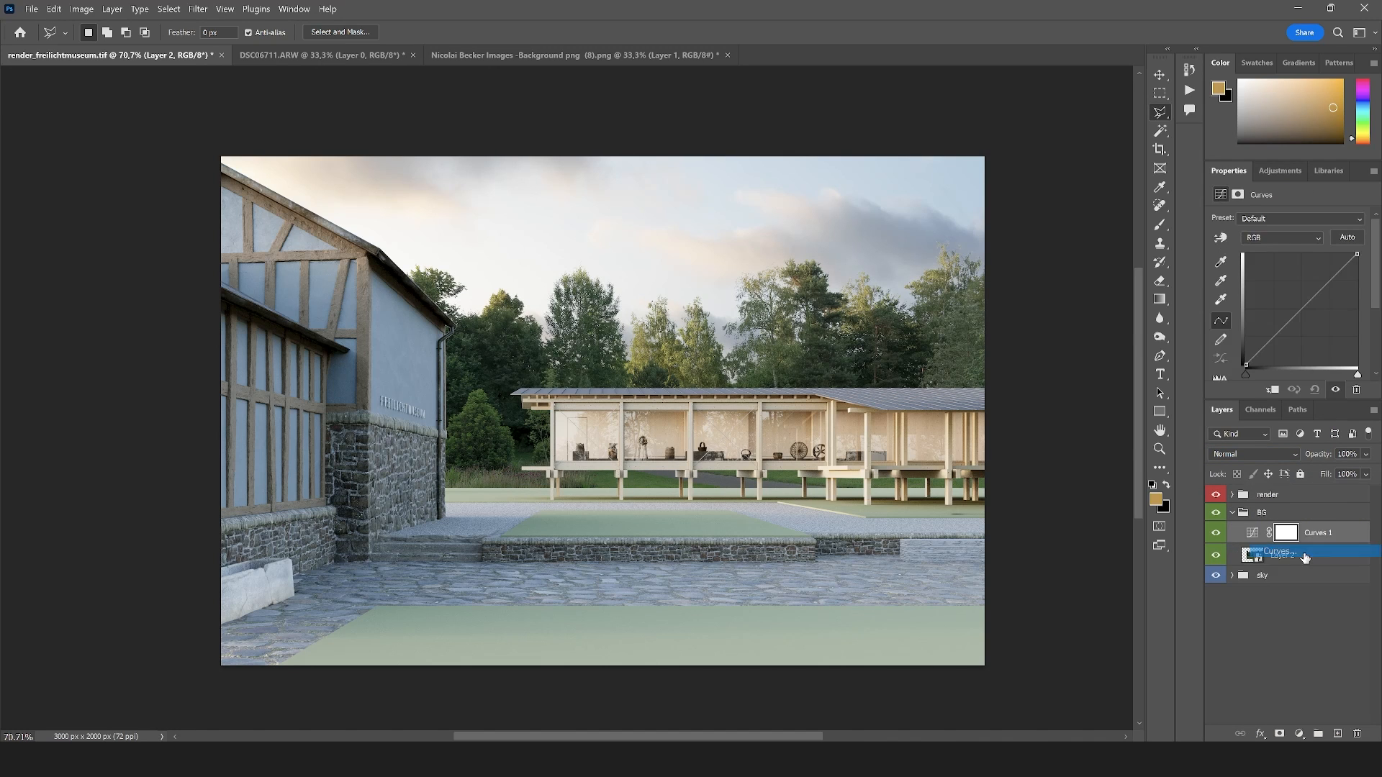
left_click_drag(1311, 301, 1285, 271)
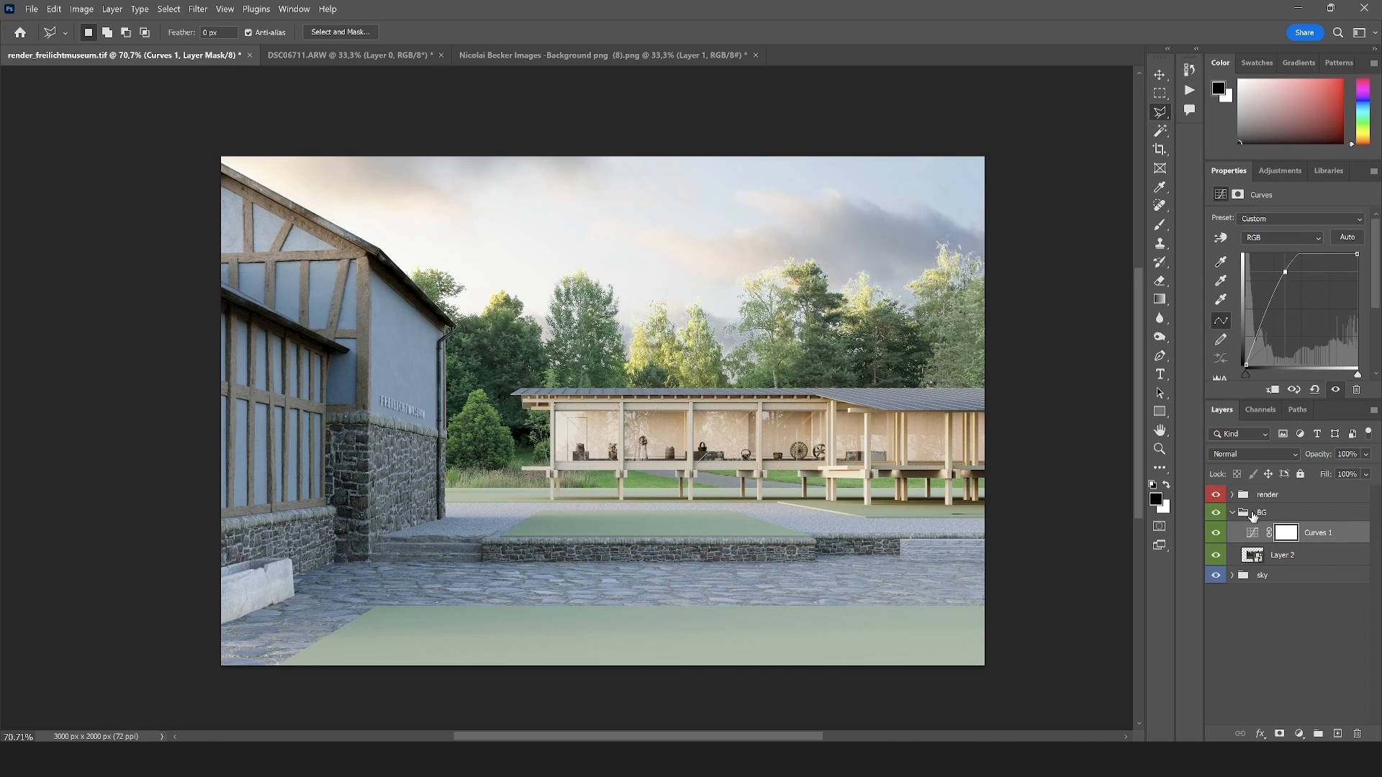
Try the BG group in Pass Through mode and return it to Normal so its Curves adjustment affects only the trees
left_click(1253, 515)
left_click(1249, 454)
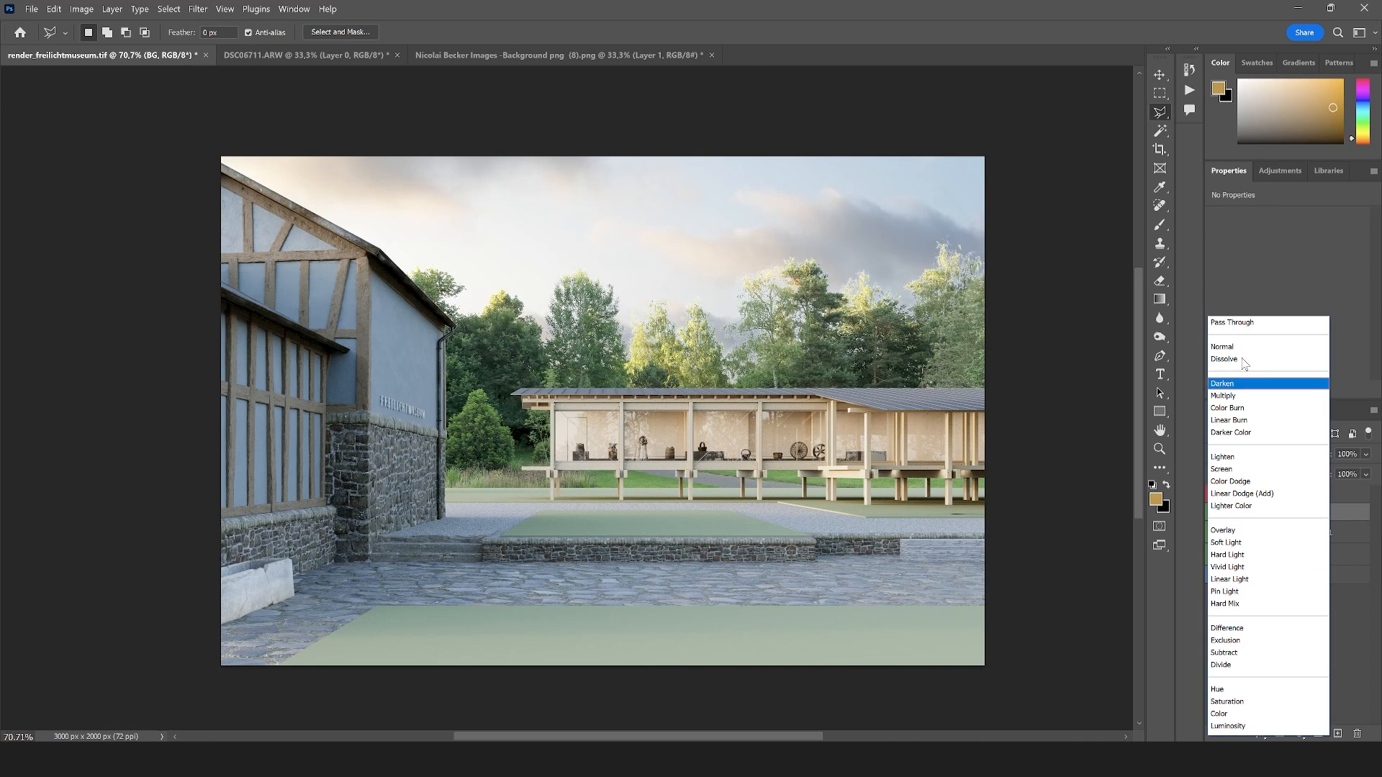
left_click(1249, 321)
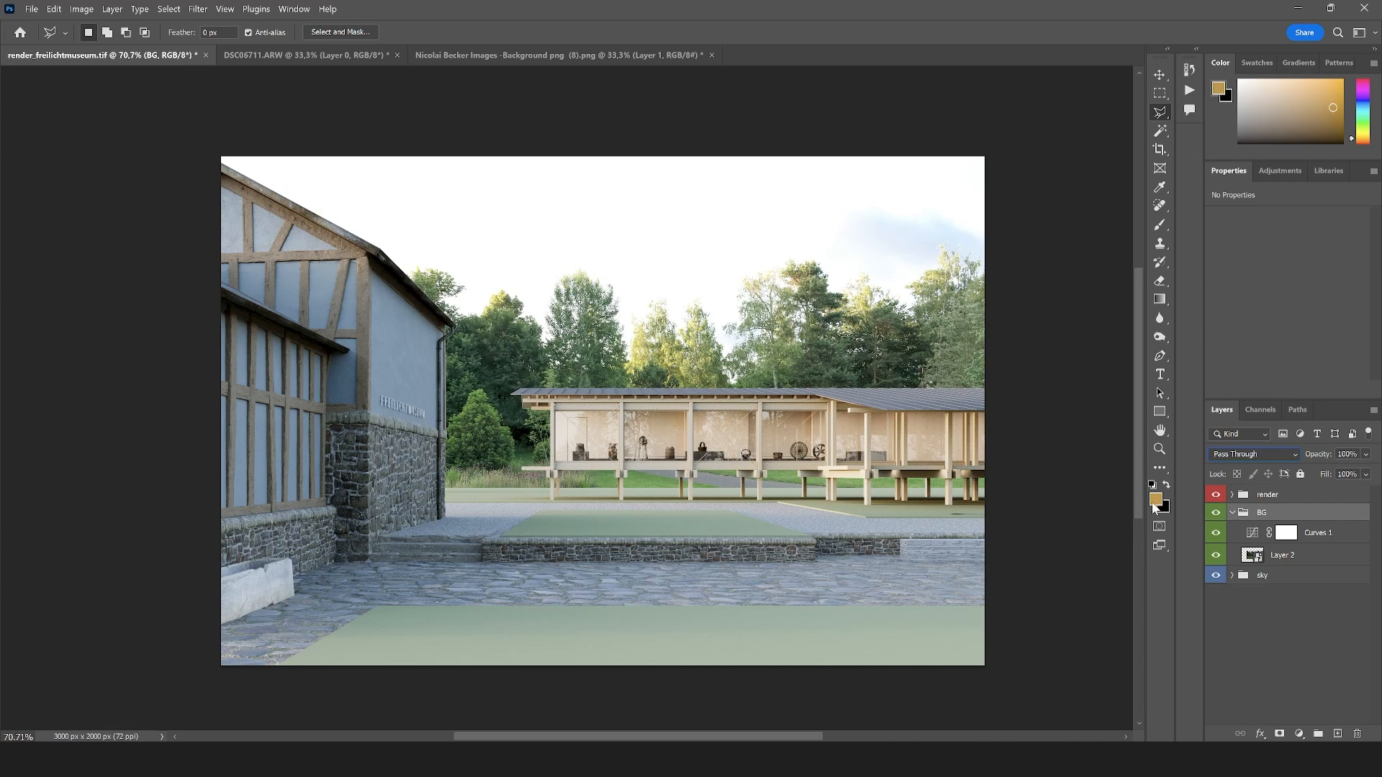
left_click(1247, 453)
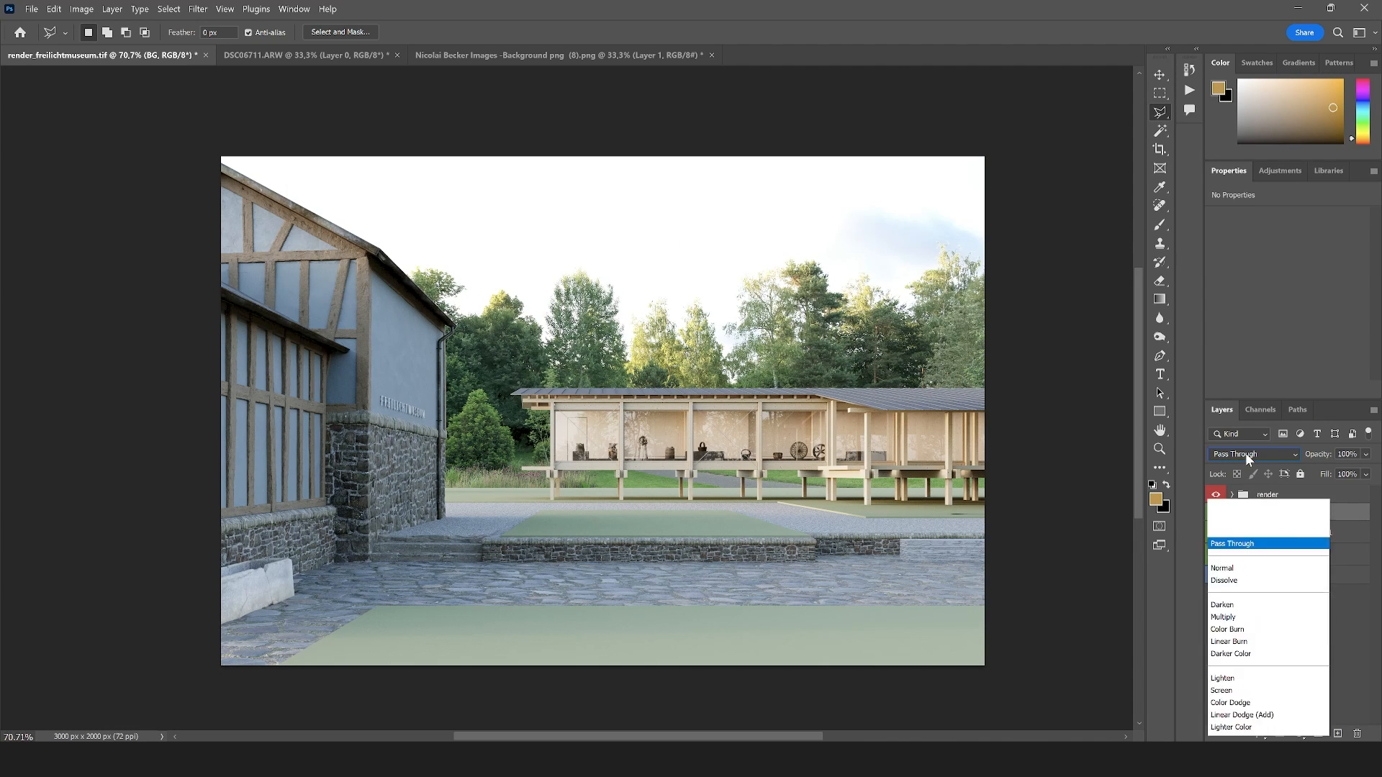
left_click(1250, 335)
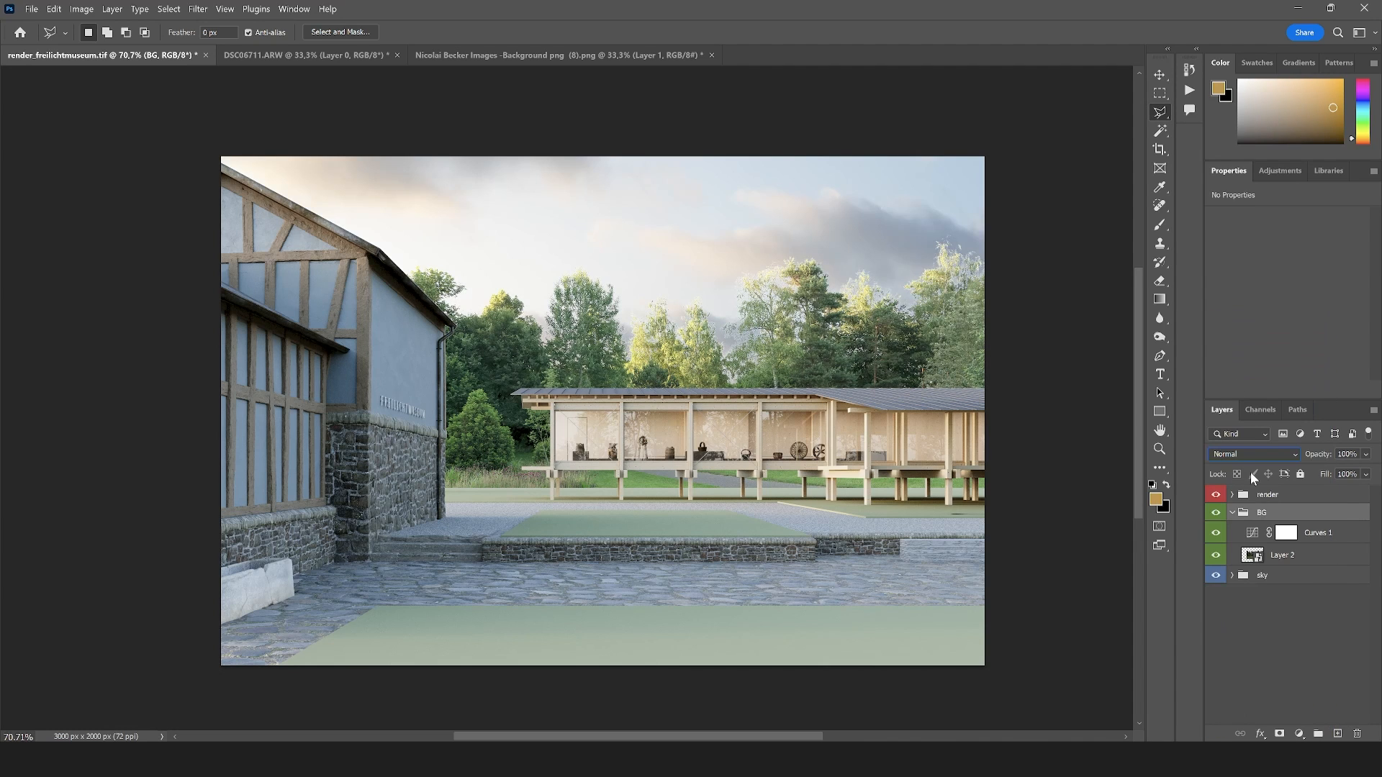
Lower the midpoint of the trees' Curves adjustment to give only a slight brightening
left_click(1329, 532)
left_click_drag(1286, 277, 1300, 304)
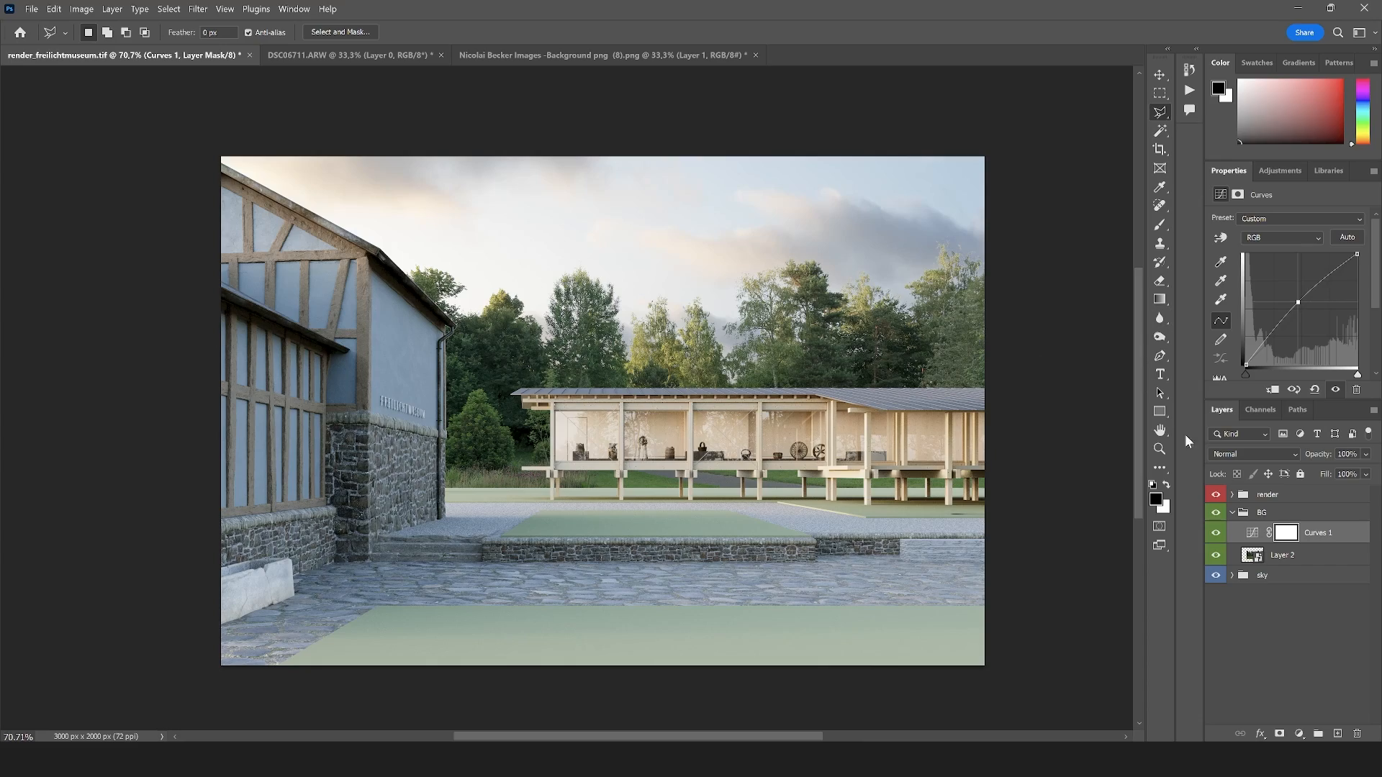
Collapse the BG group, expand the render group and load Layer 0's mask as a selection
left_click(1159, 449)
left_click(605, 445)
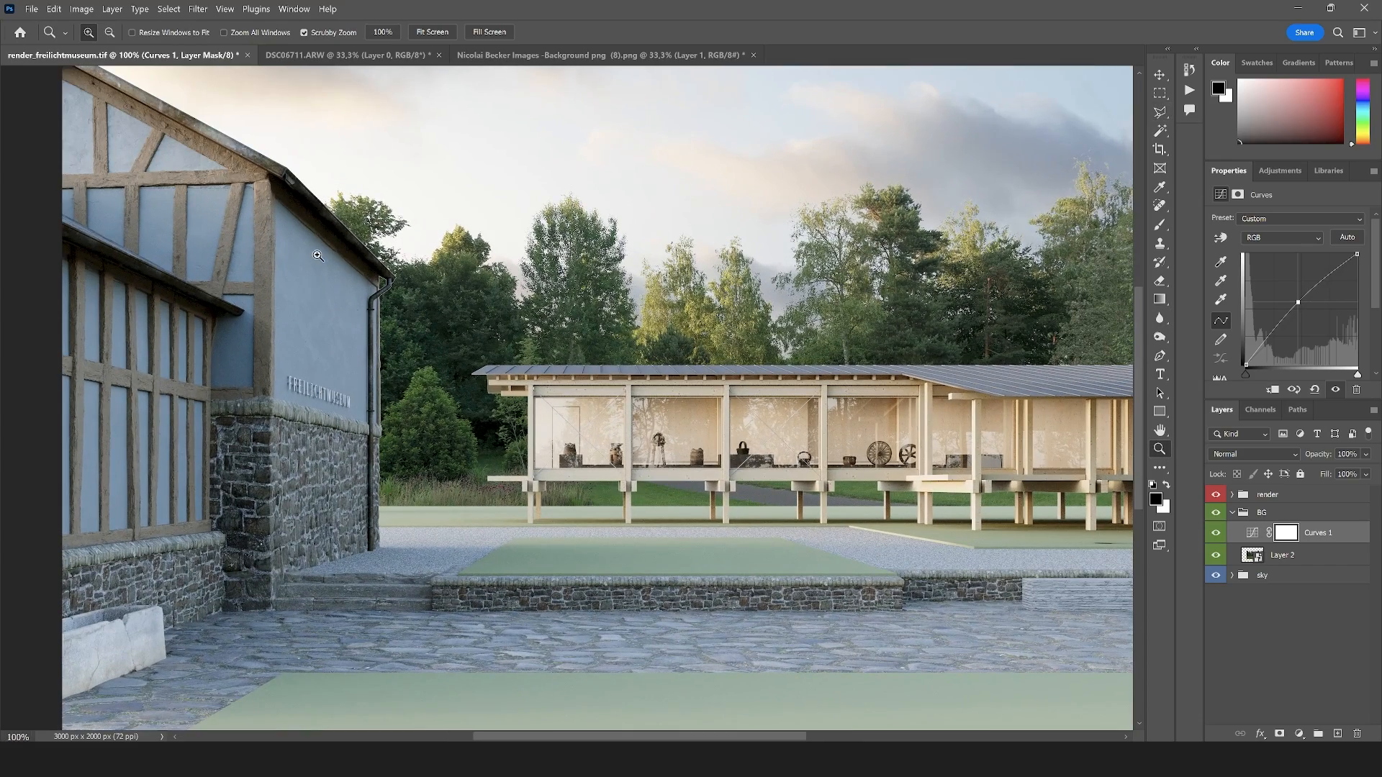
left_click_drag(317, 257, 522, 385)
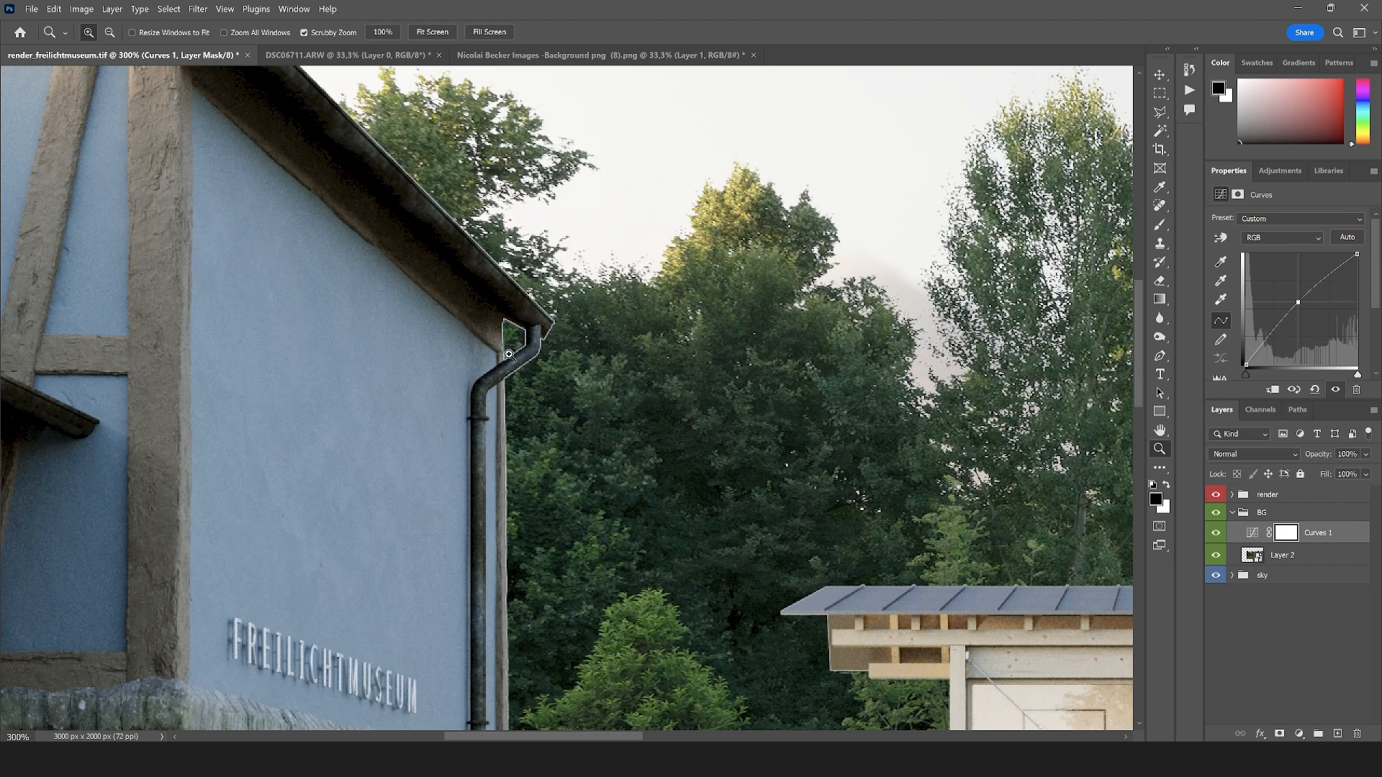
left_click(1232, 512)
left_click(1232, 495)
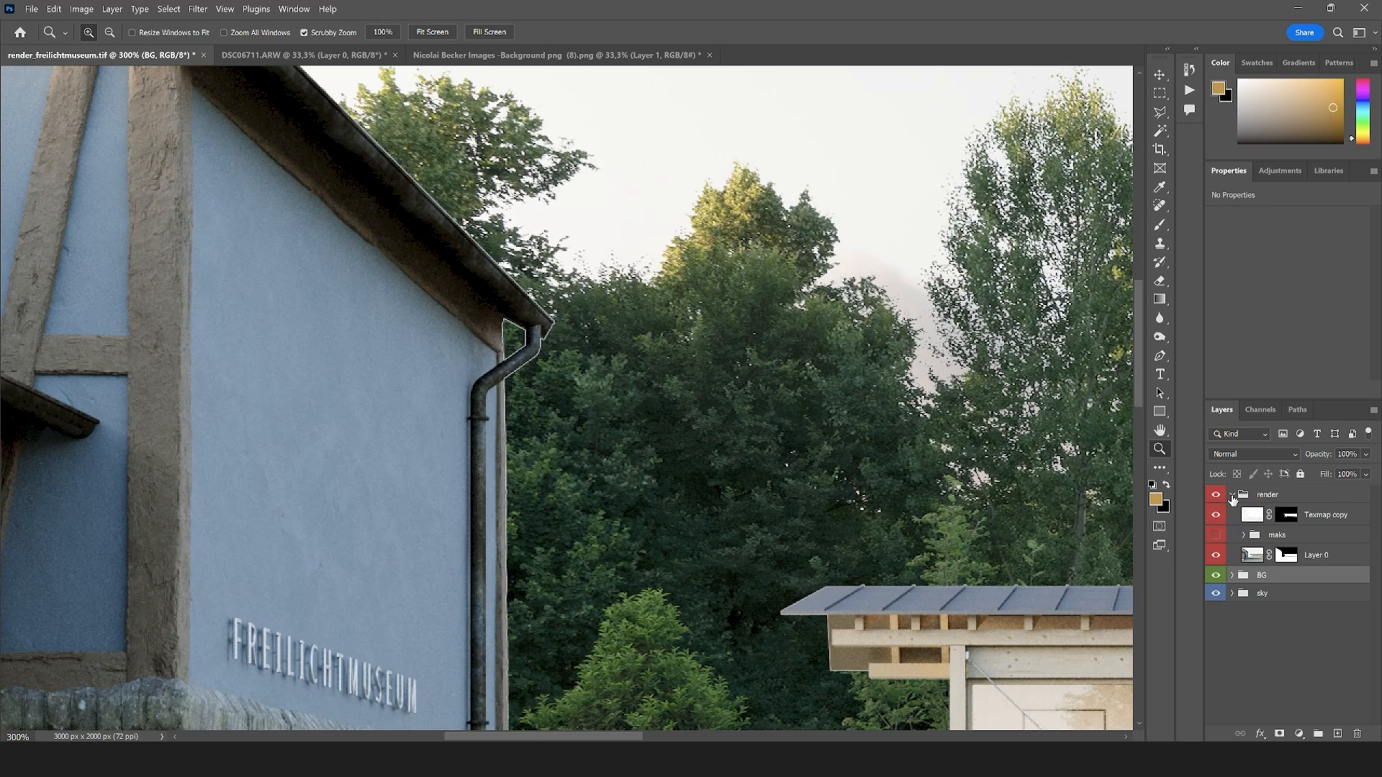
left_click(1285, 556)
left_click(1286, 558, "ctrl")
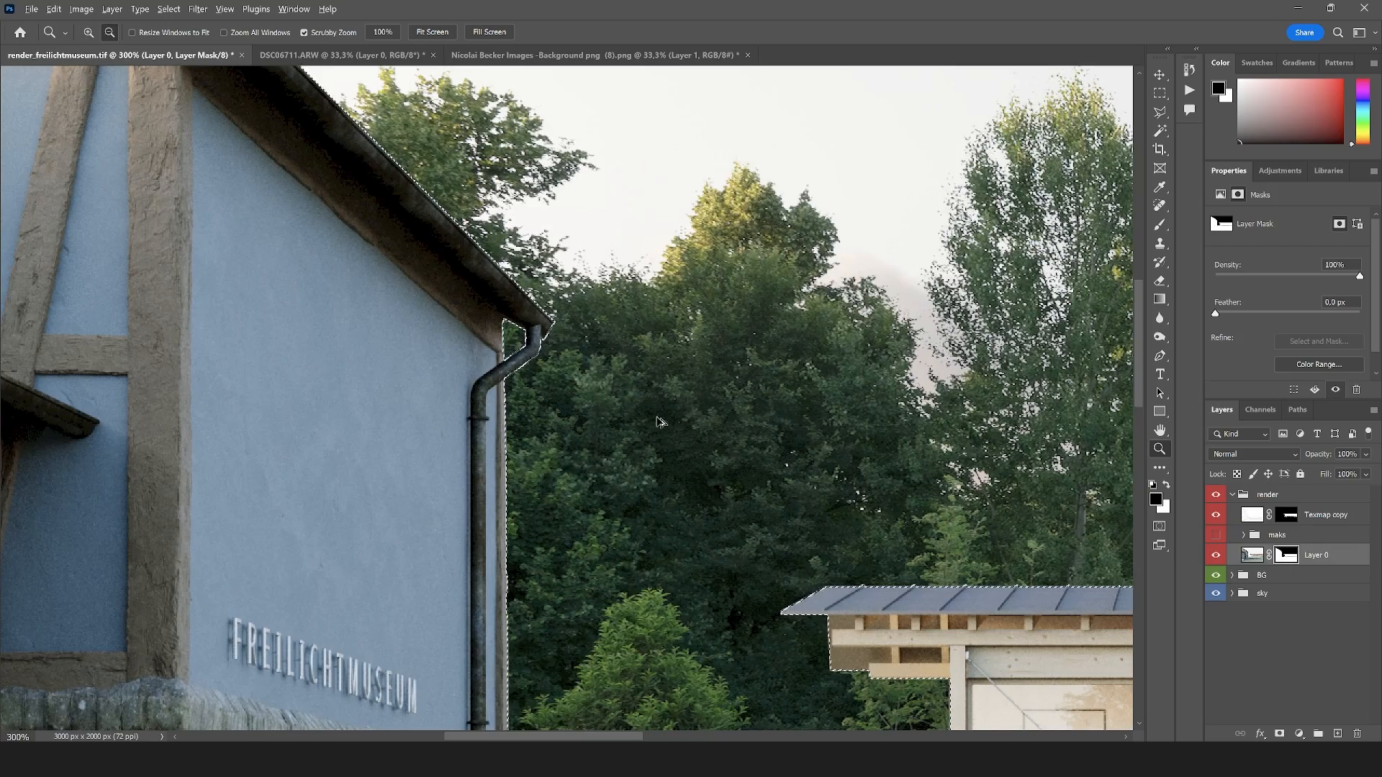
Contract the selection loaded from Layer 0's mask by 1 pixel
scroll(656, 418, "down", 5)
scroll(561, 366, "up", 12)
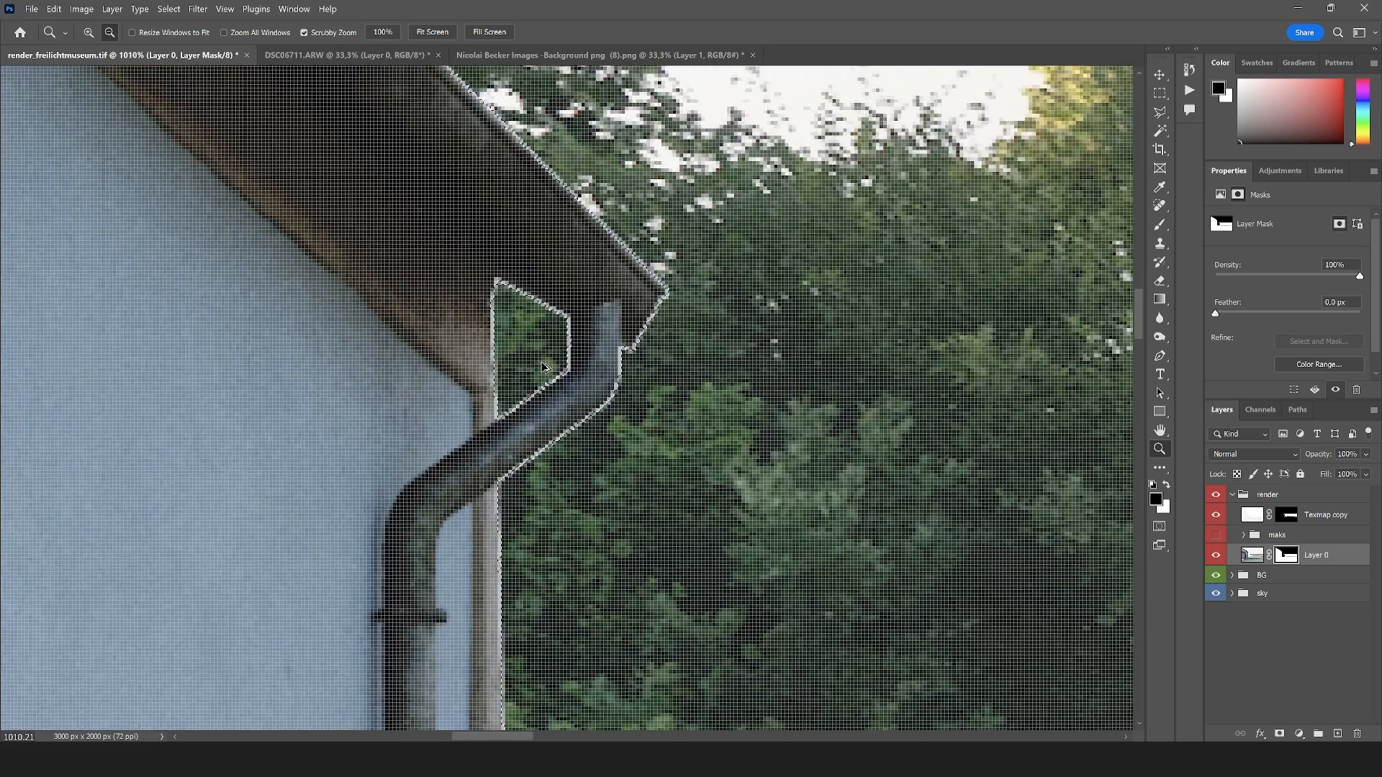
left_click(167, 9)
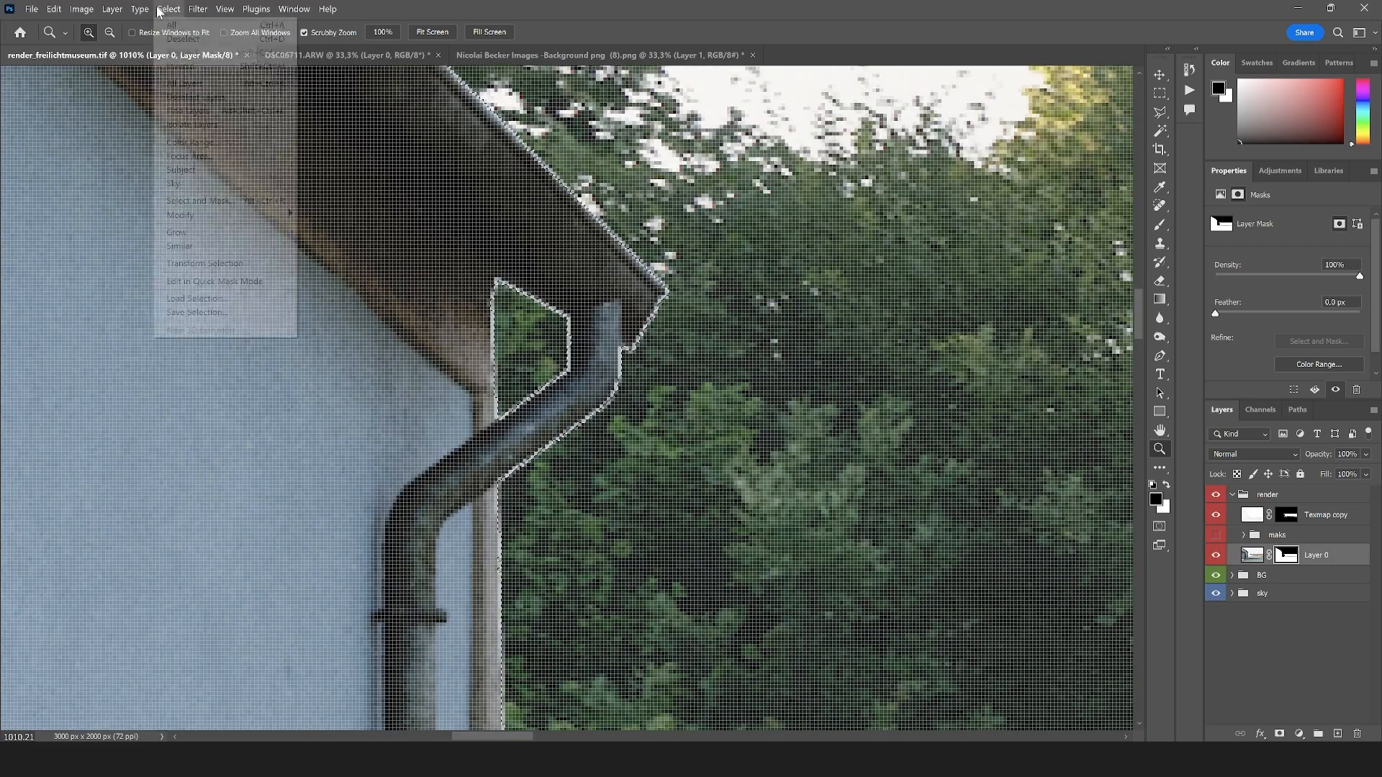
mouse_move(217, 215)
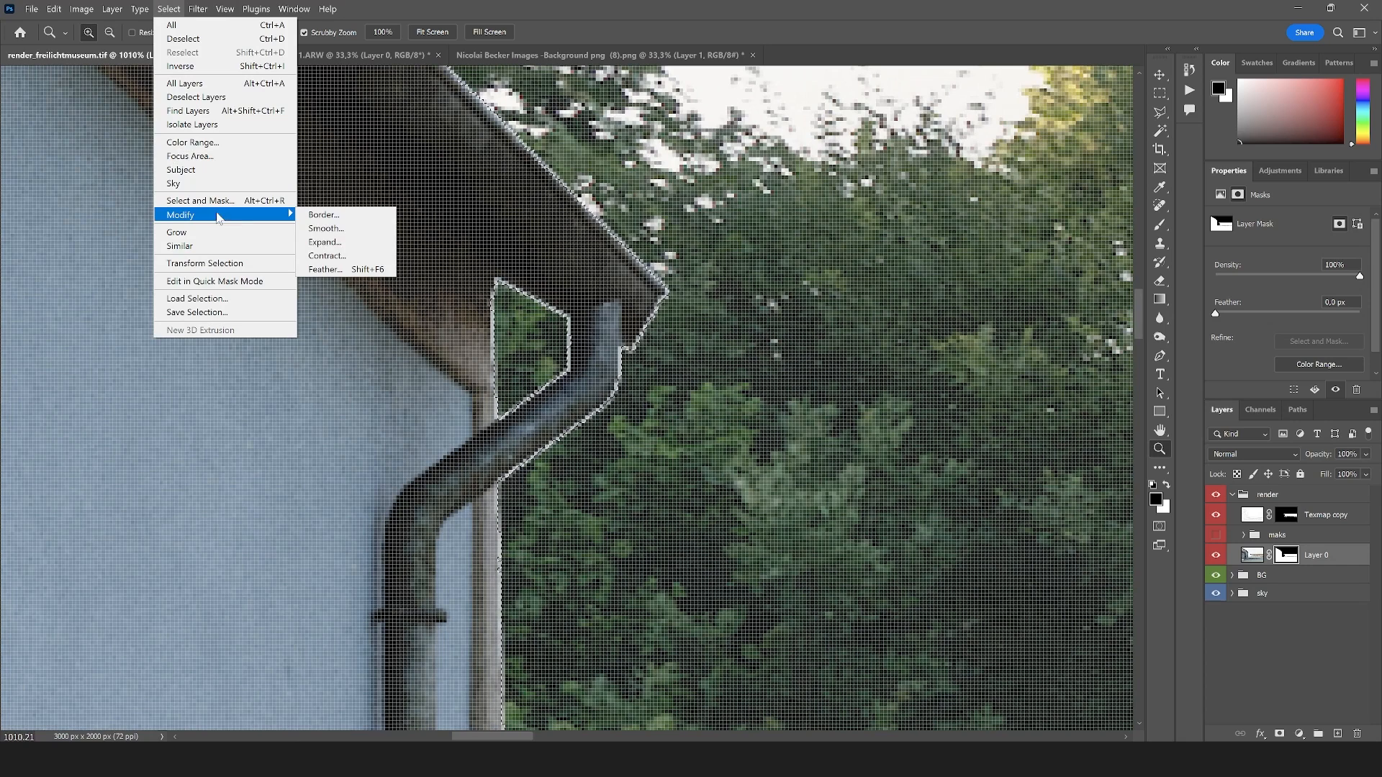
left_click(361, 257)
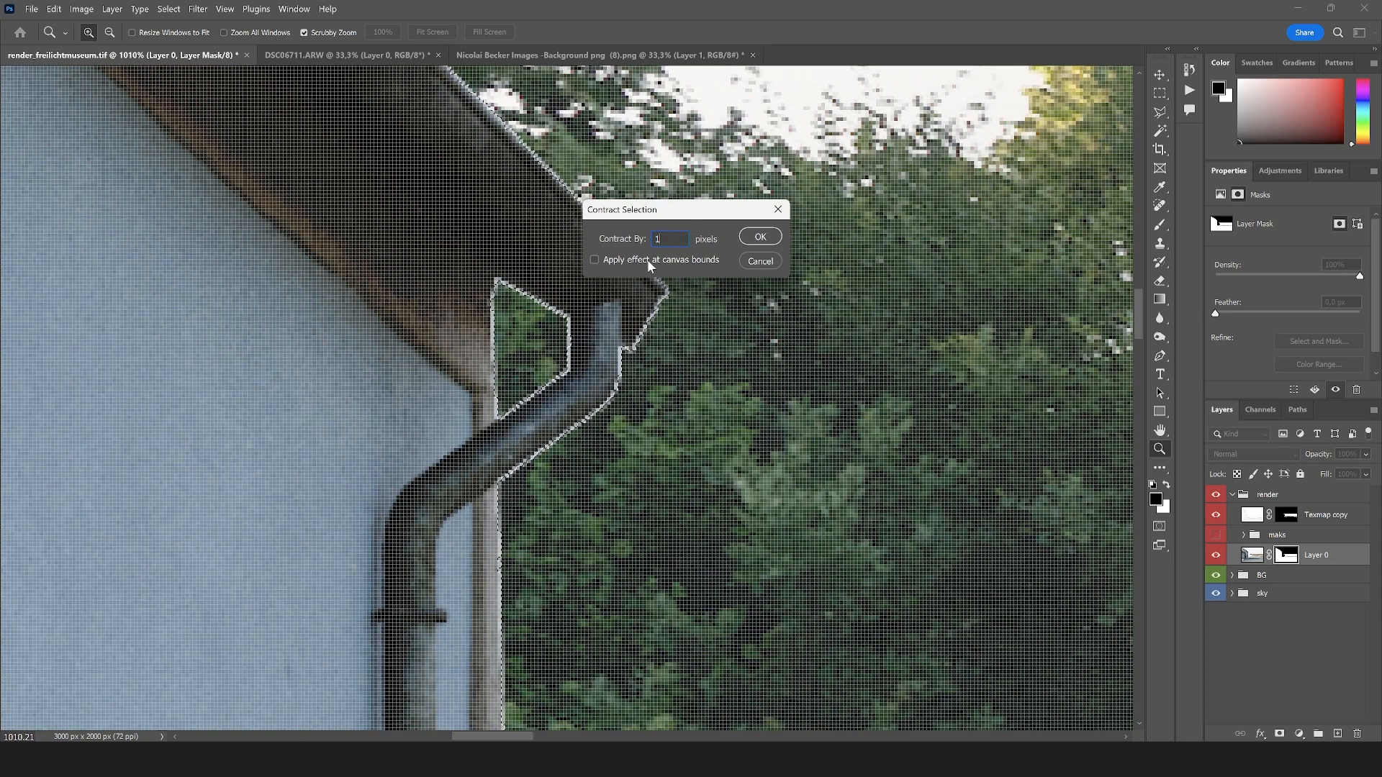
type("1")
left_click(760, 243)
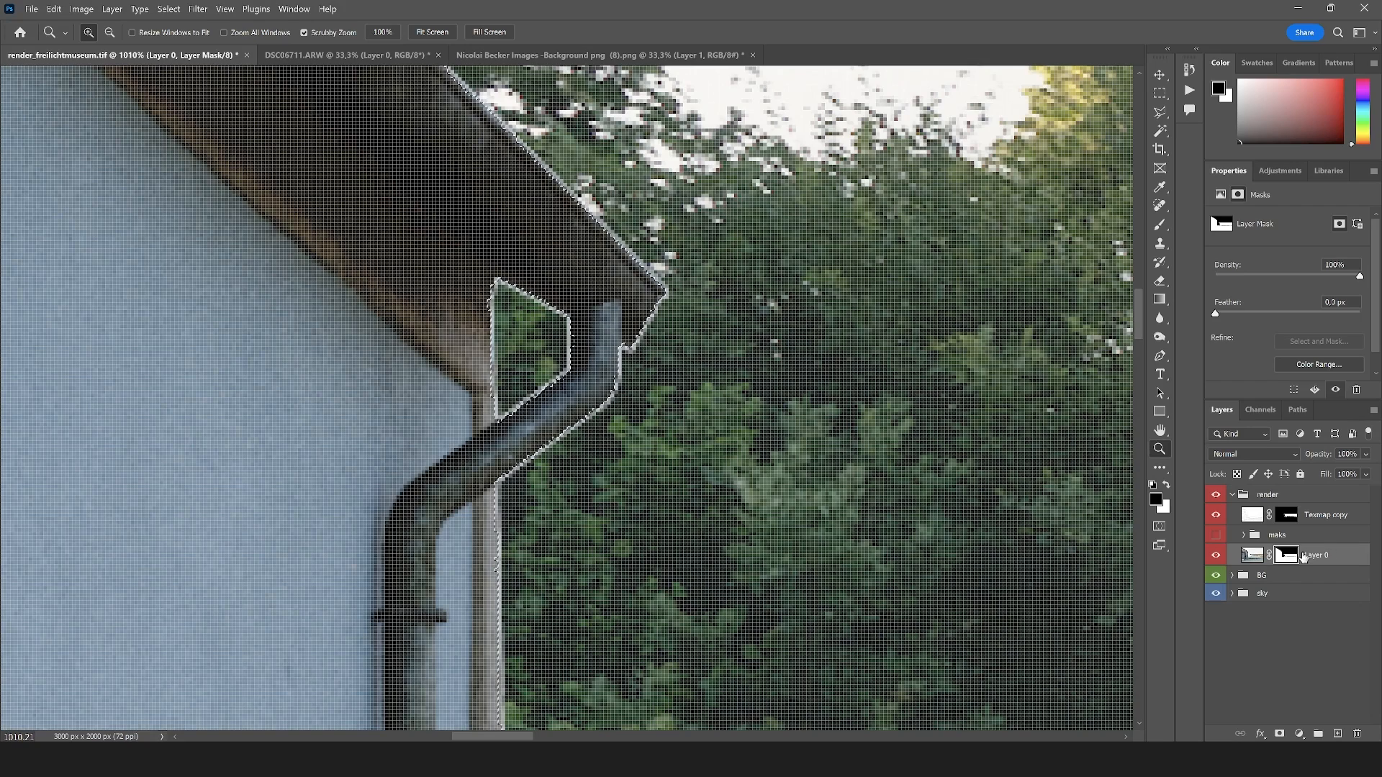
Choose the Soft Round brush at 117 px for painting on Layer 0's mask
key("b")
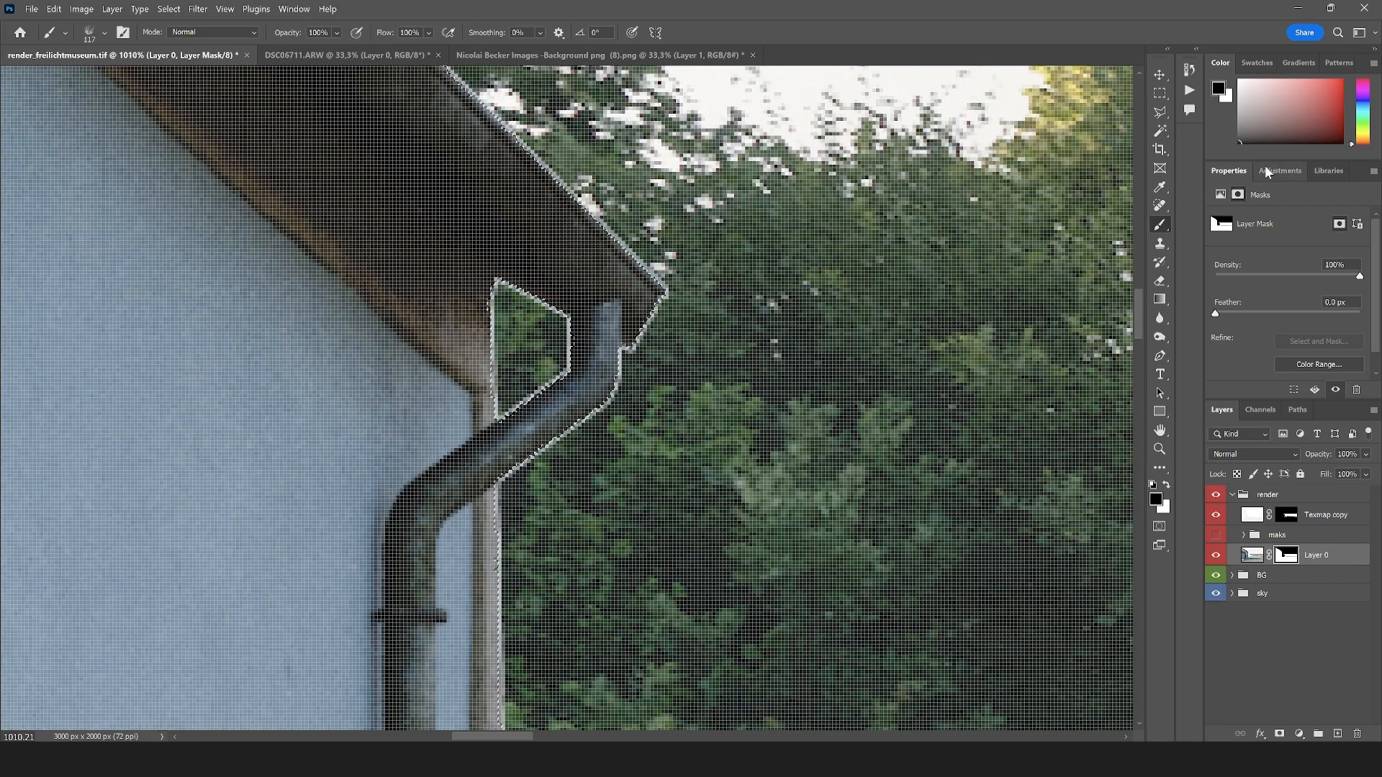
left_click(104, 33)
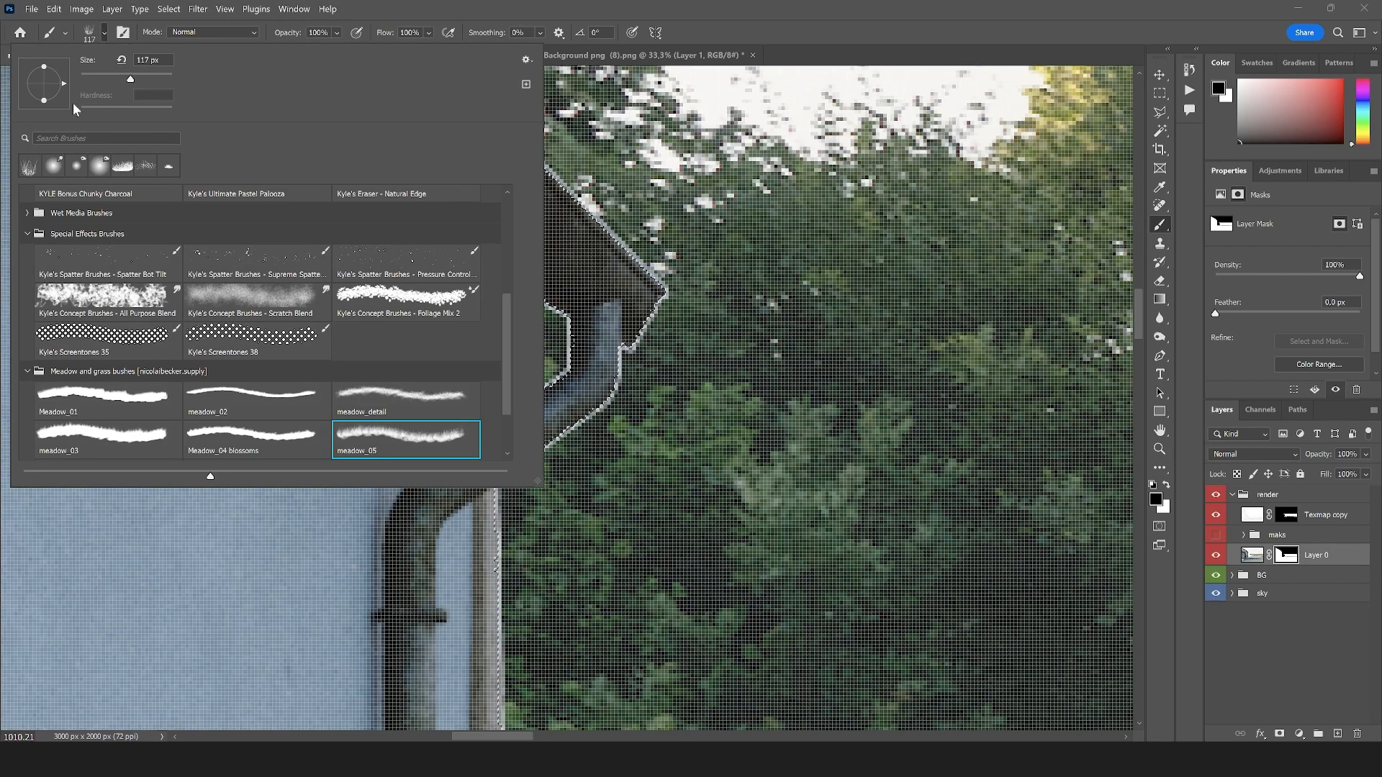
left_click_drag(508, 336, 506, 200)
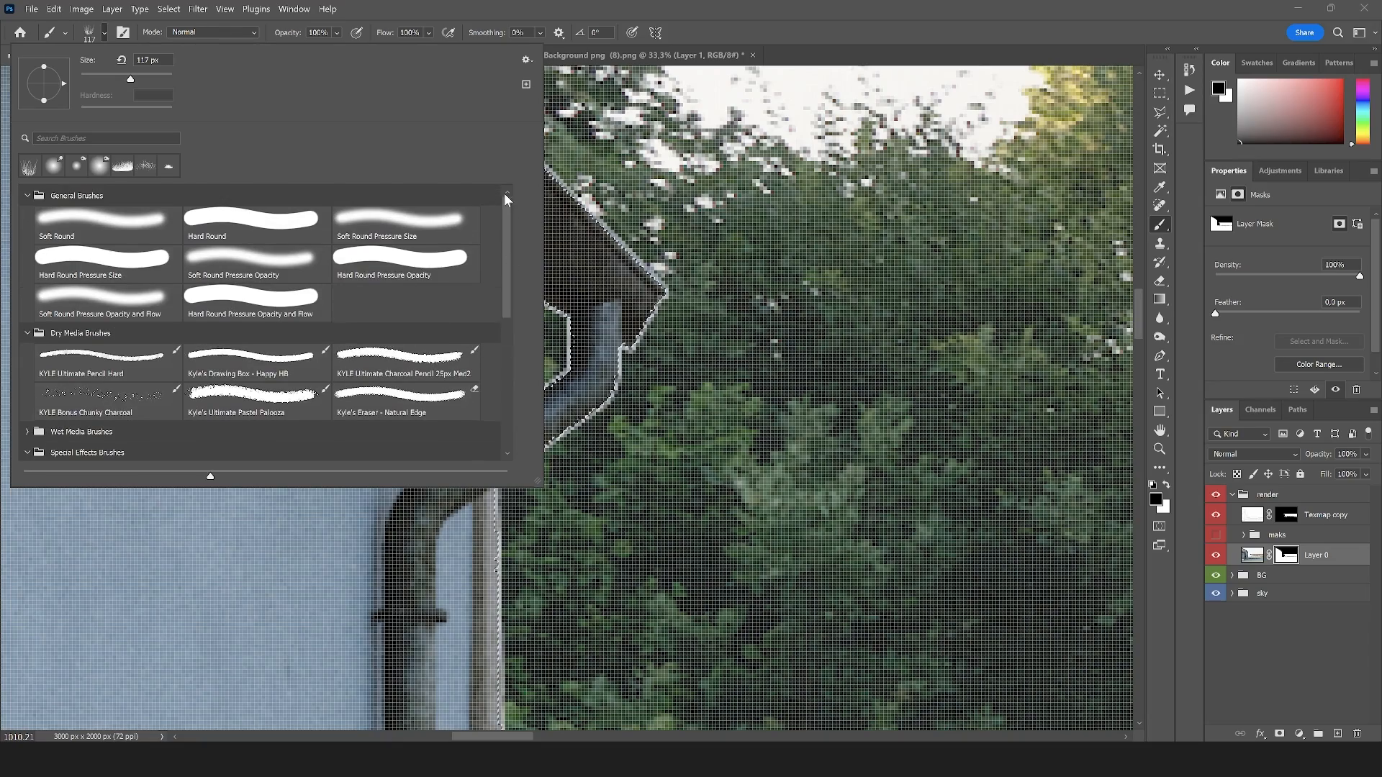
left_click(87, 217)
left_click(834, 8)
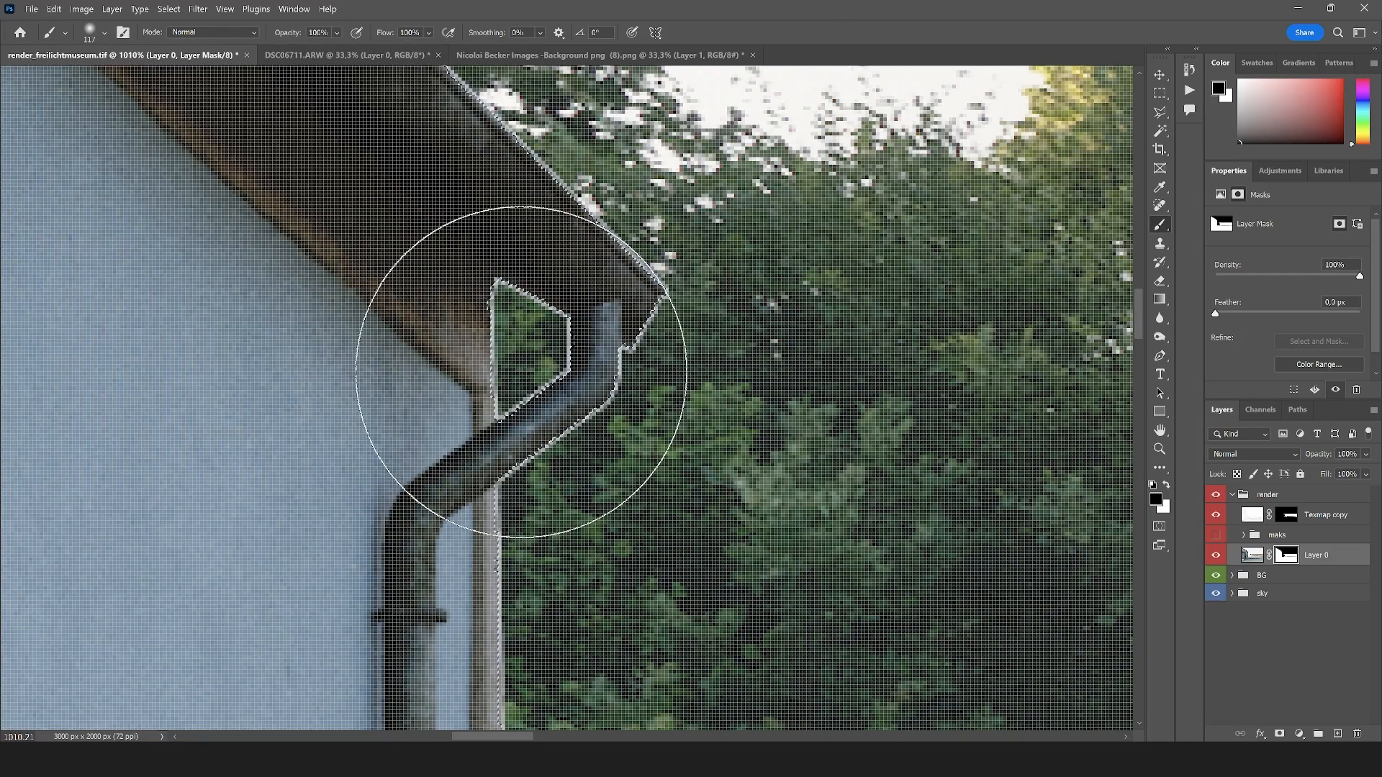
Paint black on Layer 0's mask along the old building's wall, downpipe and roof edge to remove the thin fringe against the trees
scroll(581, 303, "down", 4)
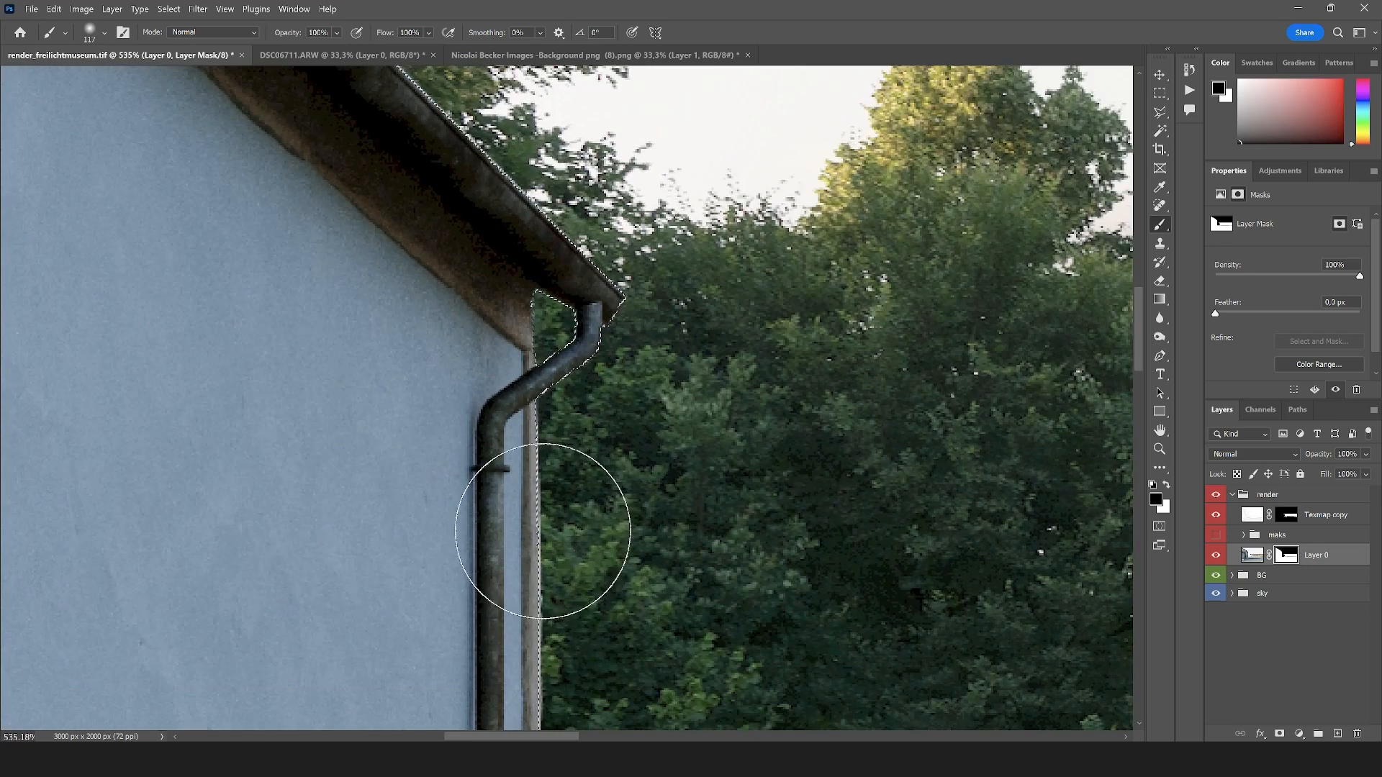
mouse_move(580, 538)
left_mouse_down()
mouse_move(562, 281)
mouse_move(546, 524)
left_mouse_up()
left_click_drag(671, 559, 650, 317)
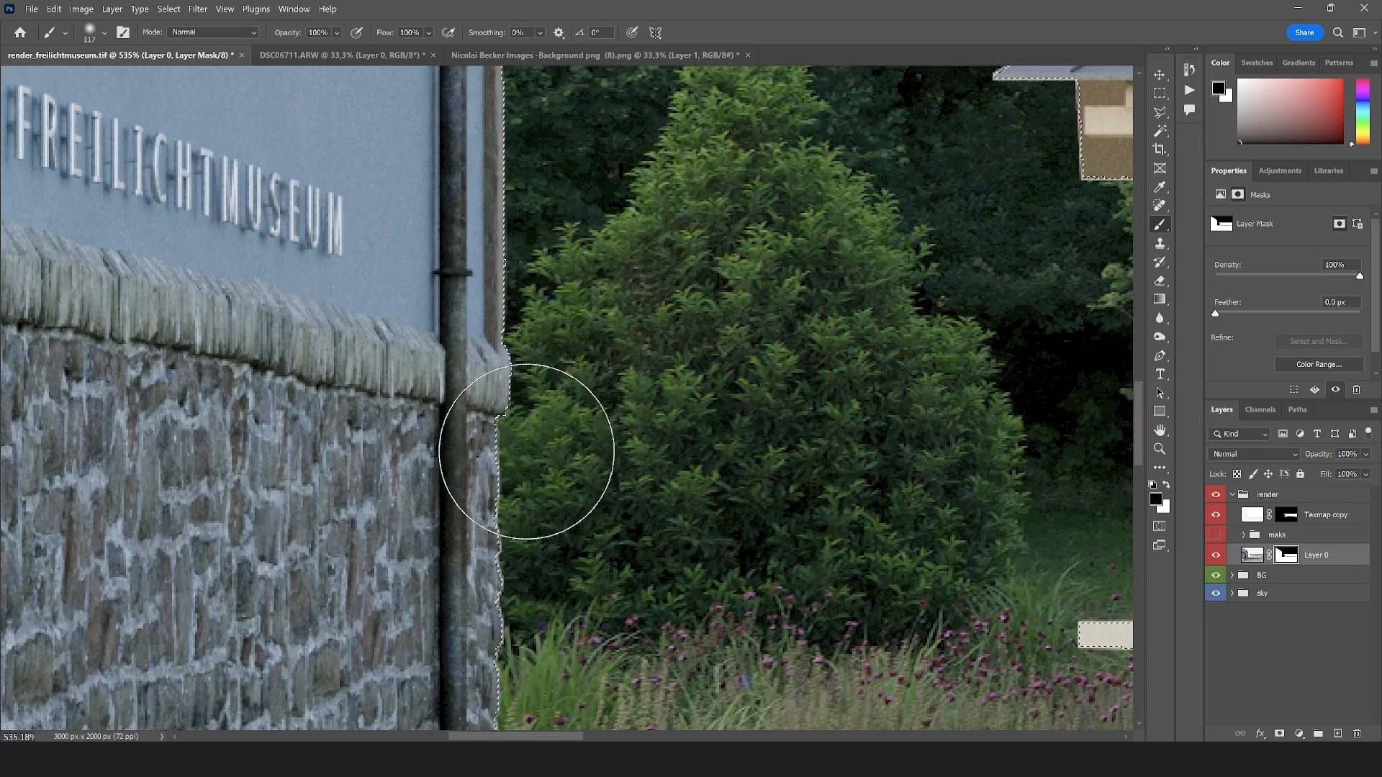
mouse_move(528, 451)
left_mouse_down()
mouse_move(528, 558)
mouse_move(559, 382)
left_mouse_up()
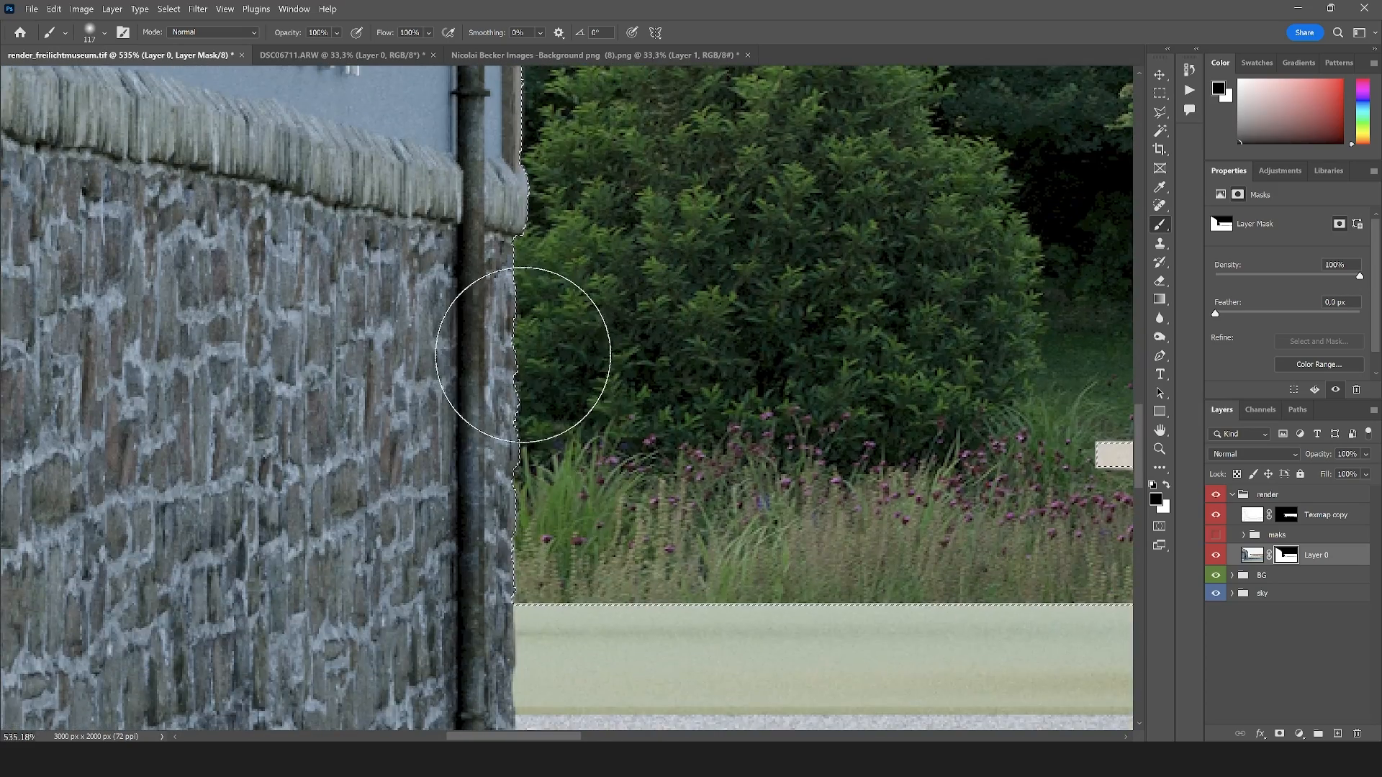
scroll(536, 353, "down", 5)
scroll(556, 170, "up", 2)
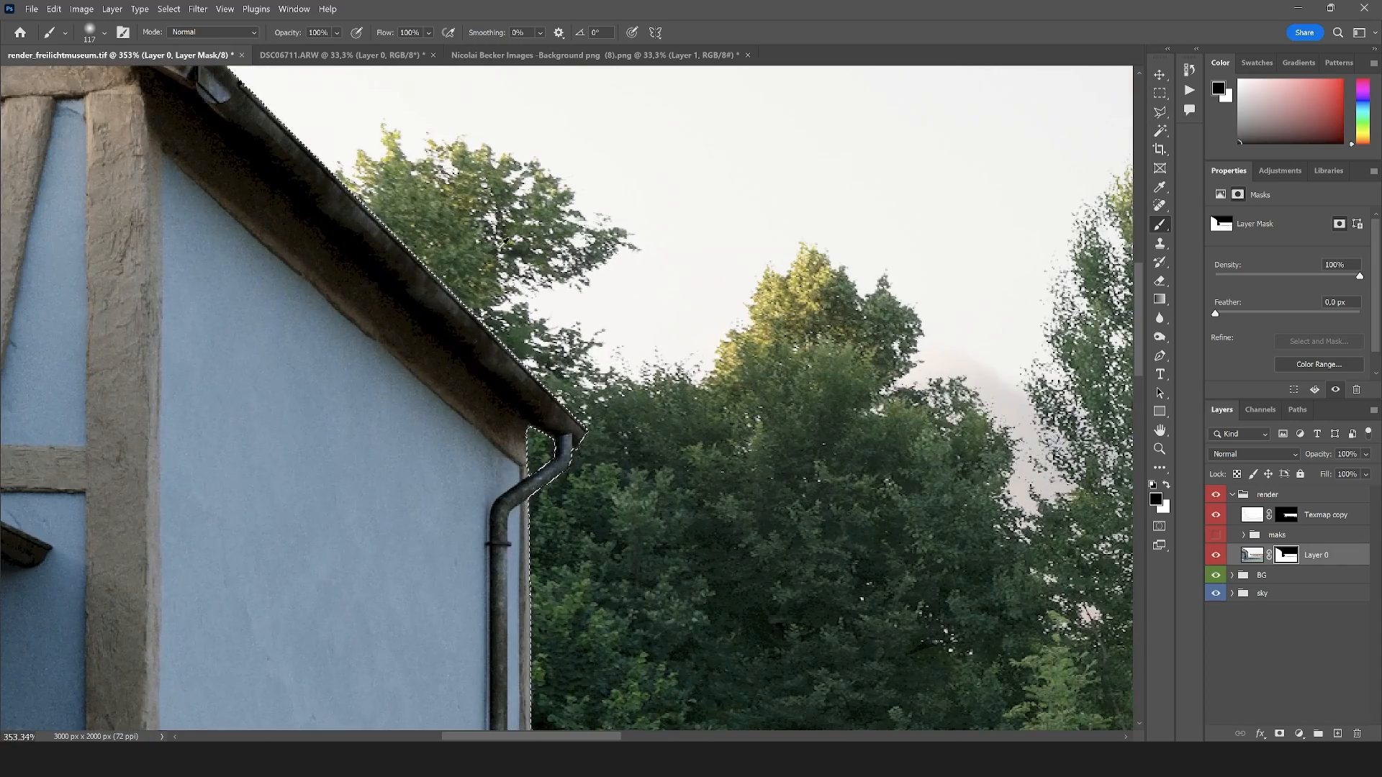
scroll(452, 282, "down", 3)
scroll(452, 283, "up", 1)
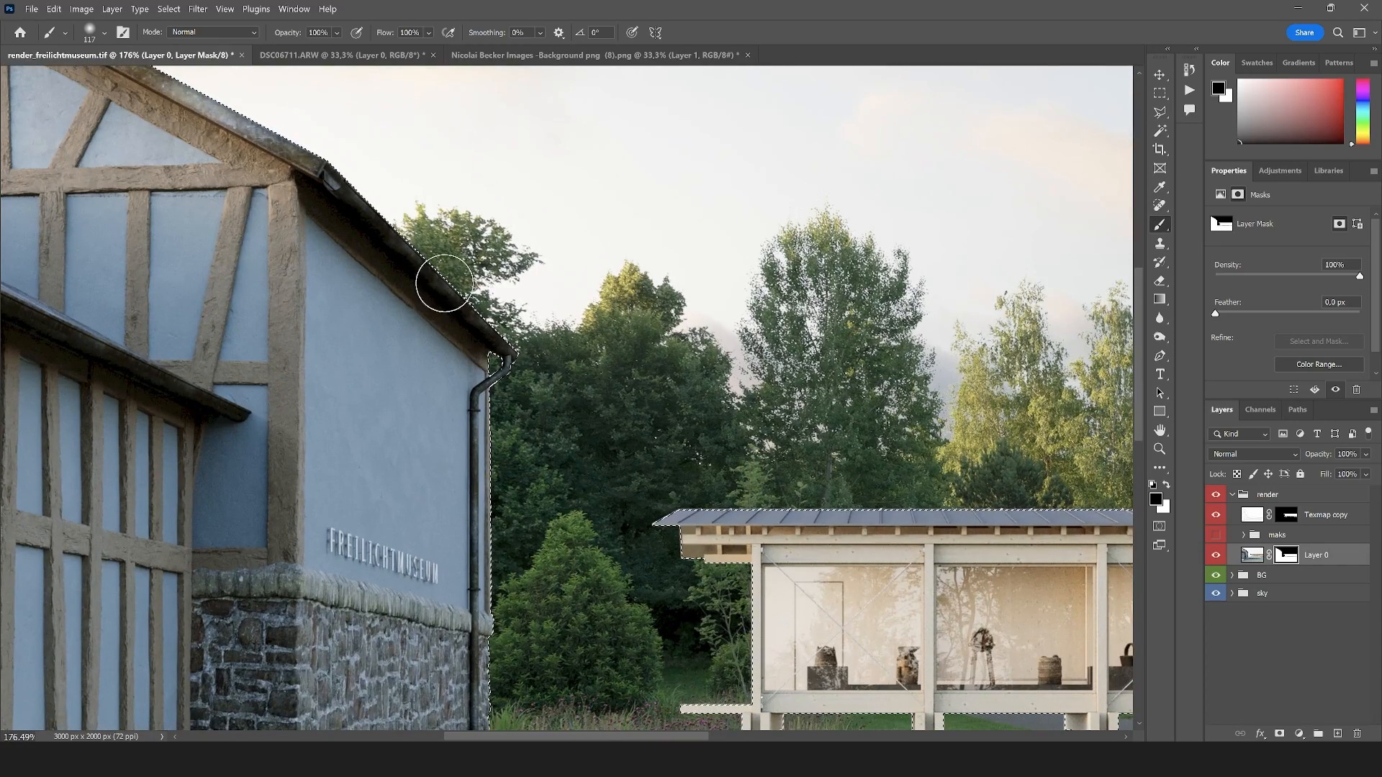
Mask out the thin fringe around the pavilion's roof, posts and deck on Layer 0's mask, and deselect
scroll(692, 496, "up", 6)
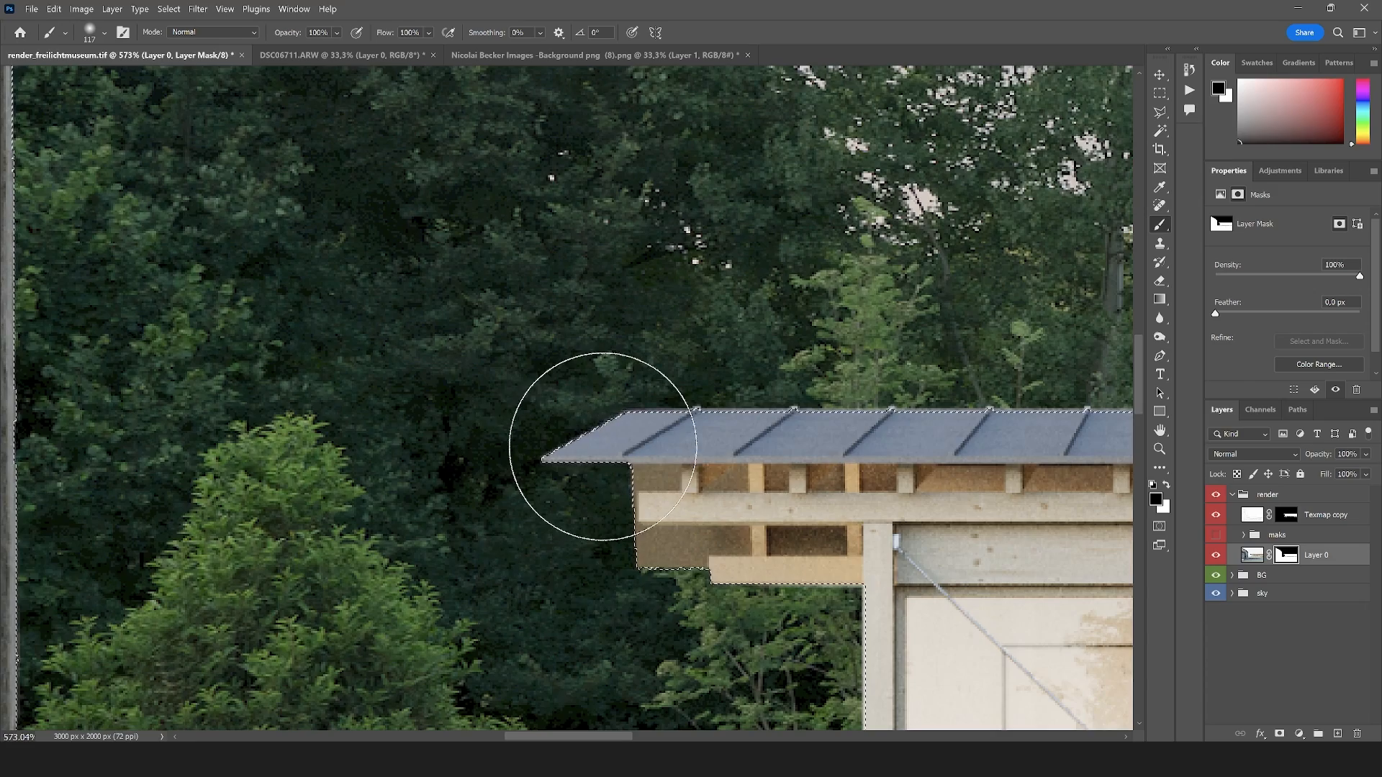
mouse_move(569, 493)
left_mouse_down()
mouse_move(557, 336)
mouse_move(525, 239)
left_mouse_up()
left_click_drag(690, 532, 605, 312)
left_click_drag(531, 580, 473, 411)
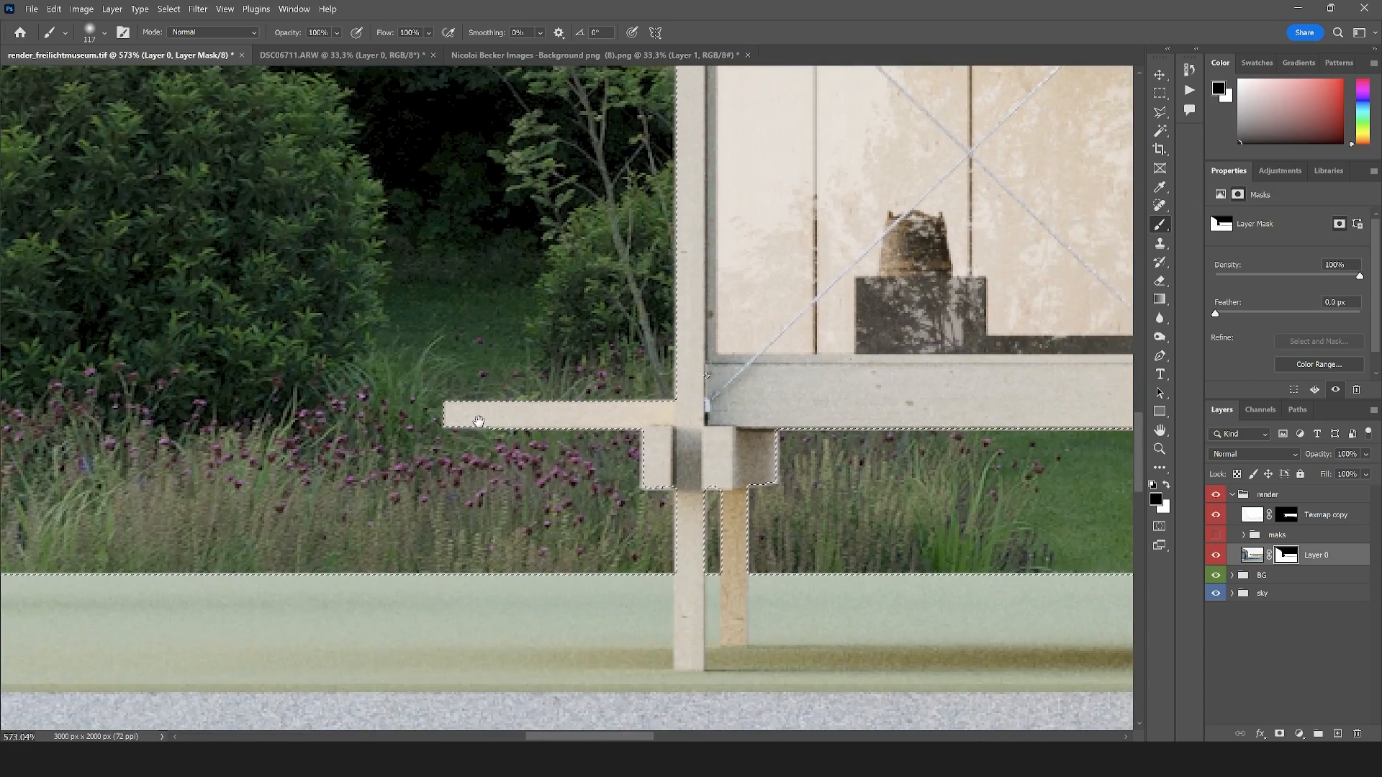
scroll(353, 440, "down", 6)
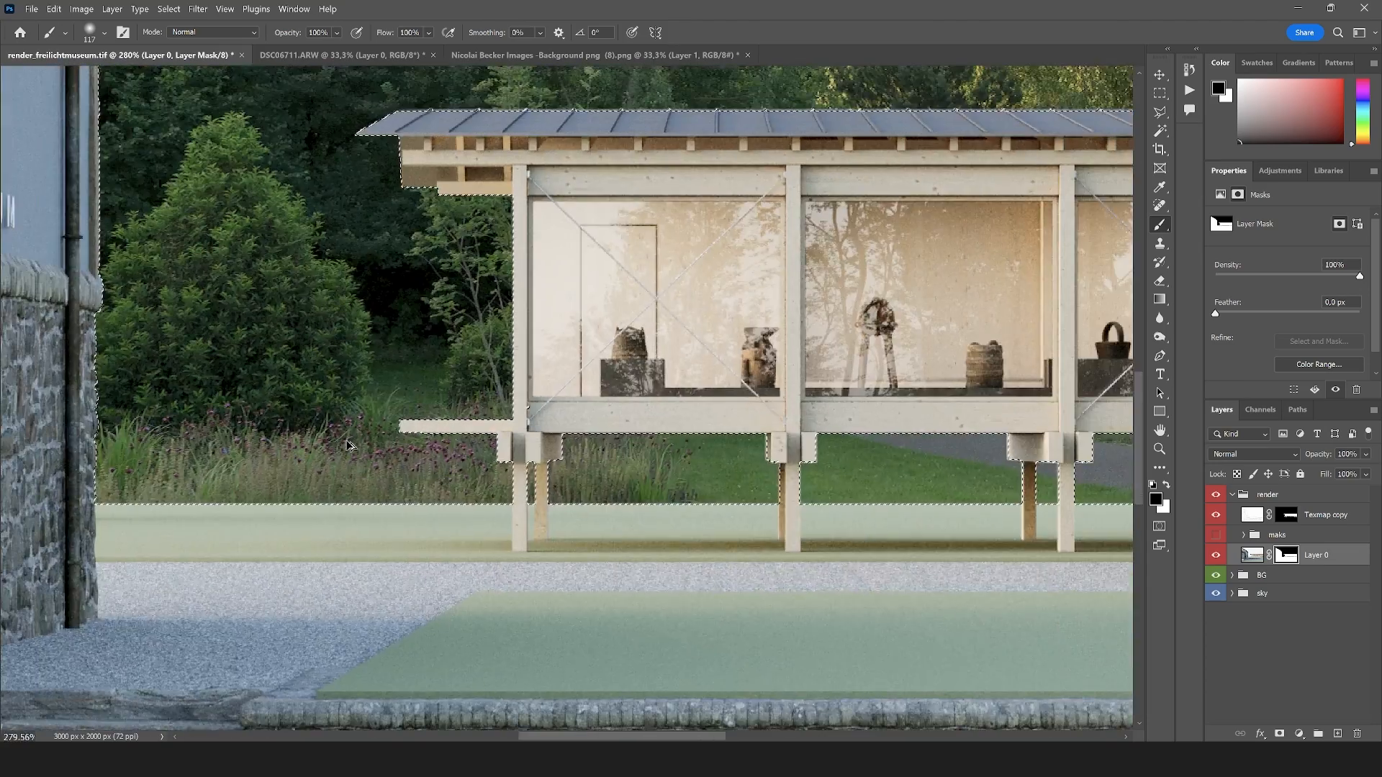
left_click_drag(904, 450, 582, 448)
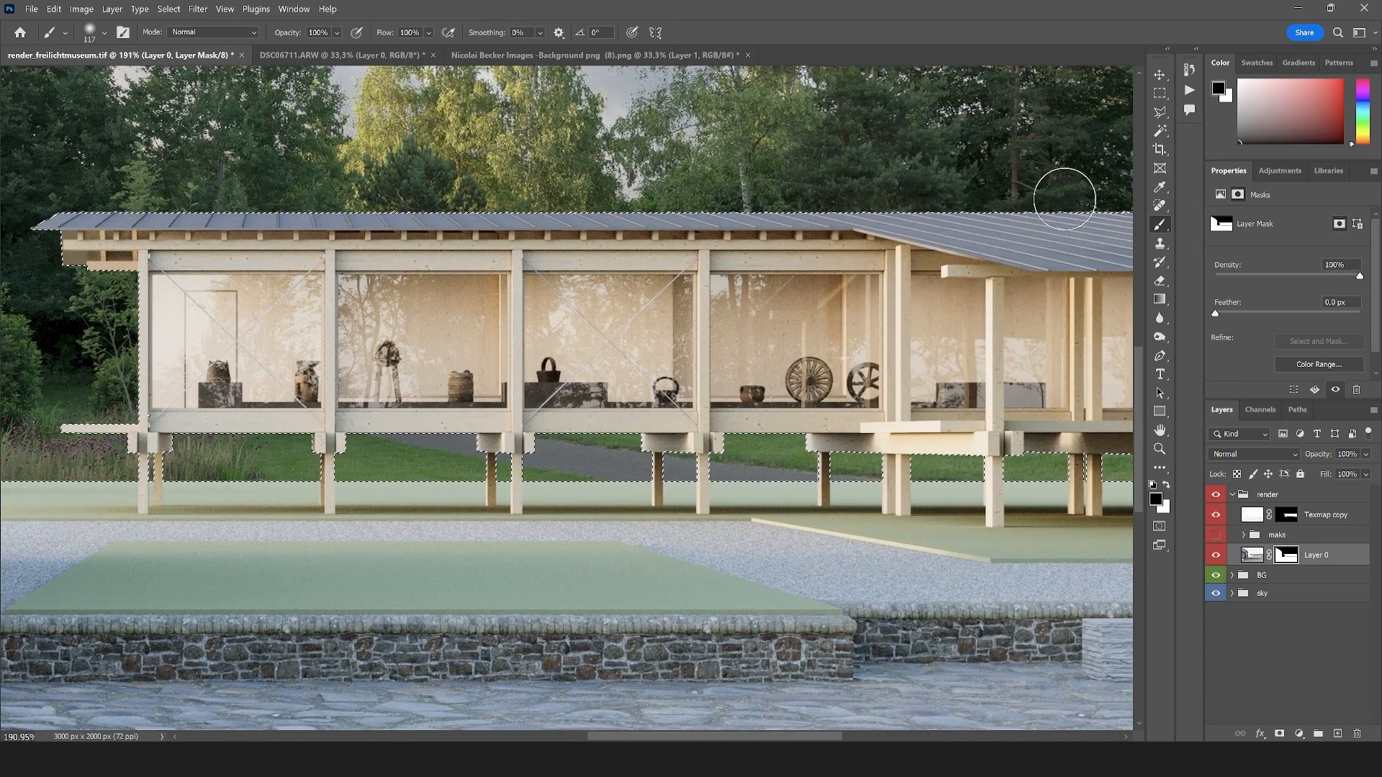
scroll(324, 228, "down", 3)
key("ctrl+d")
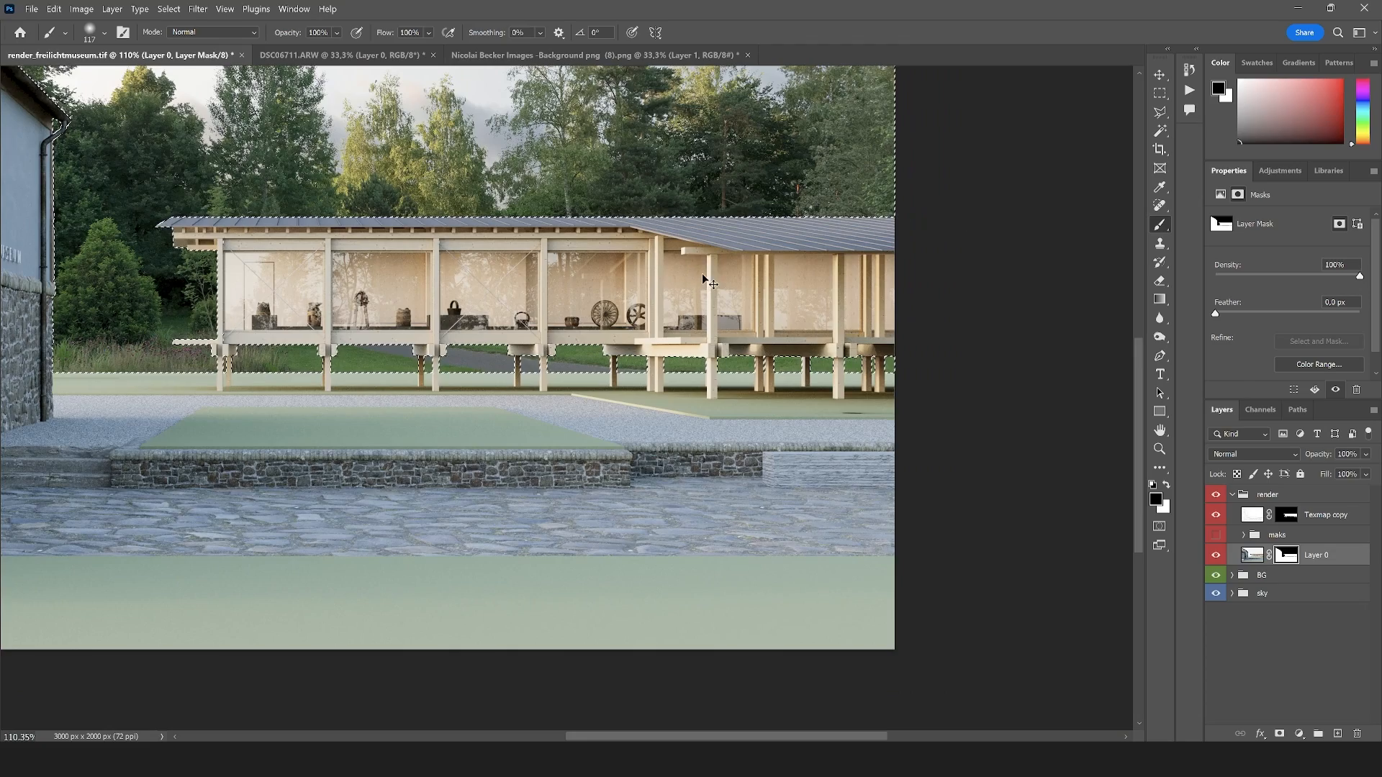
scroll(876, 403, "down", 4)
scroll(462, 327, "up", 8)
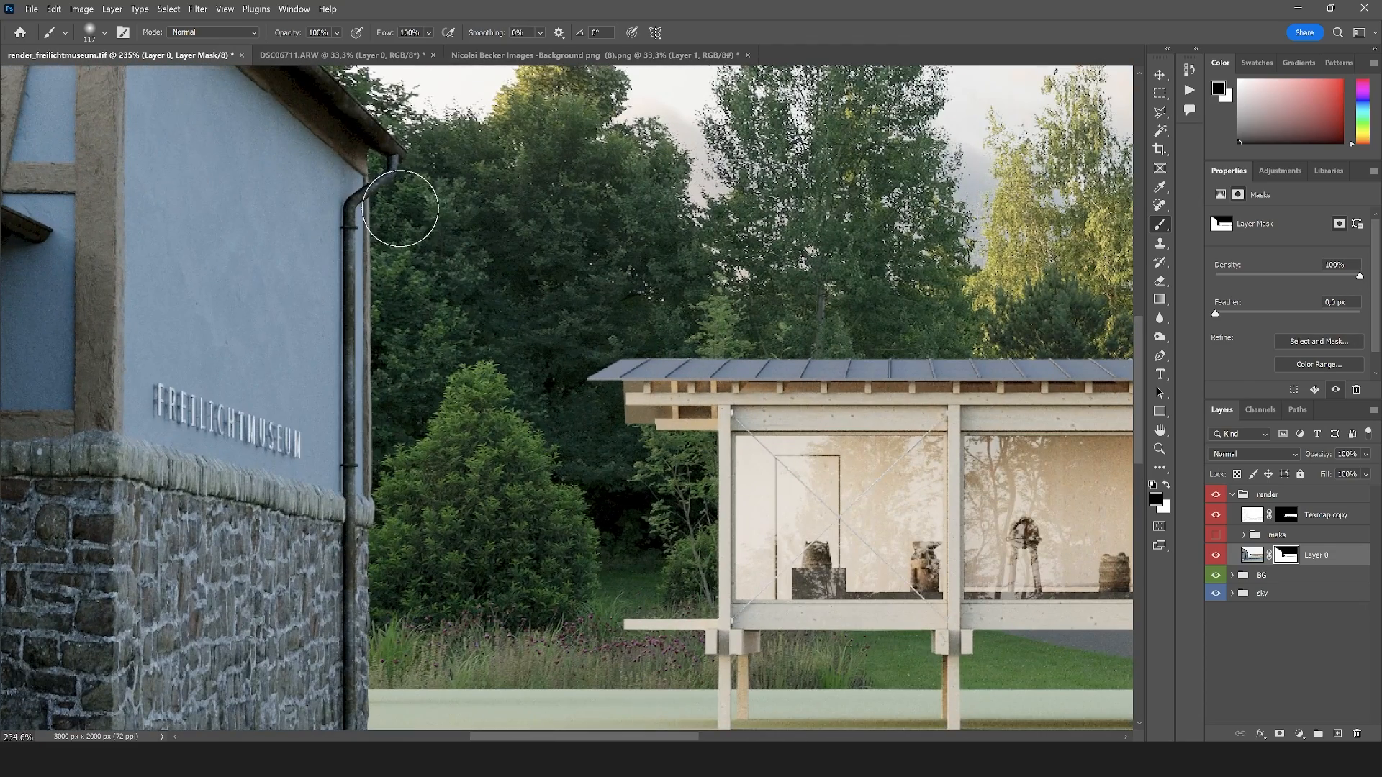
scroll(347, 420, "down", 6)
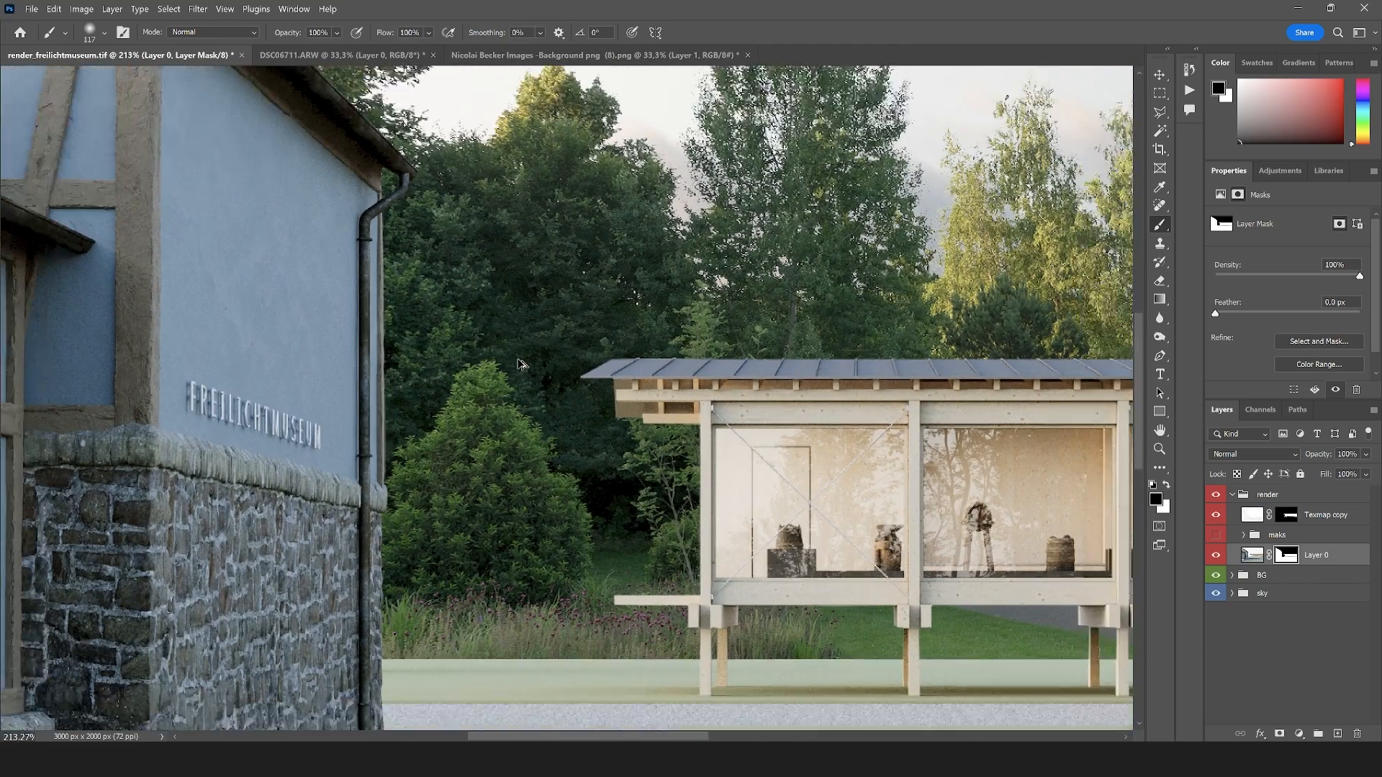
scroll(594, 294, "up", 3)
scroll(482, 389, "down", 1)
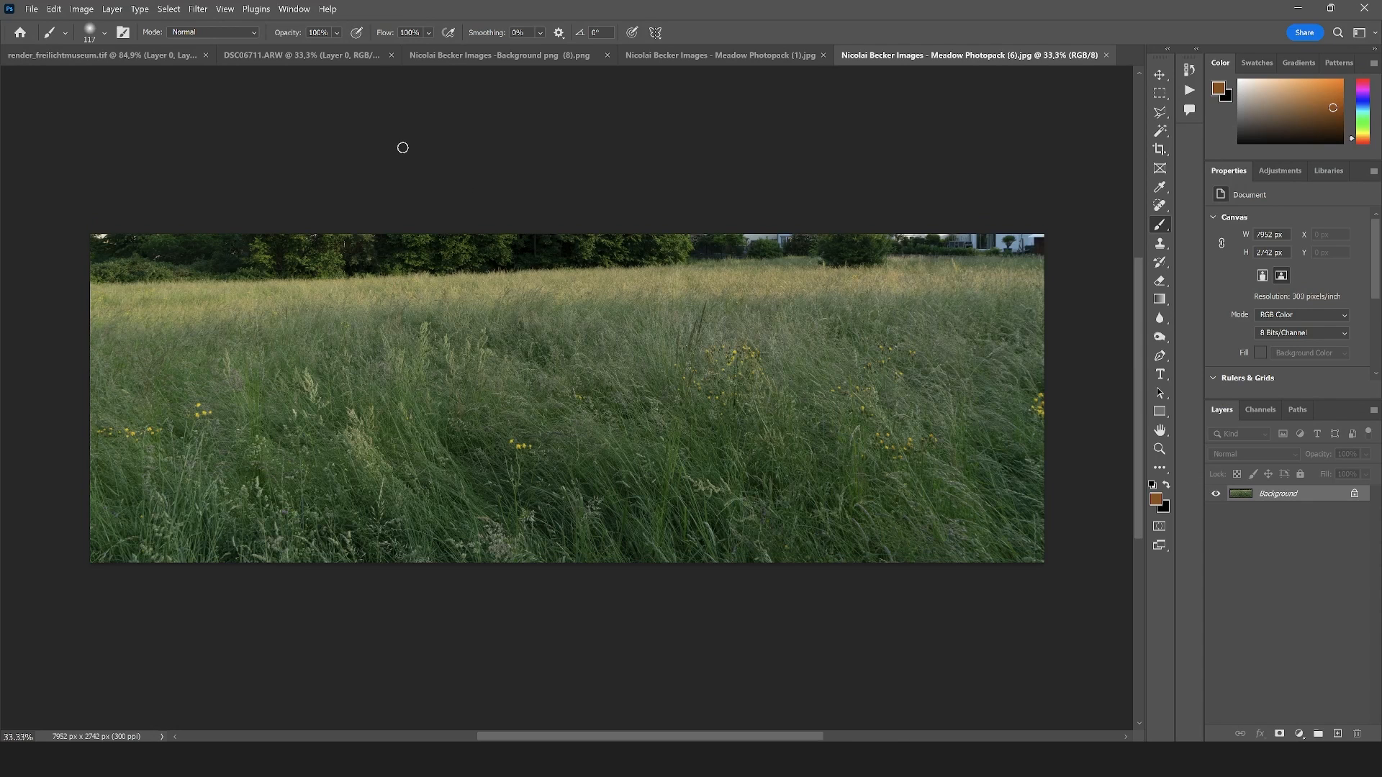
left_click(324, 56)
left_click(108, 55)
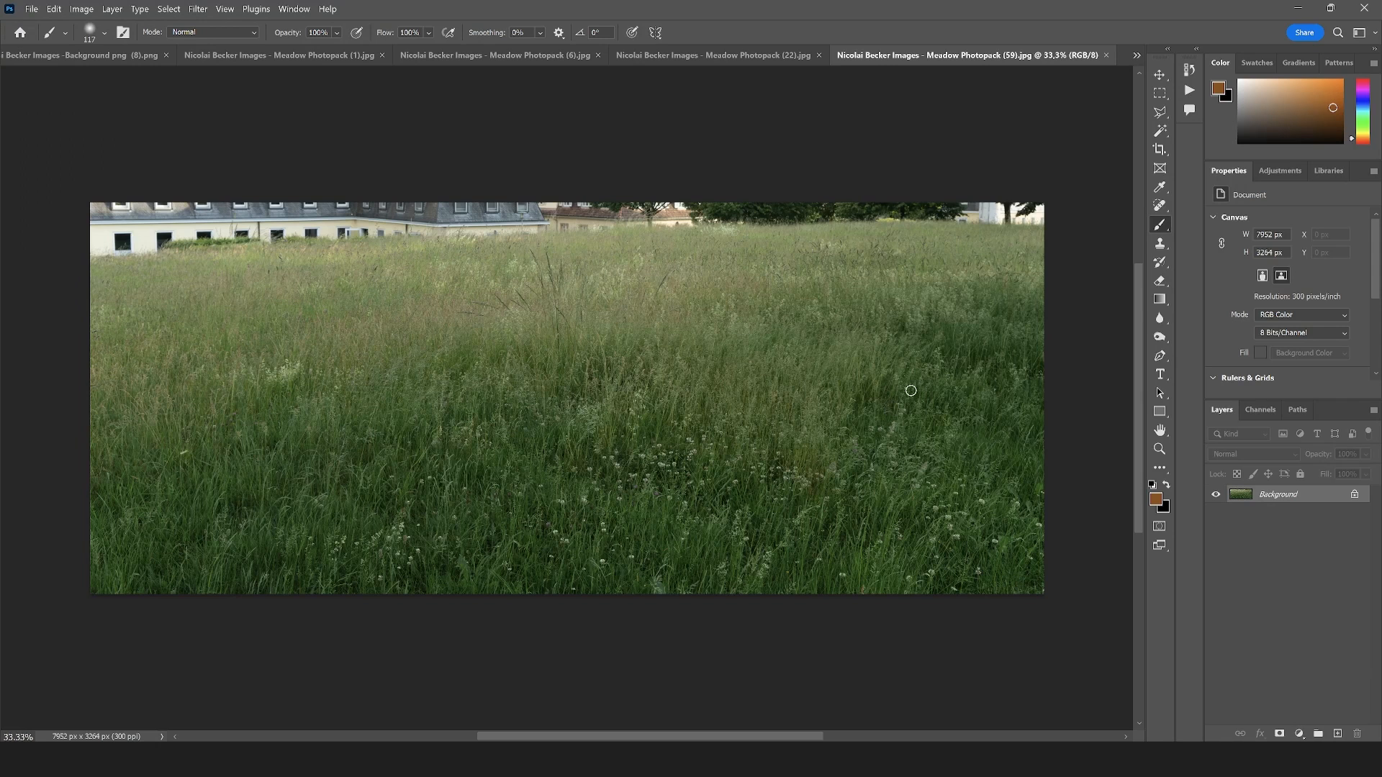
left_click(1160, 93)
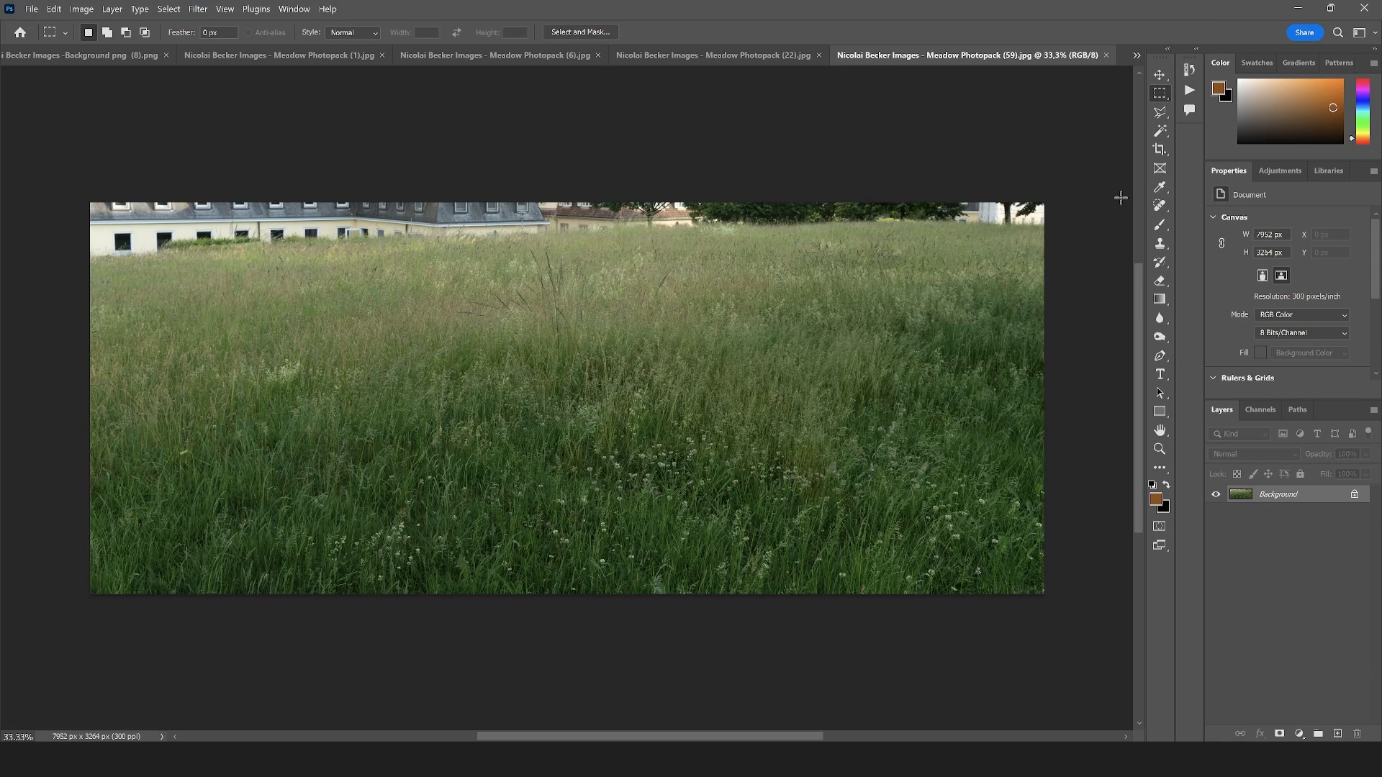
left_click_drag(1072, 456, 9, 214)
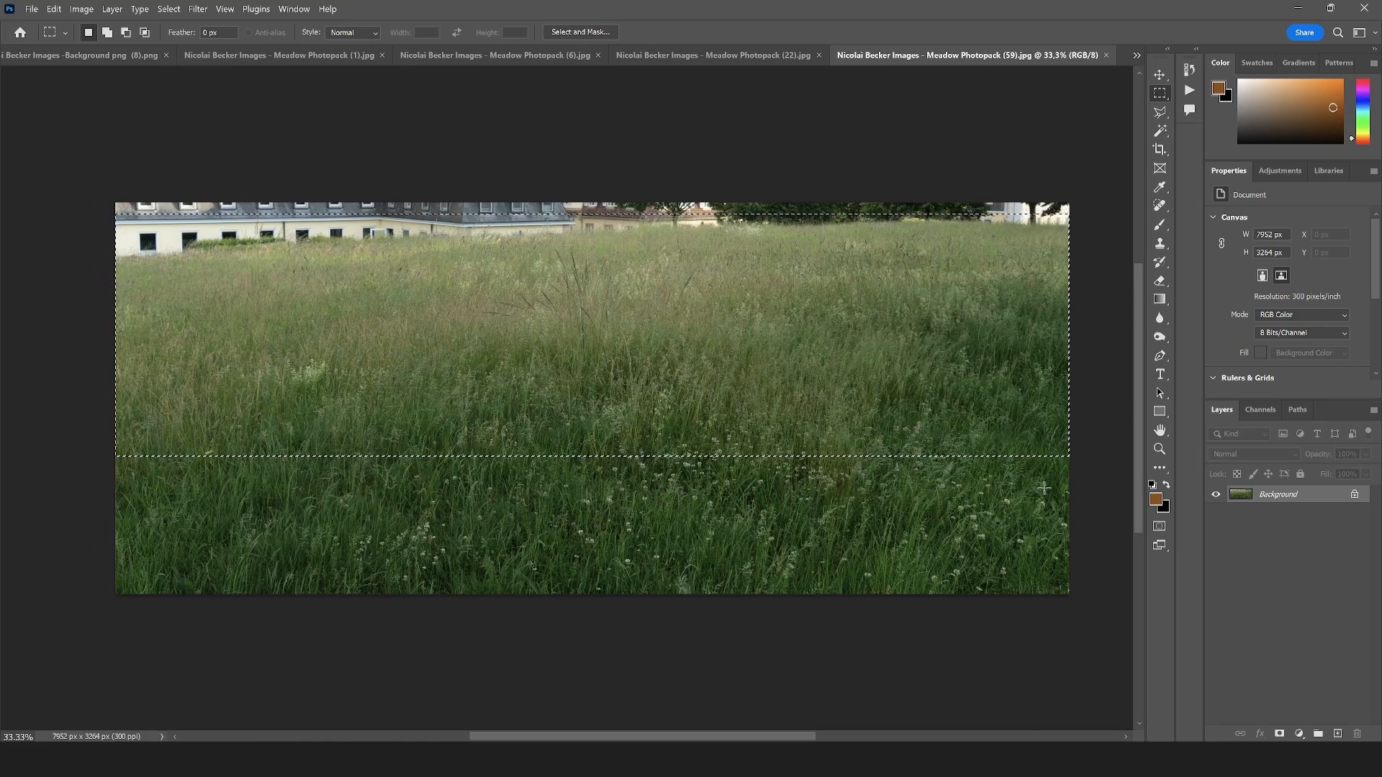
left_click(668, 468)
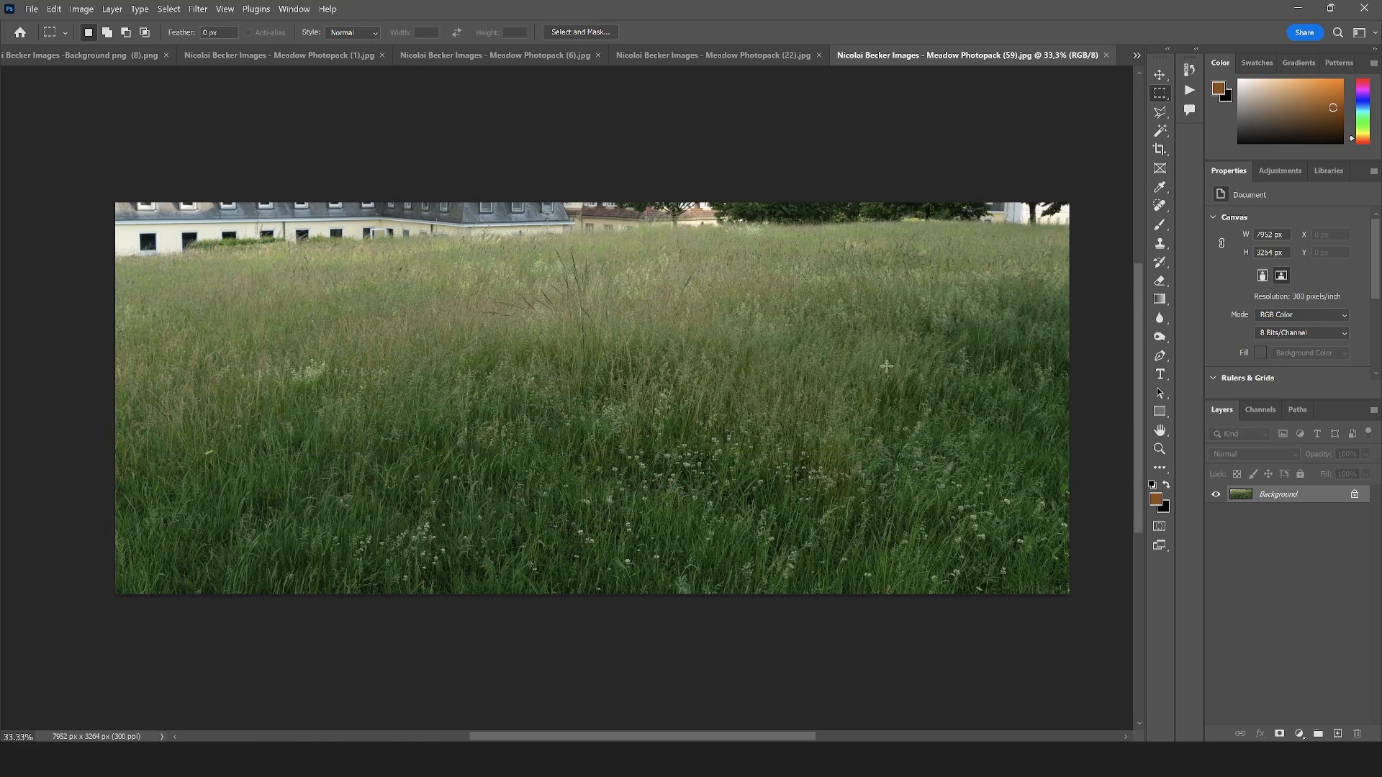
Remove the dark grass stalks left of the tall central clump in the Meadow Photopack (59) photo with the content-aware Spot Healing Brush
scroll(540, 309, "up", 4)
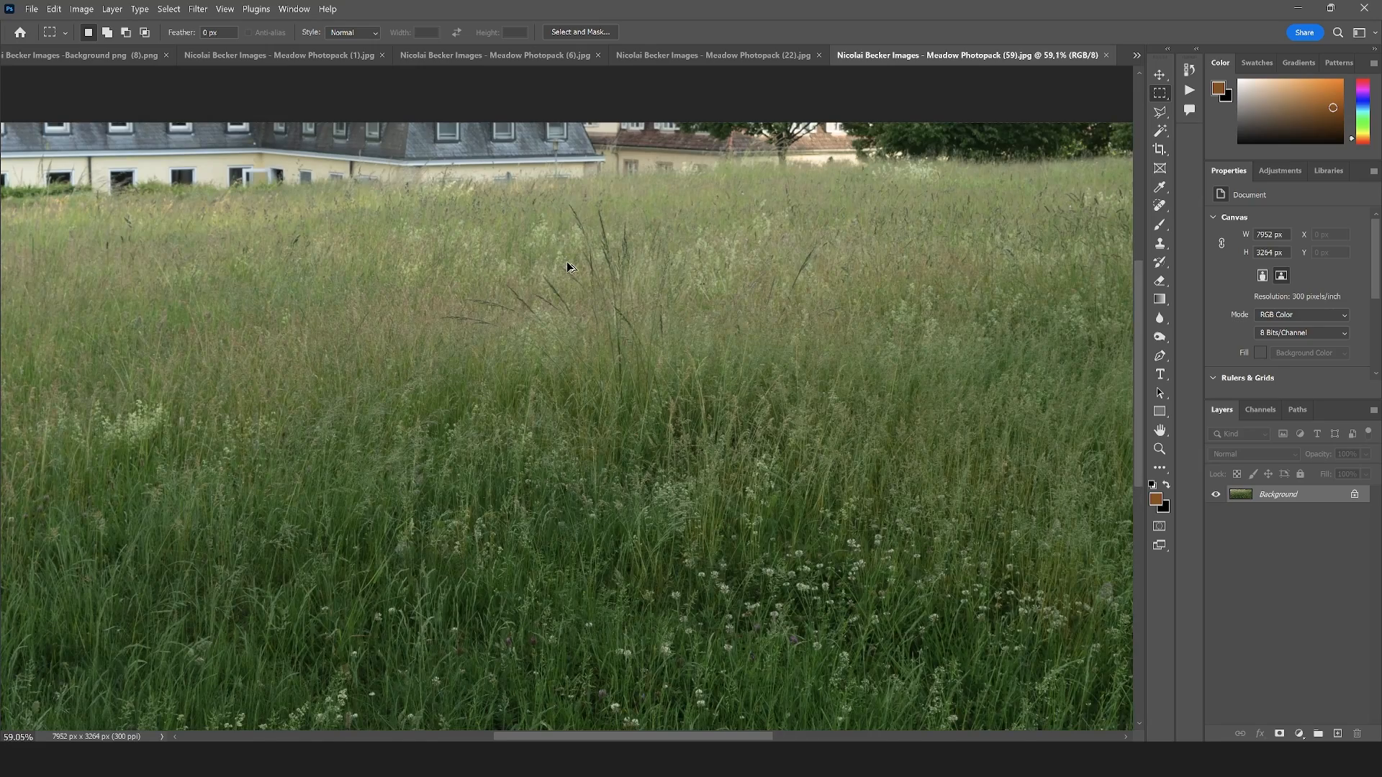
scroll(570, 264, "up", 10)
scroll(553, 338, "down", 5)
scroll(591, 325, "up", 3)
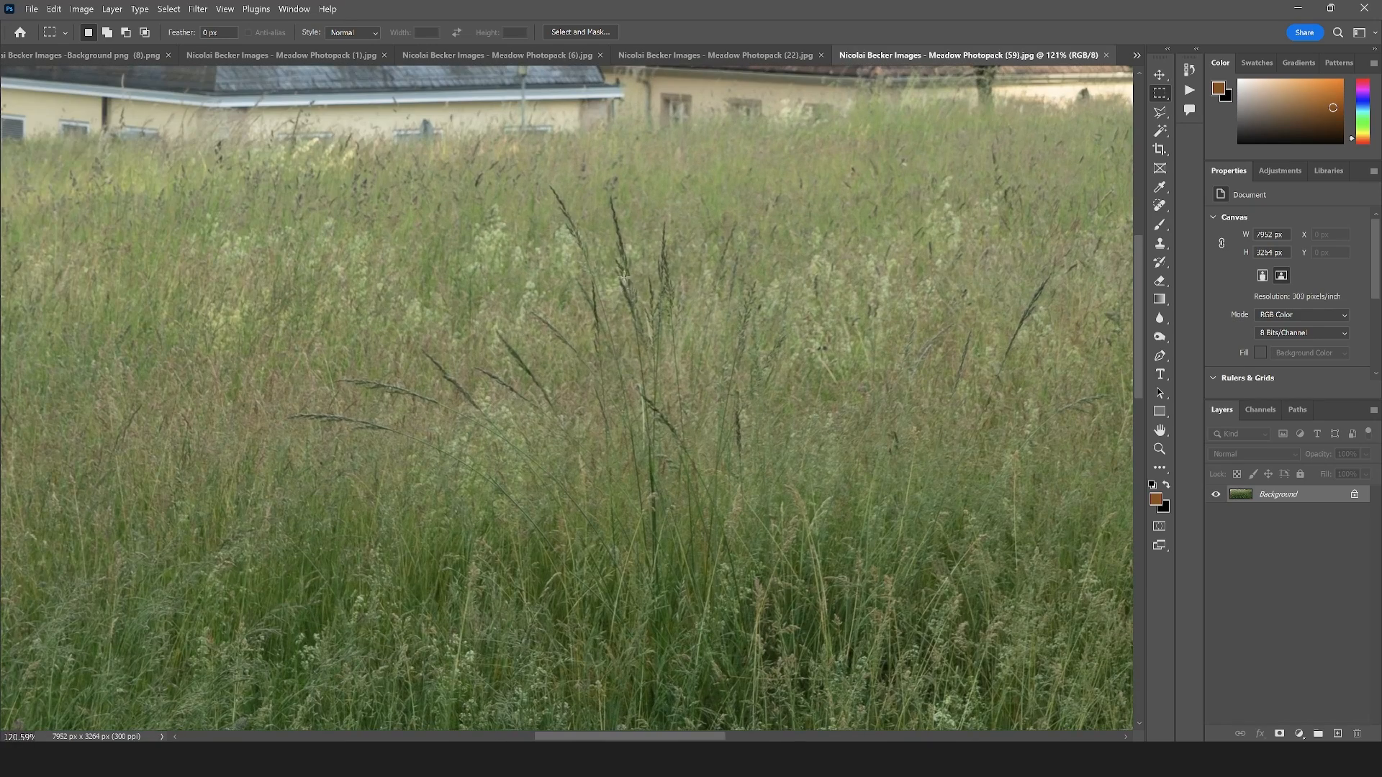
scroll(611, 393, "down", 4)
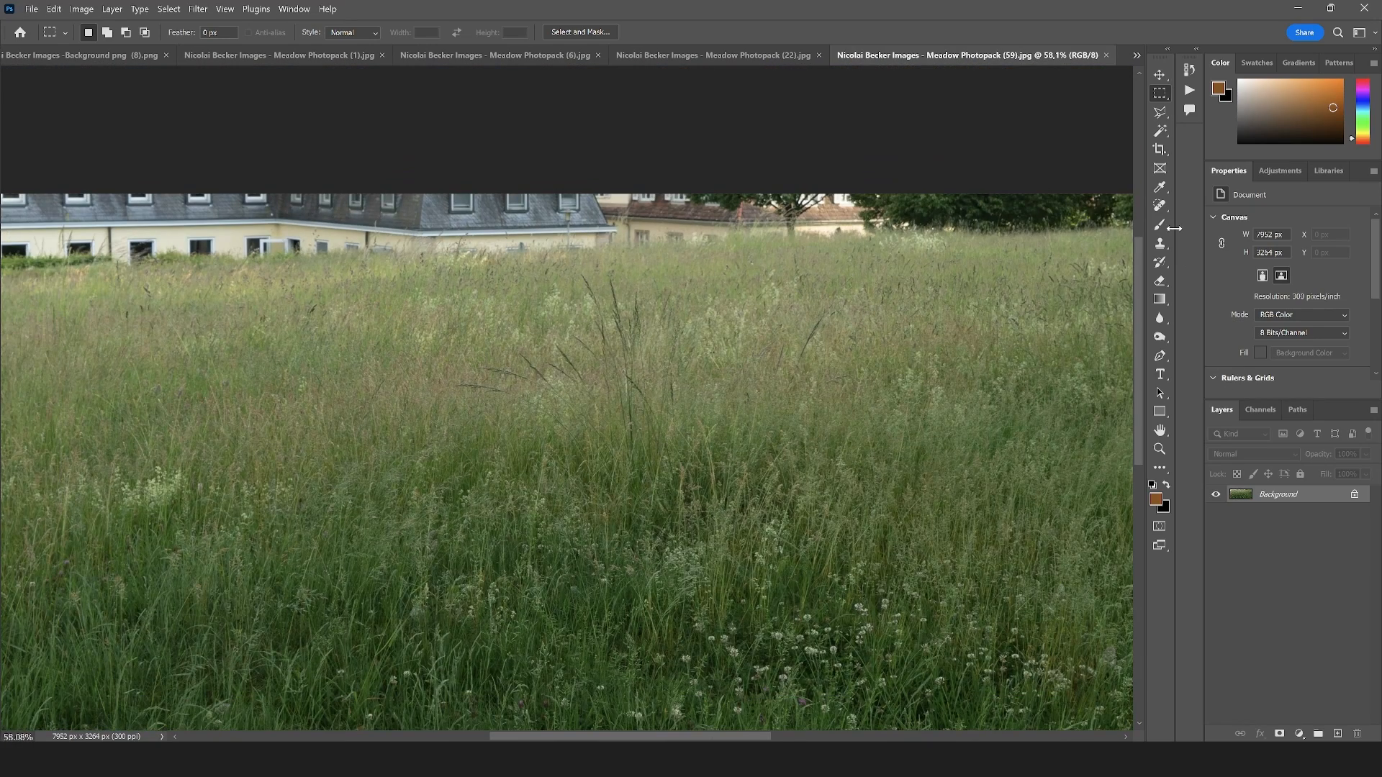
left_click(1159, 208)
right_click(1159, 210)
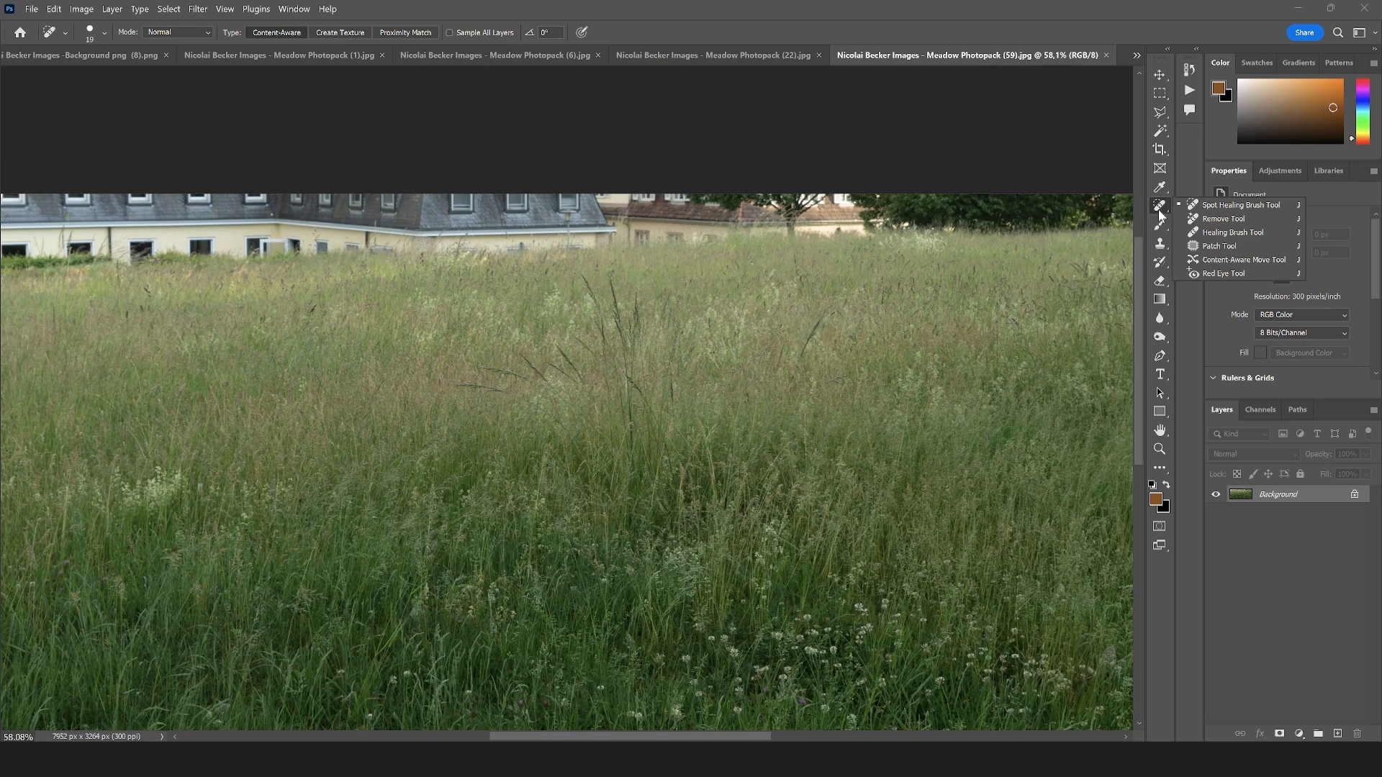
left_click(1203, 208)
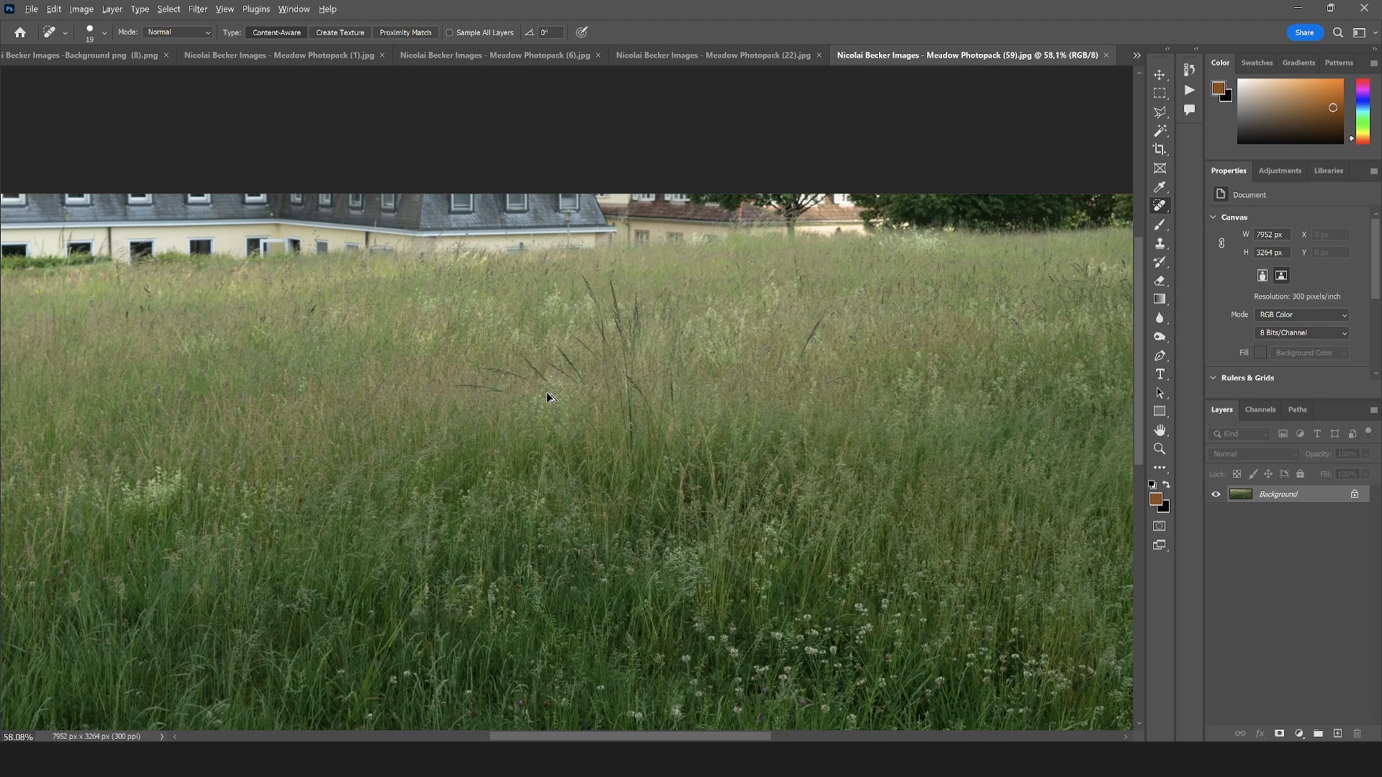
scroll(547, 397, "up", 4)
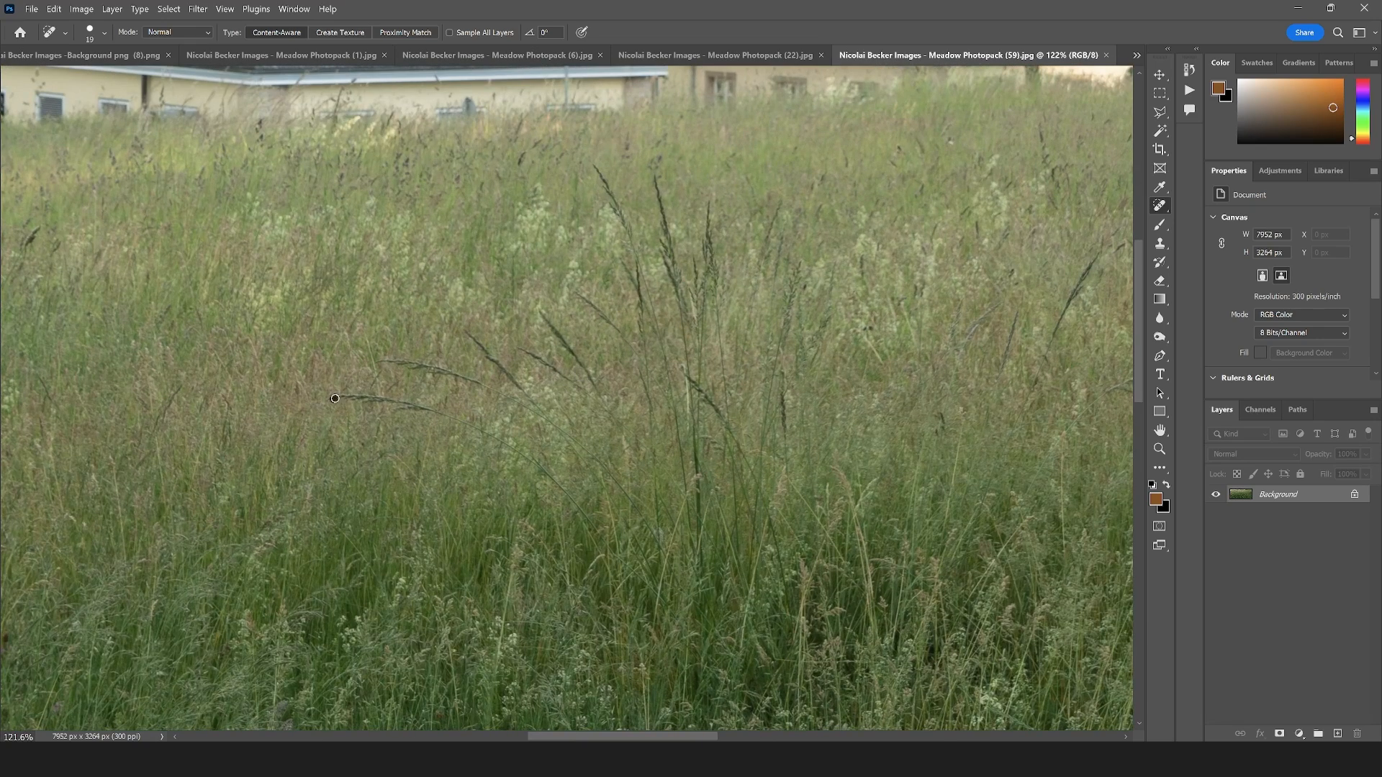
left_click_drag(435, 411, 437, 412)
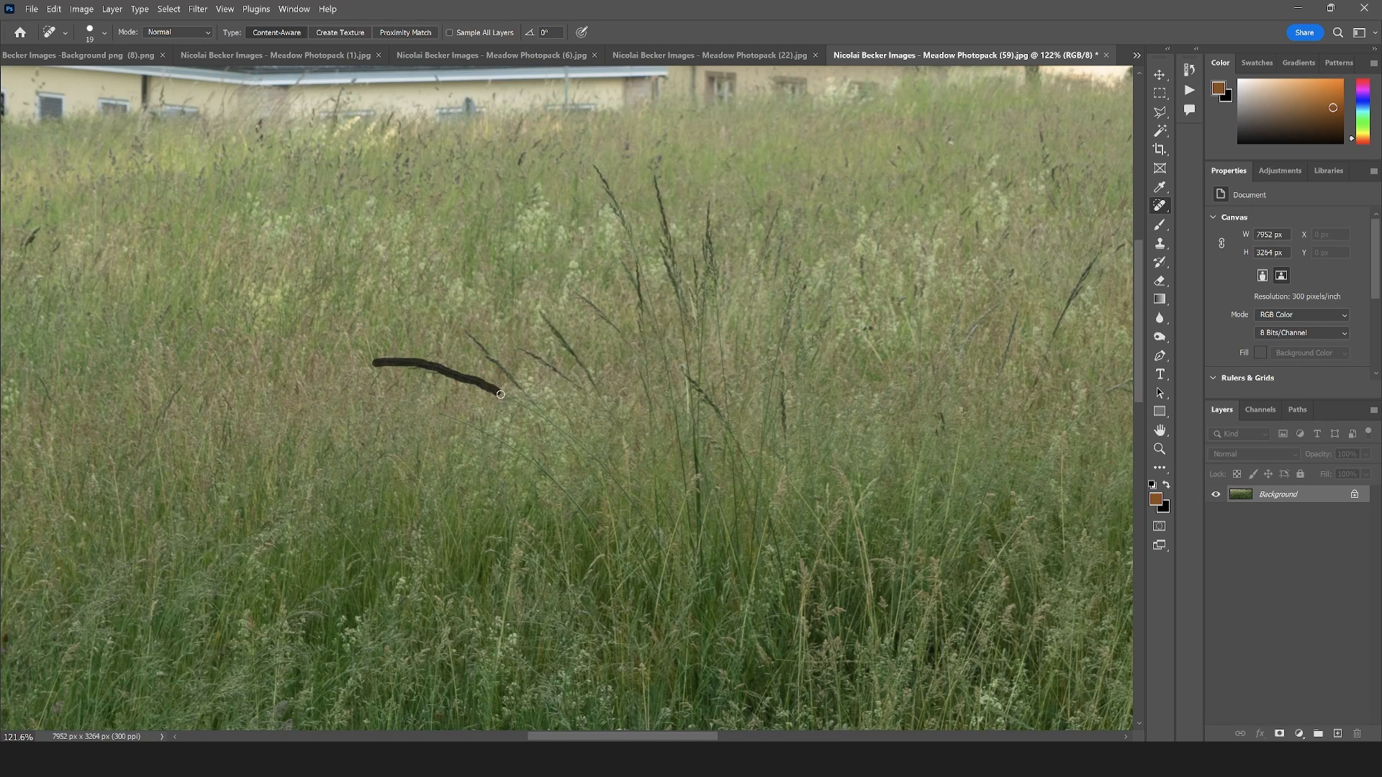
left_click_drag(534, 413, 534, 414)
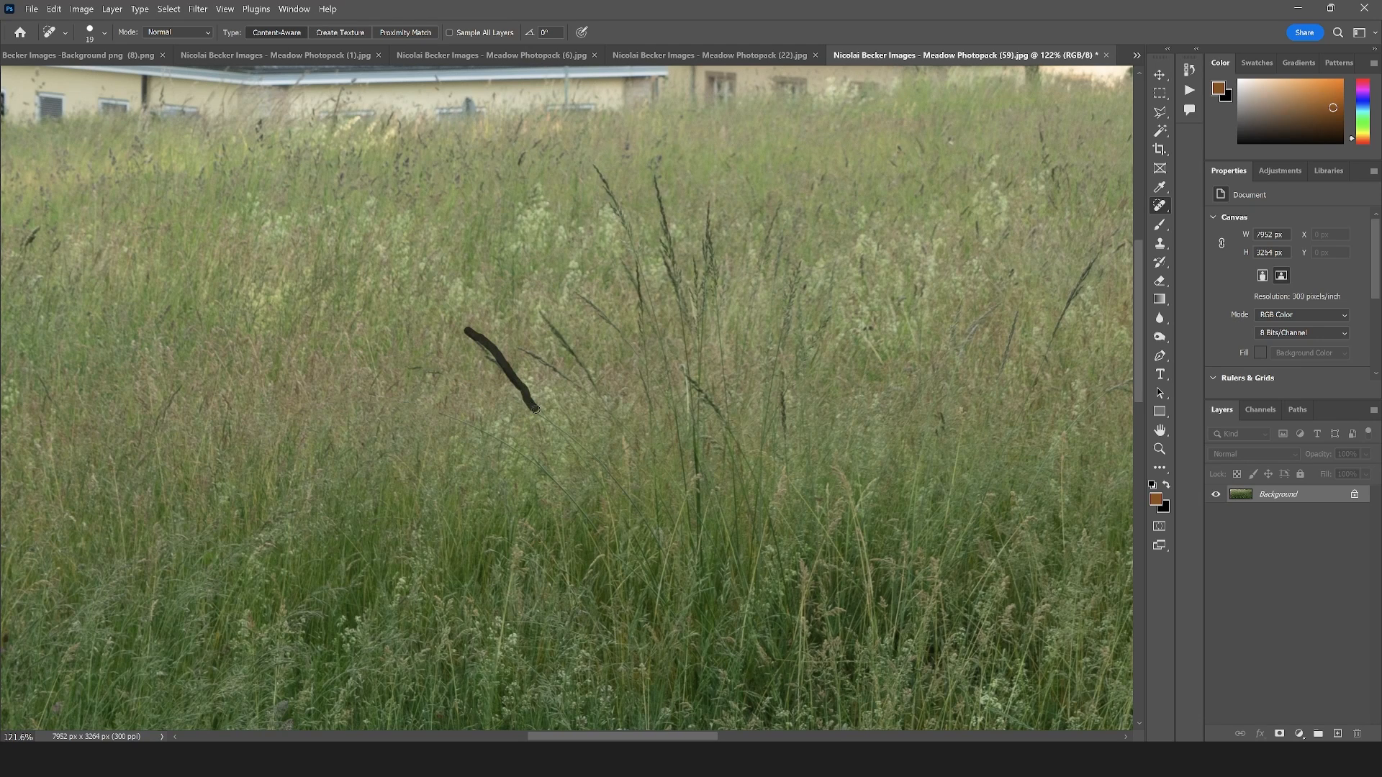
left_click_drag(542, 379, 572, 370)
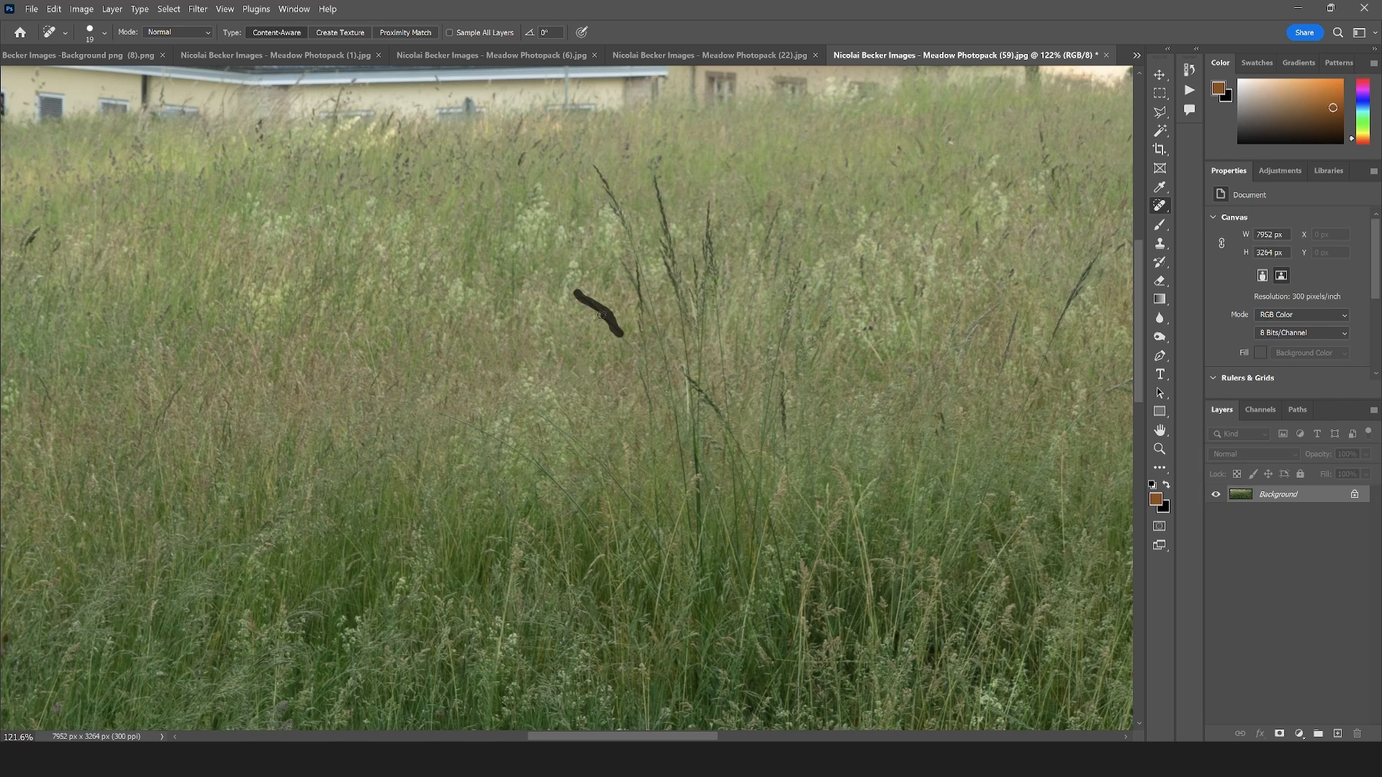
left_click_drag(649, 409, 649, 430)
Enlarge the healing brush and remove the tall dark stalks of the central clump and the stray ones to its right
left_click(104, 32)
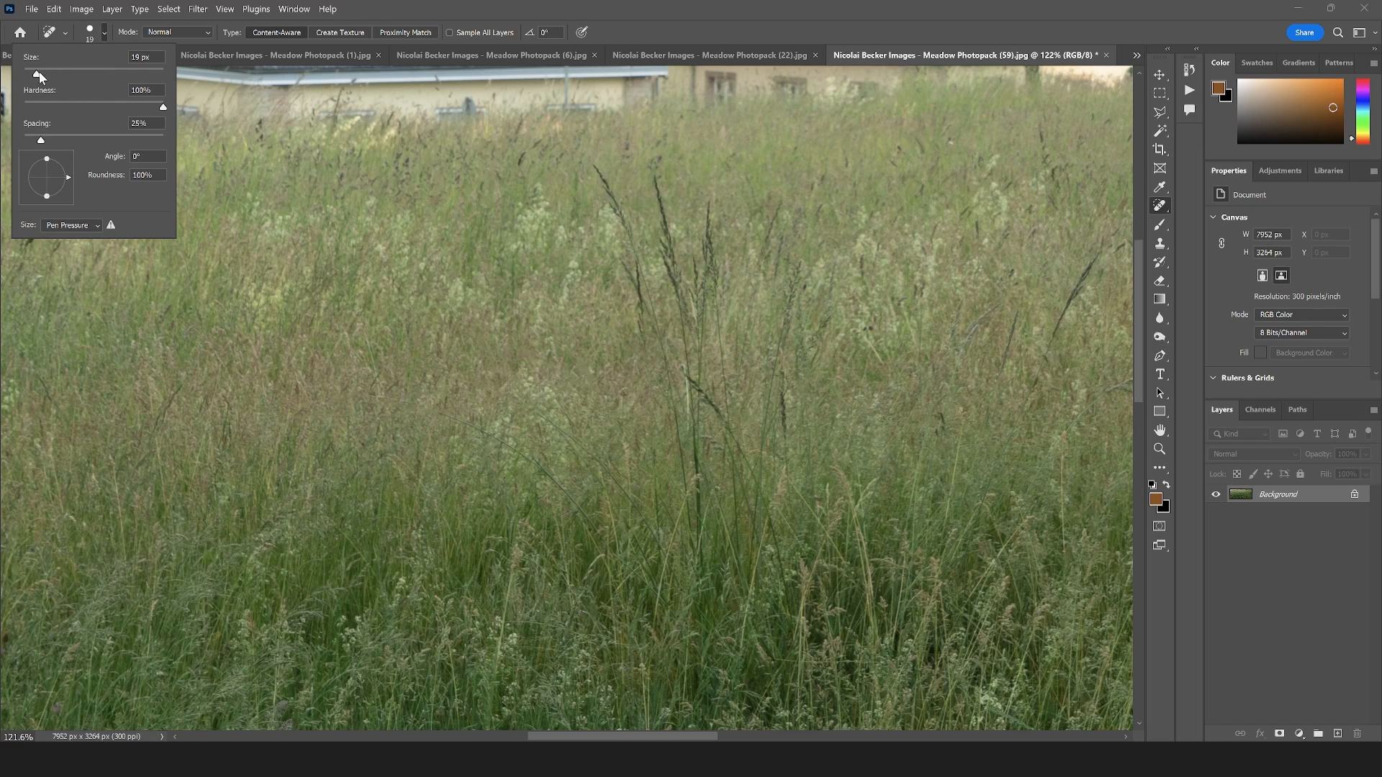
left_click_drag(593, 171, 606, 186)
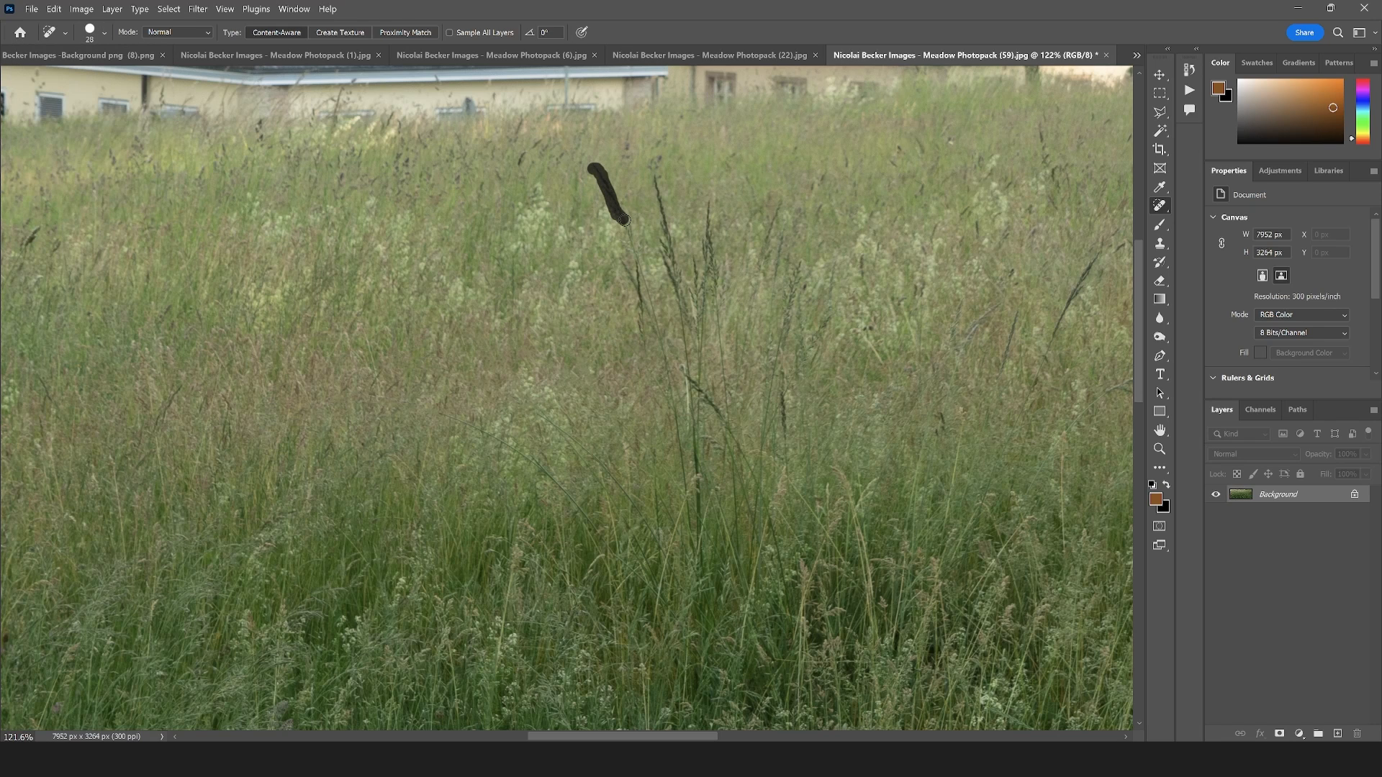
left_click_drag(643, 324, 644, 344)
left_click_drag(628, 273, 684, 461)
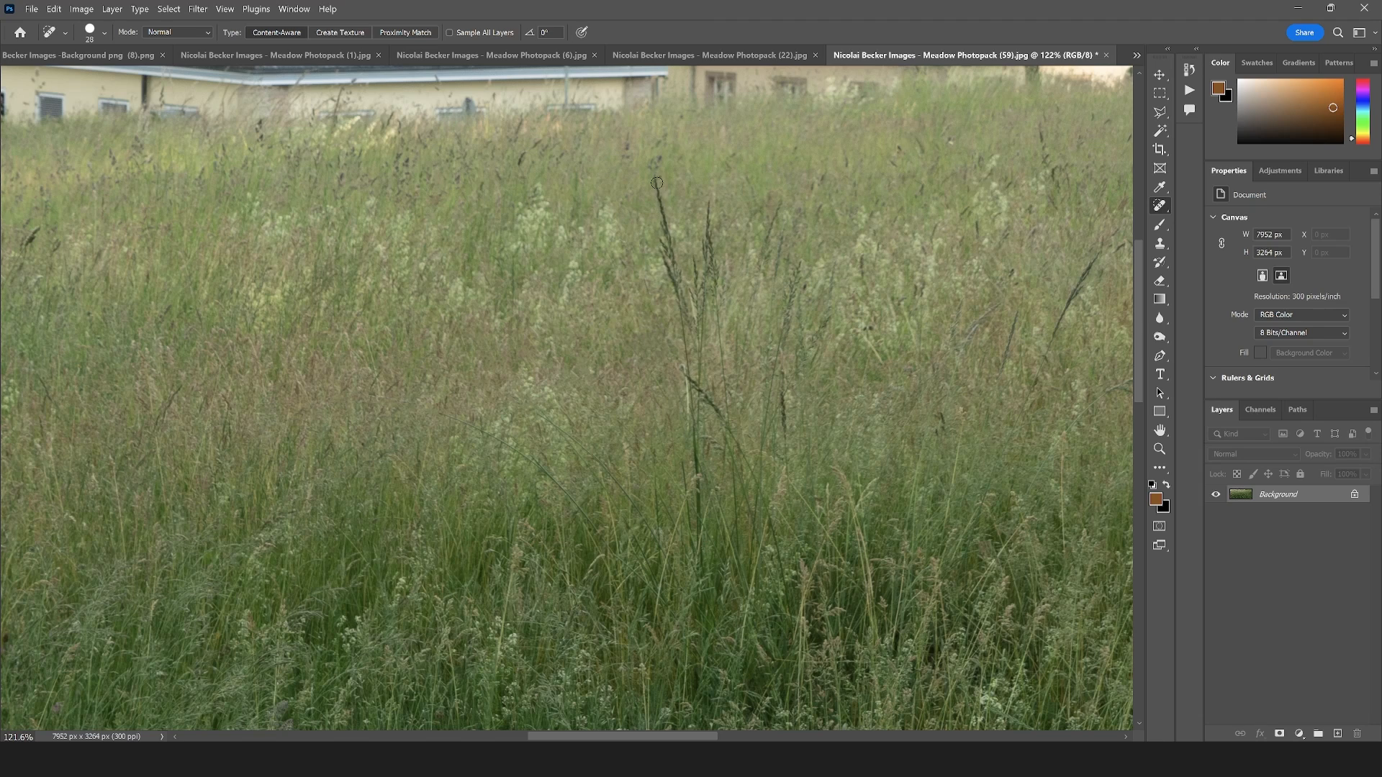
left_click_drag(657, 183, 697, 426)
mouse_move(694, 264)
left_mouse_down()
mouse_move(696, 407)
mouse_move(698, 324)
left_mouse_up()
left_click_drag(708, 208, 724, 423)
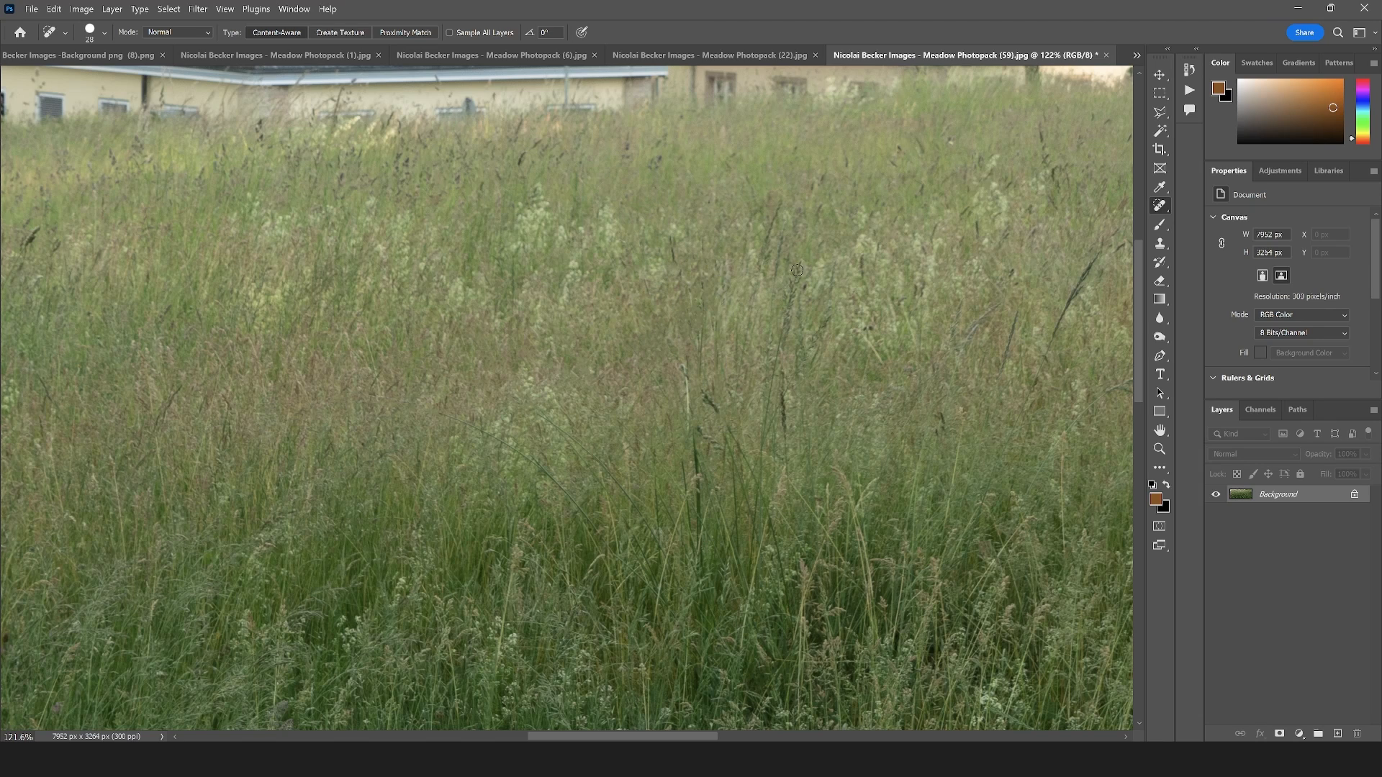
left_click_drag(797, 271, 768, 394)
left_click_drag(673, 244, 674, 259)
left_click_drag(1096, 259, 1030, 393)
mouse_move(1016, 313)
left_mouse_down()
mouse_move(1012, 348)
mouse_move(946, 361)
left_mouse_up()
Select the upper part of the meadow photo across its full width with the Rectangular Marquee
scroll(672, 352, "down", 7)
left_click(1159, 92)
left_click_drag(1123, 274, 120, 512)
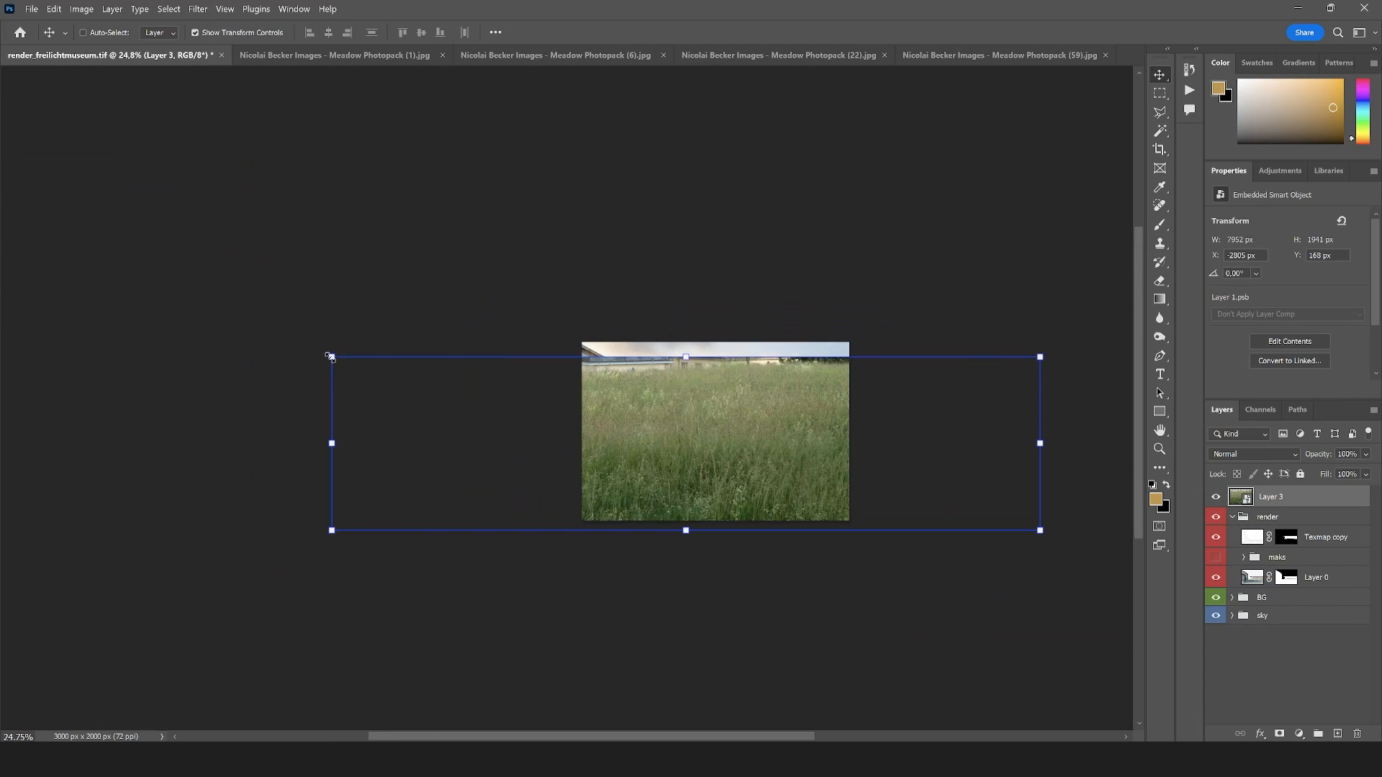
Place the meadow strip over the rendering's foreground, scaled to about 2763 × 675 px at X 474, Y 1149 px, and commit the transform
left_click_drag(330, 357, 793, 470)
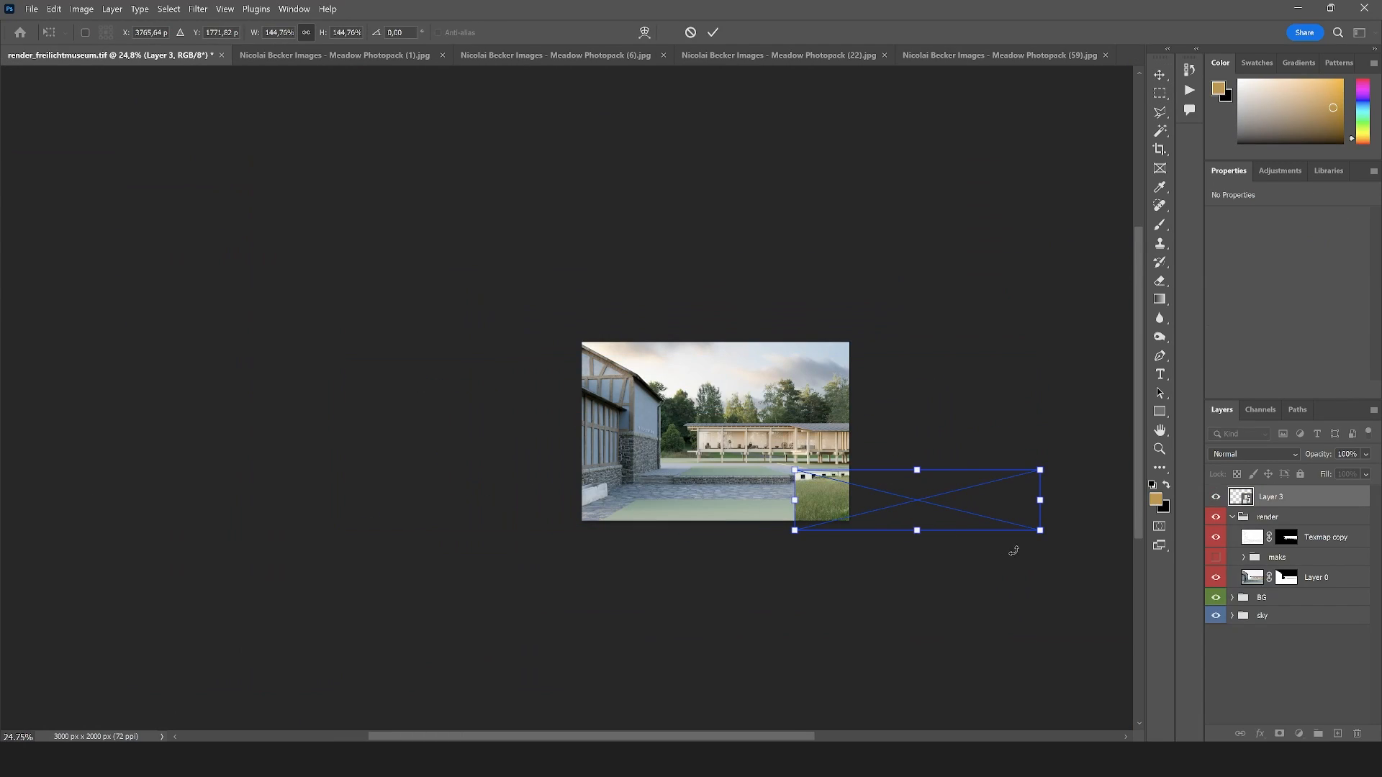
left_click_drag(981, 500, 793, 481)
scroll(805, 465, "up", 1)
scroll(806, 465, "up", 10)
key("Return")
scroll(599, 441, "up", 2)
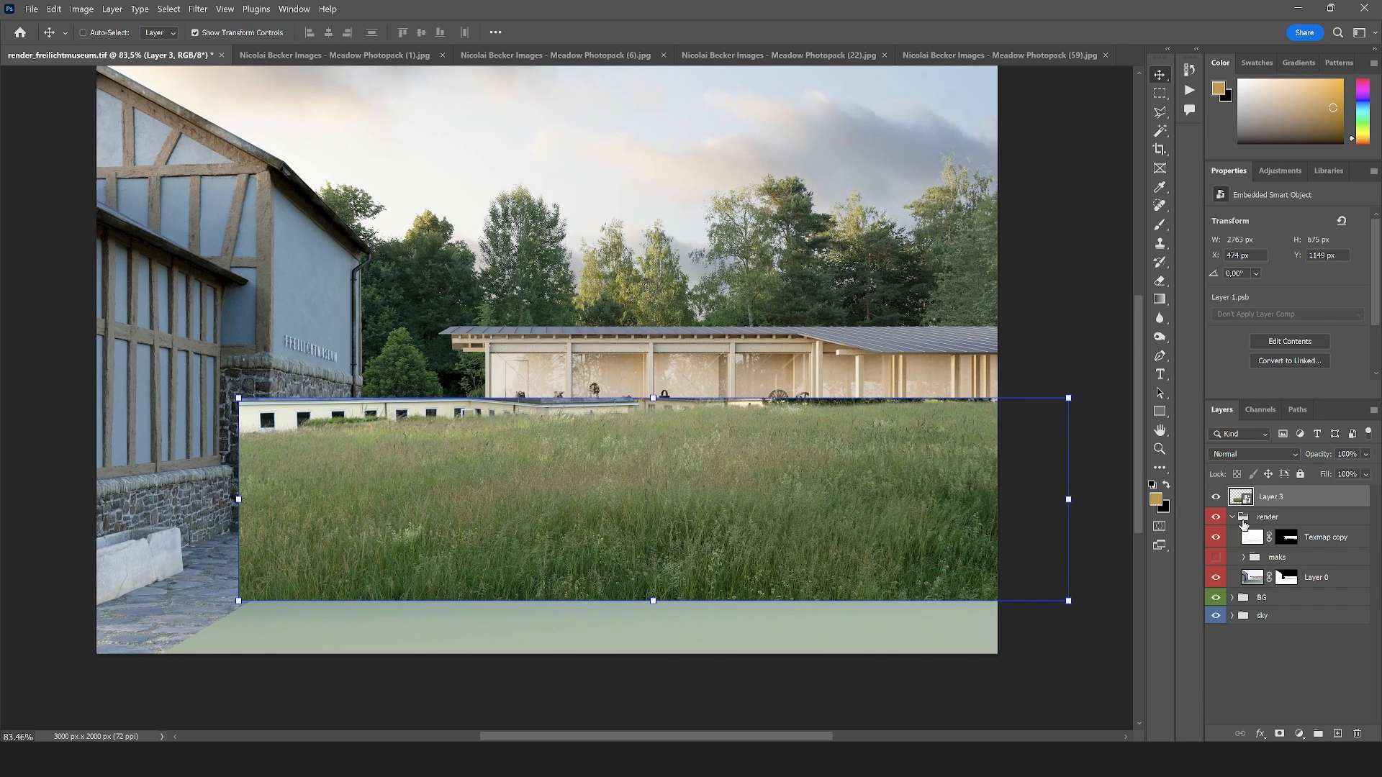
Expand the render and maks groups and select the pavilion's shape from the Mask_building layer with the Magic Wand
left_click(1232, 517)
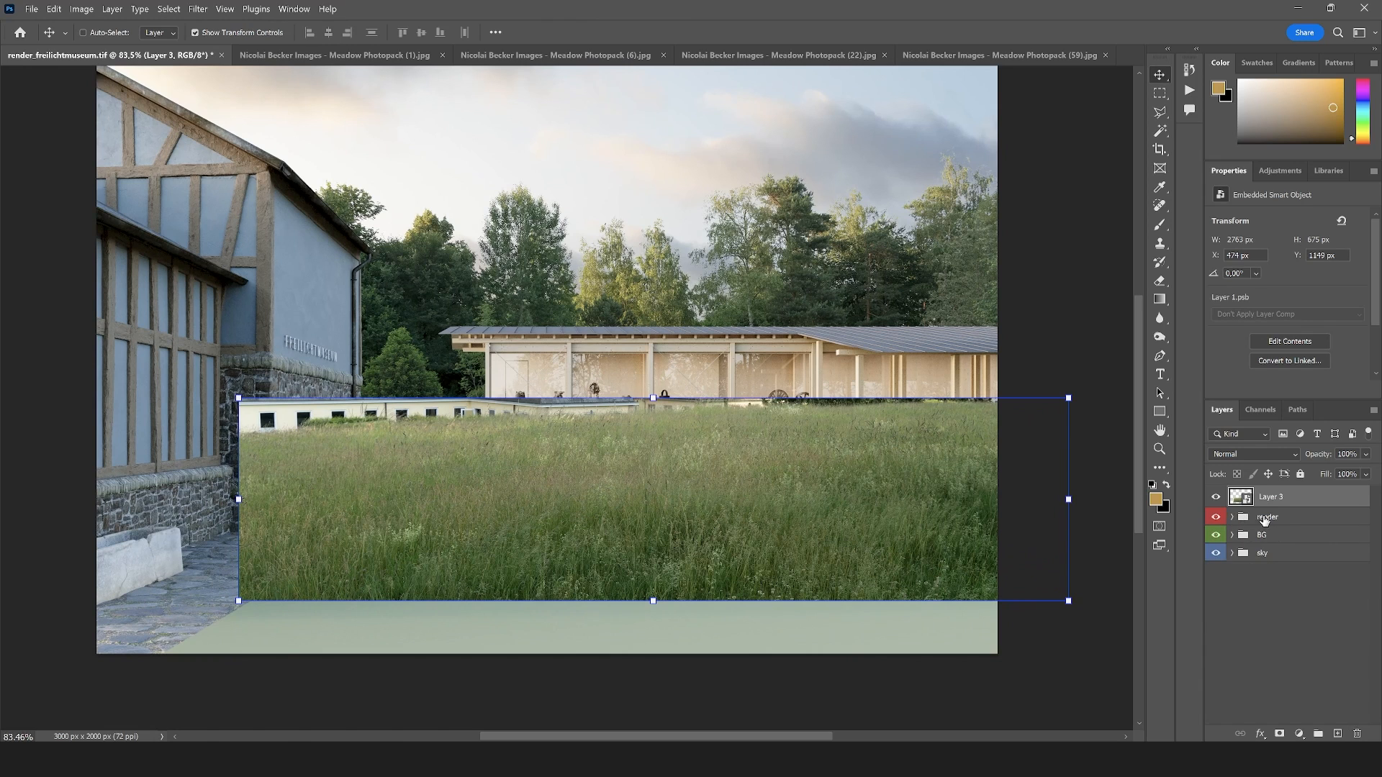
mouse_move(1288, 502)
left_mouse_down()
mouse_move(1285, 523)
mouse_move(1286, 496)
left_mouse_up()
left_click(1234, 519)
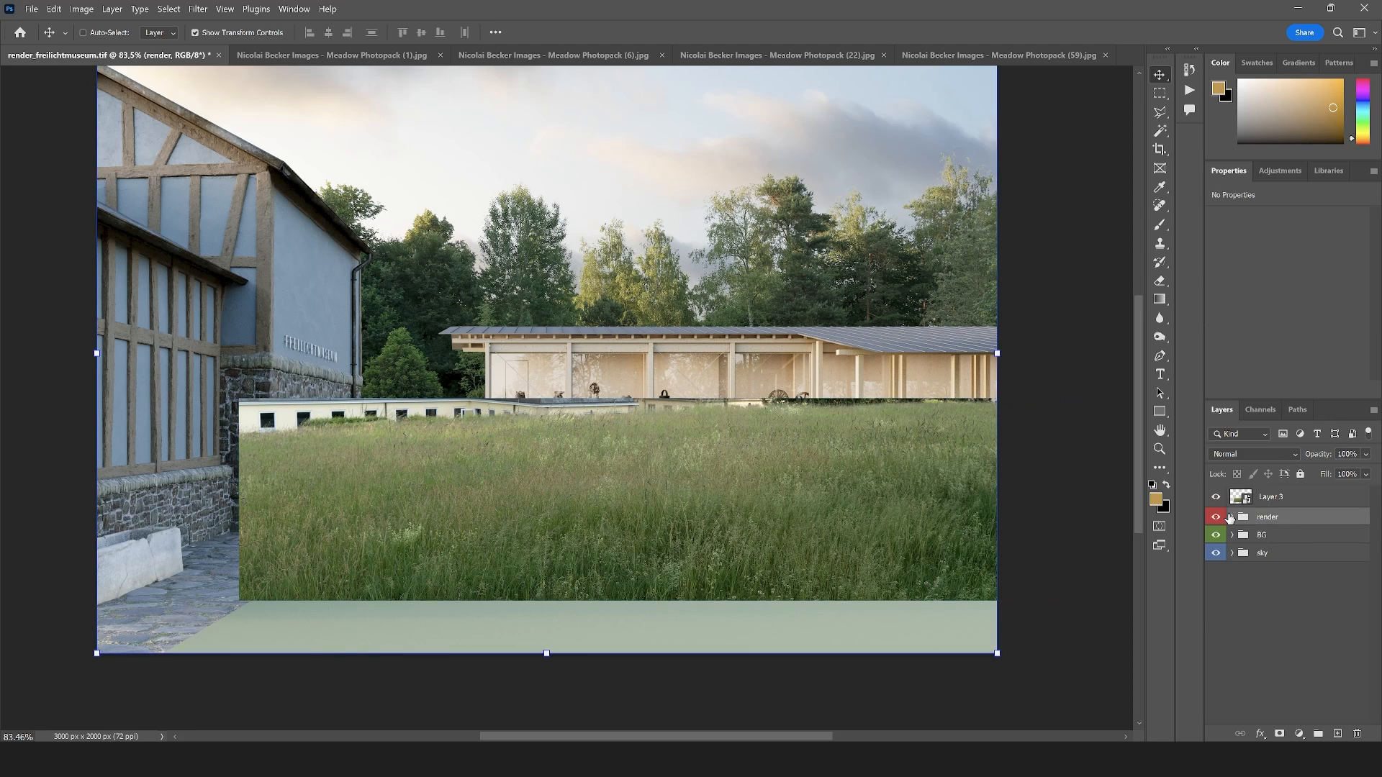
left_click(1233, 518)
left_click(1244, 557)
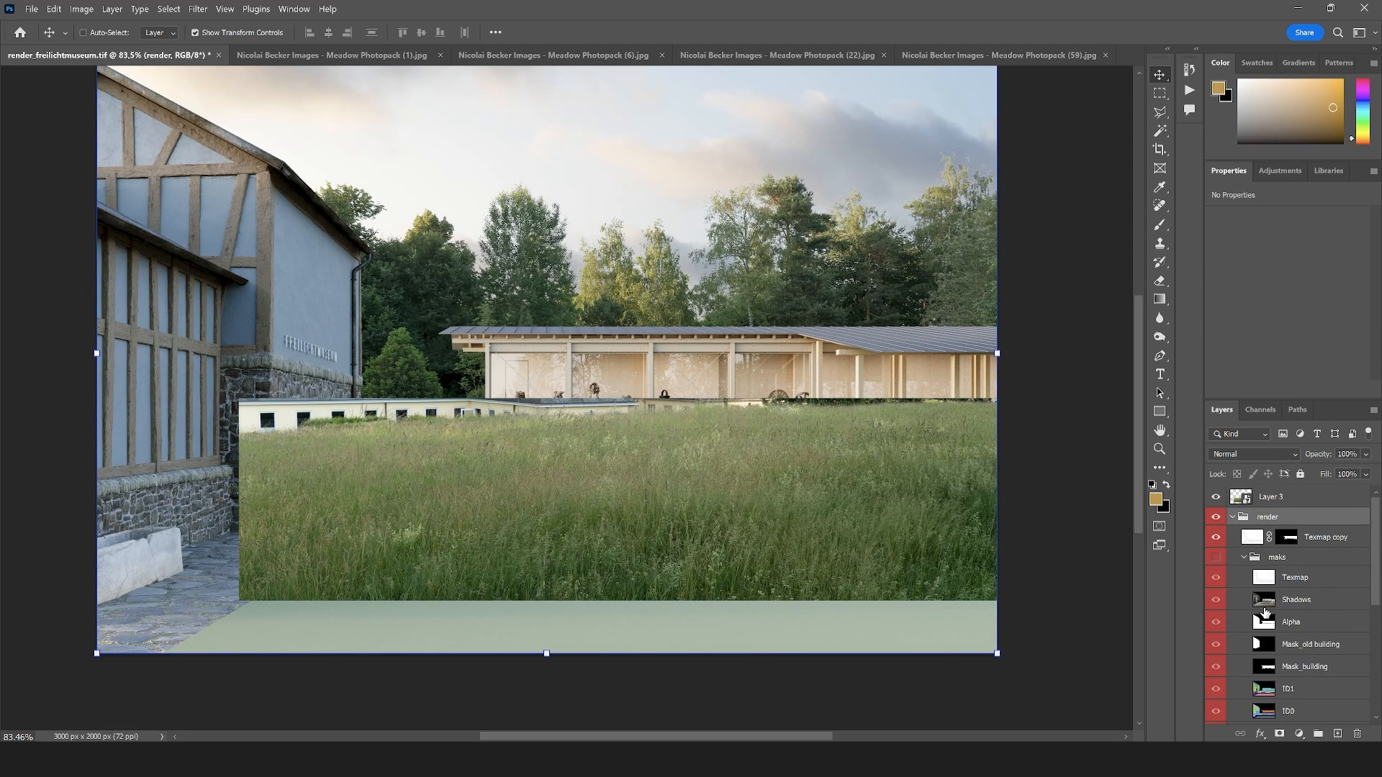
scroll(1296, 605, "down", 2)
left_click(1317, 583)
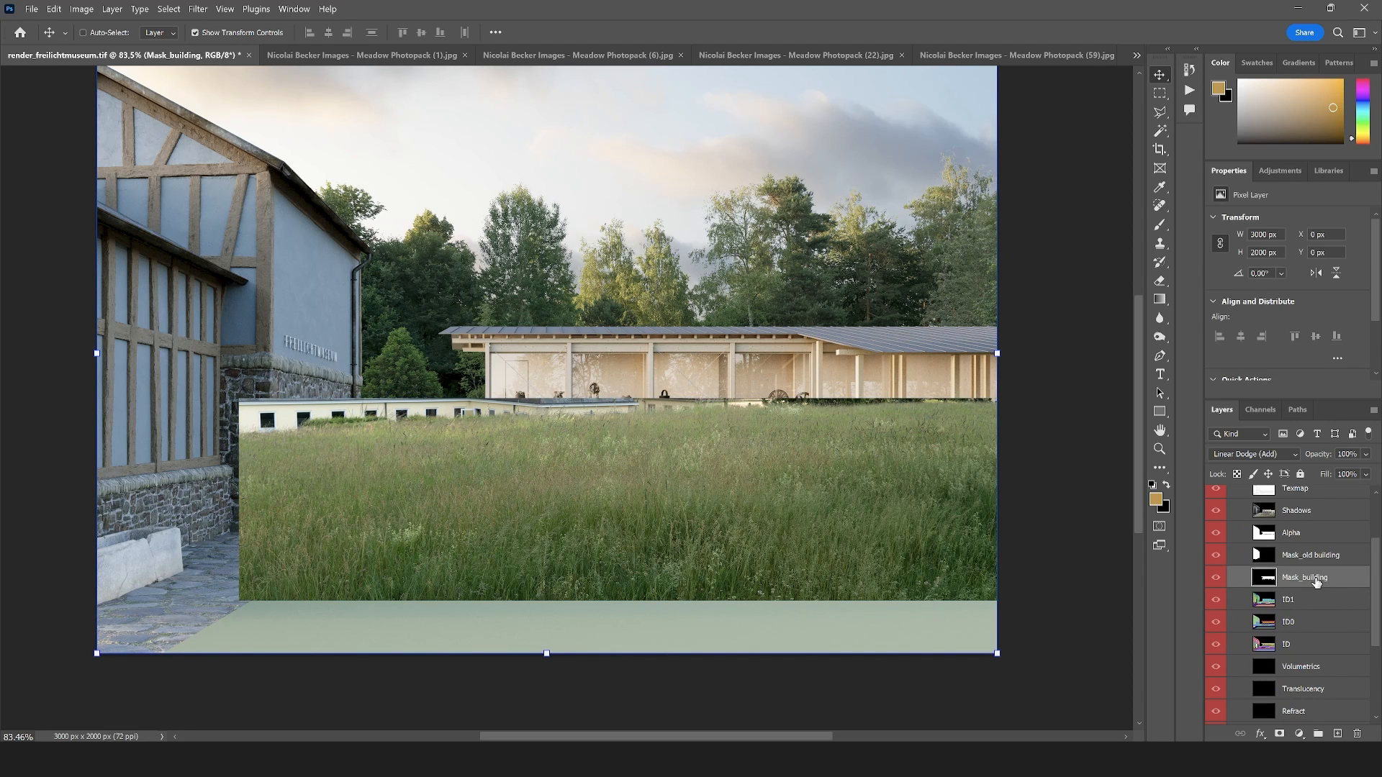
left_click(1160, 133)
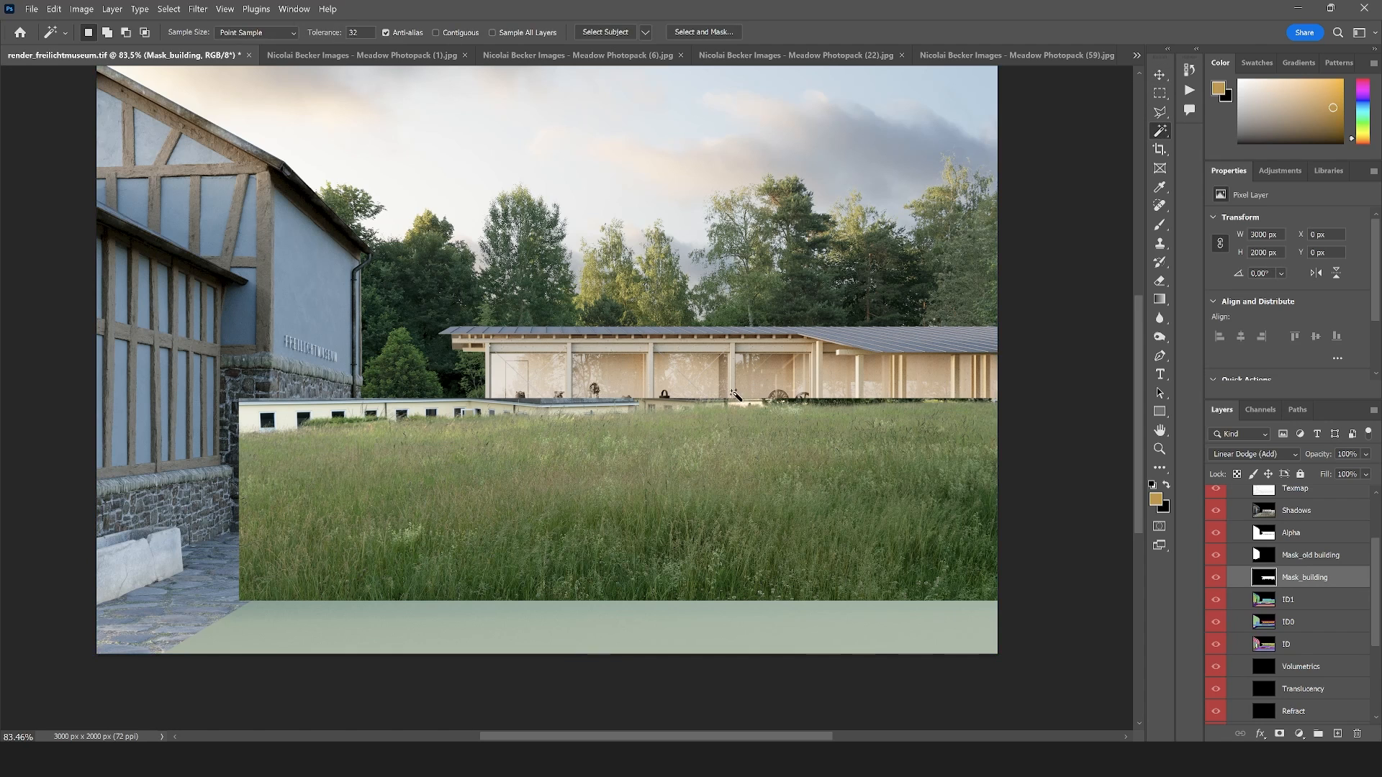
left_click(736, 396)
Add a layer mask to Layer 3 from the pavilion selection and invert it so the meadow sits behind the pavilion
scroll(1286, 549, "up", 2)
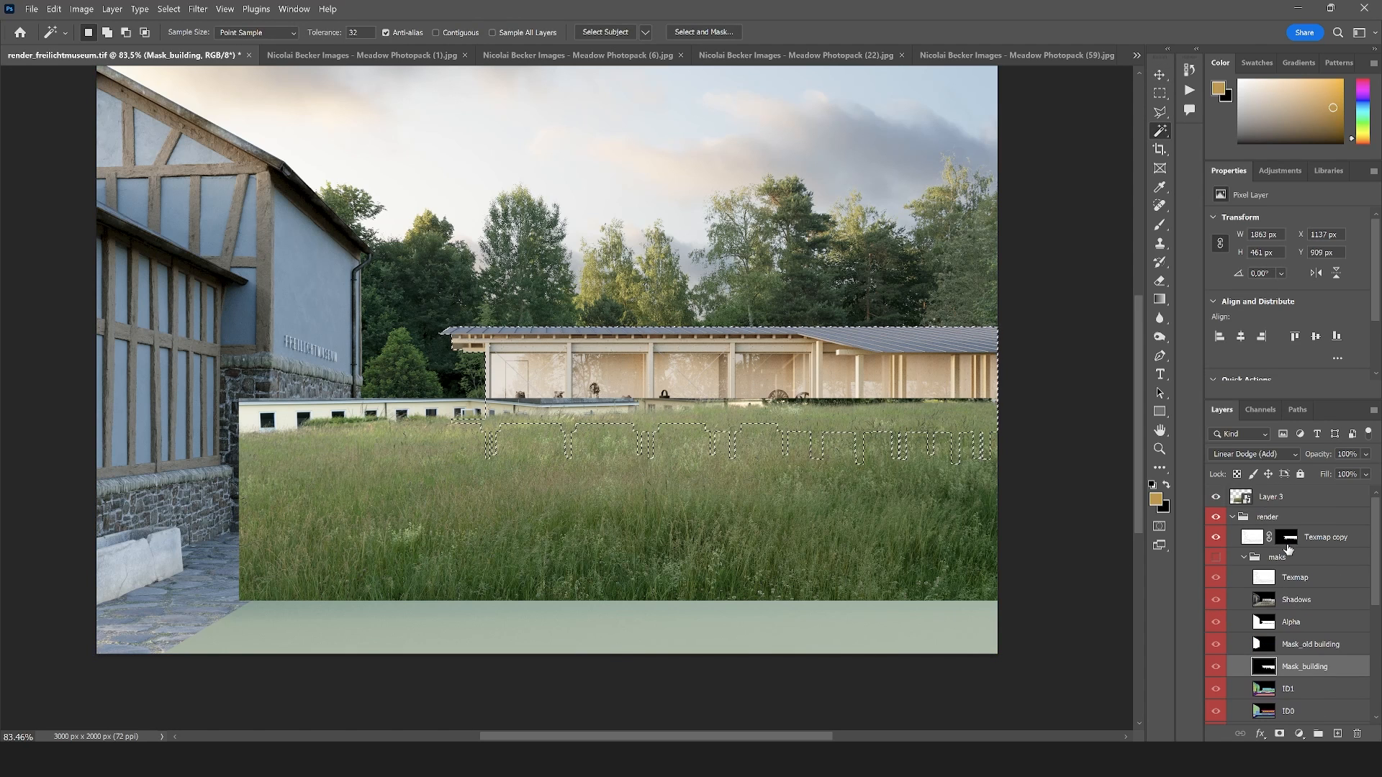
left_click(1303, 497)
left_click(1279, 734)
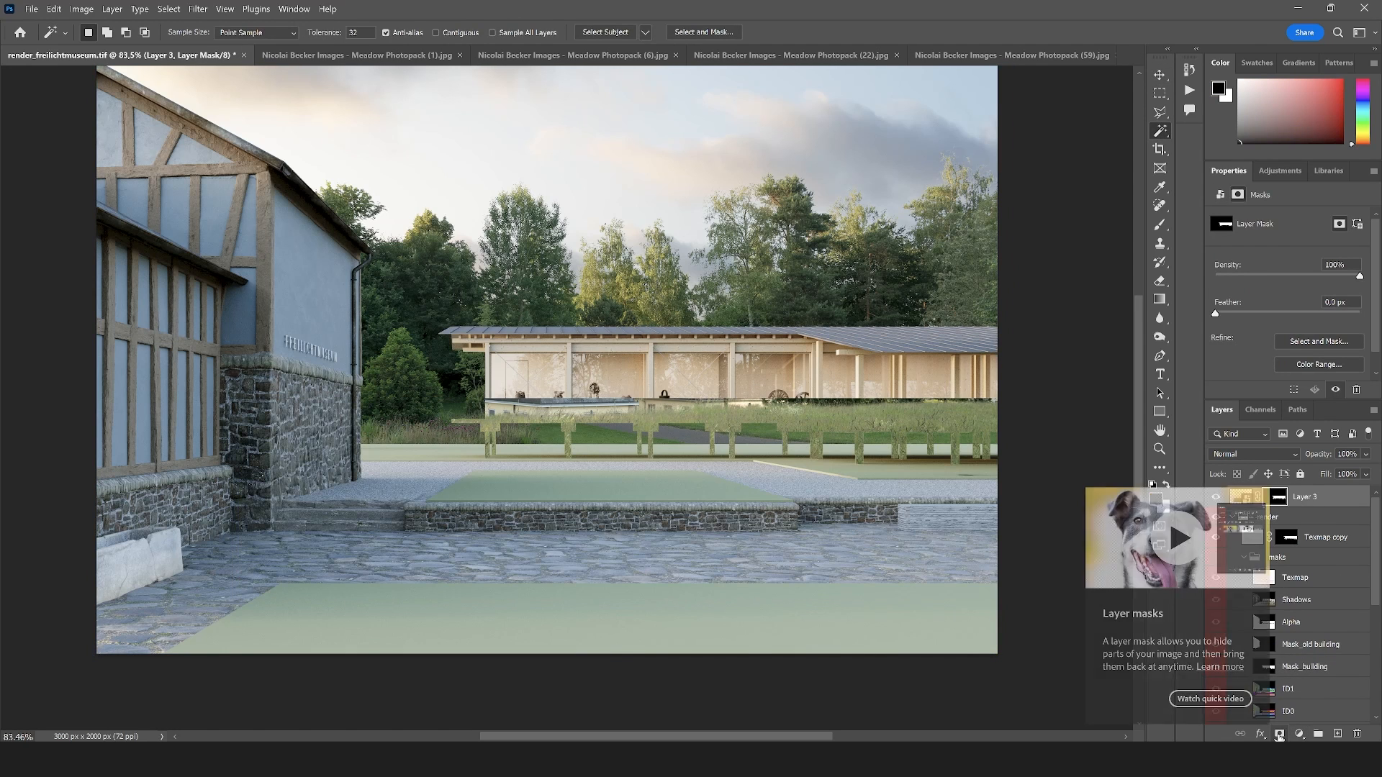
key("ctrl+i")
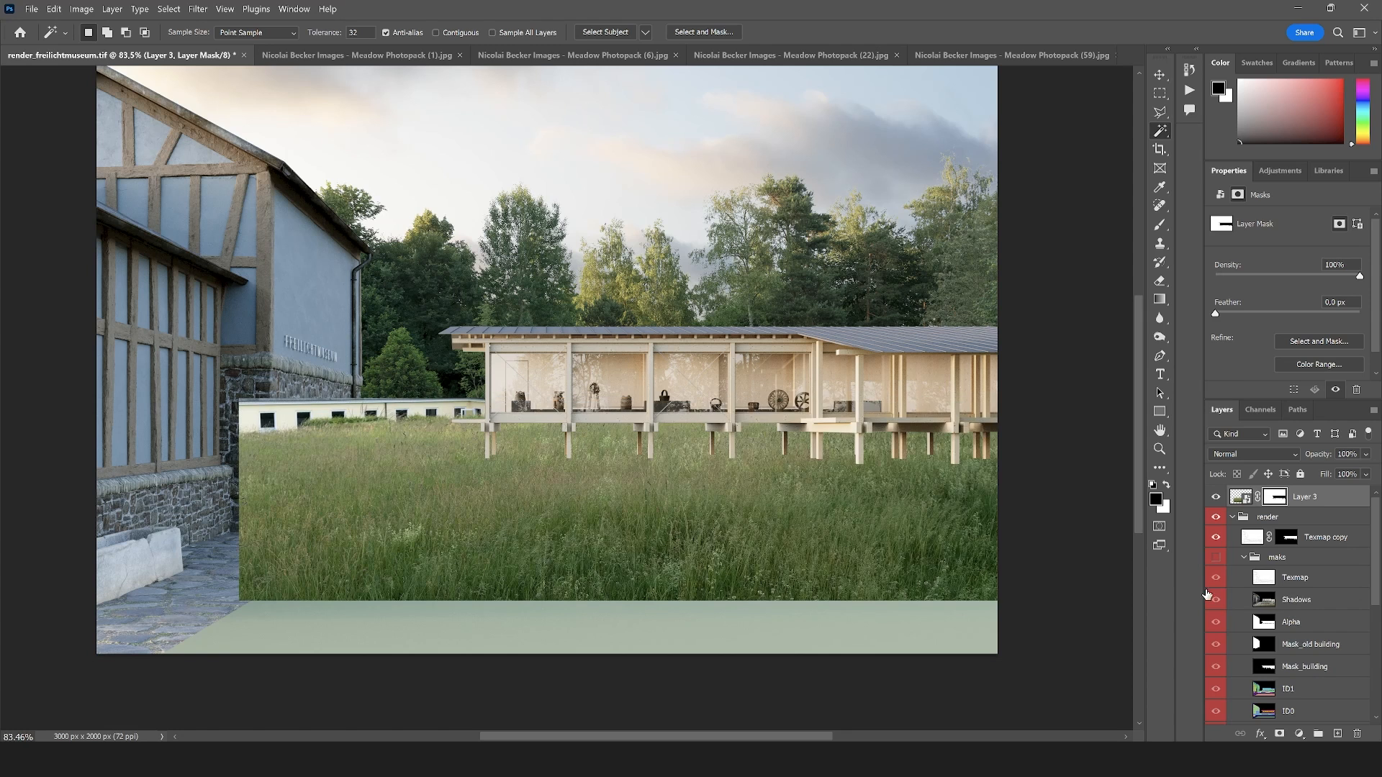
Lower the opacity of the meadow on Layer 3 to 60% so the rendered ground shows through
scroll(583, 459, "up", 1)
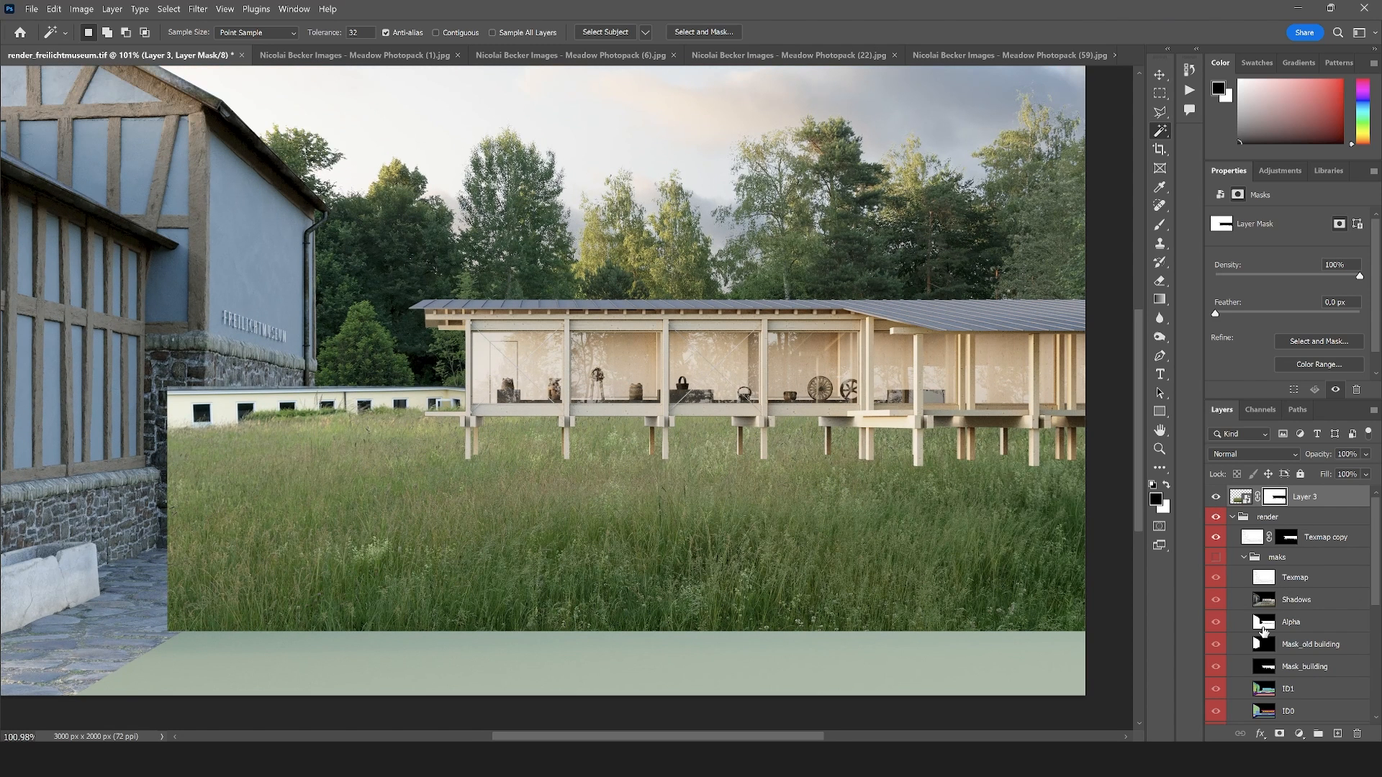
scroll(1263, 630, "down", 1)
left_click(1265, 668)
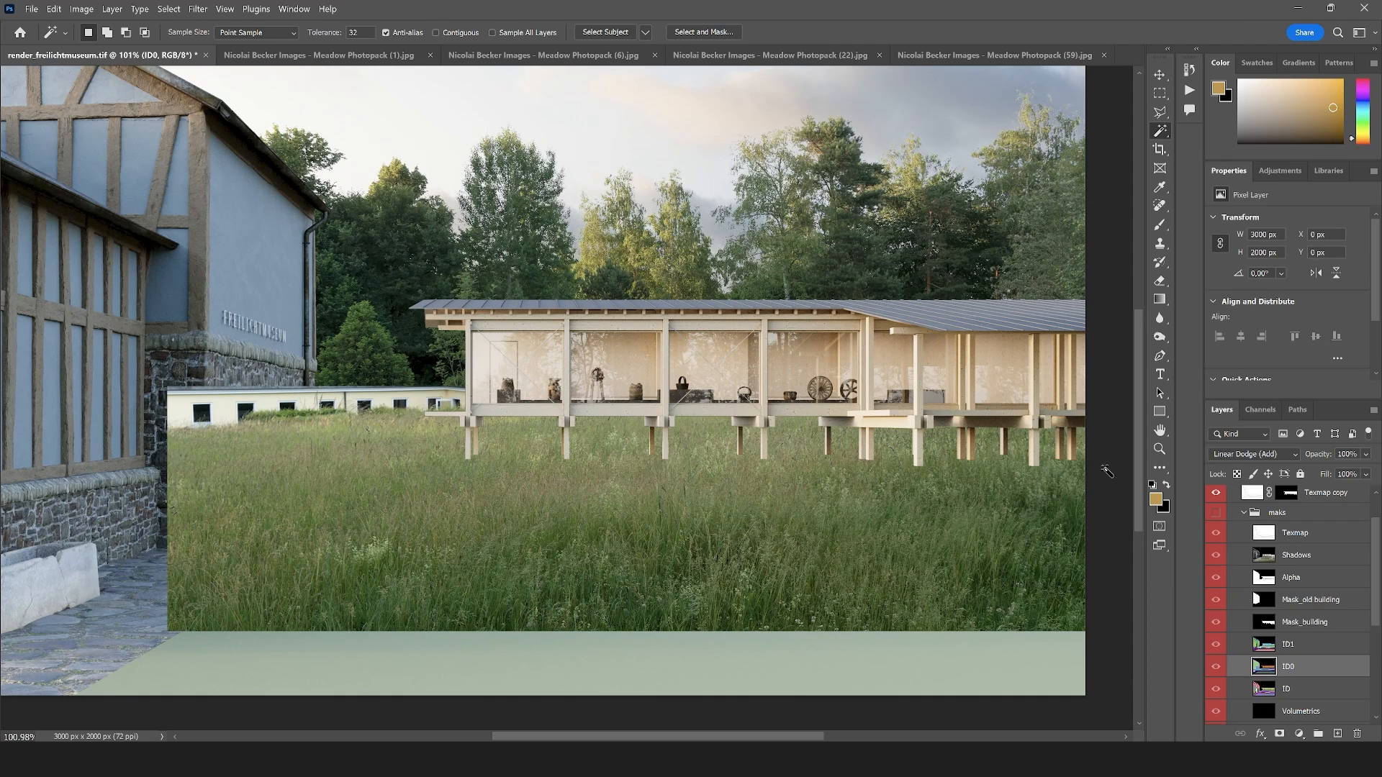
scroll(1308, 542, "up", 1)
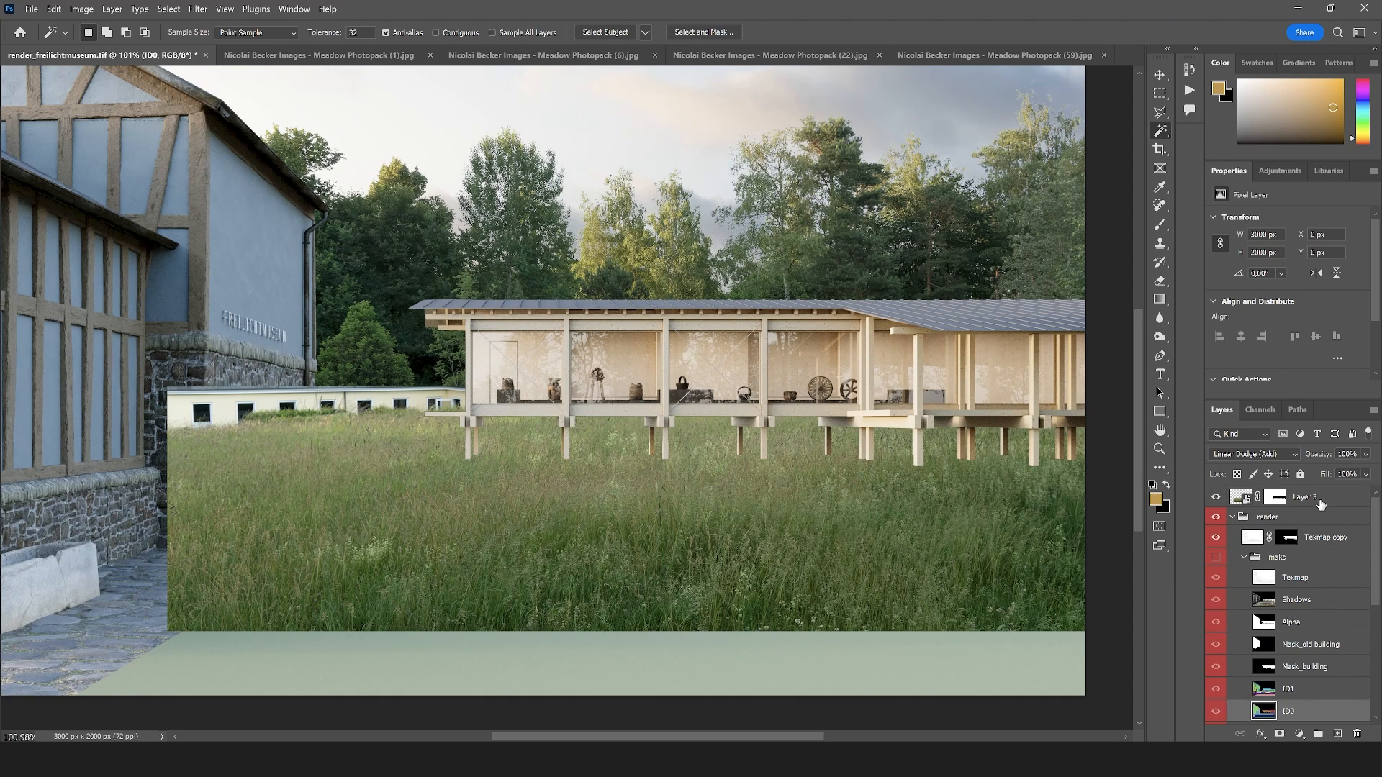
left_click(1304, 497)
left_click(1365, 454)
left_click_drag(1304, 470, 1345, 473)
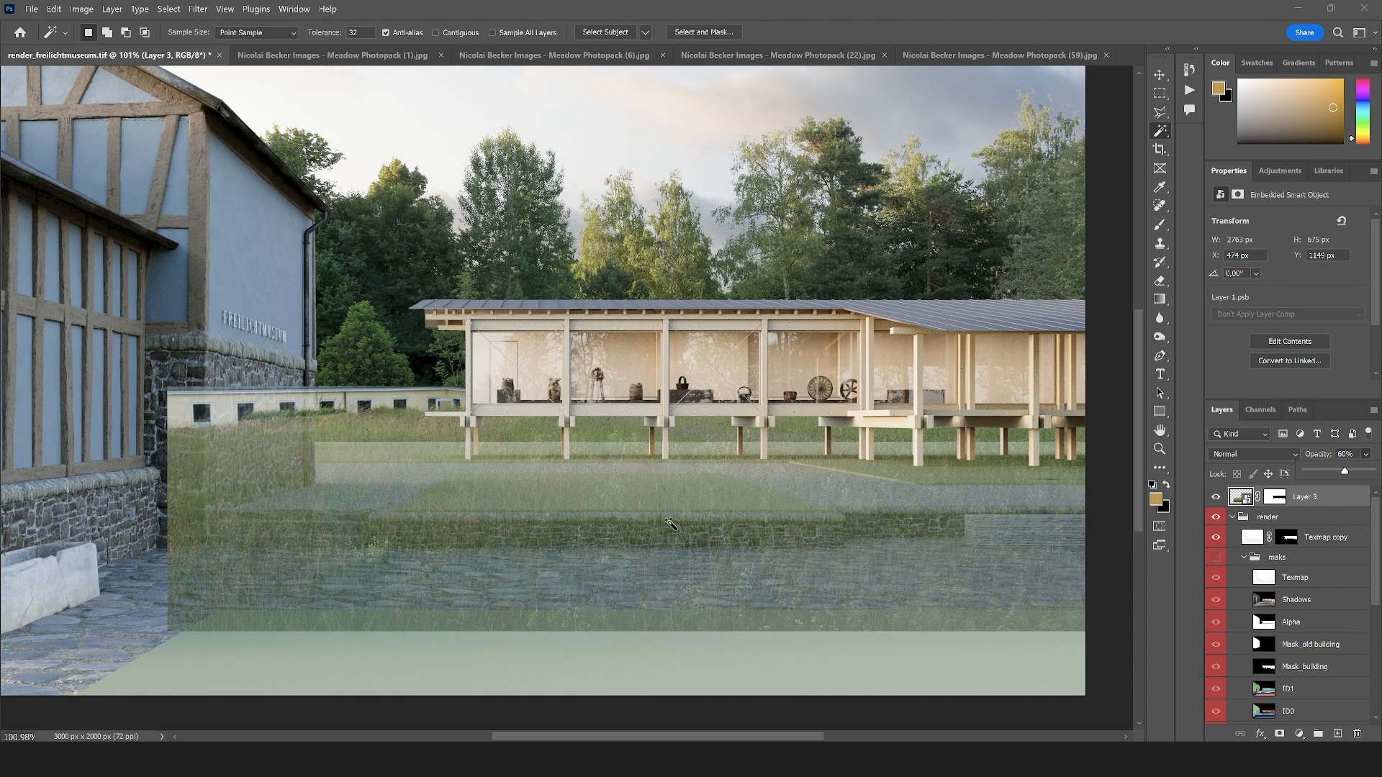
Select the gravel path from the ID0 layer with the Magic Wand and add the old building's shape from the Mask_old building layer
scroll(1237, 629, "down", 1)
left_click(1285, 644)
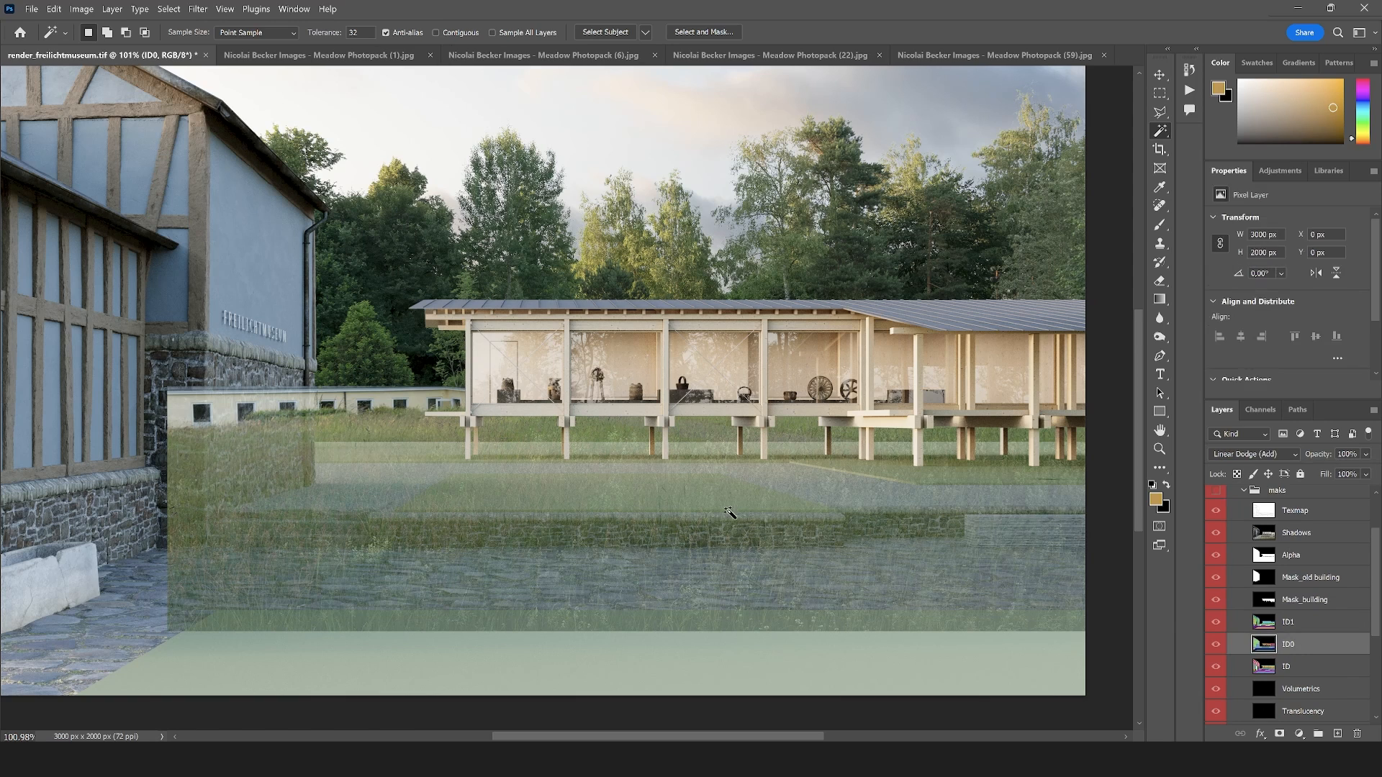
left_click(823, 490)
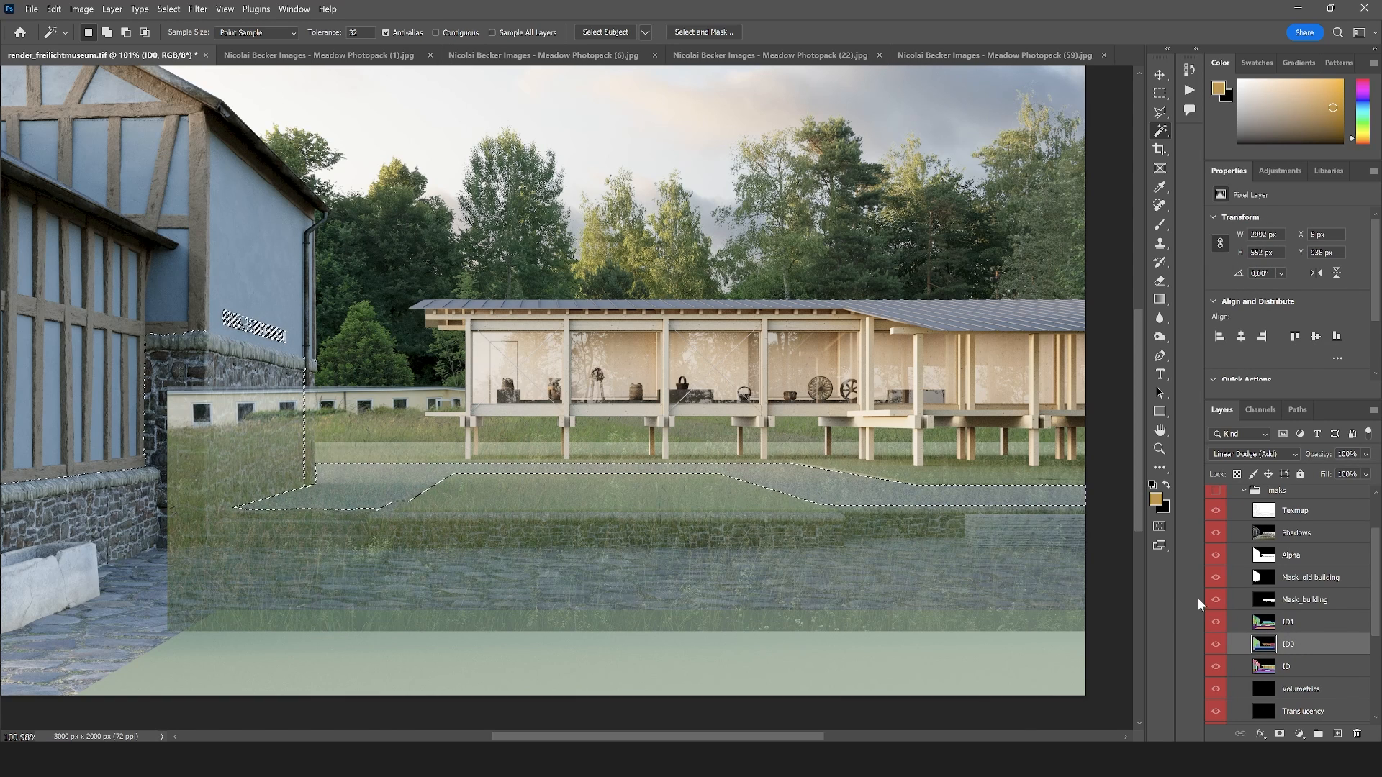
left_click(1285, 586)
left_click(548, 542, "shift")
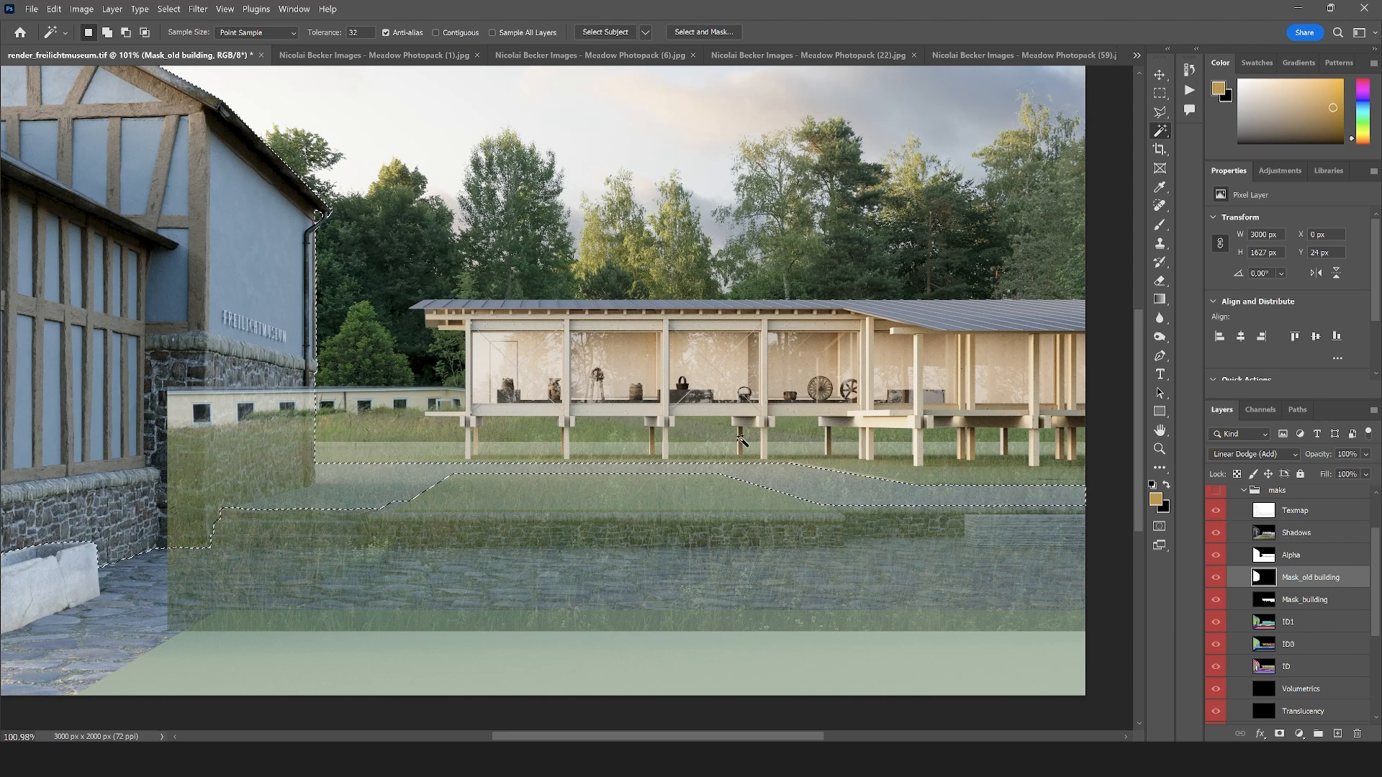
Fill the selected path and old building areas with black on Layer 3's mask, deselect, and raise the layer's opacity to 100%
scroll(1296, 529, "up", 2)
left_click(1287, 536)
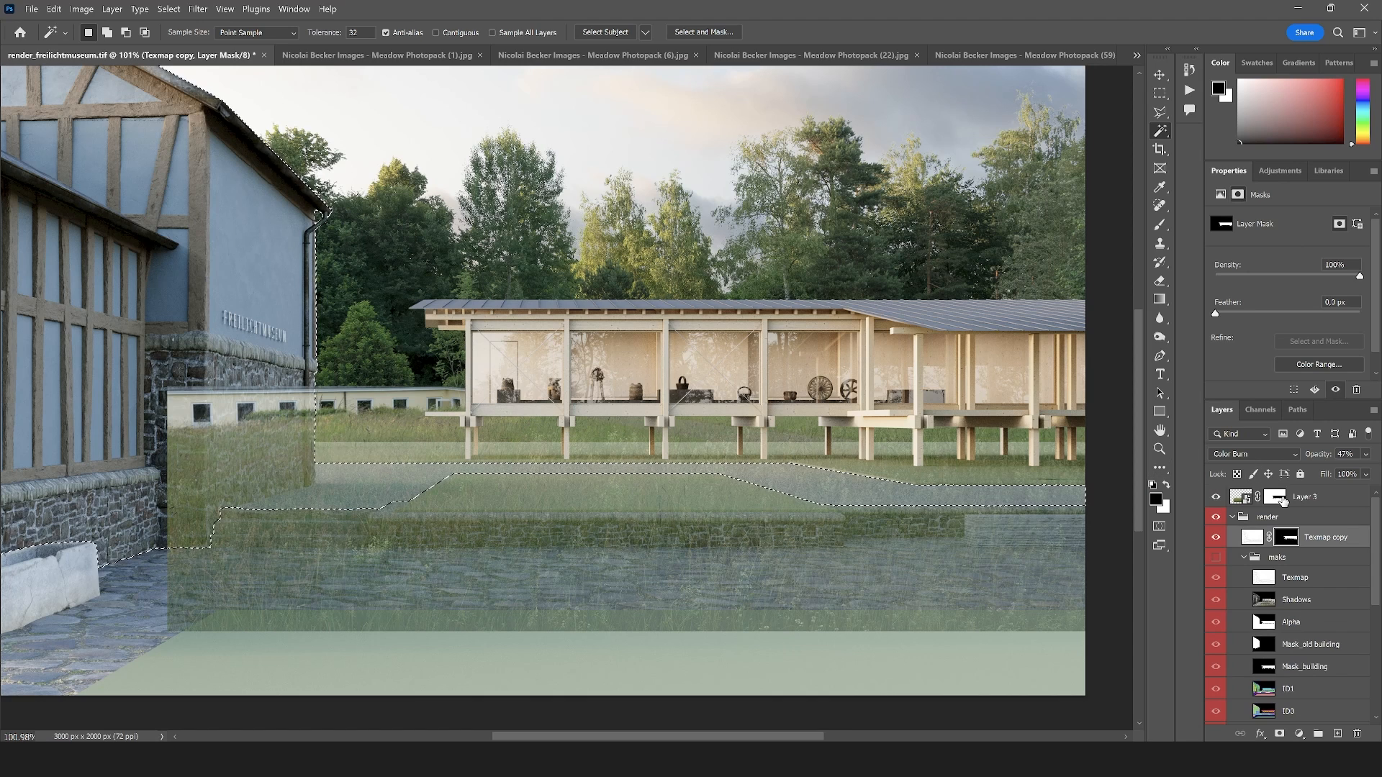
left_click(1288, 500)
key("alt+BackSpace")
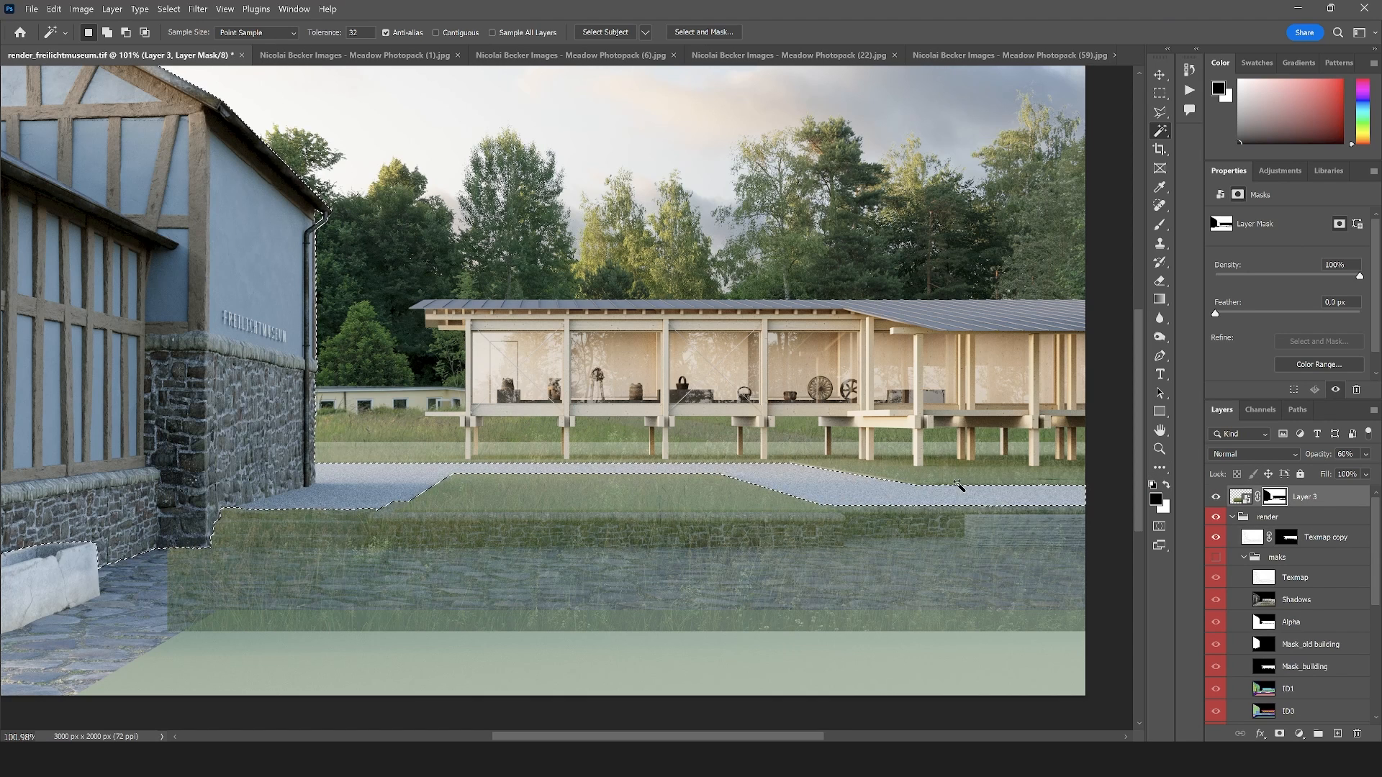
key("ctrl+d")
left_click(1365, 454)
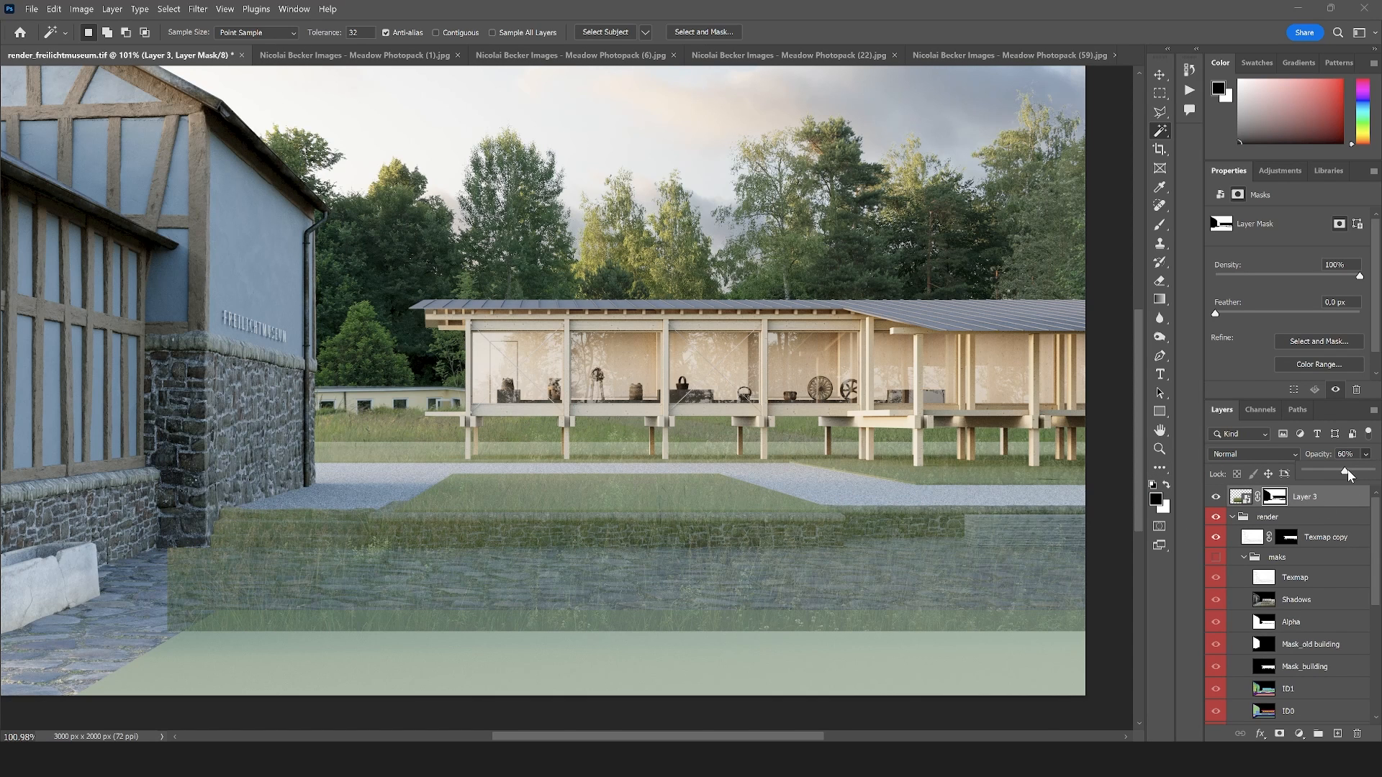
Lasso the foreground meadow below the gravel path, fill it with black on Layer 3's mask, and deselect
scroll(633, 502, "down", 3)
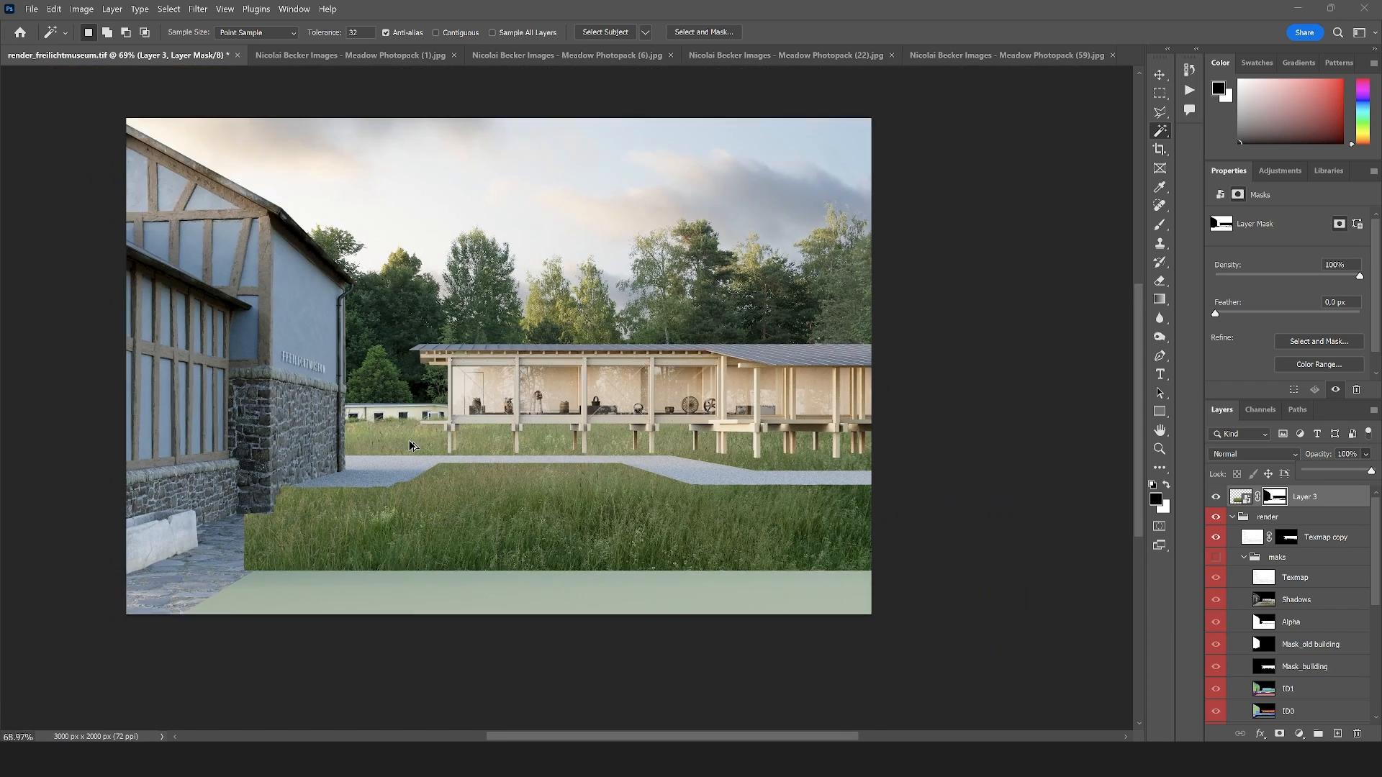
left_click(1160, 113)
mouse_move(907, 480)
left_mouse_down()
mouse_move(700, 478)
mouse_move(721, 484)
mouse_move(667, 462)
mouse_move(155, 461)
mouse_move(108, 533)
mouse_move(178, 631)
mouse_move(574, 664)
mouse_move(1017, 669)
left_mouse_up()
left_click_drag(1016, 562, 1017, 562)
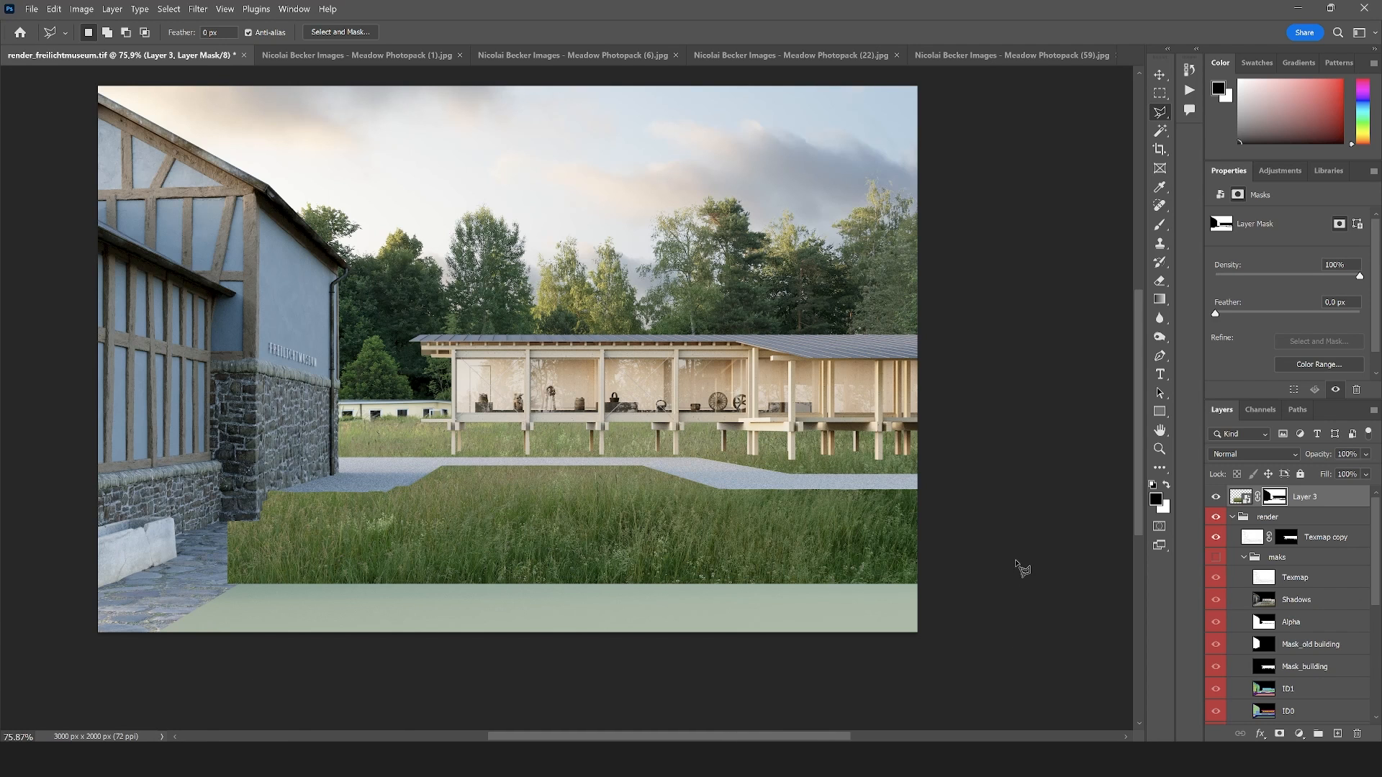
key("alt+BackSpace")
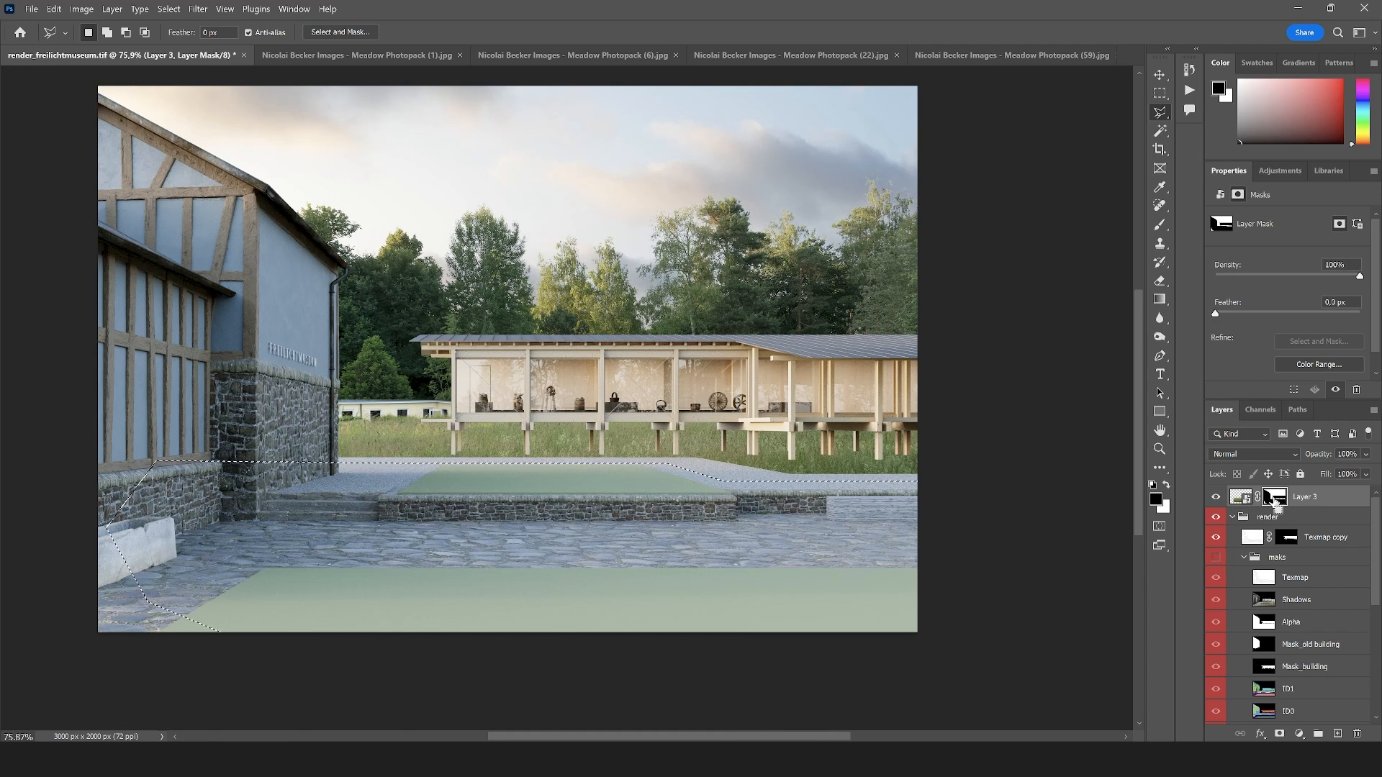
key("ctrl+d")
Brush black over the low yellow house behind the meadow on Layer 3's mask with the meadow_05 brush at 117 px
scroll(477, 417, "up", 4)
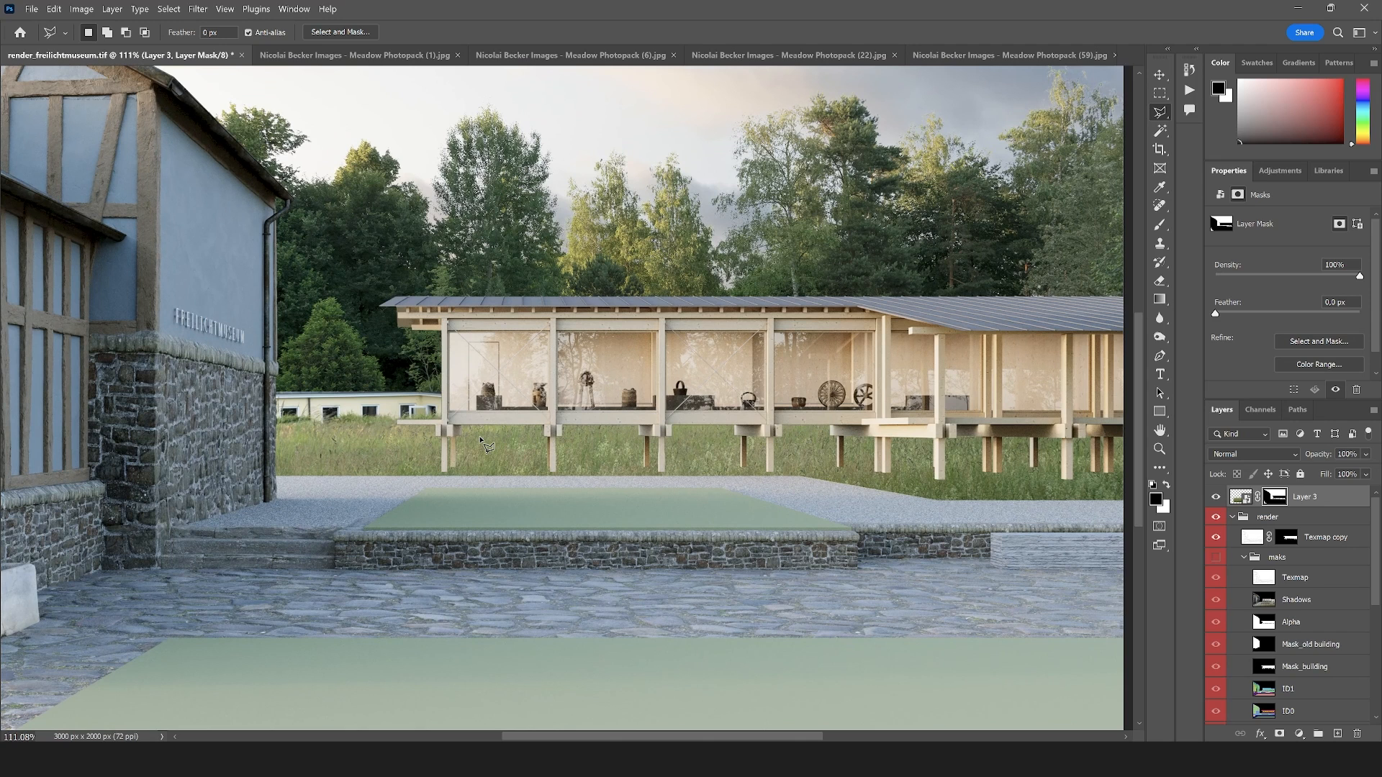
key("b")
scroll(400, 455, "up", 7)
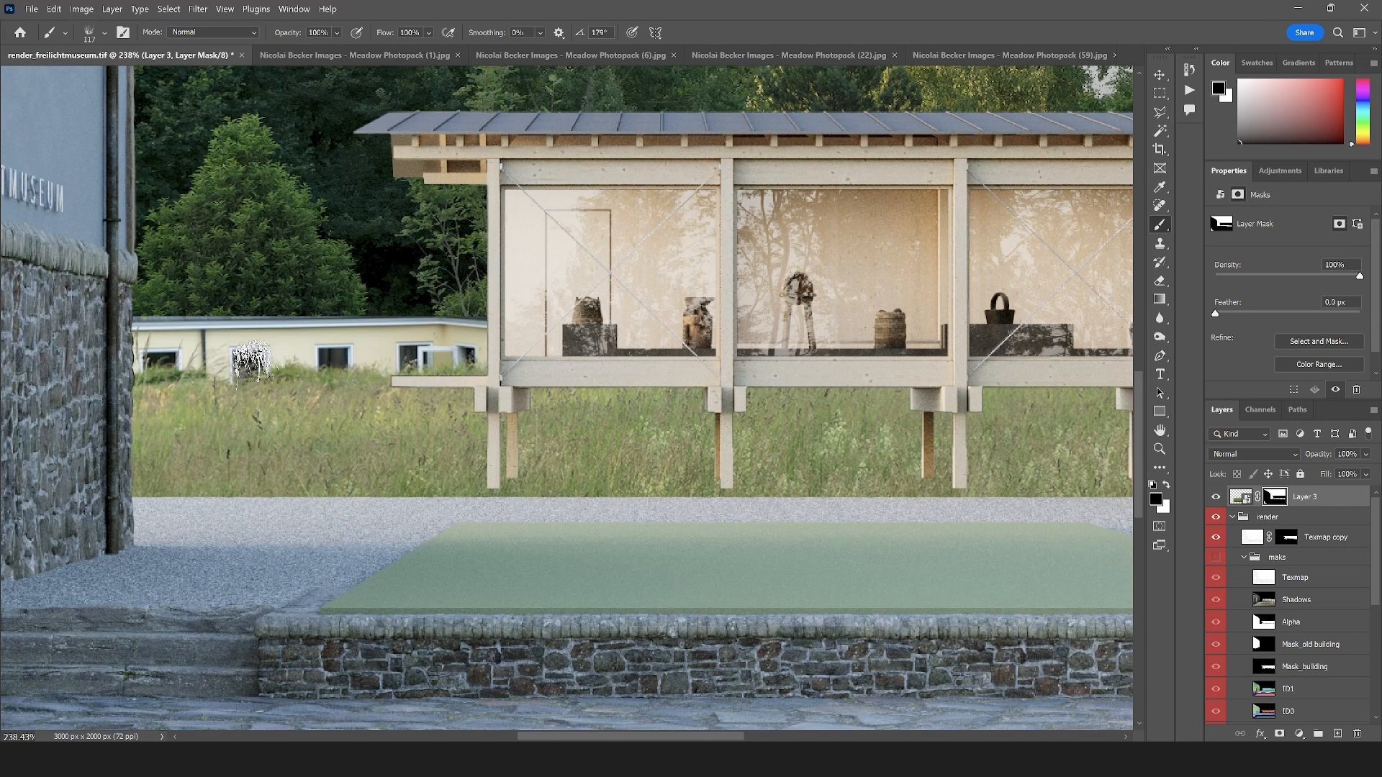
mouse_move(251, 360)
left_mouse_down()
mouse_move(442, 352)
mouse_move(198, 340)
mouse_move(236, 348)
mouse_move(224, 318)
mouse_move(181, 321)
mouse_move(170, 351)
mouse_move(124, 367)
mouse_move(325, 363)
mouse_move(223, 382)
left_mouse_up()
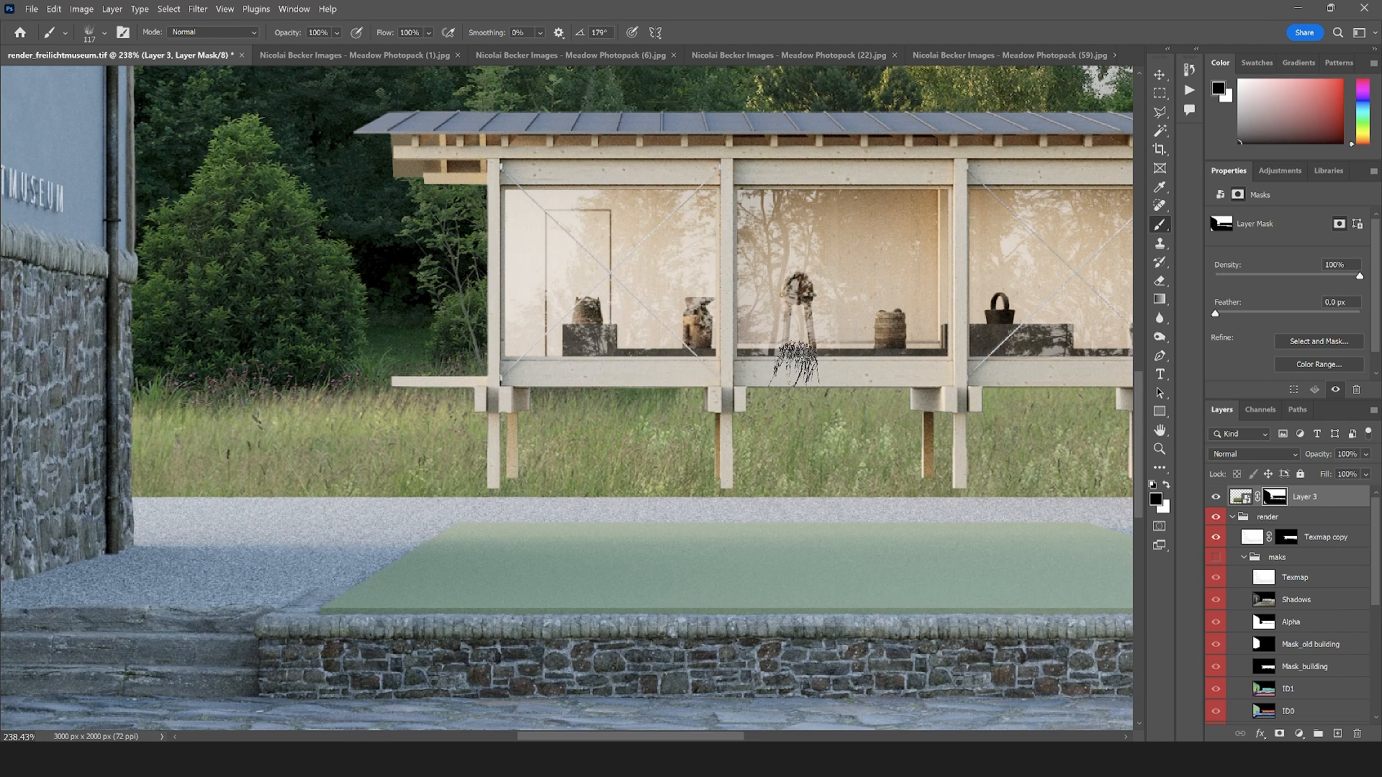
scroll(281, 442, "down", 2)
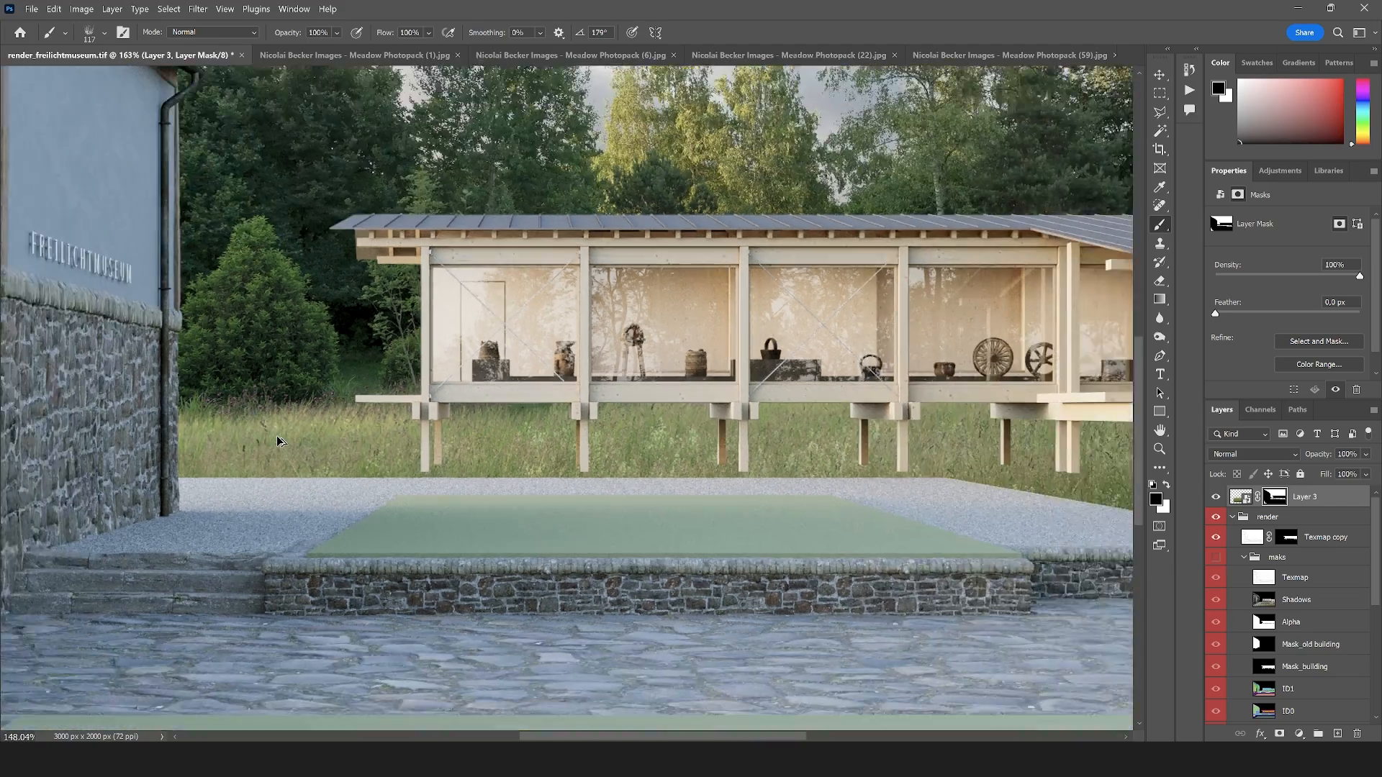
scroll(280, 442, "down", 2)
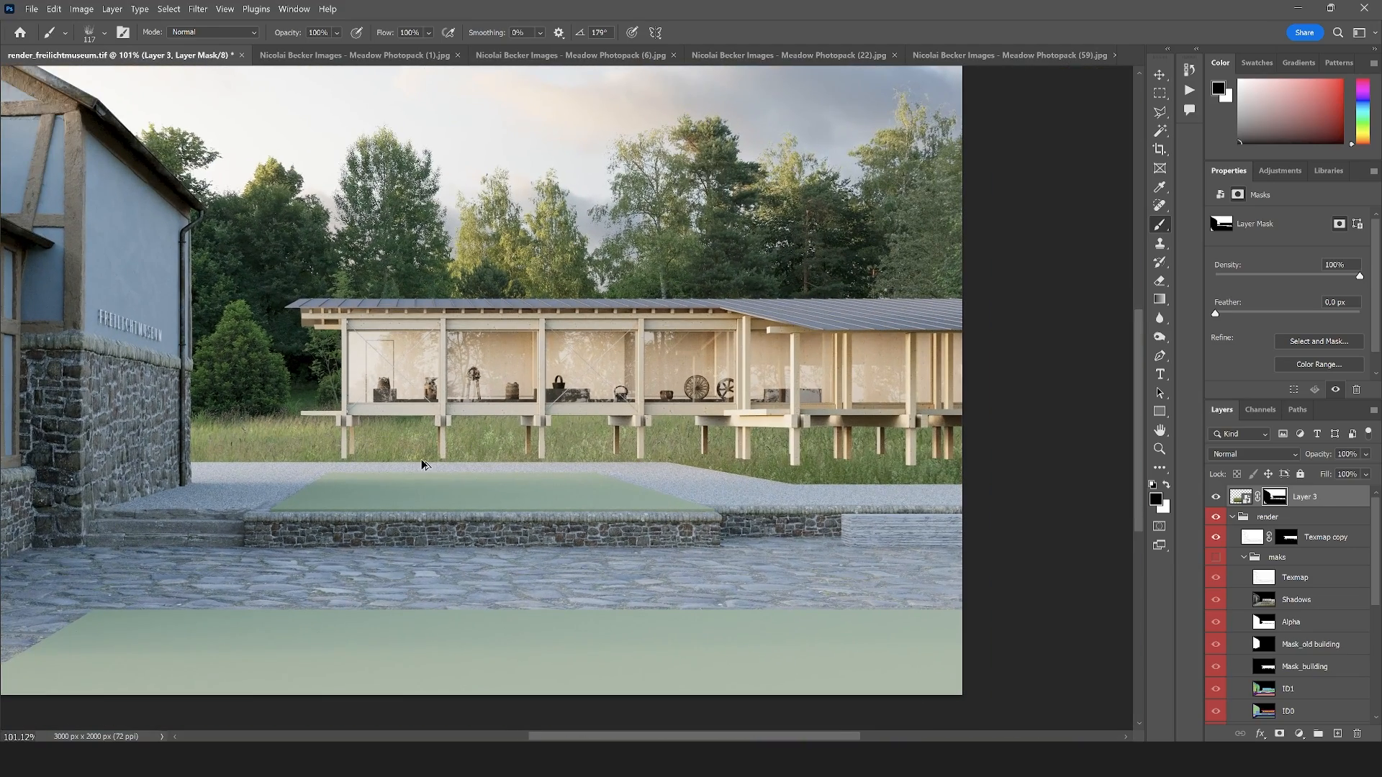
Rotate the meadow_05 brush tip to an angle of 3°
left_click(104, 33)
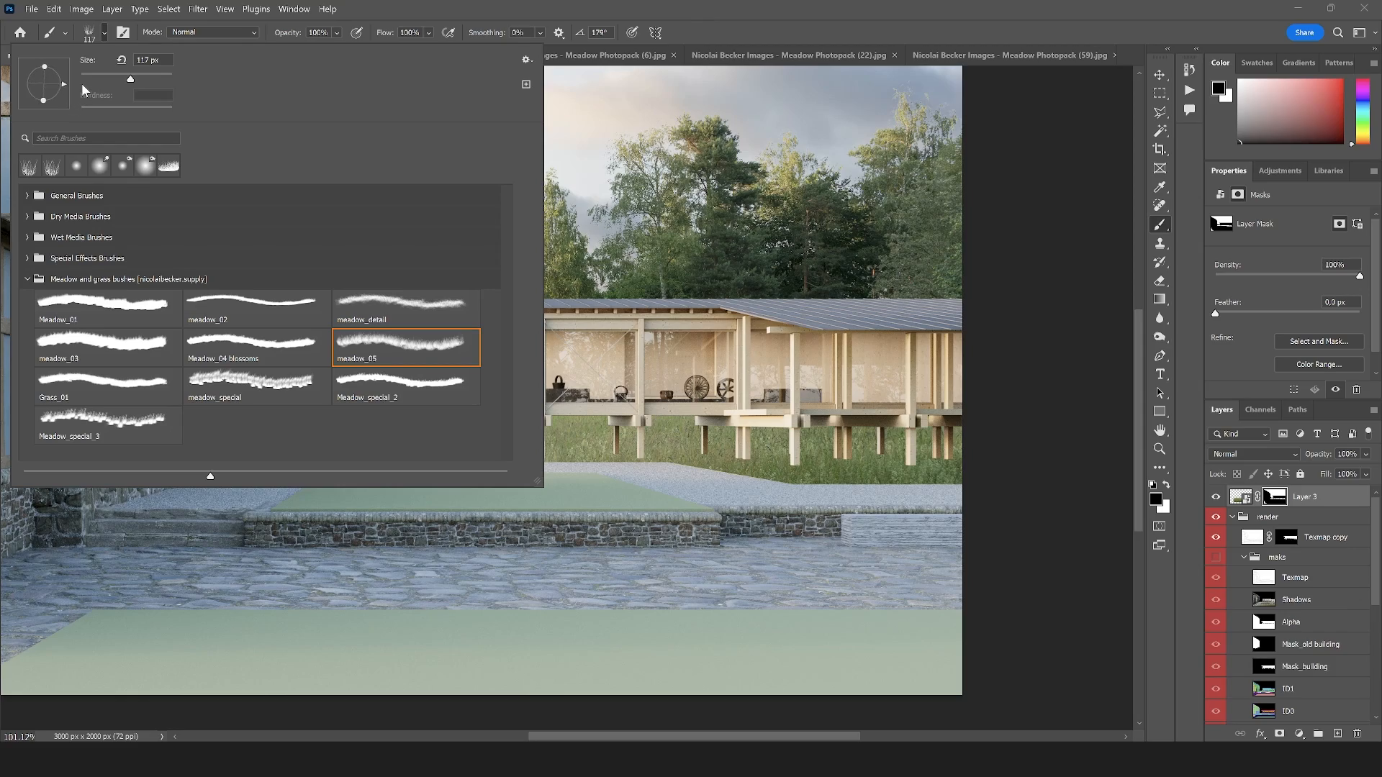
left_click_drag(82, 82, 85, 81)
left_click(750, 29)
Switch the painting colour to white and try brushing grass over the foot of the pavilion's first posts on Layer 3's mask
scroll(351, 404, "up", 5)
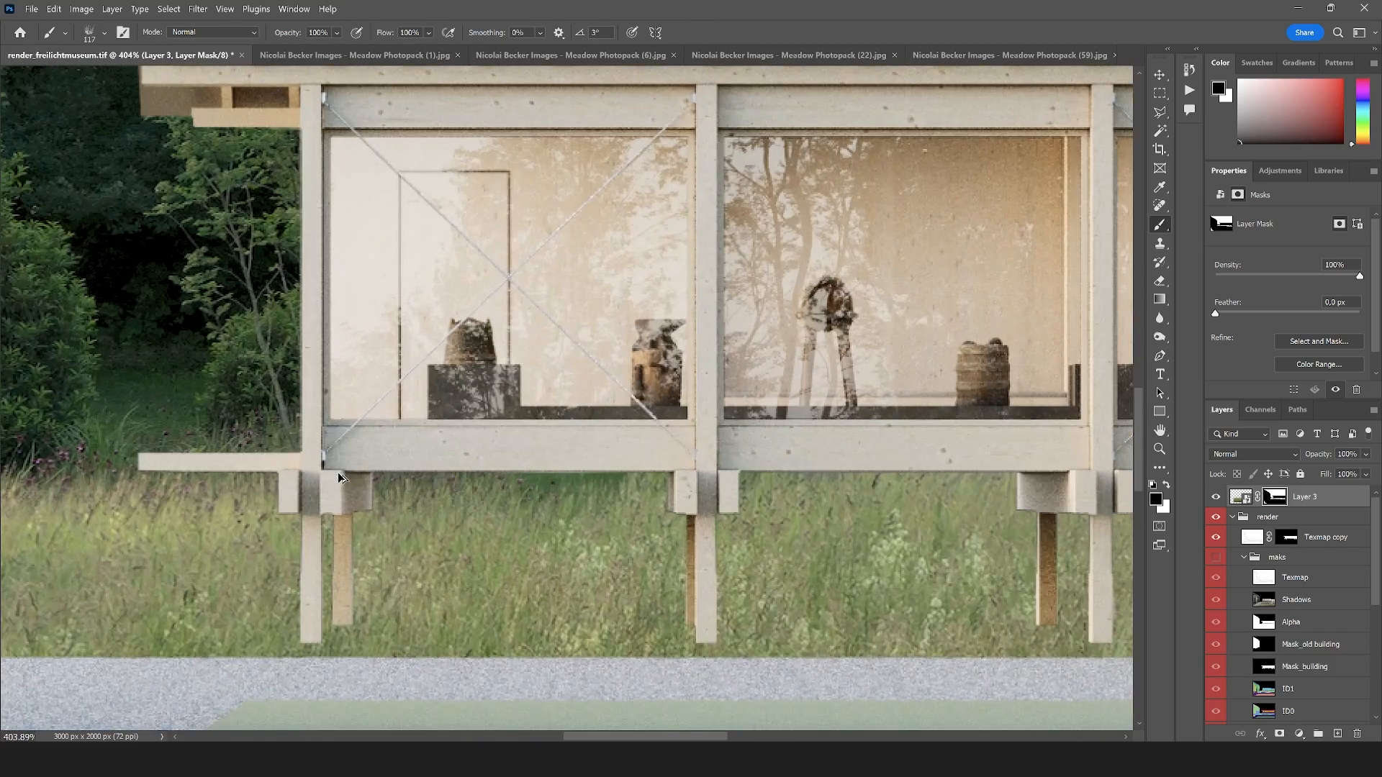
scroll(628, 304, "down", 2)
scroll(605, 302, "up", 2)
scroll(350, 663, "down", 2)
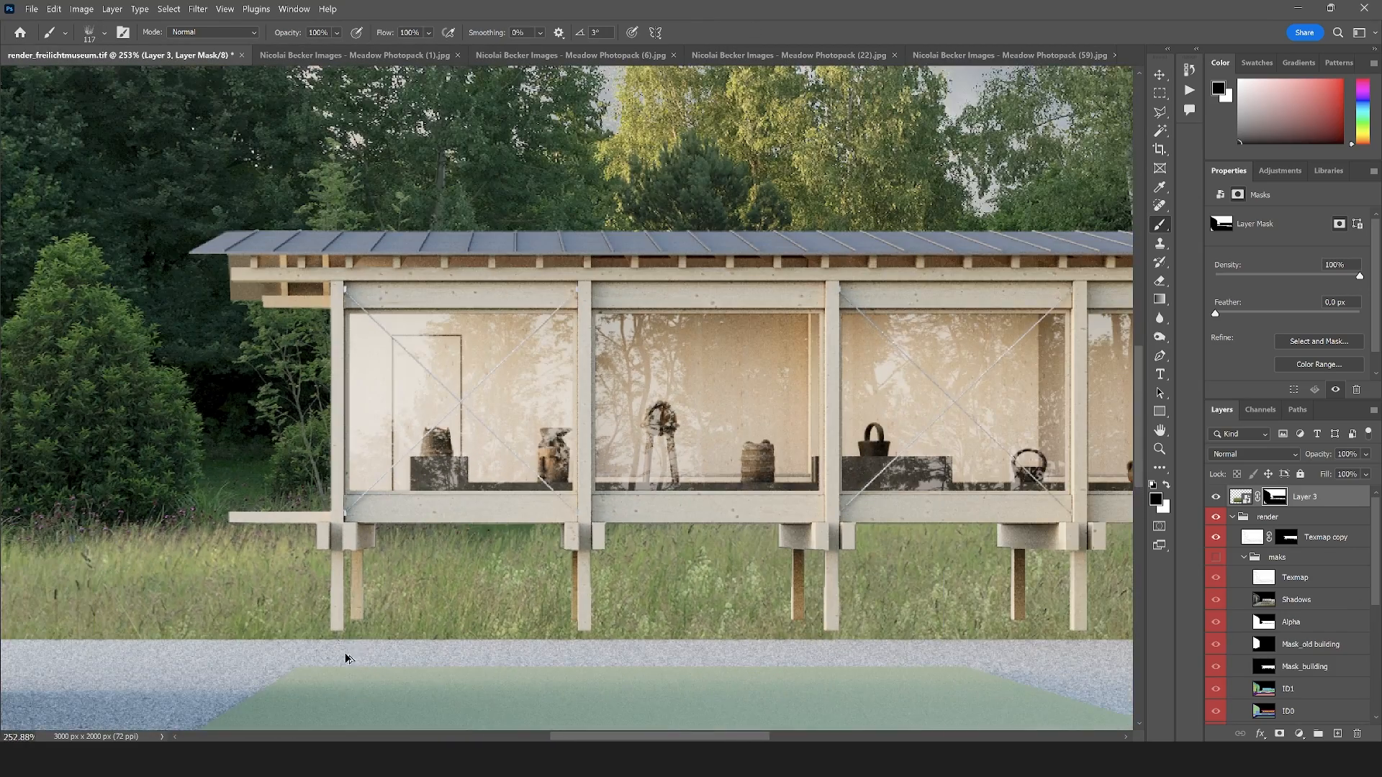
left_click_drag(381, 544, 460, 345)
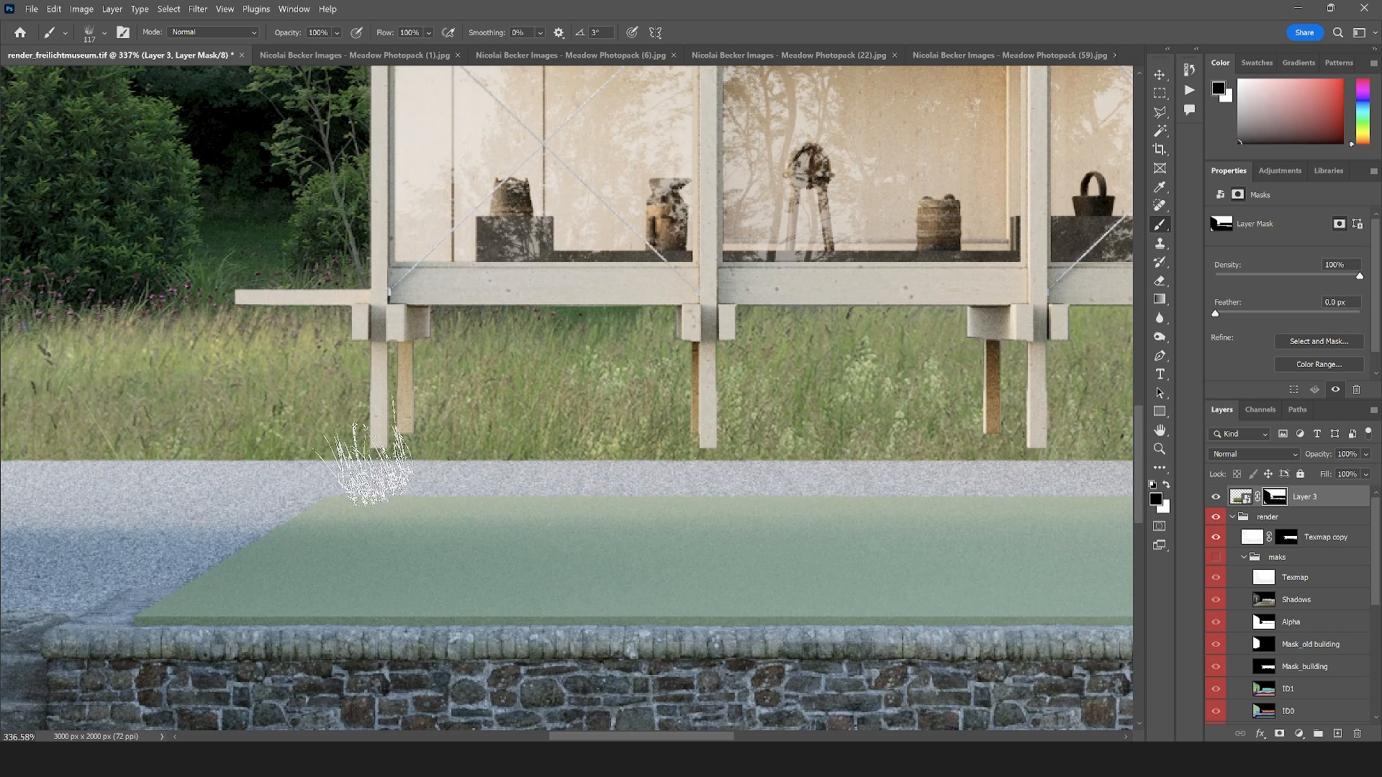
mouse_move(342, 453)
left_mouse_down()
mouse_move(433, 451)
mouse_move(330, 450)
mouse_move(440, 453)
left_mouse_up()
key("ctrl+z")
key("x")
key("ctrl+t")
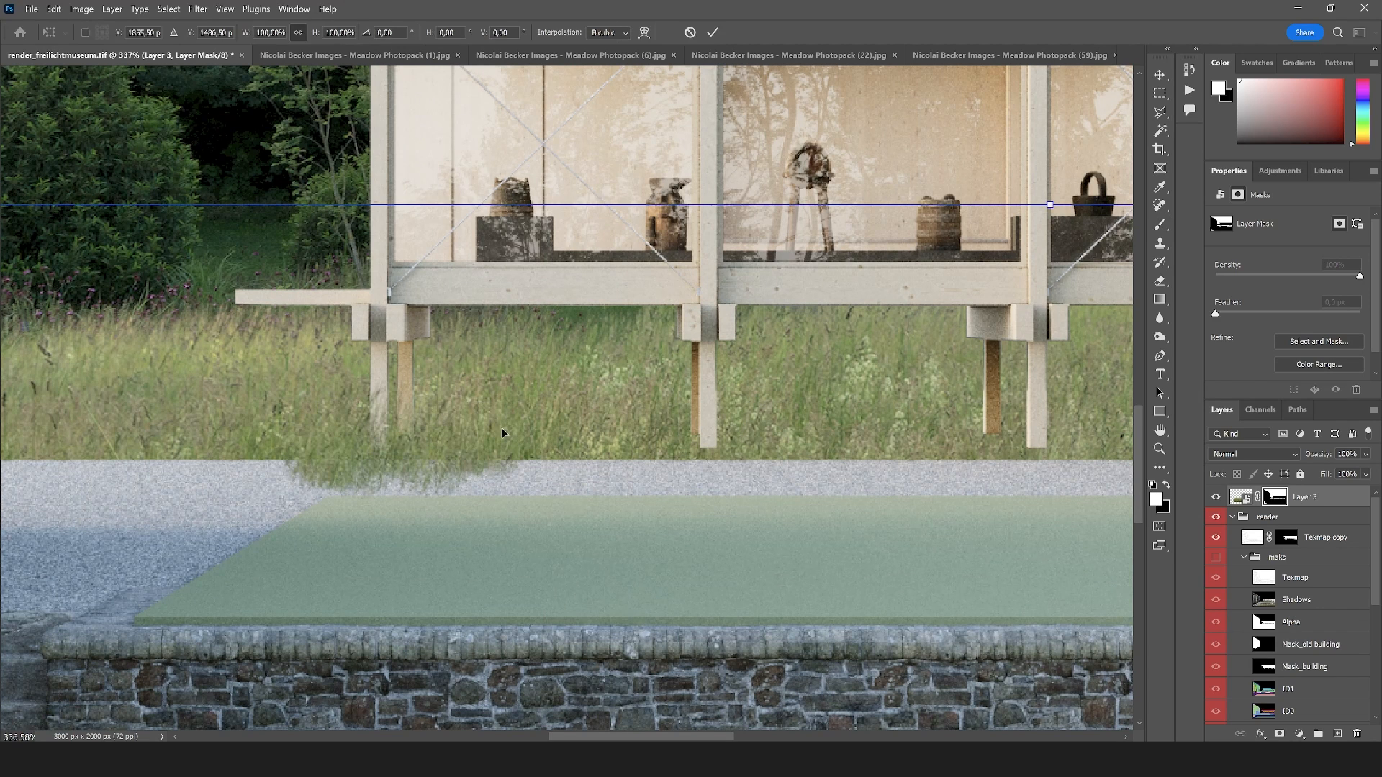
left_click(1159, 112)
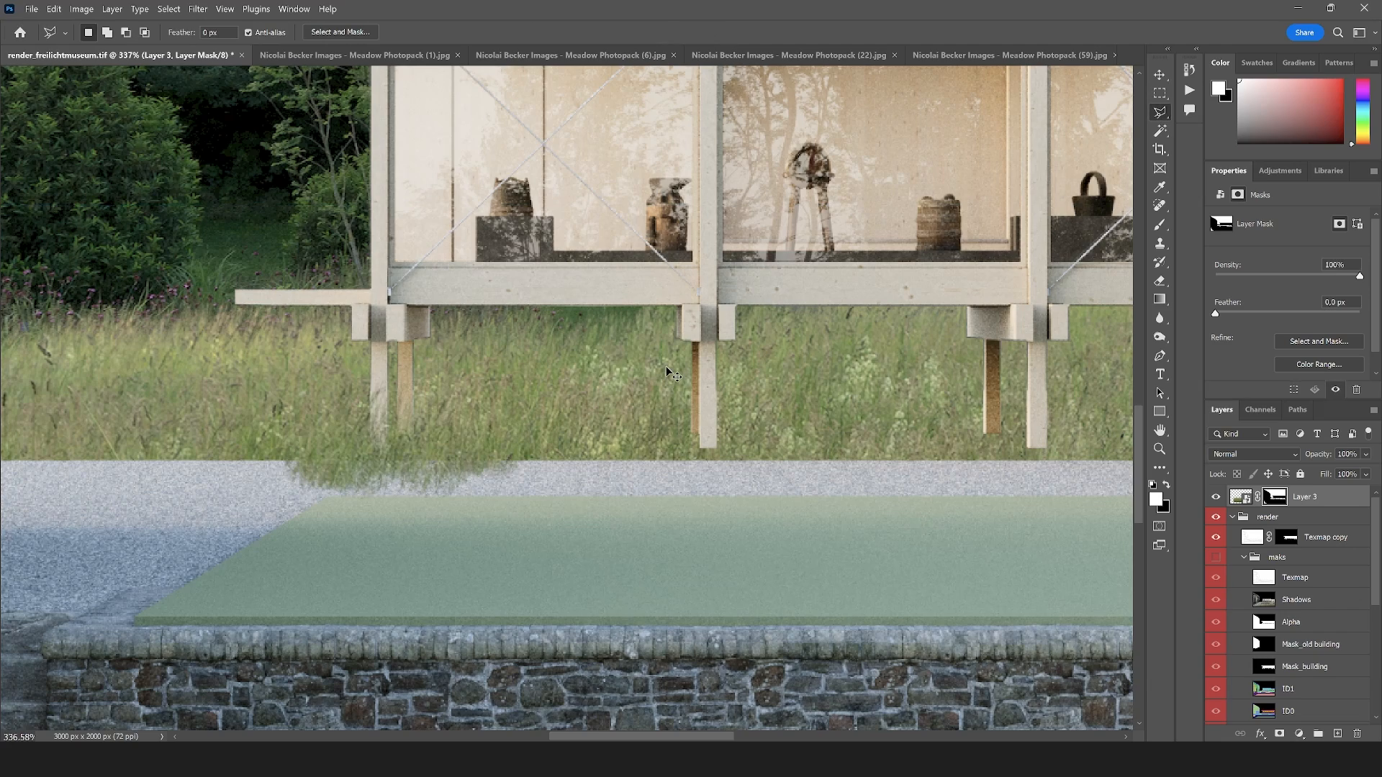
key("ctrl+z")
Outline the meadow strip under the pavilion with the Polygonal Lasso, following the back edge of the gravel path
scroll(320, 441, "down", 8)
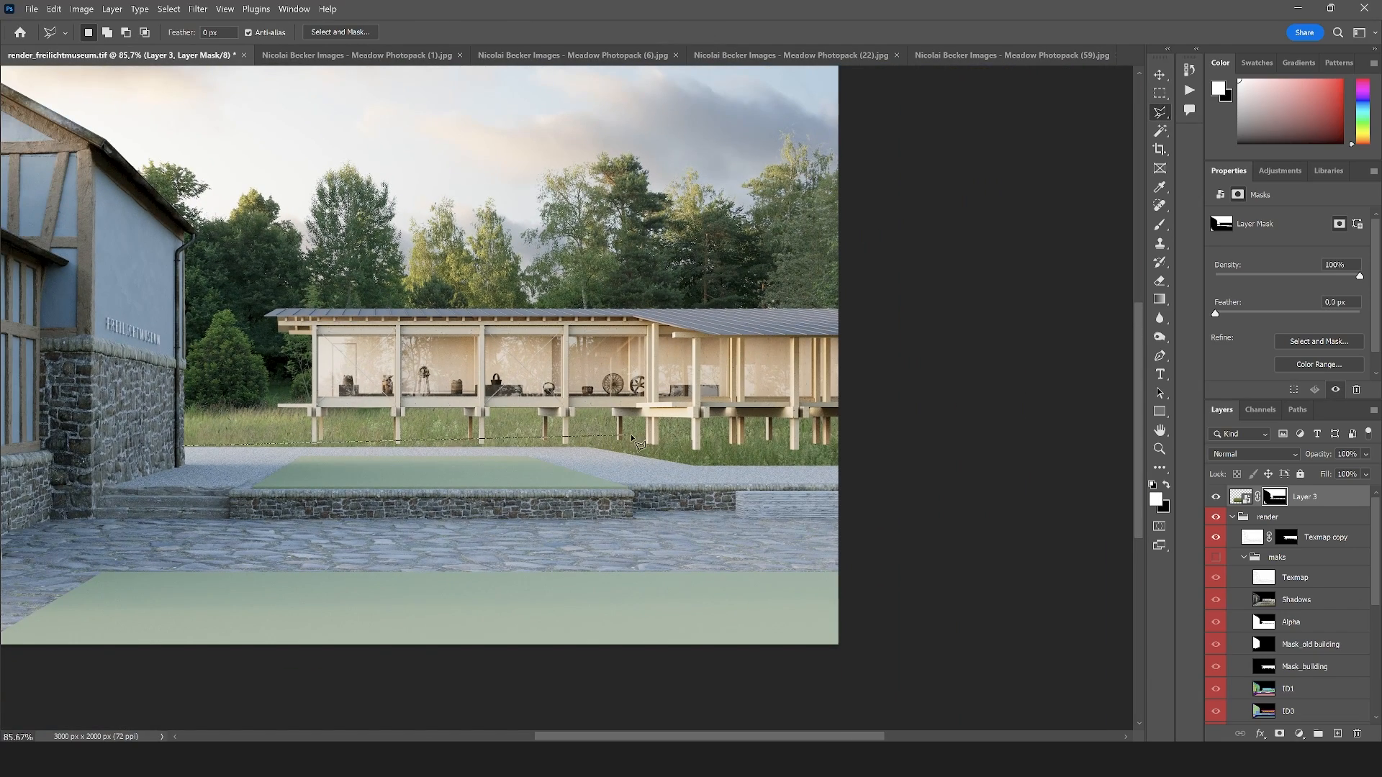
left_click(698, 466)
left_click(941, 392)
left_click(835, 352)
left_click(547, 330)
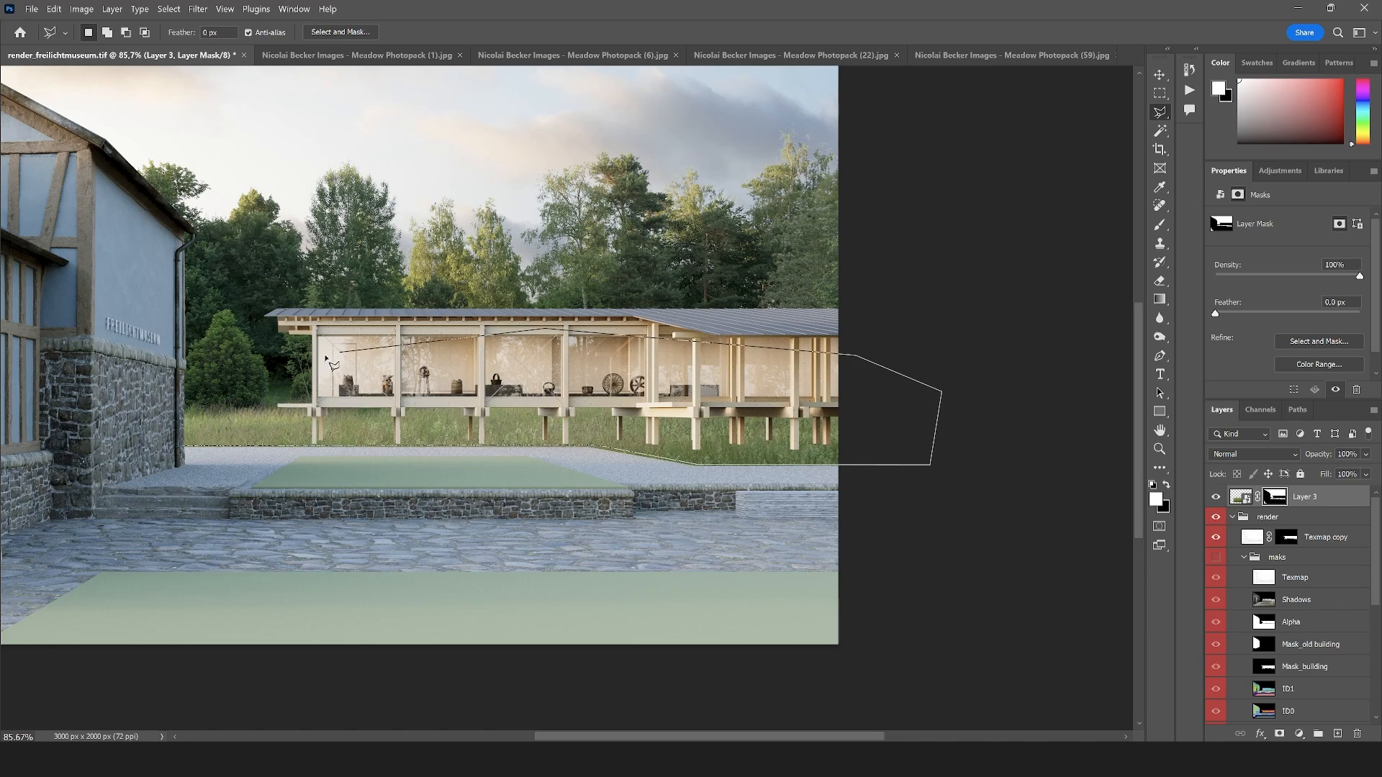
double_click(198, 375)
Paint white grass over the feet of the pavilion's posts on Layer 3's mask within the selection, and deselect
scroll(254, 432, "up", 4)
scroll(254, 435, "up", 4)
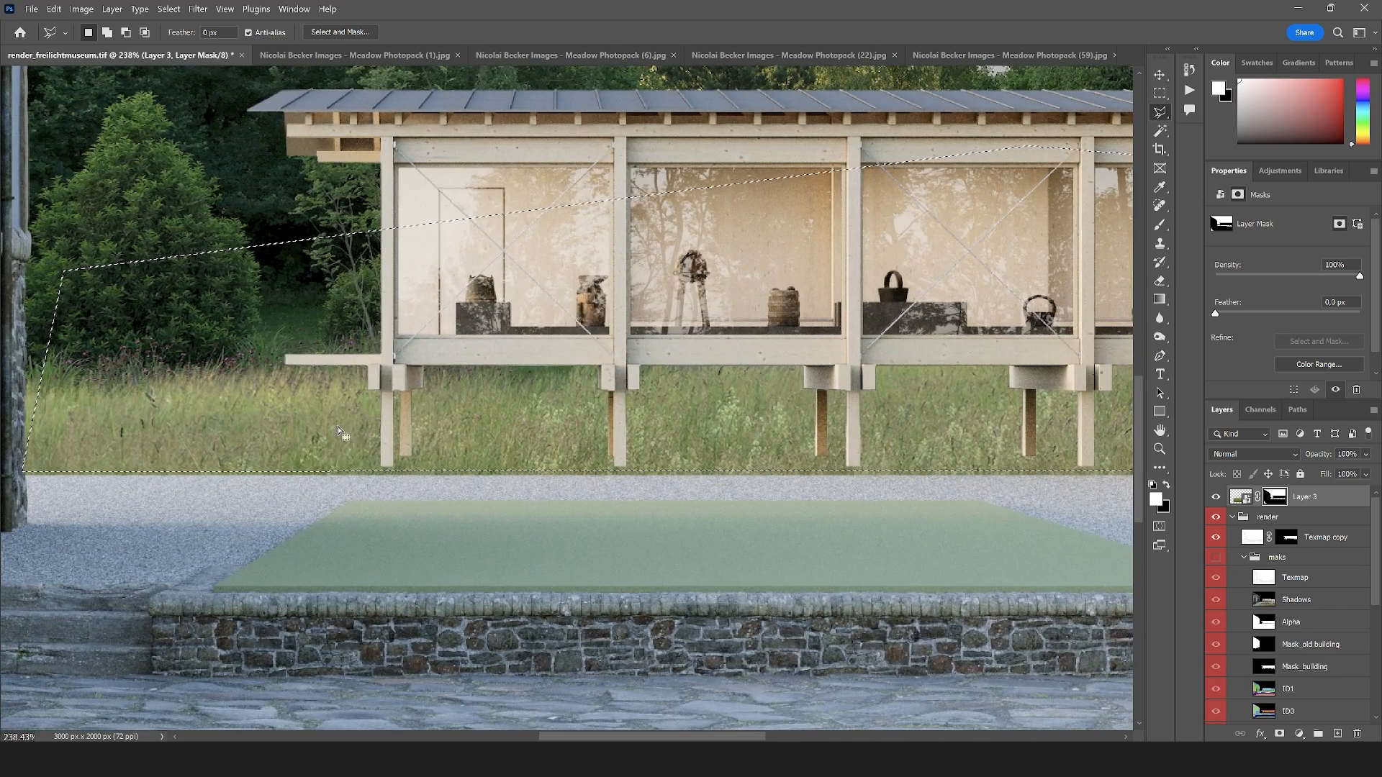
key("b")
mouse_move(354, 466)
left_mouse_down()
mouse_move(424, 461)
mouse_move(417, 450)
left_mouse_up()
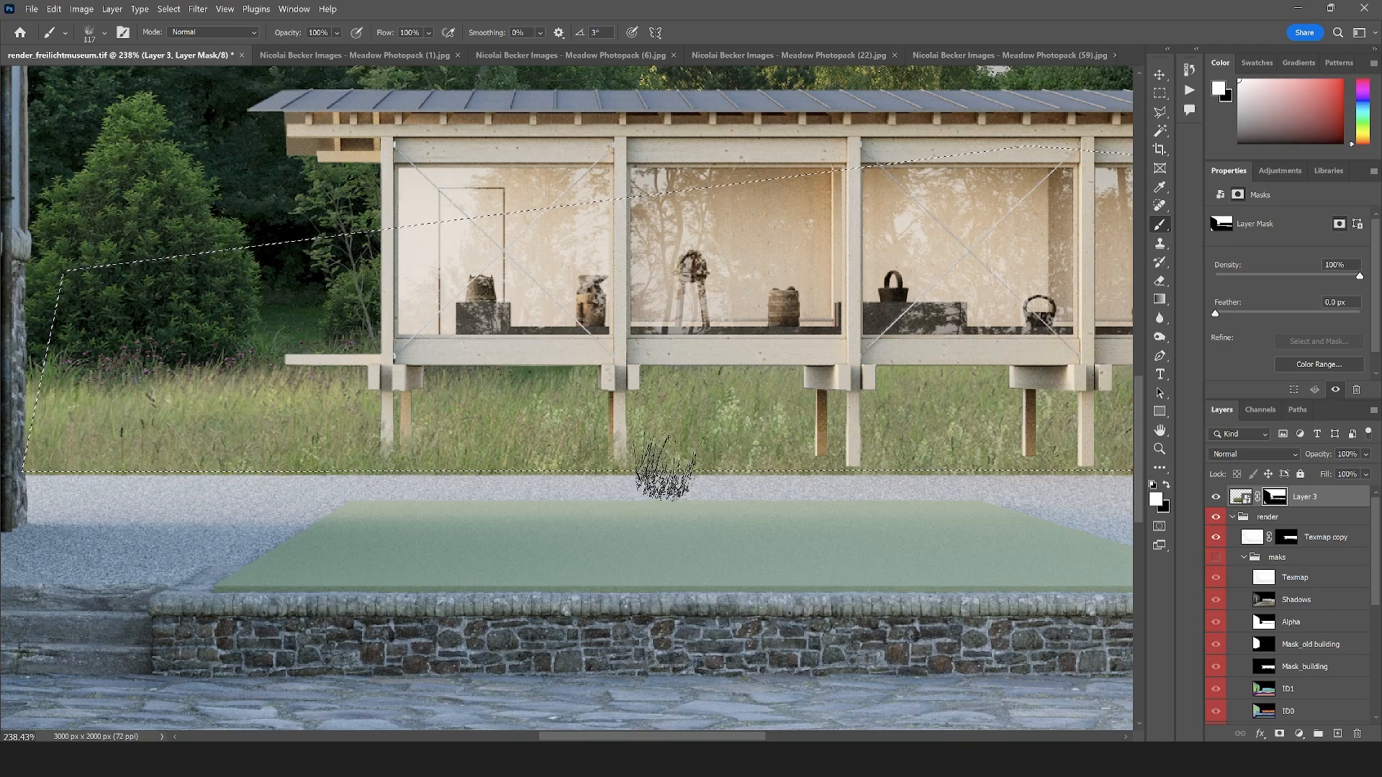
scroll(327, 456, "down", 3)
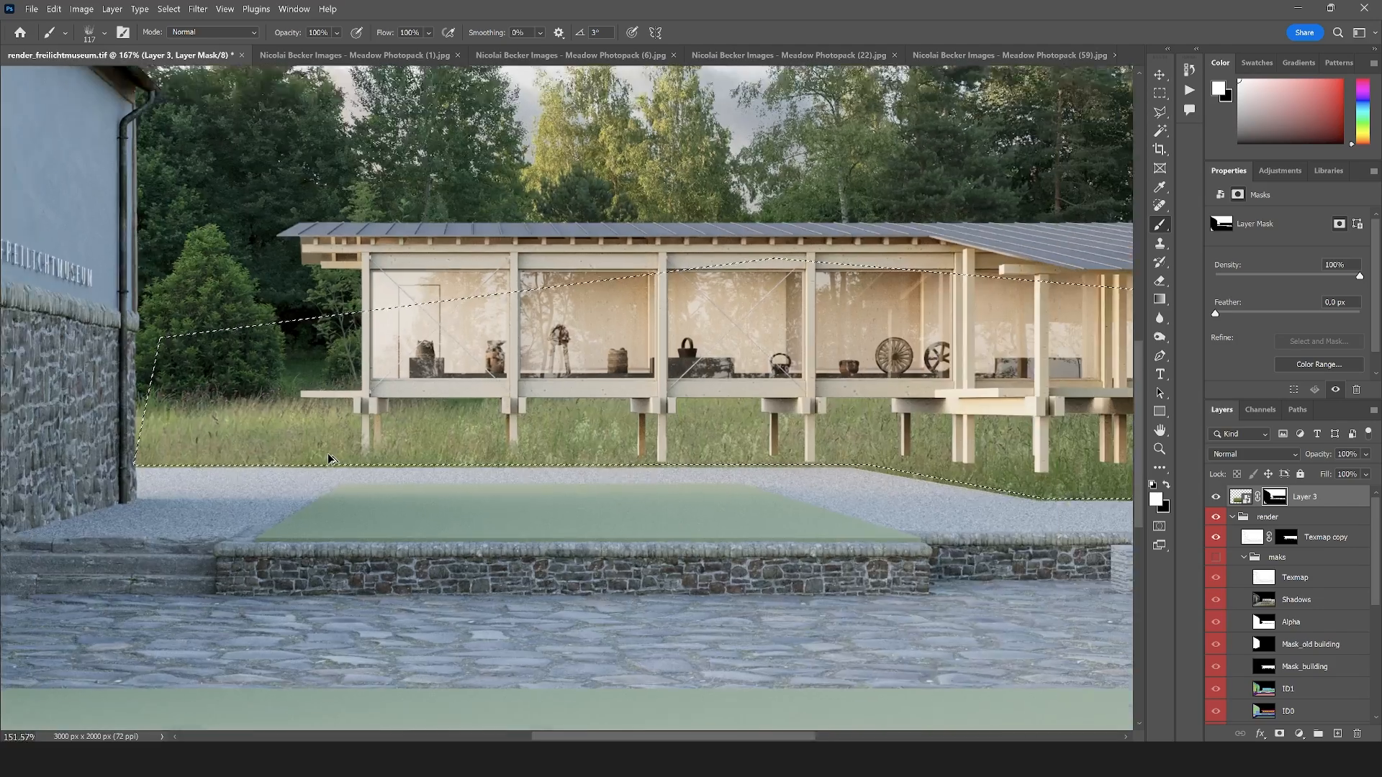
scroll(777, 441, "up", 3)
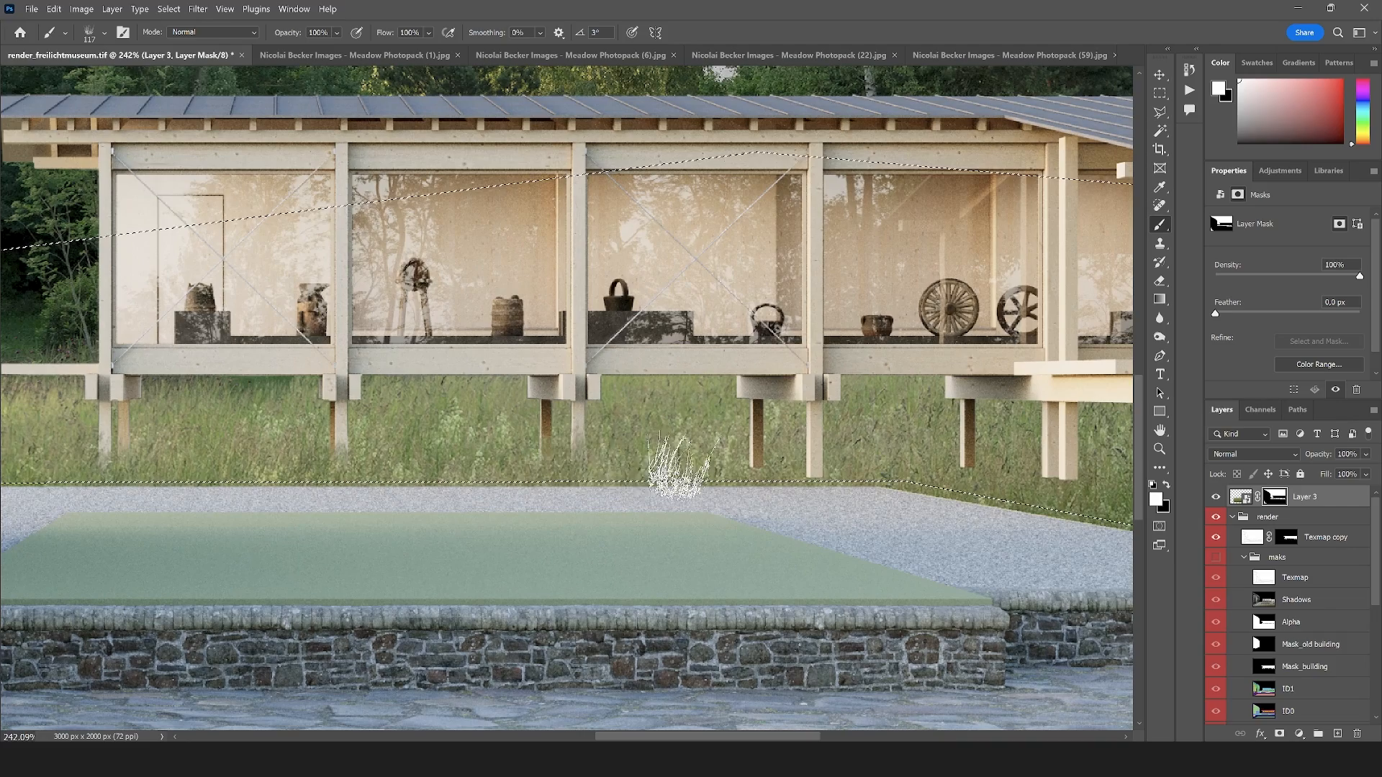
scroll(209, 457, "down", 3)
scroll(543, 460, "up", 2)
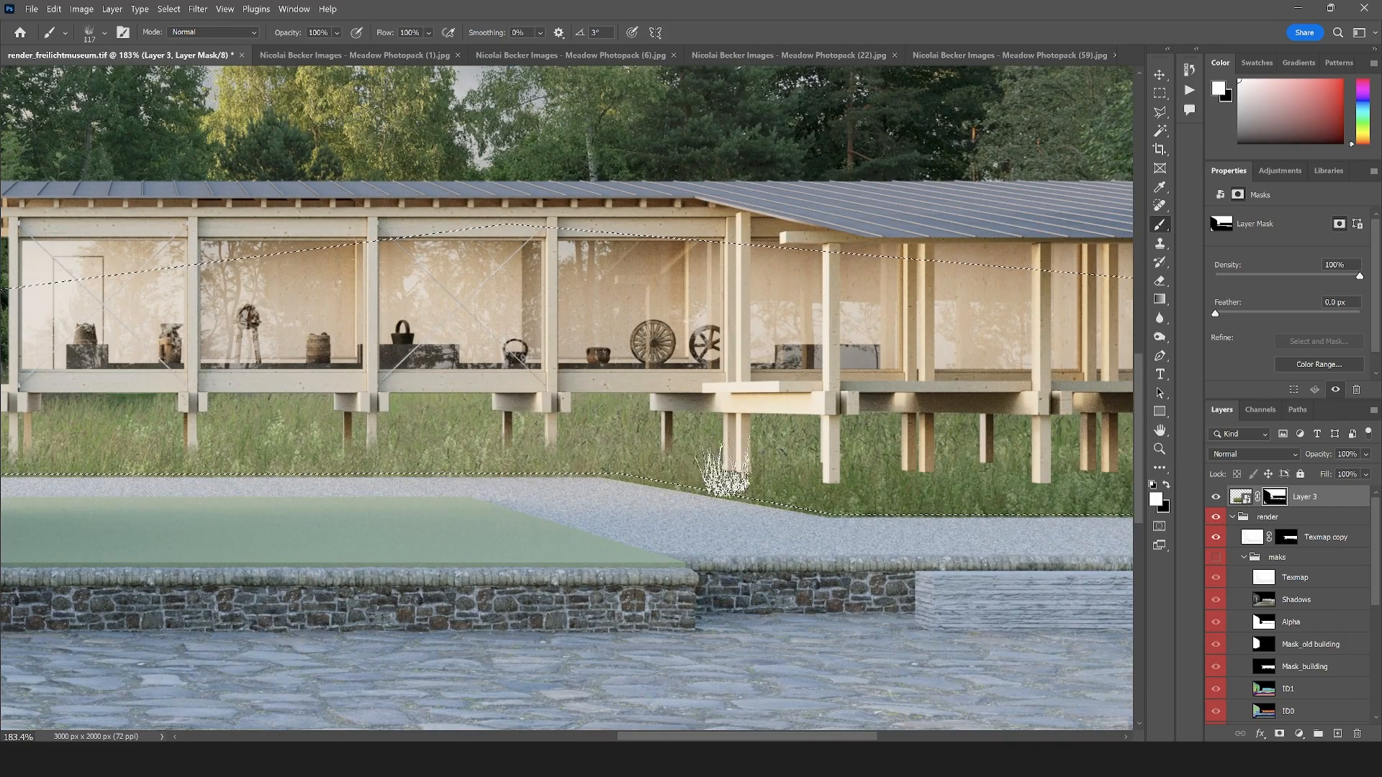
scroll(733, 464, "down", 5)
scroll(768, 475, "up", 4)
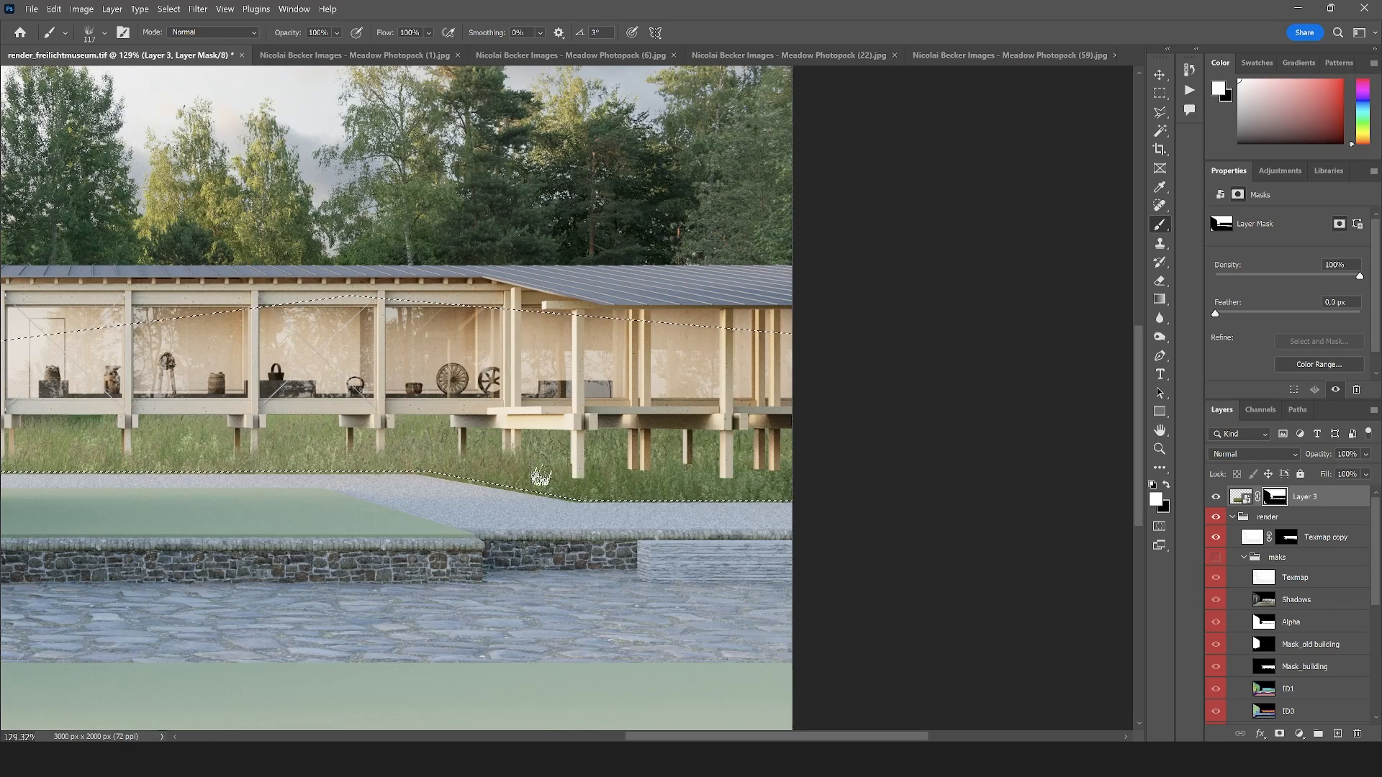
scroll(629, 476, "up", 3)
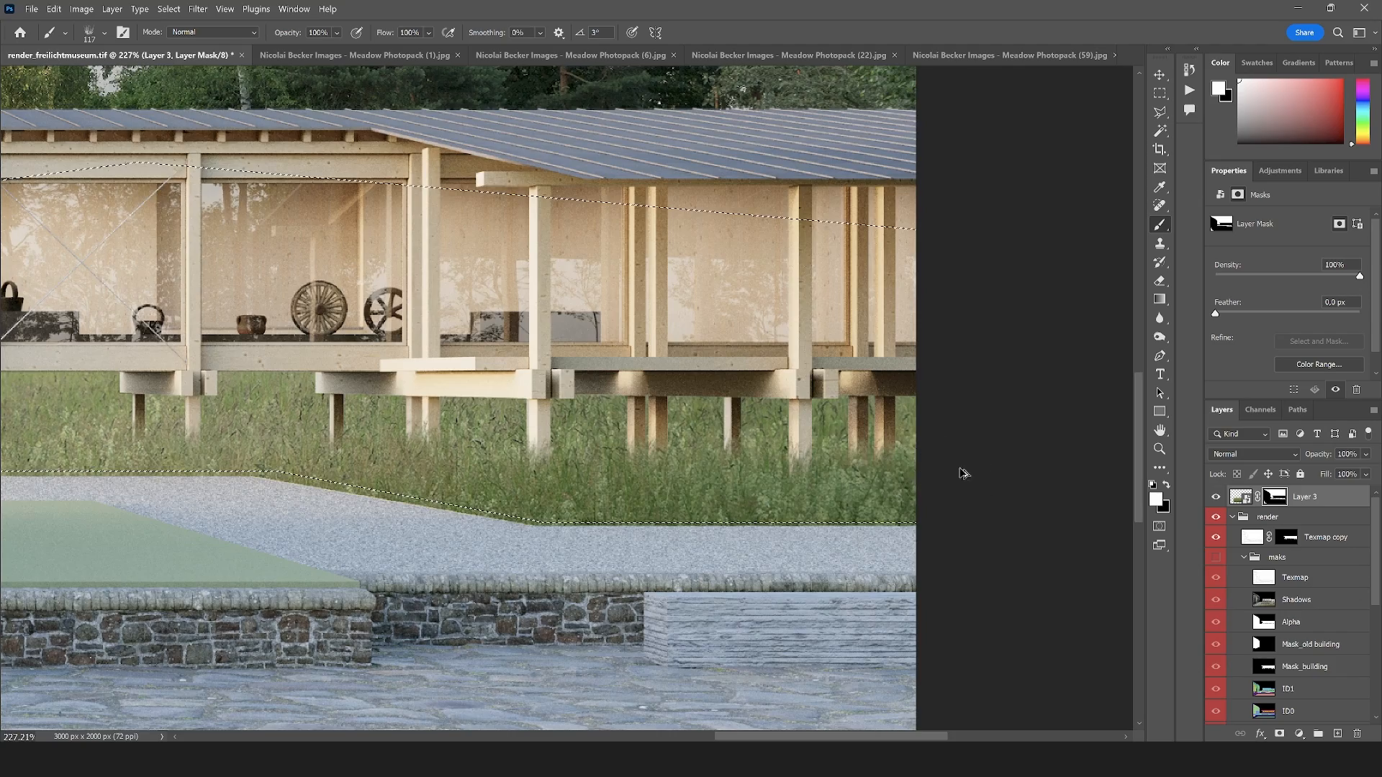
scroll(962, 472, "down", 3)
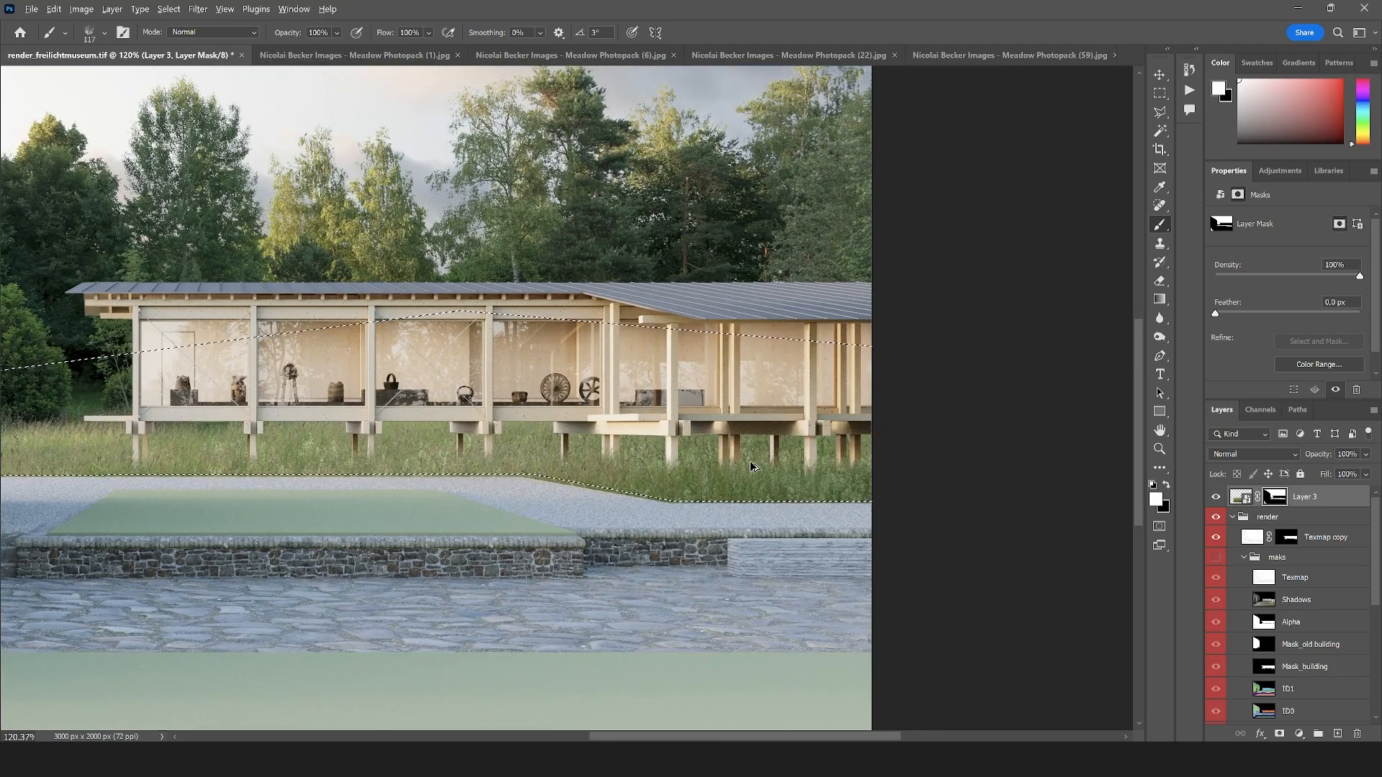
scroll(1081, 463, "down", 2)
key("ctrl+d")
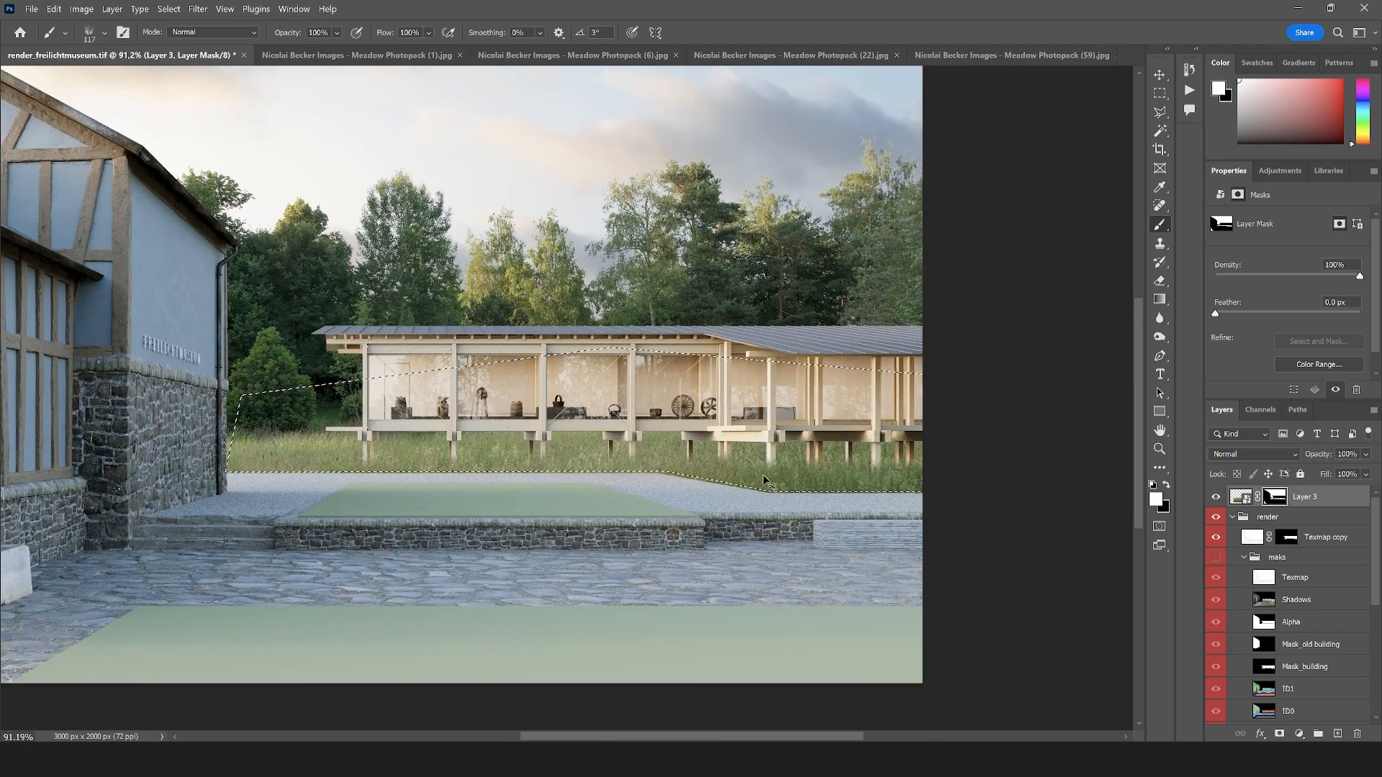
Duplicate the Shadows pass from the mask folder and place the copy above Layer 3
scroll(458, 509, "down", 1)
scroll(455, 467, "up", 1)
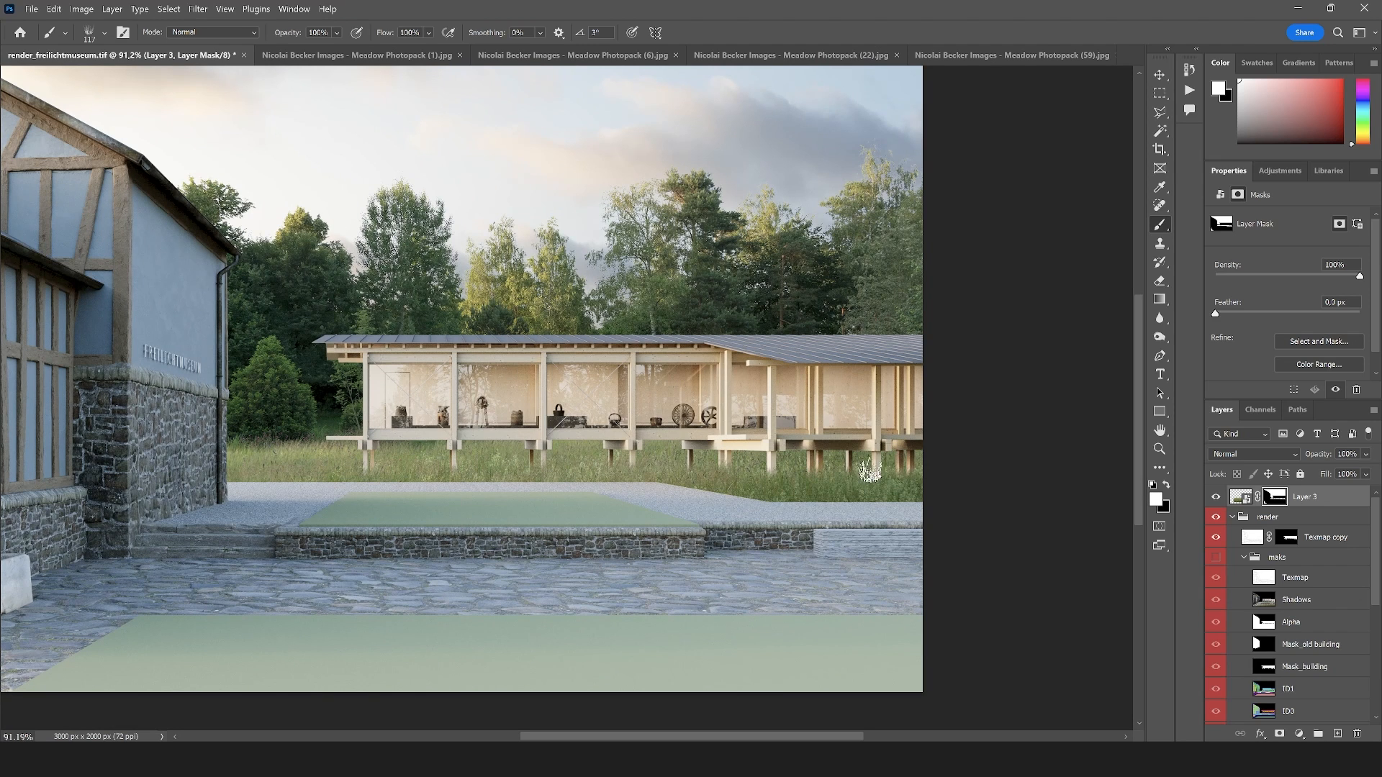
scroll(524, 494, "up", 1)
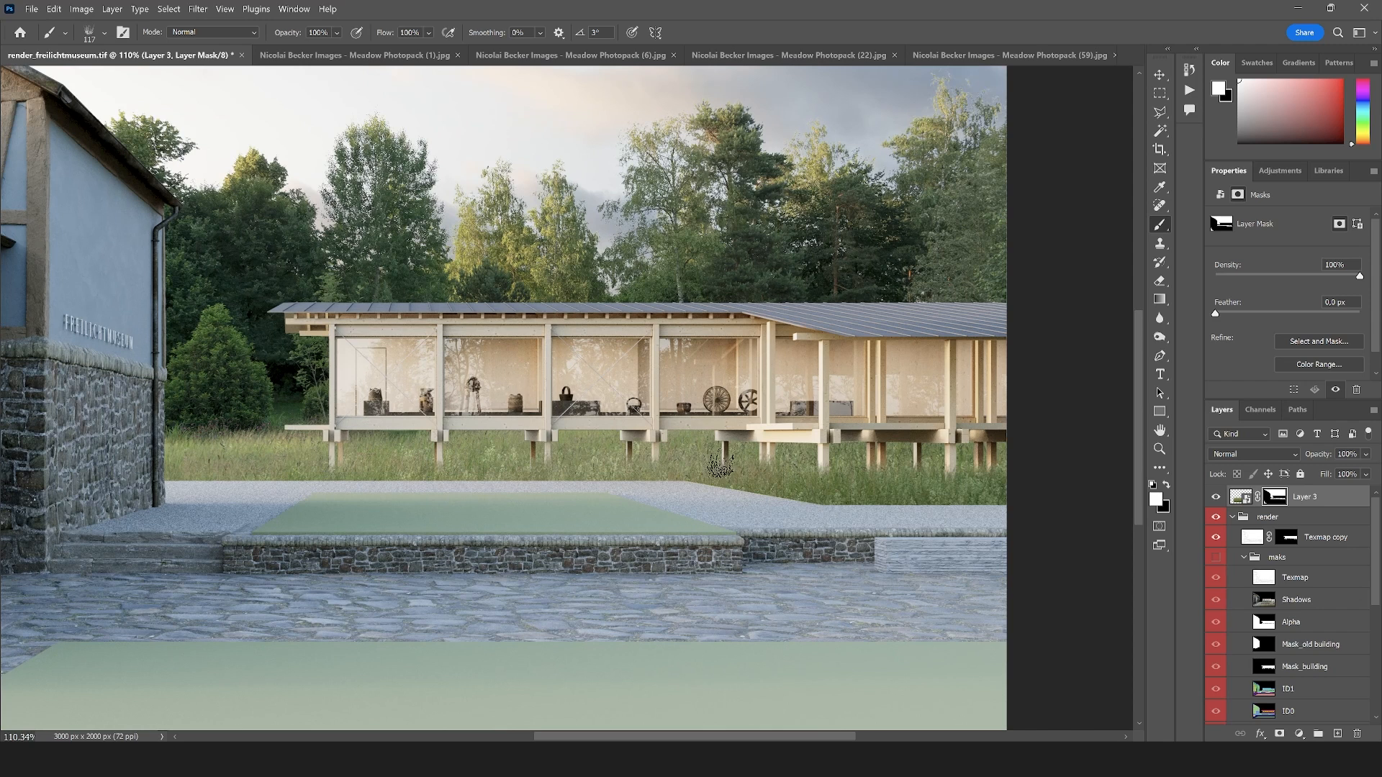
scroll(1271, 666, "down", 2)
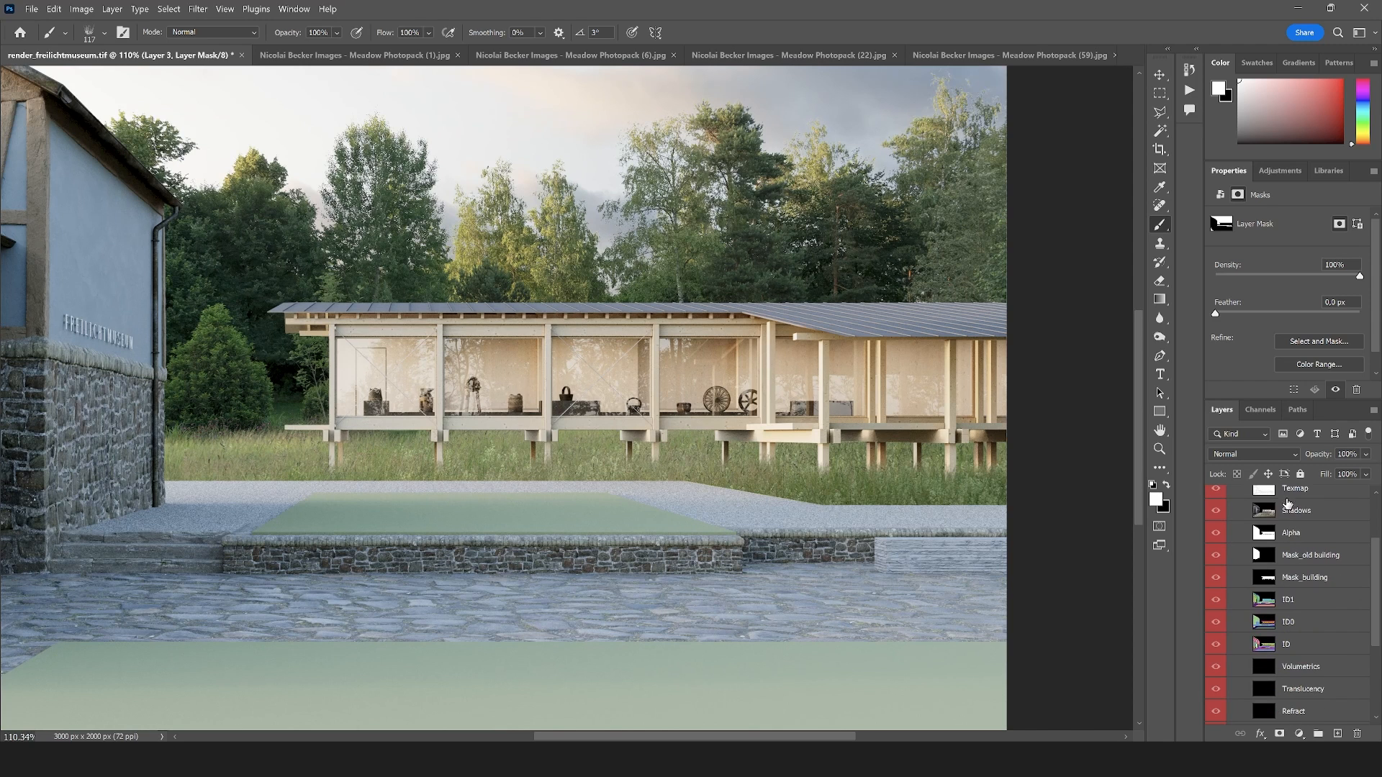
left_click(1260, 514)
key("ctrl+j")
scroll(1296, 576, "up", 2)
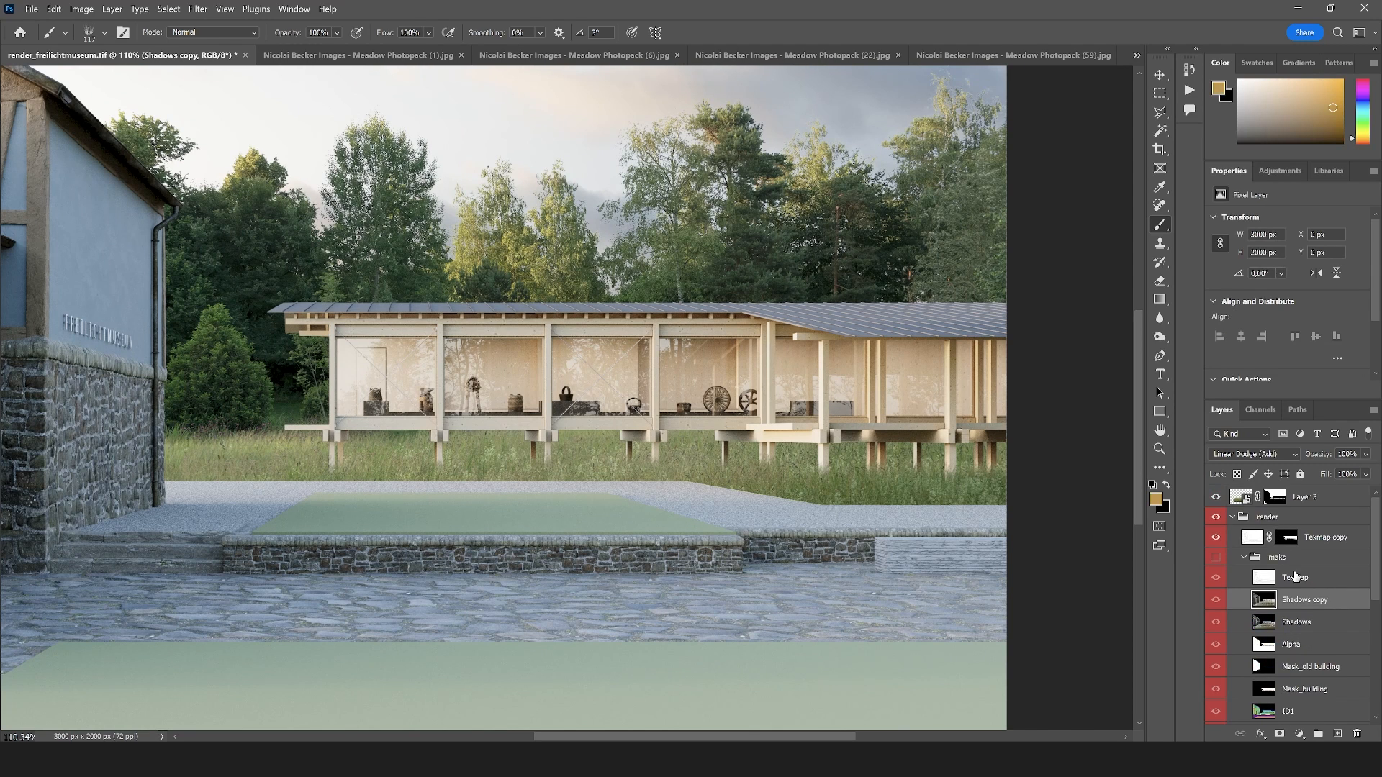
left_click_drag(1295, 600, 1288, 504)
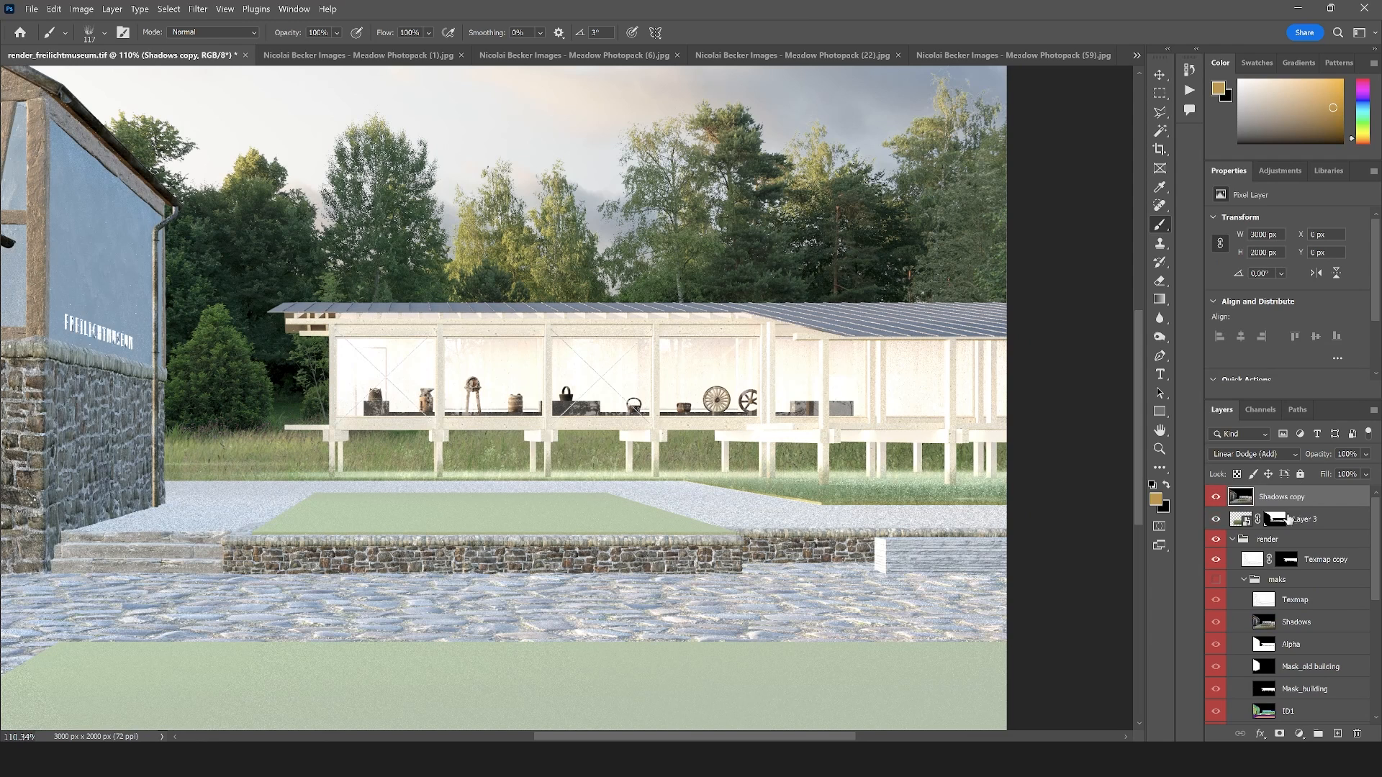
Clip the Shadows copy to Layer 3 and set it to Subtract blending at 27% opacity
left_click(1232, 539)
left_click(1300, 504, "alt")
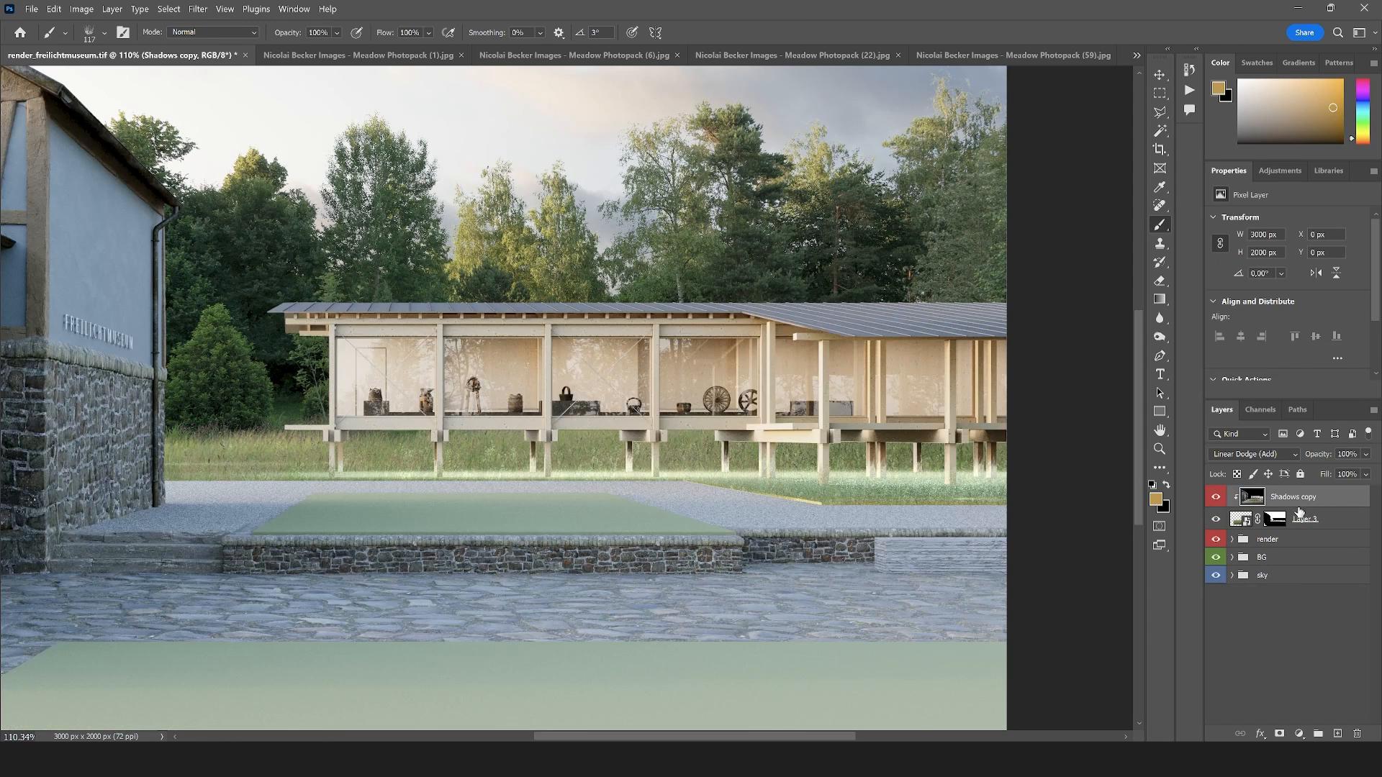
left_click(1260, 453)
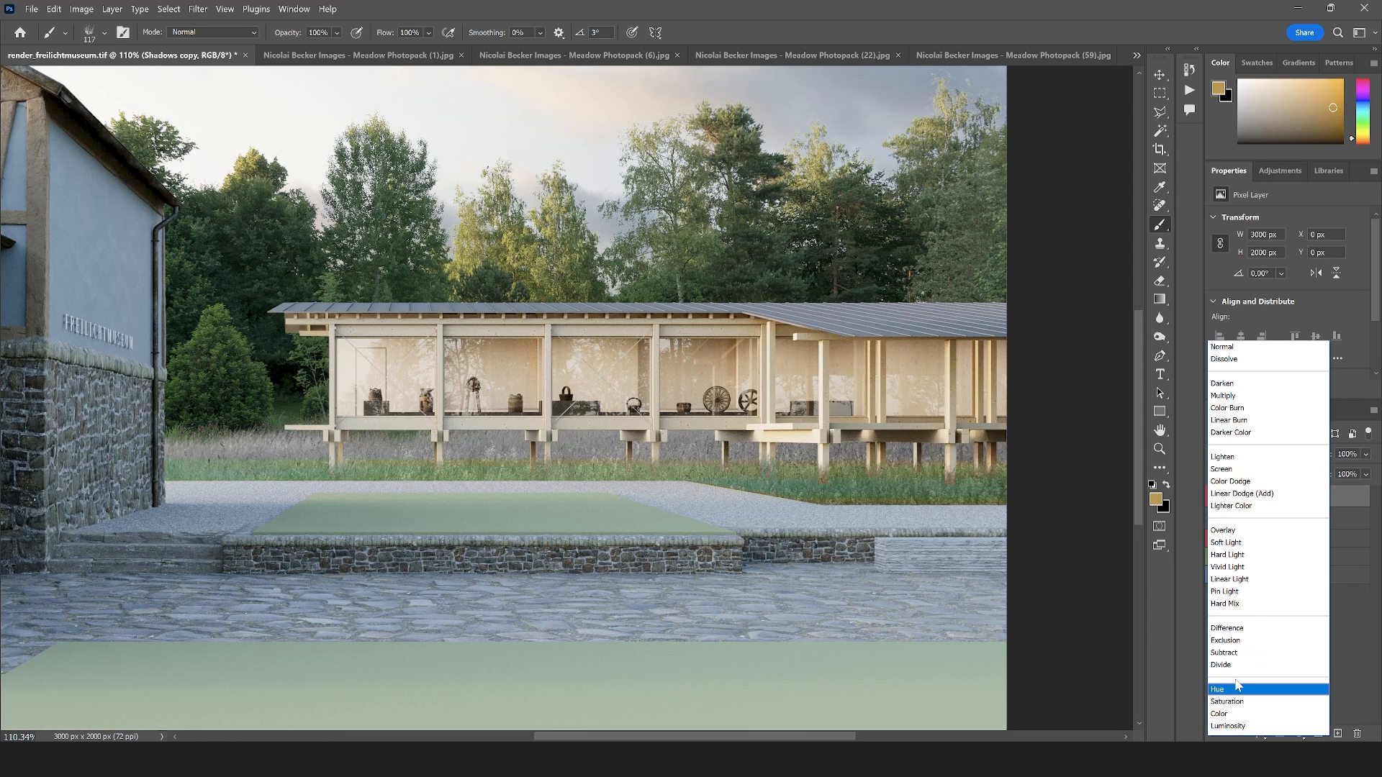
left_click(1226, 658)
left_click_drag(1365, 456, 1306, 473)
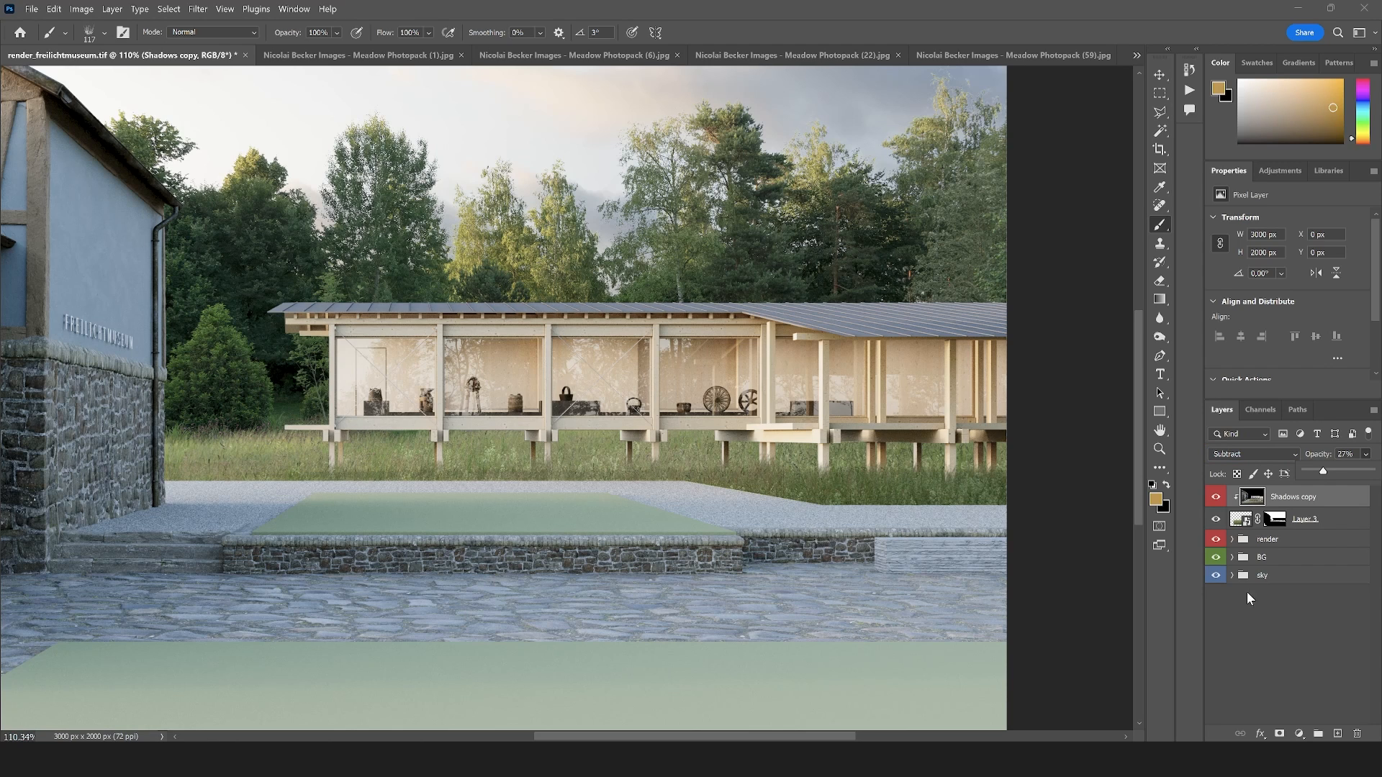
Give the Shadows copy a layer mask for painting in black, and set the layer's opacity to 60%
left_click(1279, 733)
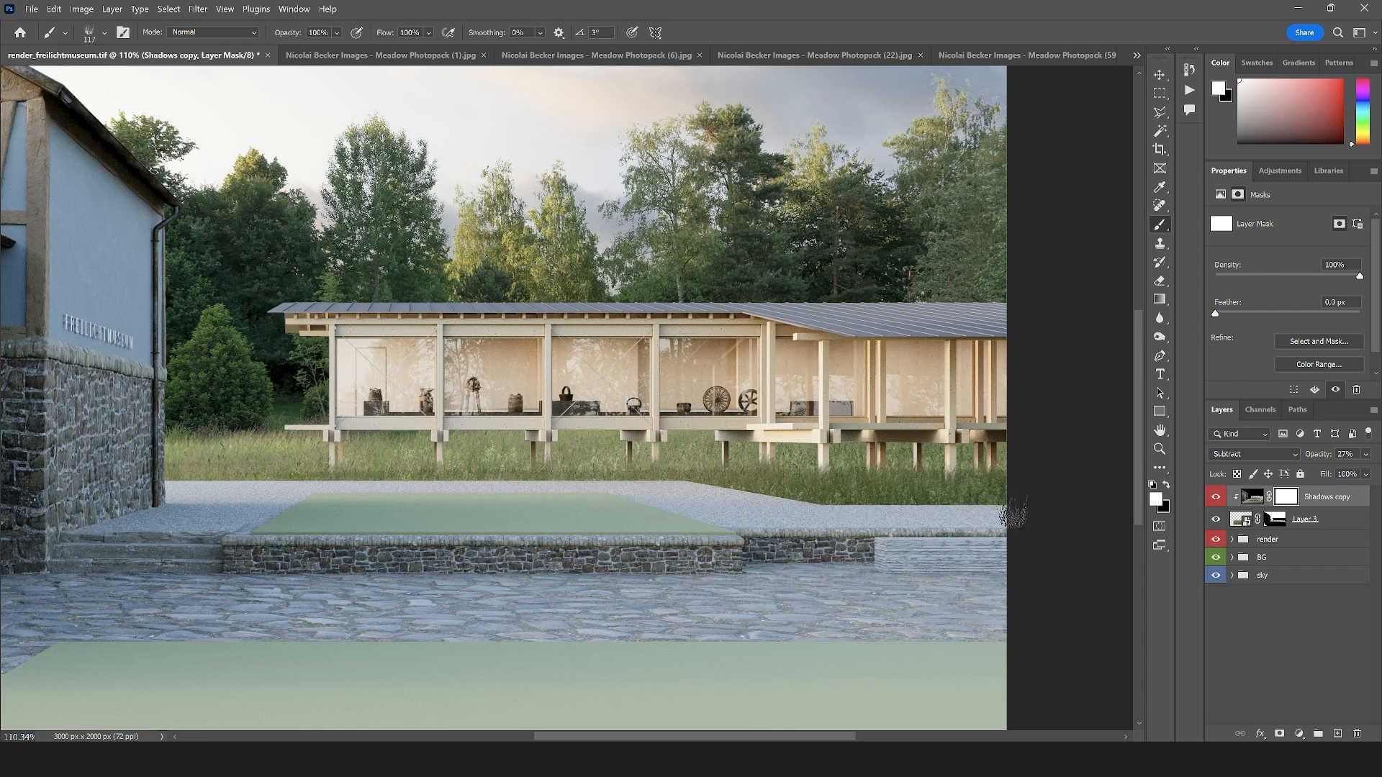
key("x")
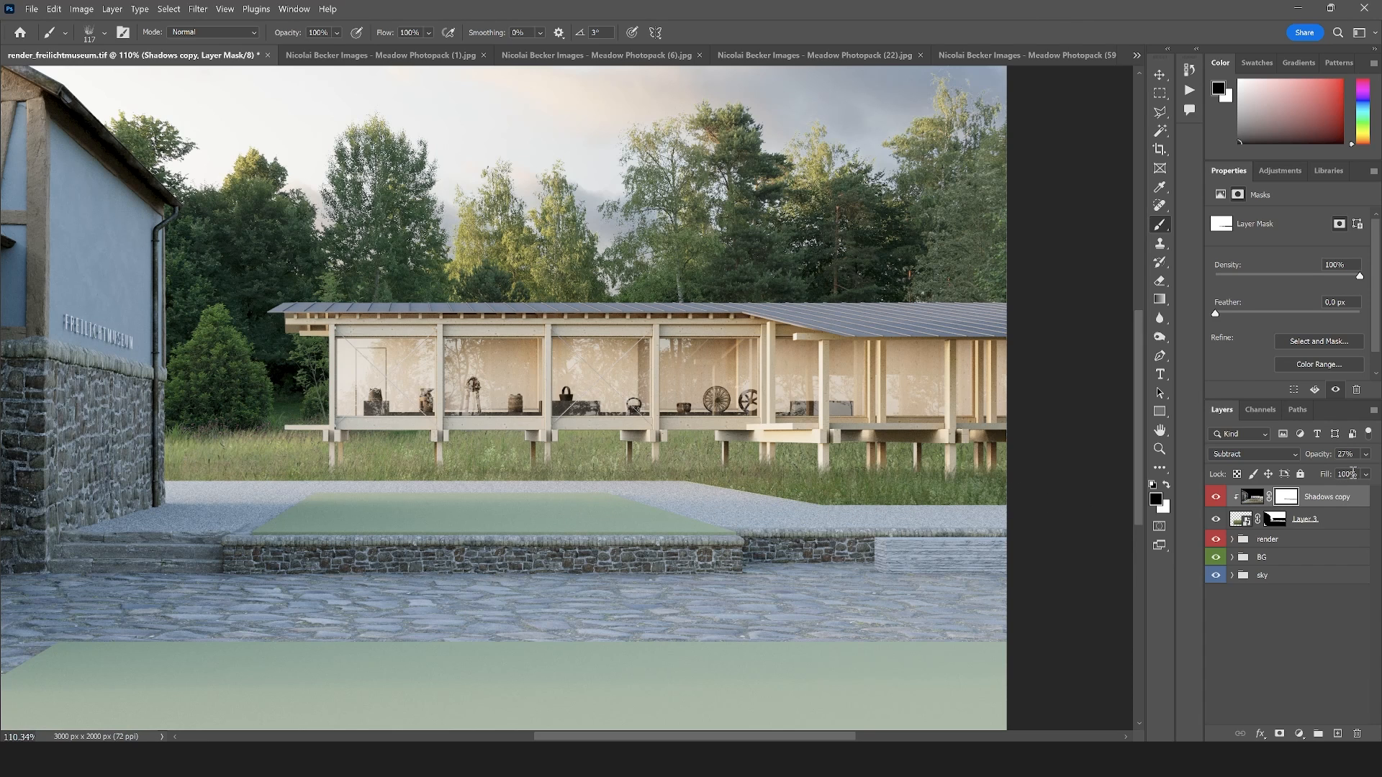
left_click(1366, 456)
left_click_drag(1354, 473, 1346, 473)
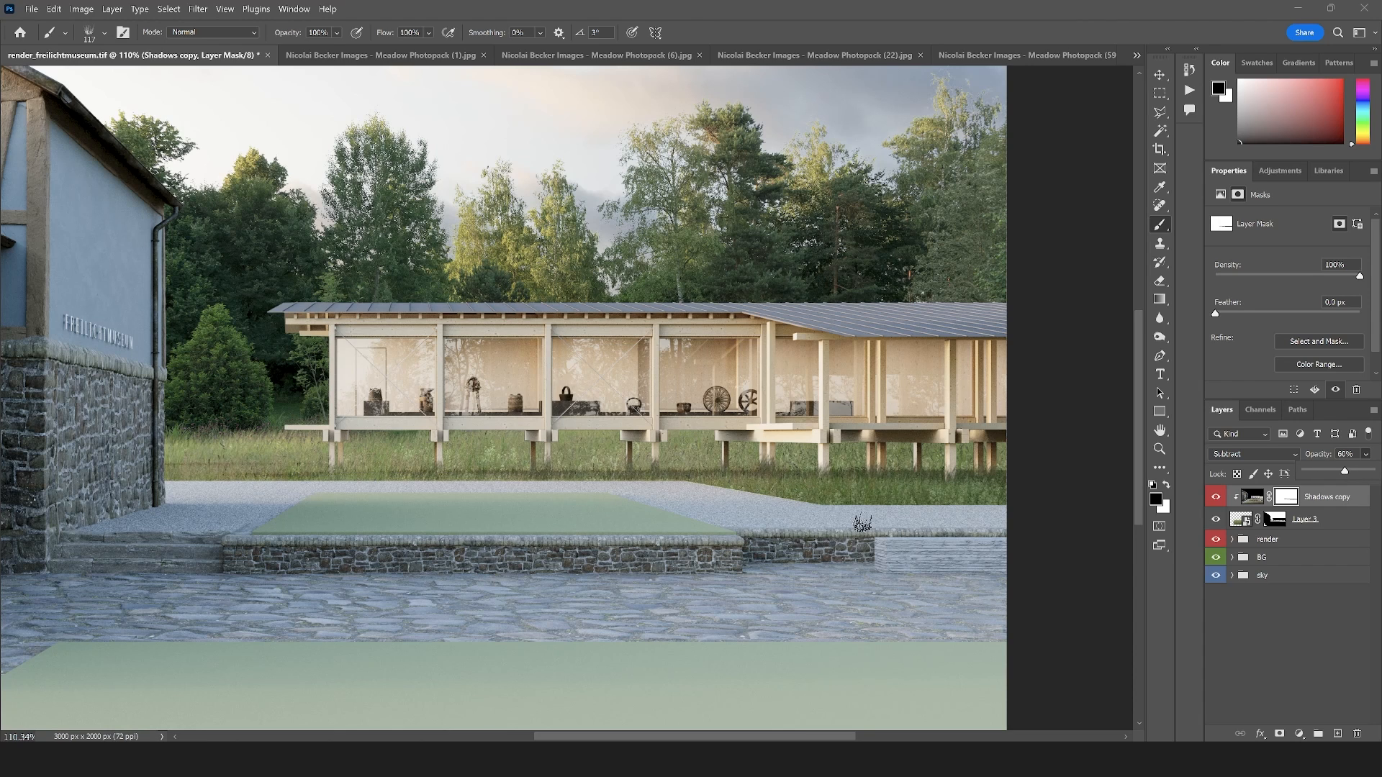
left_click(1286, 500)
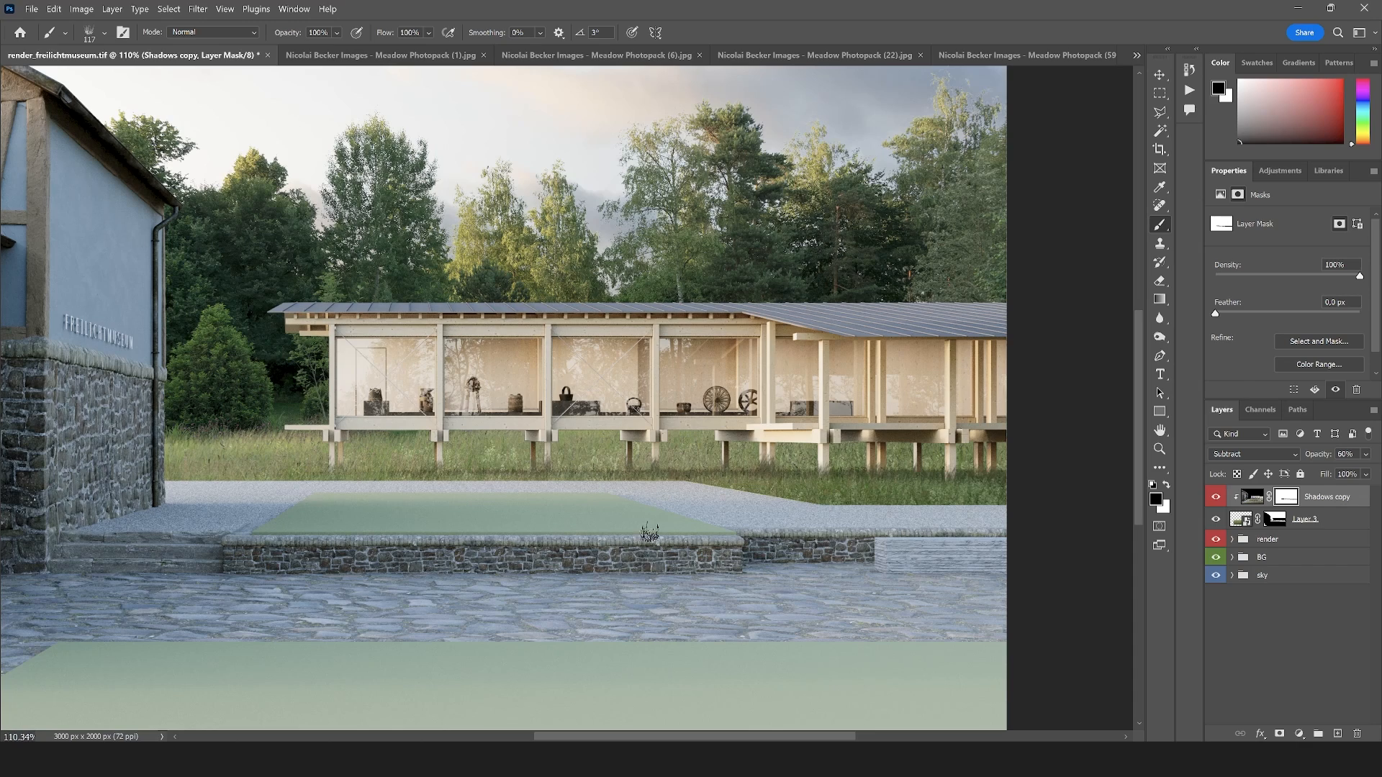
Reduce the meadow_05 brush to 37 px and paint black on the Shadows copy mask to soften the shadow edge in the grass under the pavilion
scroll(446, 476, "up", 6)
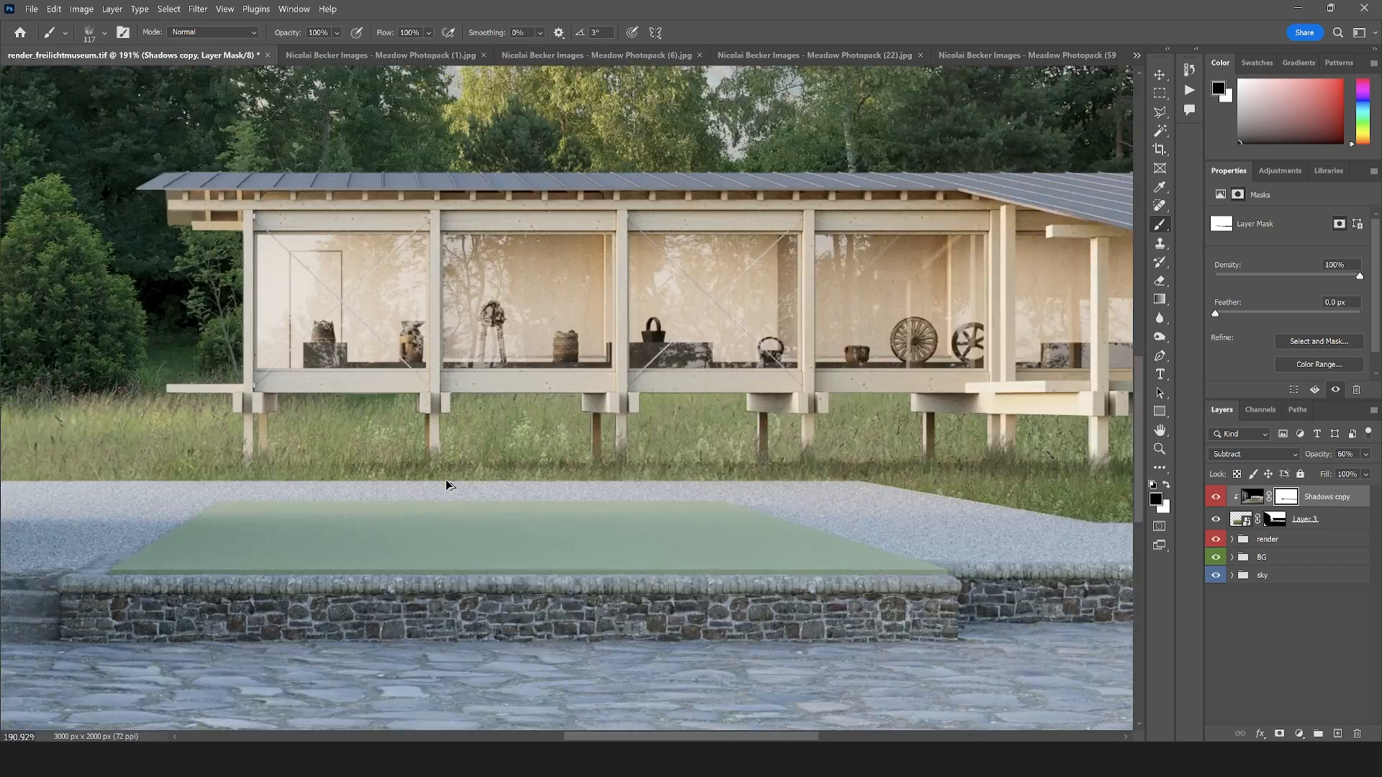
left_click(105, 34)
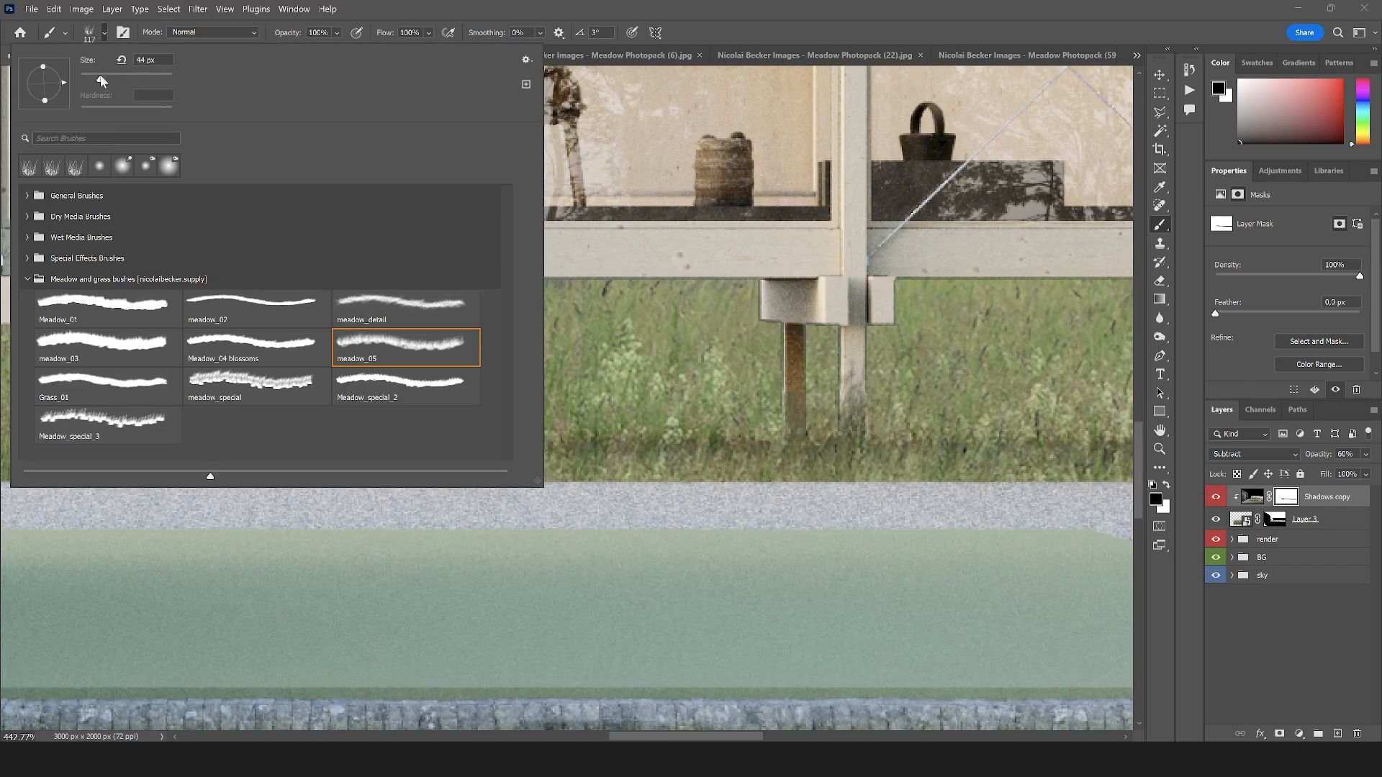
key("Return")
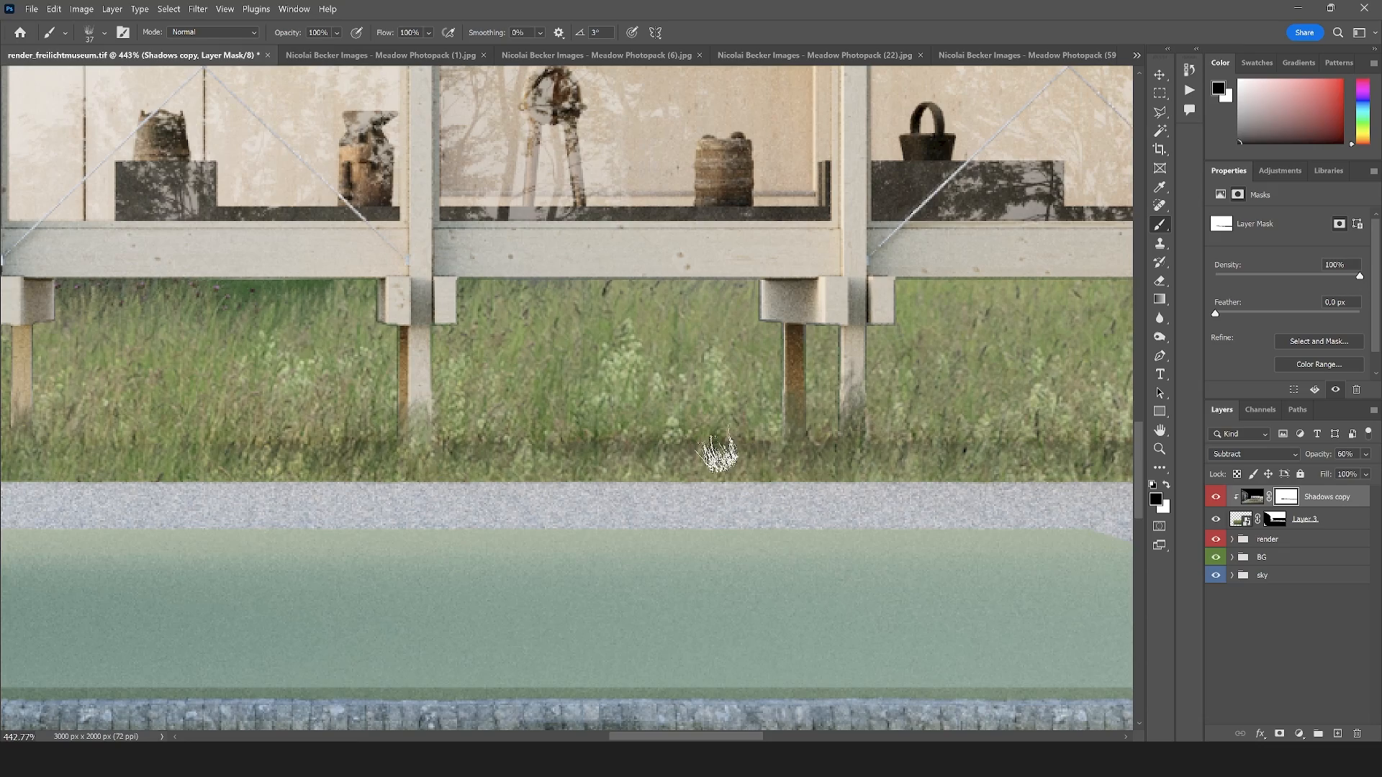
scroll(842, 453, "down", 5)
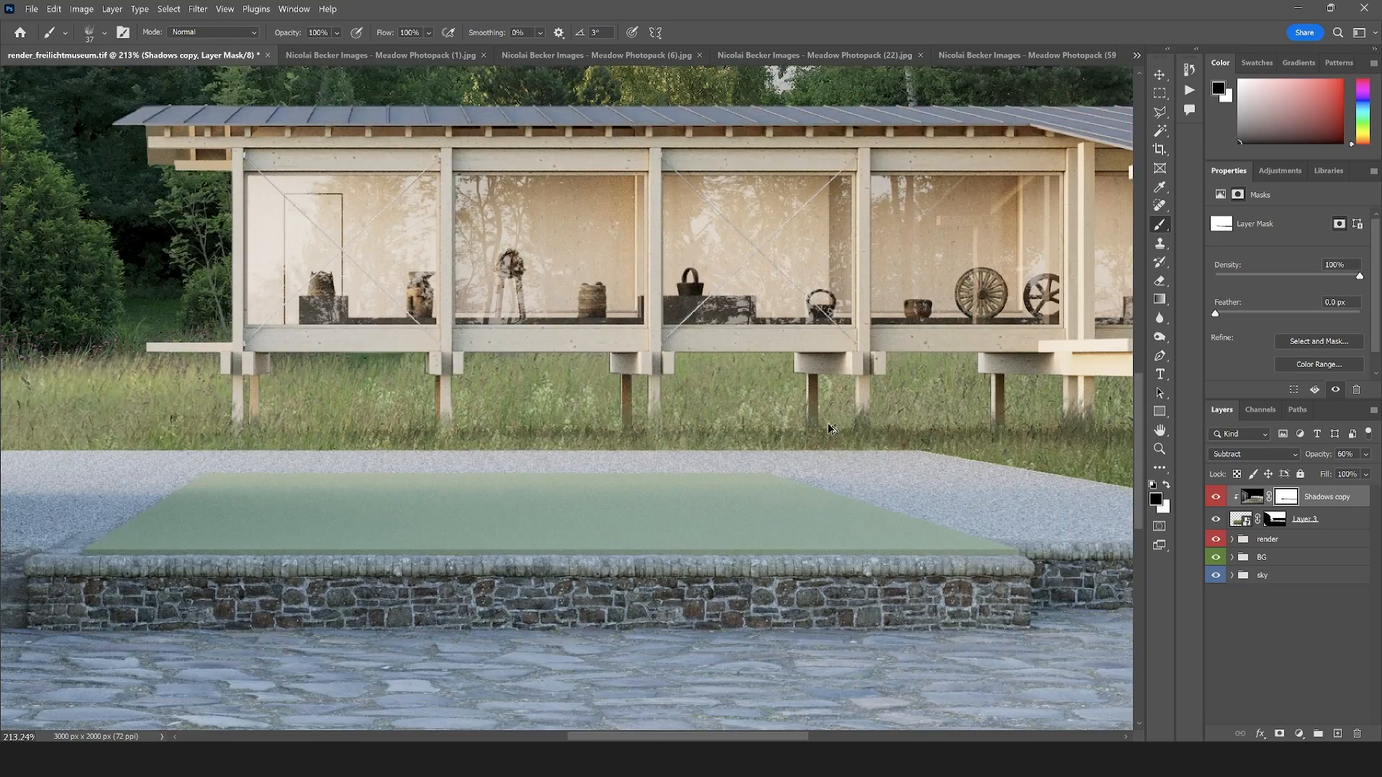
scroll(825, 448, "up", 4)
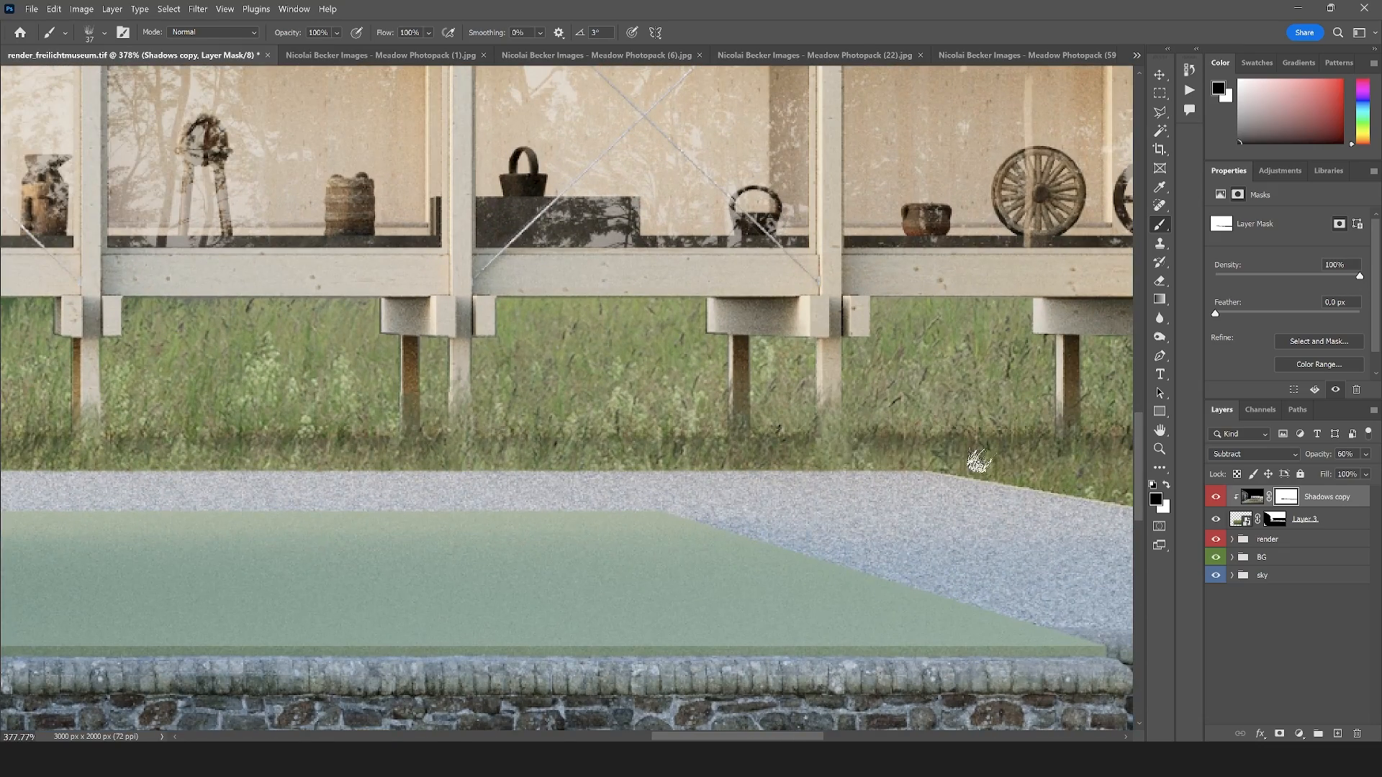
scroll(628, 452, "down", 5)
scroll(853, 442, "up", 4)
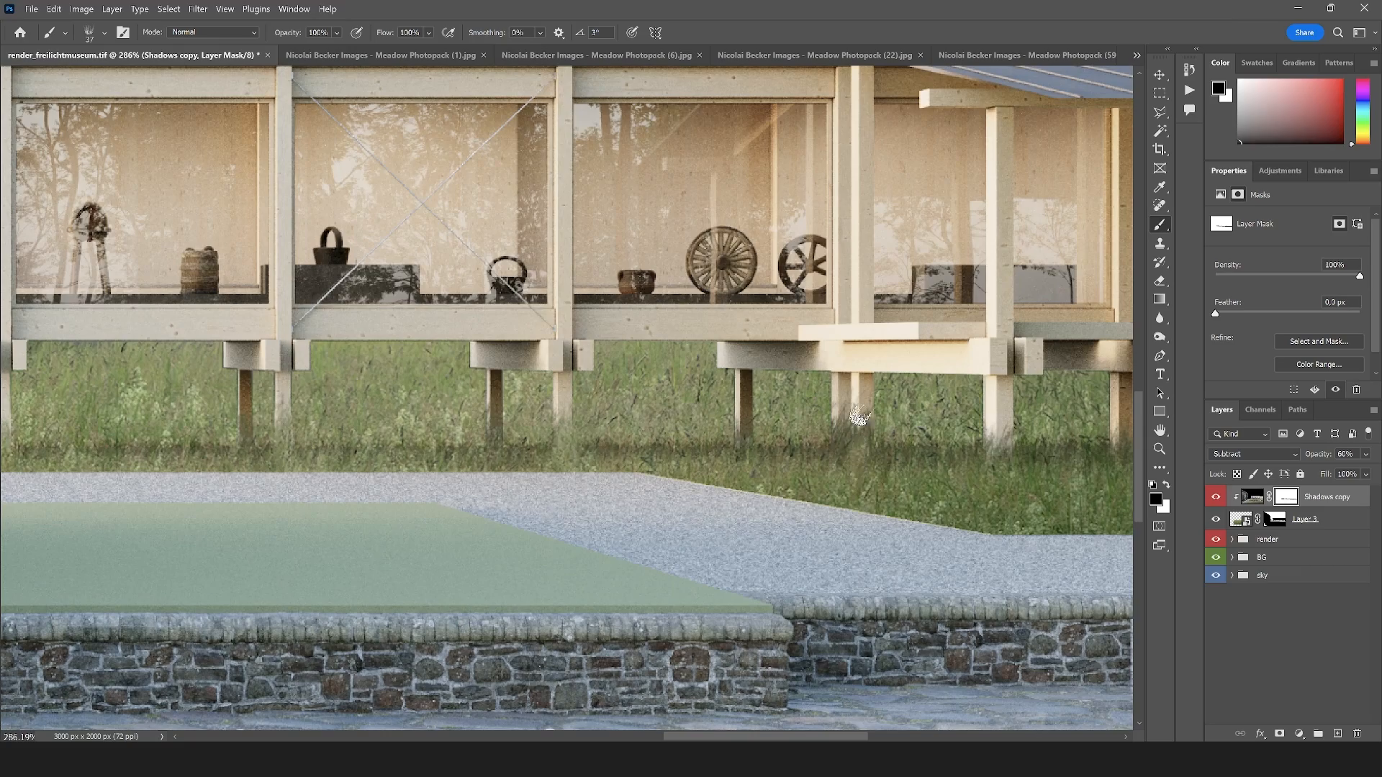
scroll(845, 504, "down", 4)
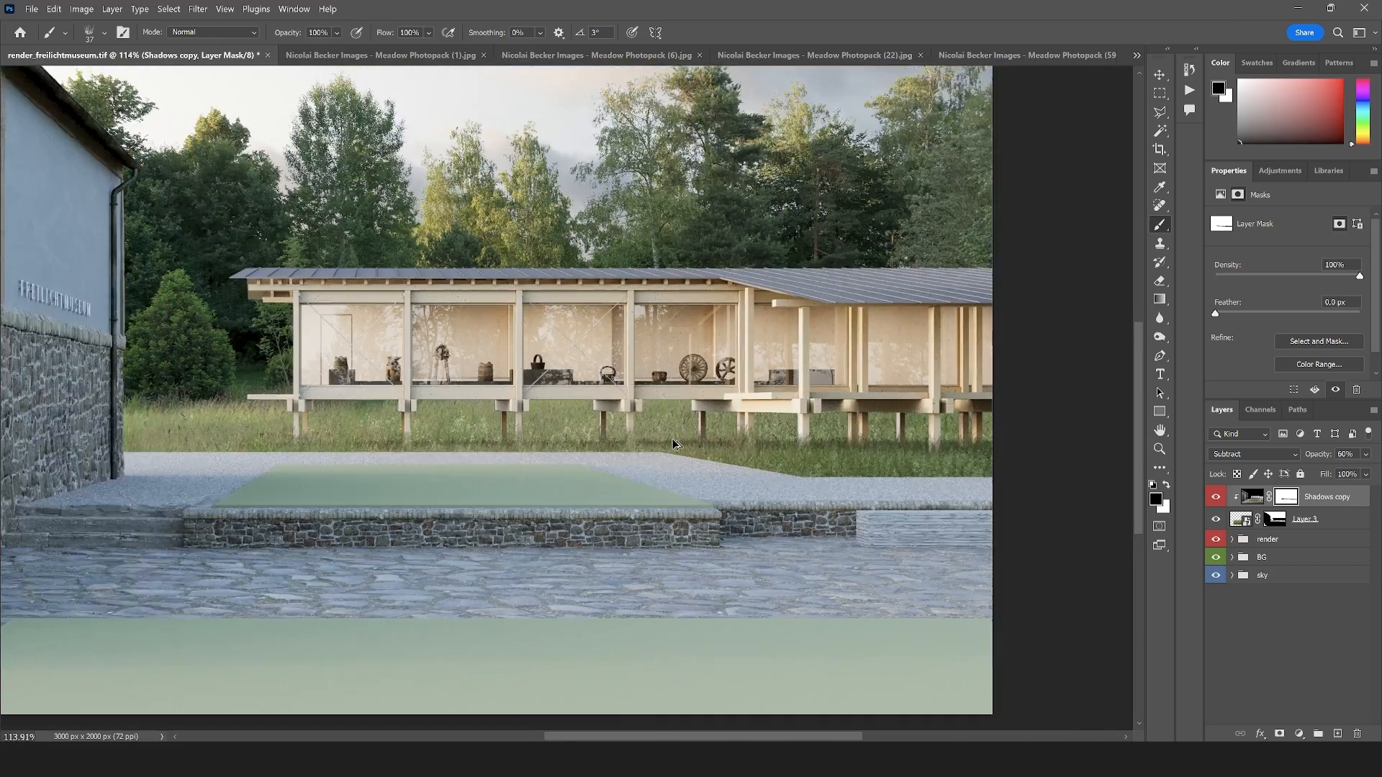
scroll(674, 445, "down", 1)
scroll(637, 453, "up", 1)
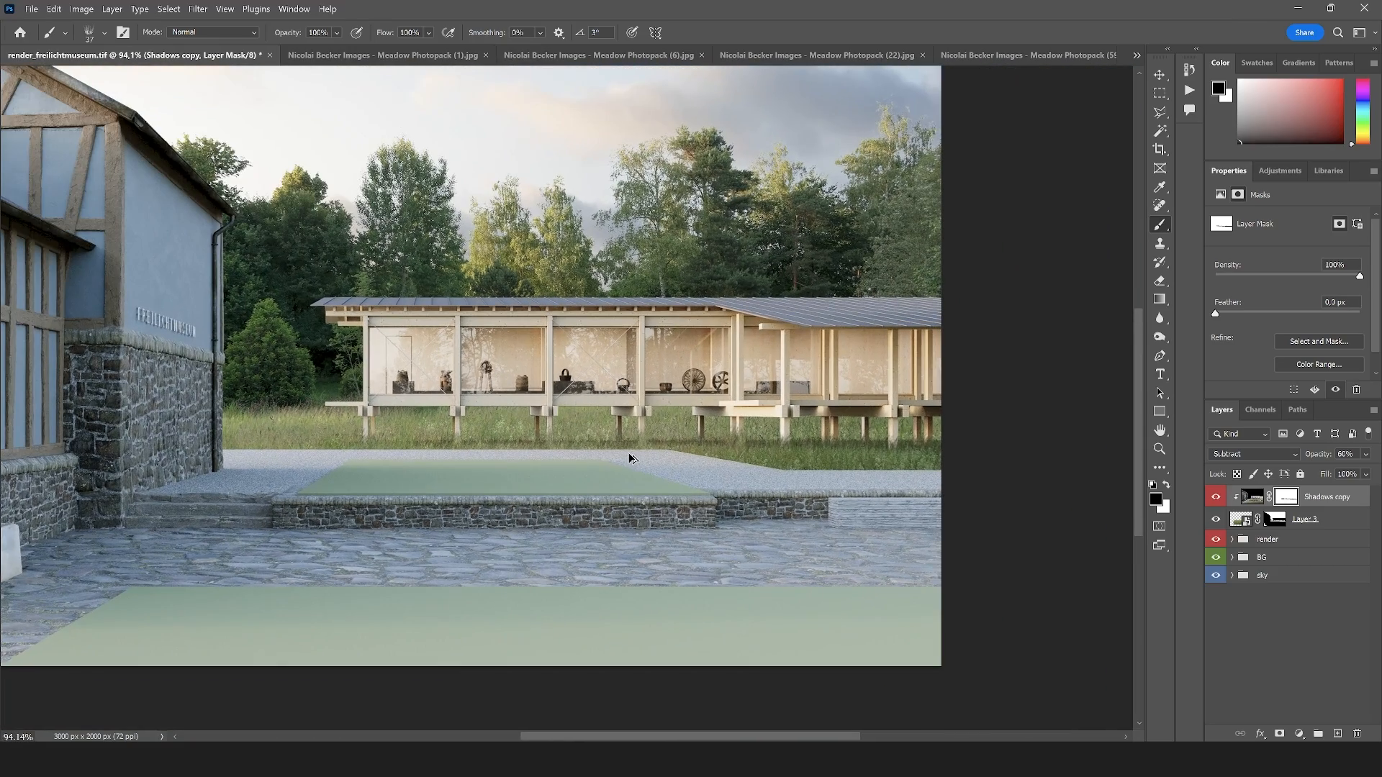
scroll(628, 458, "up", 1)
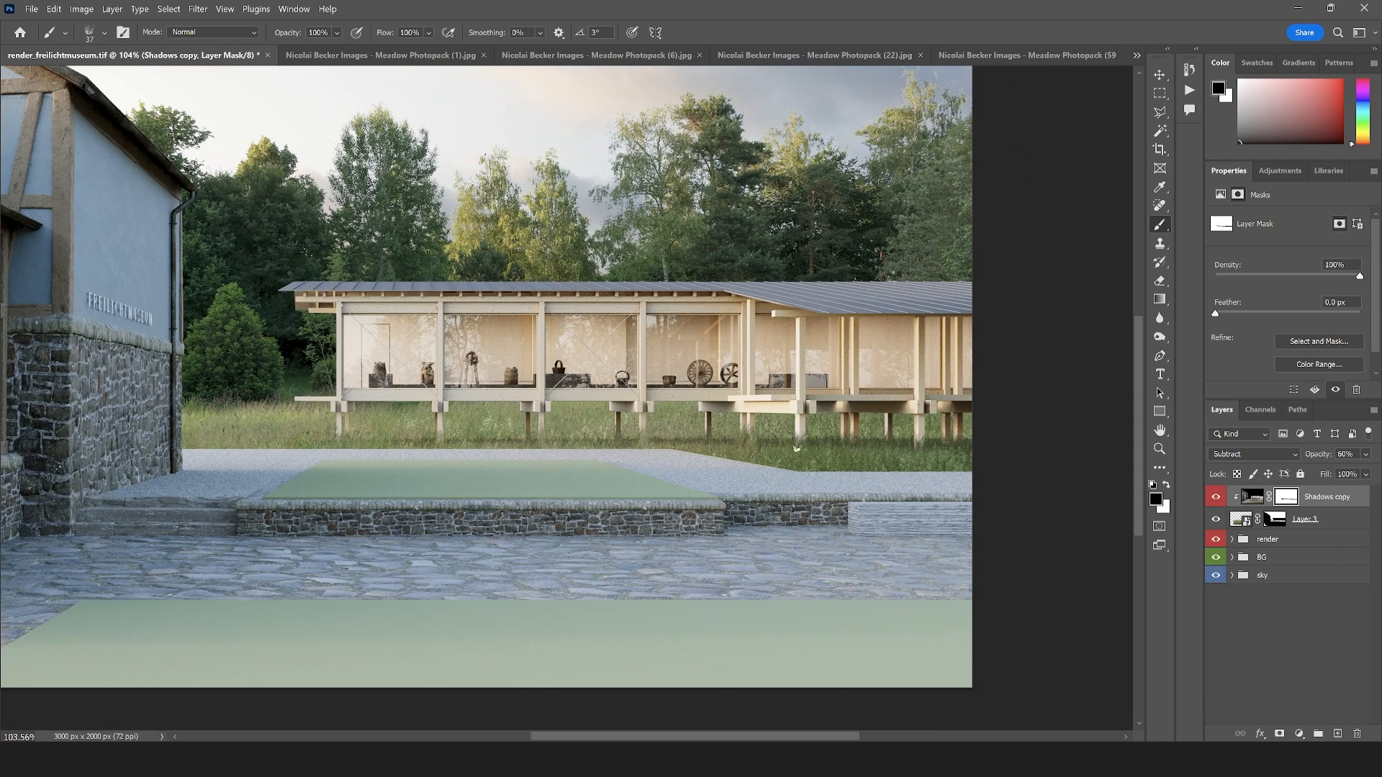
scroll(586, 391, "up", 3)
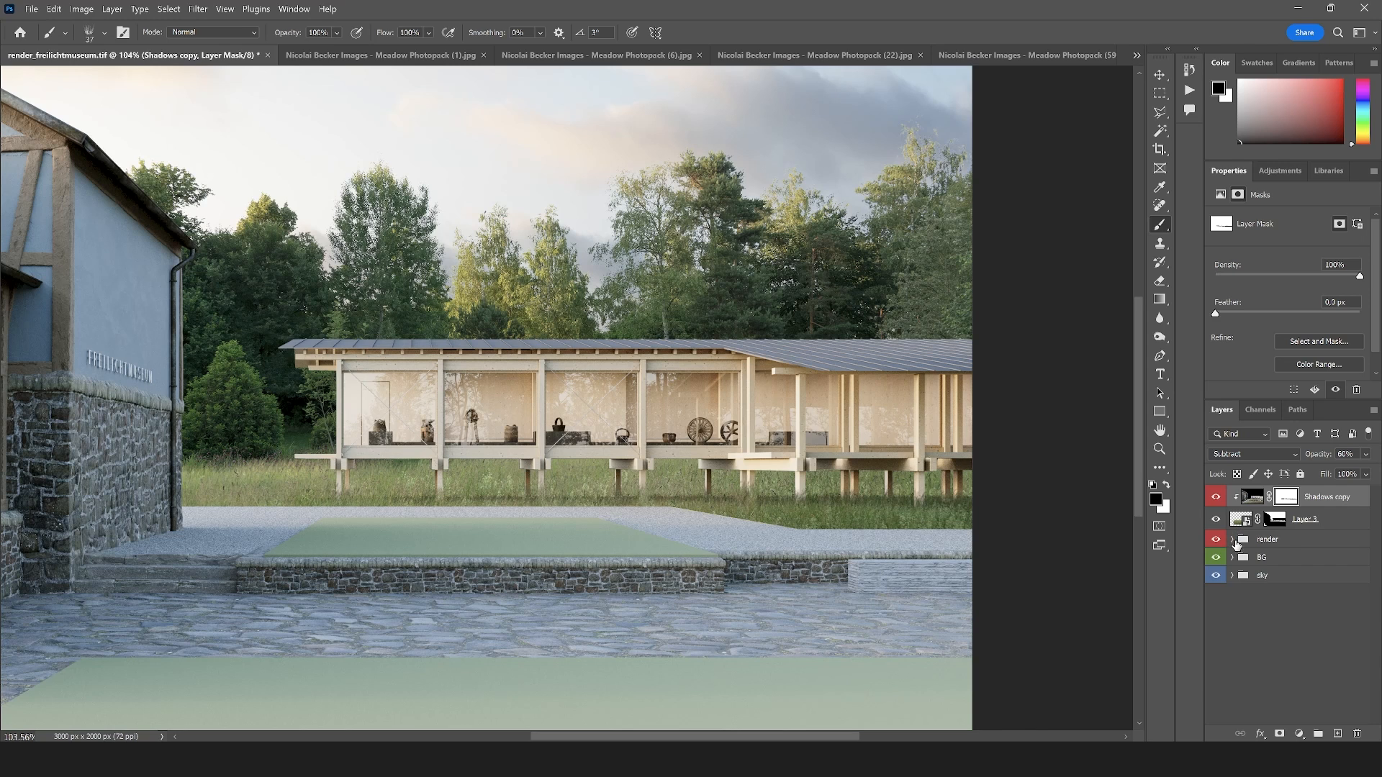
Group Layer 3 and the Shadows copy together
left_click(1312, 525, "shift")
right_click(1318, 518)
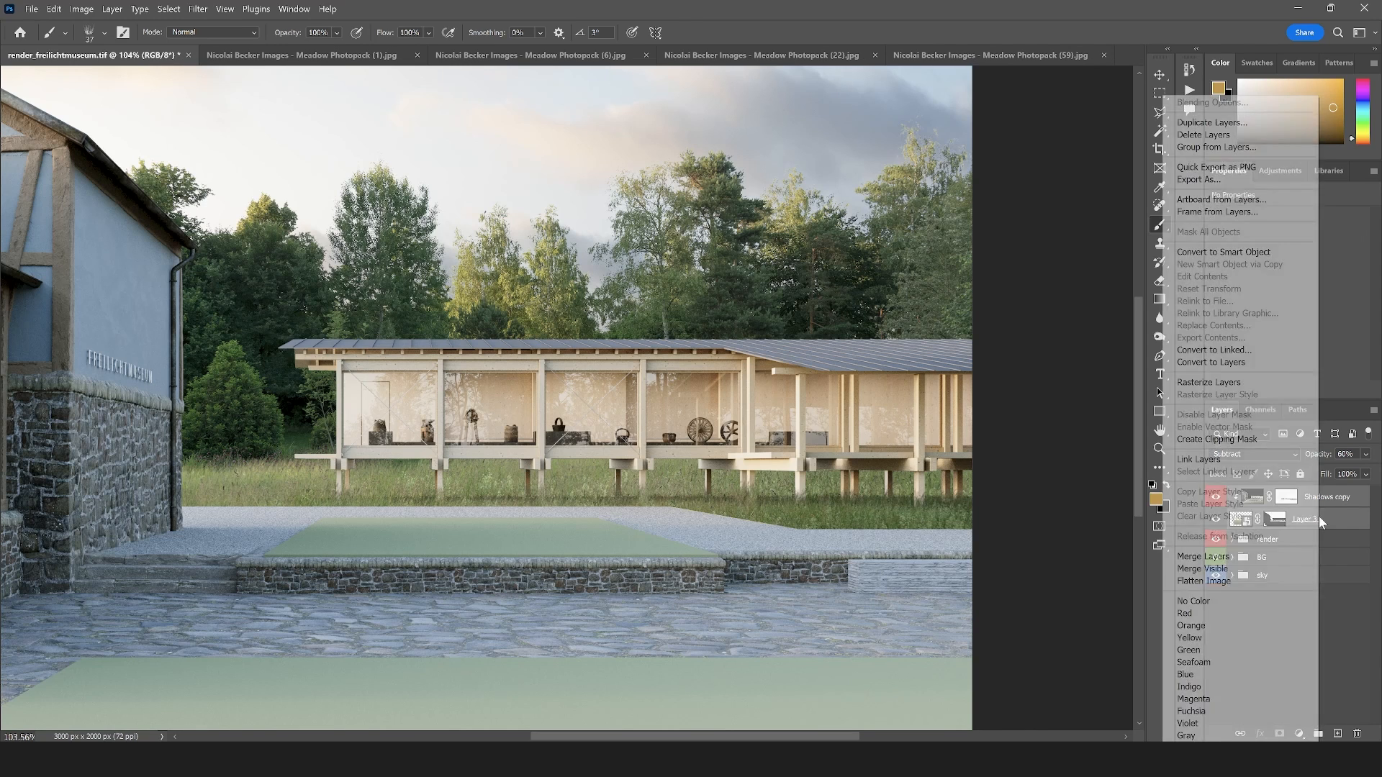
left_click(1334, 528)
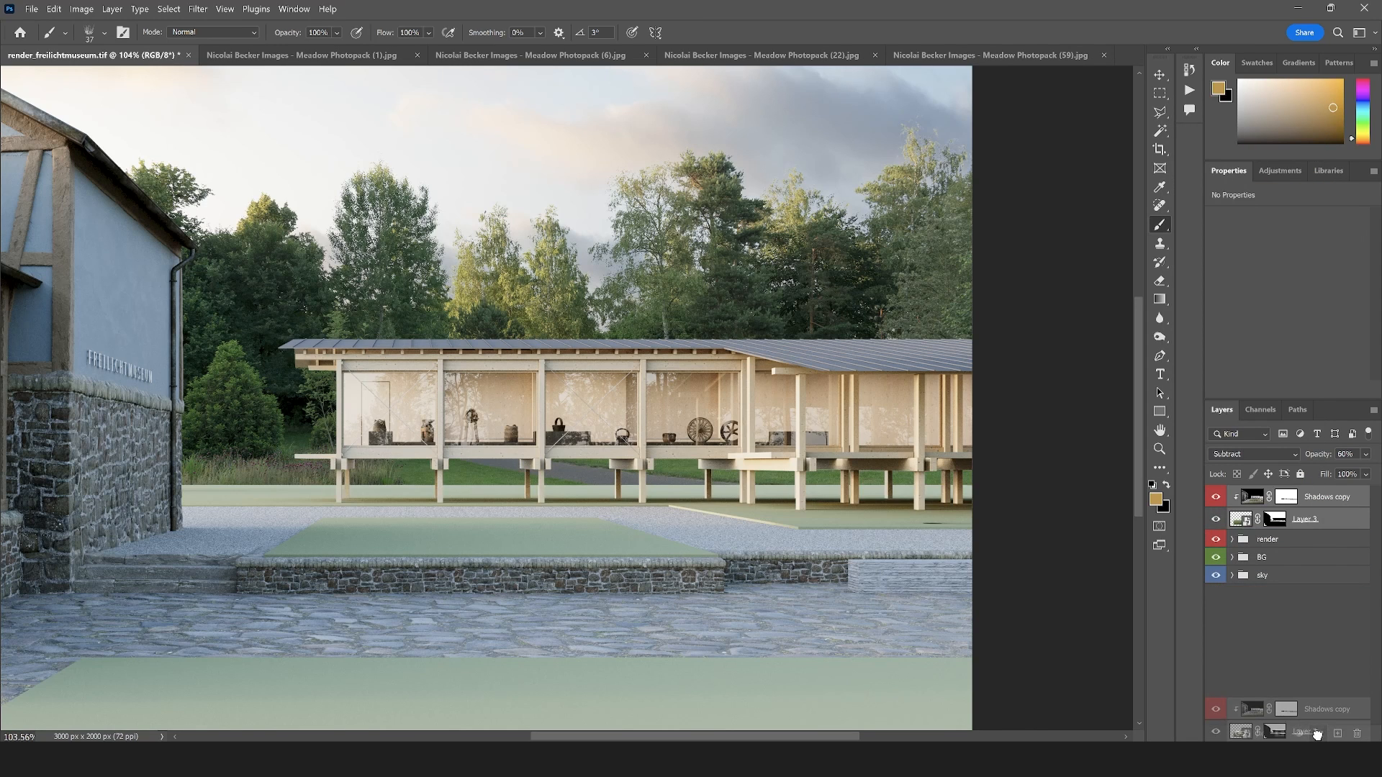
key("ctrl+g")
right_click(1267, 497)
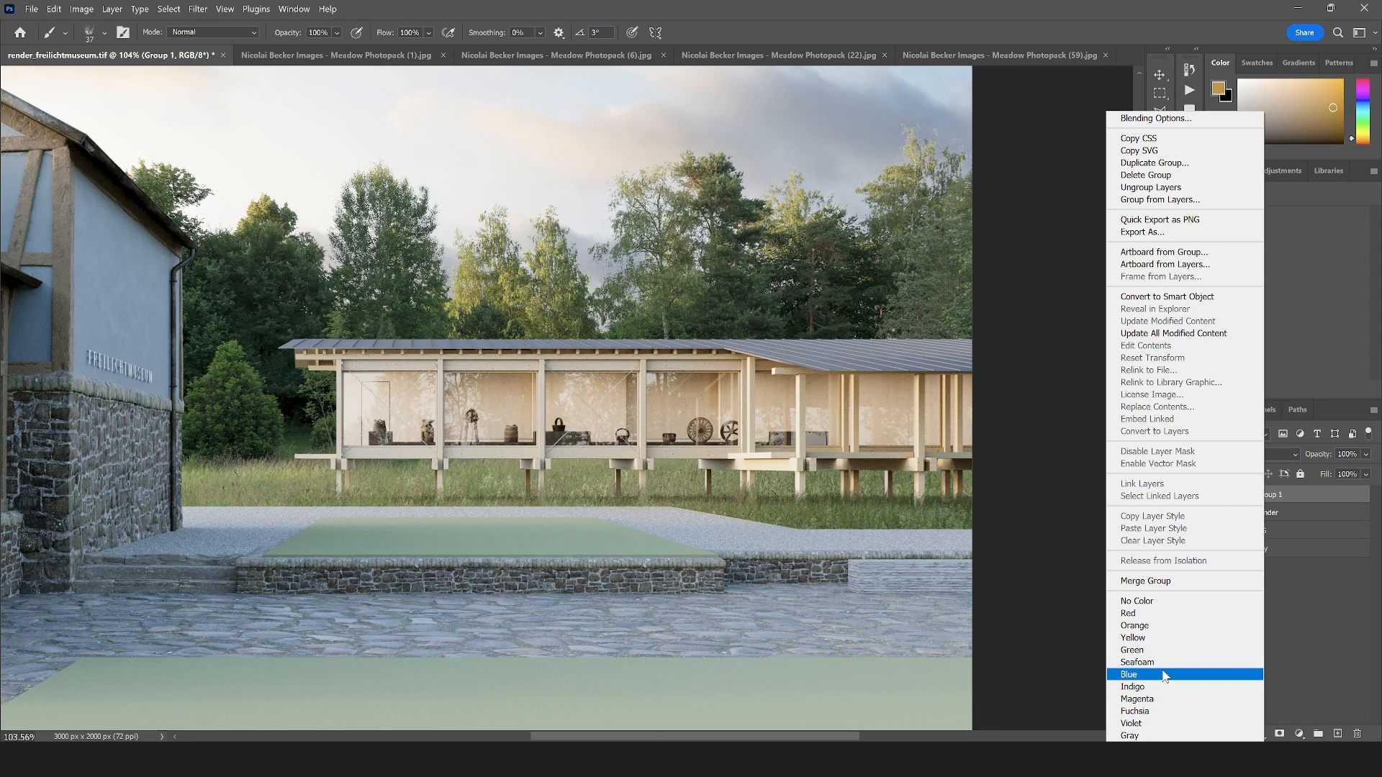
left_click(1150, 698)
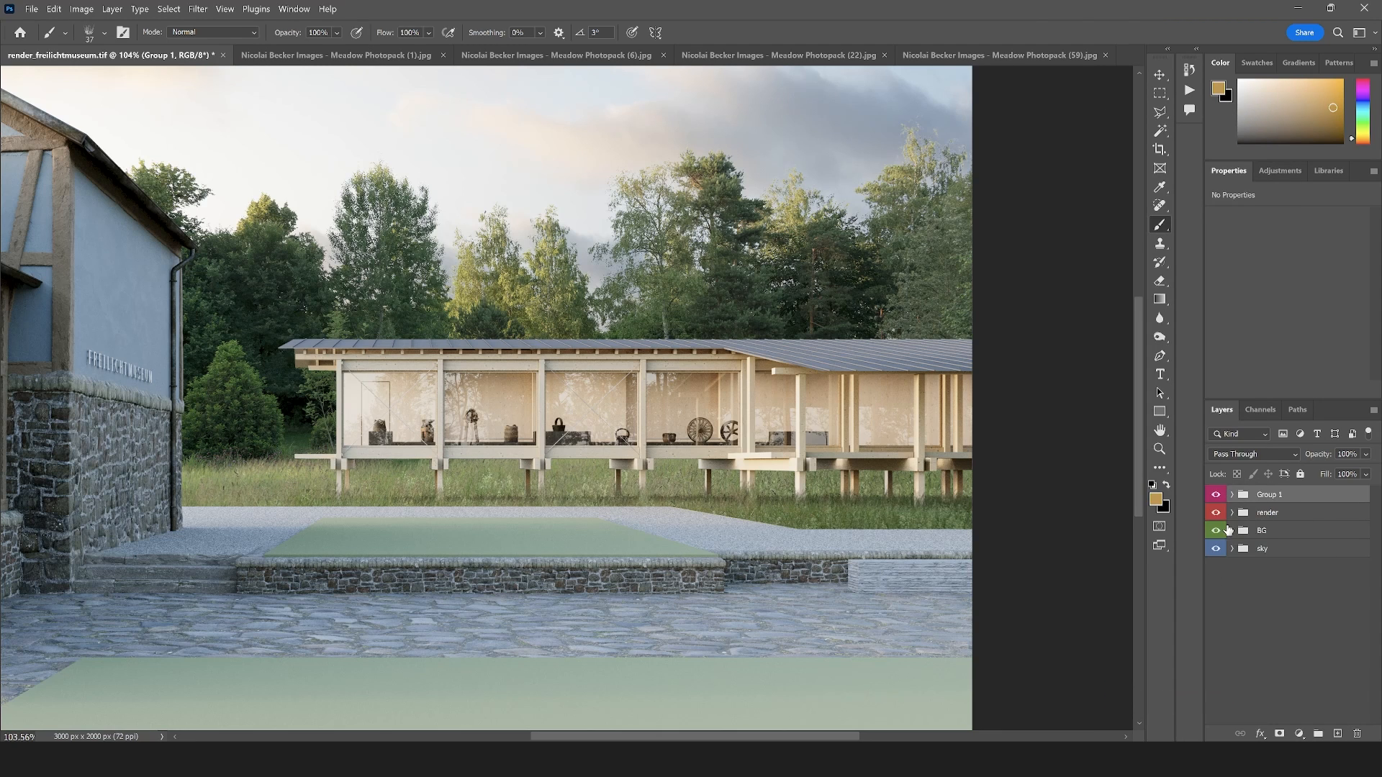
right_click(1264, 494)
left_click(1151, 687)
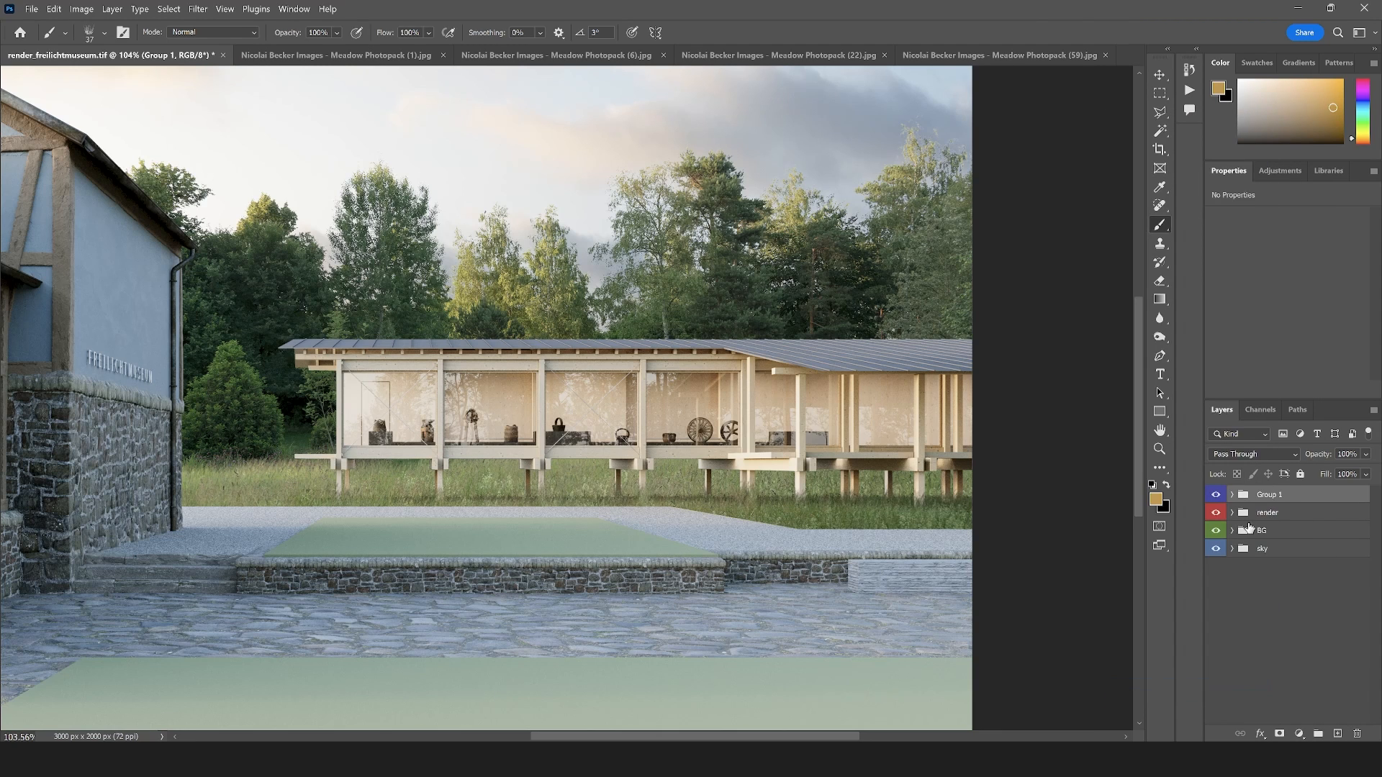
Give the new group the Seafoam colour label and rename it "meadows and grass"
right_click(1270, 496)
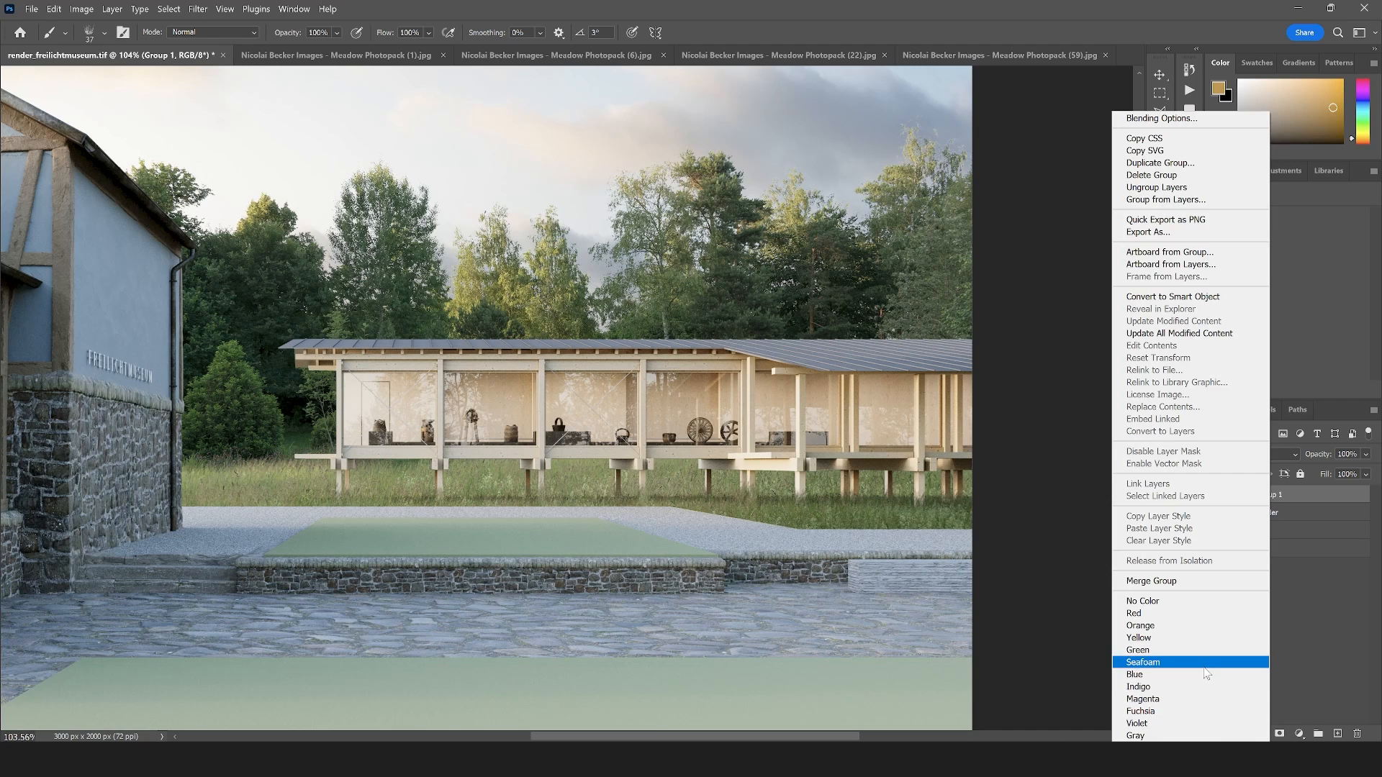
left_click(1151, 663)
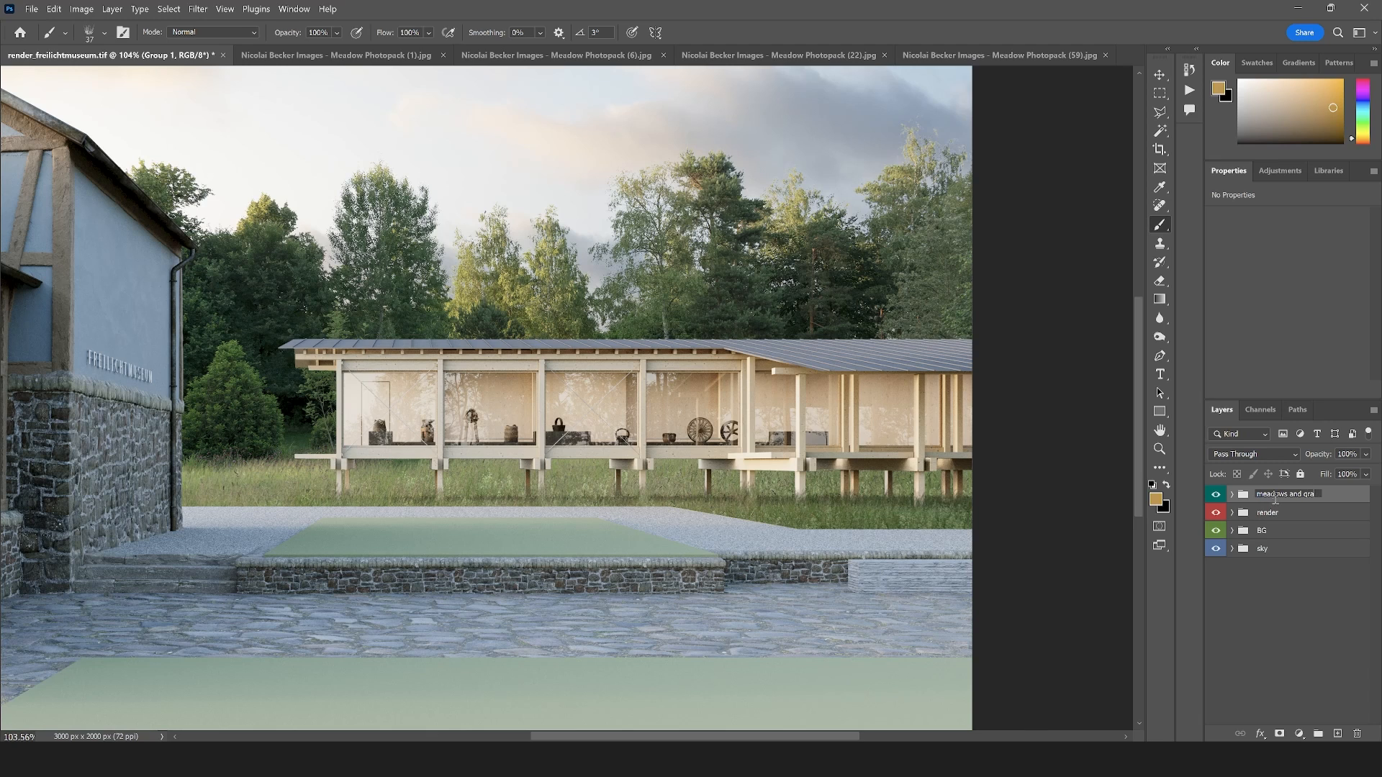
type("ss")
key("Return")
Look through the open grass photos, then copy the lawn below the trees in Grass Photopack (15).jpg to a new layer using a rectangular selection
scroll(725, 426, "down", 3)
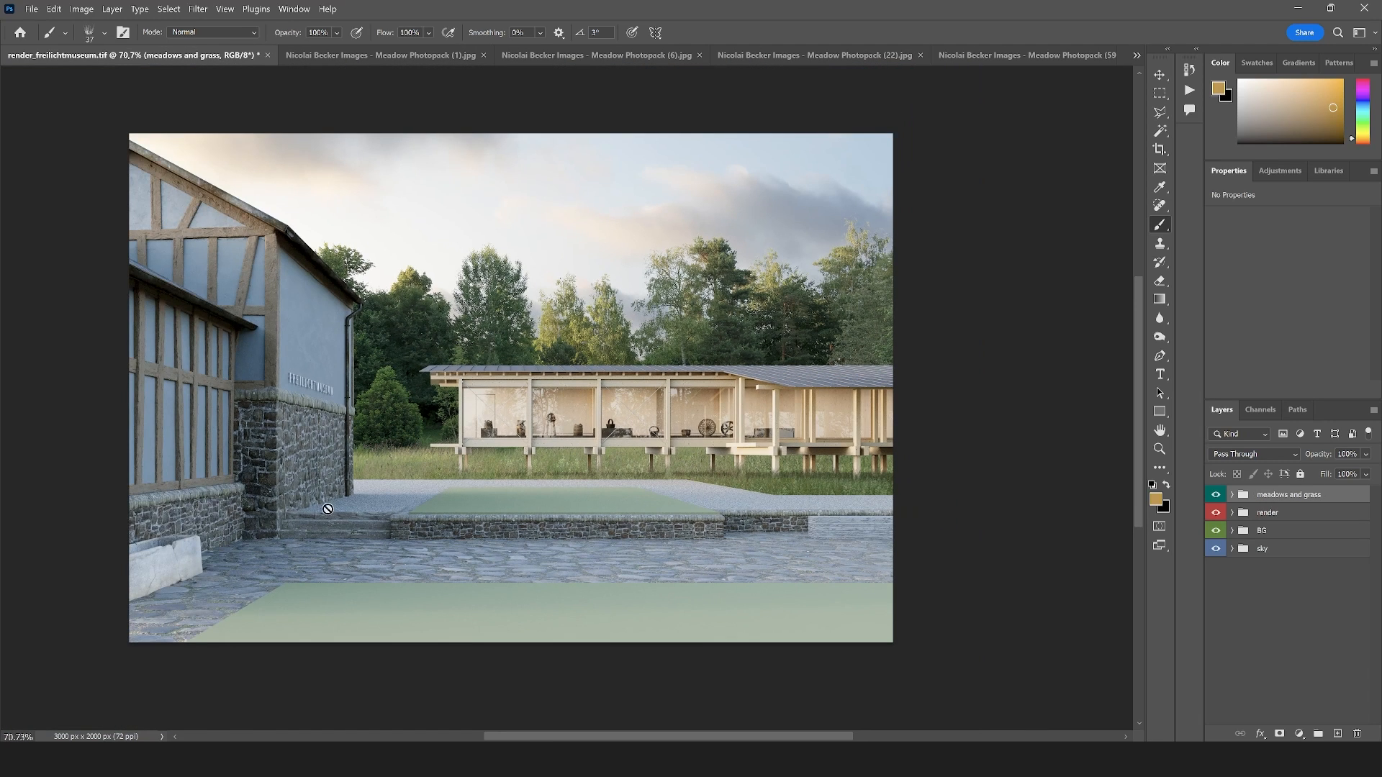
scroll(557, 546, "up", 2)
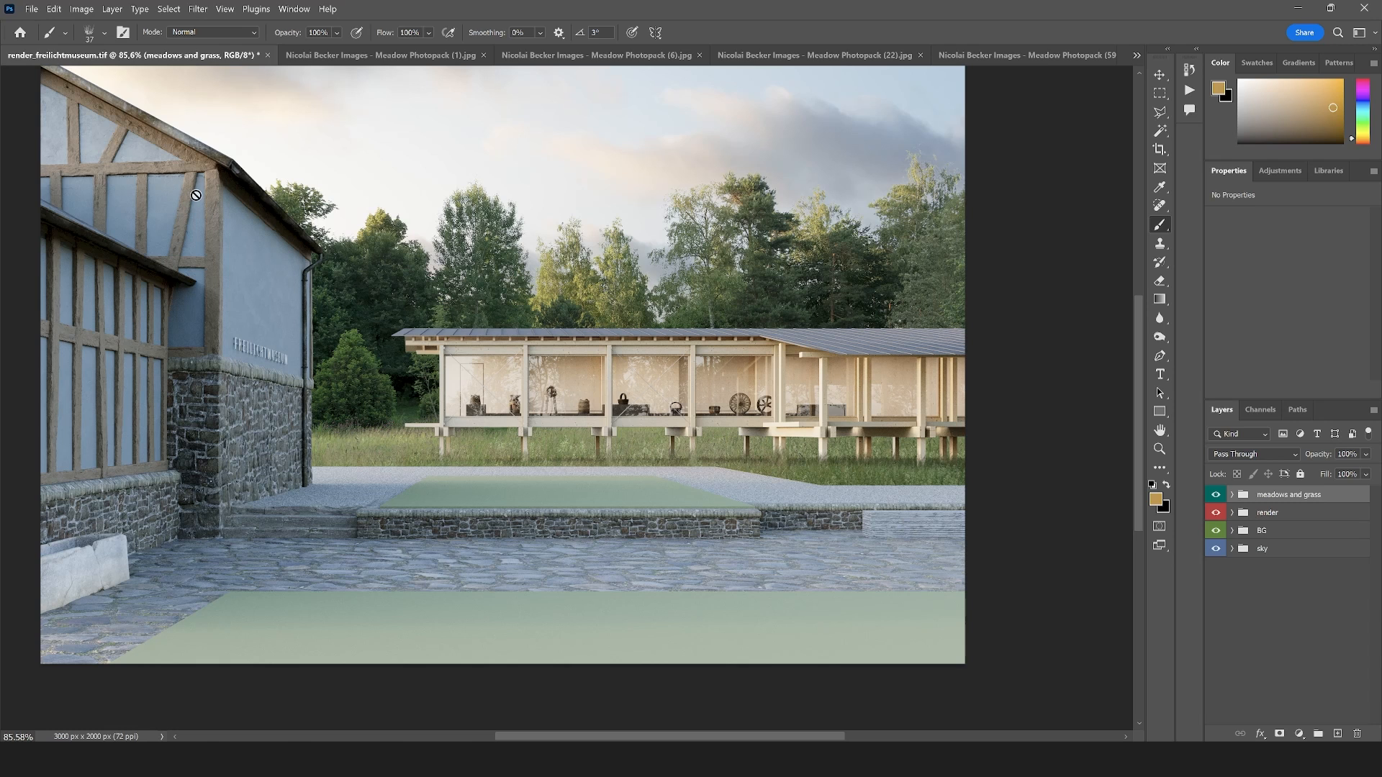
key("ctrl+shift+Tab")
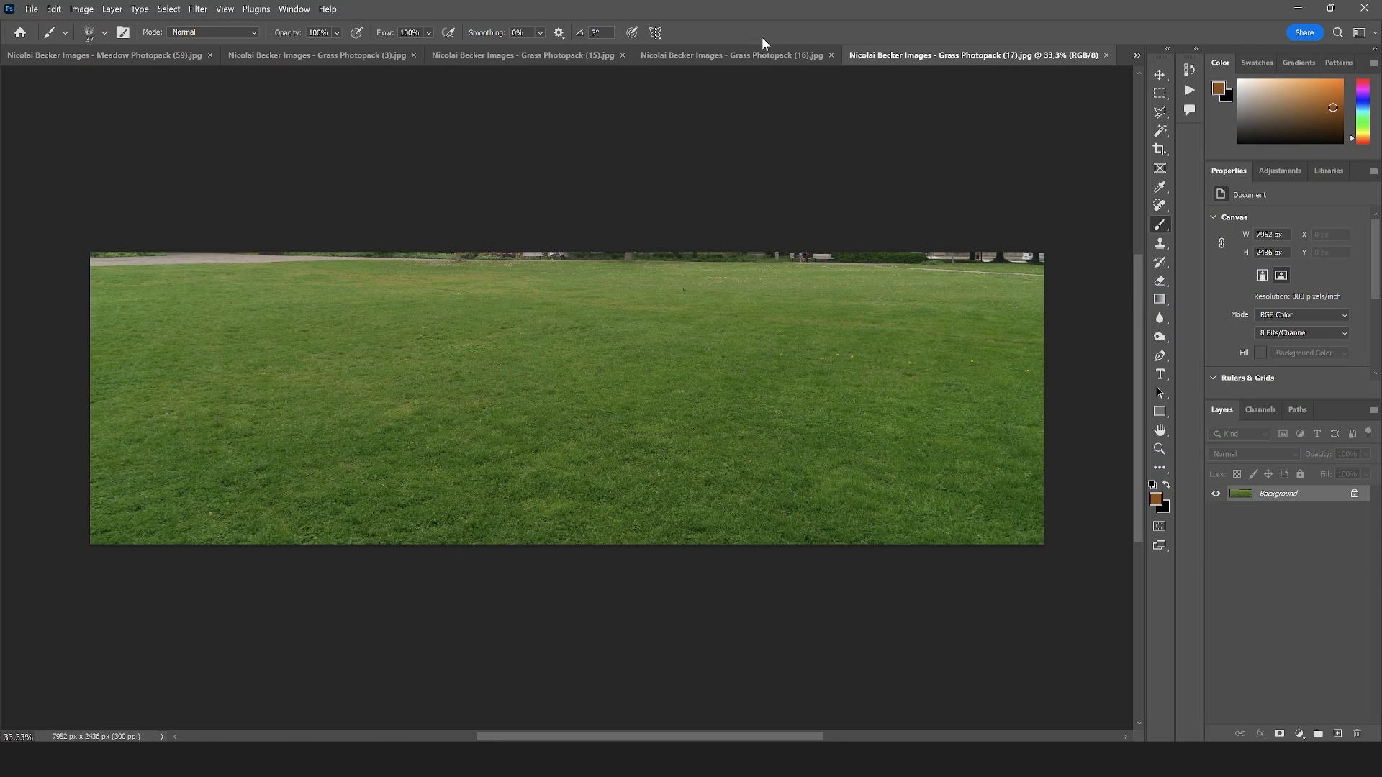
left_click(747, 56)
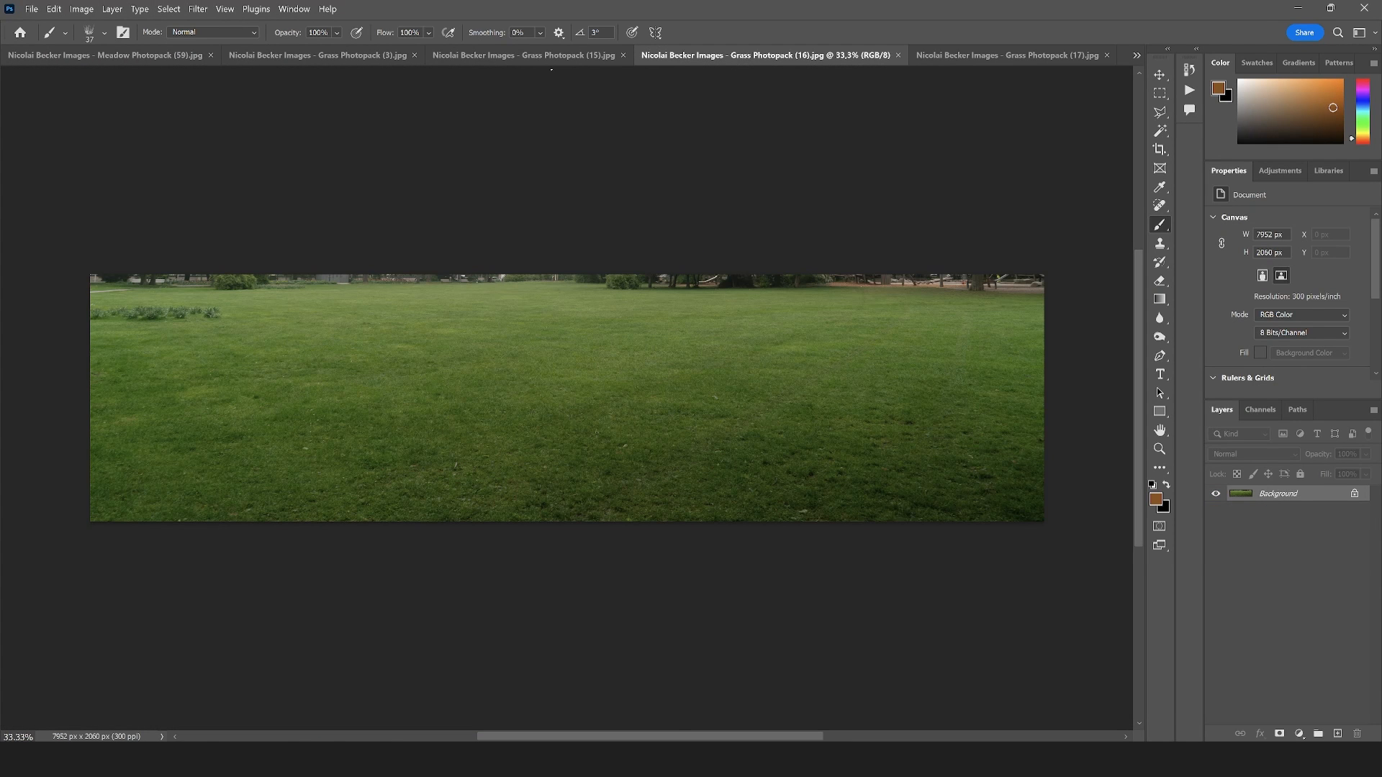
left_click(566, 58)
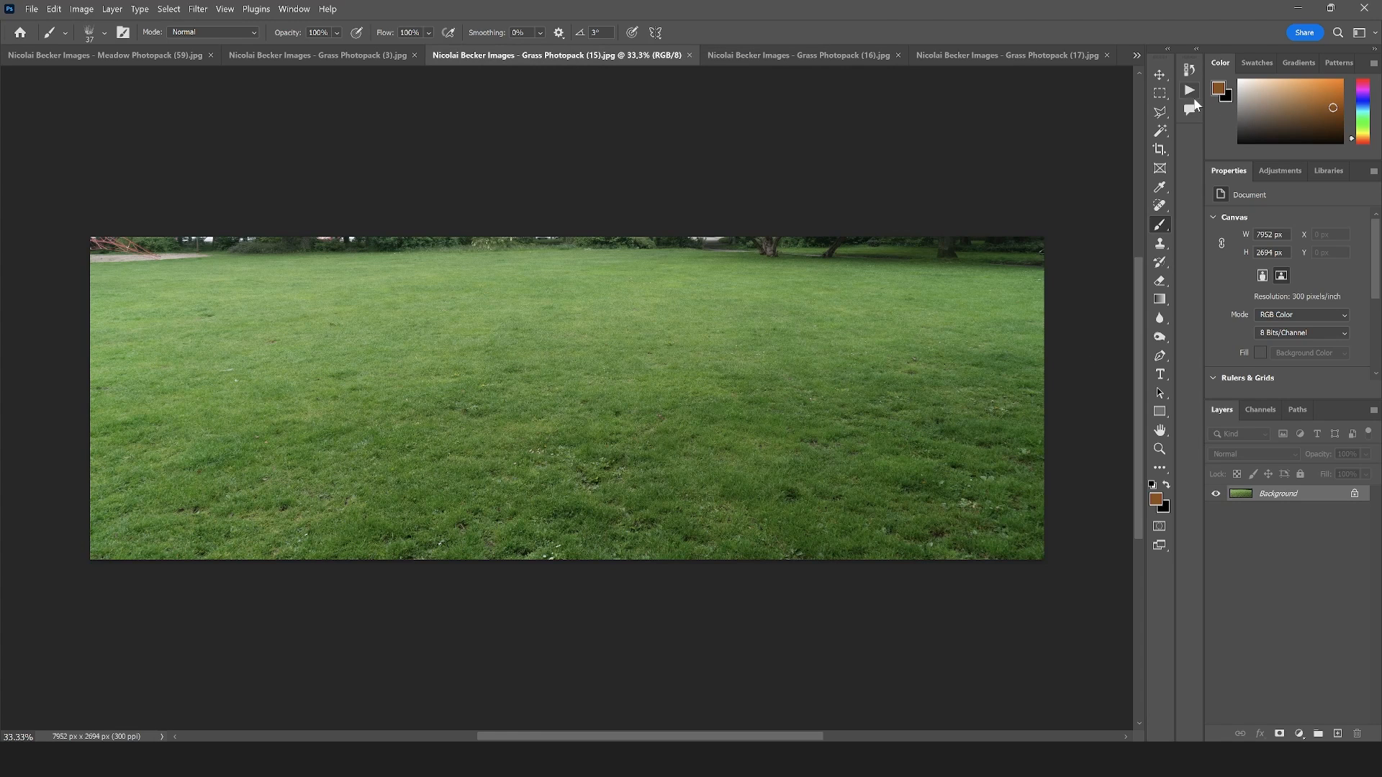
left_click(1162, 93)
left_click_drag(1146, 611, 7, 265)
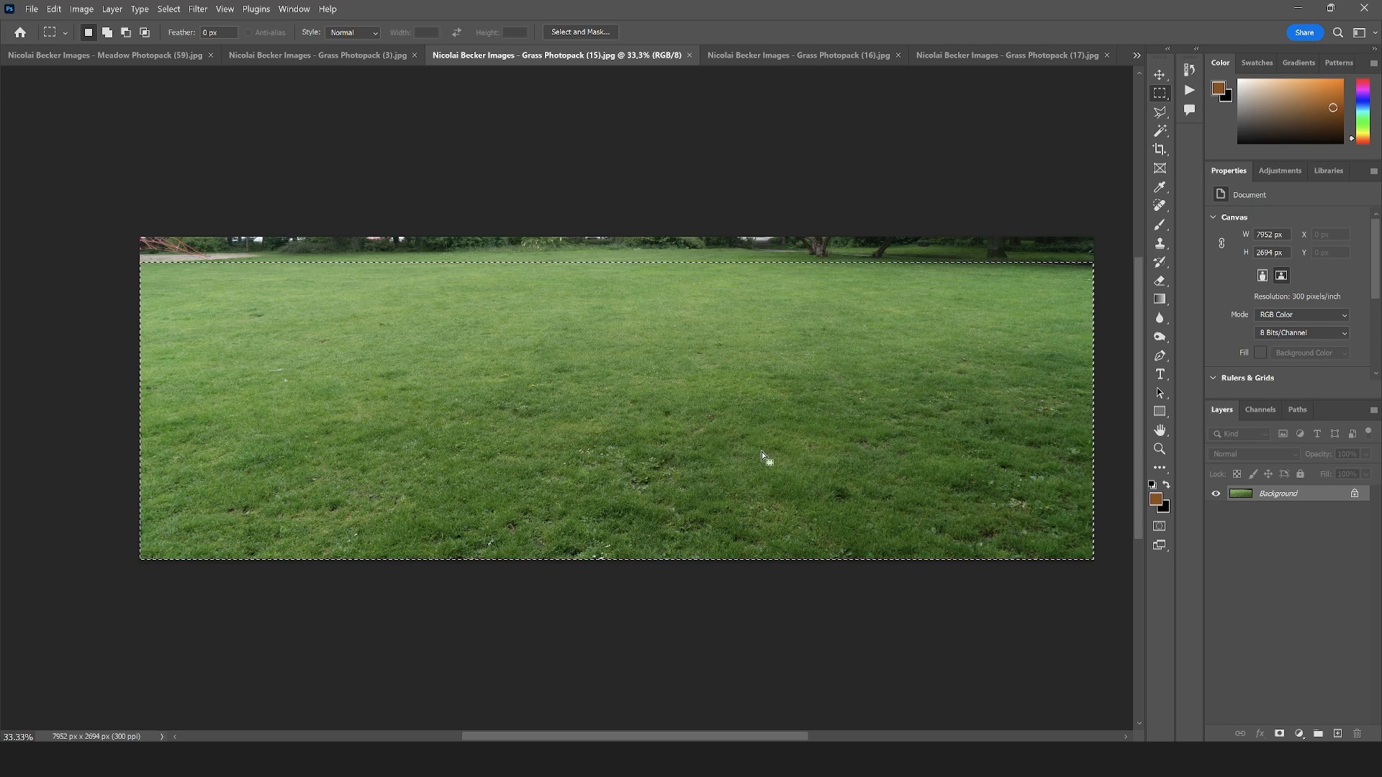
key("ctrl+j")
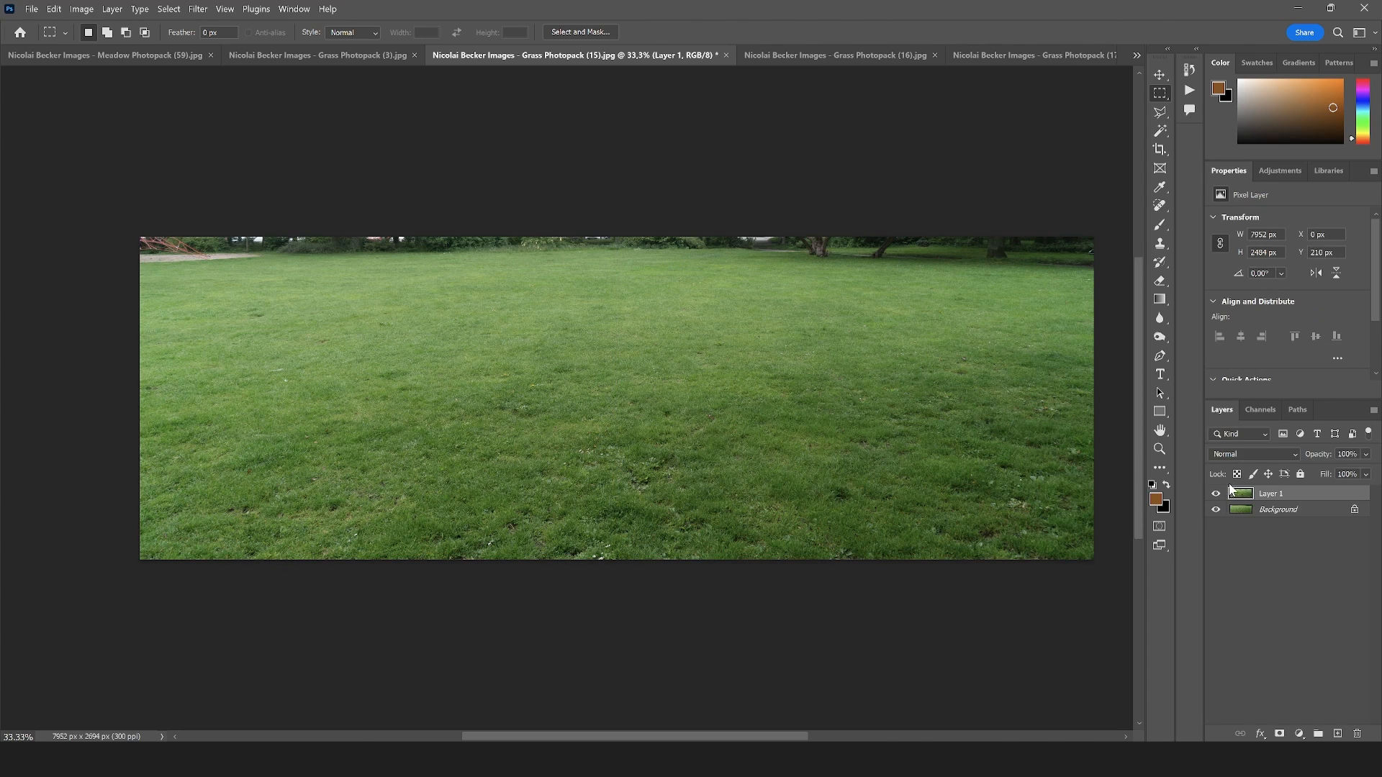
Convert the copied lawn layer to a smart object and move it into the Meadow Photopack (59).jpg document
right_click(1273, 490)
left_click(1288, 399)
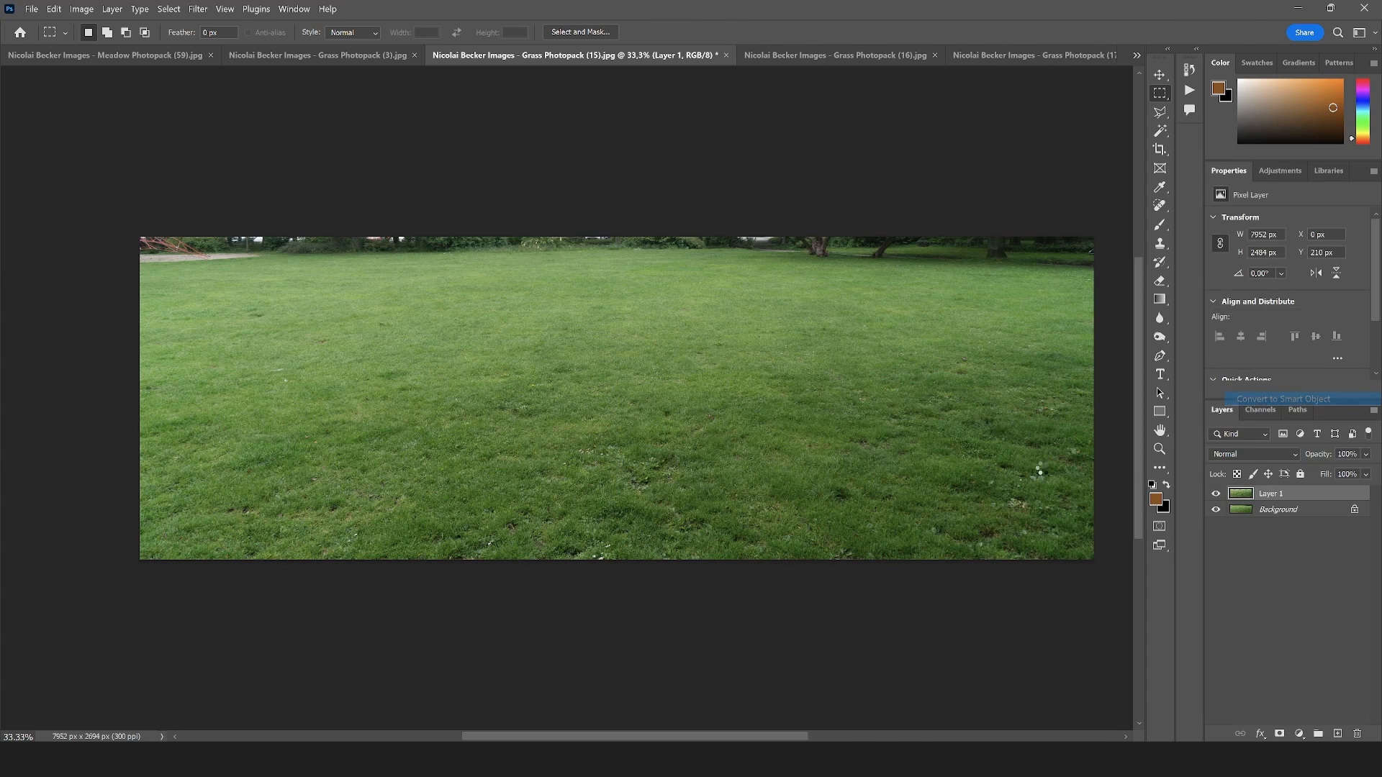
key("v")
left_click_drag(722, 360, 40, 57)
left_click_drag(624, 502, 623, 502)
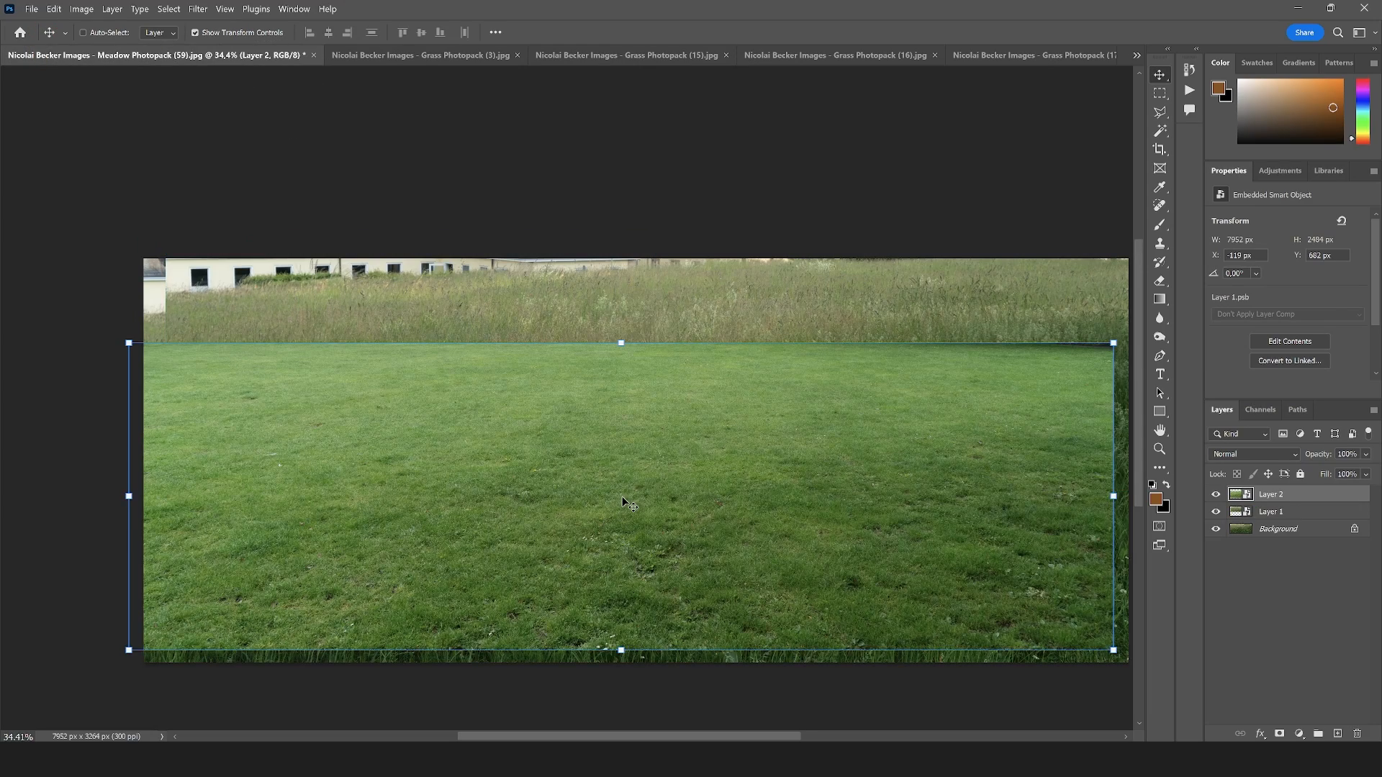
Close the Meadow Photopack (1), (6) and (22) photos, leaving Meadow Photopack (59).jpg open
left_click(1136, 57)
left_click(1028, 60)
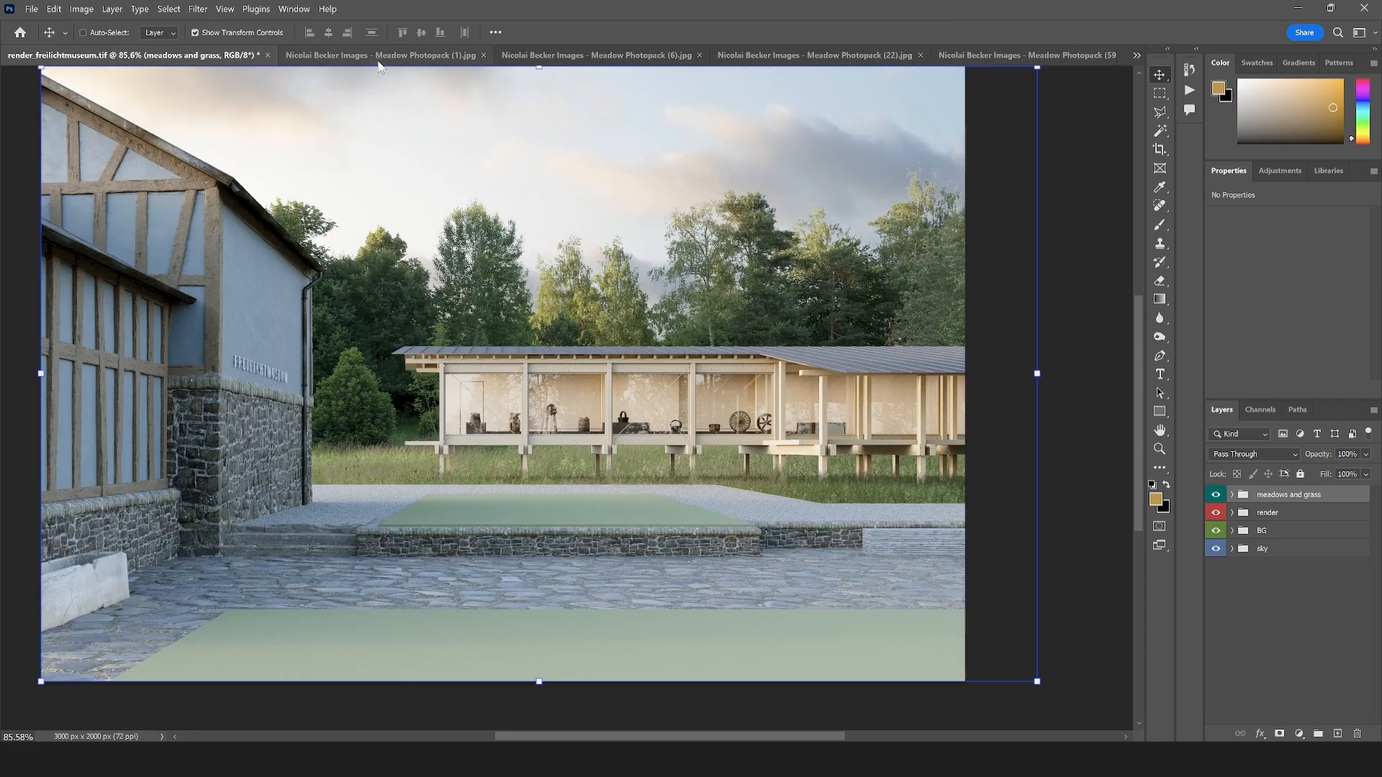
left_click(370, 58)
left_click(397, 55)
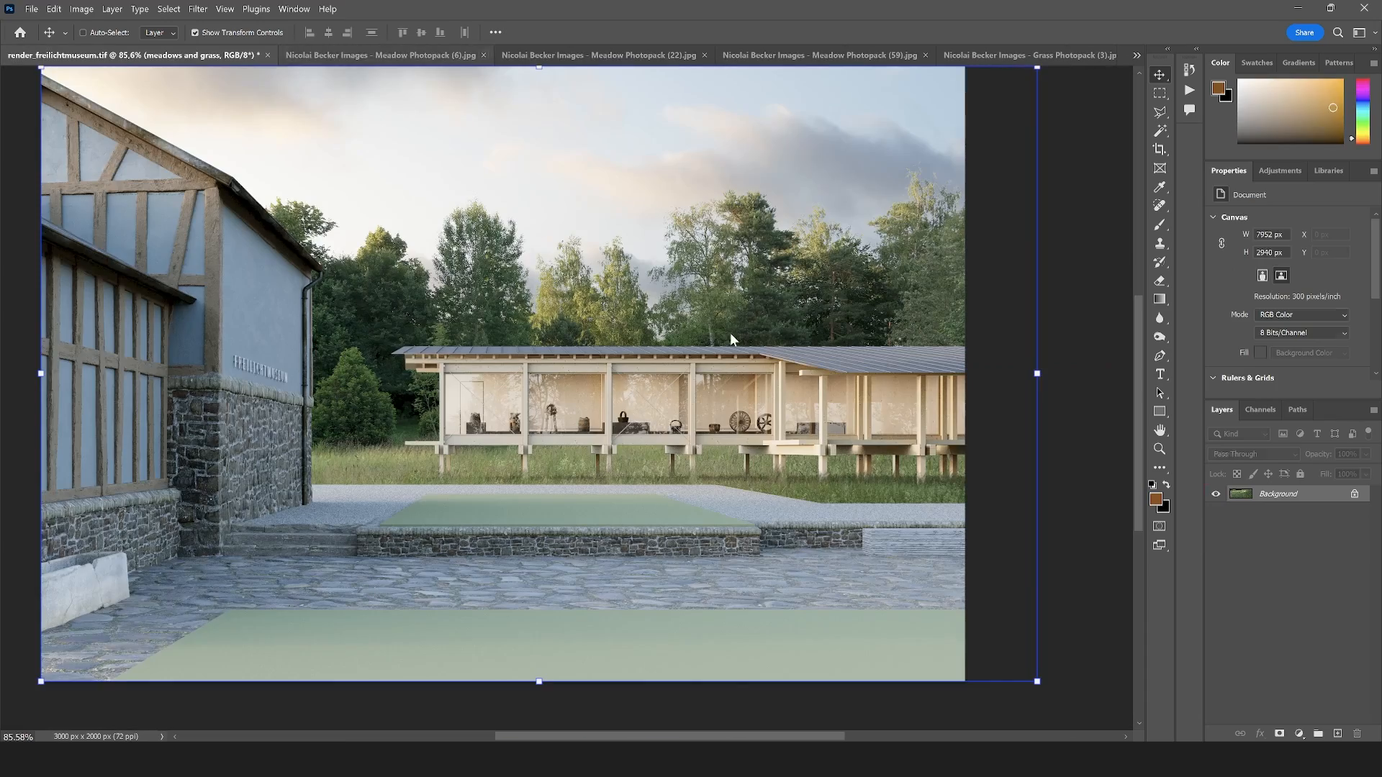
left_click(373, 58)
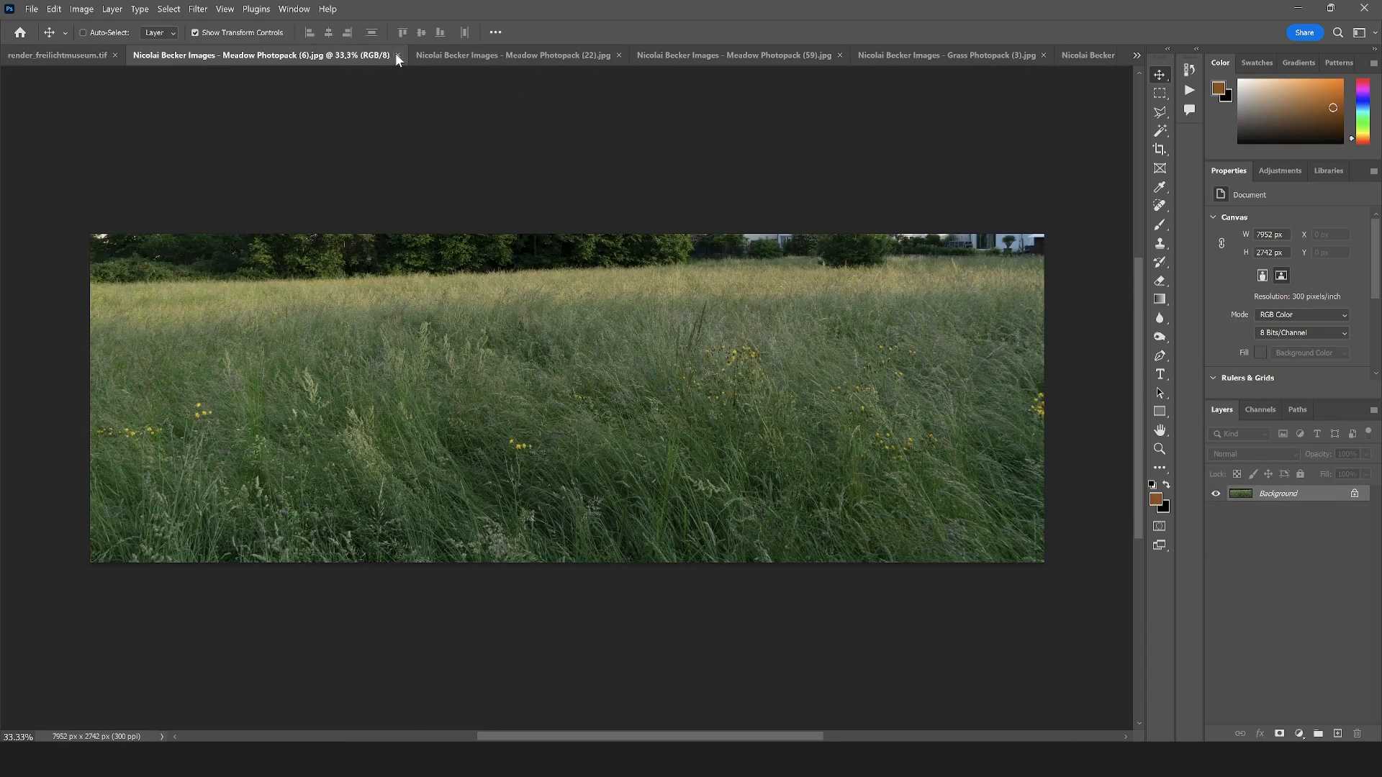
left_click(395, 54)
left_click(374, 56)
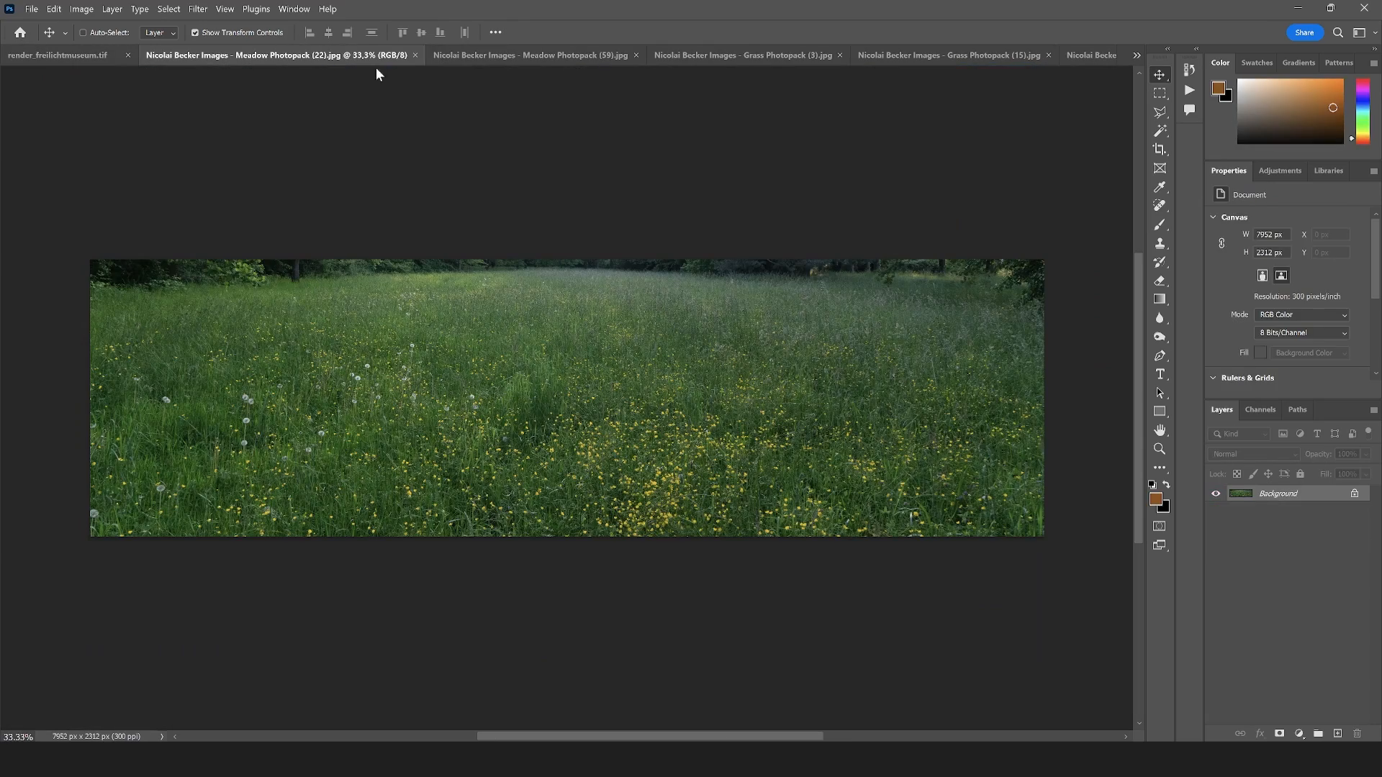
left_click(417, 55)
left_click(424, 57)
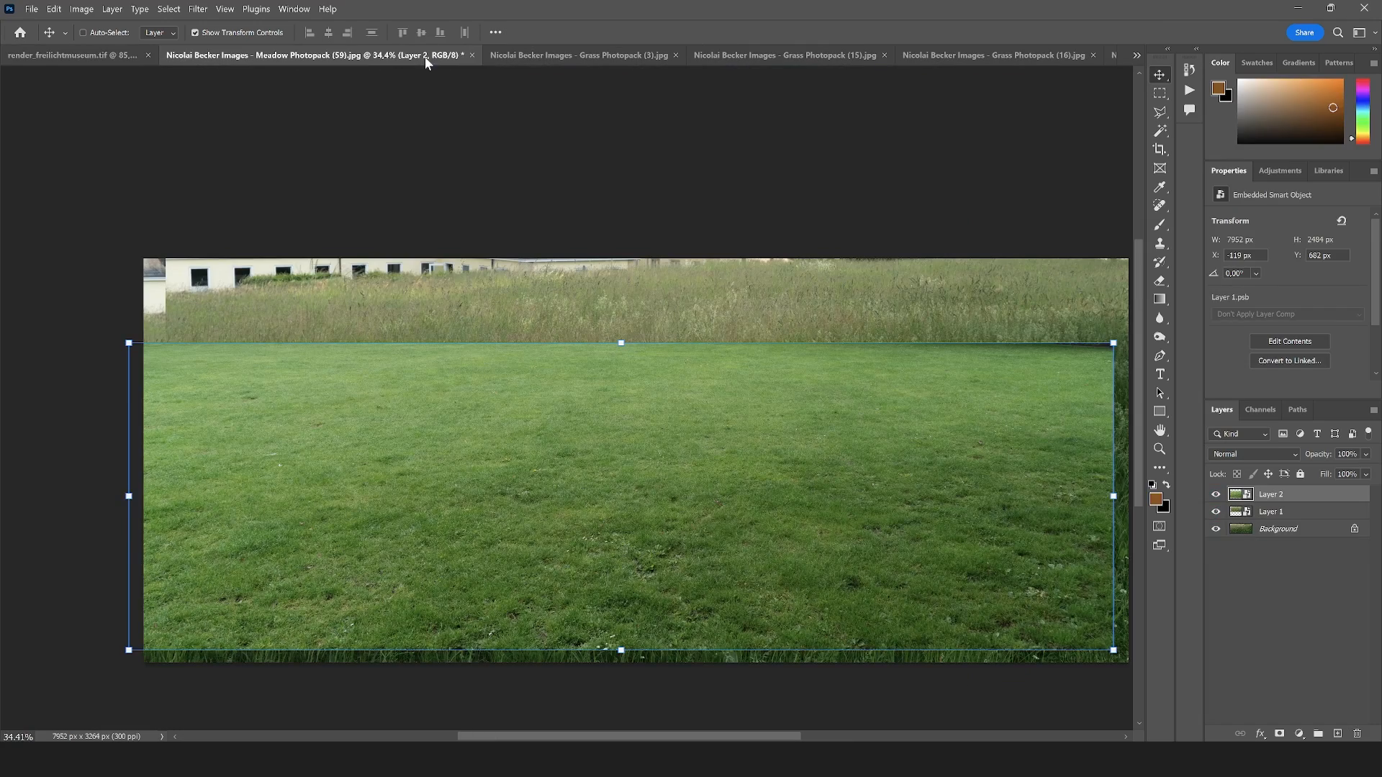
Move the lawn smart object from Meadow Photopack (59).jpg into render_freilichtmuseum.tif, accepting the color profile conversion
left_click_drag(569, 447, 49, 67)
left_click_drag(619, 515, 619, 515)
left_click(774, 318)
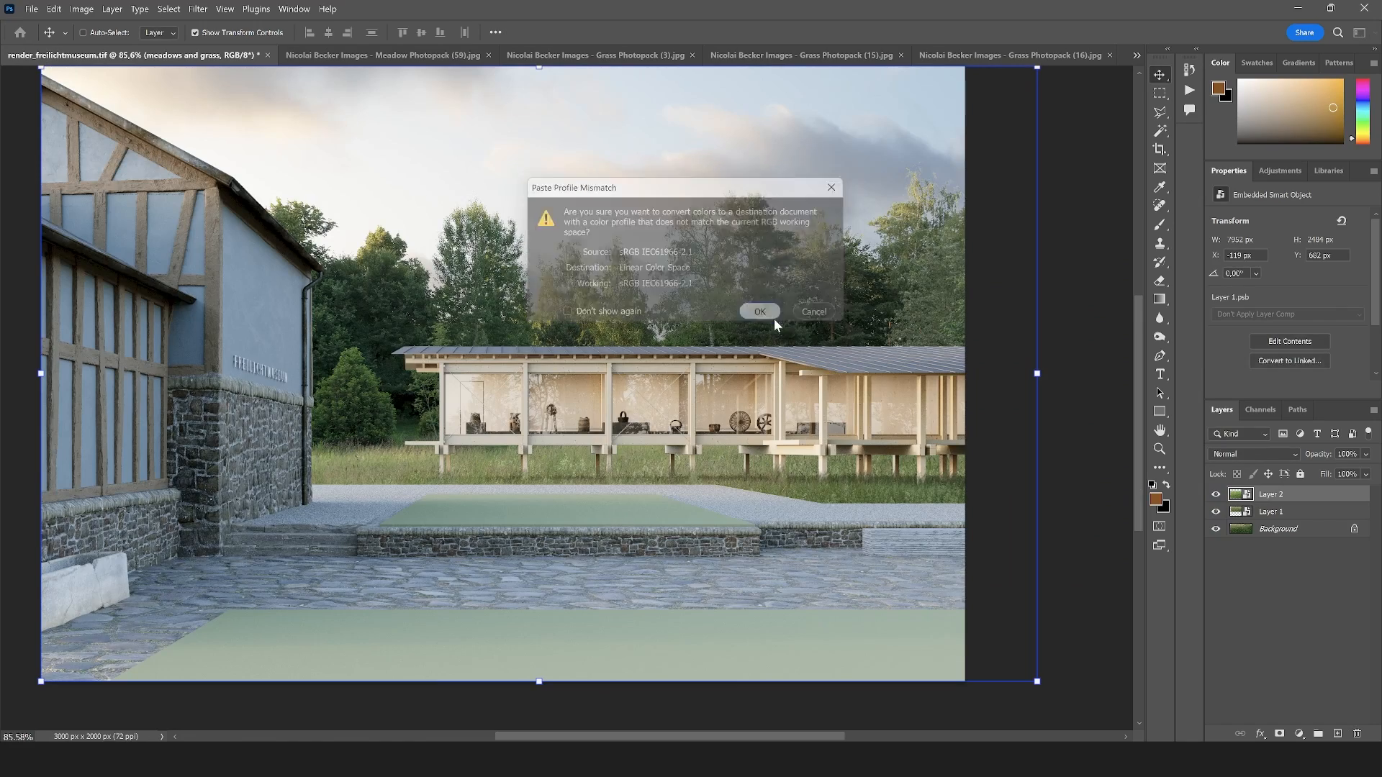
scroll(710, 393, "down", 6)
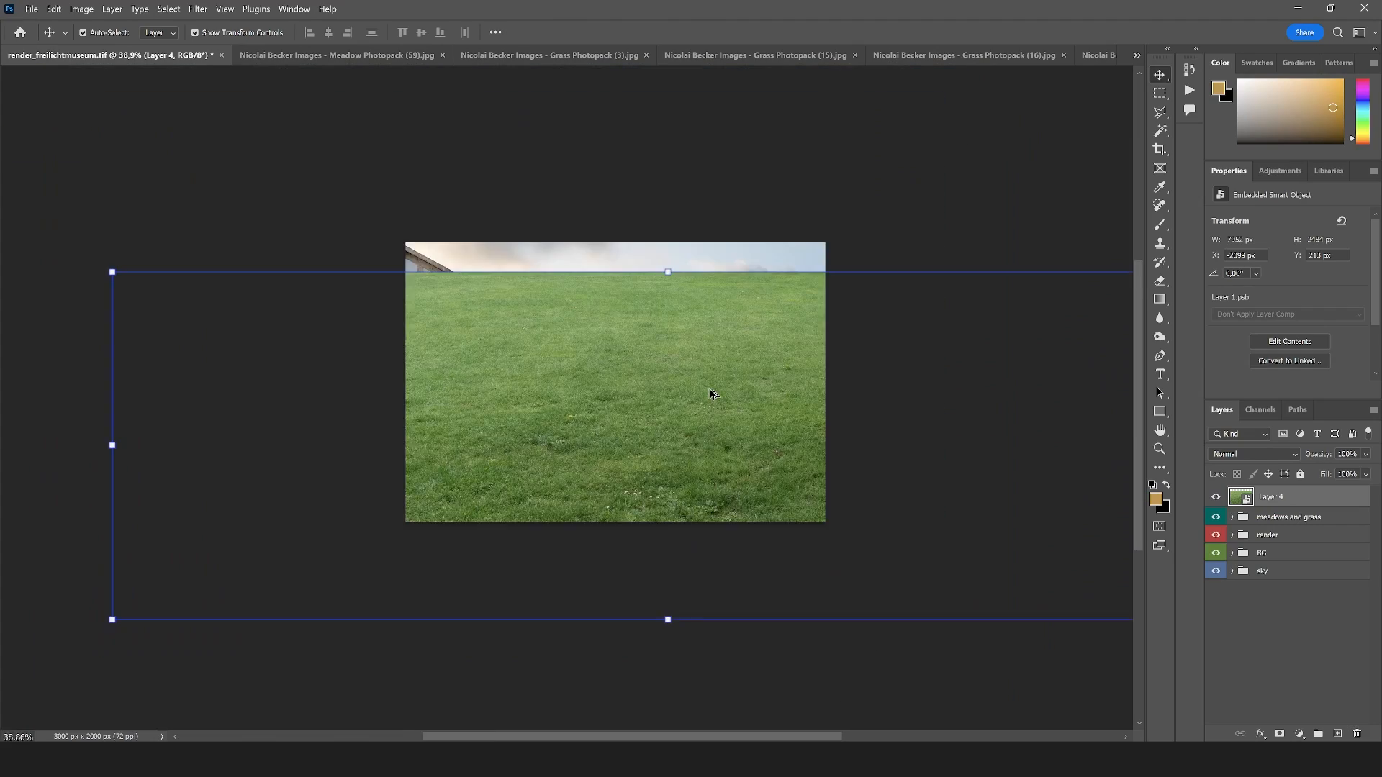
Scale the lawn layer to about 3161 px wide and place it over the foreground, flush with the canvas edge beside the old building
left_click_drag(1023, 319, 747, 439)
scroll(636, 436, "up", 5)
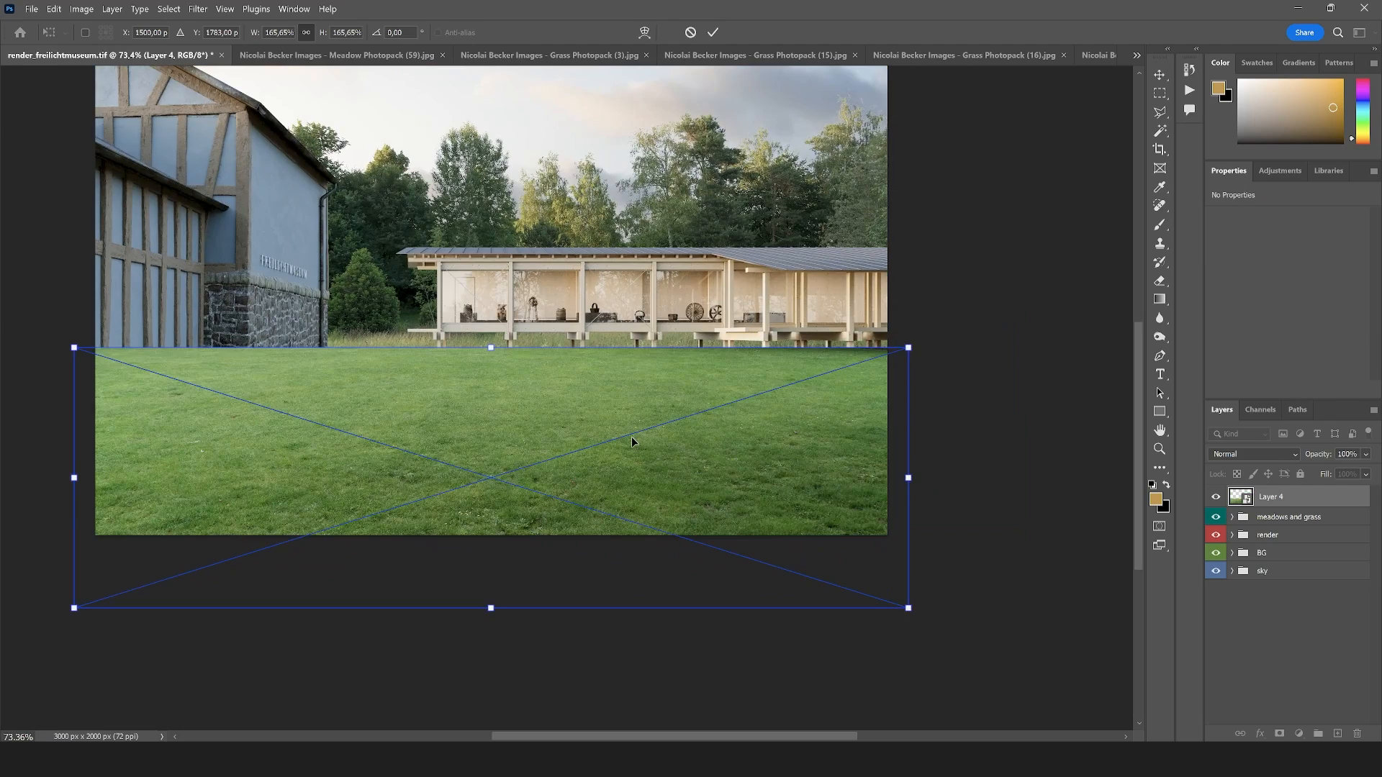
left_click_drag(632, 437, 723, 452)
key("Return")
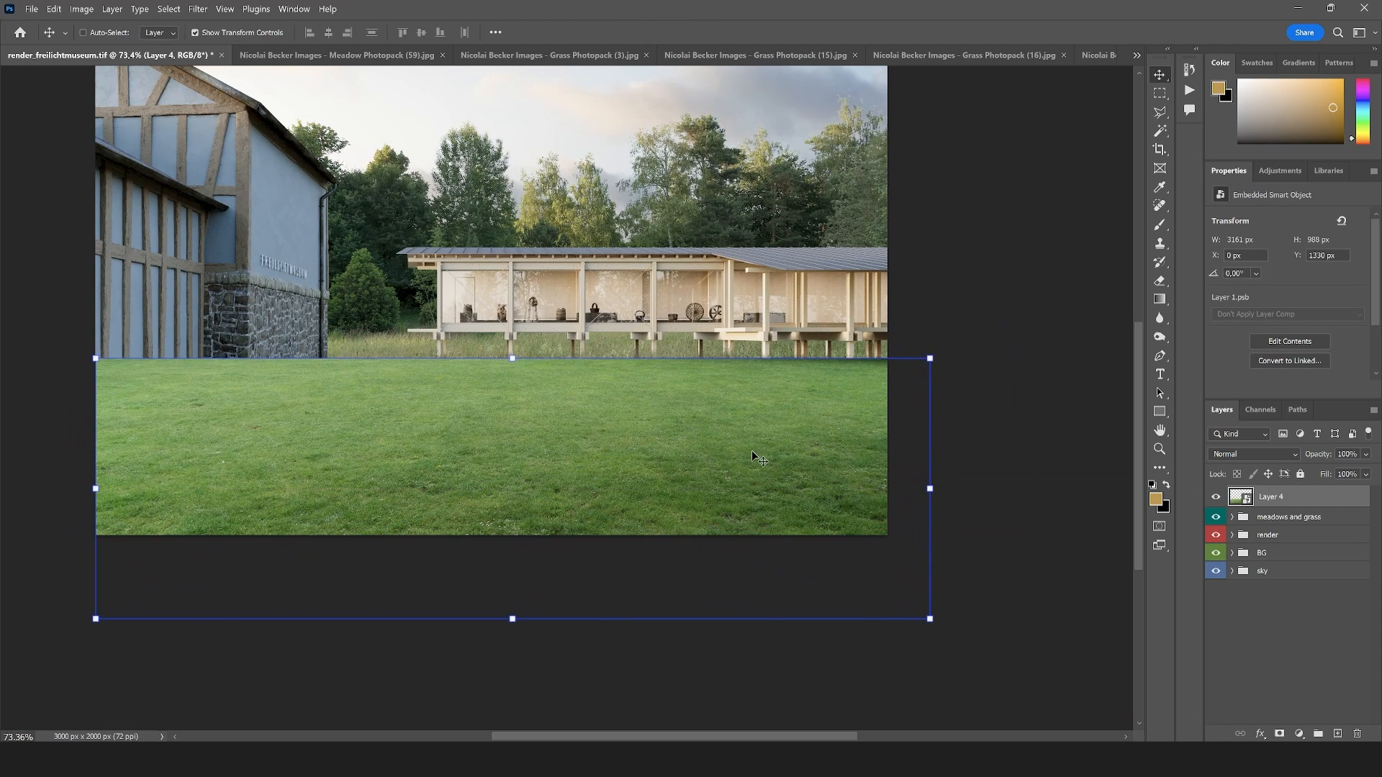
scroll(752, 451, "down", 1)
Hide Layer 4 and select the lawn areas by colour from the ID0 pass in the render group with the Magic Wand
left_click(1161, 110)
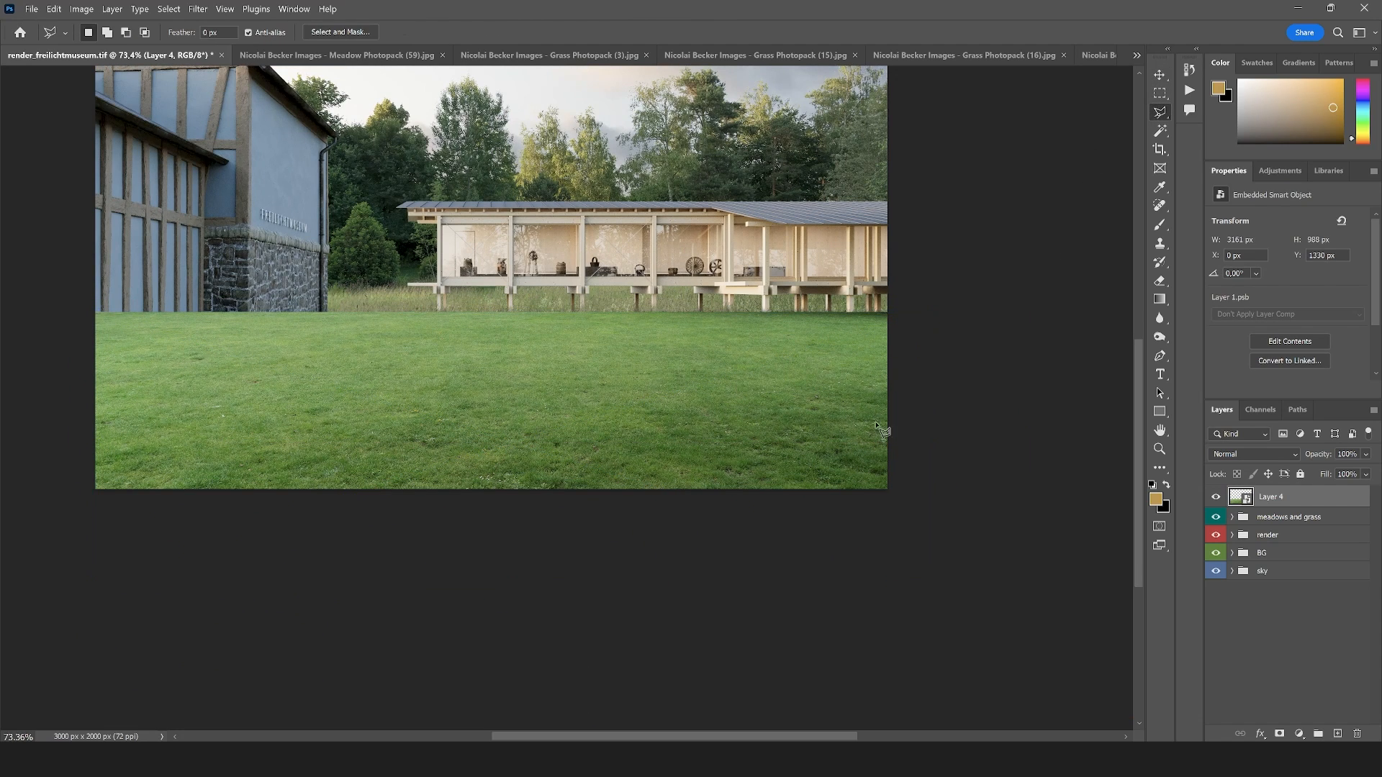
scroll(720, 420, "down", 3)
scroll(719, 423, "up", 2)
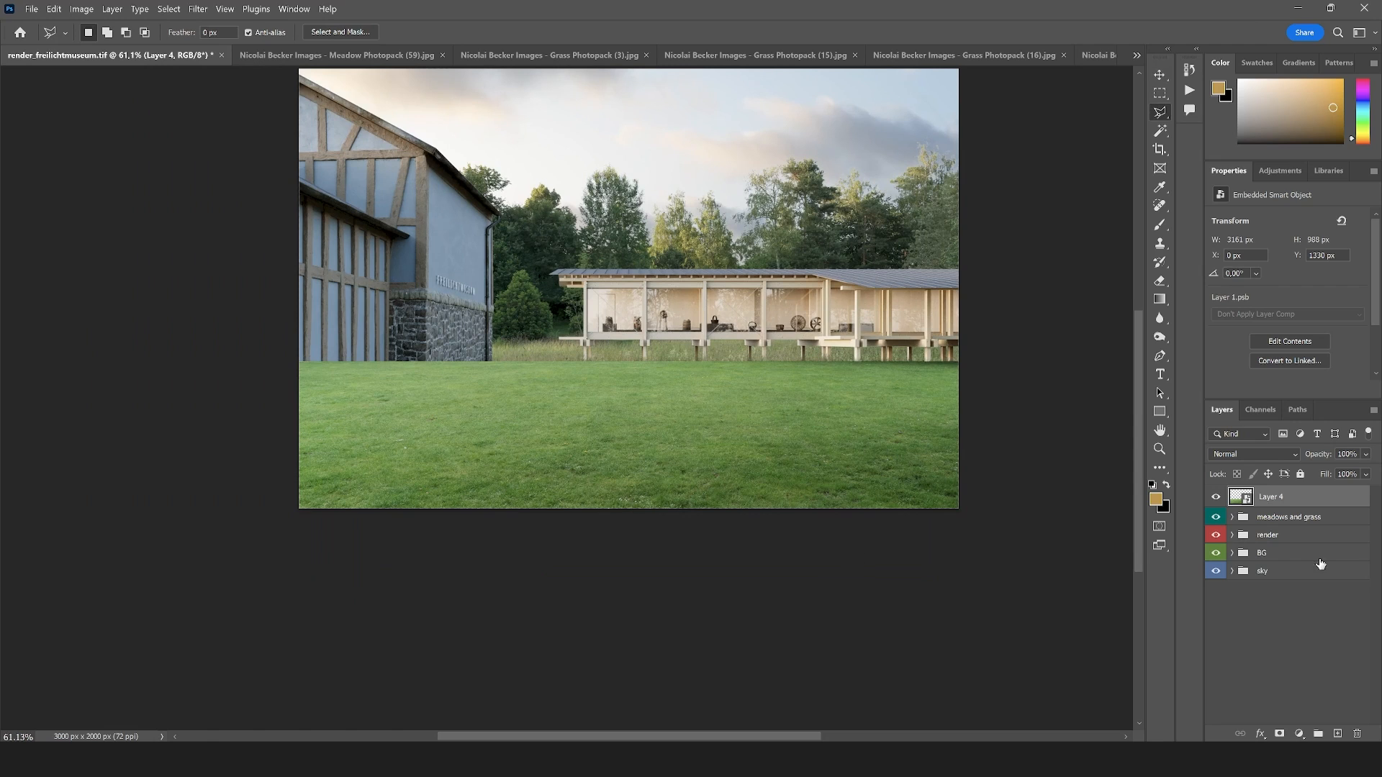
left_click(1216, 497)
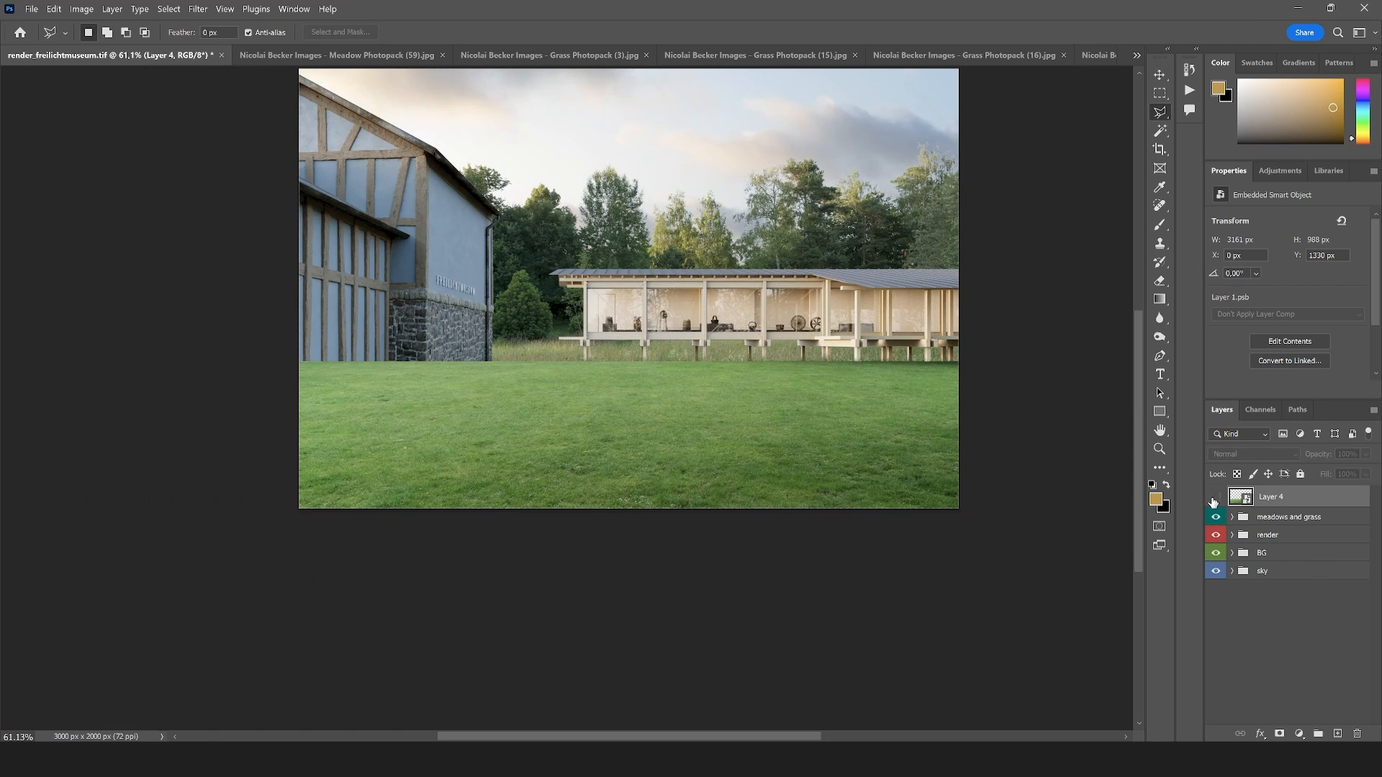
left_click(1231, 537)
scroll(1281, 714, "down", 3)
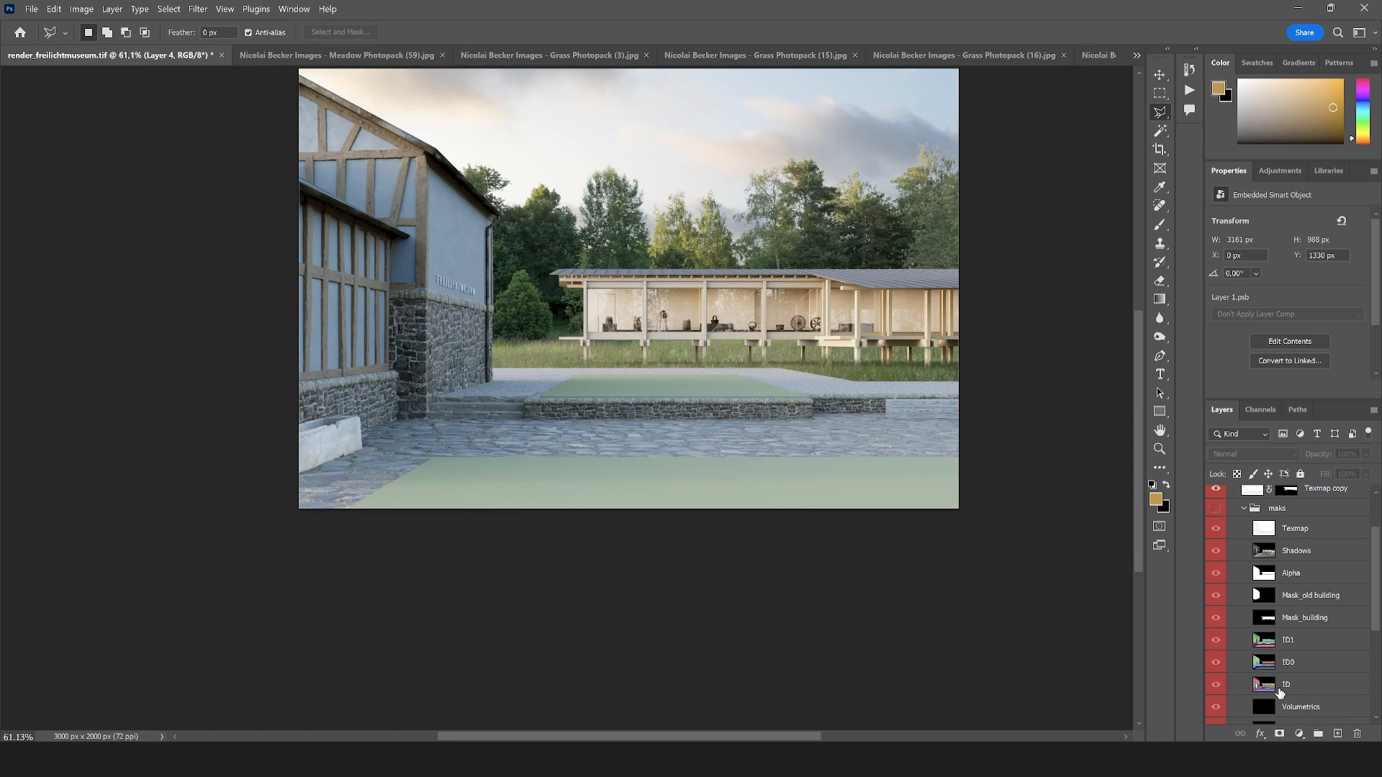
left_click(1289, 662)
key("w")
left_click(742, 478)
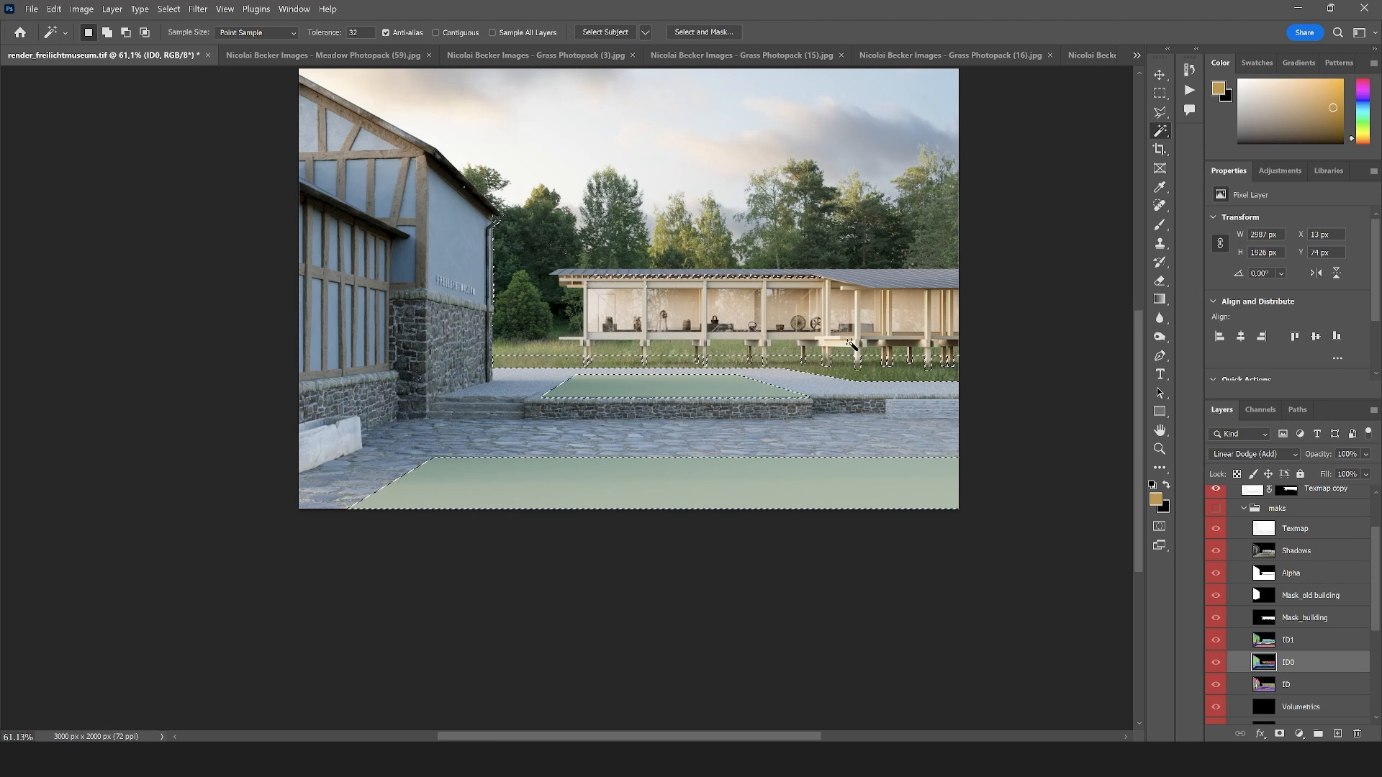
scroll(1328, 569, "up", 2)
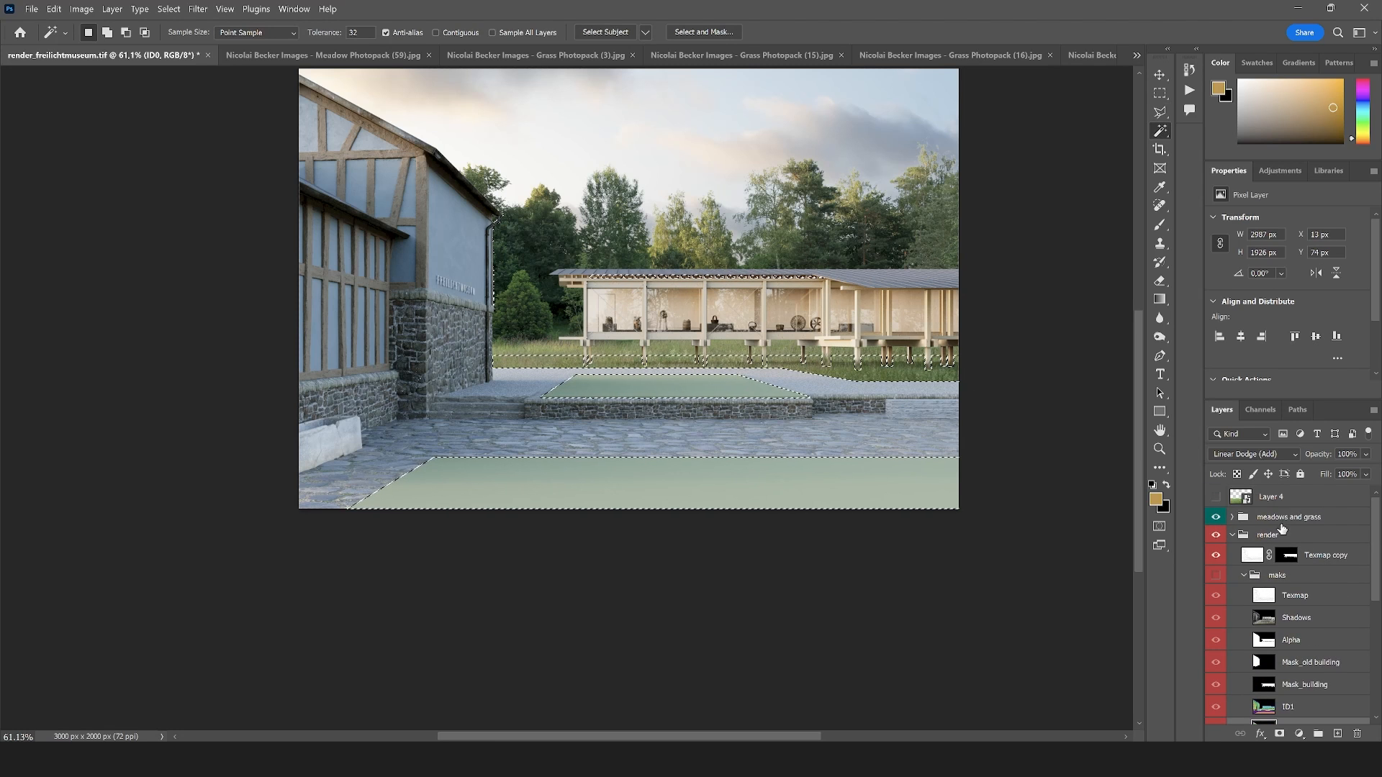
Add a layer mask to Layer 4 from the lawn selection and make the layer visible again
left_click(1310, 497)
left_click(1280, 733)
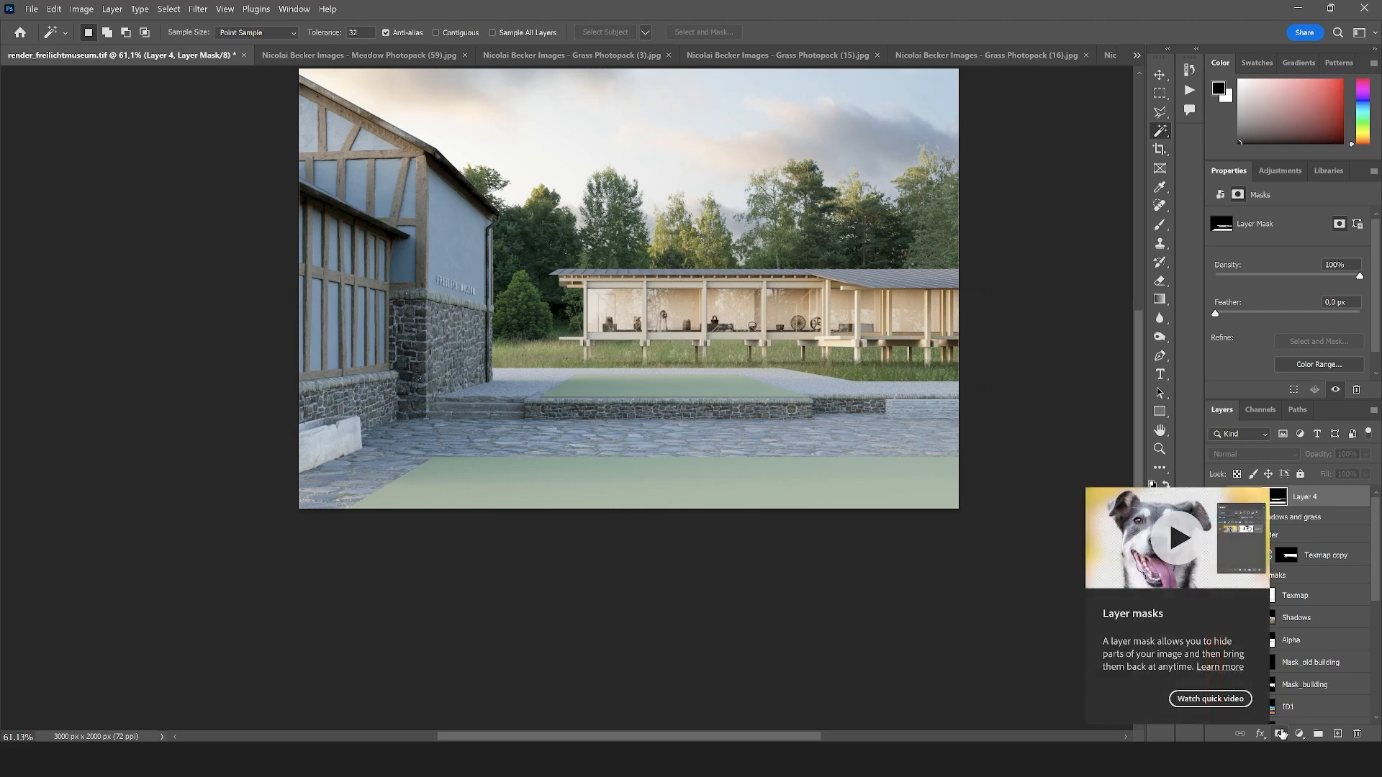
left_click(1216, 496)
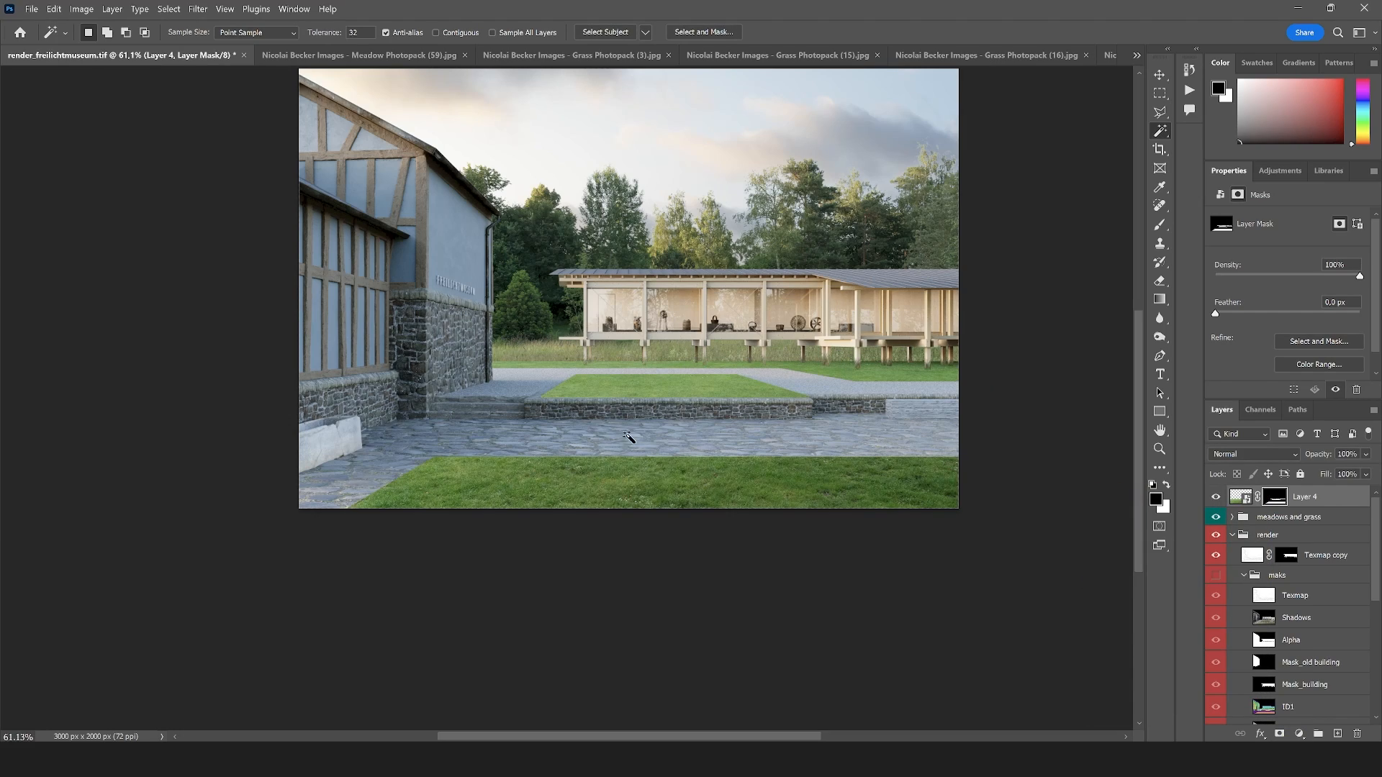
scroll(728, 403, "up", 5)
scroll(574, 297, "down", 5)
scroll(601, 380, "up", 1)
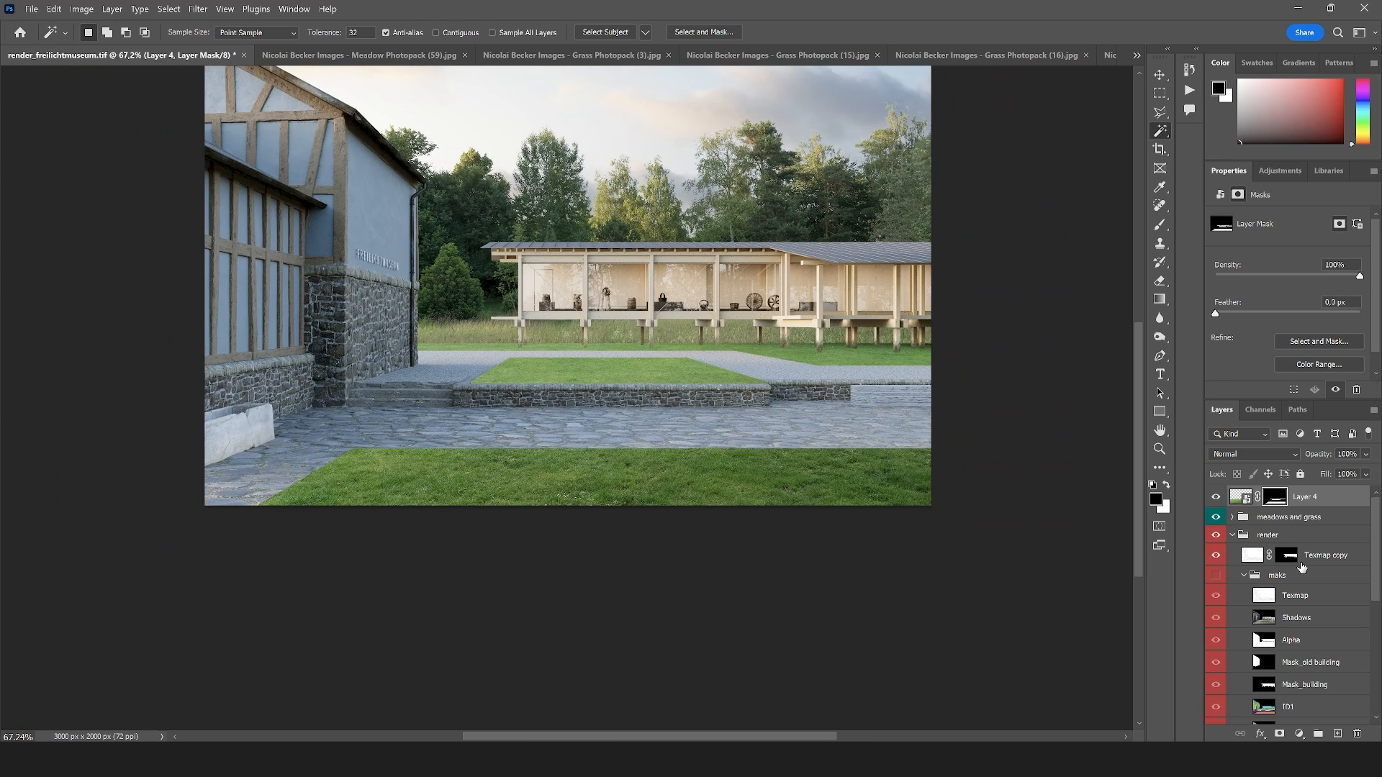
Collapse the render group and move the masked Layer 4 into the meadows and grass group
left_click(1231, 536)
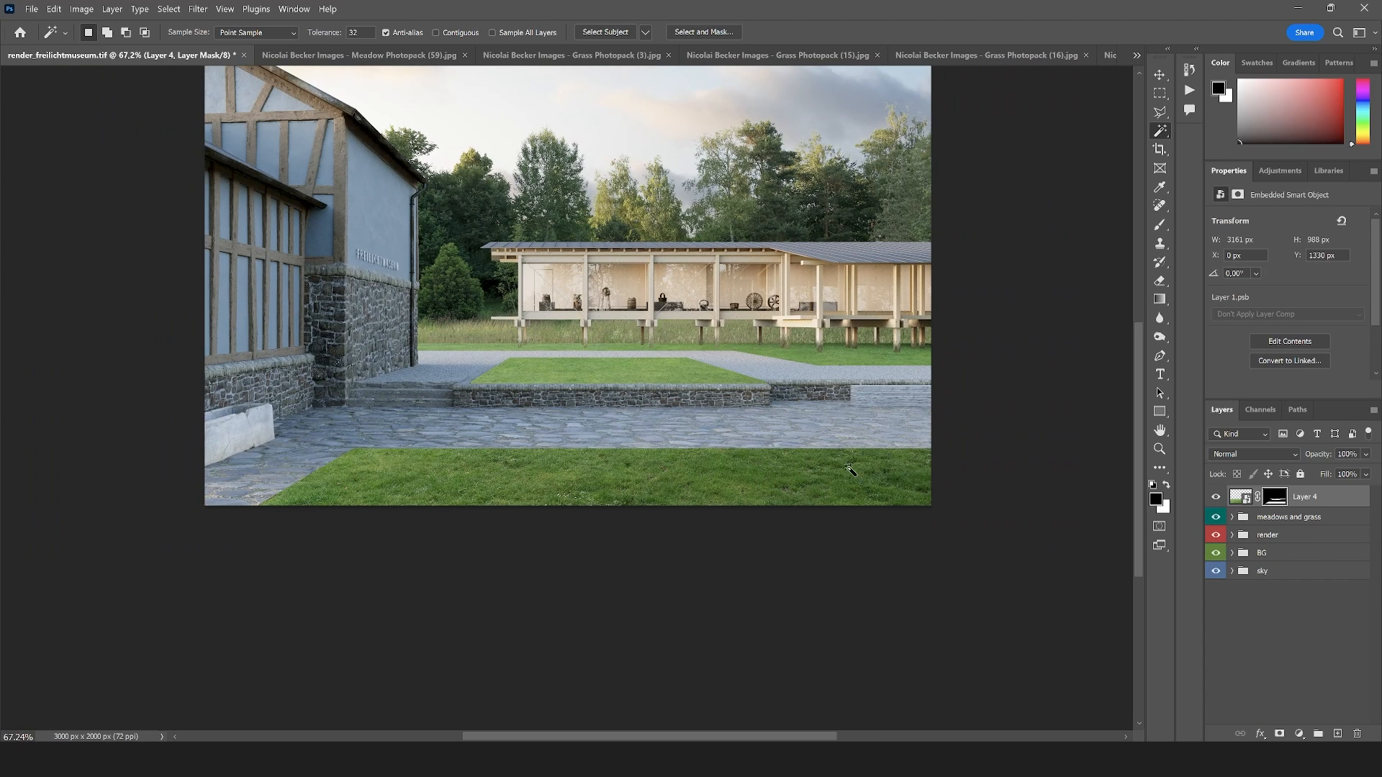
scroll(434, 372, "up", 2)
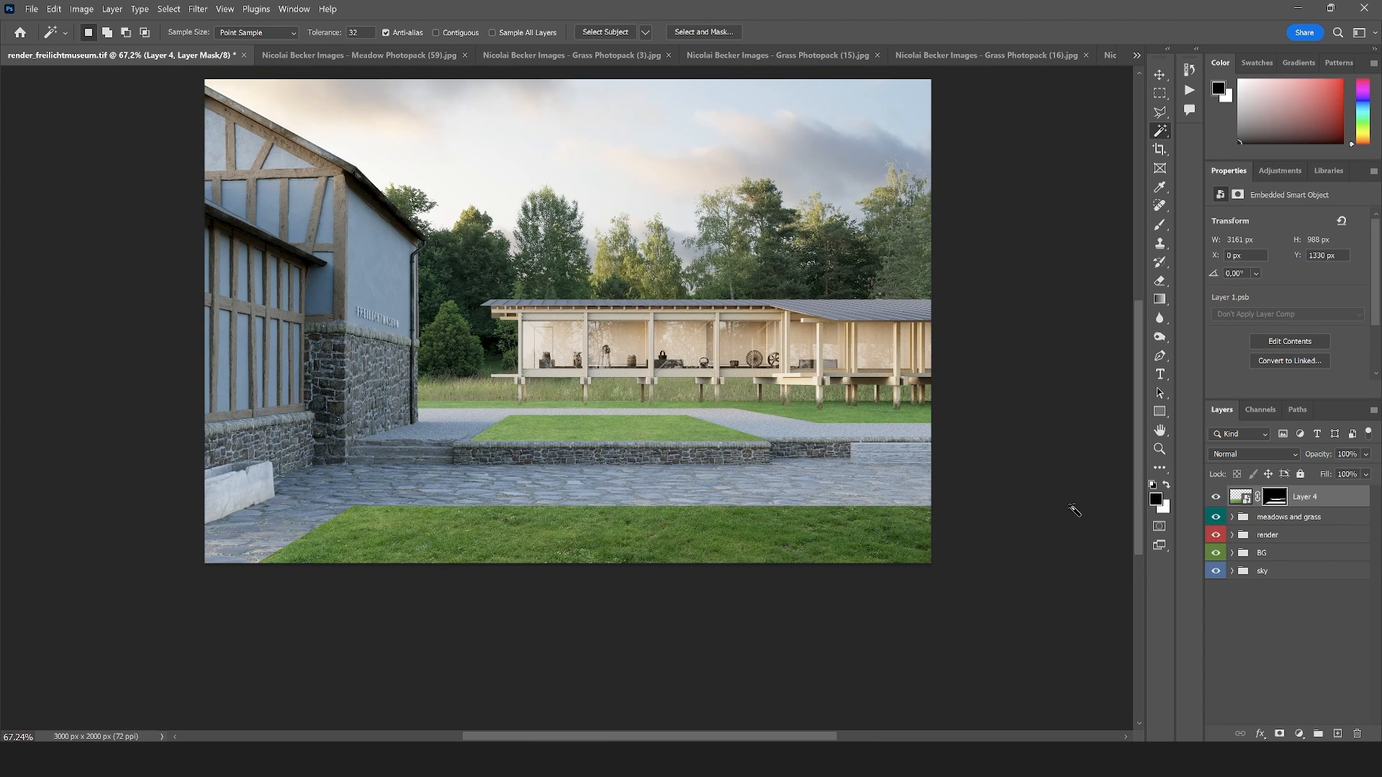
left_click(1231, 517)
left_click_drag(1311, 503, 1291, 529)
Group the Shadows copy with Layer 3 inside meadows and grass and rename the new group "meadow bg"
left_click(1319, 547)
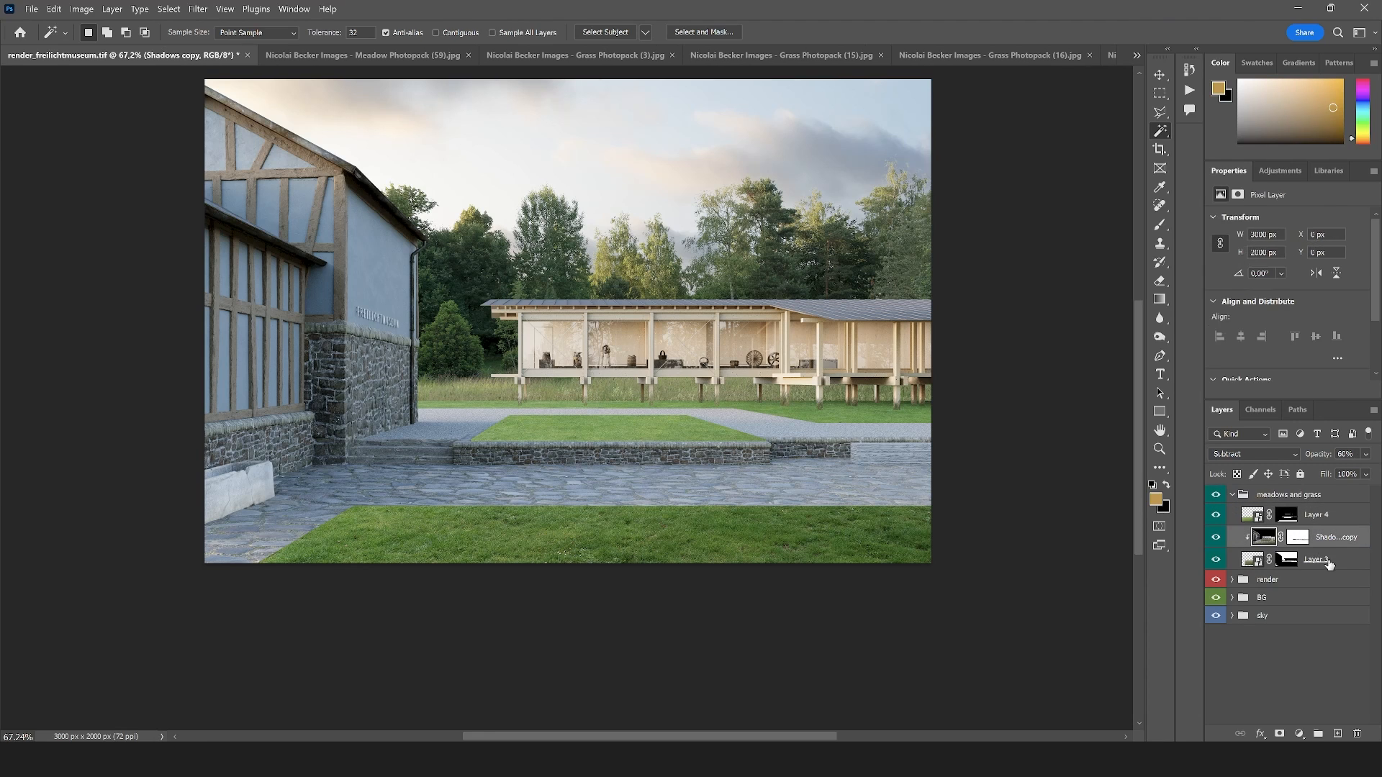
left_click(1327, 568)
left_click(1342, 543, "shift")
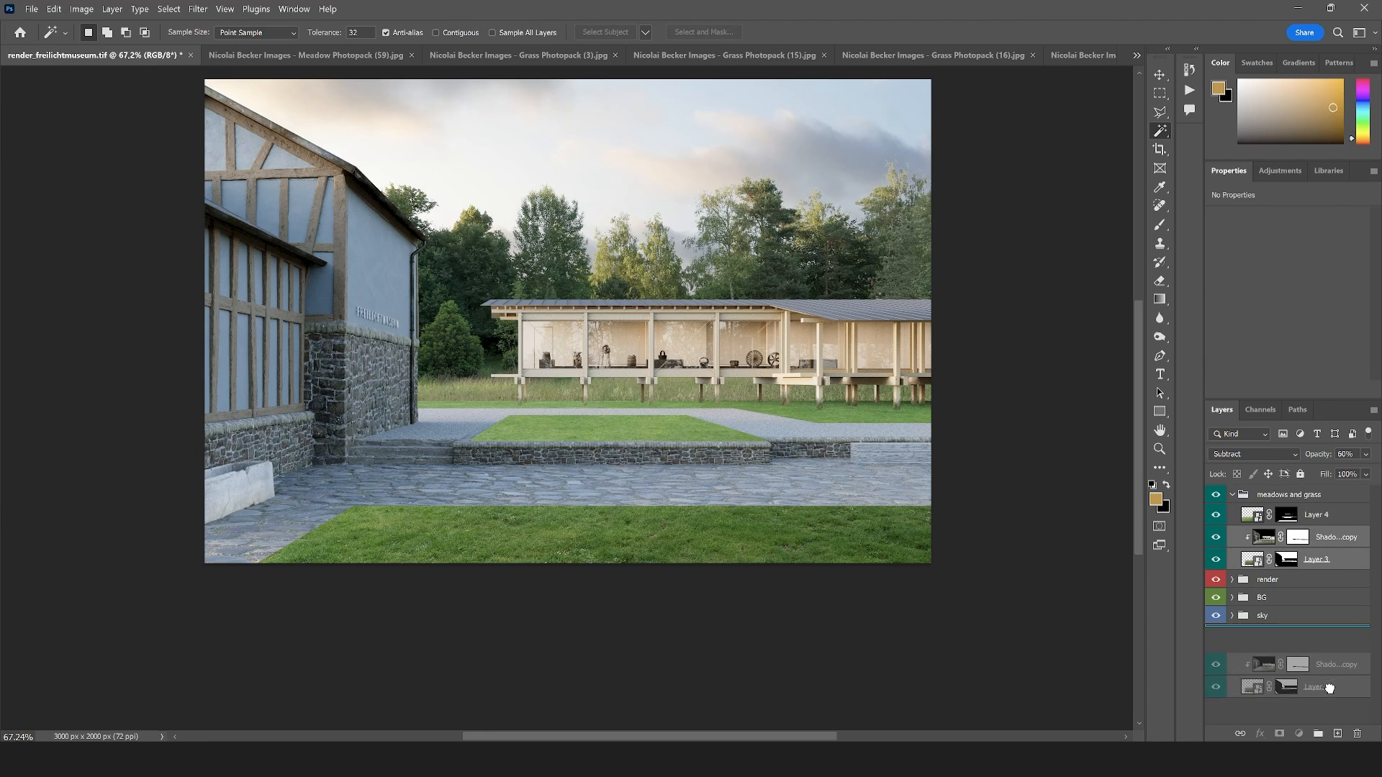
key("ctrl+g")
double_click(1289, 536)
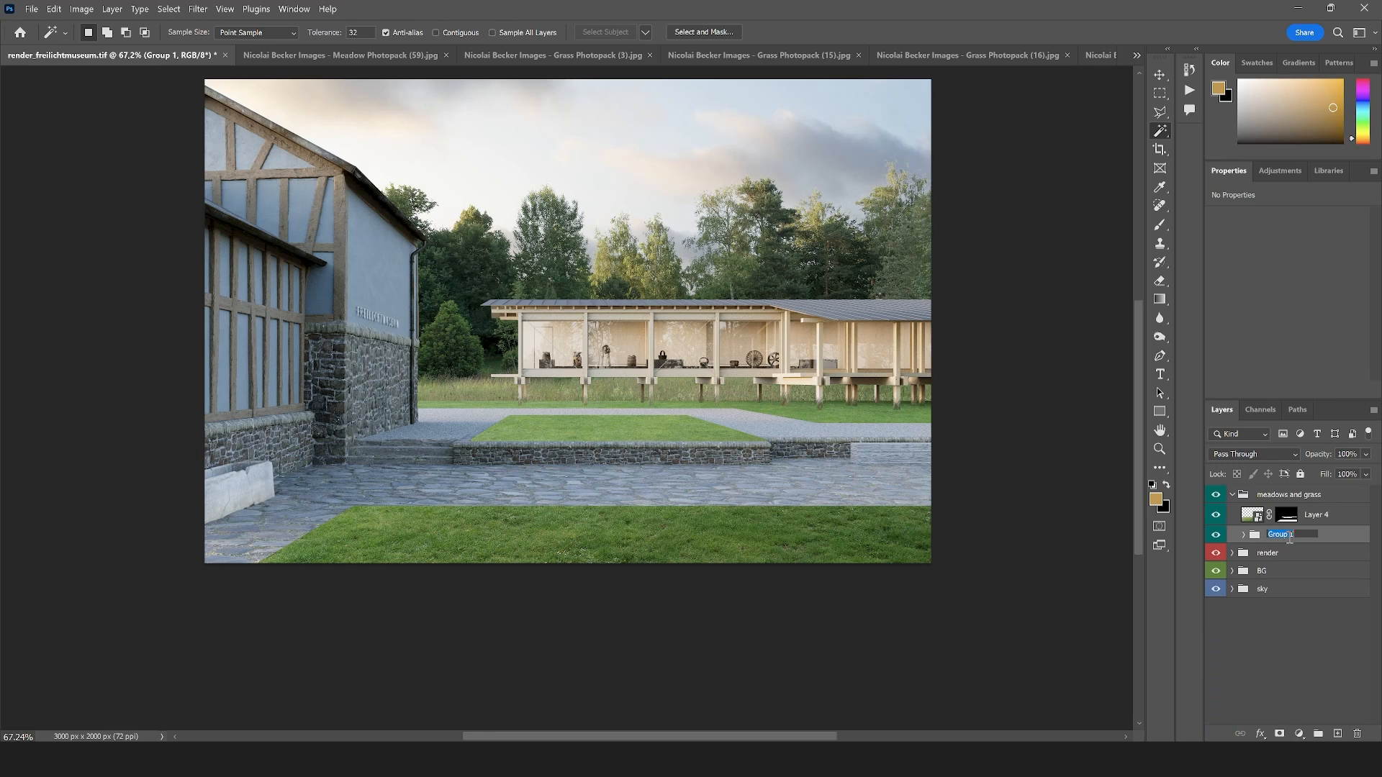
type("meadow bg")
key("Return")
Put Layer 4 into its own group, rename that group "lawn" and collapse it
left_click(1319, 515)
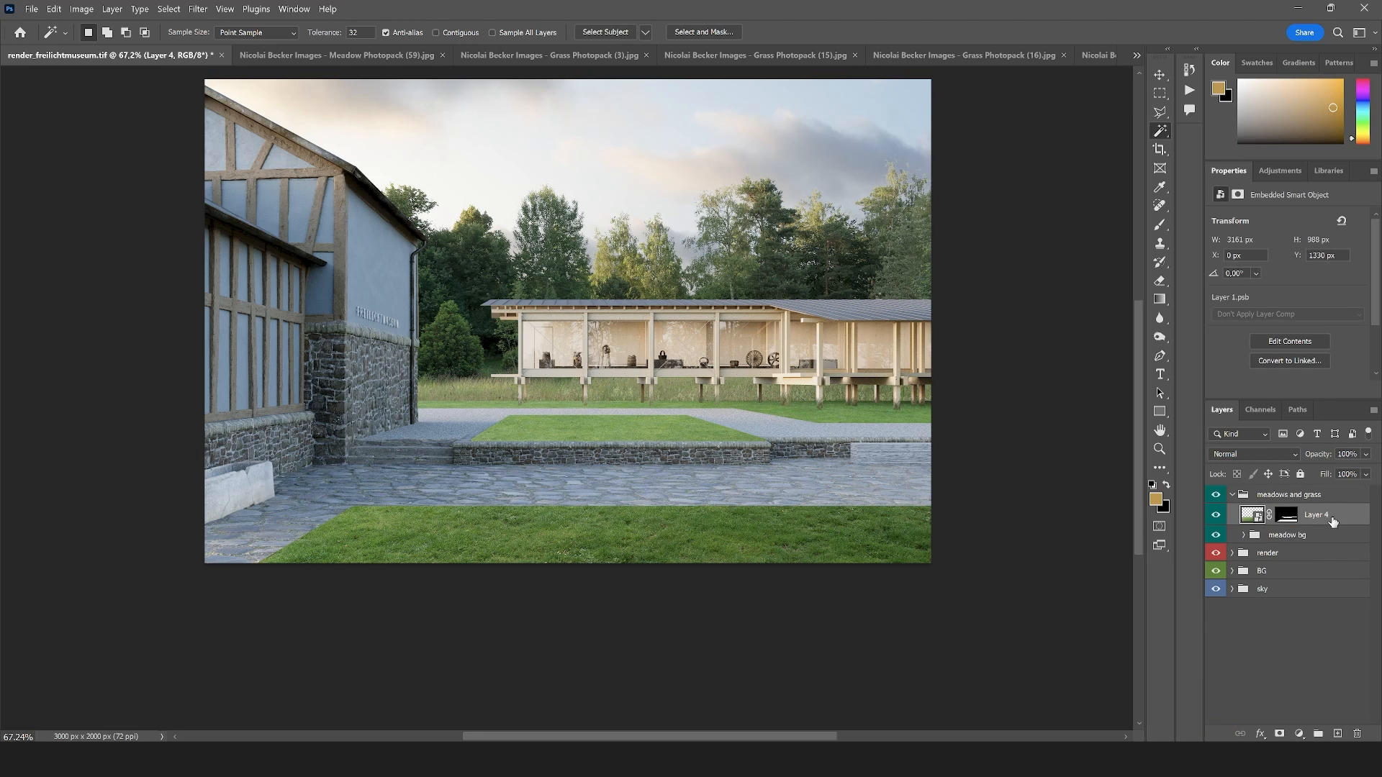
left_click_drag(1320, 515, 1318, 733)
double_click(1293, 511)
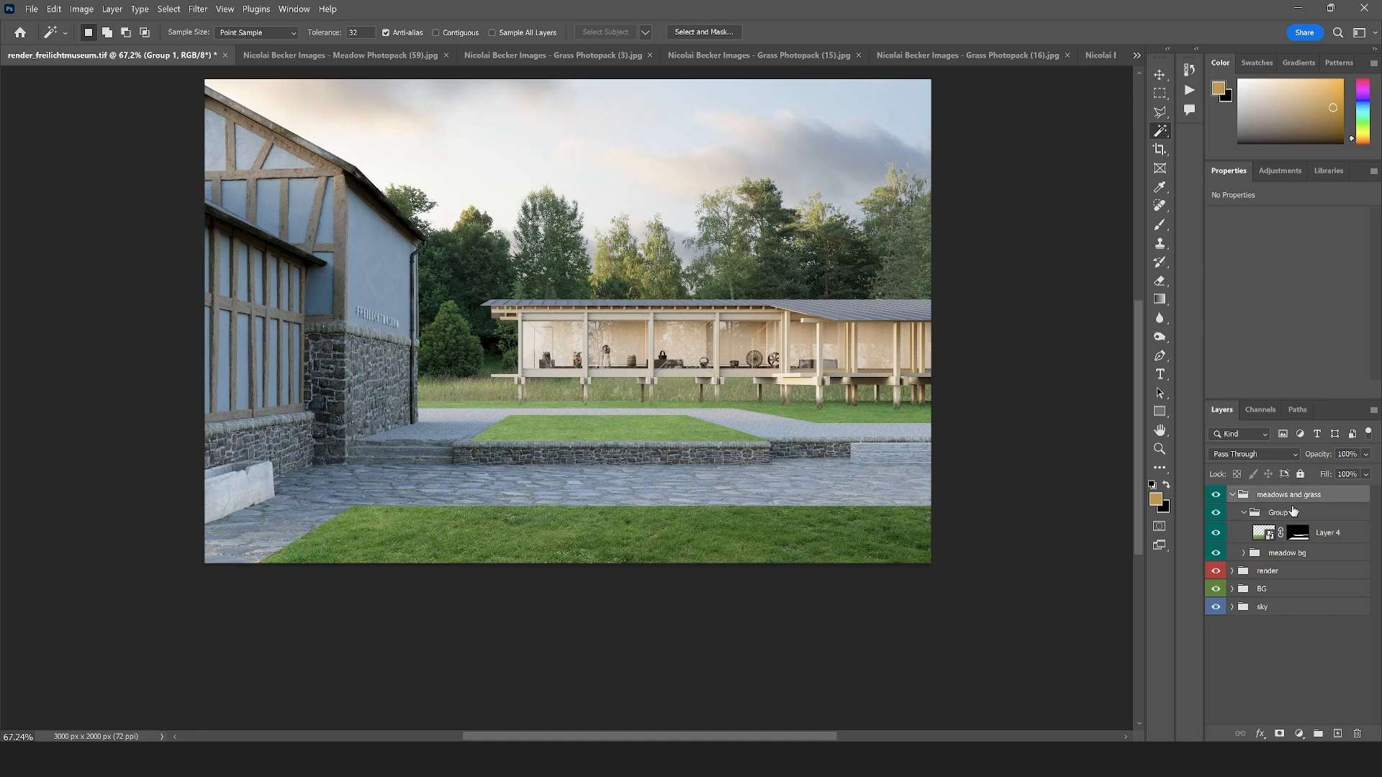
key("BackSpace")
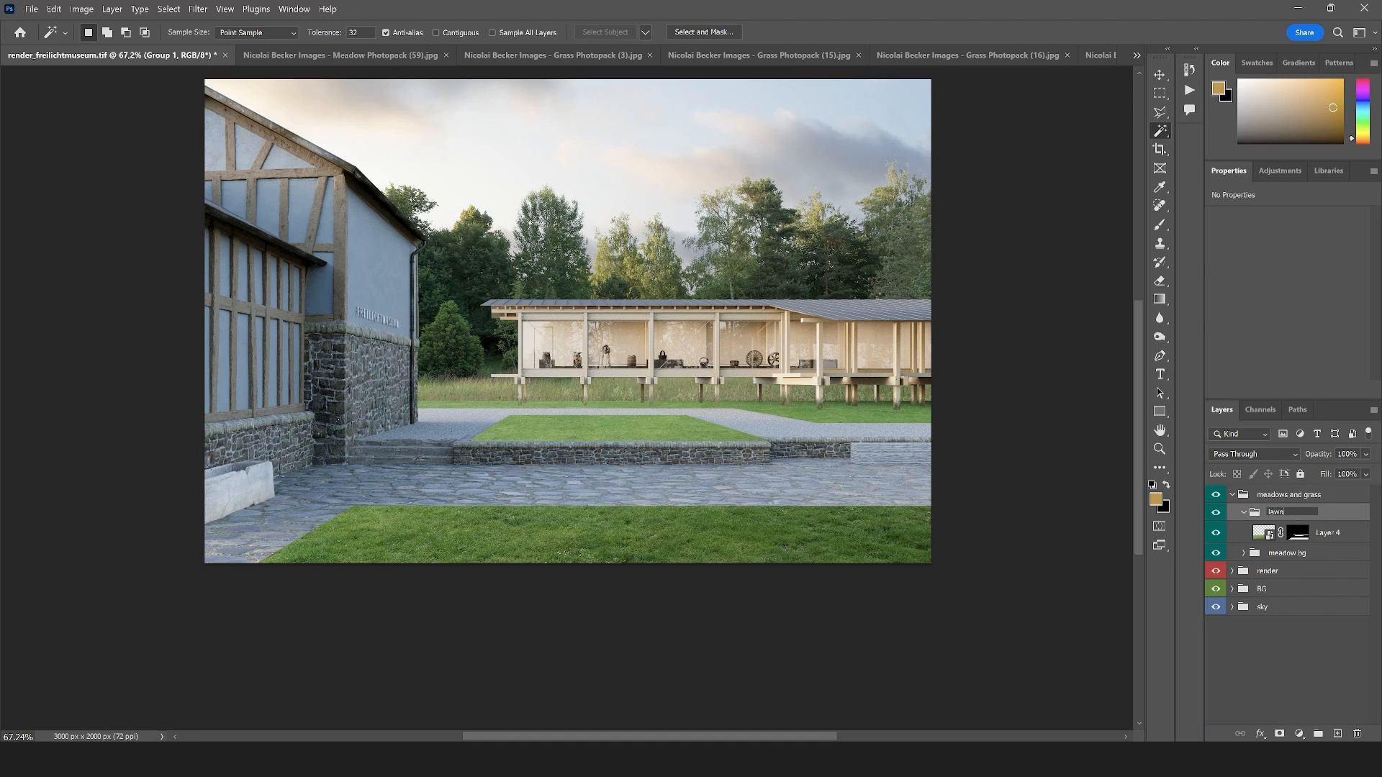
type("lawn")
key("Return")
left_click(1244, 513)
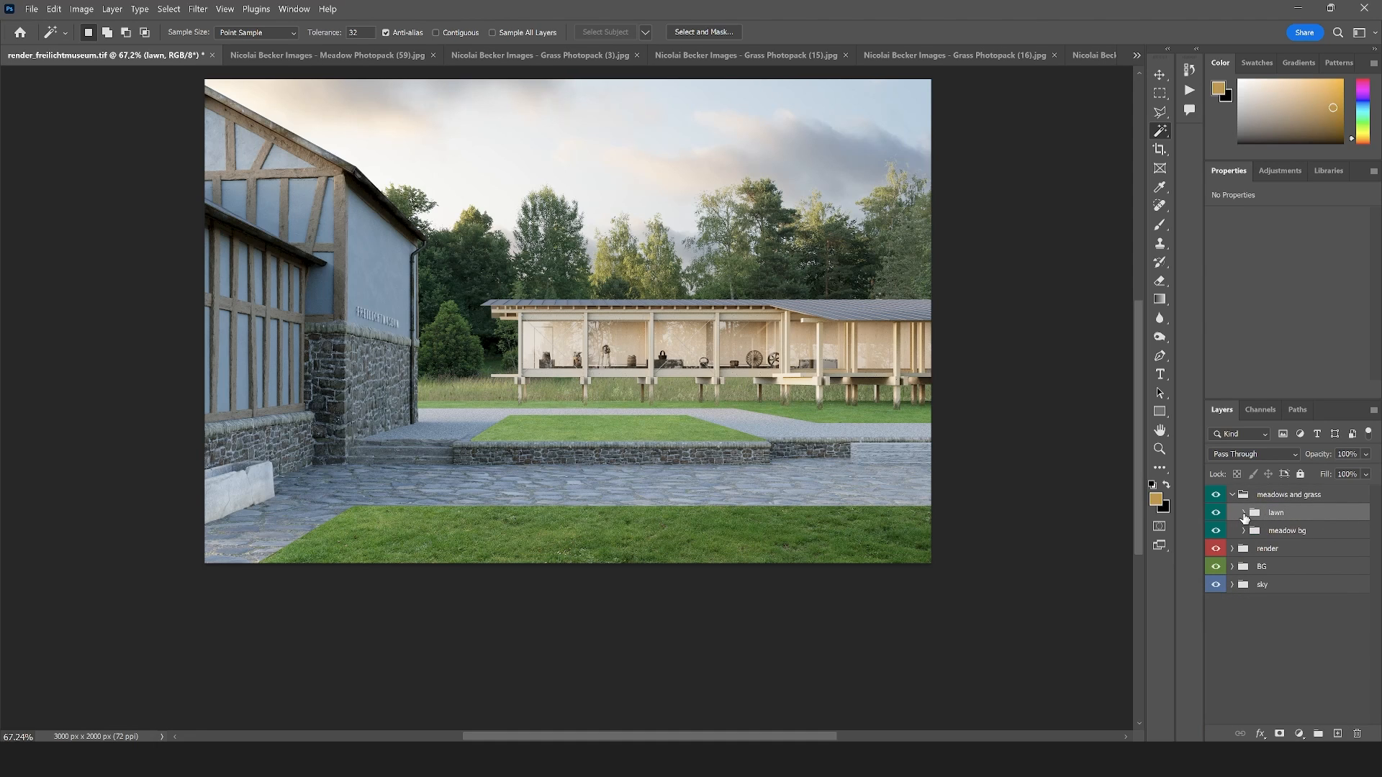
Set the lawn group's blend mode to Normal so its adjustments stay confined to the group
left_click(1244, 513)
left_click(1281, 529)
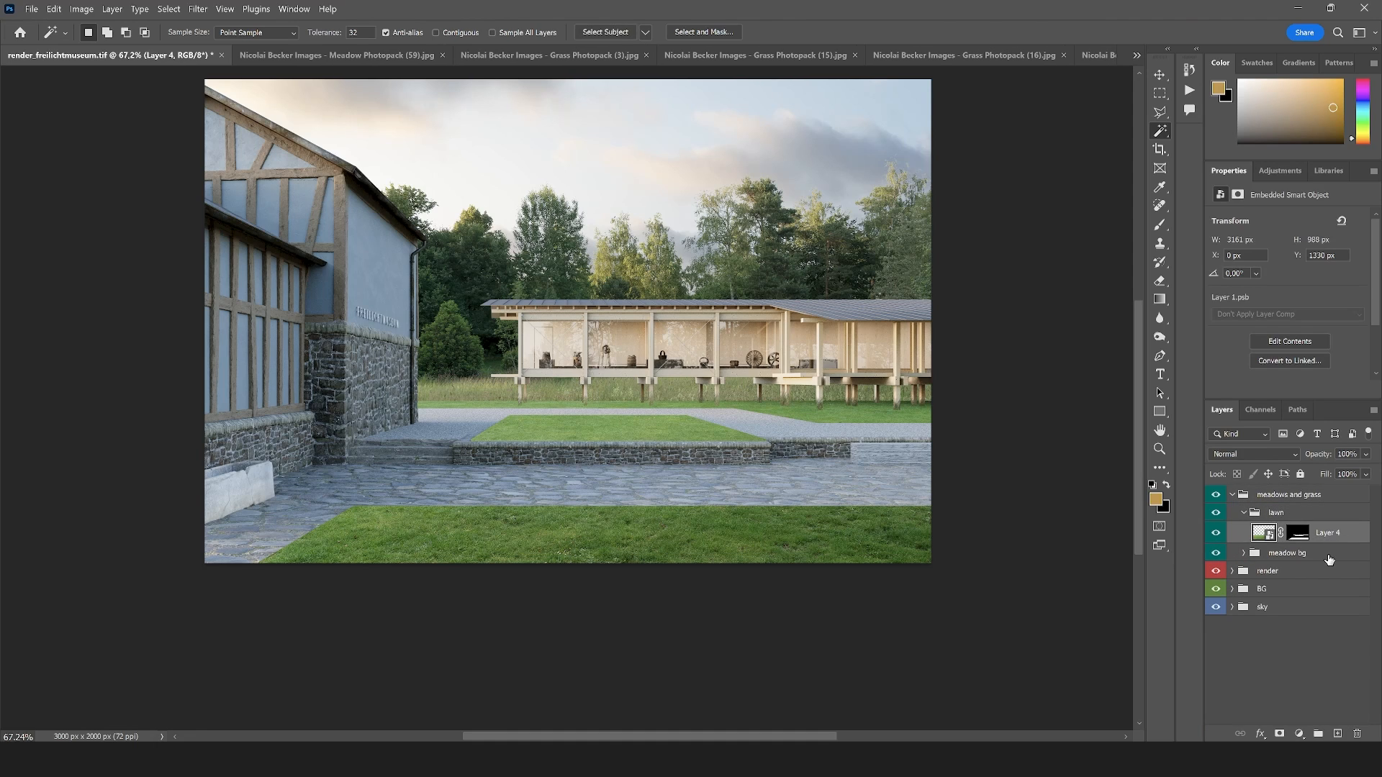
left_click(1285, 512)
left_click(1263, 454)
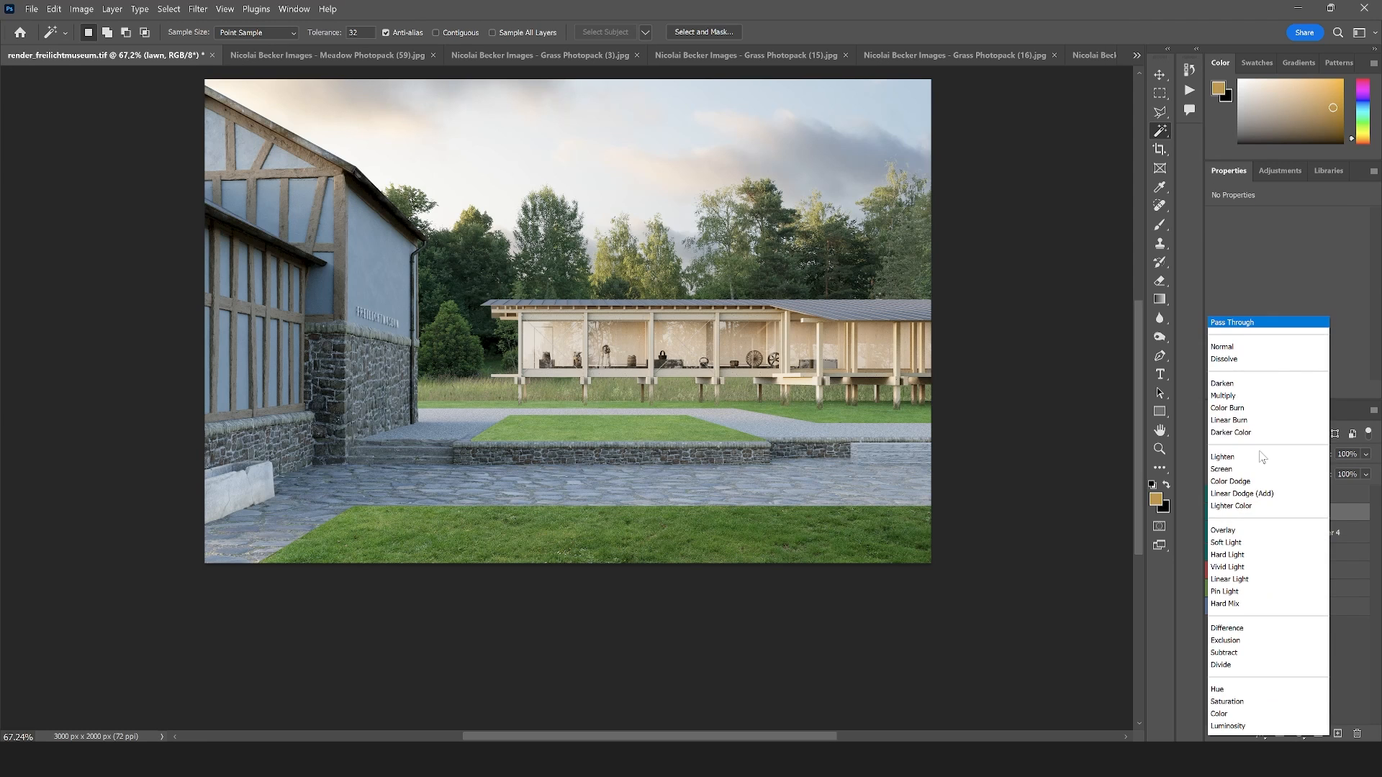
left_click(1237, 344)
Add a Hue/Saturation adjustment above Layer 4 in the lawn group and lower its saturation
left_click(1321, 540)
left_click(1299, 733)
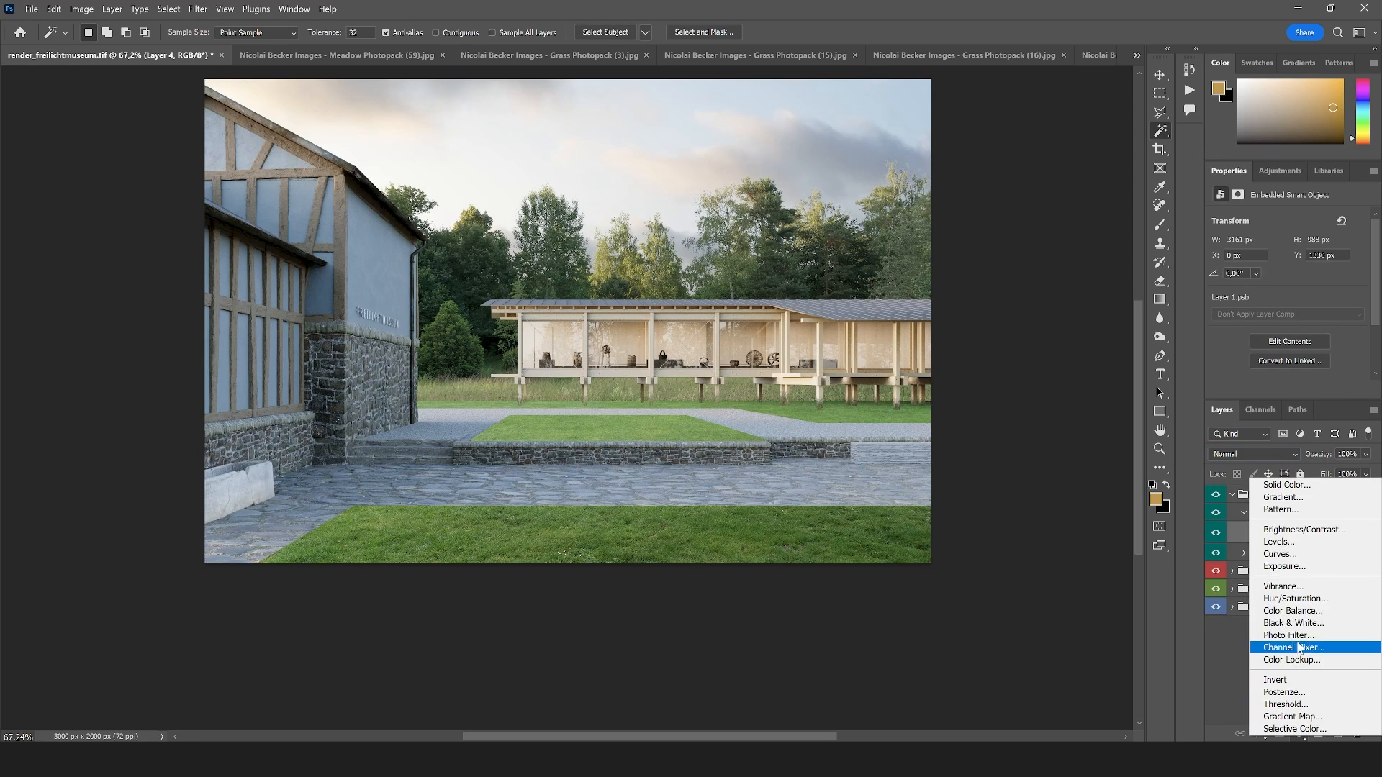
left_click(1293, 598)
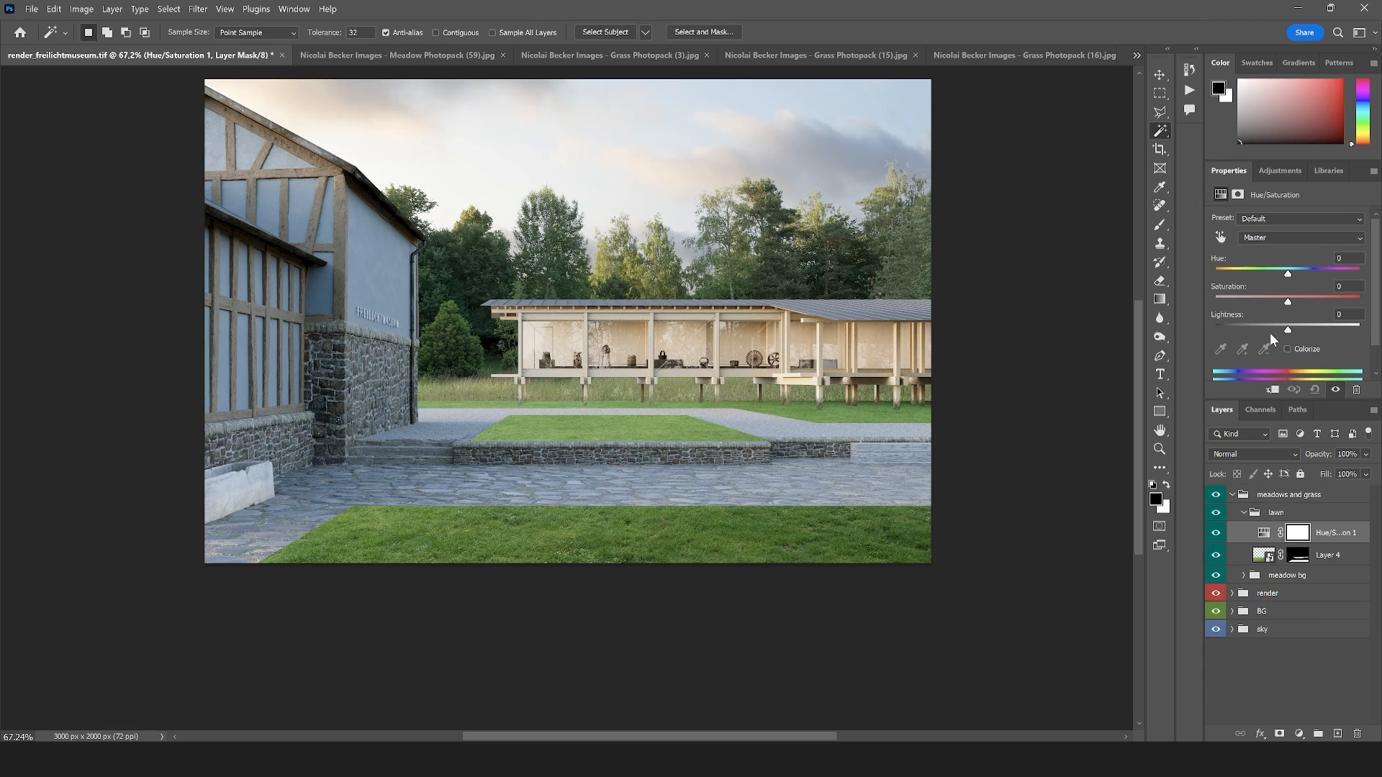
left_click_drag(1255, 304, 1265, 305)
Add a Curves adjustment on top of the lawn group and pull the RGB curve down to darken the grass
left_click(1299, 733)
left_click(1295, 558)
left_click_drag(1283, 327, 1286, 337)
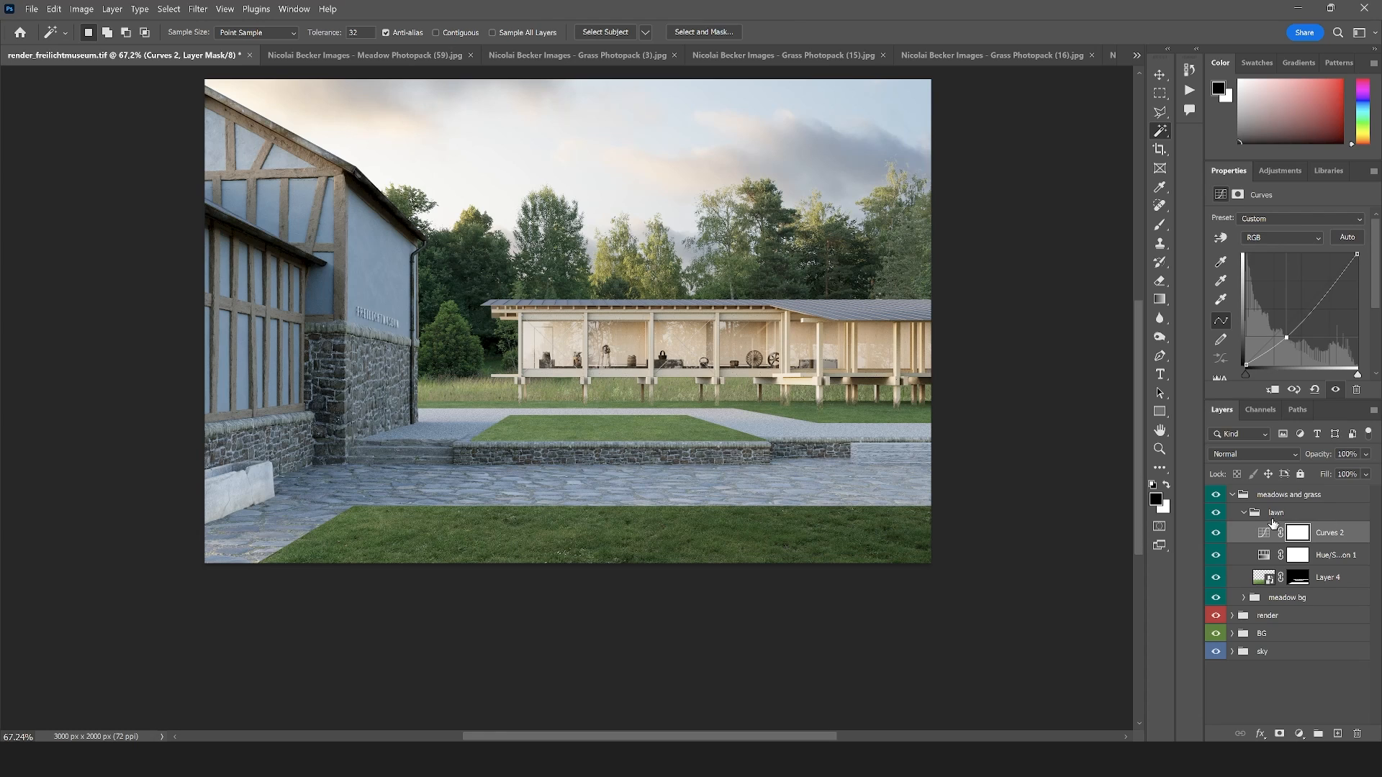
Collapse the meadows and grass group and run the HSV Check Filters Structure Only action above it
left_click(1232, 497)
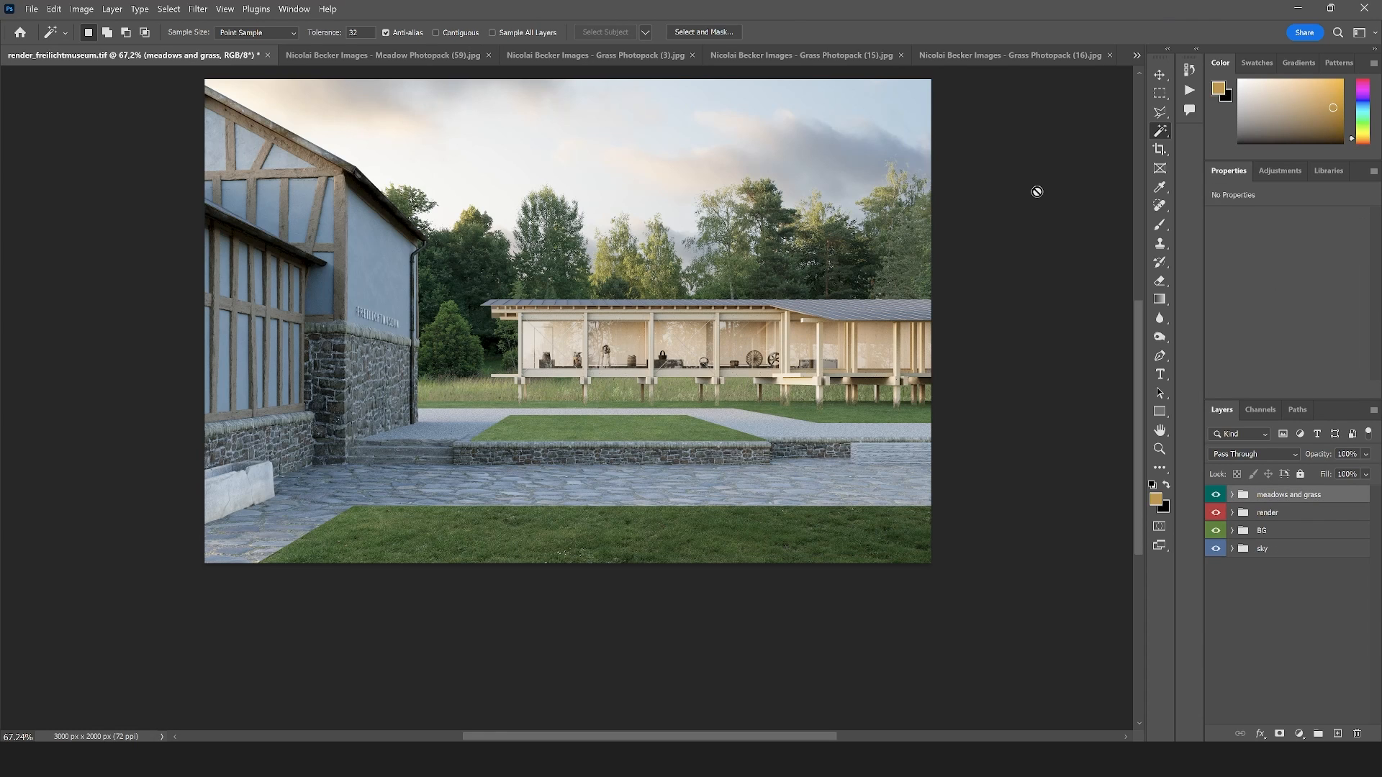
left_click(1191, 70)
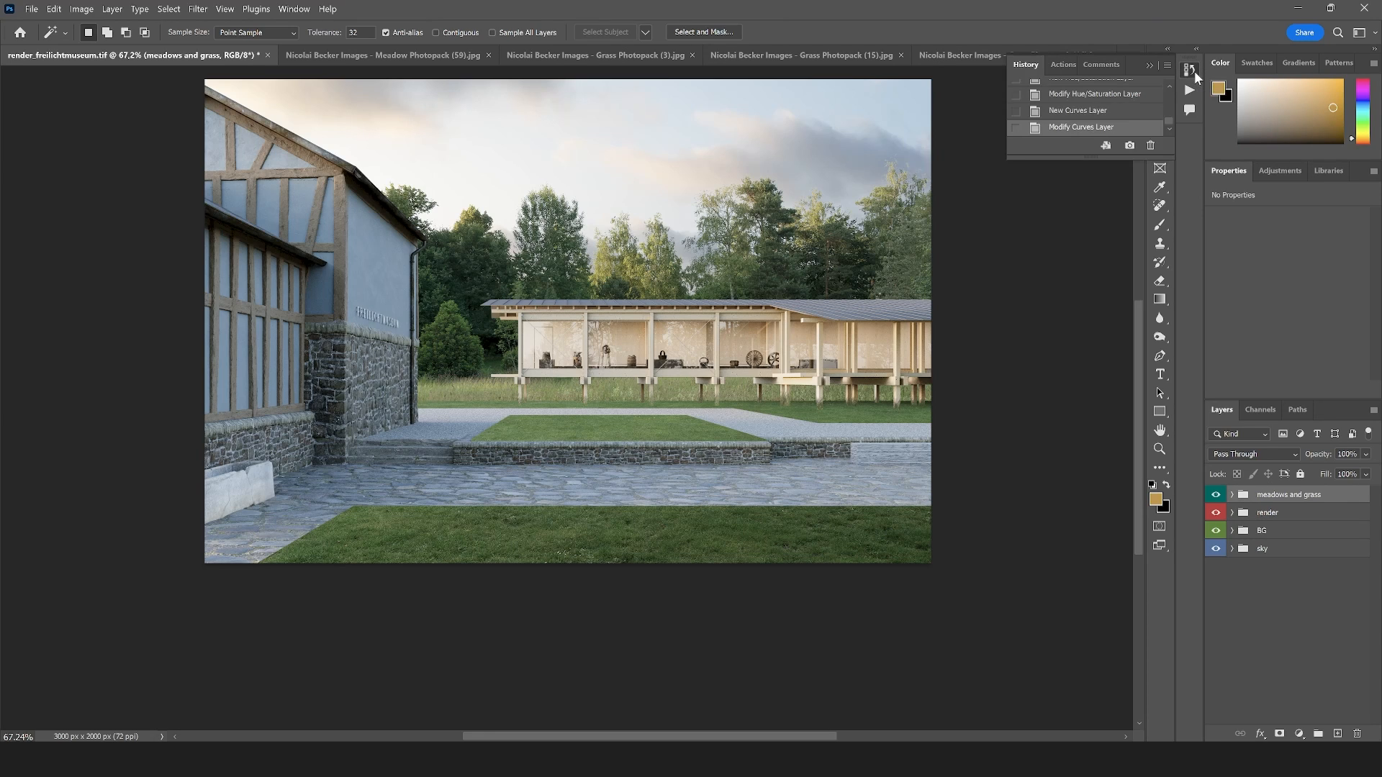
left_click(1062, 66)
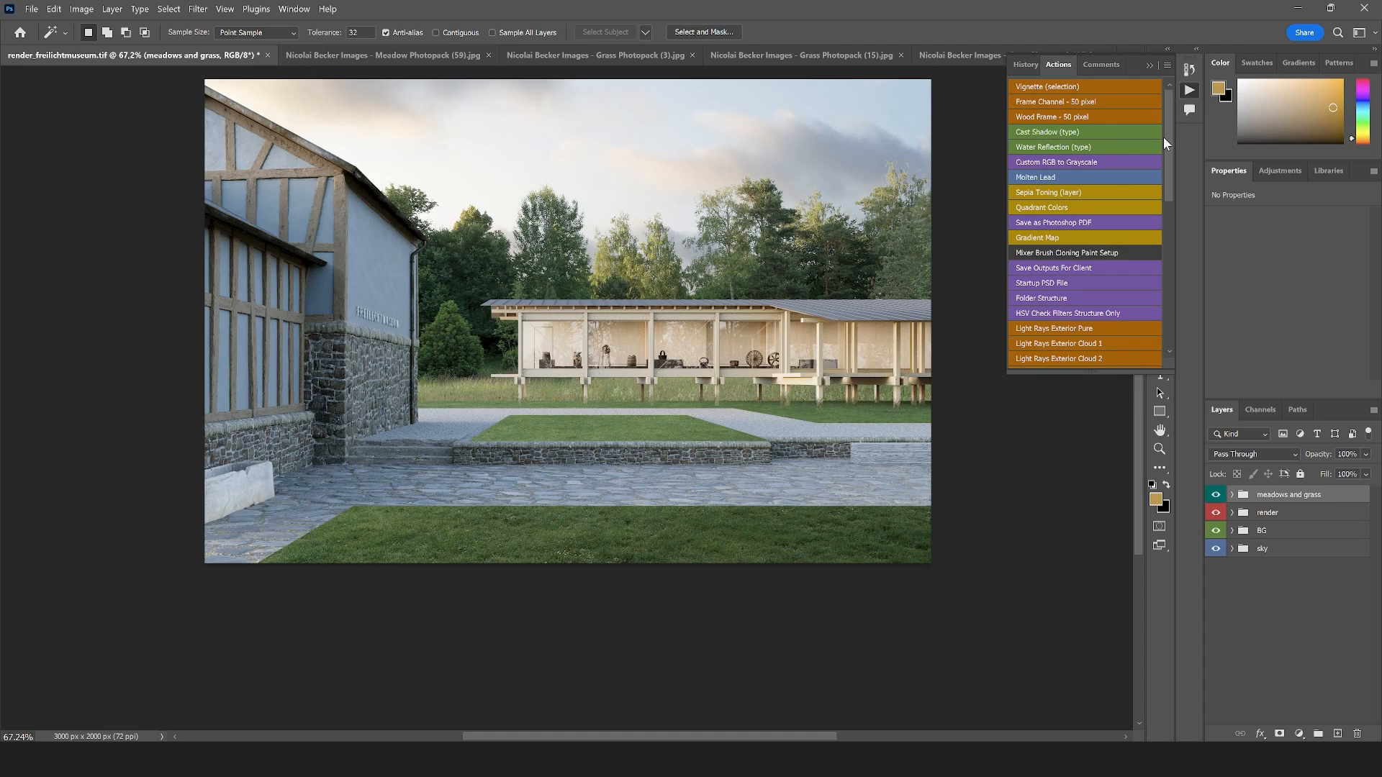
left_click_drag(1163, 137, 1170, 183)
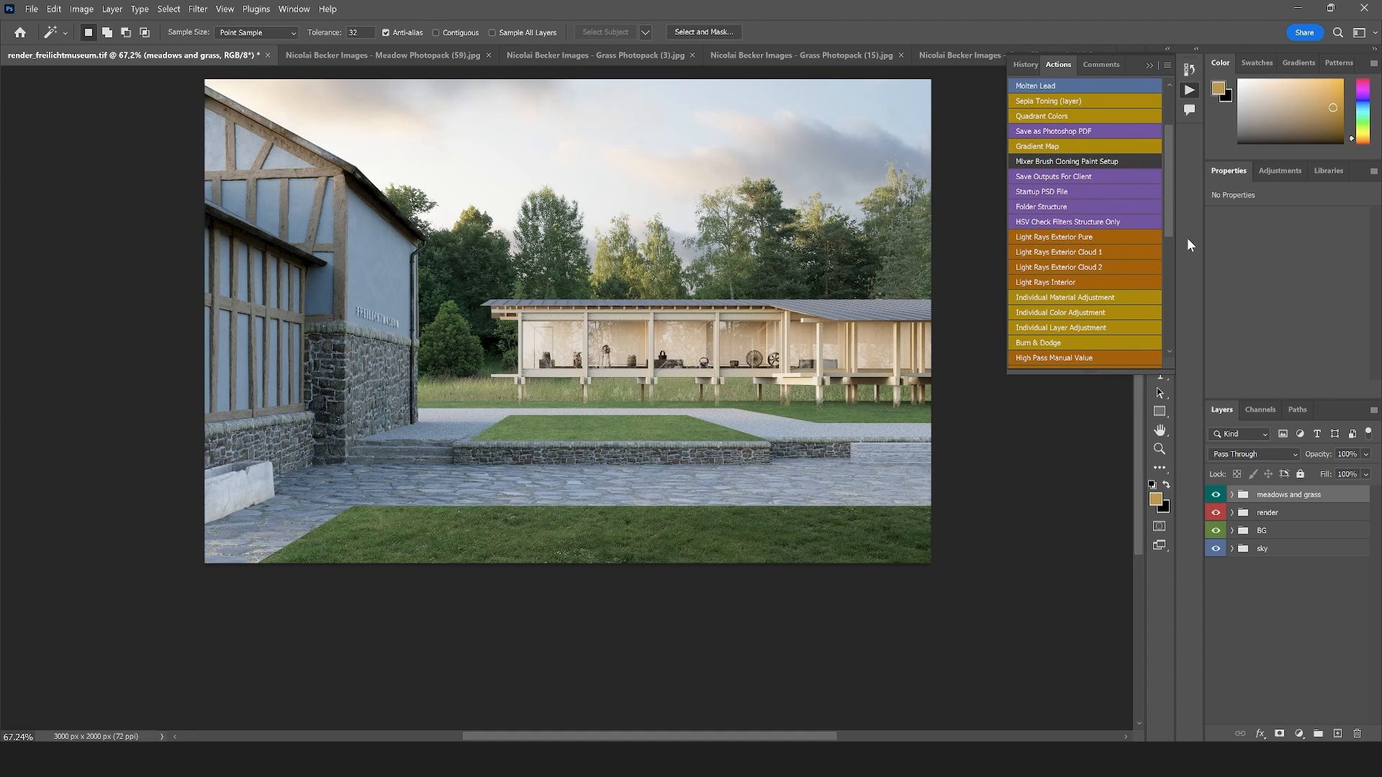
left_click(1073, 220)
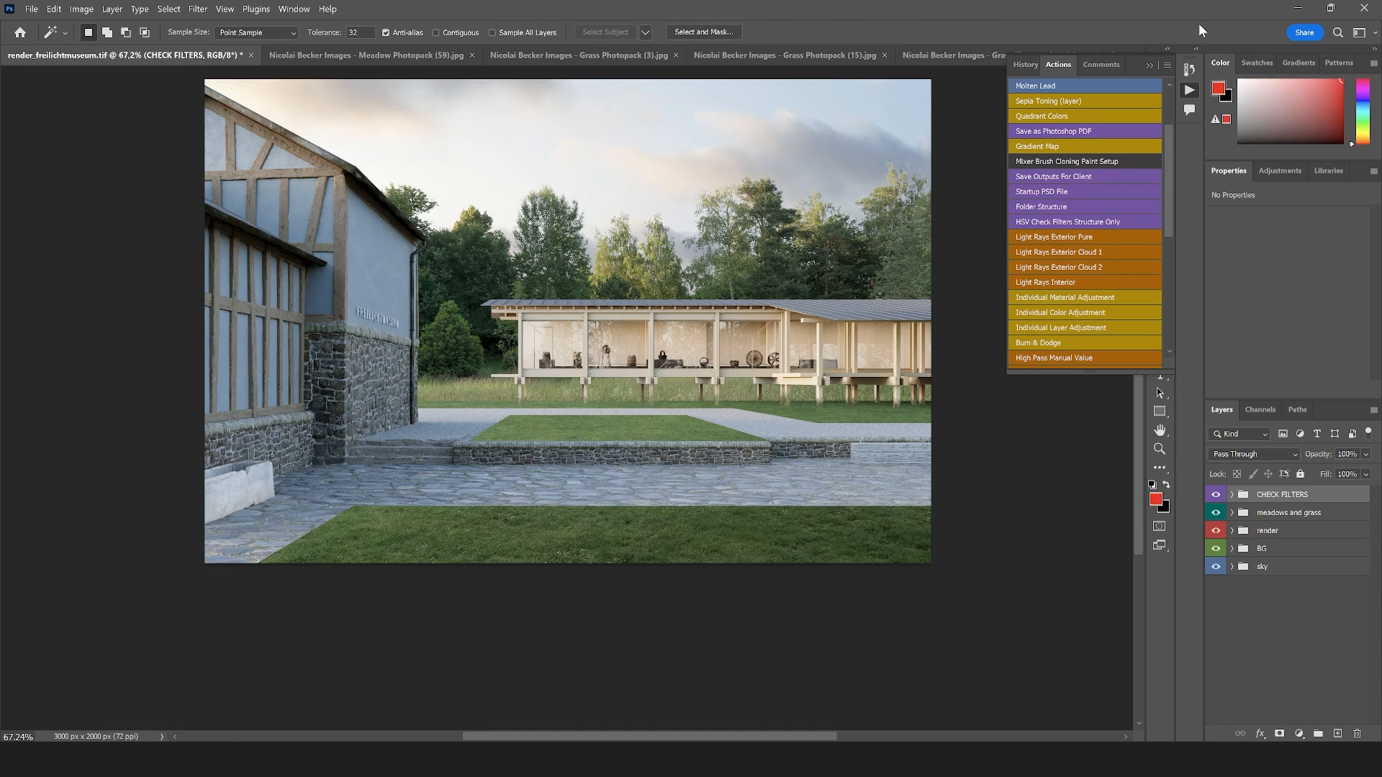
left_click(1150, 66)
Examine the image's saturation using the COLOUR FILTER, SATURATION FILTER and EXTRA FILTER layers of the CHECK FILTERS group
left_click(1232, 495)
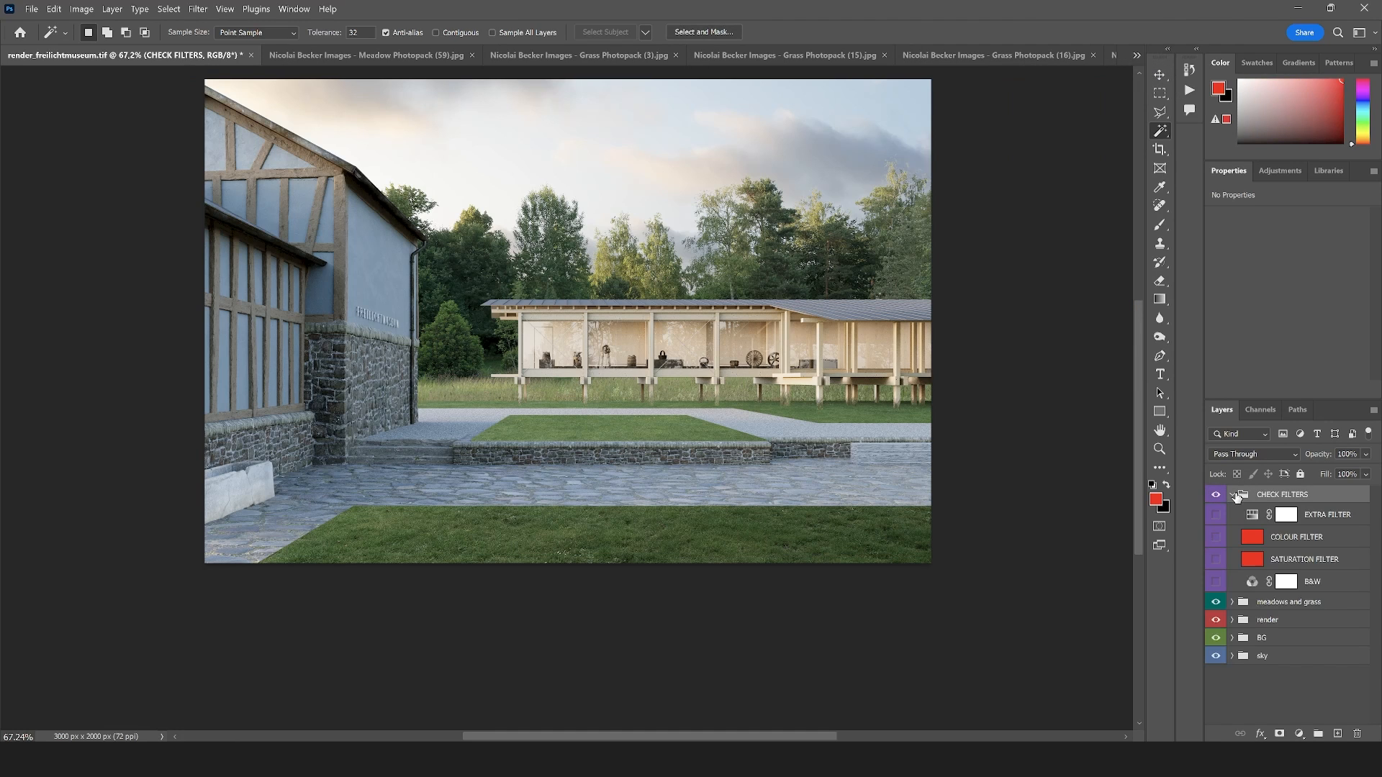
left_click_drag(1215, 558, 1215, 536)
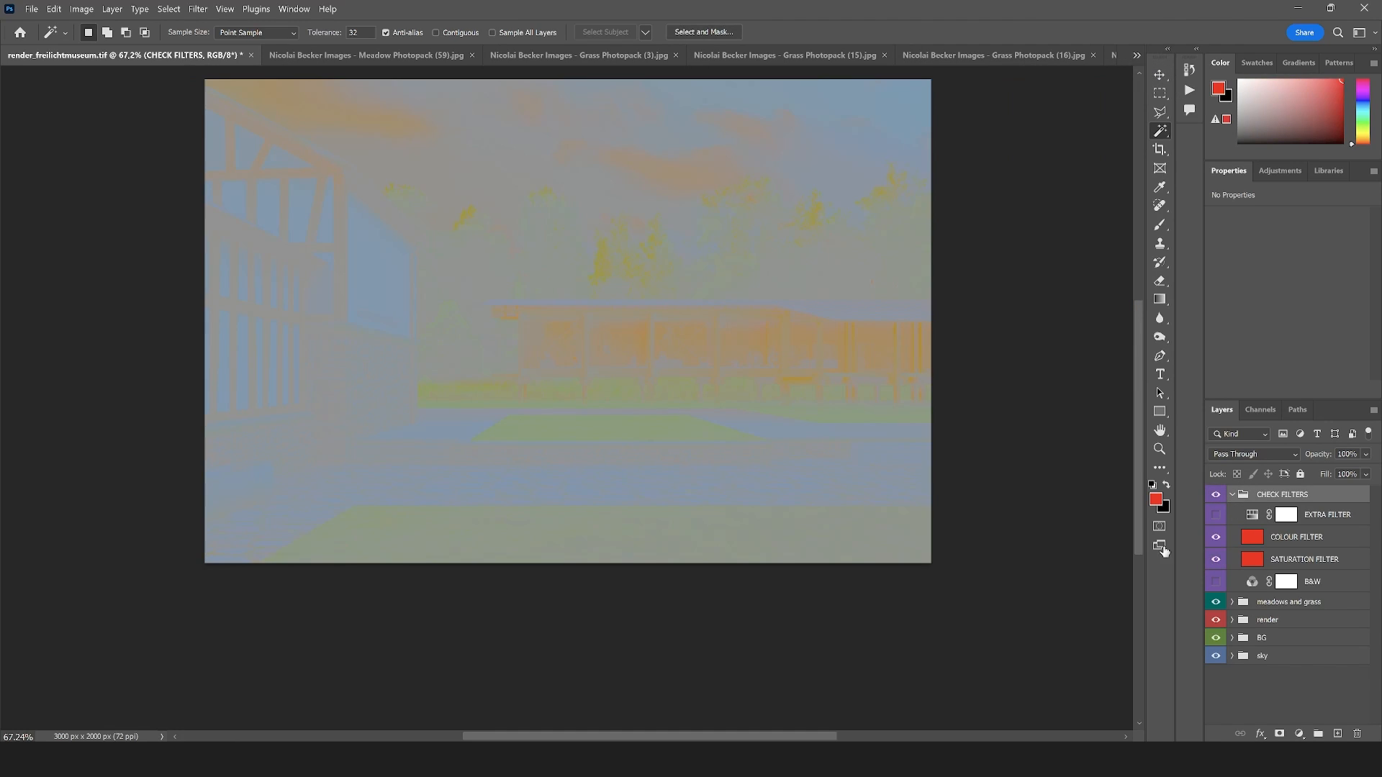
left_click(1158, 450)
left_click(657, 419)
scroll(623, 441, "up", 2)
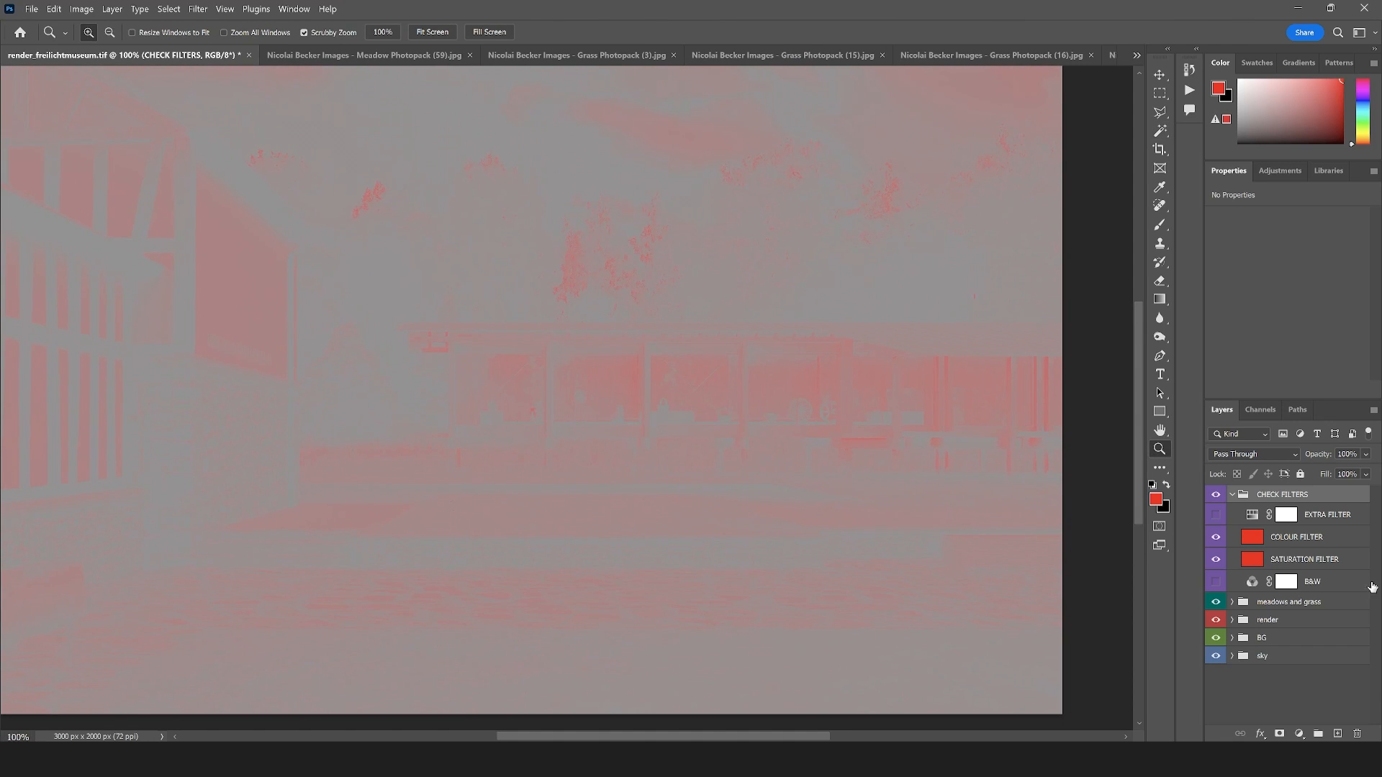
left_click(1217, 516)
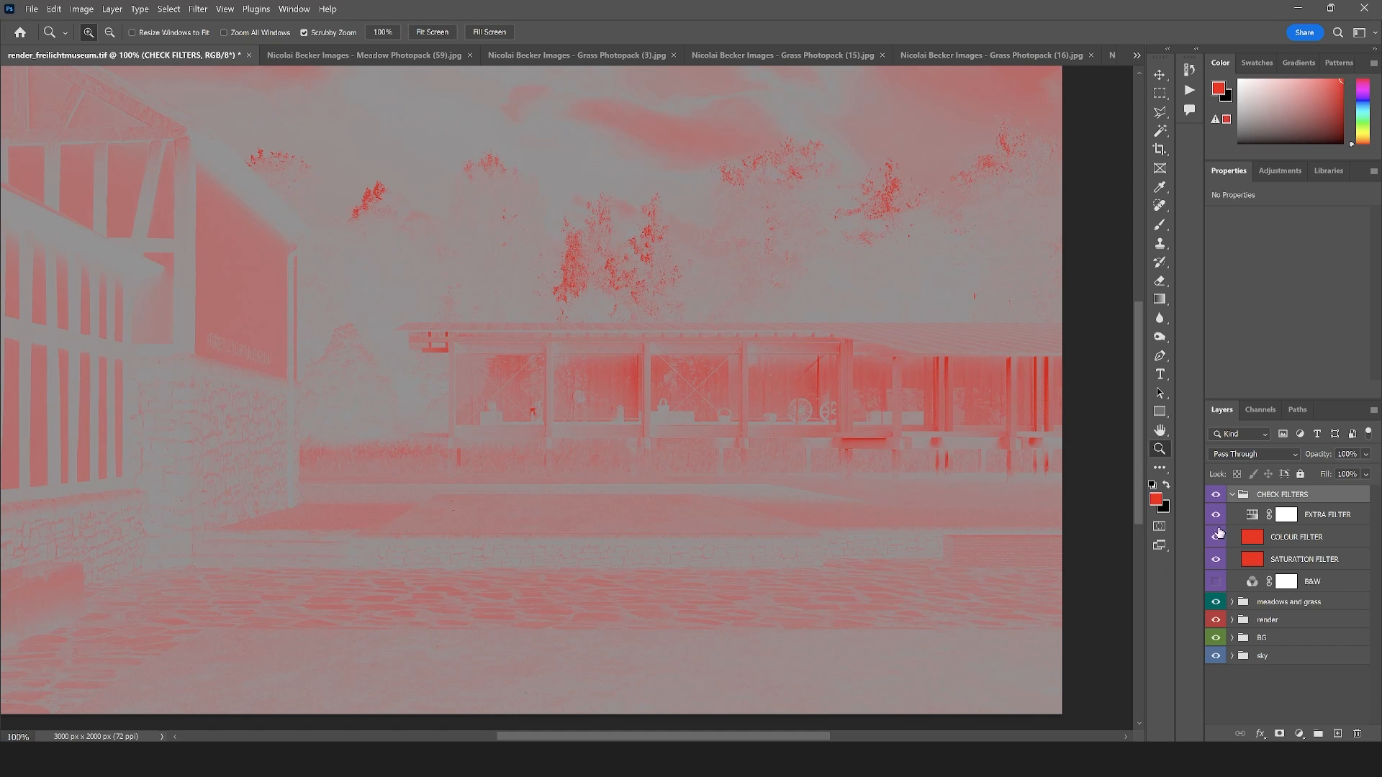
left_click(1215, 558)
left_click(1215, 515)
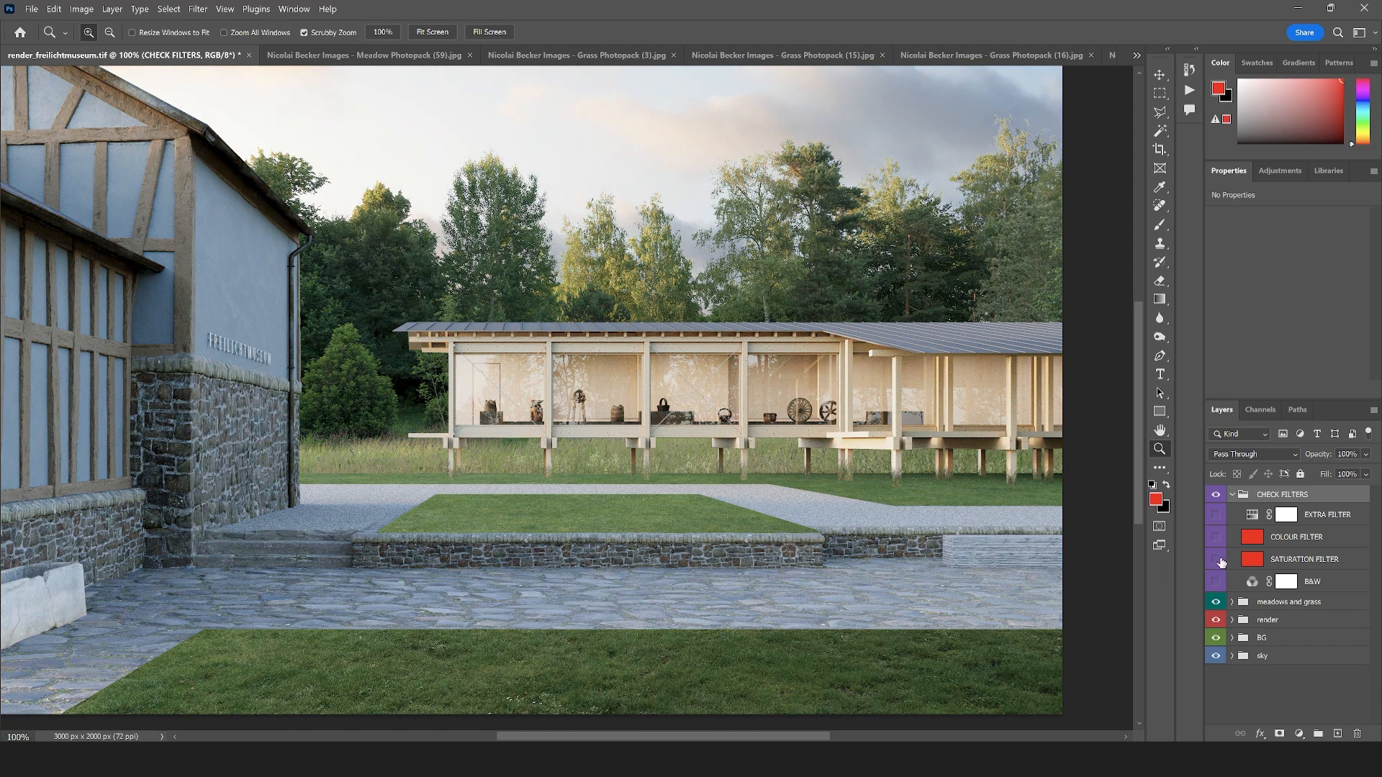
Compare the hues of the lawn and meadow with only COLOUR FILTER and EXTRA FILTER shown, and hide the CHECK FILTERS group
left_click(1217, 562)
left_click(1216, 538)
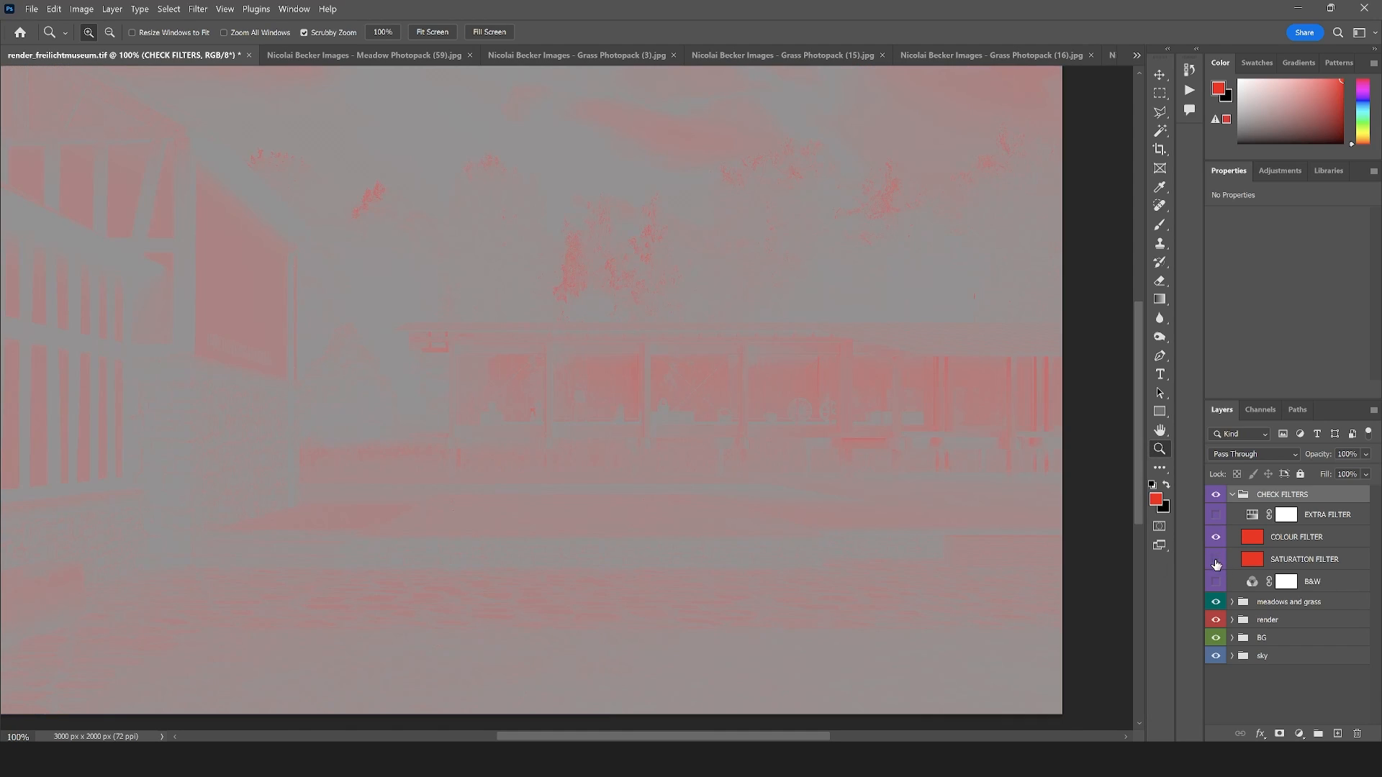
left_click(1216, 561)
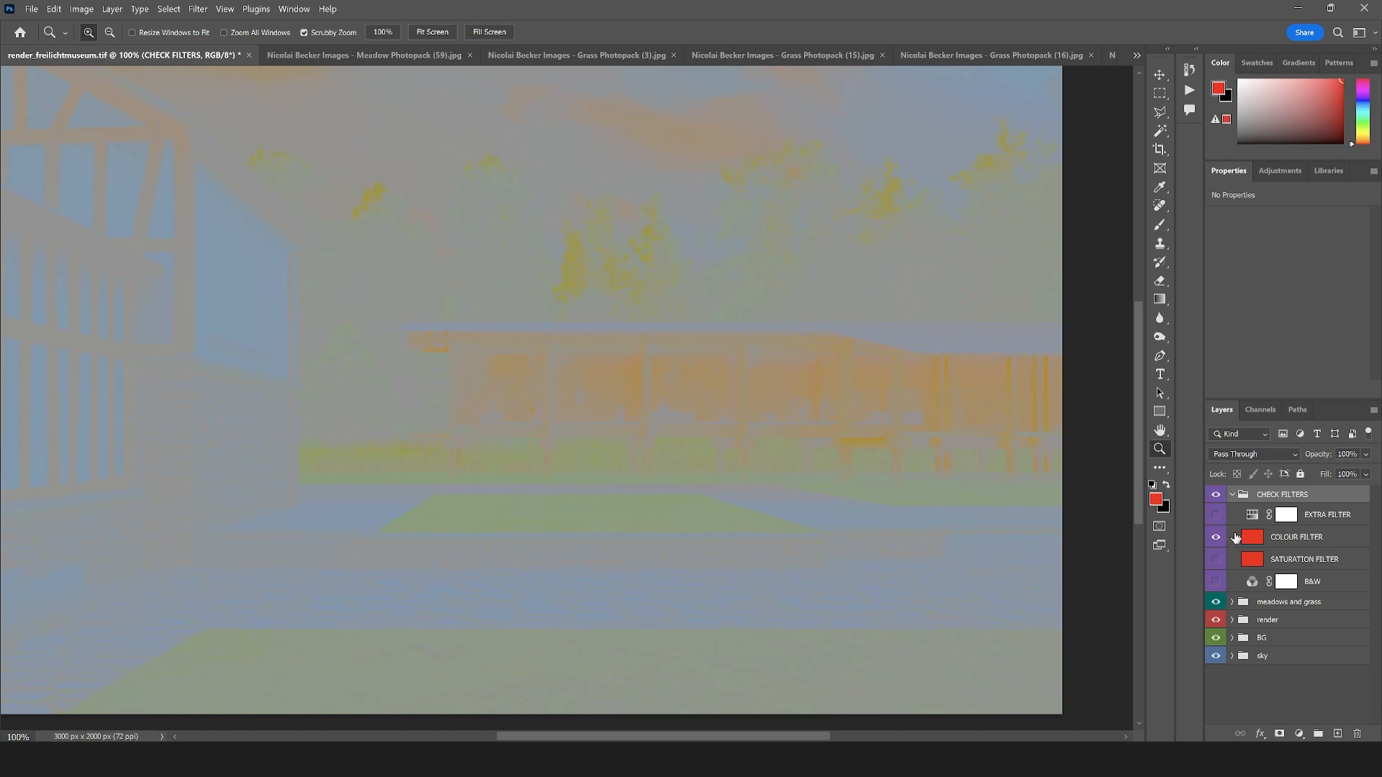
left_click(1216, 515)
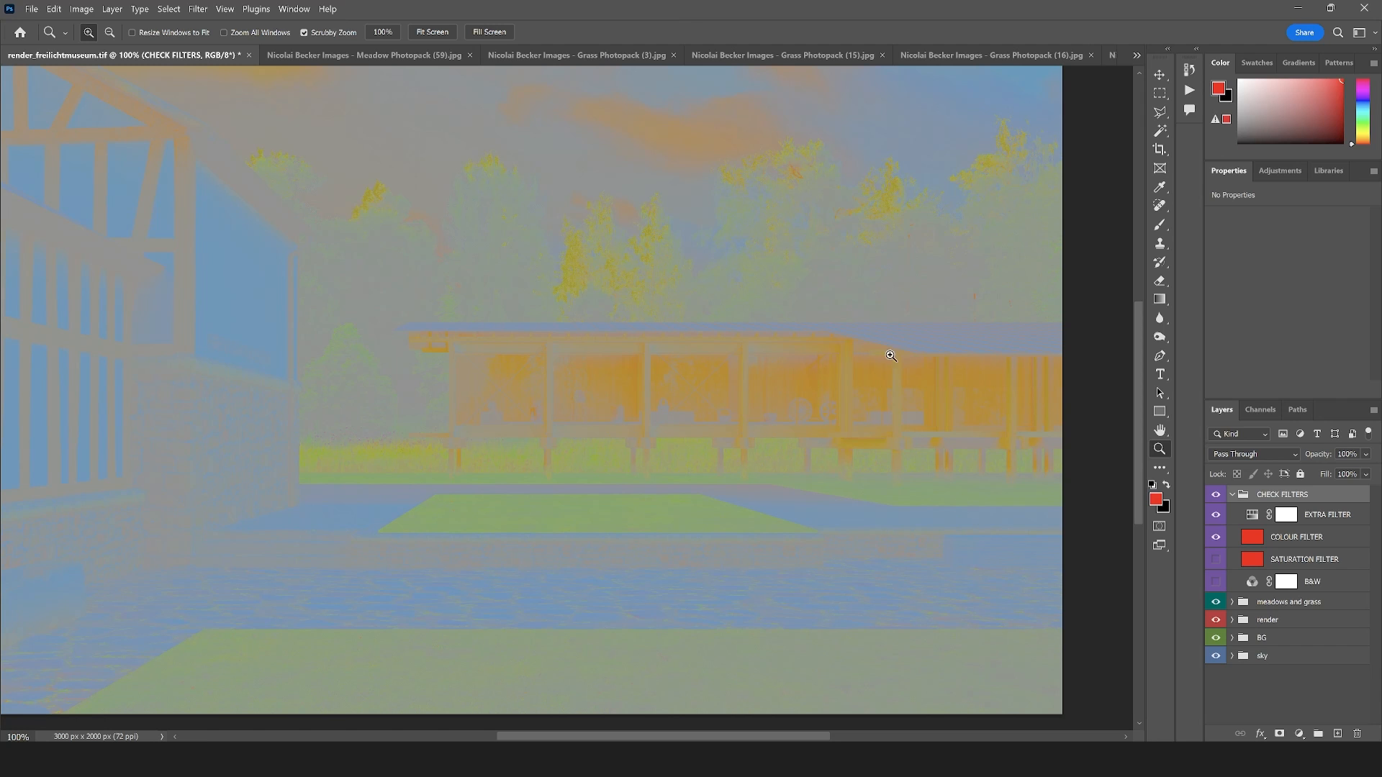
left_click(471, 529)
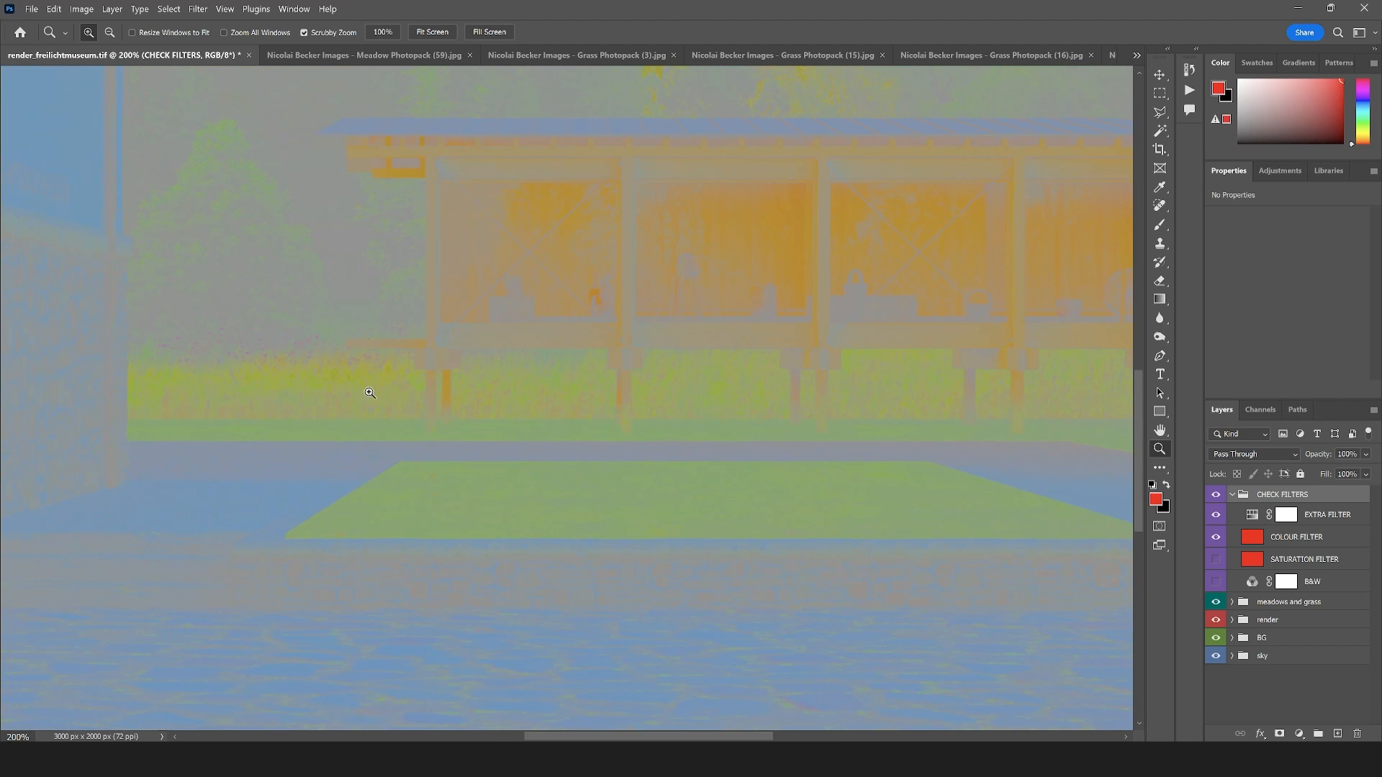
scroll(369, 355, "up", 3)
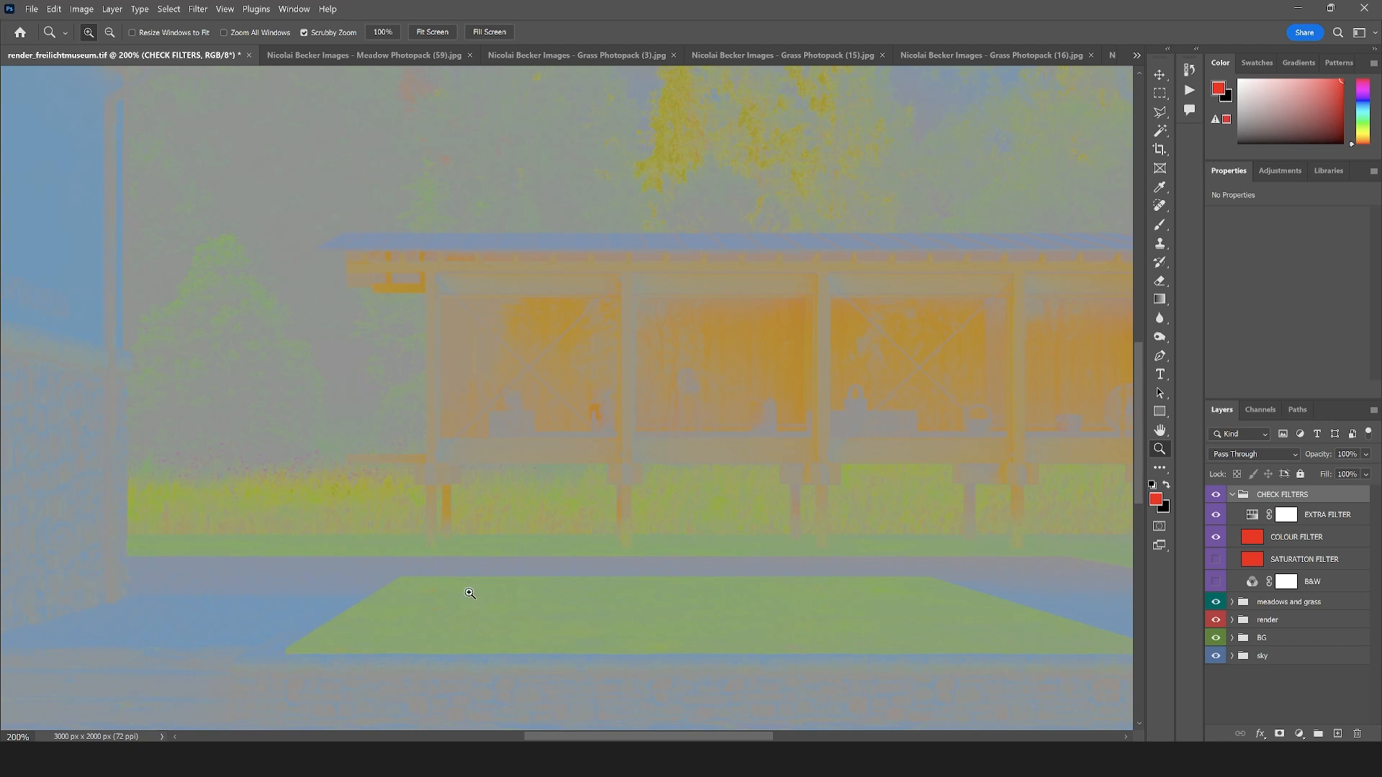
left_click(1215, 495)
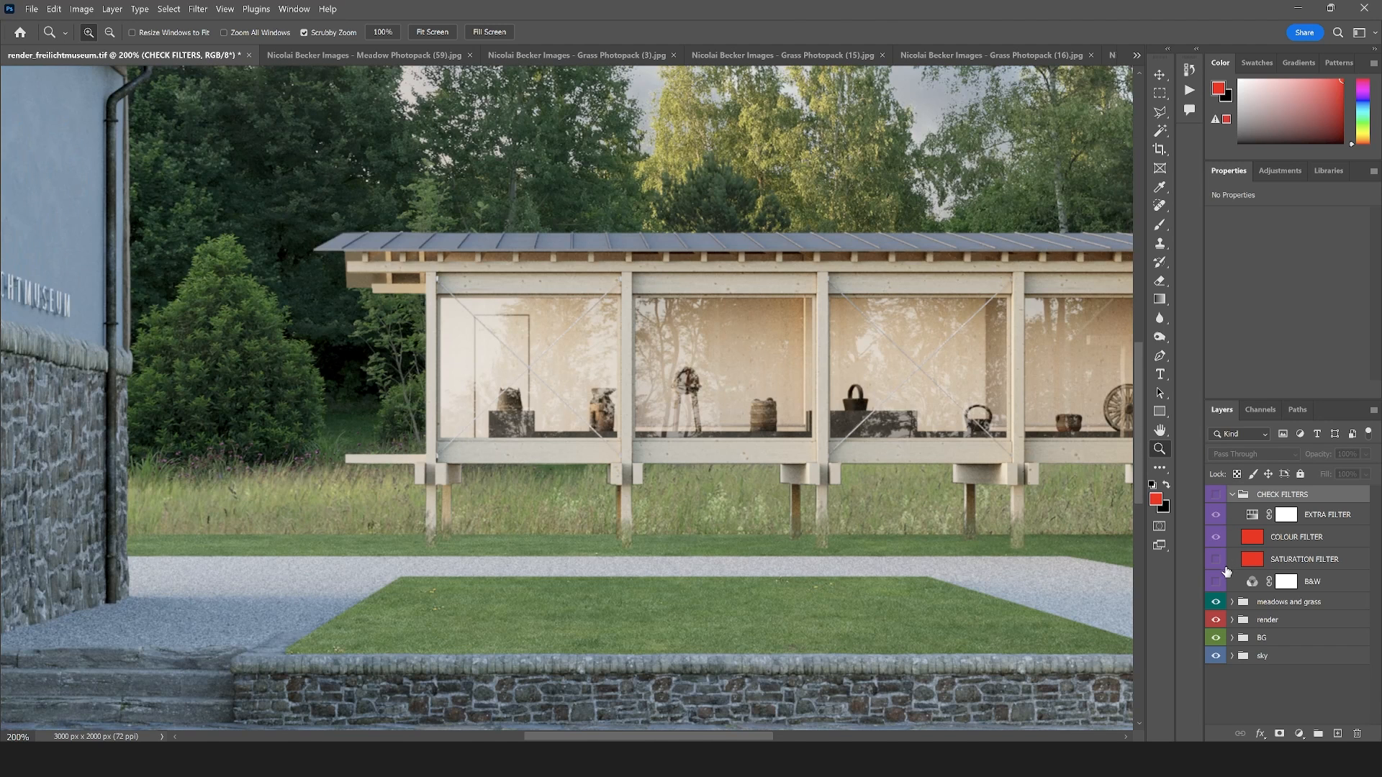
Set the hue to -16 in the lawn group's Hue/Saturation adjustment
left_click(1232, 602)
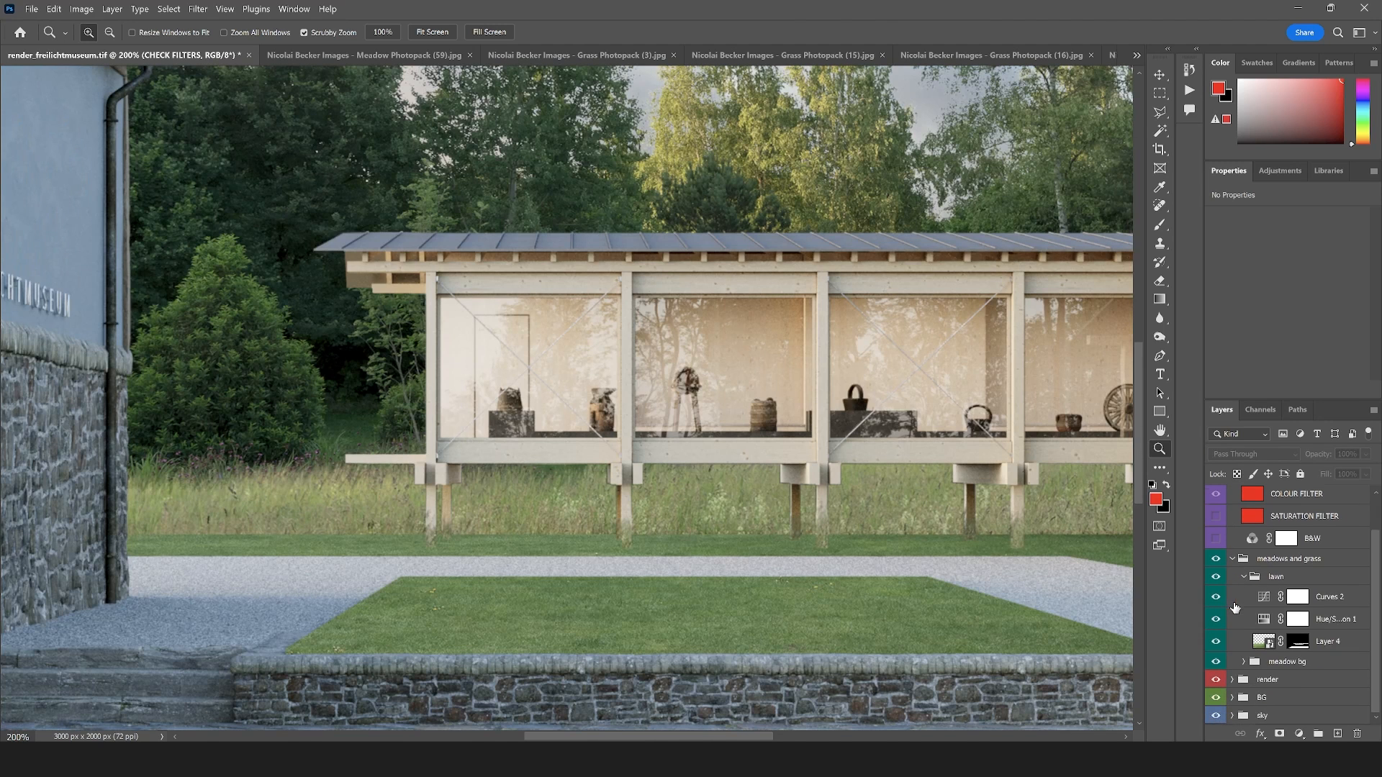
left_click(1329, 619)
left_click_drag(1286, 279, 1275, 278)
left_click_drag(773, 405, 689, 445)
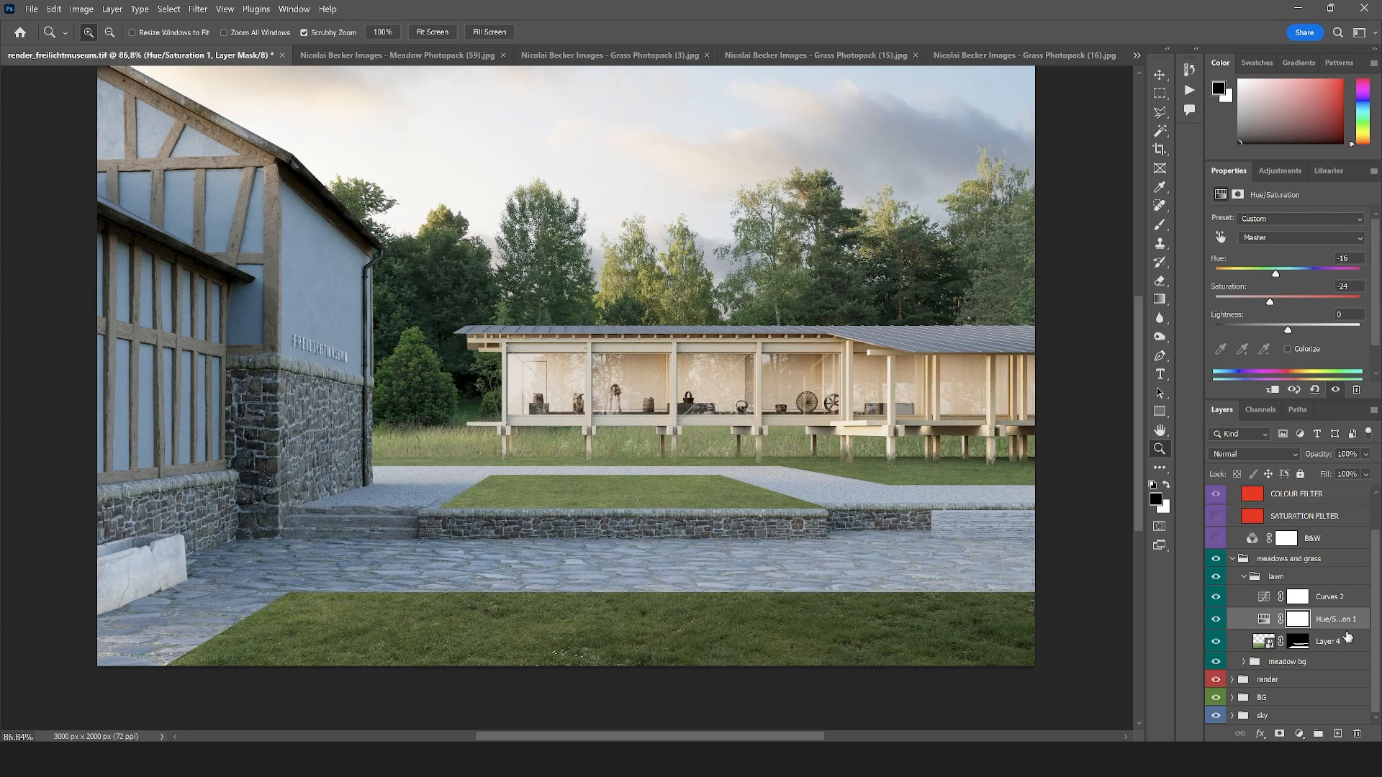
Target Layer 4's mask and set up the Grass_01 brush at 37 px with its angle turned to -178°
left_click(1305, 644)
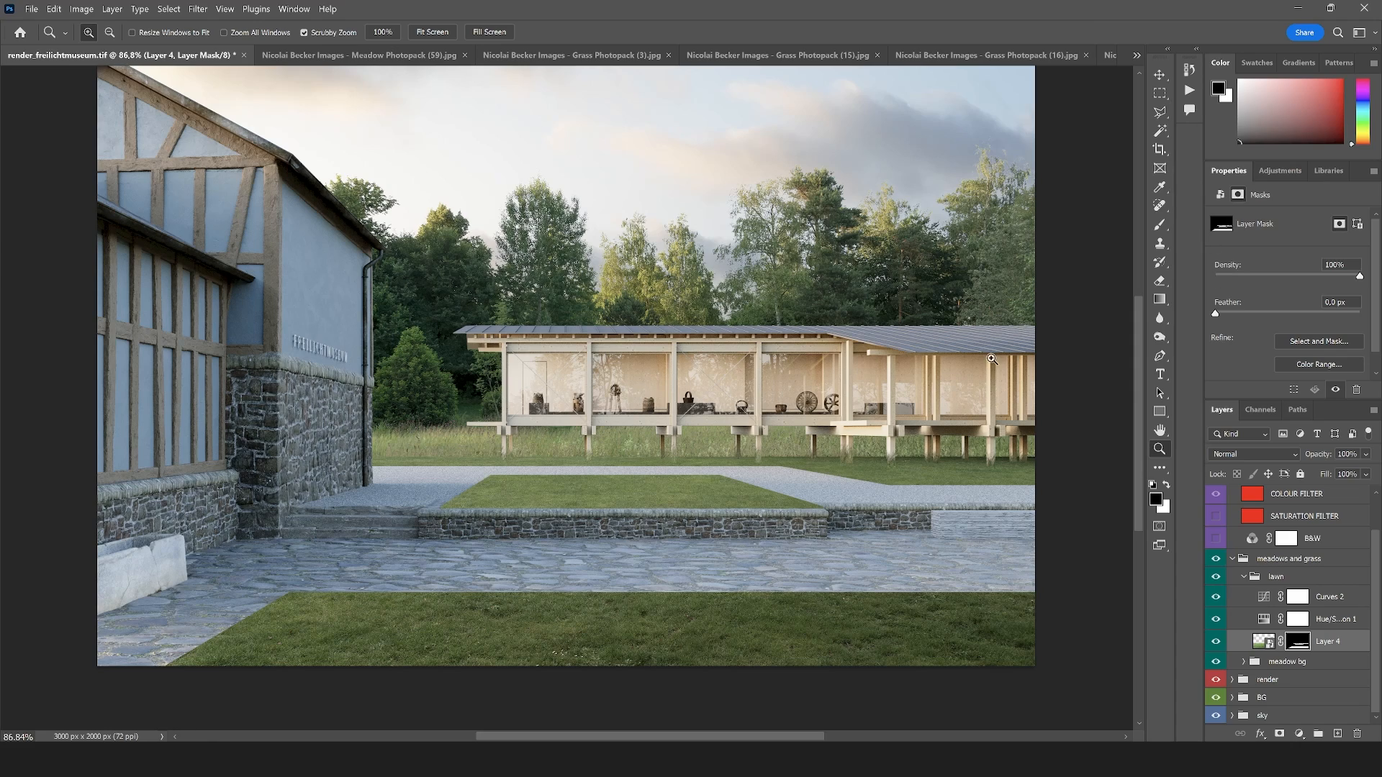
left_click(1159, 224)
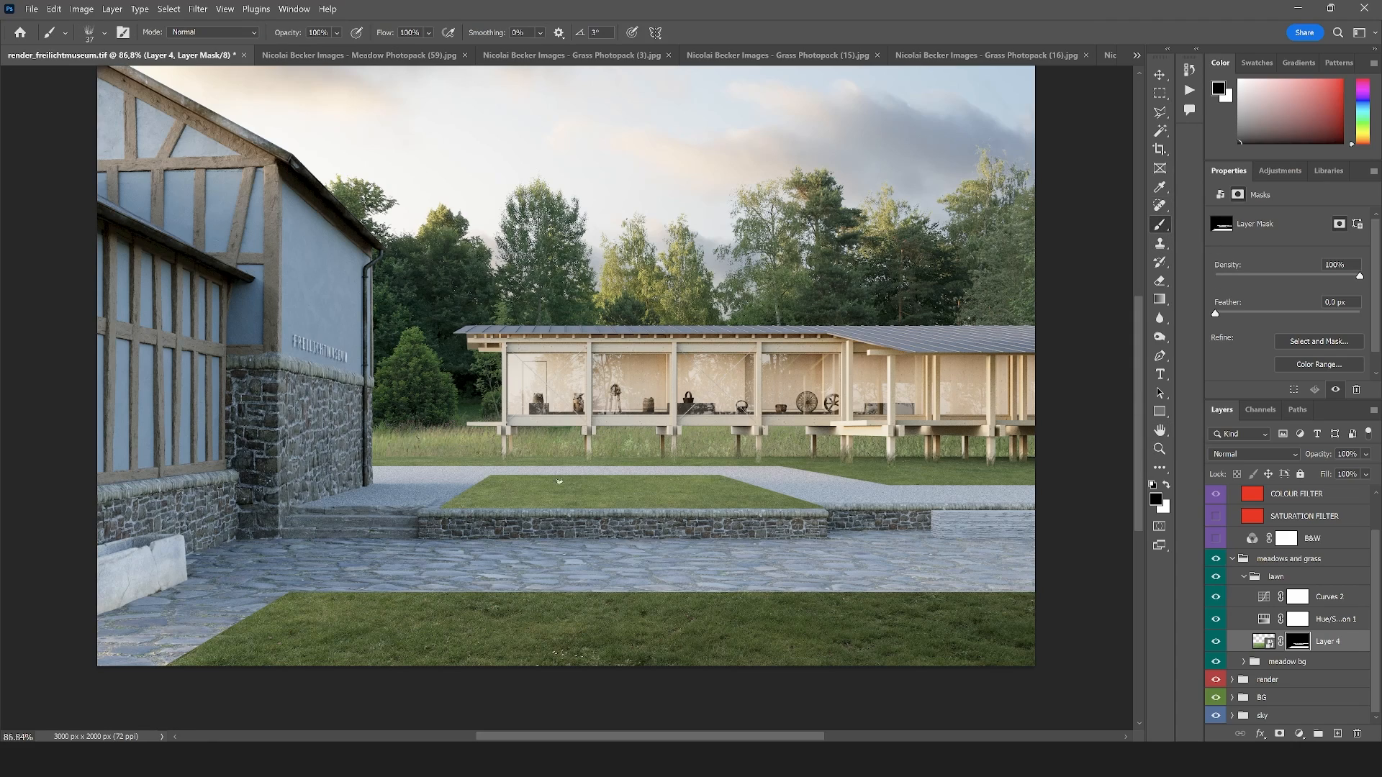
scroll(542, 462, "up", 5)
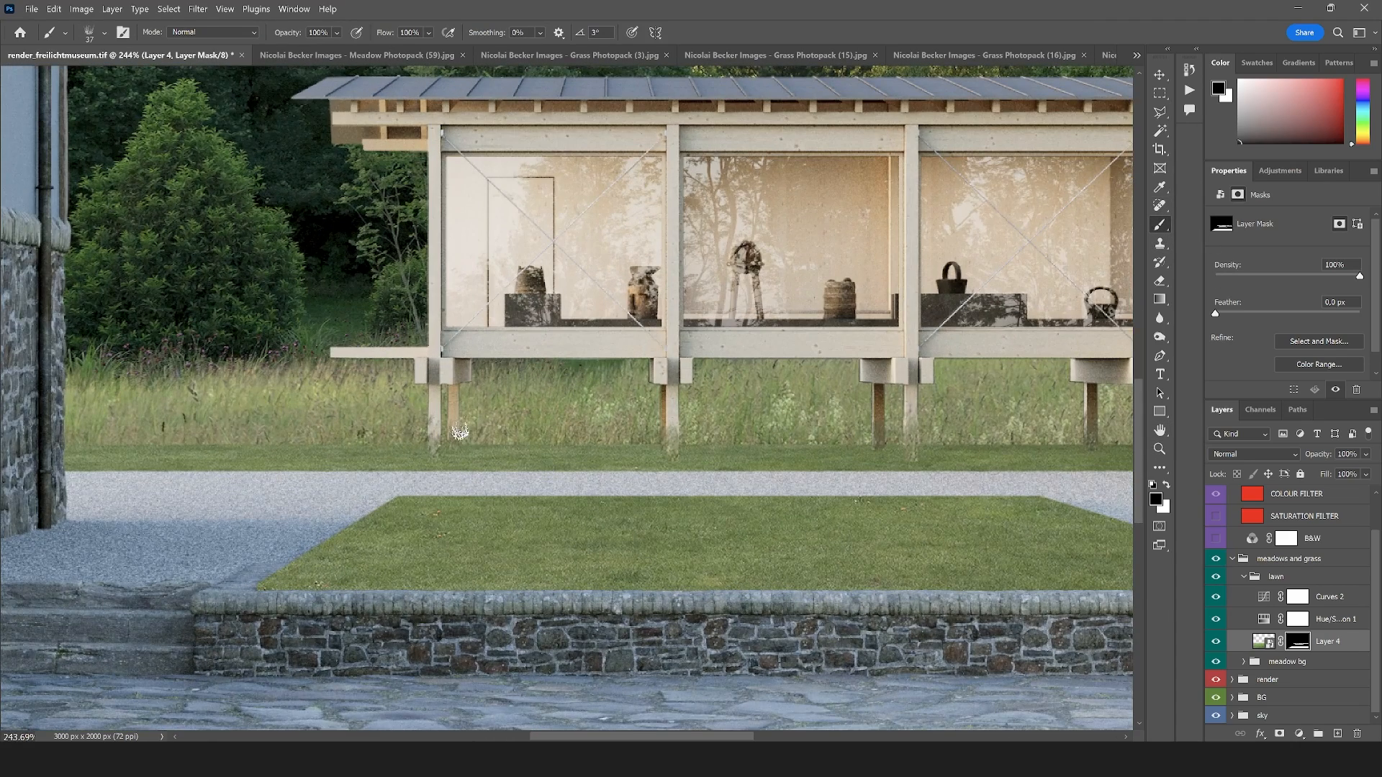
left_click(101, 34)
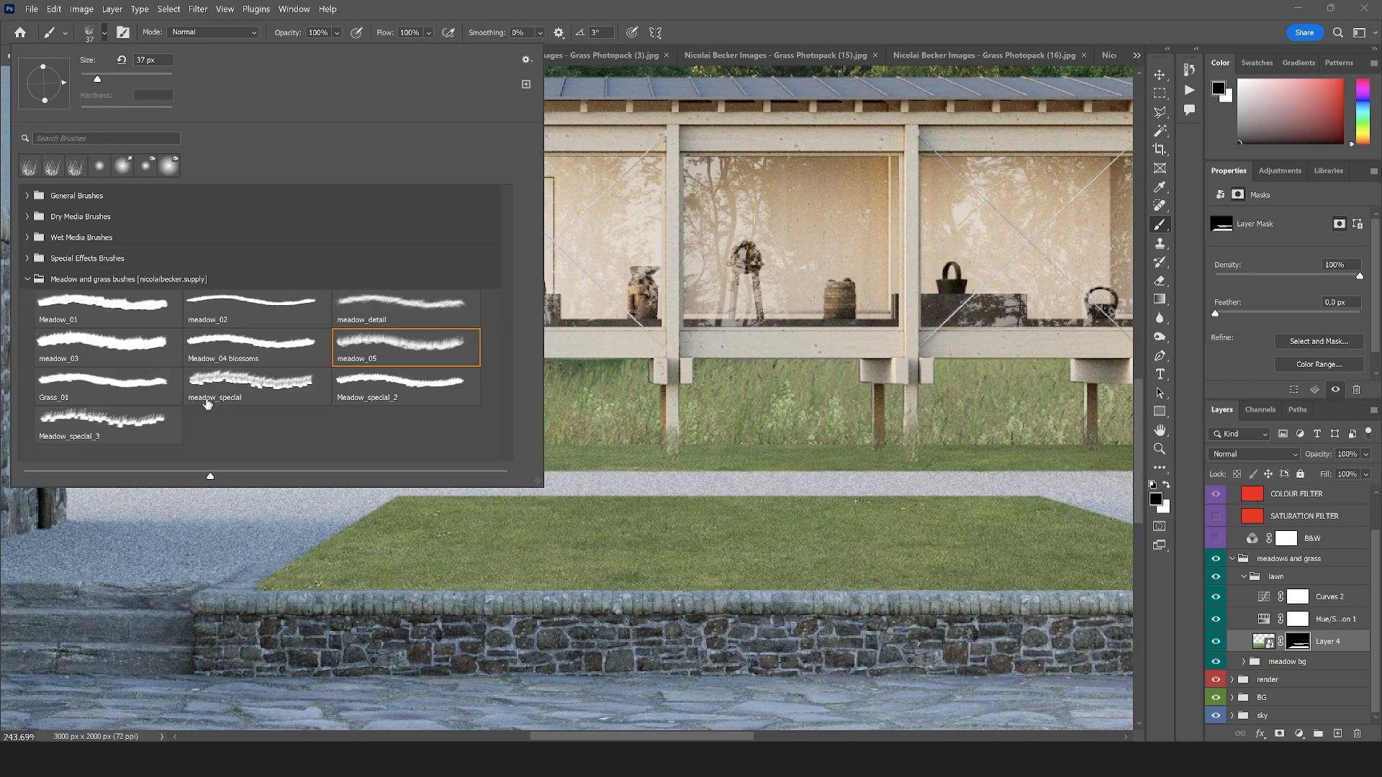
left_click(88, 387)
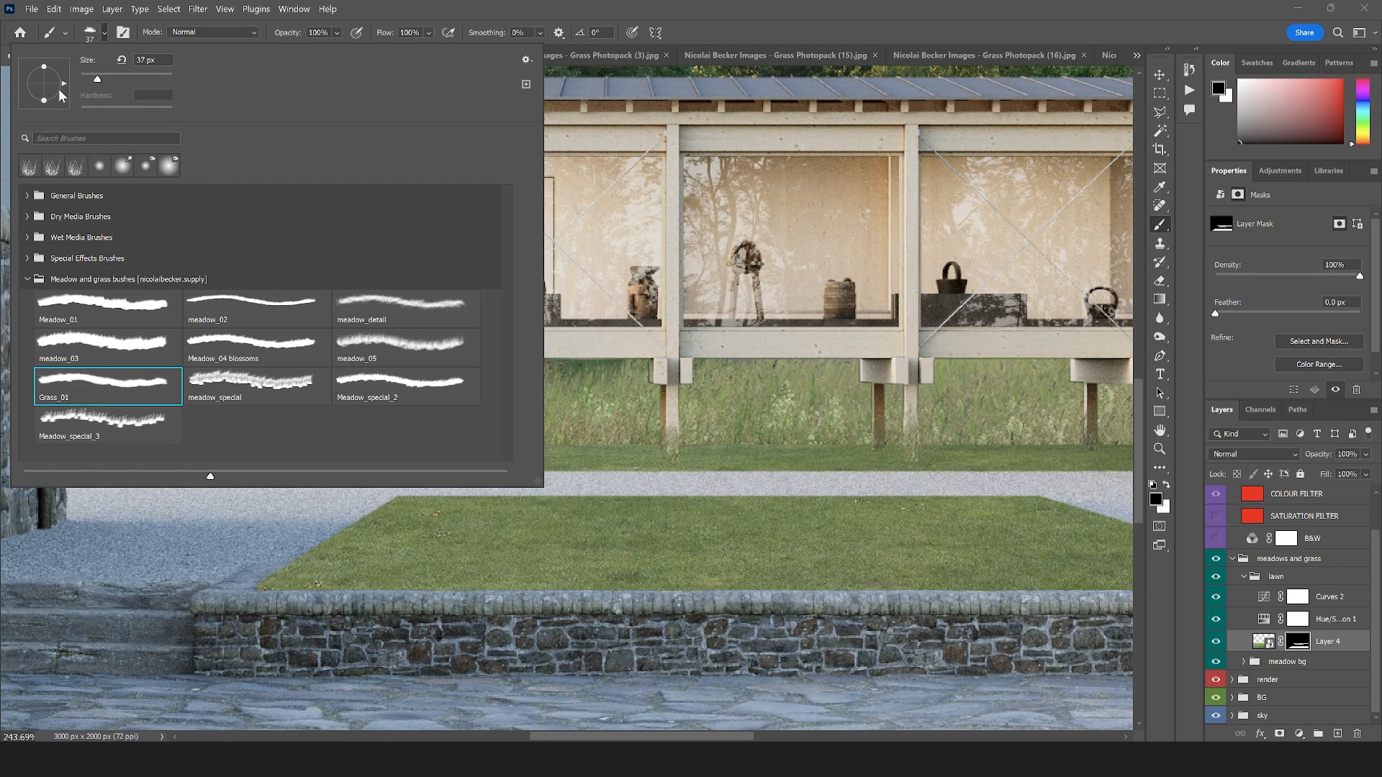
left_click_drag(28, 95, 18, 84)
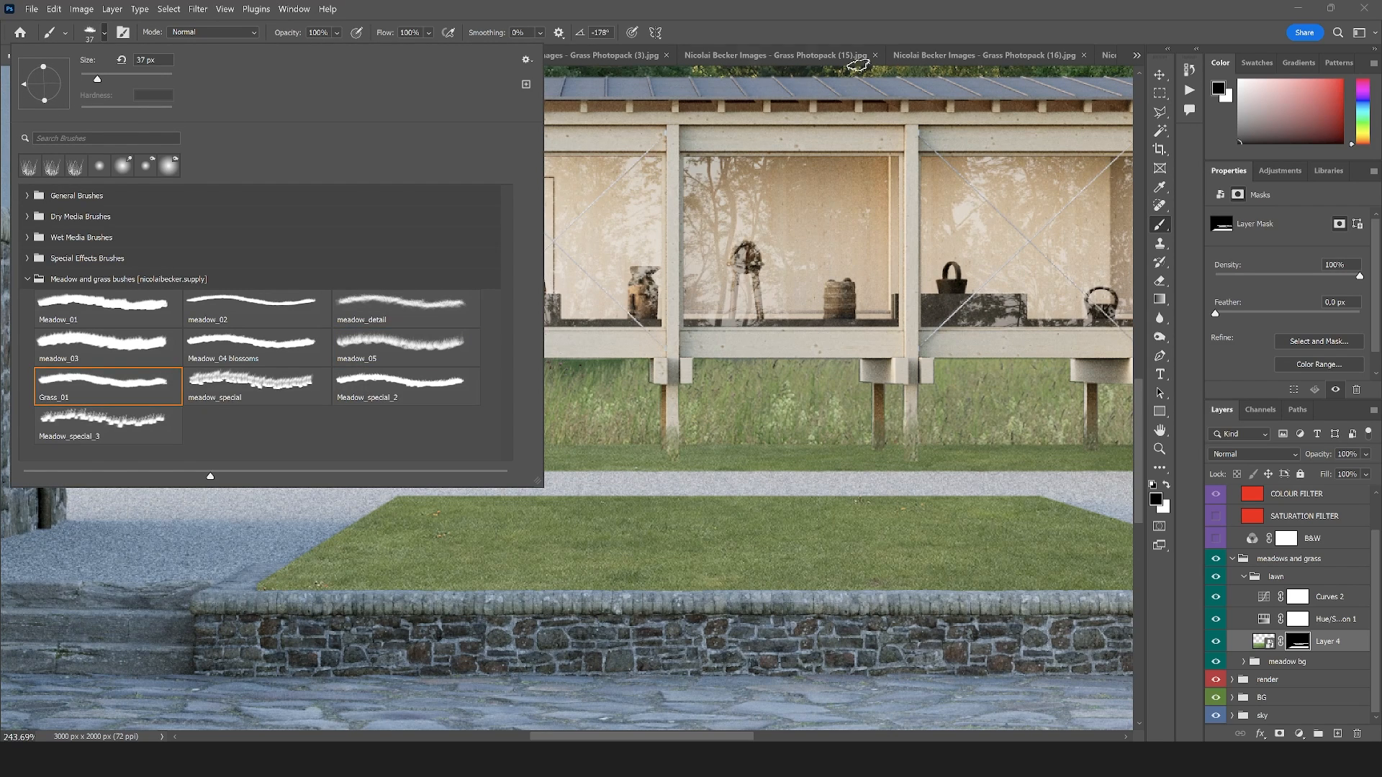
left_click(855, 29)
Paint black on Layer 4's mask along the far lawn edge to blend it into the meadow below the pavilion
left_click_drag(72, 448, 585, 452)
mouse_move(379, 450)
left_mouse_down()
mouse_move(974, 452)
mouse_move(952, 444)
left_mouse_up()
scroll(544, 455, "down", 3)
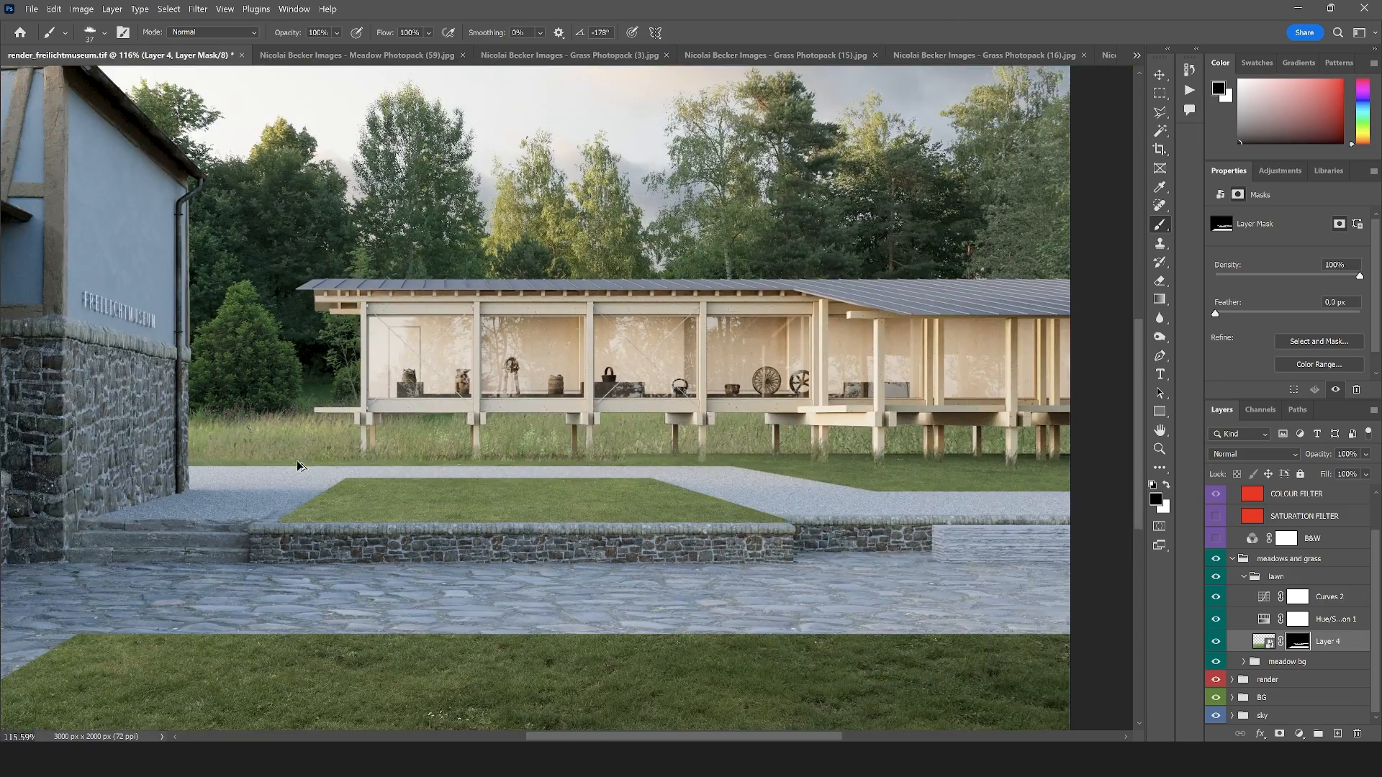
scroll(303, 466, "up", 2)
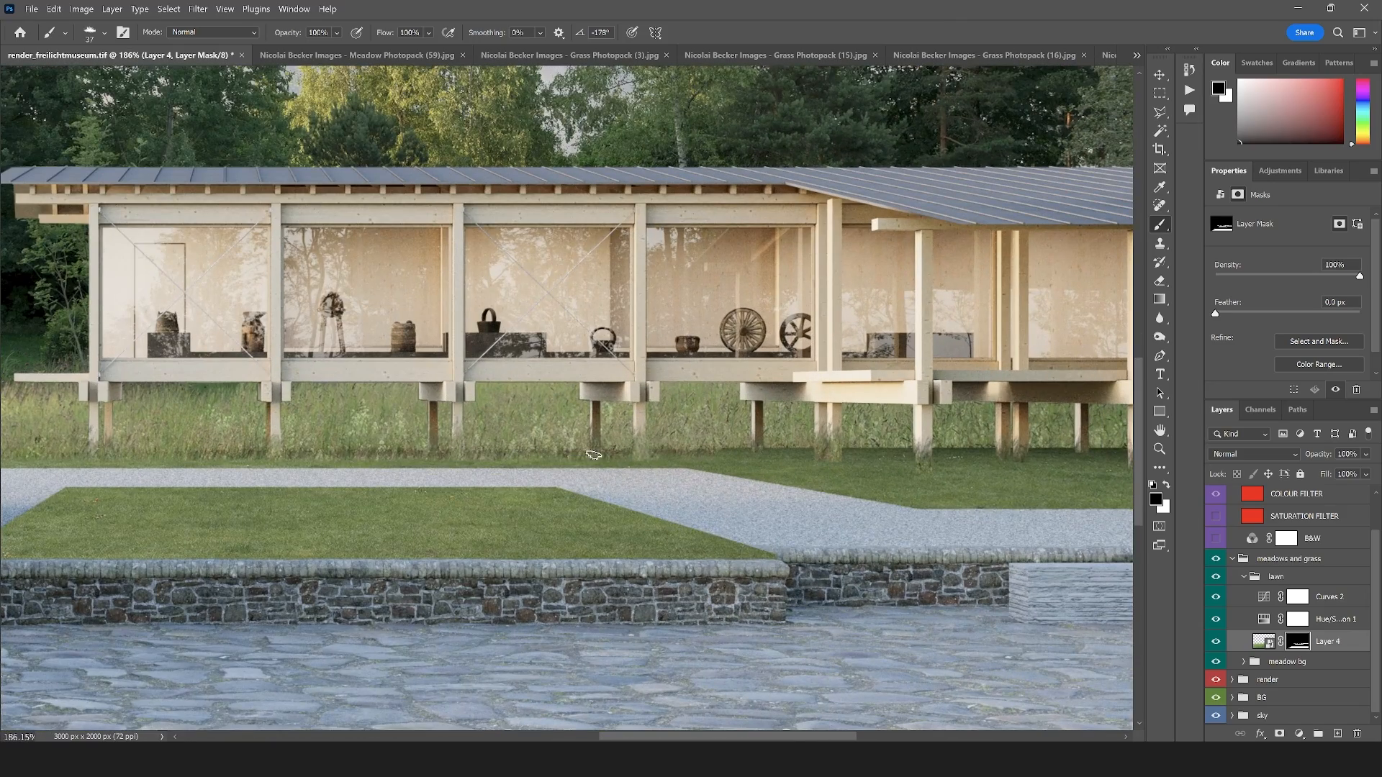
scroll(561, 469, "down", 4)
scroll(530, 498, "up", 2)
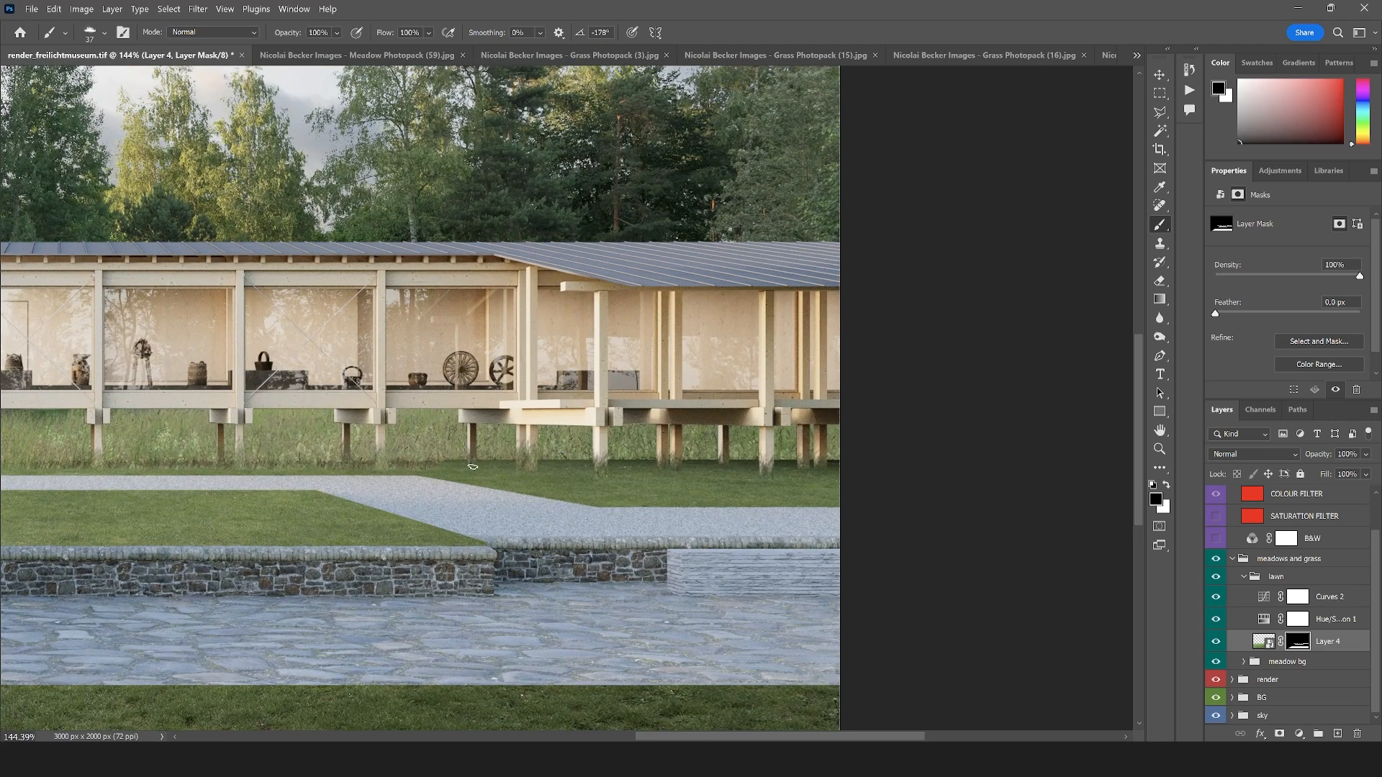
Enlarge the grass brush to 124 px and mask out the lawn beneath the pavilion's projecting right-hand part
left_click(99, 34)
left_click(120, 73)
left_click_drag(654, 479, 810, 481)
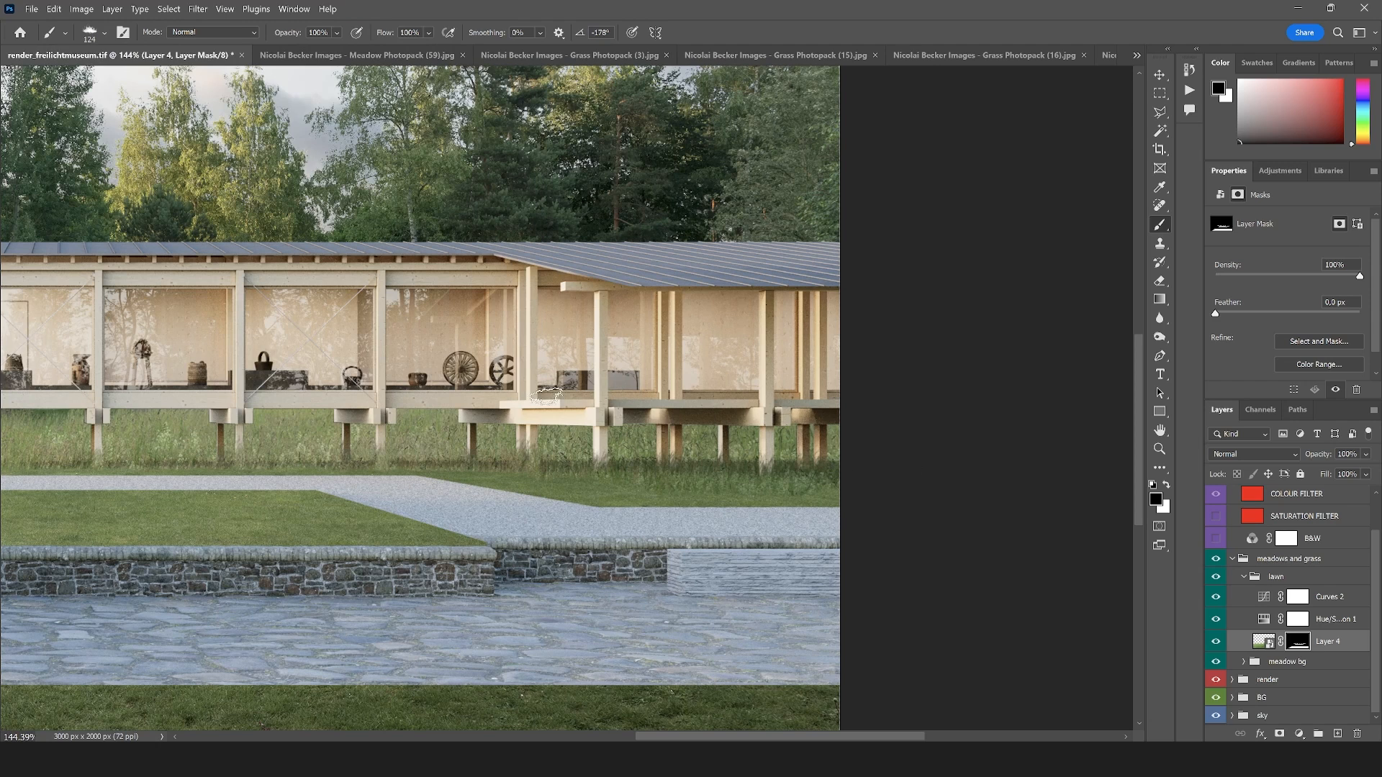
Reduce the Grass_01 brush to 34 px and refine the masked transition between meadow and lawn beside the gravel path
left_click(101, 33)
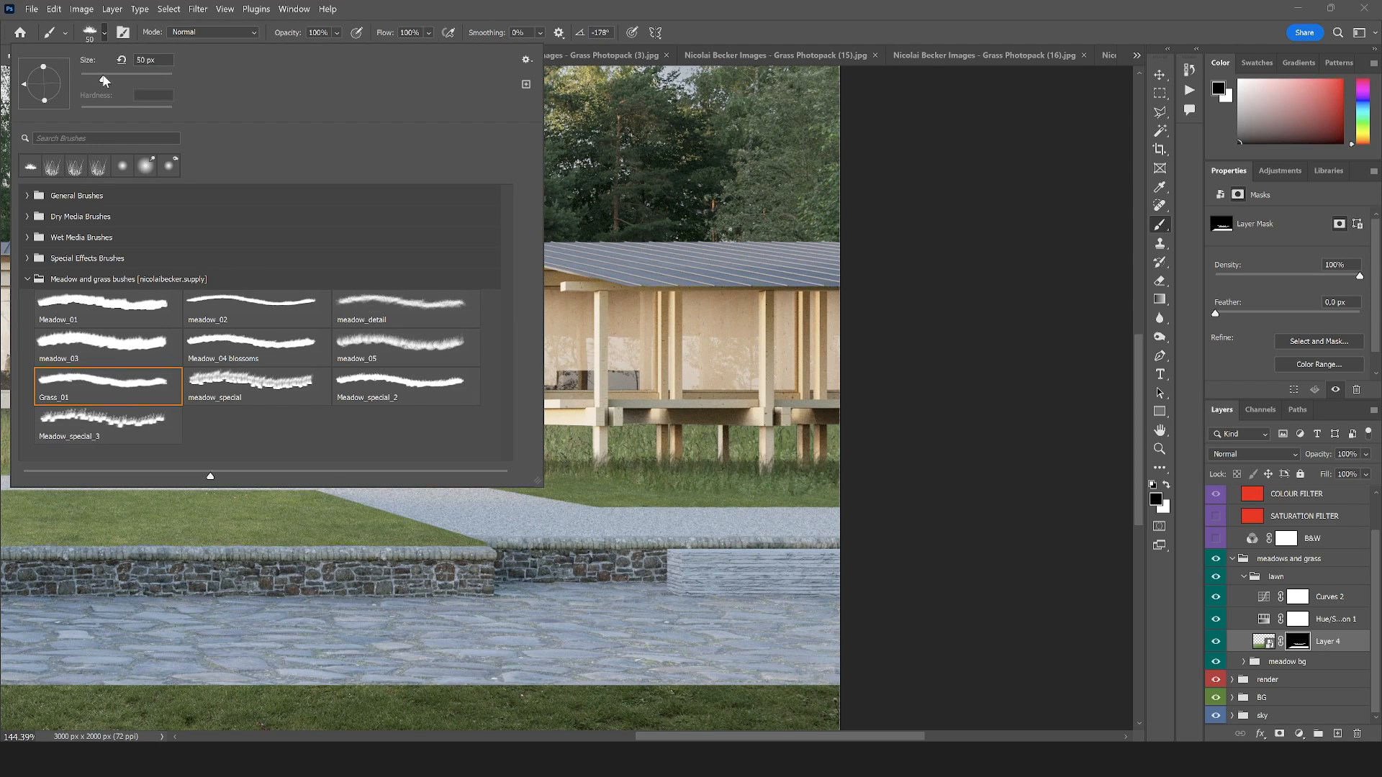
left_click_drag(119, 80, 96, 79)
left_click(607, 493)
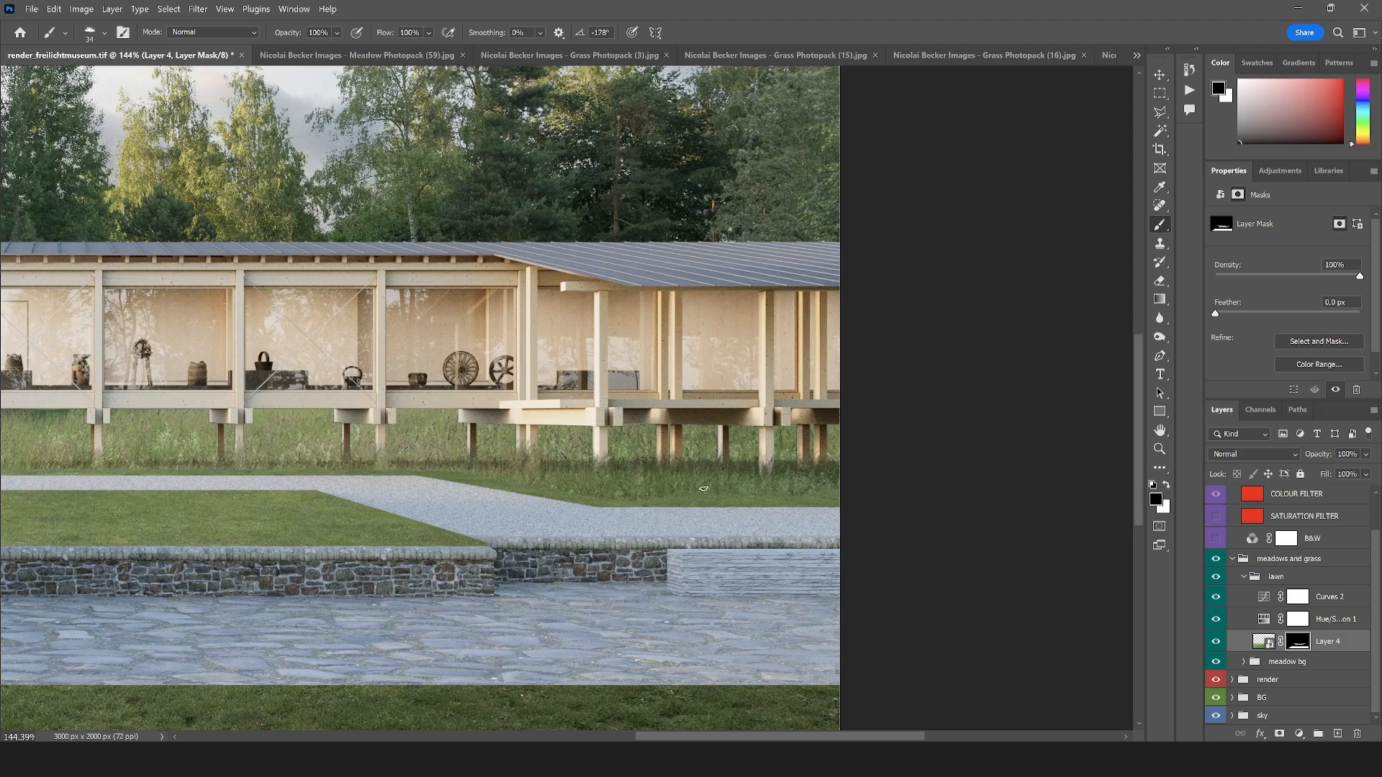
scroll(893, 496, "down", 6)
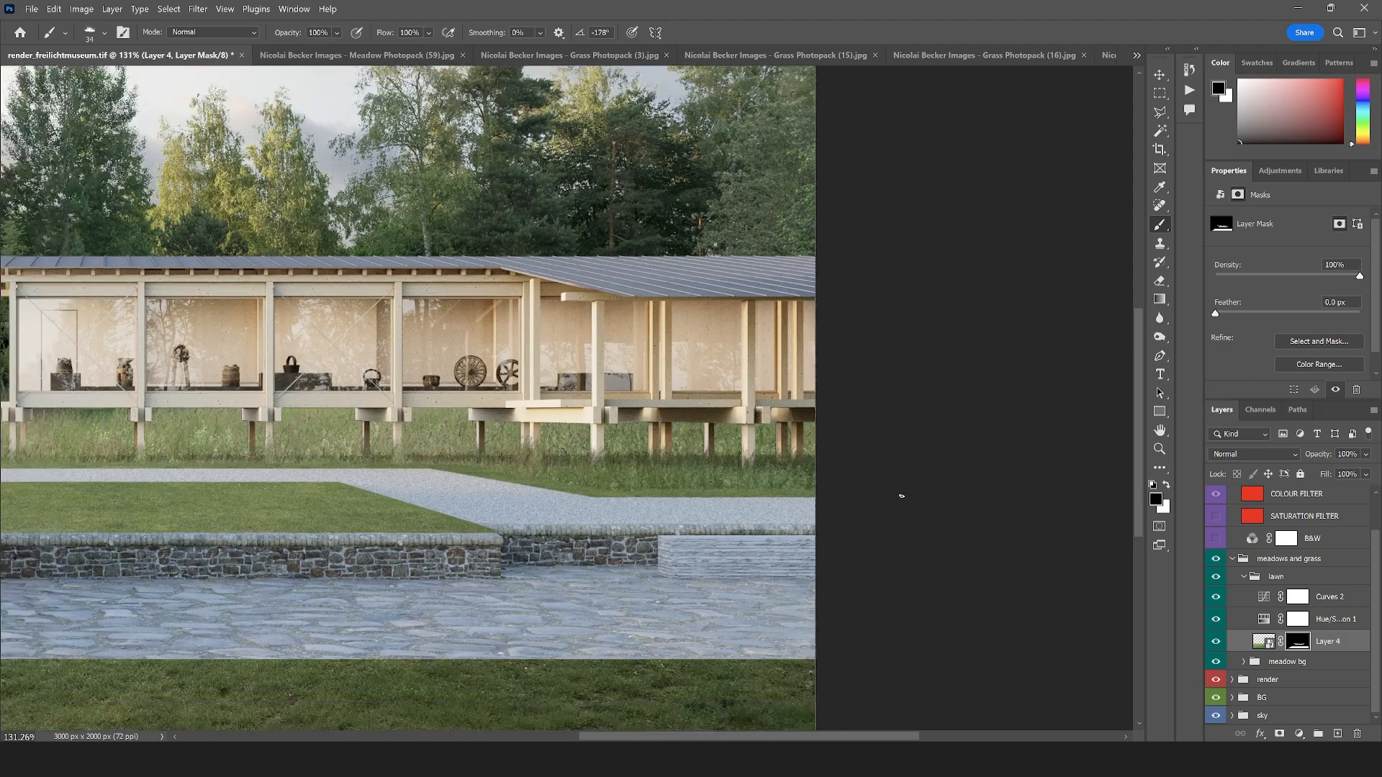
scroll(301, 442, "up", 4)
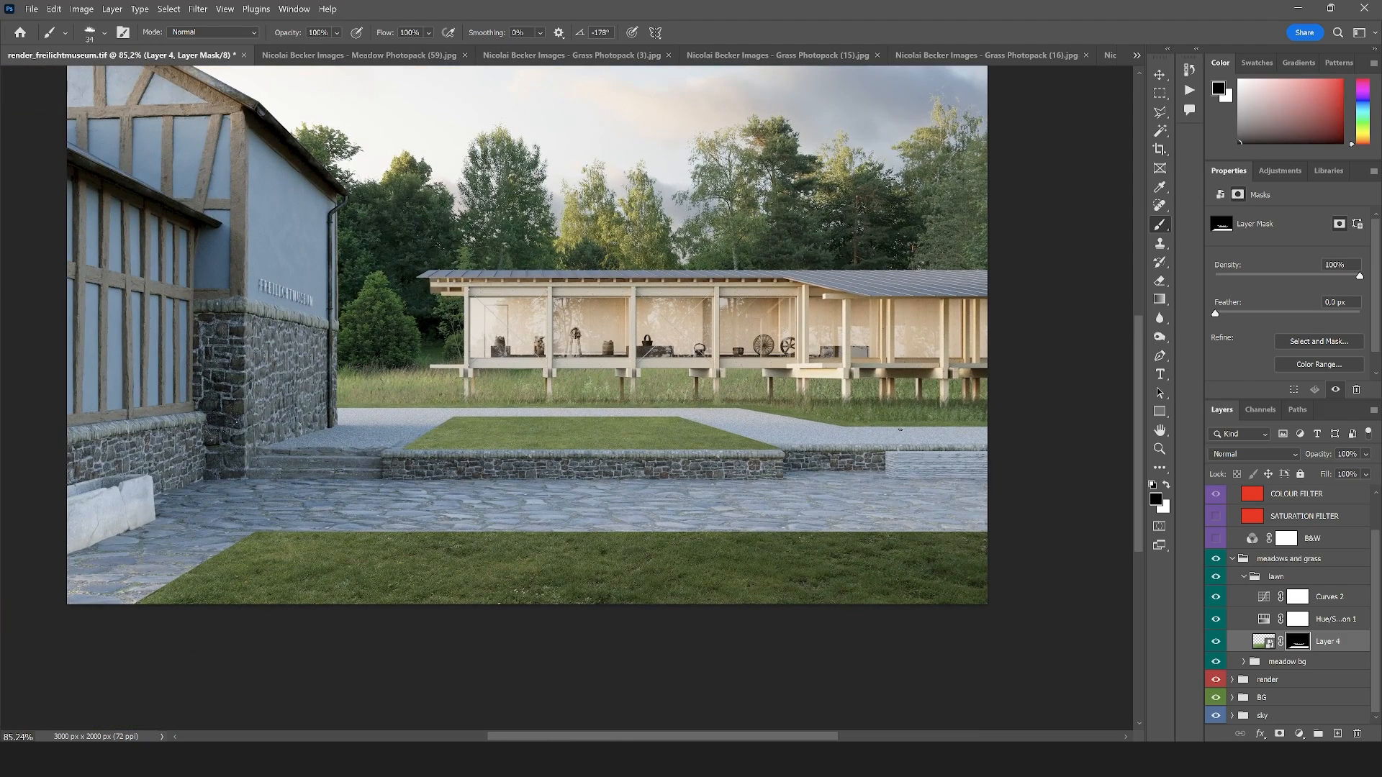
View Layer 4's mask alone and fill the stray white areas above the far lawn strip with black using rectangular selections, restoring the normal view
scroll(612, 408, "up", 2)
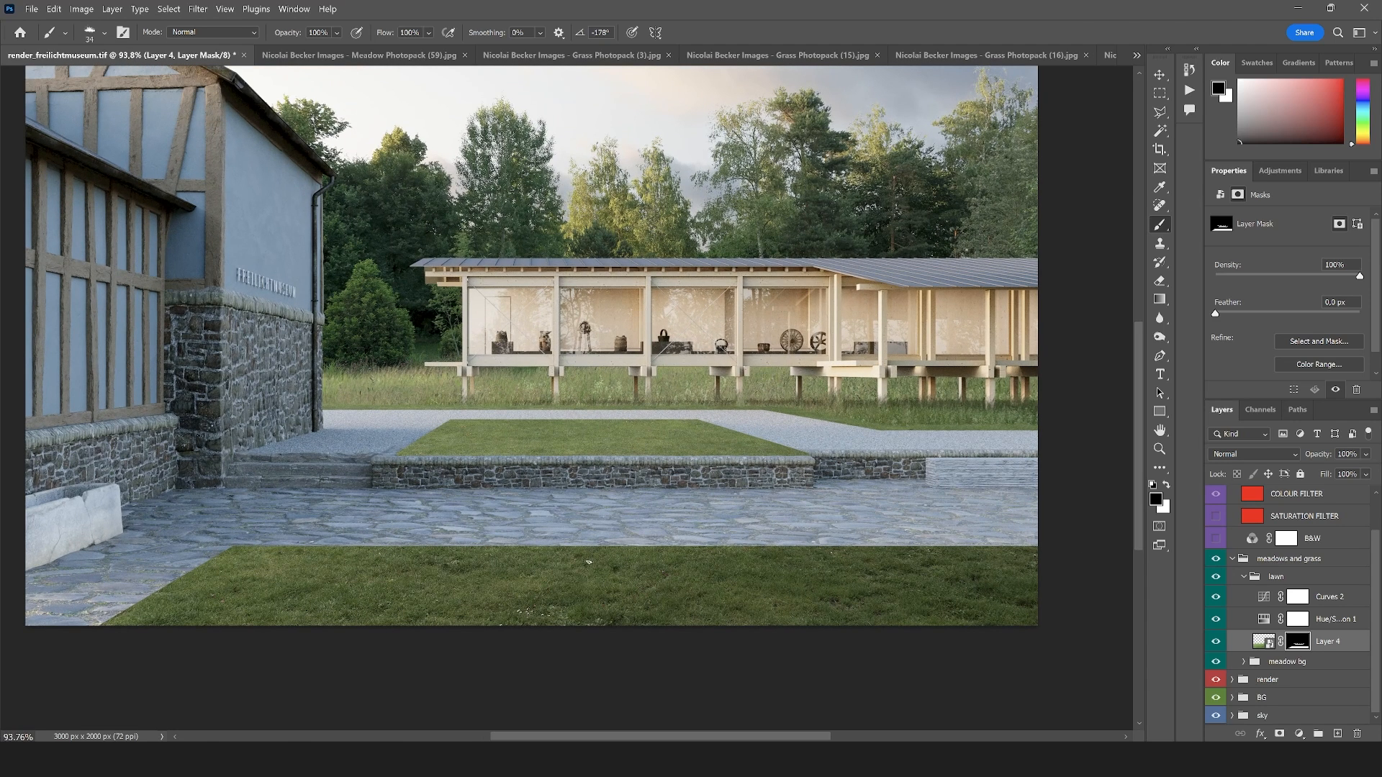
left_click(1305, 645, "alt")
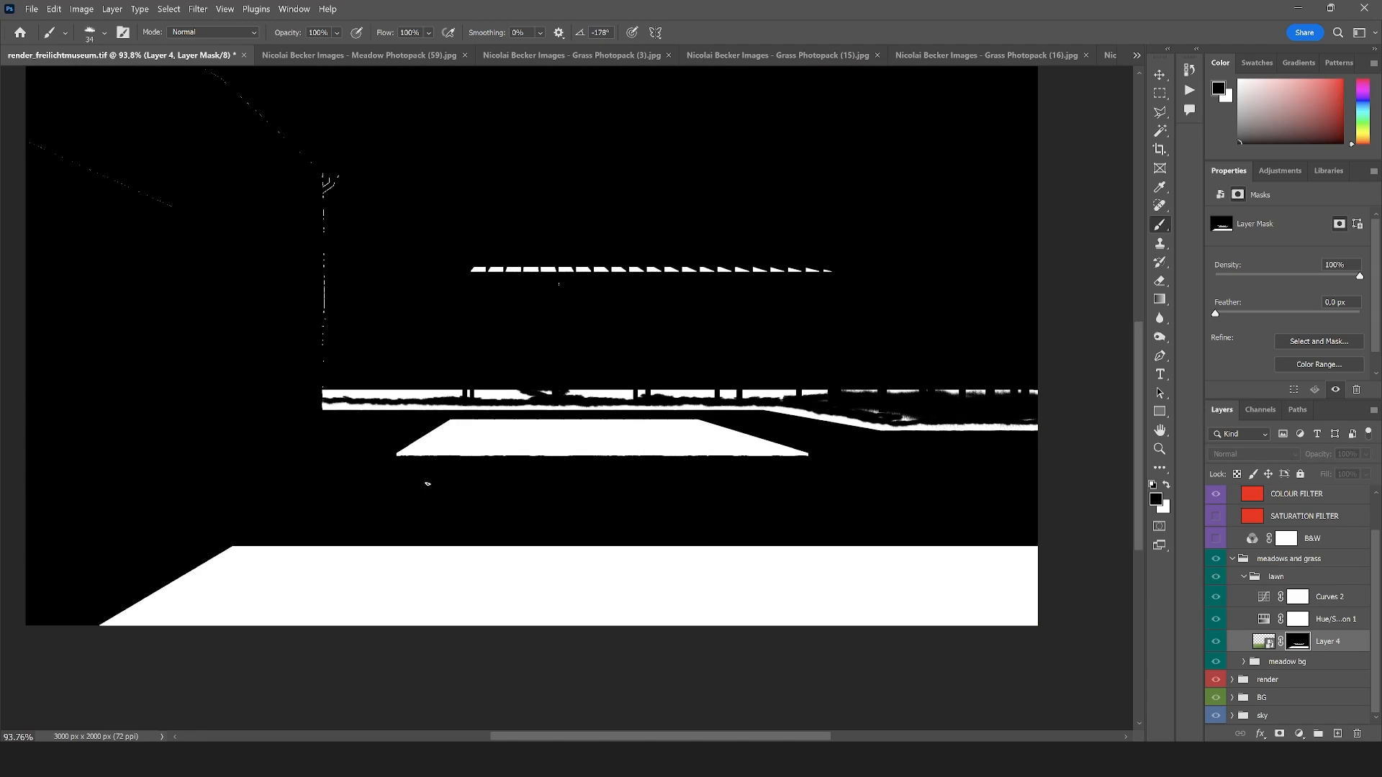
left_click(1160, 93)
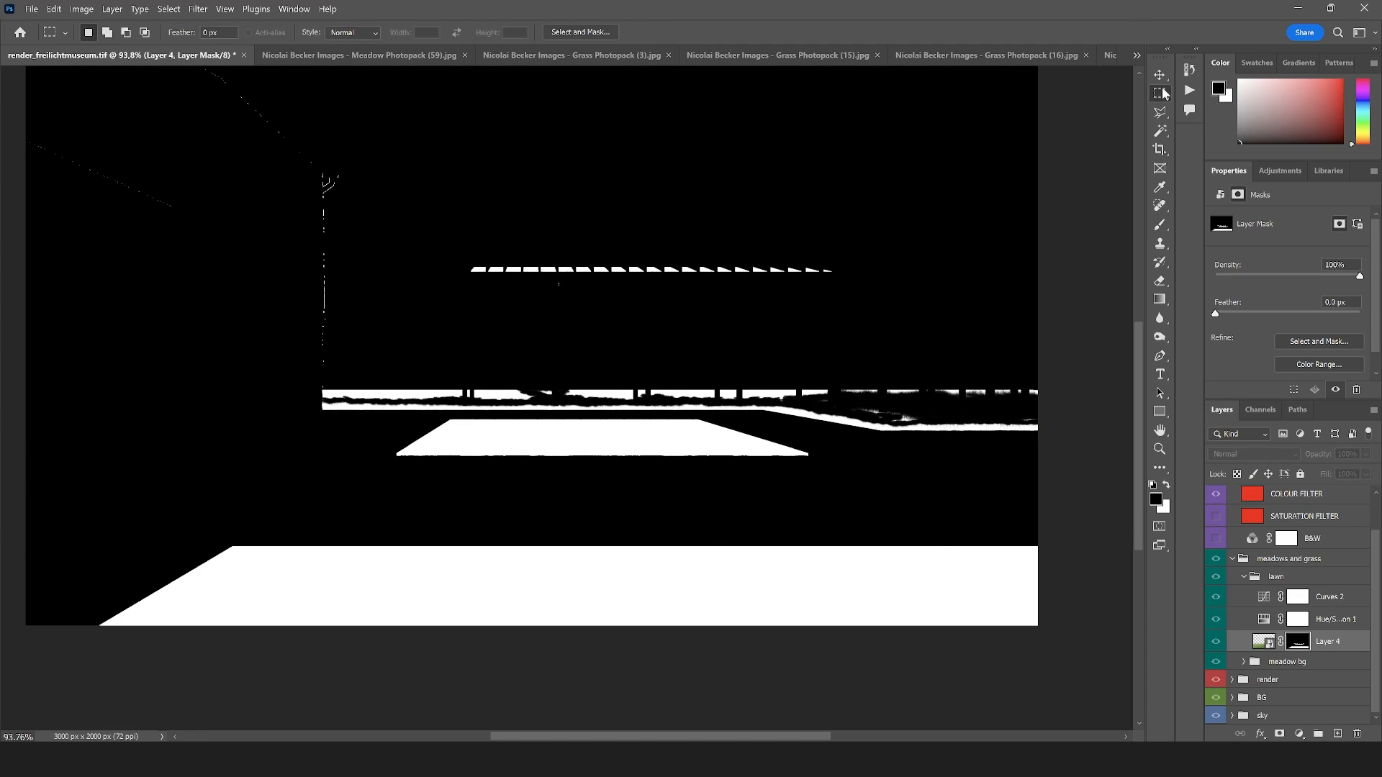
left_click_drag(986, 142, 267, 398)
left_click_drag(1105, 286, 930, 412)
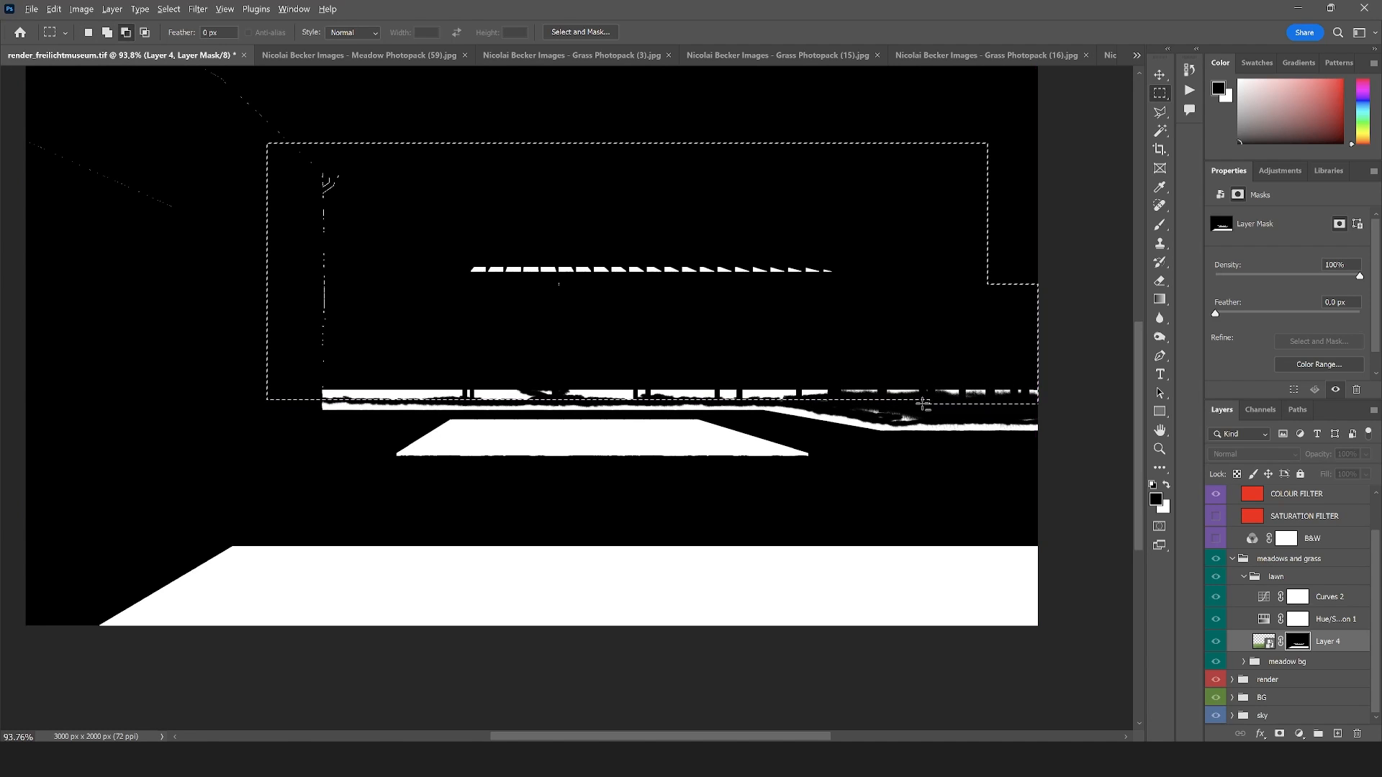
scroll(842, 360, "down", 3)
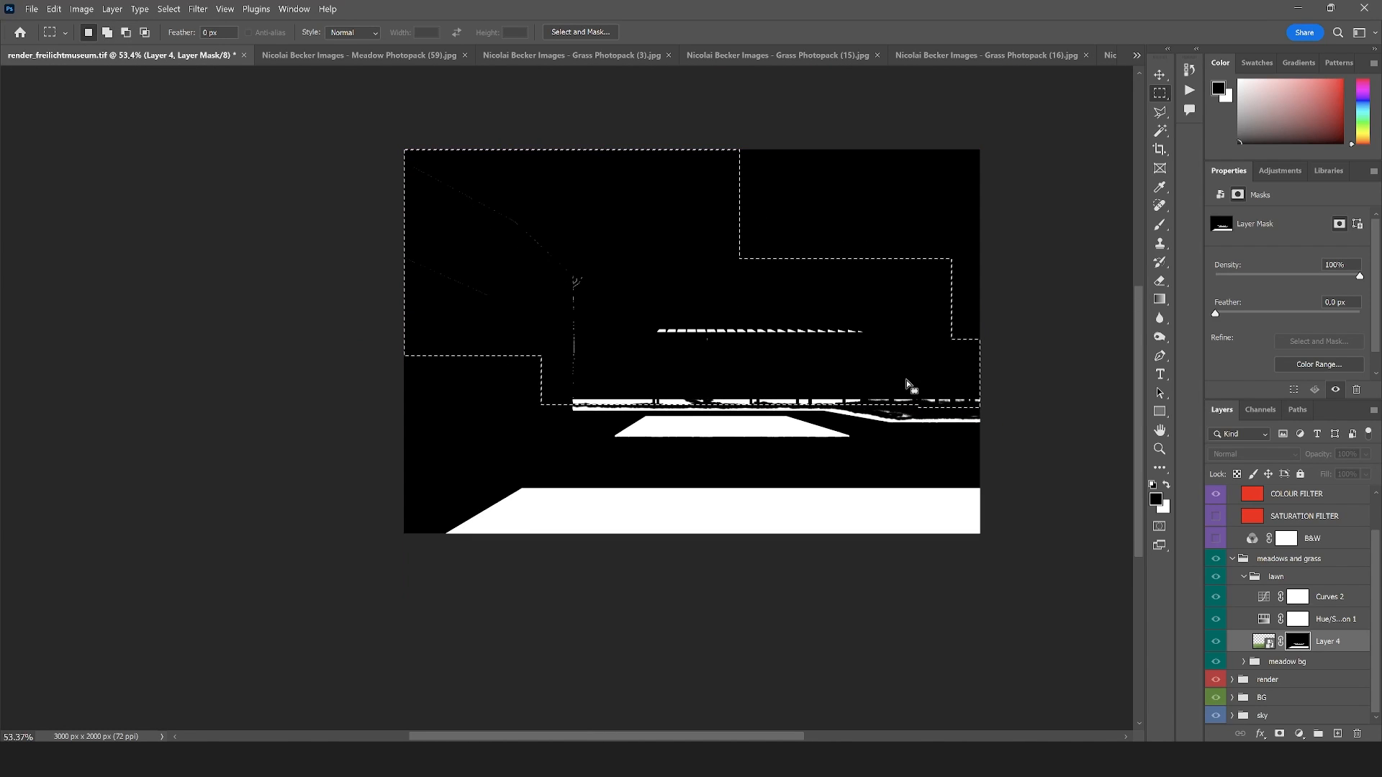
key("alt+BackSpace")
key("ctrl+d")
scroll(778, 507, "up", 2)
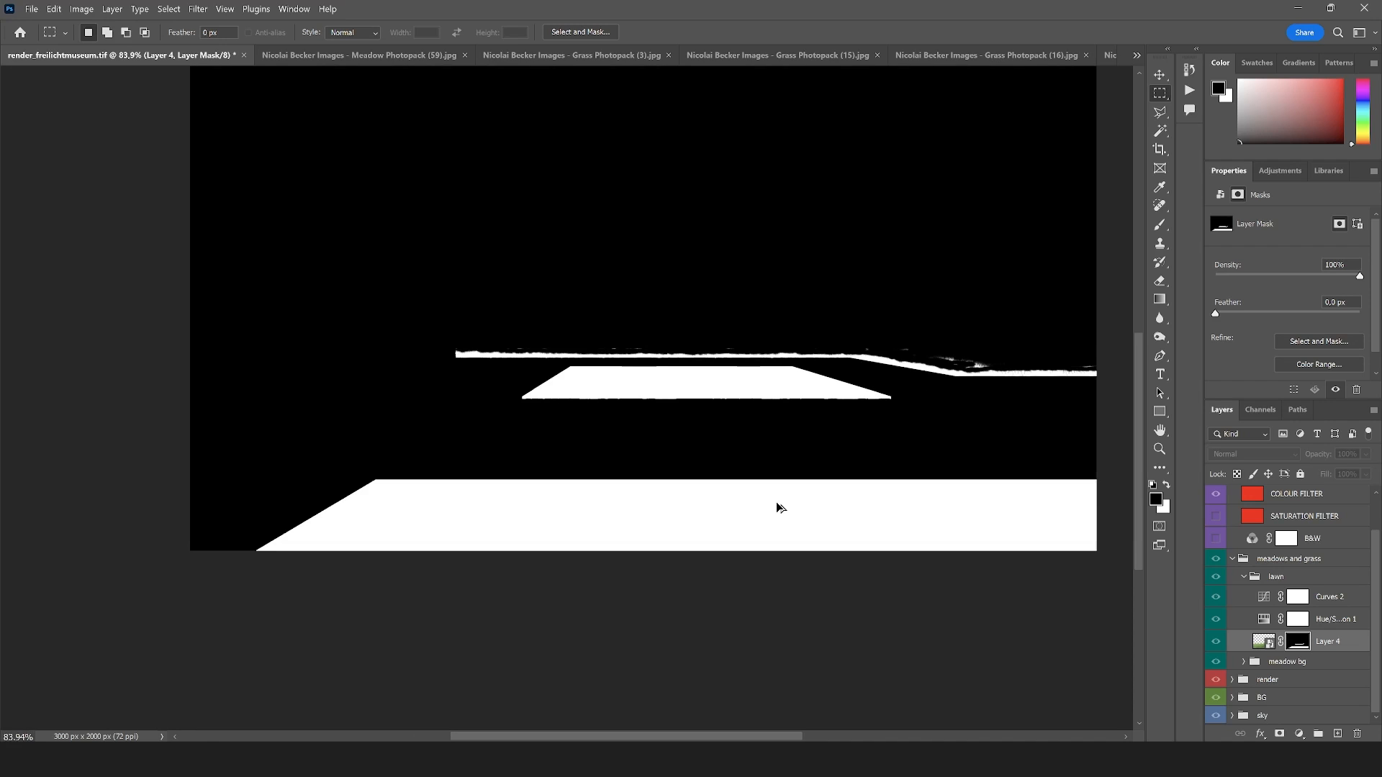
left_click(1297, 641, "alt")
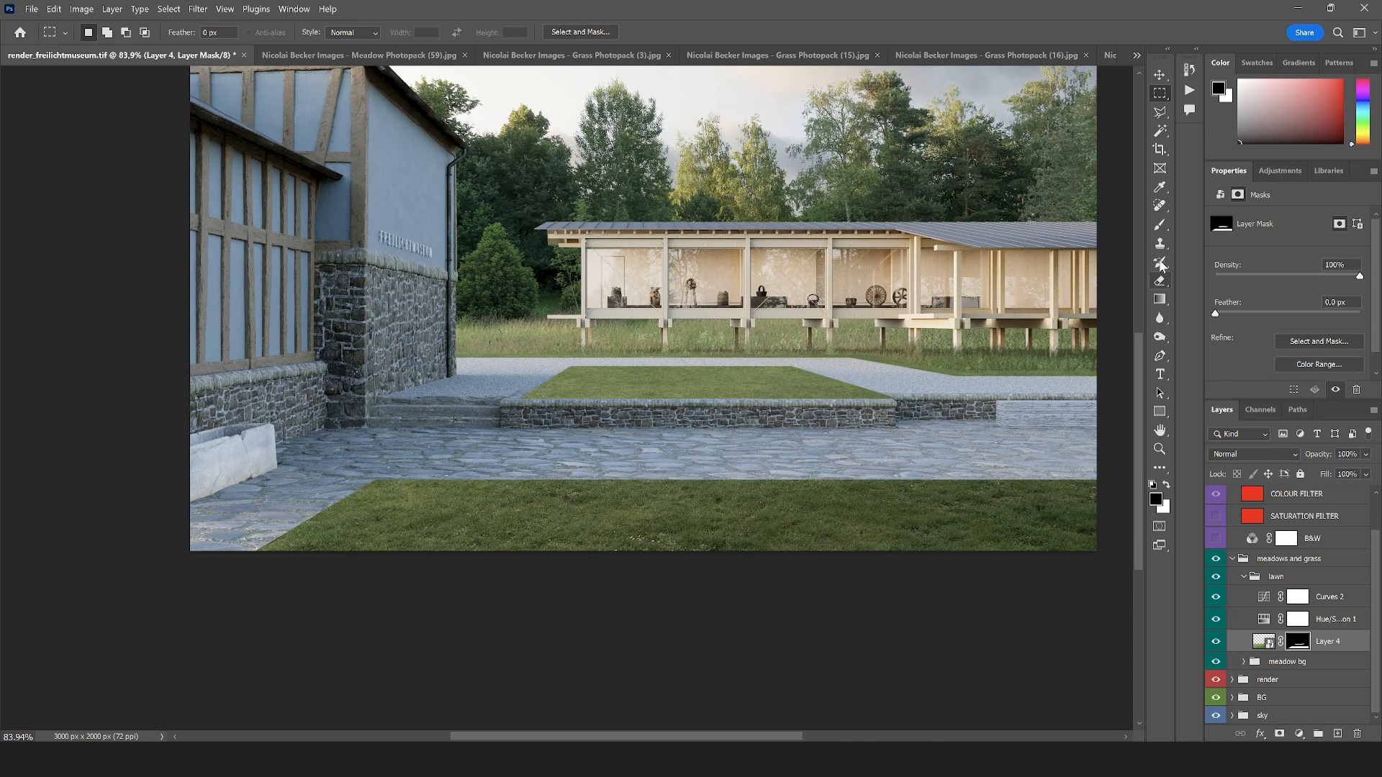
Enlarge the Grass_01 brush to about 146 px at 0° and paint white on Layer 4's mask along the foreground lawn's far edge
left_click(1157, 228)
scroll(331, 543, "up", 5)
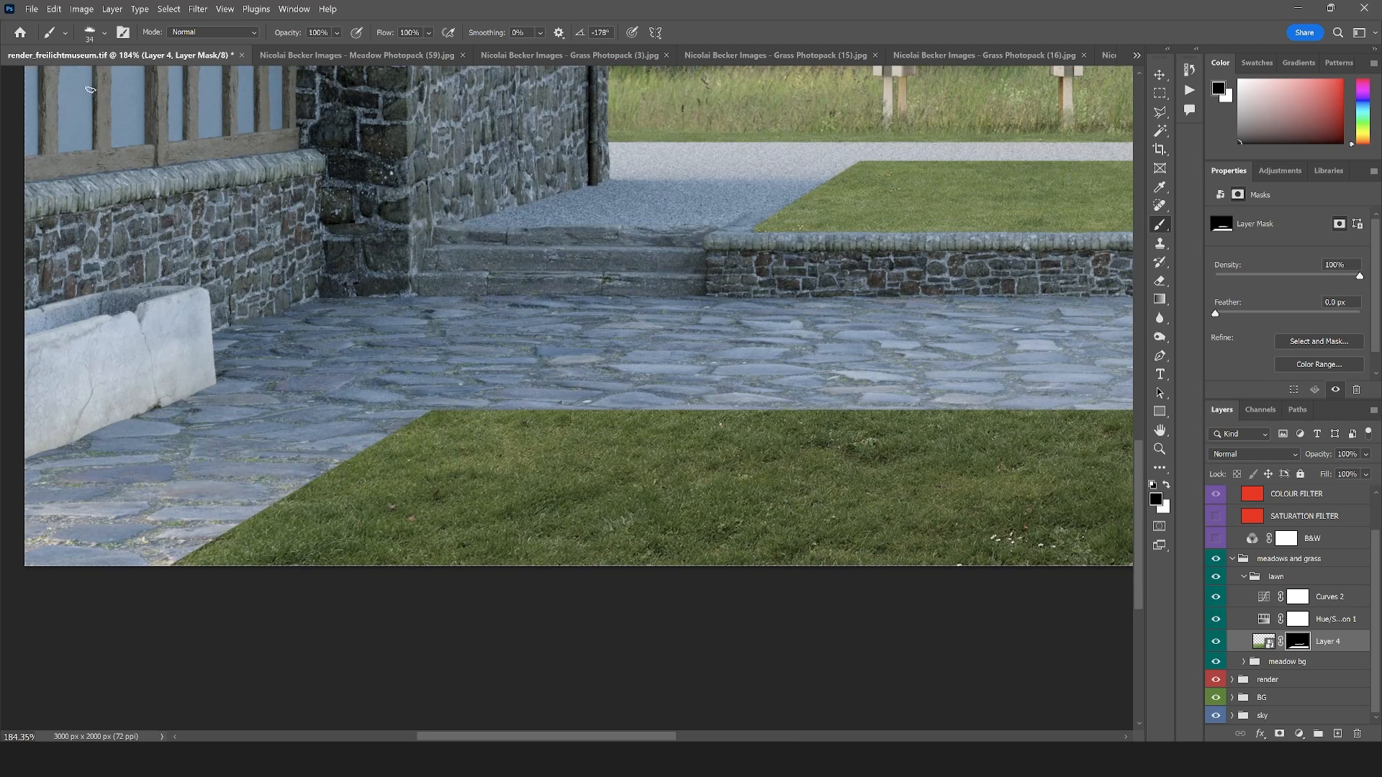
left_click(101, 33)
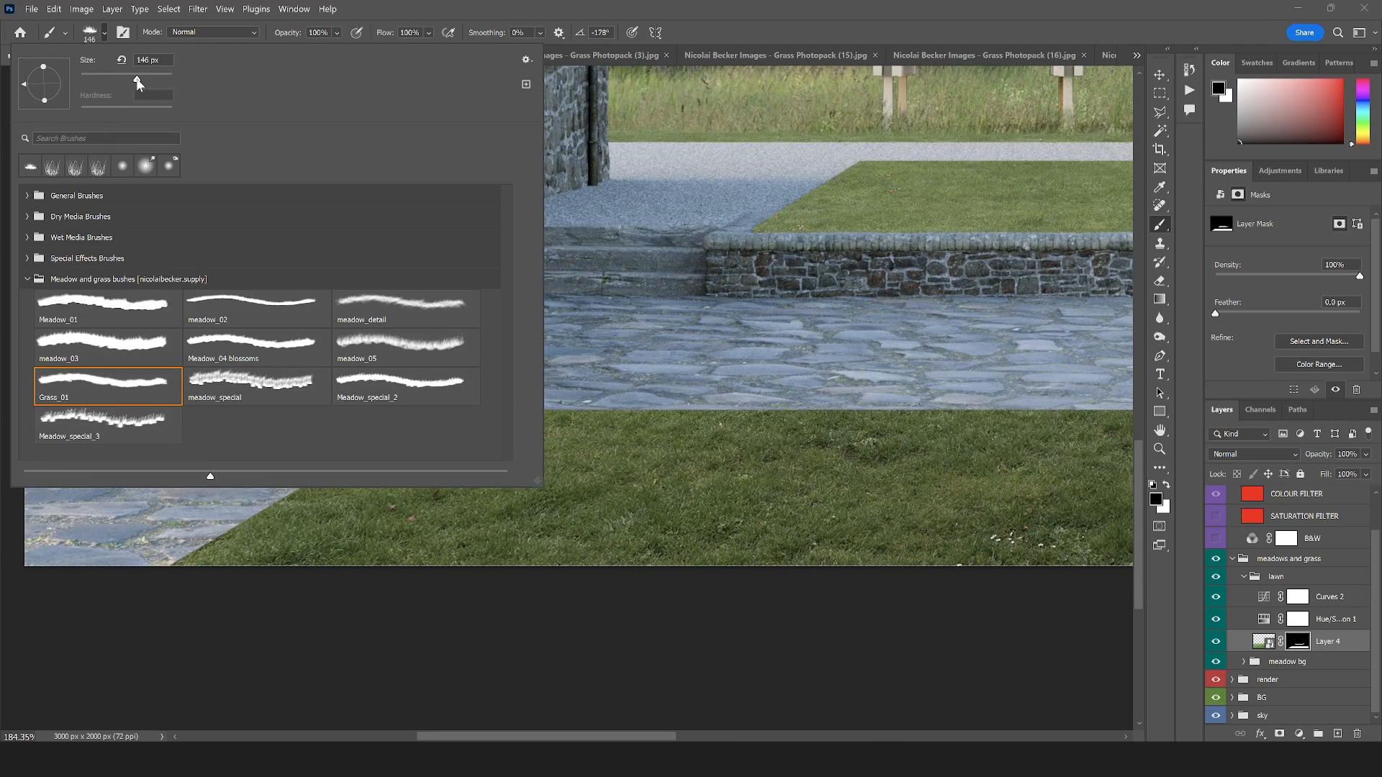
mouse_move(34, 95)
left_mouse_down()
mouse_move(63, 99)
mouse_move(67, 84)
left_mouse_up()
left_click_drag(783, 426, 702, 419)
key("ctrl+z")
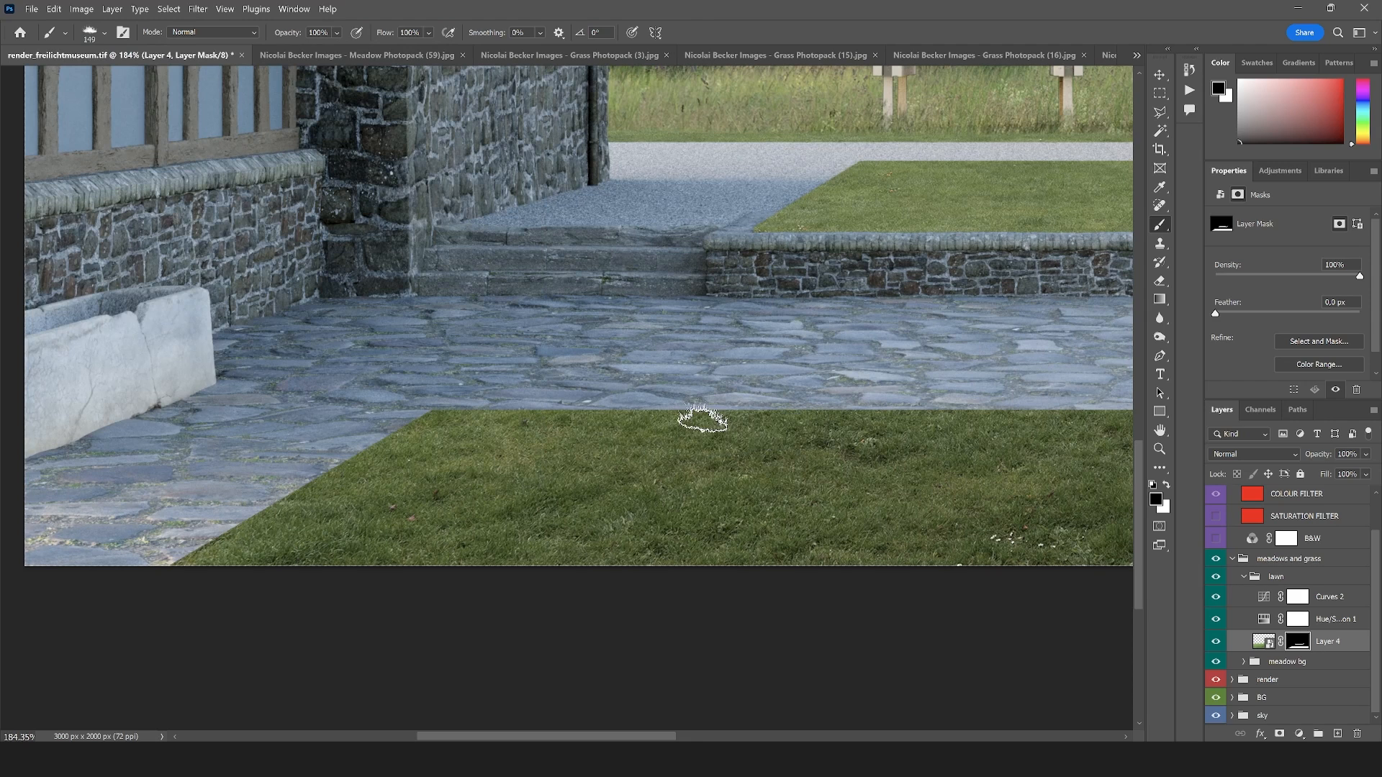
left_click(1166, 485)
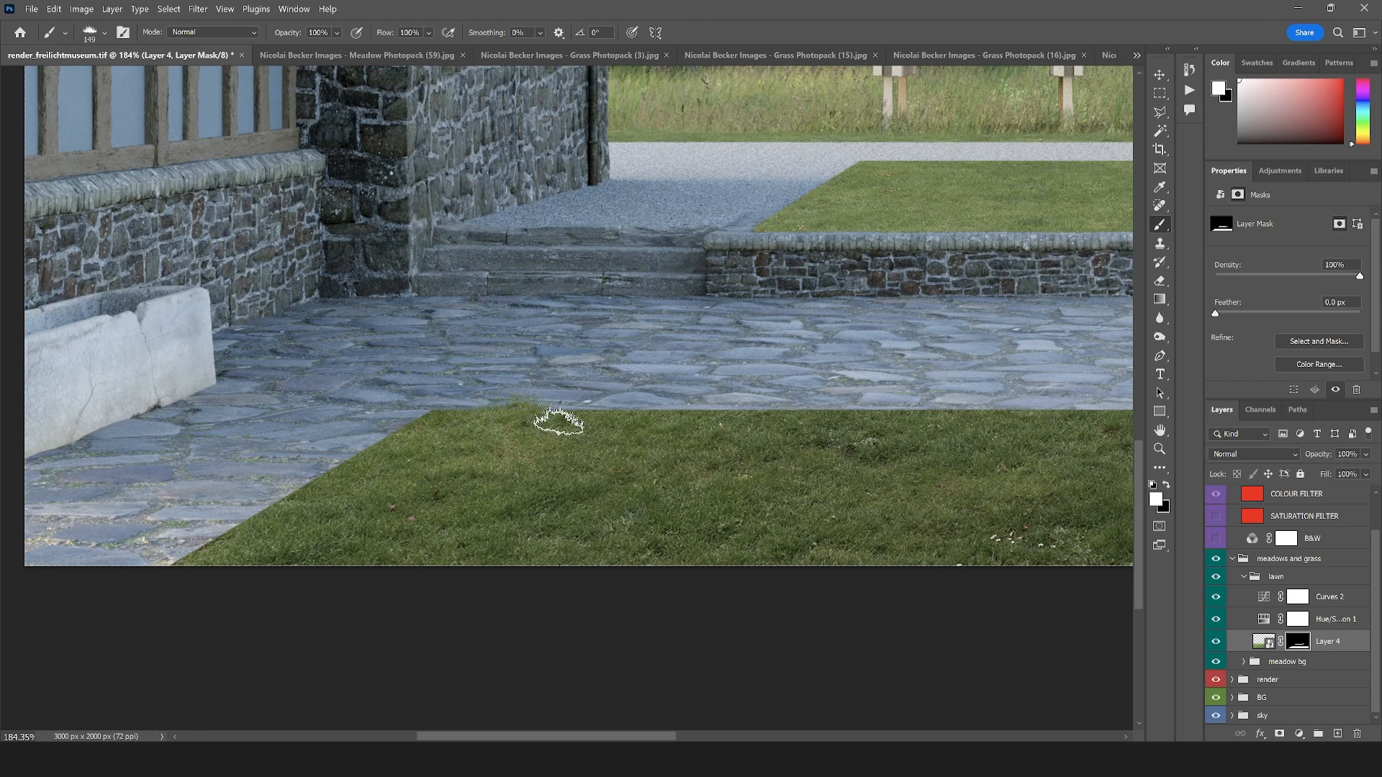
left_click_drag(578, 428, 714, 430)
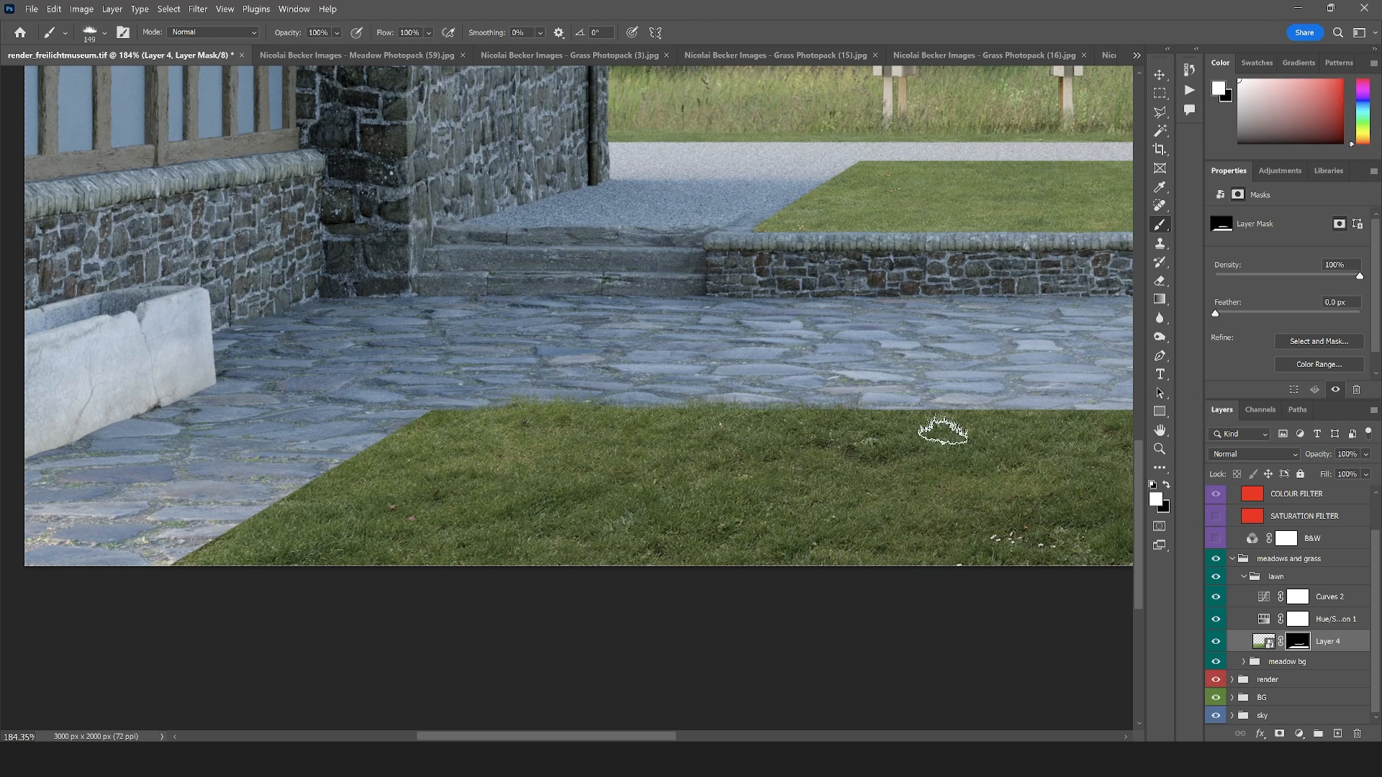
Reduce the grass brush to 117 px and paint white along the foreground lawn's diagonal side and remaining far edge to roughen the border with the paving
left_click(104, 32)
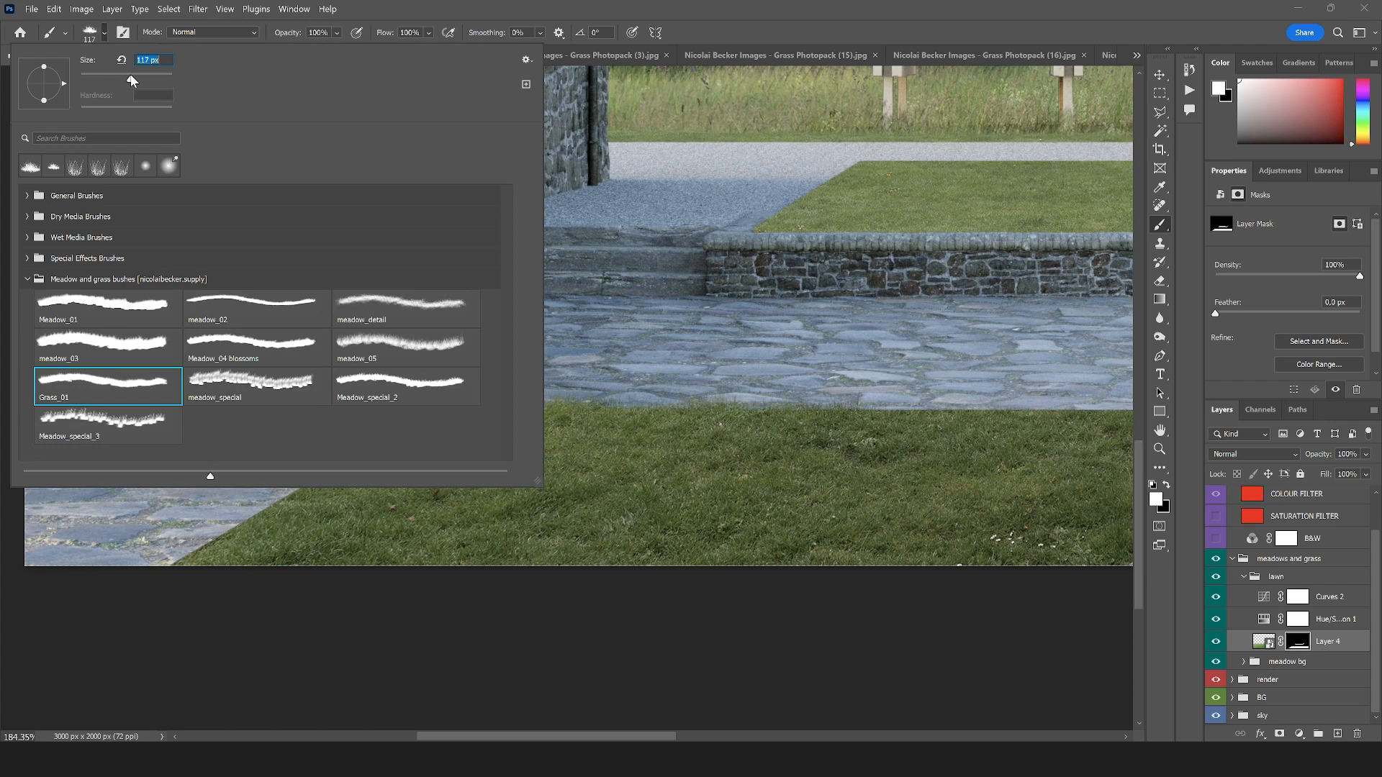
mouse_move(849, 418)
left_mouse_down()
mouse_move(963, 422)
mouse_move(827, 420)
left_mouse_up()
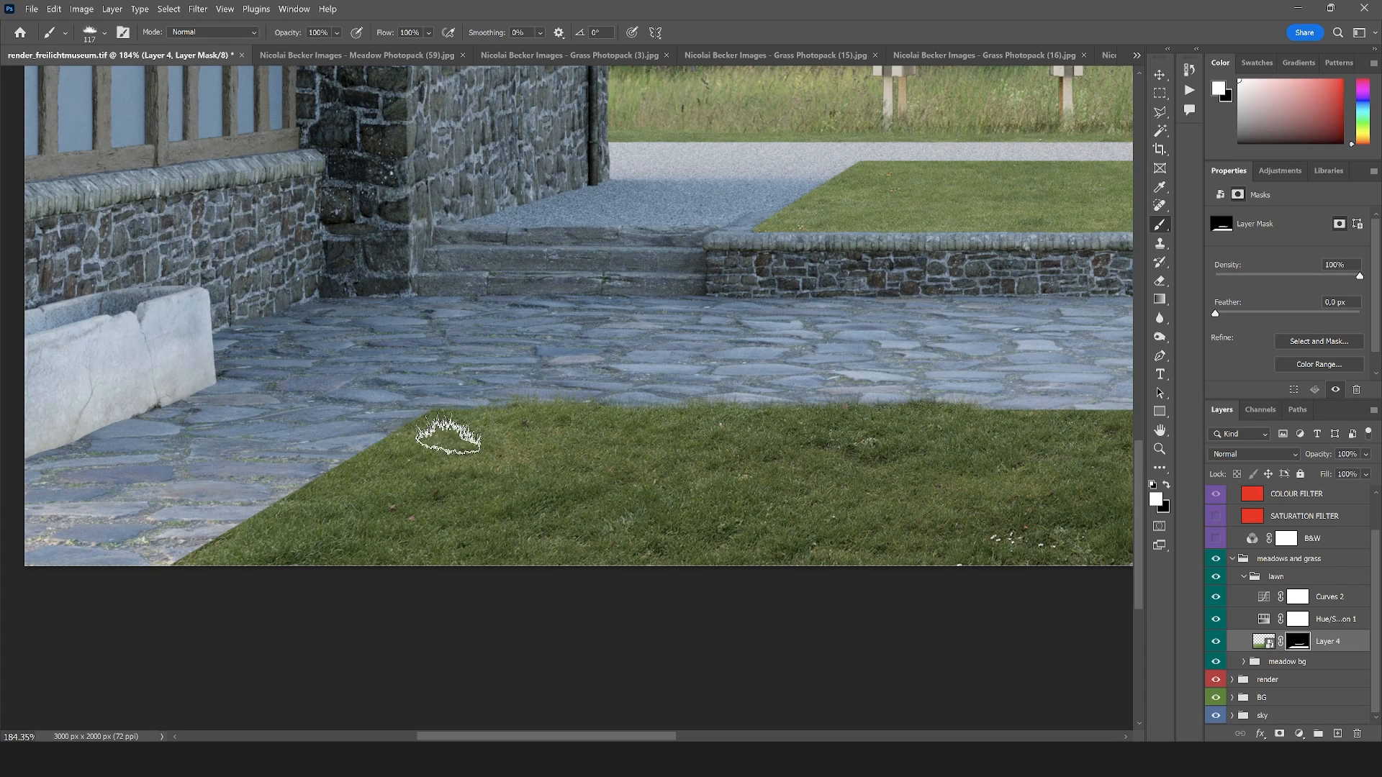
mouse_move(448, 438)
left_mouse_down()
mouse_move(377, 471)
mouse_move(391, 453)
mouse_move(411, 445)
mouse_move(302, 513)
mouse_move(335, 480)
mouse_move(321, 504)
mouse_move(152, 584)
mouse_move(277, 528)
mouse_move(252, 544)
left_mouse_up()
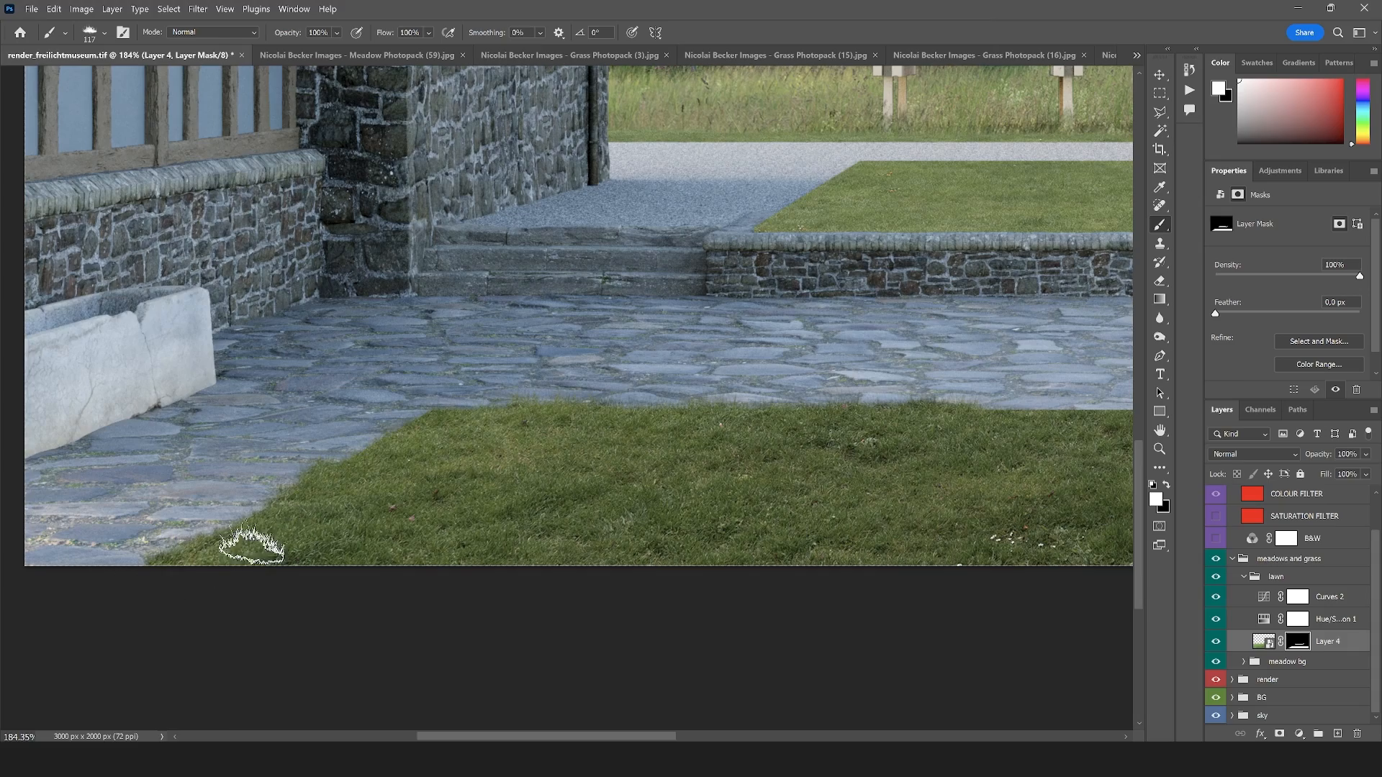
scroll(270, 539, "down", 3)
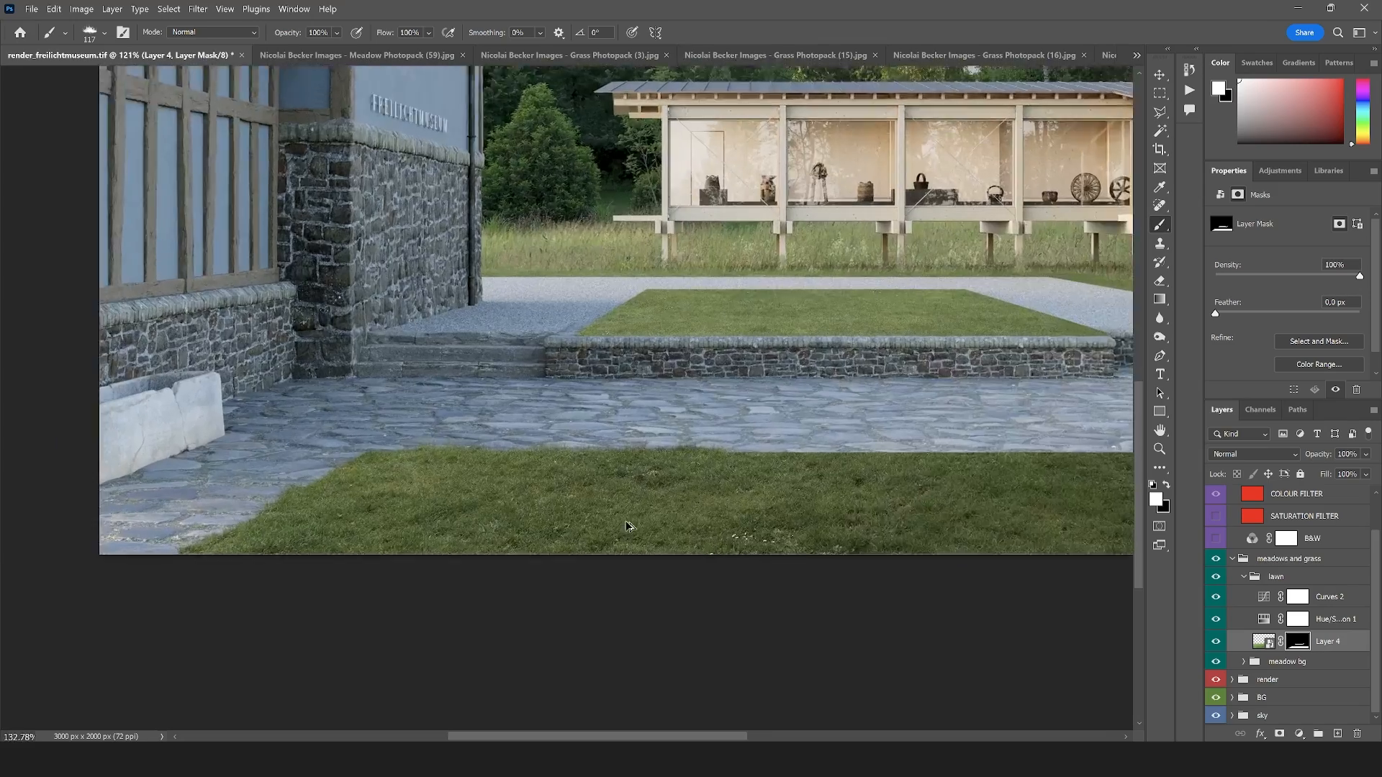
scroll(626, 526, "up", 5)
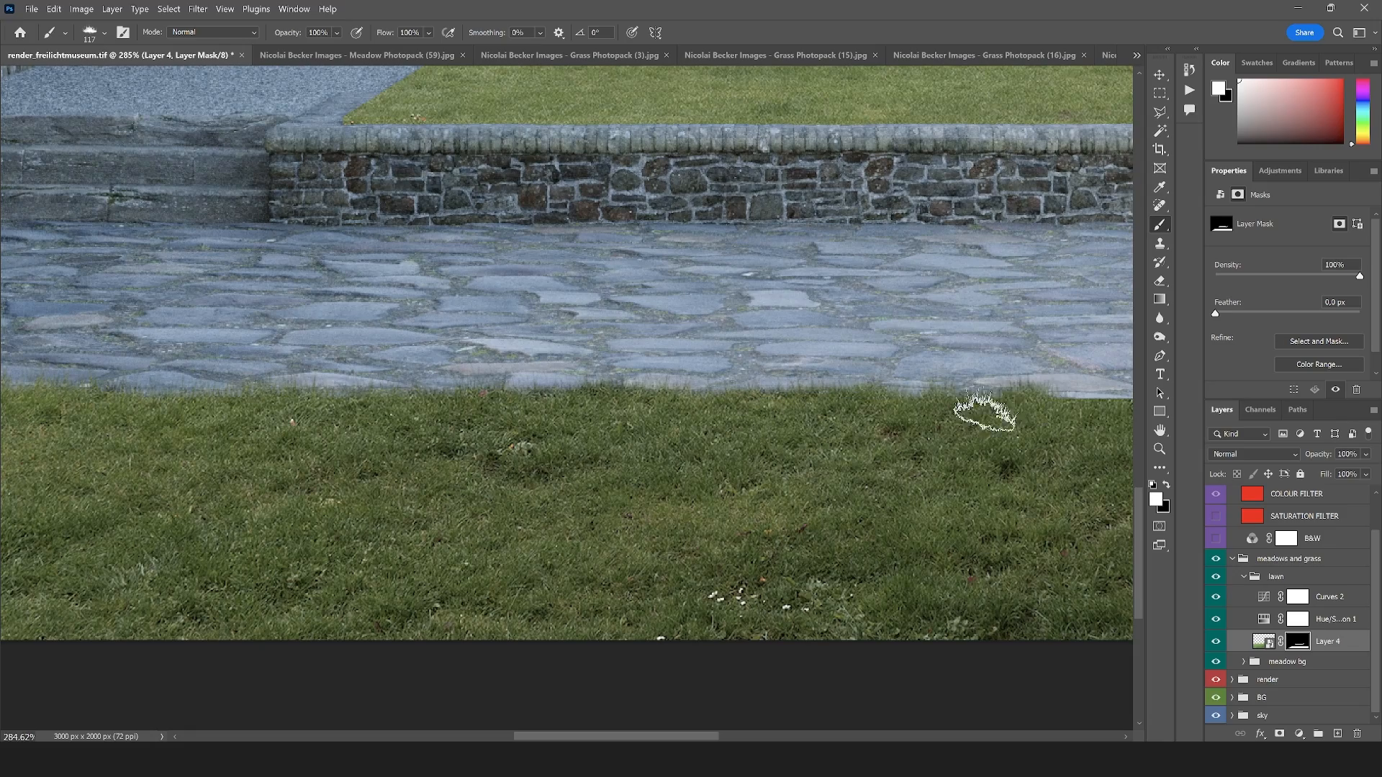
scroll(221, 458, "down", 3)
scroll(655, 437, "up", 2)
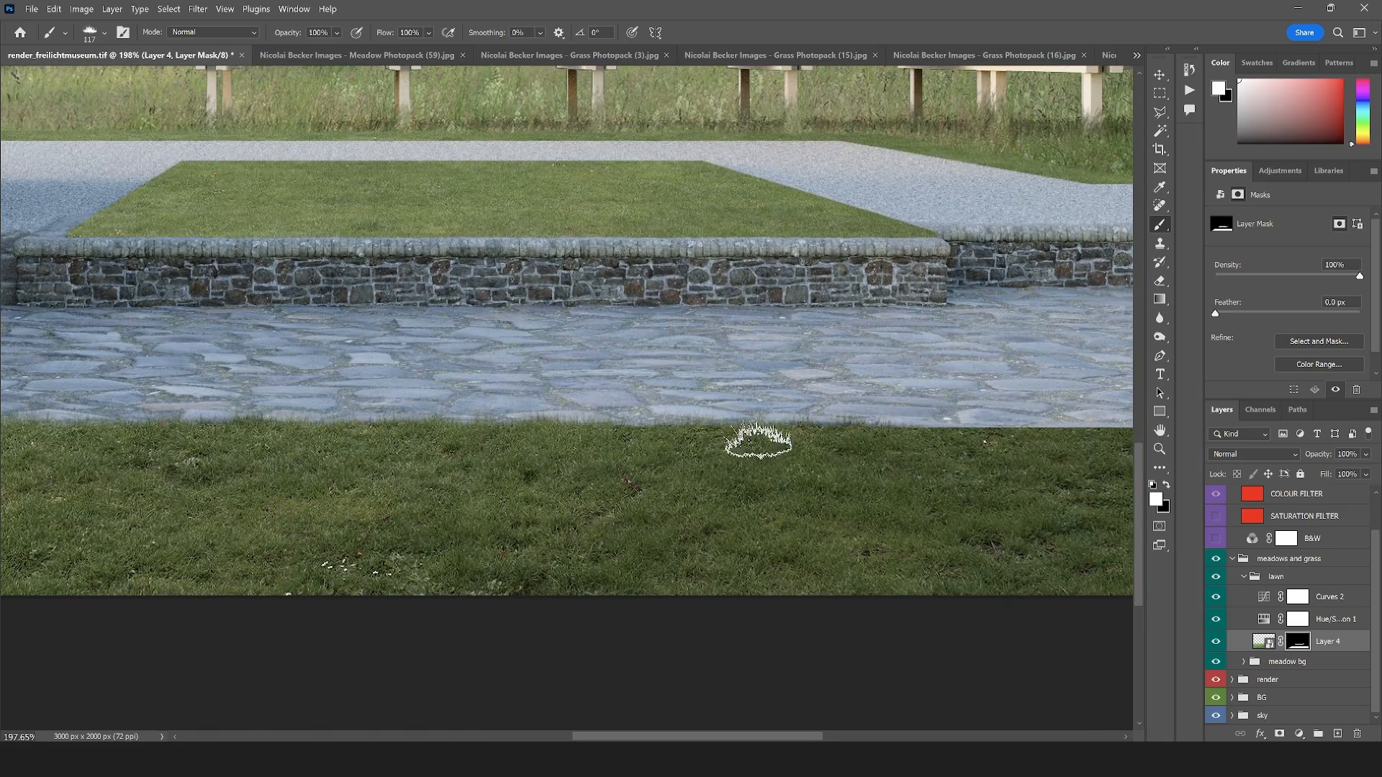
scroll(310, 471, "down", 3)
scroll(639, 435, "up", 3)
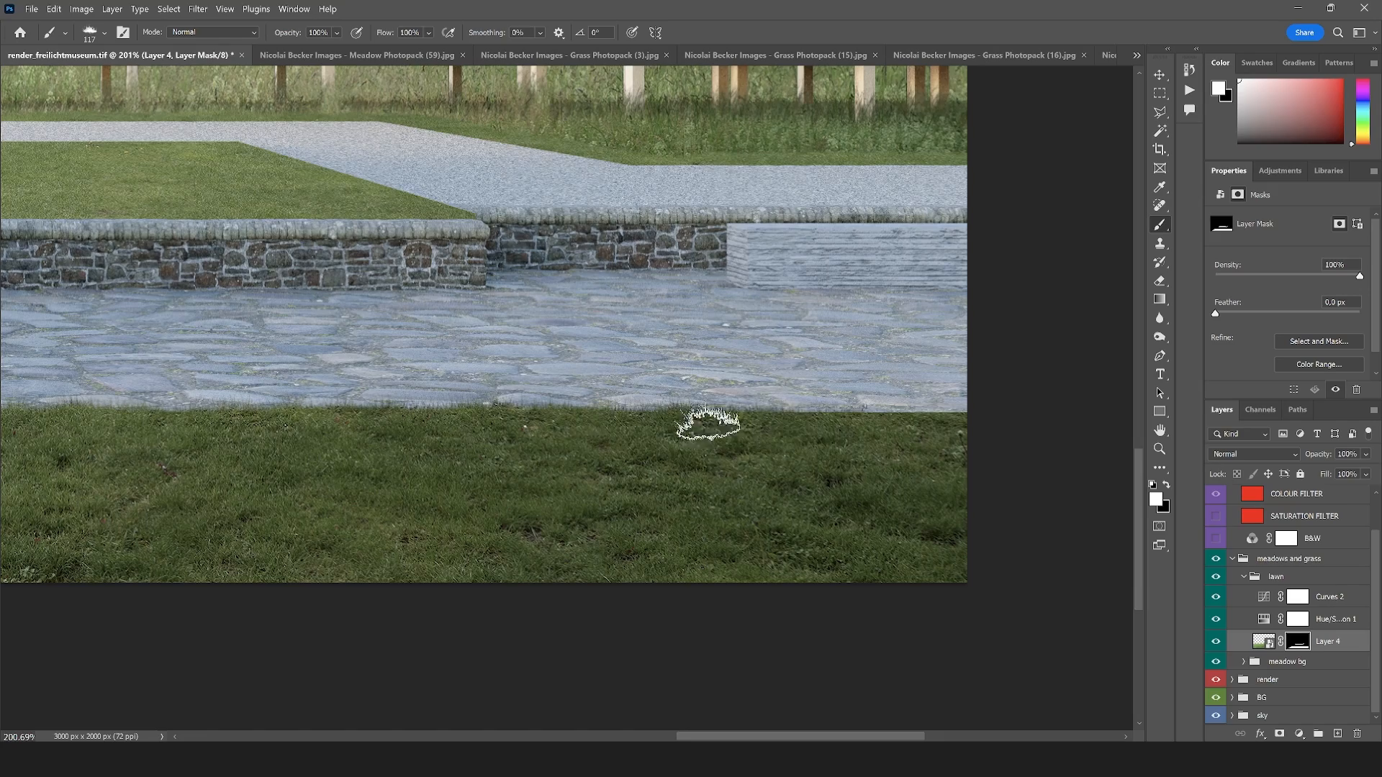
scroll(536, 509, "down", 4)
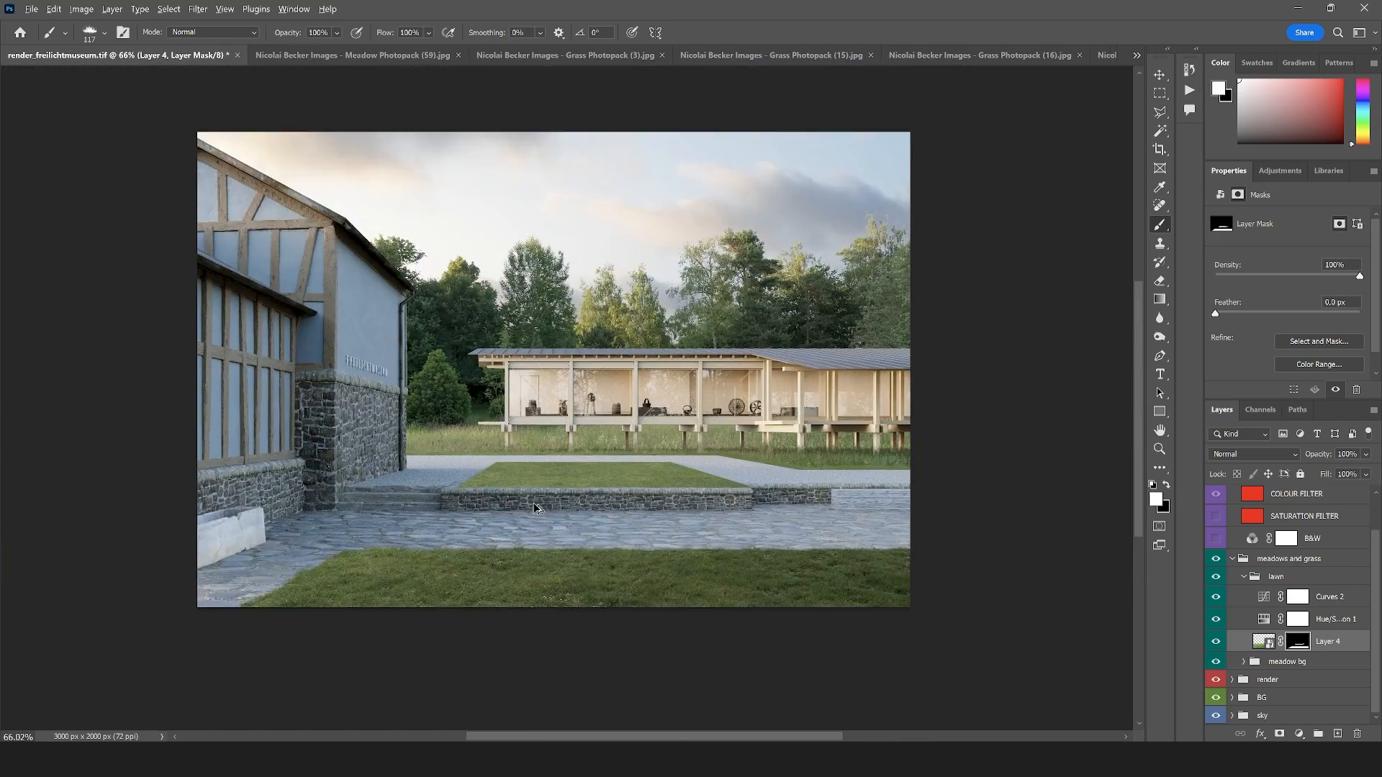
Set the grass brush to 55 px and paint white grass blades along the raised lawn's left diagonal and rear edge
scroll(537, 508, "up", 6)
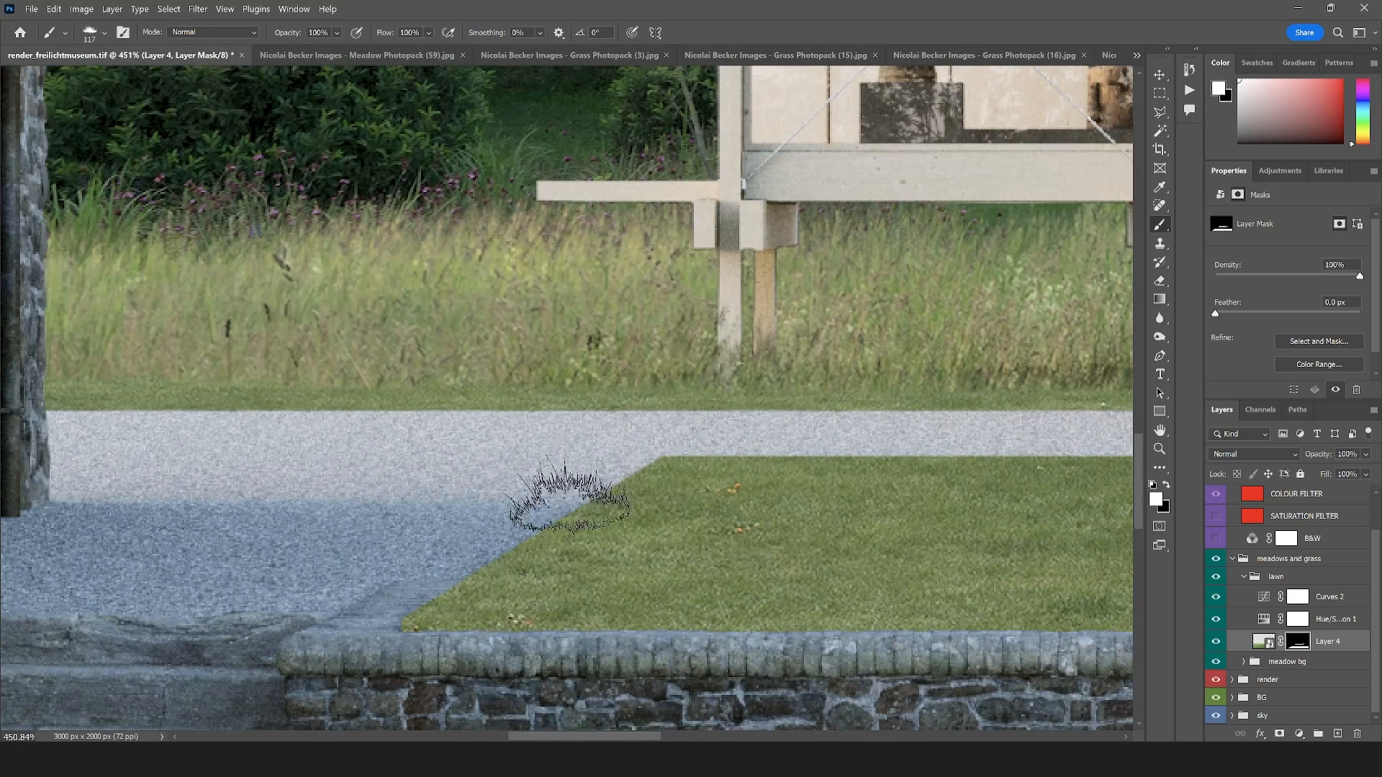
left_click(94, 33)
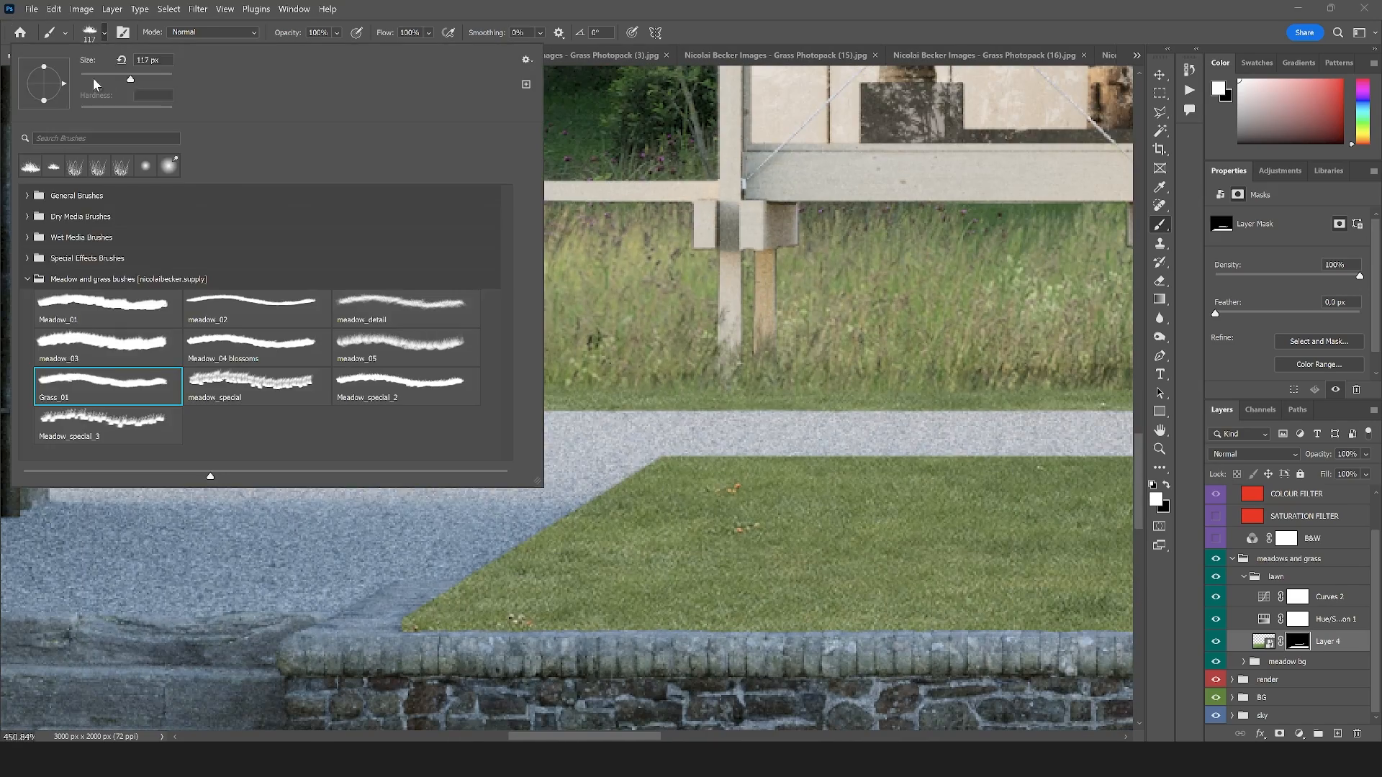
left_click(103, 76)
mouse_move(438, 618)
left_mouse_down()
mouse_move(716, 477)
mouse_move(1044, 471)
left_mouse_up()
scroll(943, 482, "down", 8)
scroll(954, 490, "up", 7)
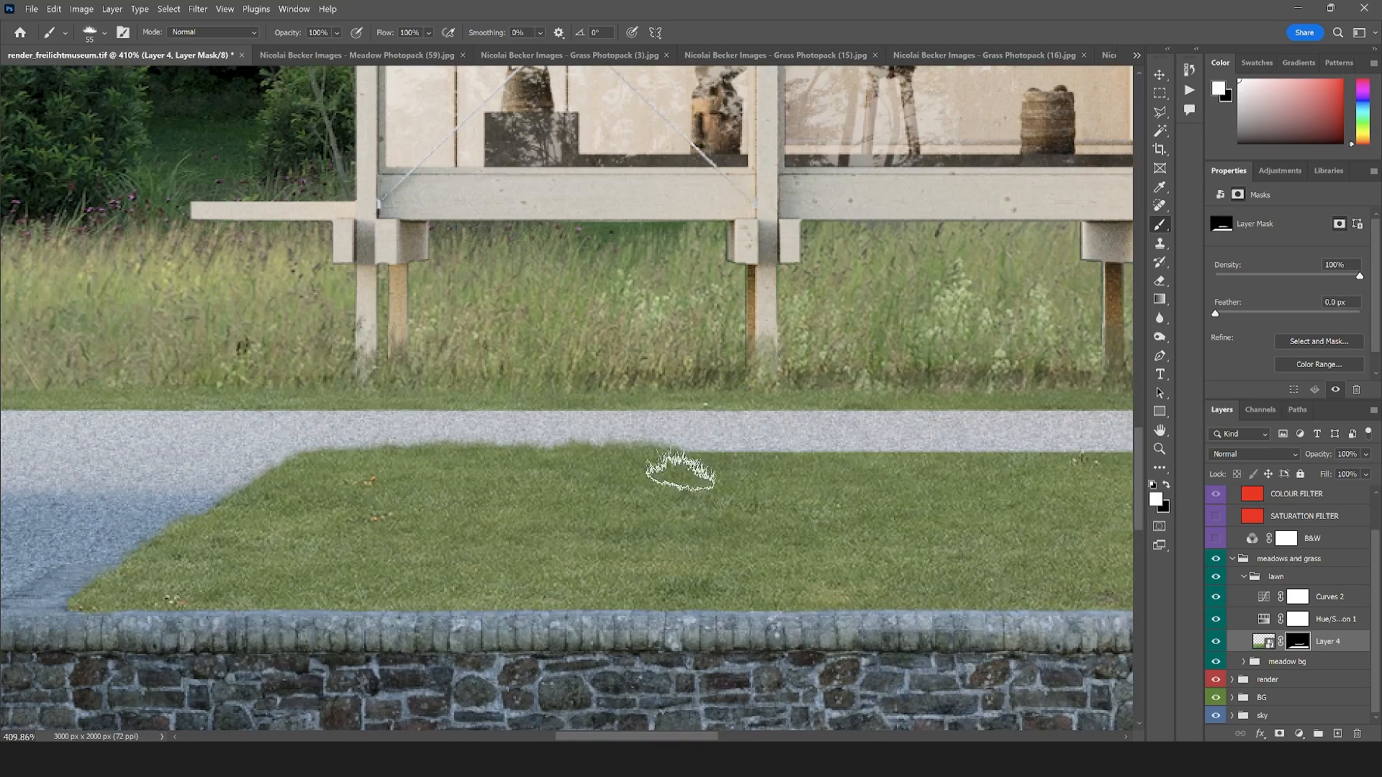
left_click_drag(680, 471, 886, 475)
Continue the white grass strokes along the rest of the raised lawn's rear edge and down its right diagonal side
scroll(334, 485, "down", 9)
scroll(791, 478, "up", 8)
left_click_drag(576, 469, 875, 472)
scroll(601, 487, "down", 8)
scroll(595, 460, "up", 8)
left_click_drag(595, 460, 888, 549)
scroll(611, 540, "down", 15)
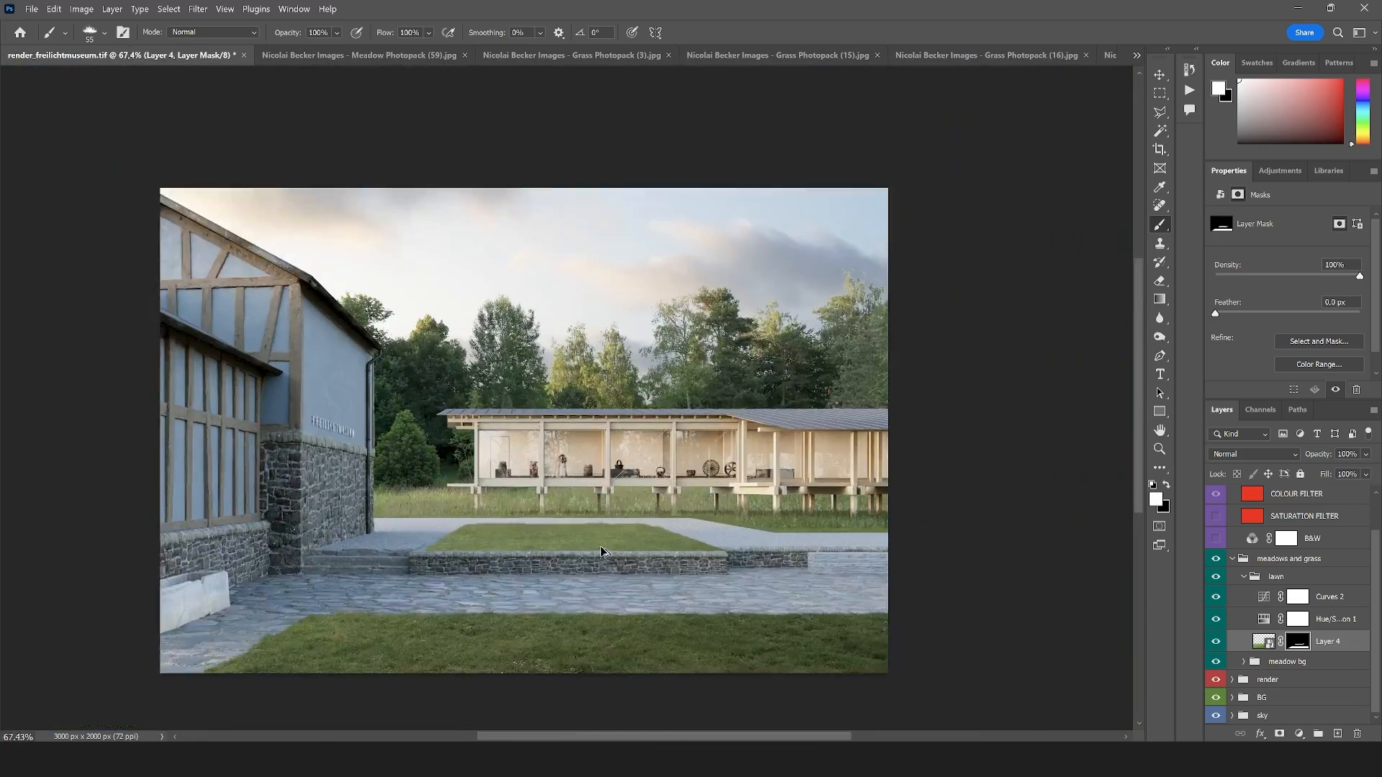
Set the grass brush to 34 px at -175° and paint white along the raised lawn's front edge above the stone wall
scroll(601, 552, "up", 3)
left_click(92, 32)
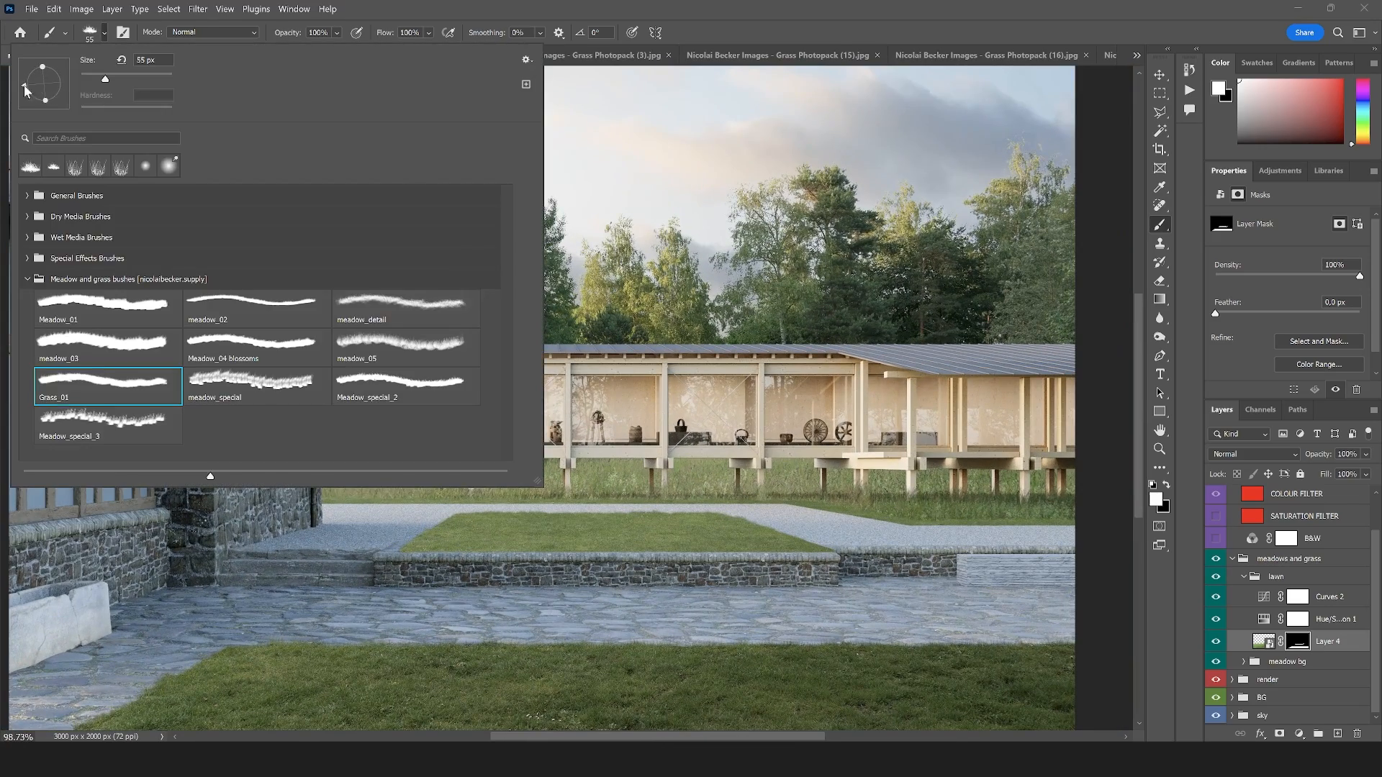
left_click(24, 86)
left_click_drag(105, 78, 95, 79)
left_click(849, 47)
scroll(421, 551, "up", 14)
left_click_drag(378, 553, 857, 551)
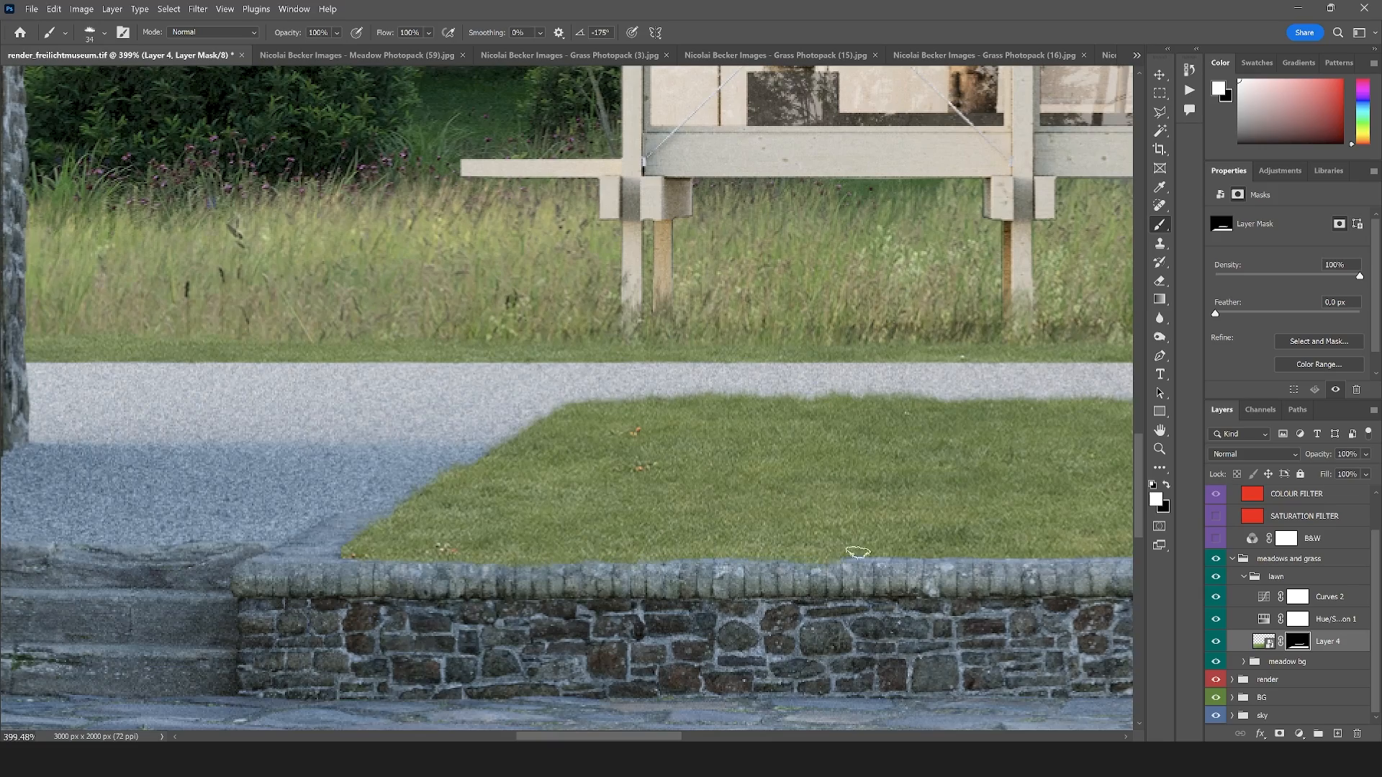
scroll(857, 552, "down", 5)
scroll(765, 542, "down", 4)
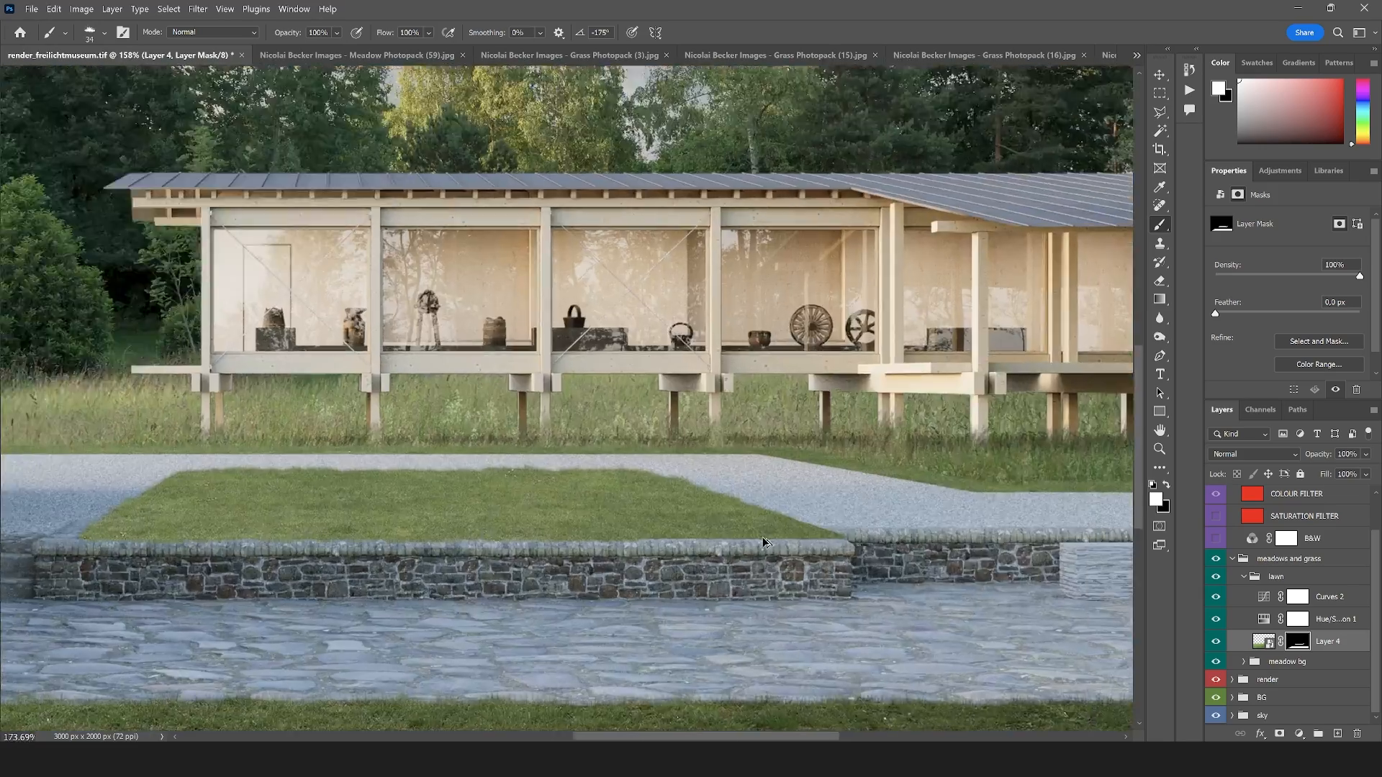
Turn the grass brush to 6° and paint white on the mask at the raised lawn's front right corner
scroll(765, 541, "up", 4)
left_click(92, 32)
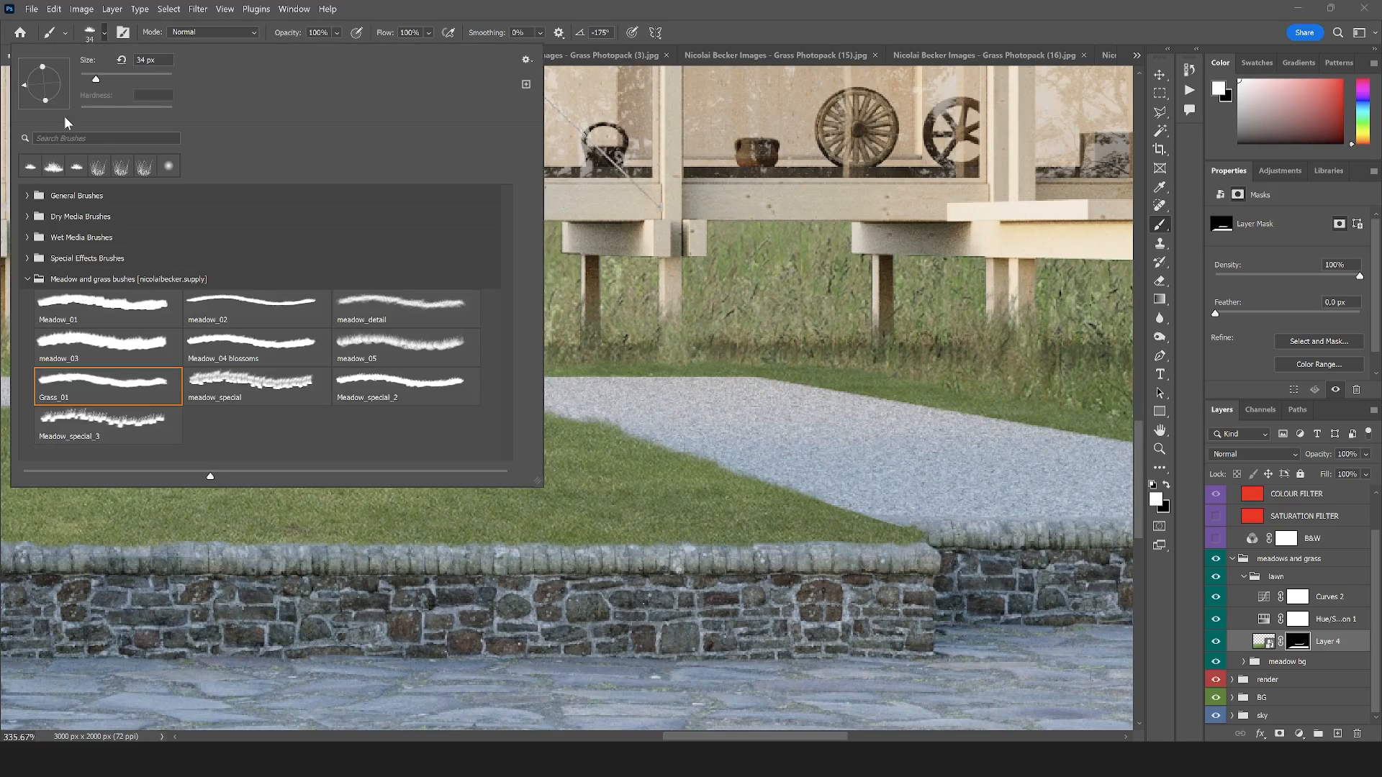
left_click(74, 81)
left_click(806, 499)
left_click_drag(829, 504, 911, 532)
scroll(669, 493, "down", 9)
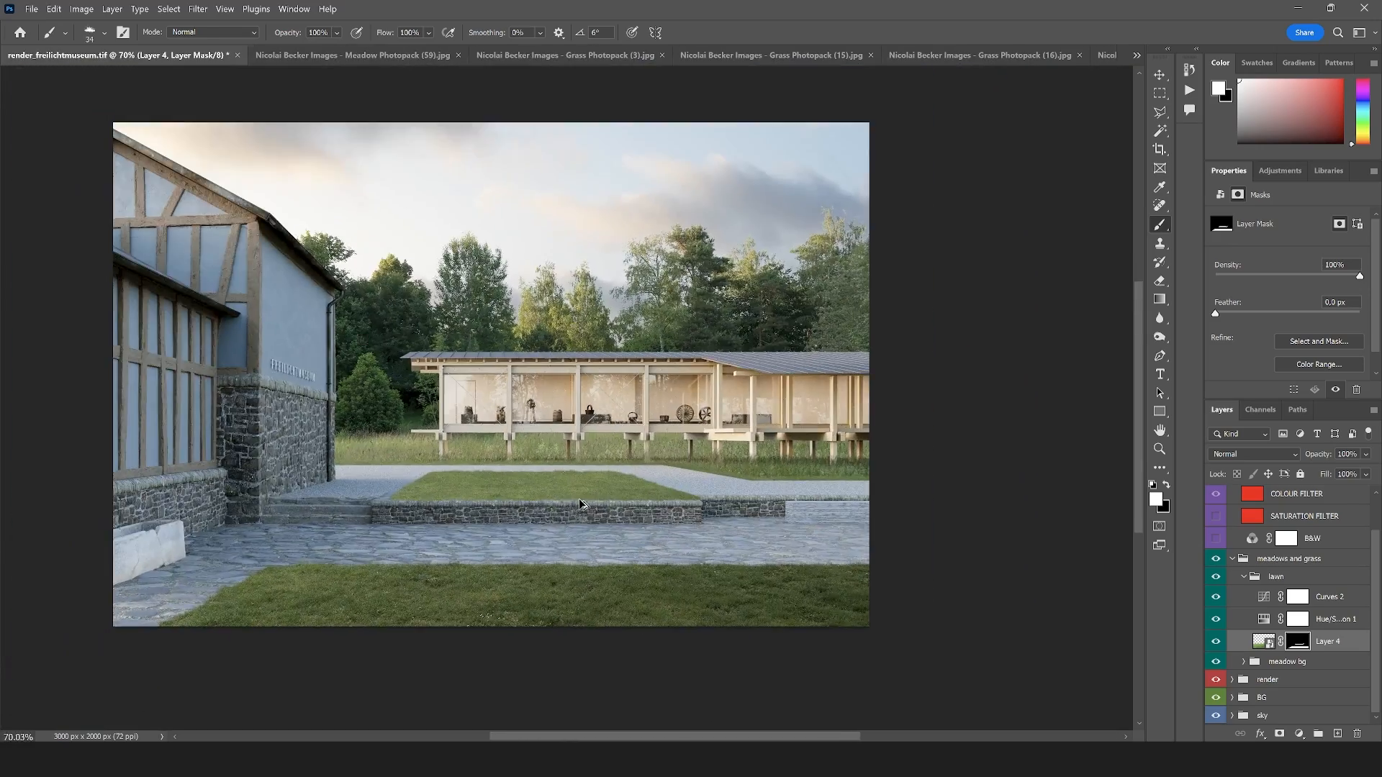
Turn the 34 px grass brush to 179° and paint white along the far lawn strip's gravel edge, starting beside the stone building
scroll(360, 470, "up", 9)
scroll(436, 413, "up", 5)
left_click(103, 34)
left_click(23, 86)
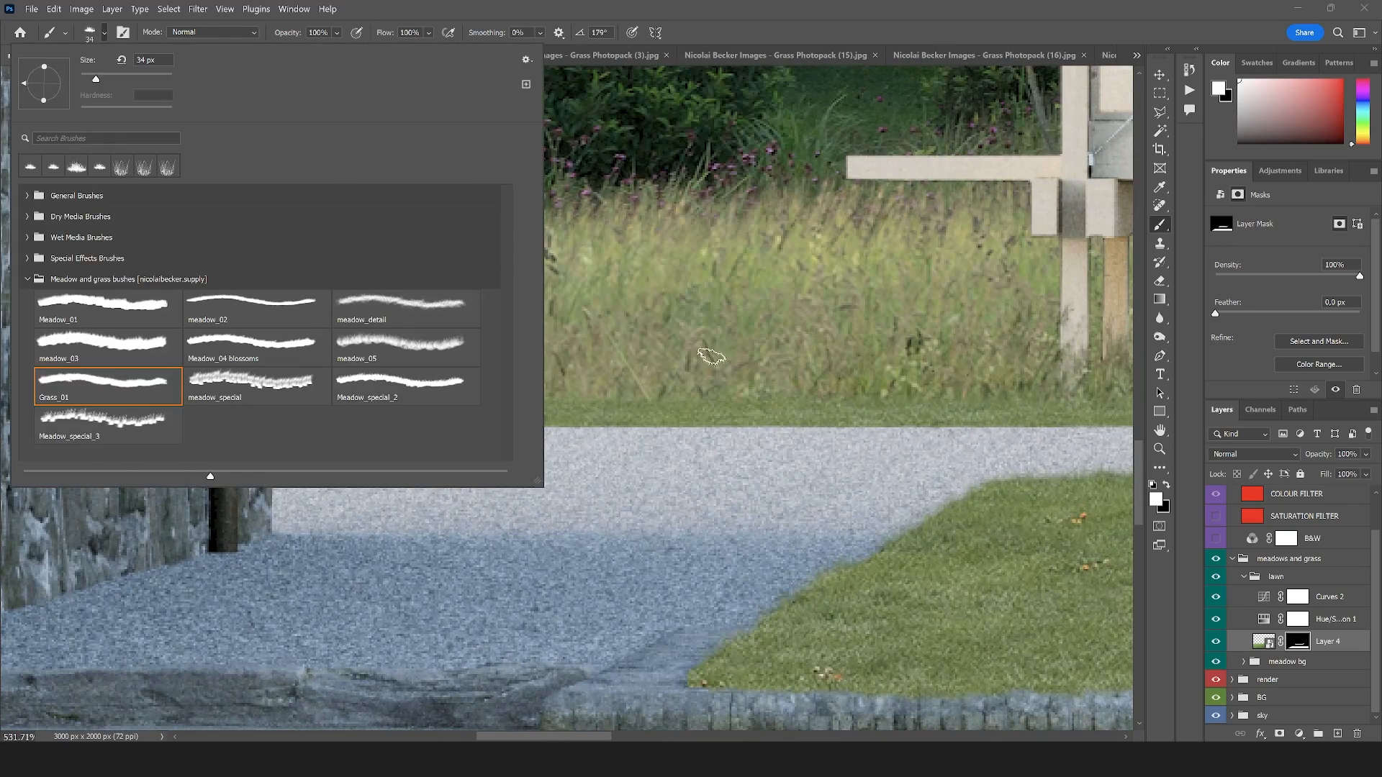
left_click_drag(616, 427, 444, 421)
key("ctrl+z")
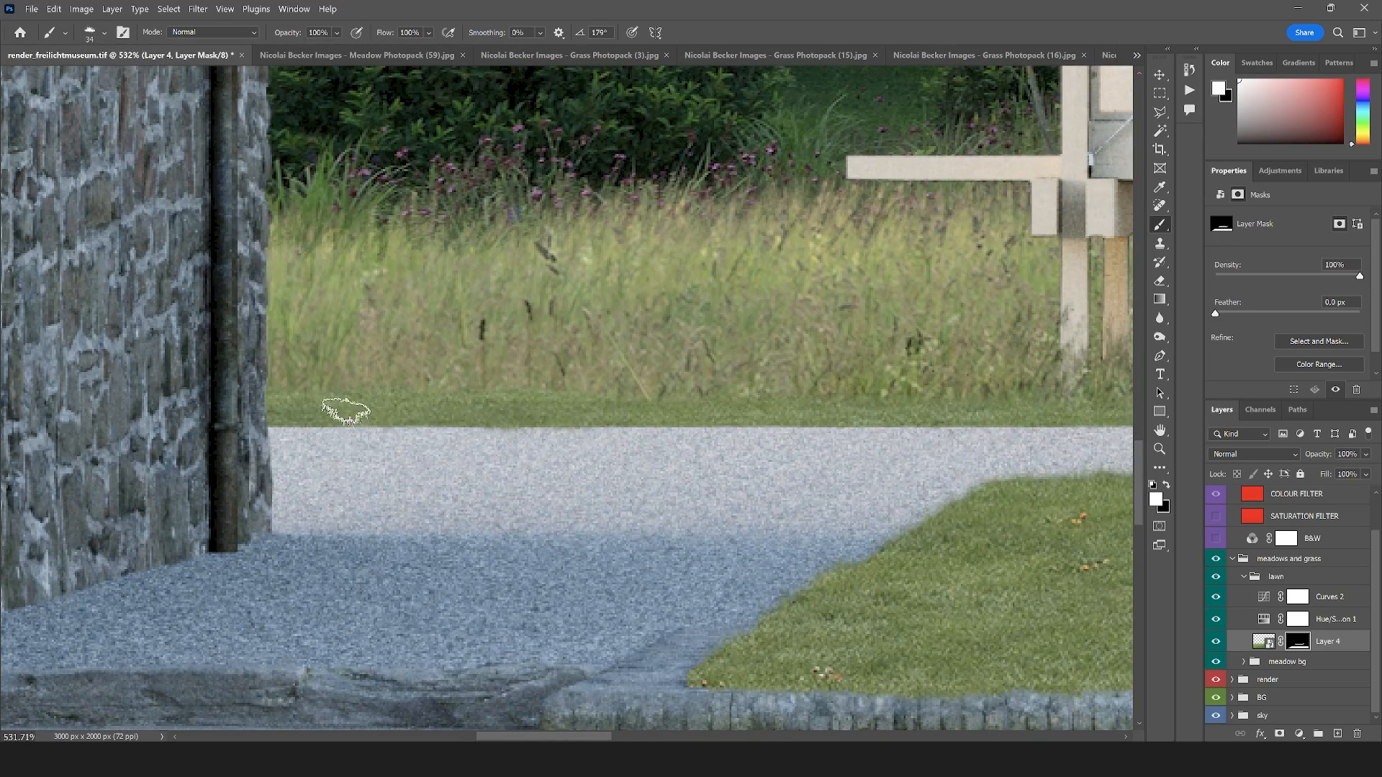
left_click_drag(346, 411, 947, 407)
scroll(914, 425, "down", 5)
scroll(306, 395, "down", 10)
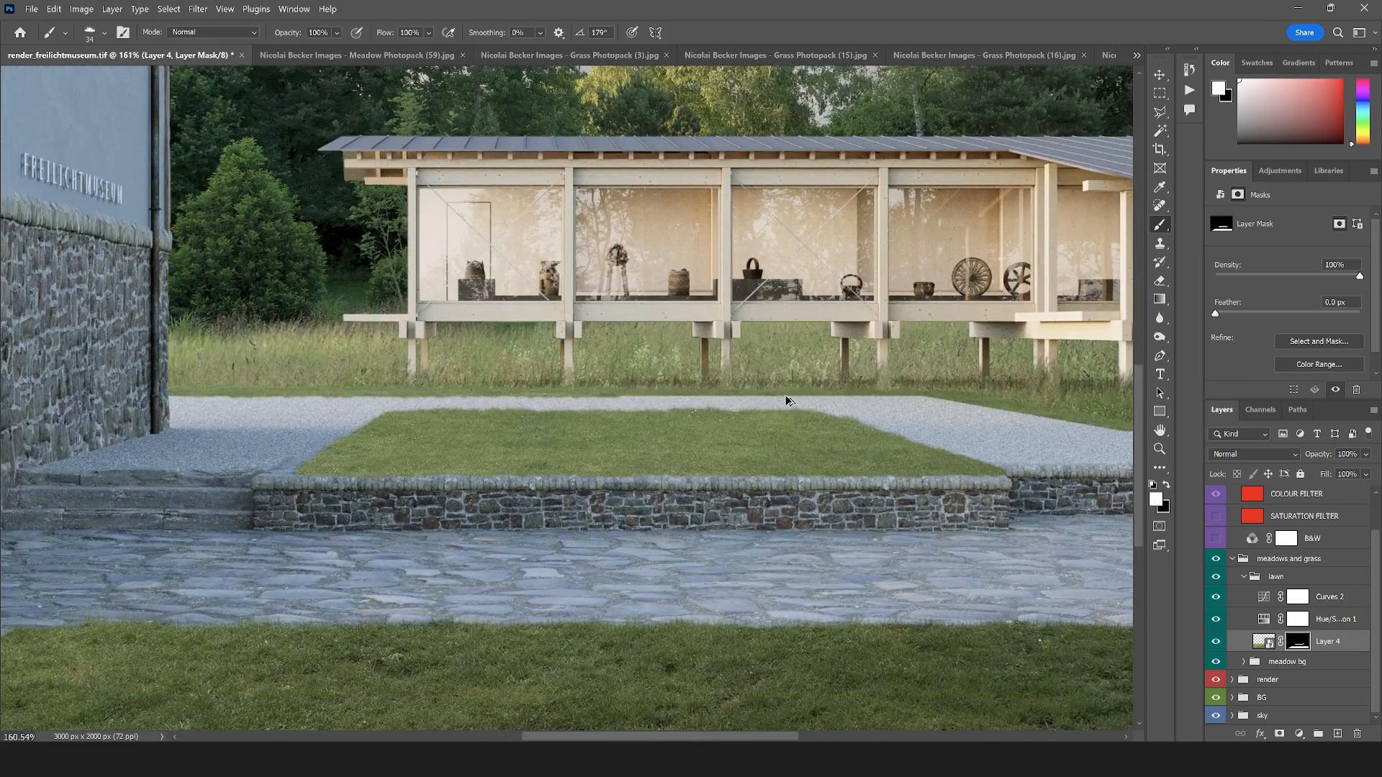
Extend the white grass strokes along the far lawn strip's edge behind the raised lawn to overlap the gravel path
scroll(788, 401, "down", 2)
scroll(711, 404, "up", 10)
left_click_drag(504, 393, 1033, 395)
scroll(244, 414, "down", 5)
scroll(612, 399, "up", 5)
left_click_drag(545, 384, 852, 395)
scroll(518, 408, "down", 5)
scroll(487, 409, "down", 5)
Paint white along the far lawn's diagonal gravel edge and on towards the image's right border below the pavilion's projecting part
scroll(497, 403, "up", 5)
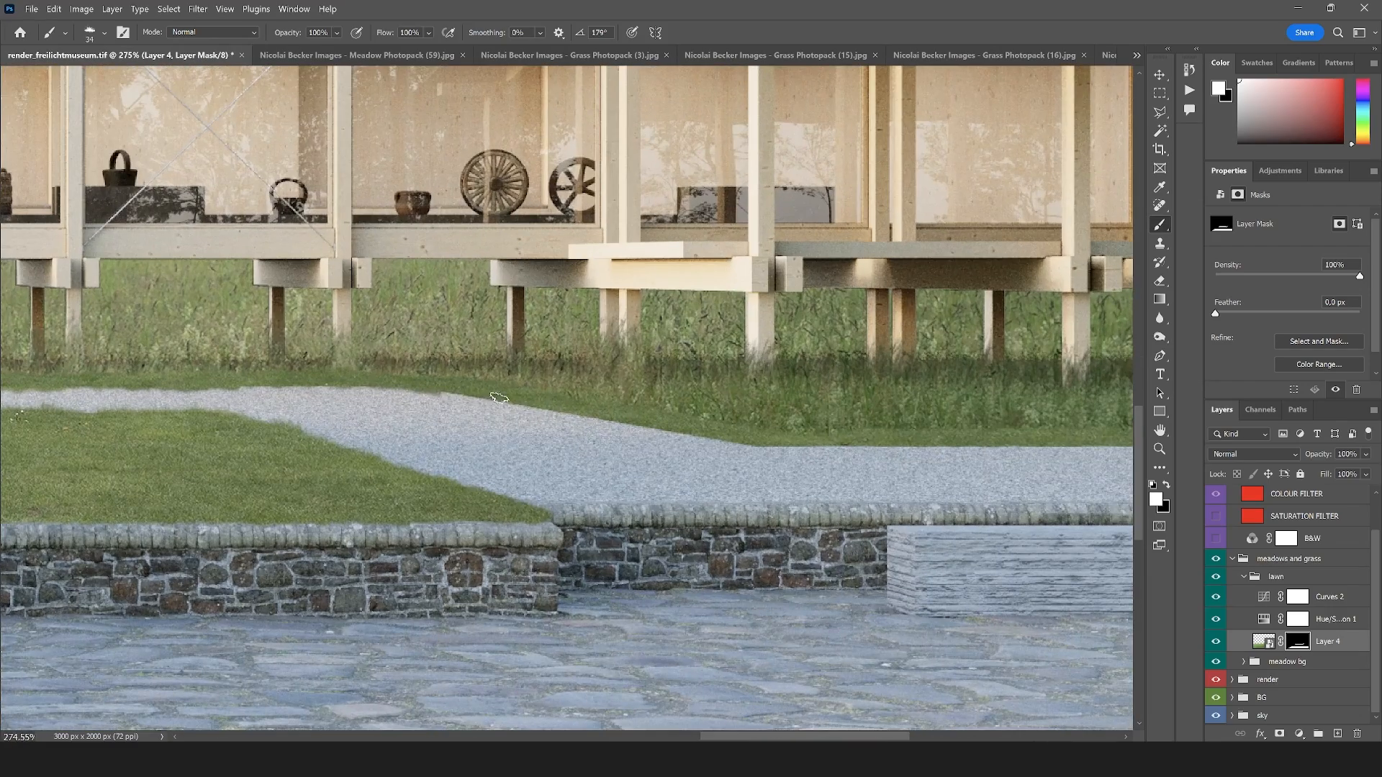
mouse_move(450, 385)
left_mouse_down()
mouse_move(748, 442)
mouse_move(893, 442)
left_mouse_up()
scroll(718, 463, "down", 1)
left_click_drag(435, 440, 704, 442)
scroll(704, 442, "down", 6)
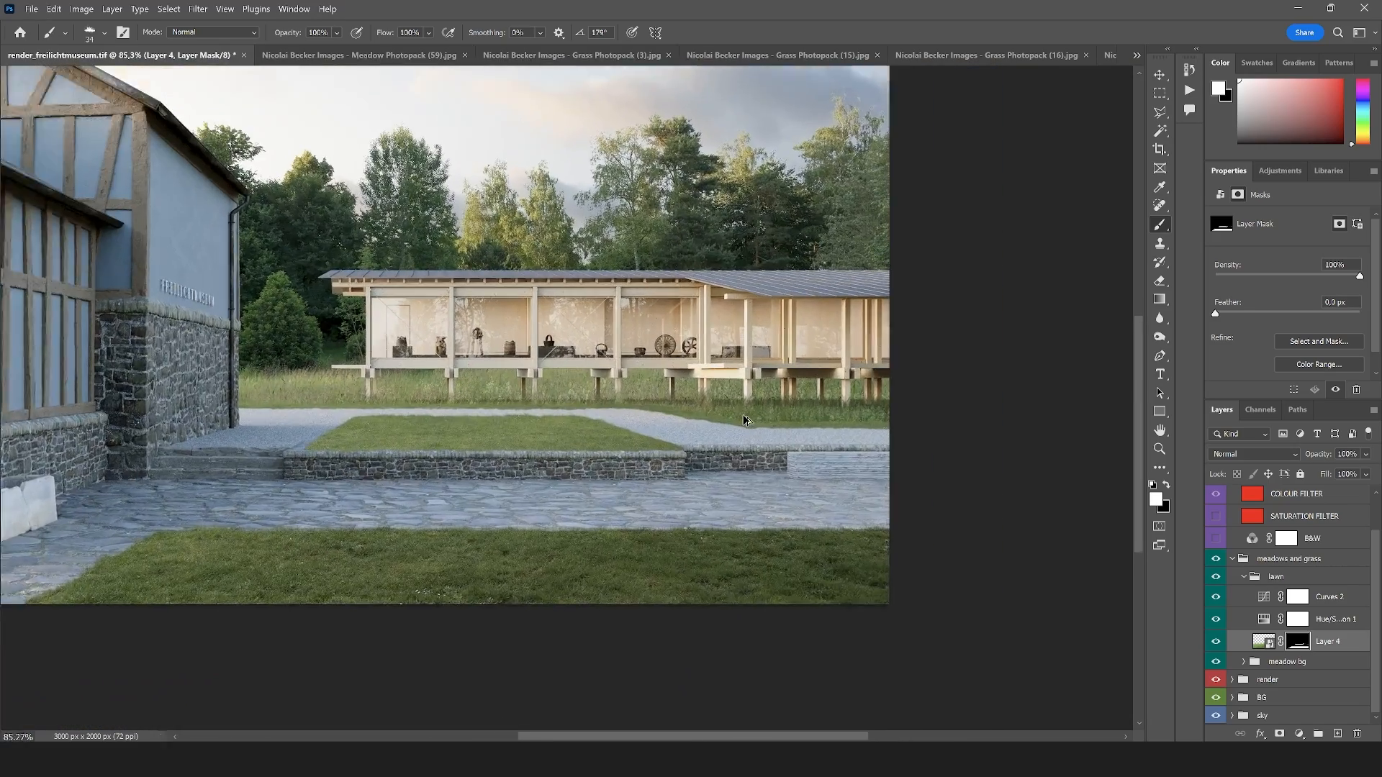
scroll(537, 369, "up", 2)
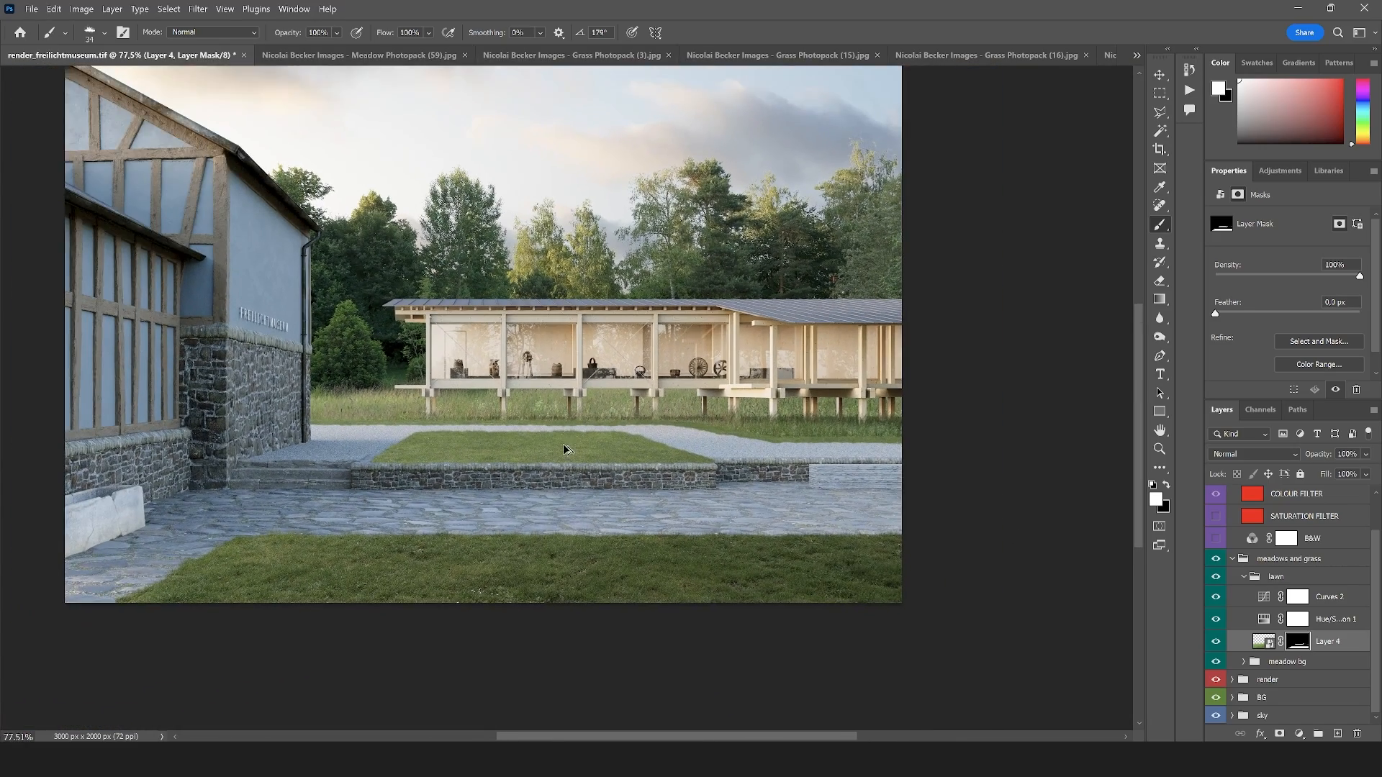
scroll(684, 444, "up", 3)
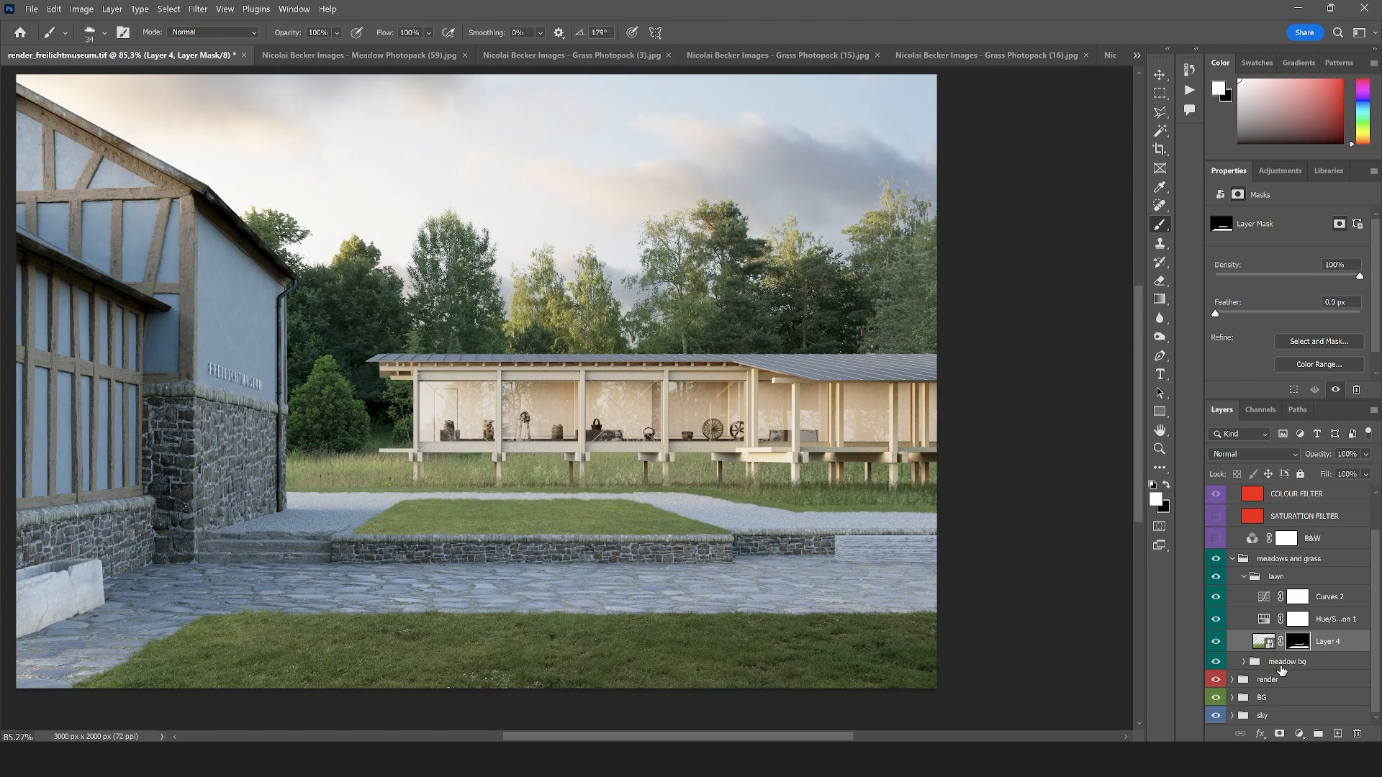
Collapse the lawn group, add an empty layer directly above the meadows and grass group and clip it to that group
left_click(1243, 577)
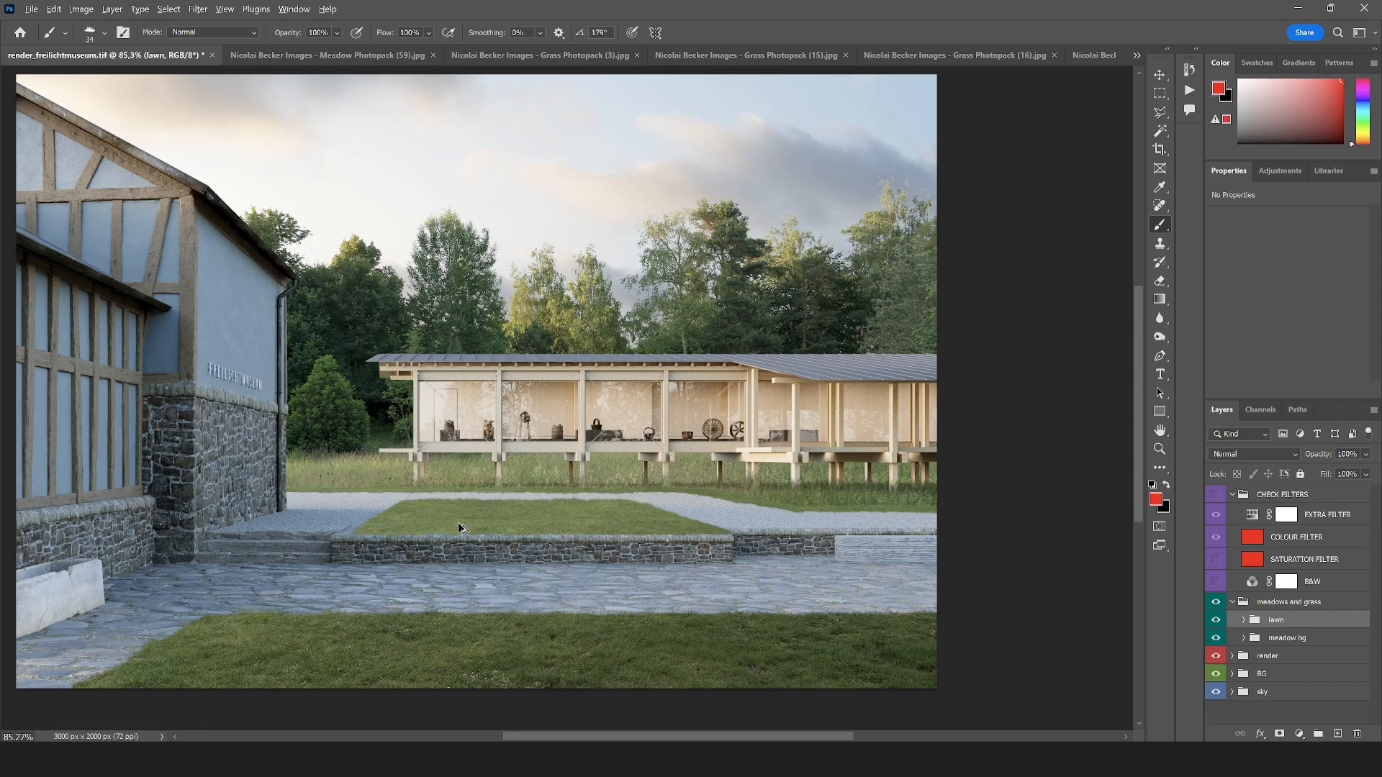
scroll(458, 528, "up", 3)
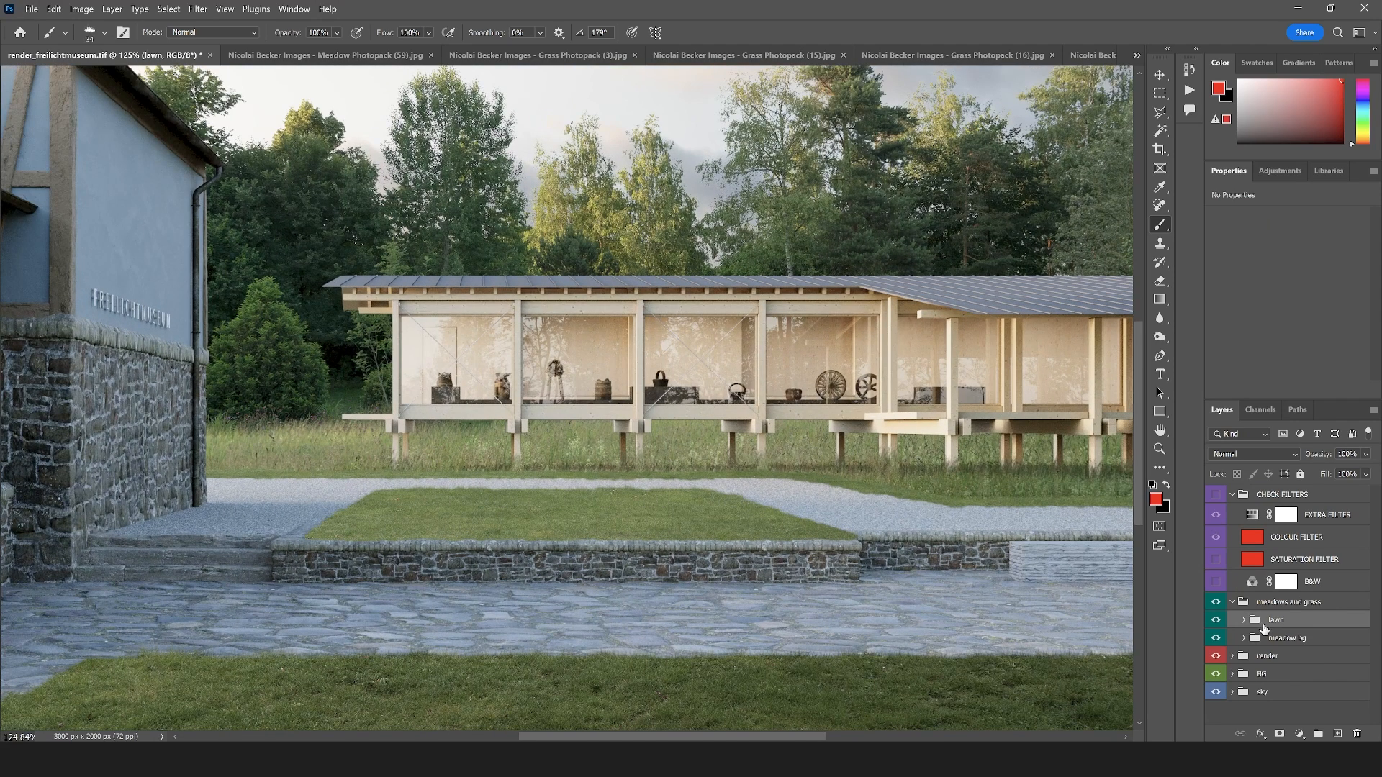
key("ctrl+shift+alt+n")
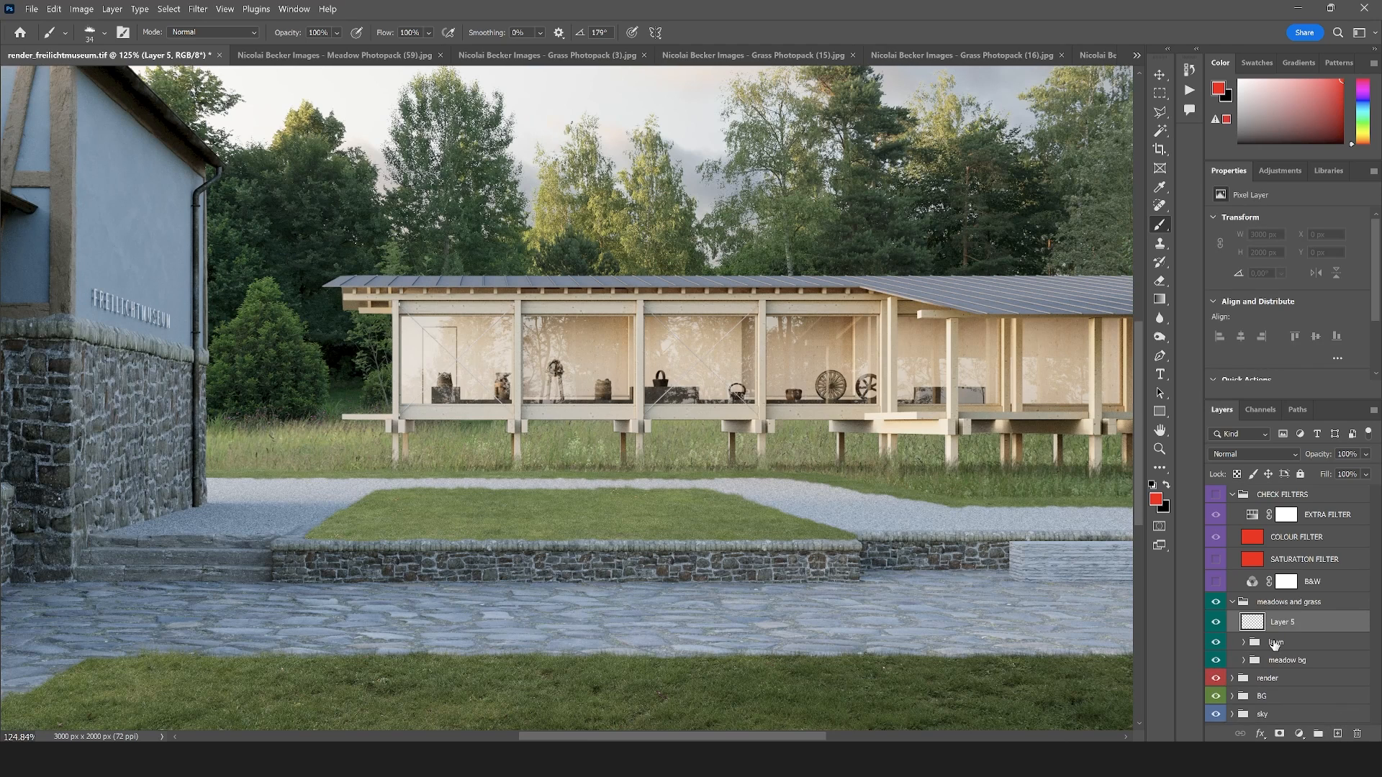
left_click_drag(1274, 627, 1277, 595)
left_click(1271, 614, "alt")
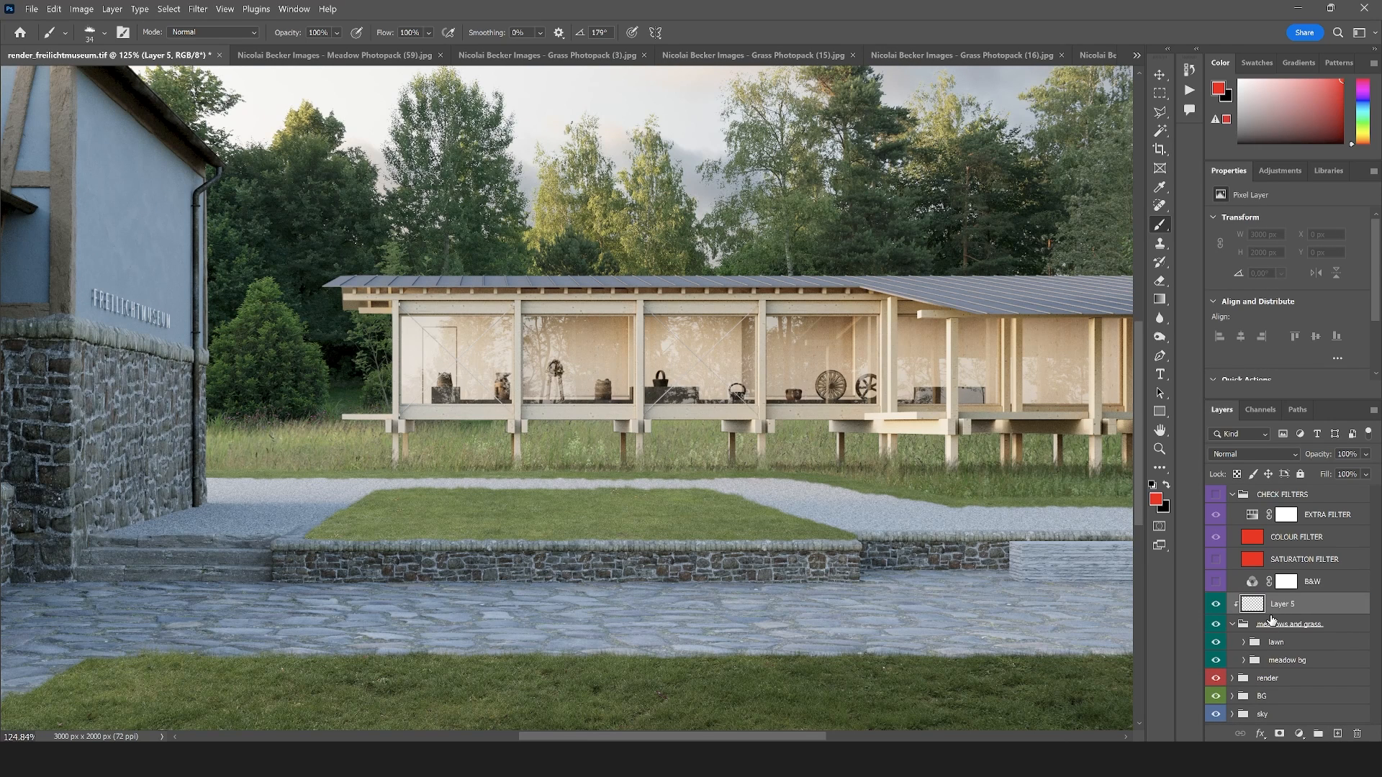
Fill the clipped layer with grey 7f7f7f and set its blend mode to Overlay
left_click(1155, 498)
left_click(458, 269)
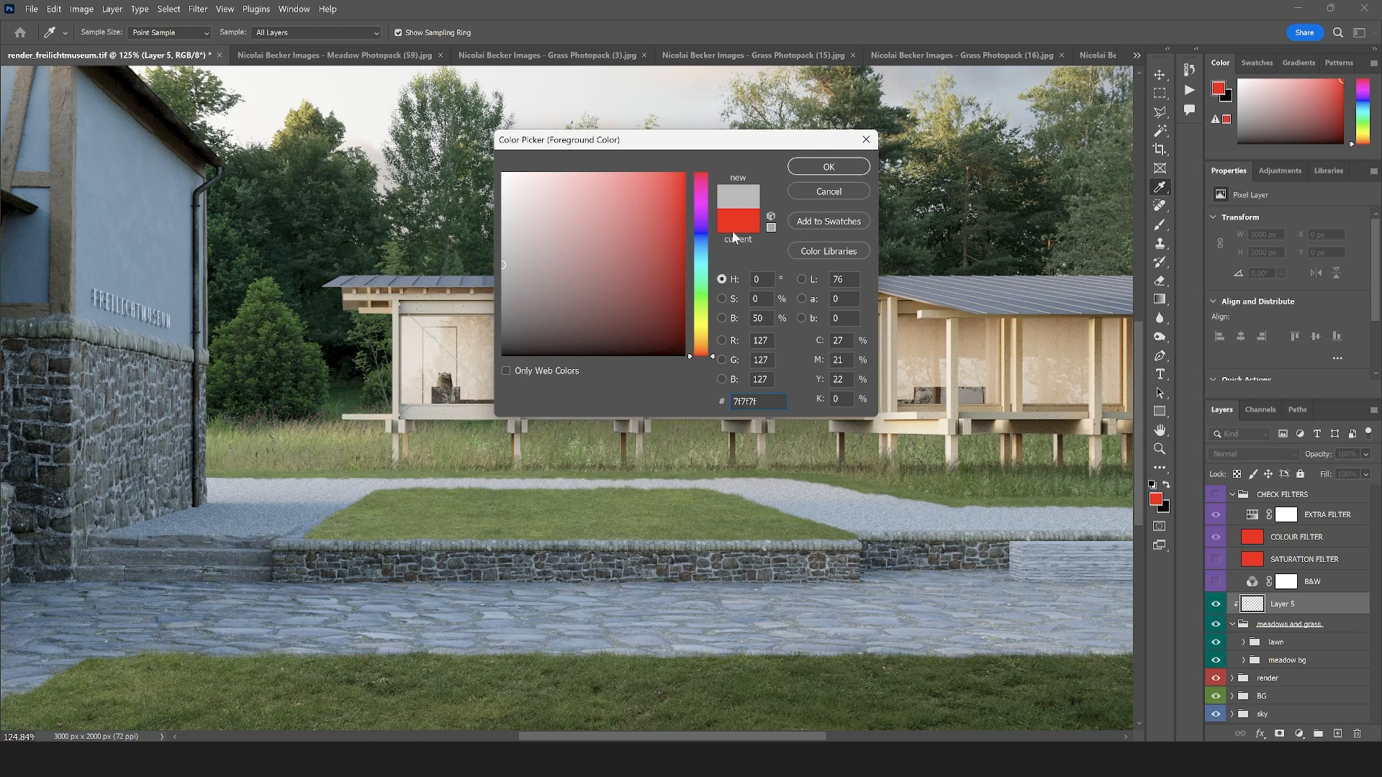
left_click(820, 164)
key("alt+BackSpace")
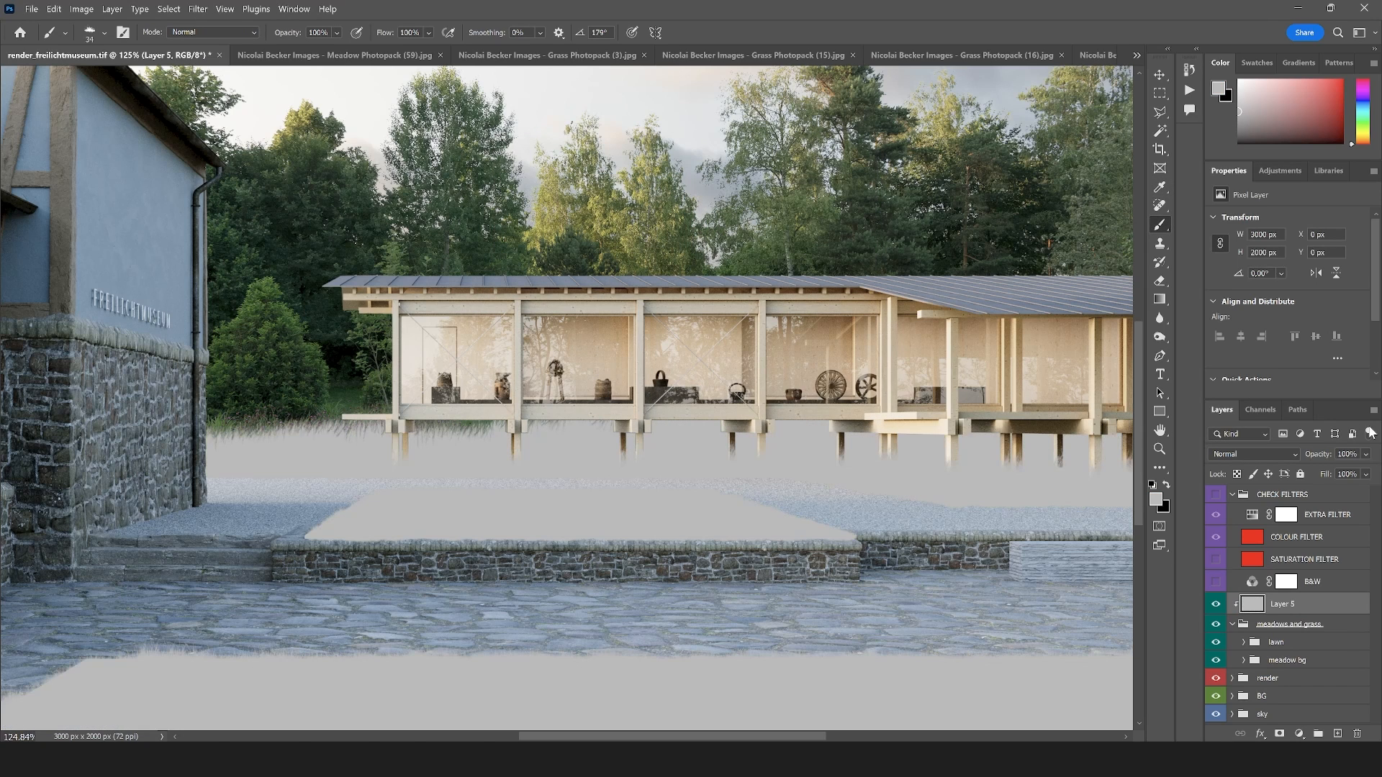
left_click(1239, 456)
left_click(1223, 529)
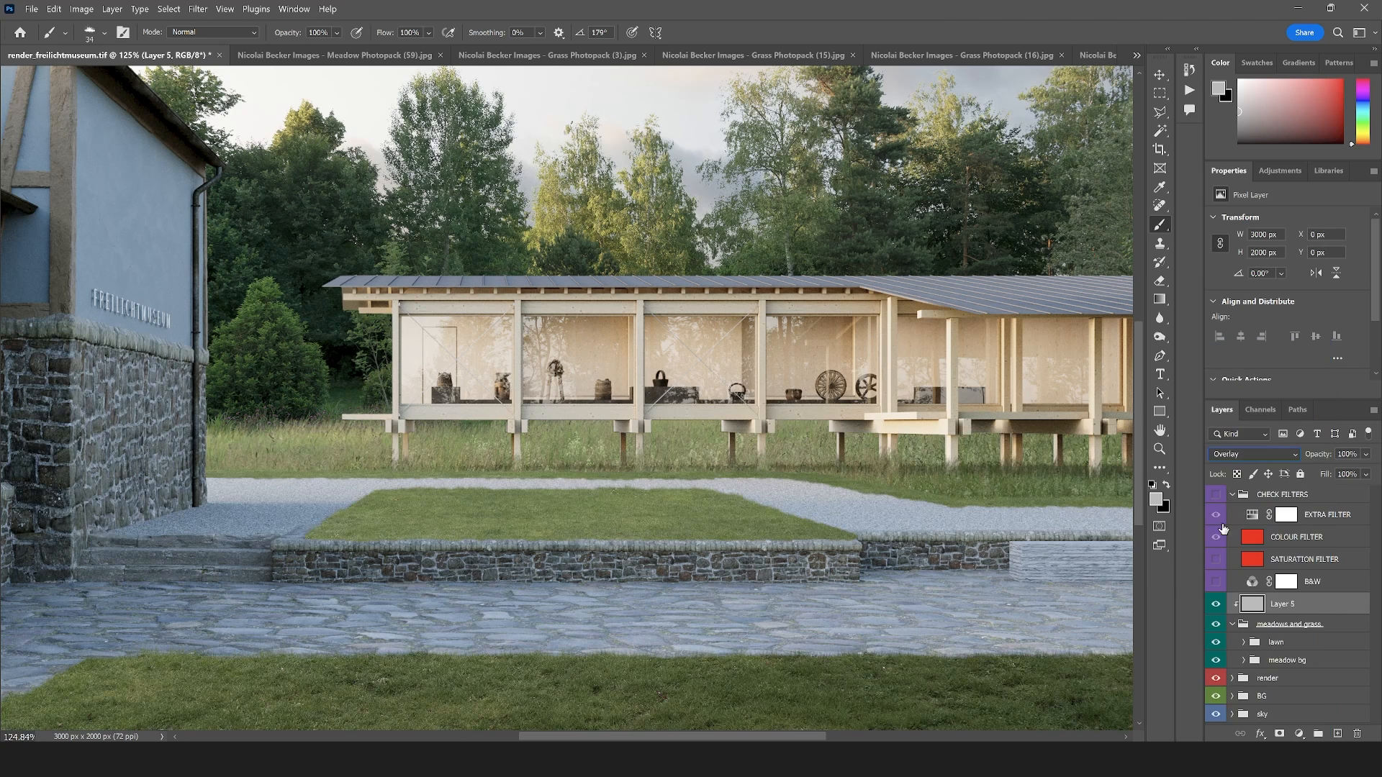
Burn the raised lawn's midtones along its front edge above the stone wall, using a 64 px brush at 36% exposure
left_click(1160, 336)
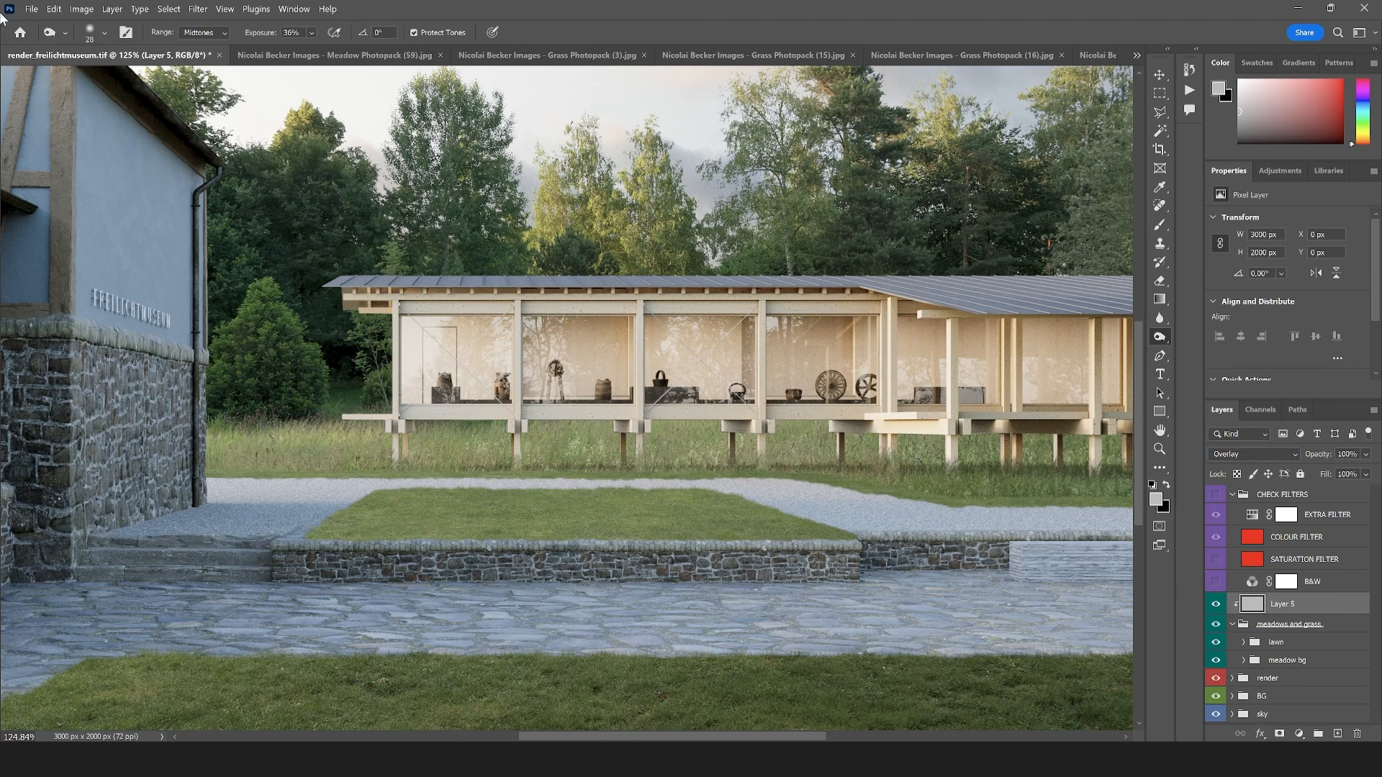
left_click(105, 33)
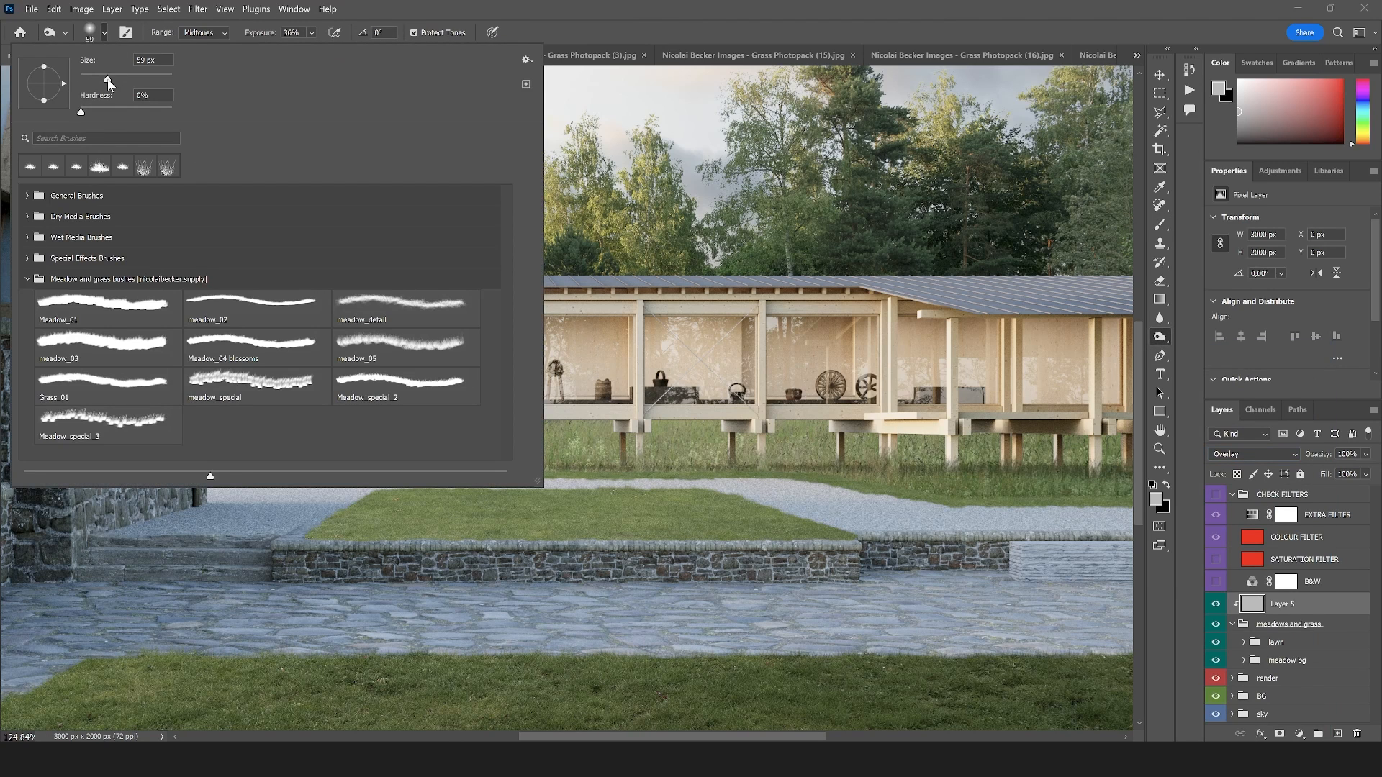
left_click_drag(108, 83, 110, 83)
left_click(779, 41)
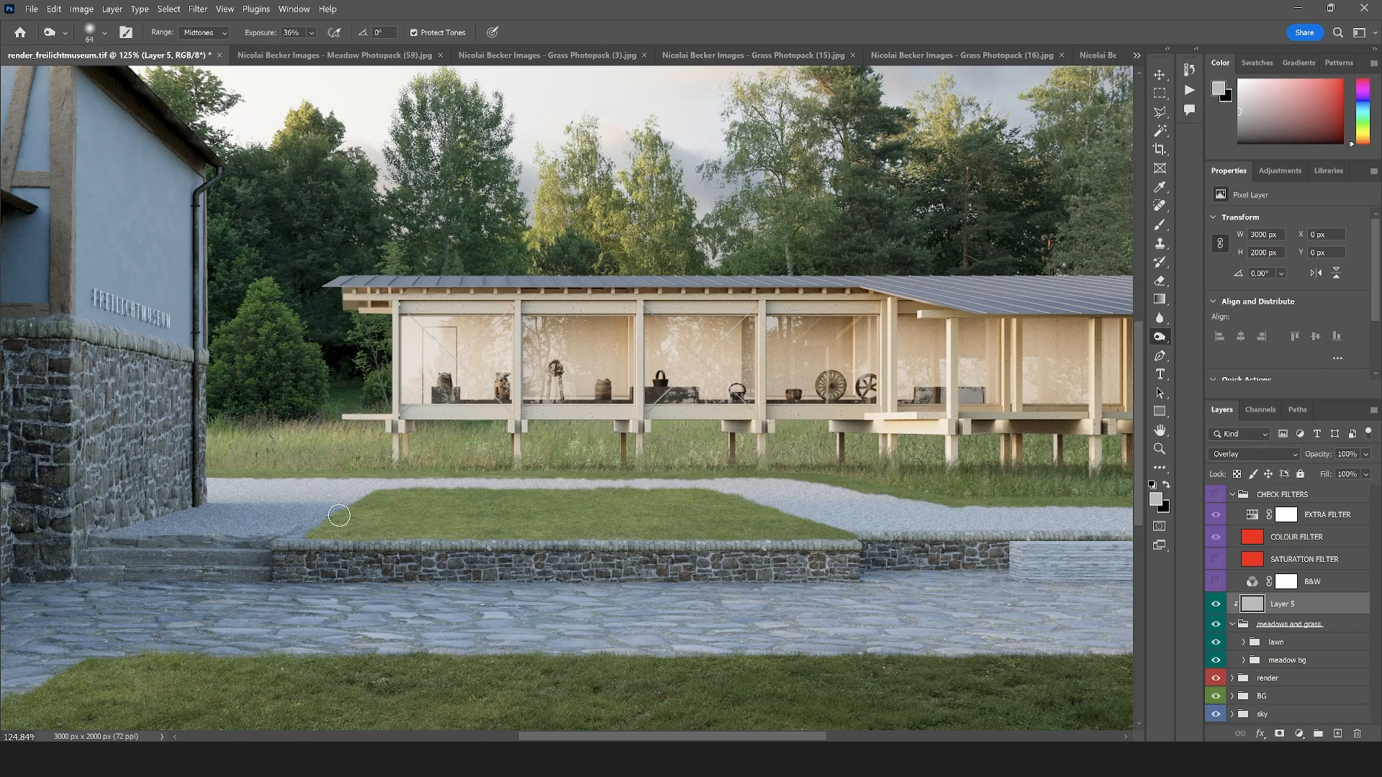
left_click_drag(339, 515, 842, 526)
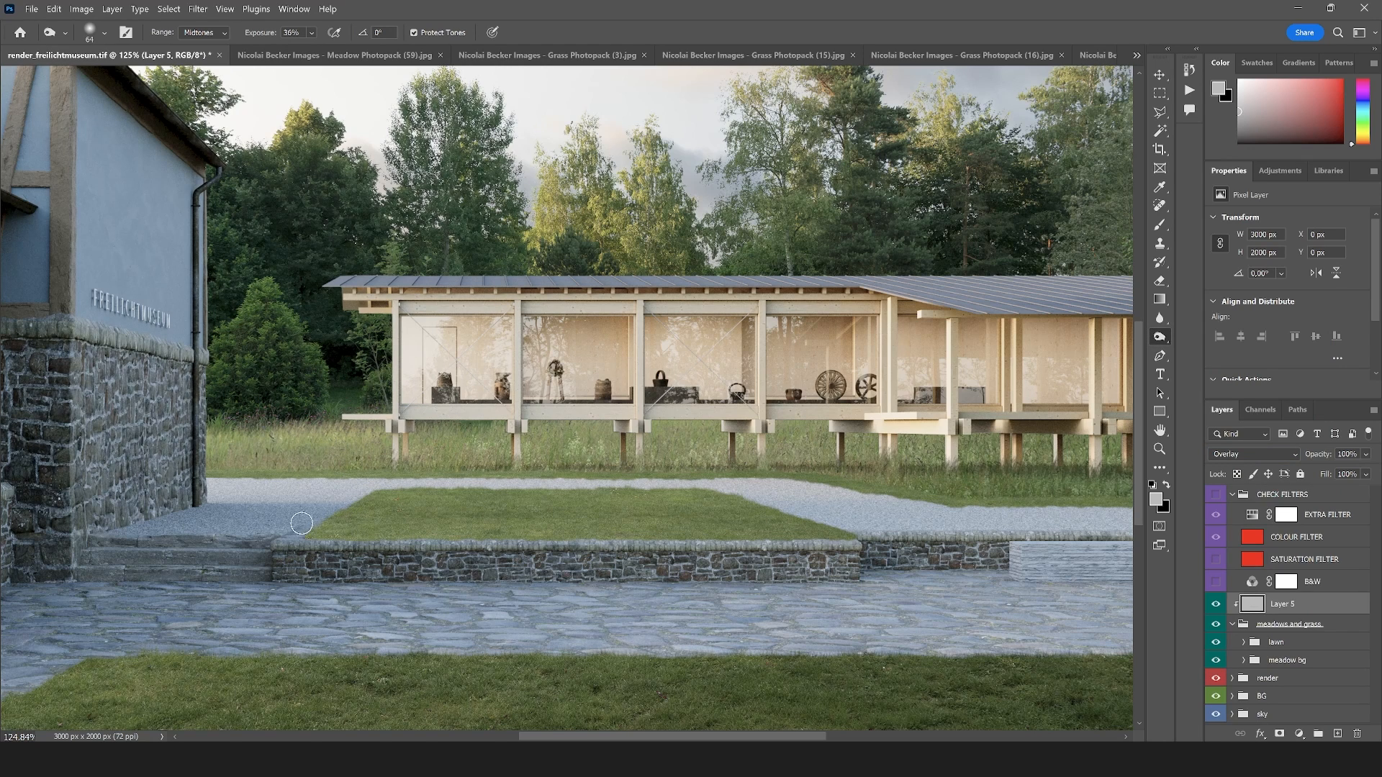
left_click_drag(301, 523, 846, 532)
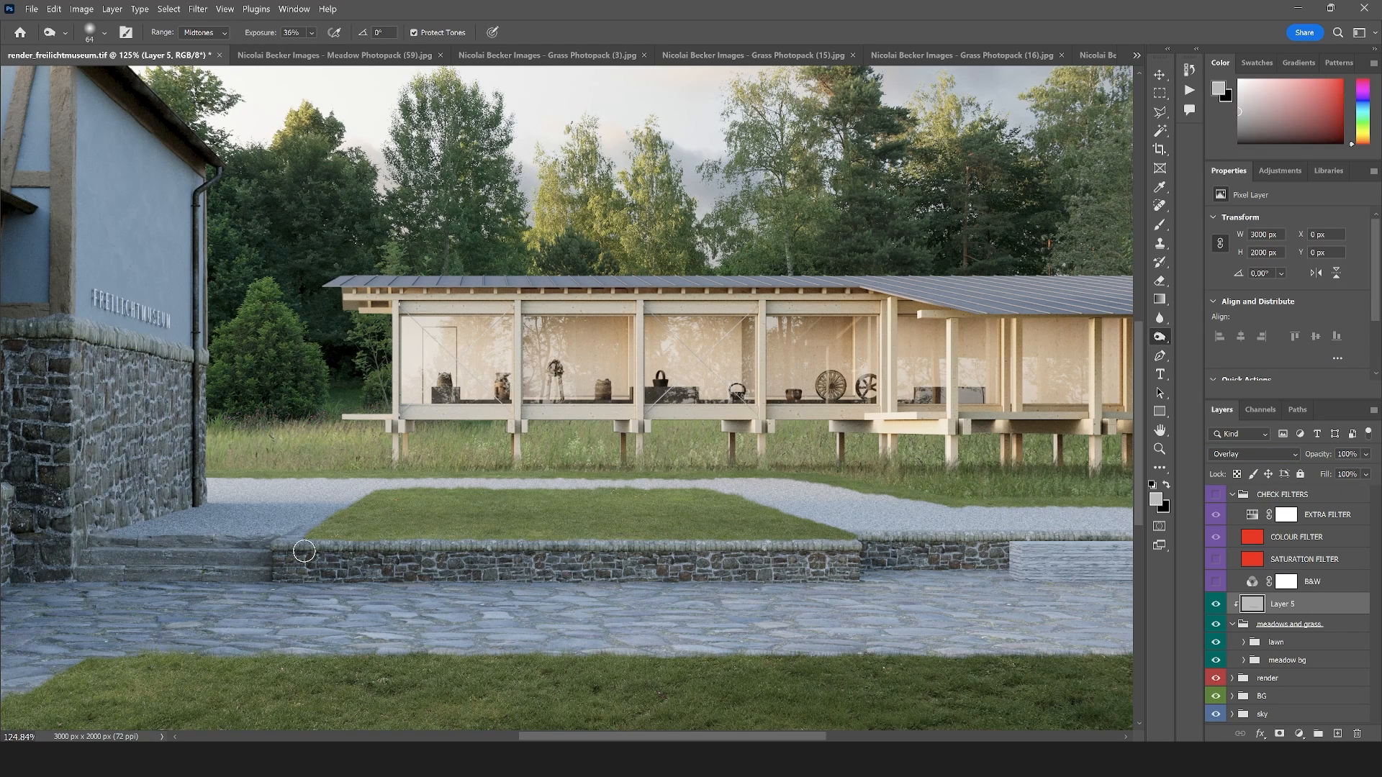
left_click_drag(304, 550, 870, 550)
Dodge the midtones along the far lawn strip's gravel edge behind the raised lawn, using a 50 px brush at 50% exposure
left_click(105, 33)
left_click(104, 33)
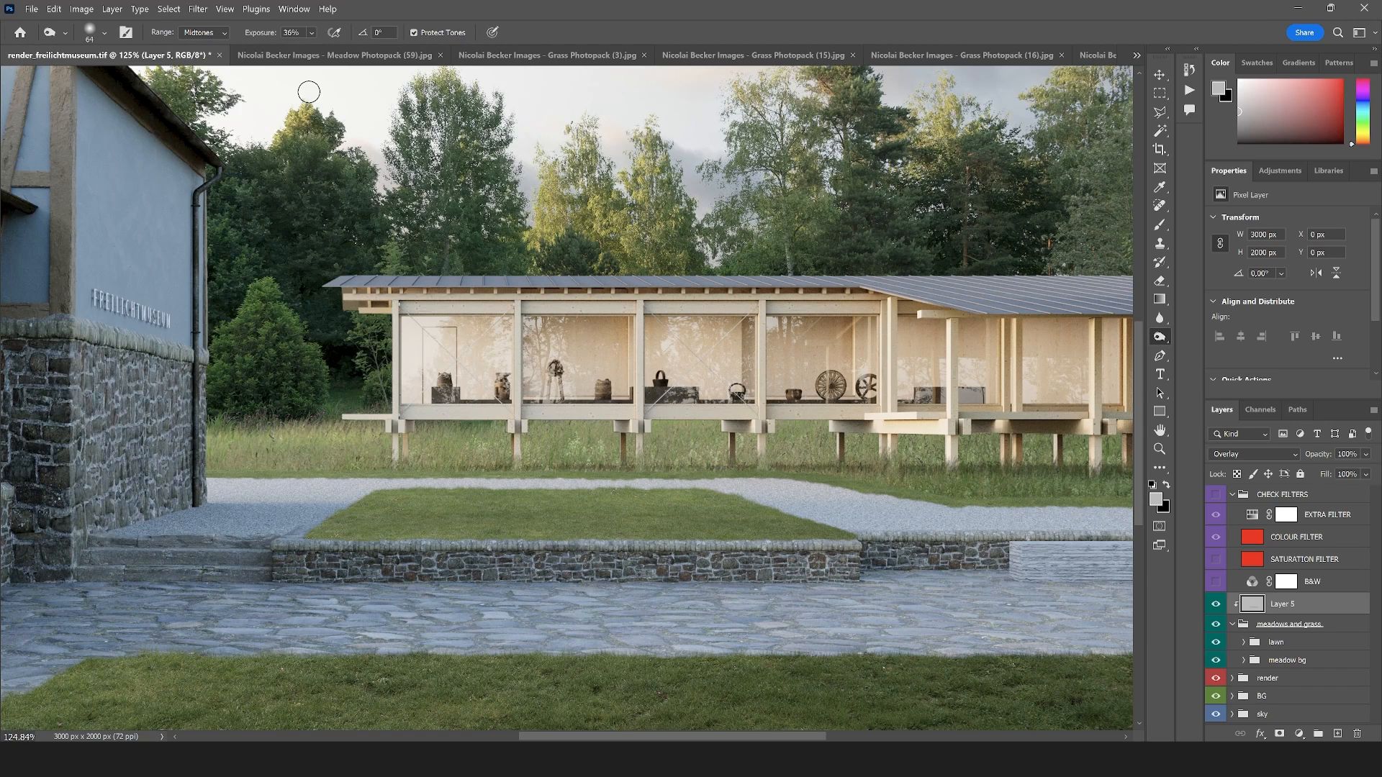
right_click(1162, 344)
left_click(1223, 350)
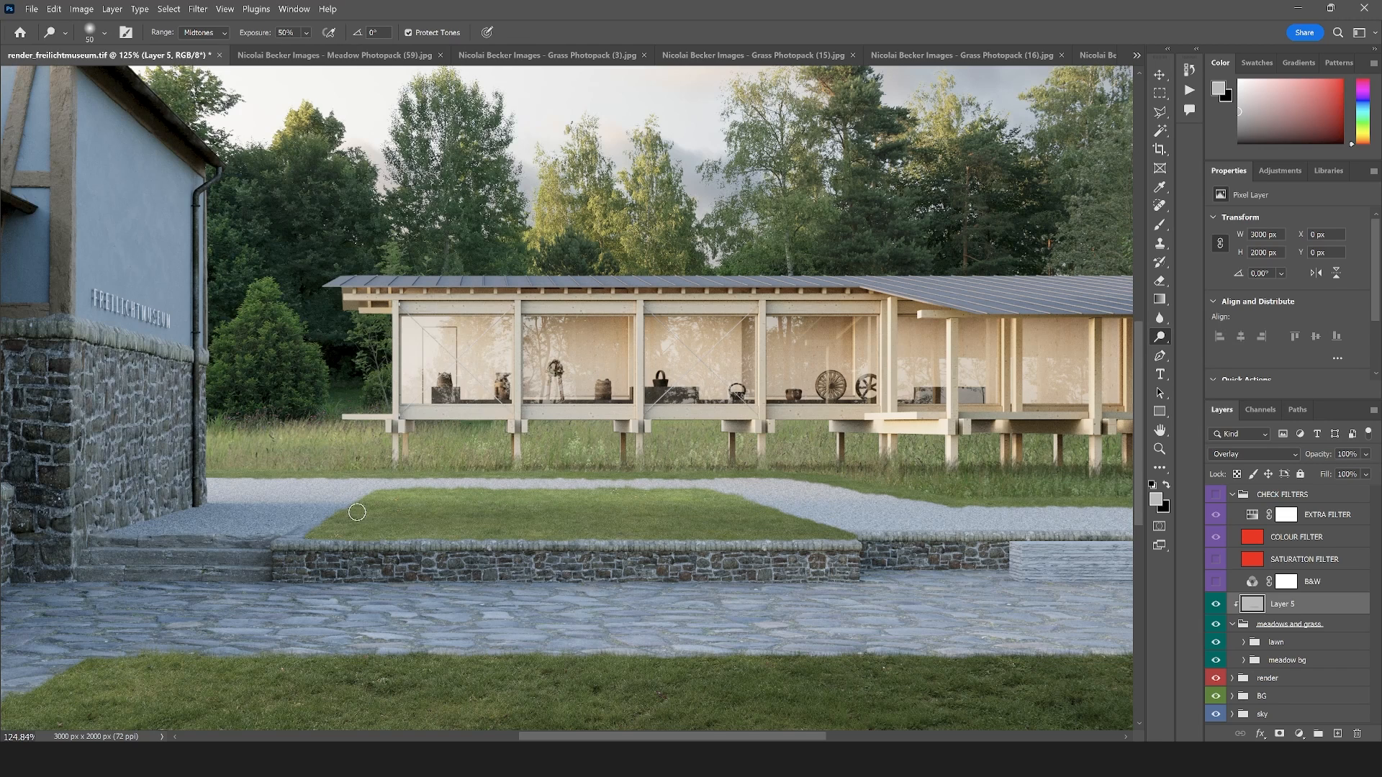
left_click_drag(205, 473, 609, 482)
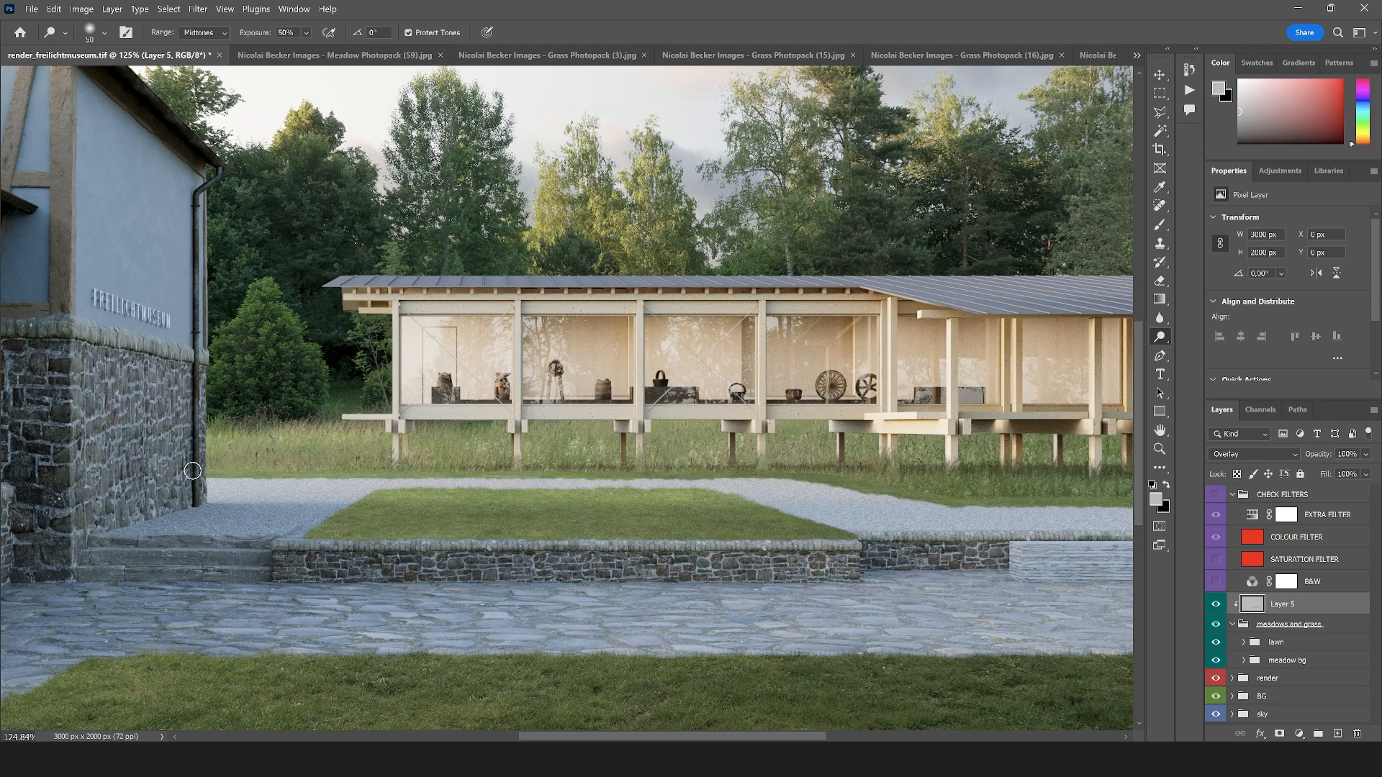
mouse_move(192, 471)
left_mouse_down()
mouse_move(316, 456)
mouse_move(379, 475)
mouse_move(263, 470)
mouse_move(933, 483)
left_mouse_up()
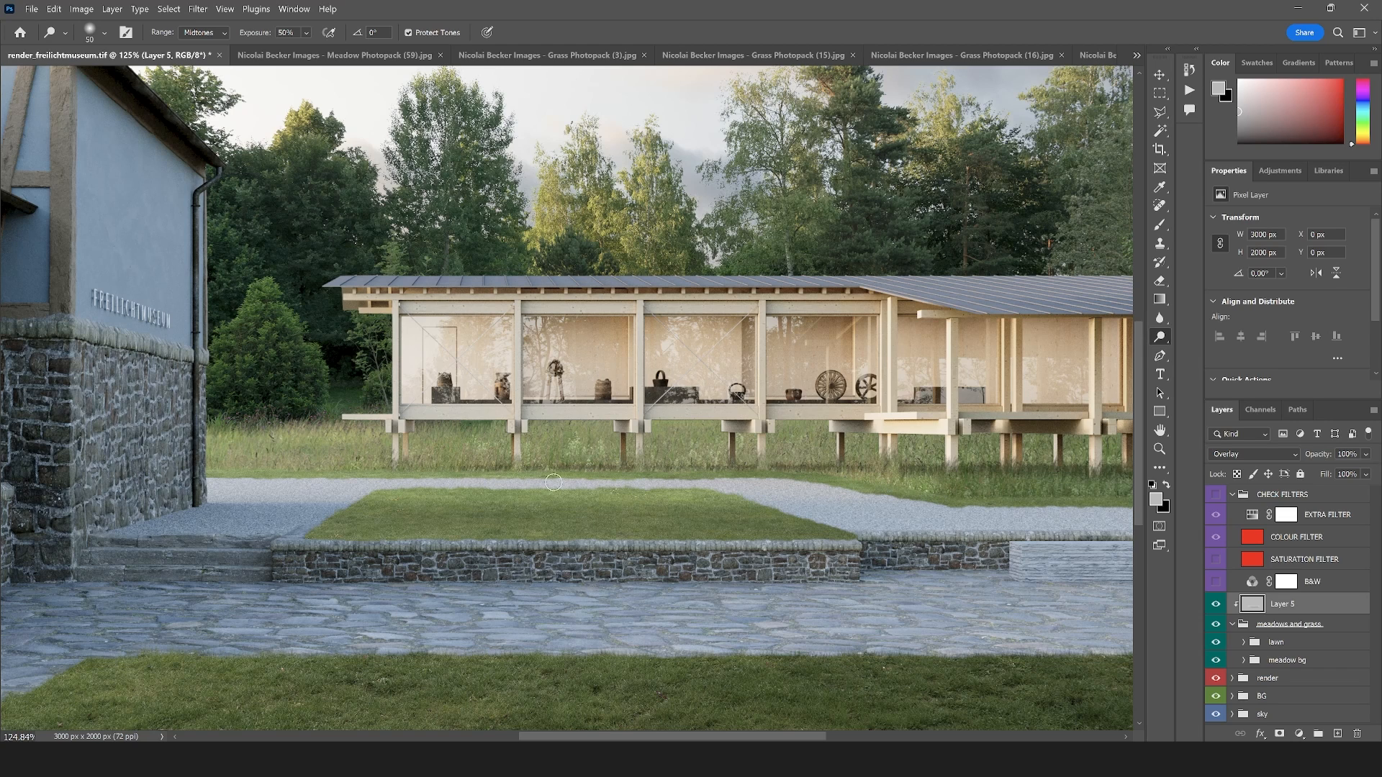
left_click_drag(553, 482, 878, 478)
left_click_drag(458, 473, 496, 473)
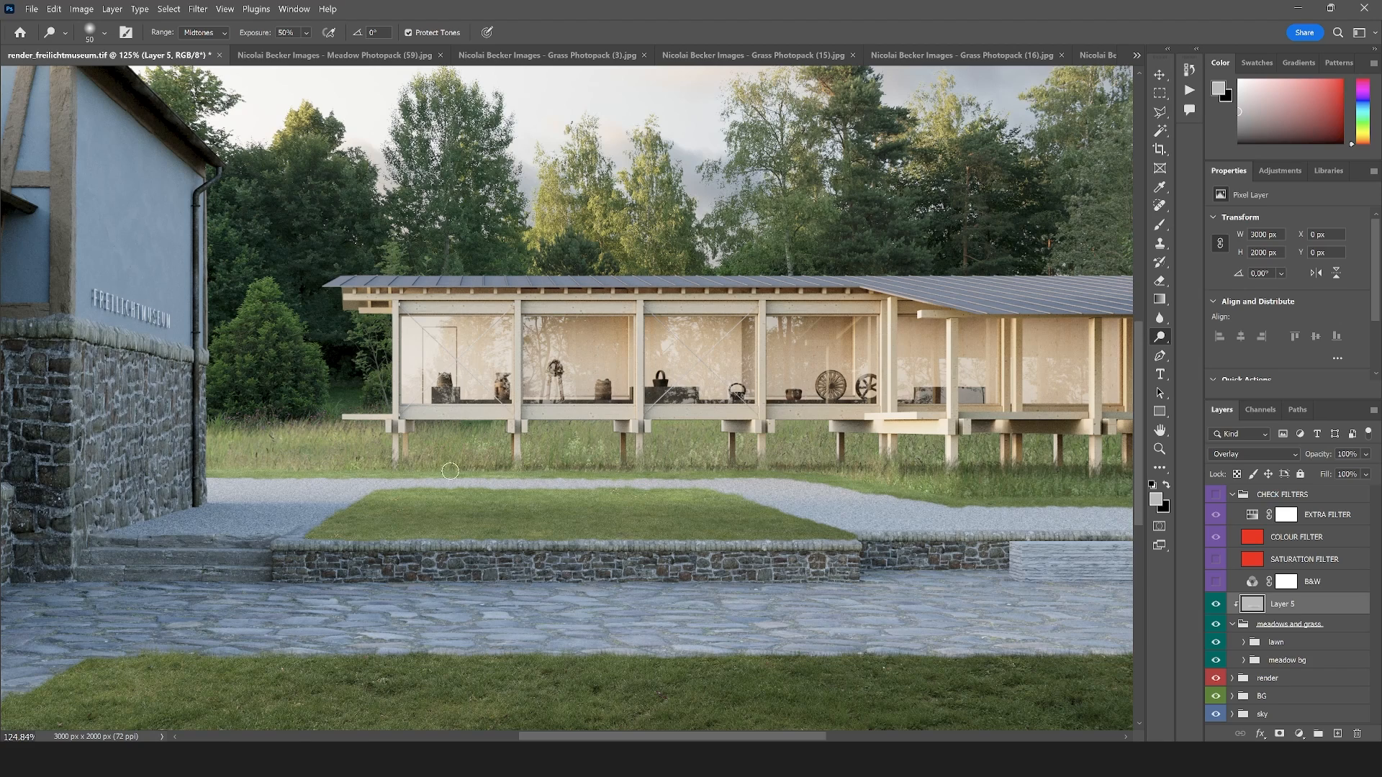
scroll(373, 482, "down", 12)
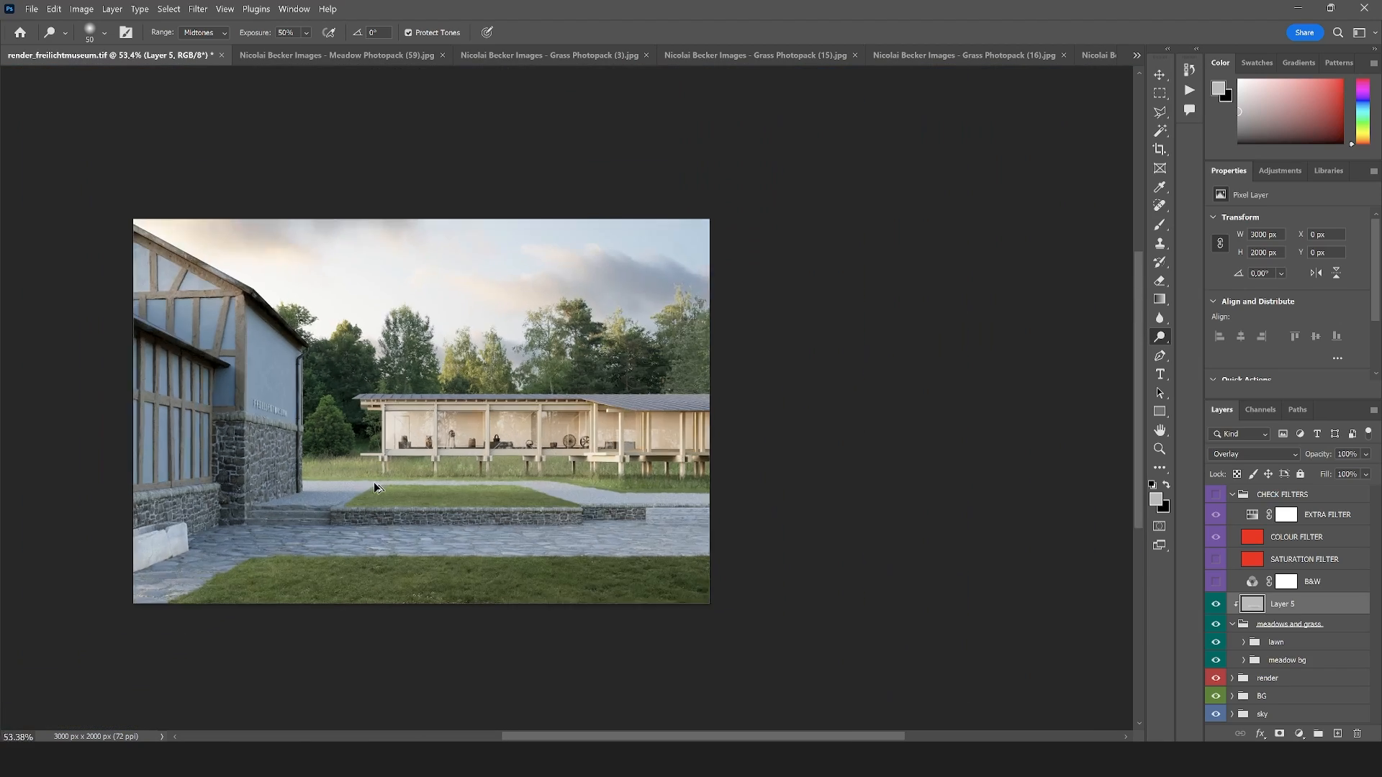
scroll(415, 497, "up", 6)
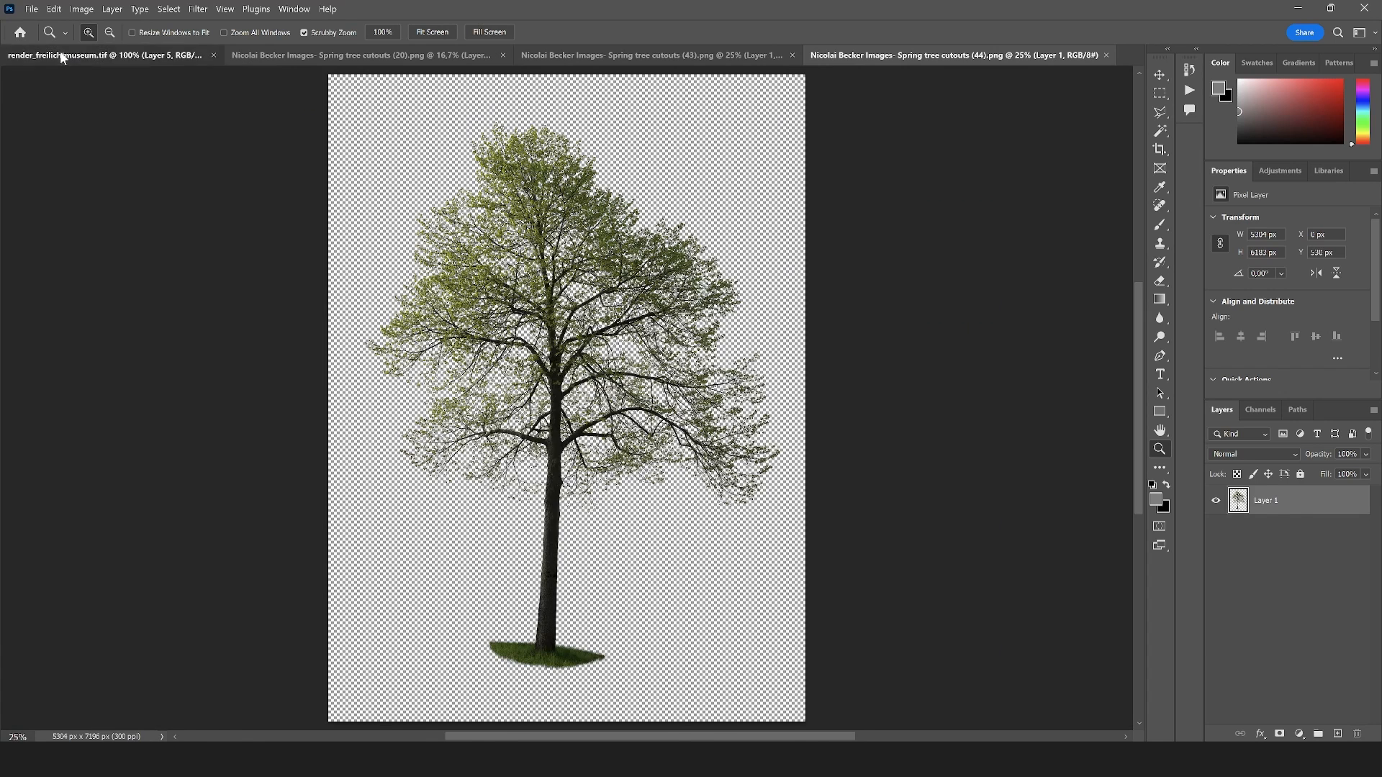
Convert the tree in Spring tree cutouts (43).png to a smart object and bring it into render_freilichtmuseum.tif
left_click(62, 56)
left_click(334, 52)
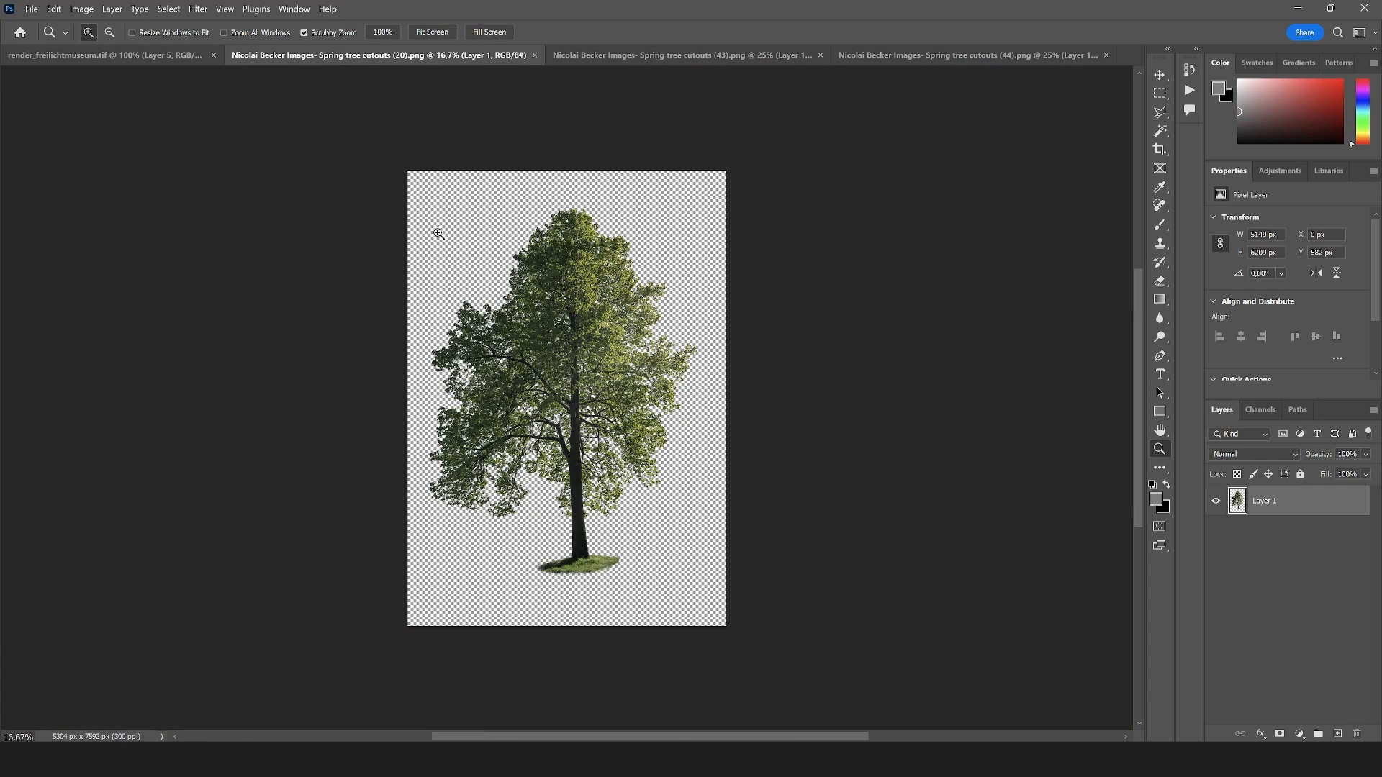
left_click(667, 59)
right_click(1278, 500)
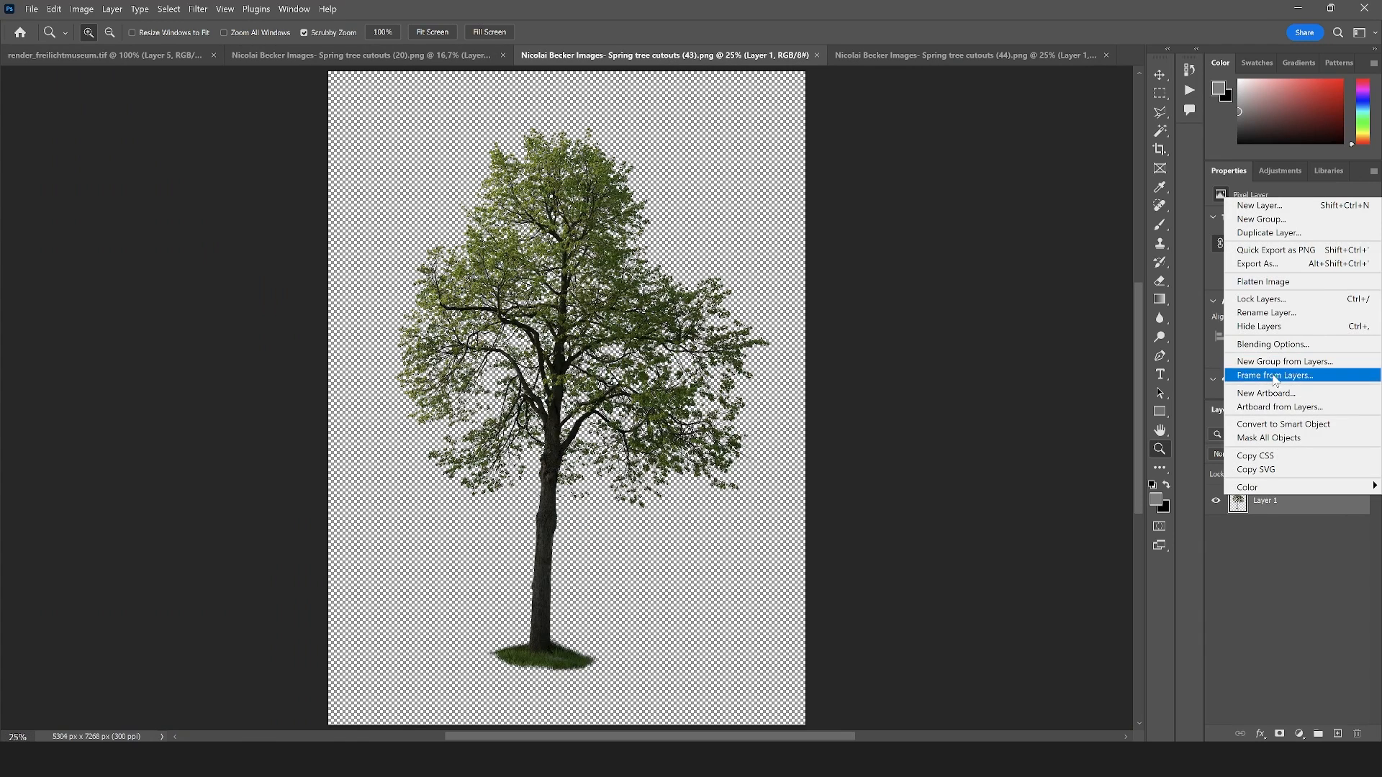
left_click(1281, 424)
key("v")
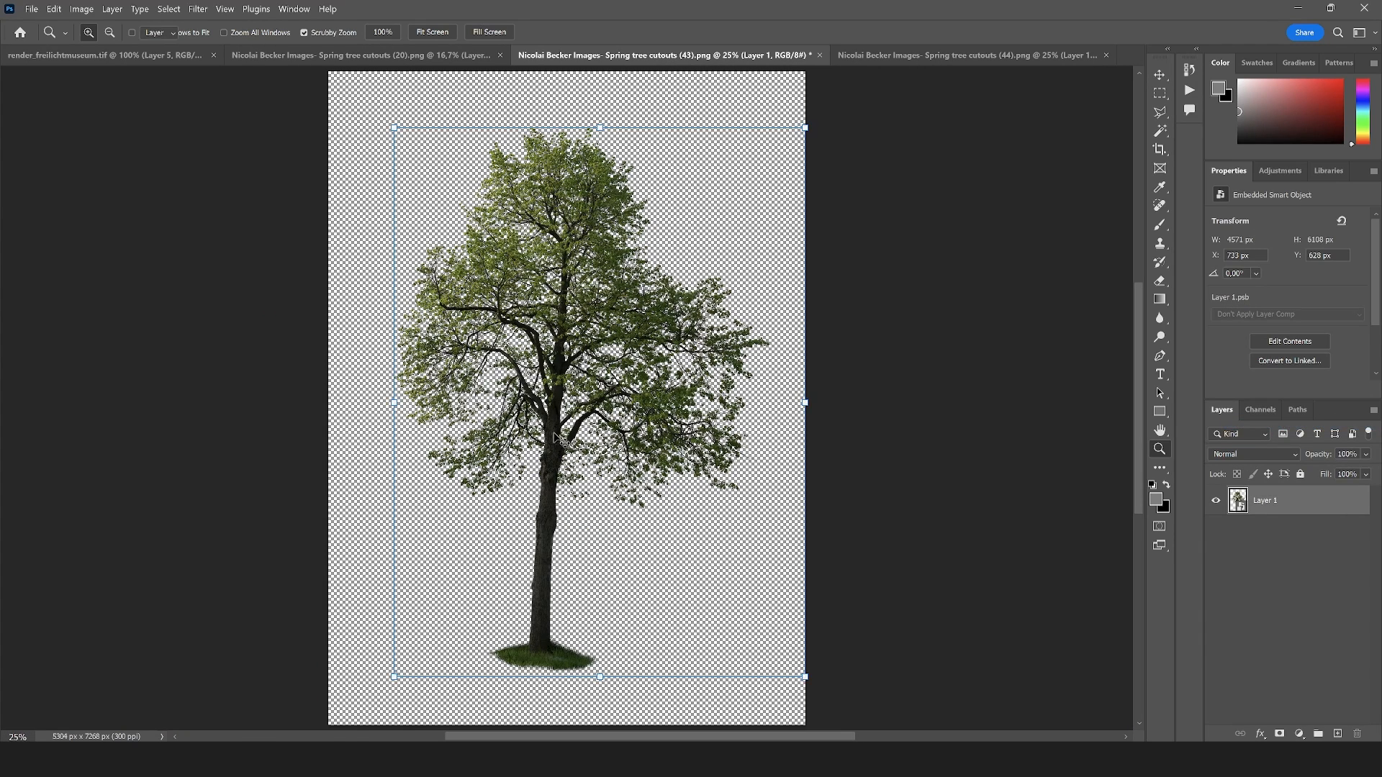
left_click_drag(585, 450, 455, 315)
Scale the tree down to about 461 × 671 px and place it between the stone building and the pavilion, on the meadow
scroll(637, 425, "down", 5)
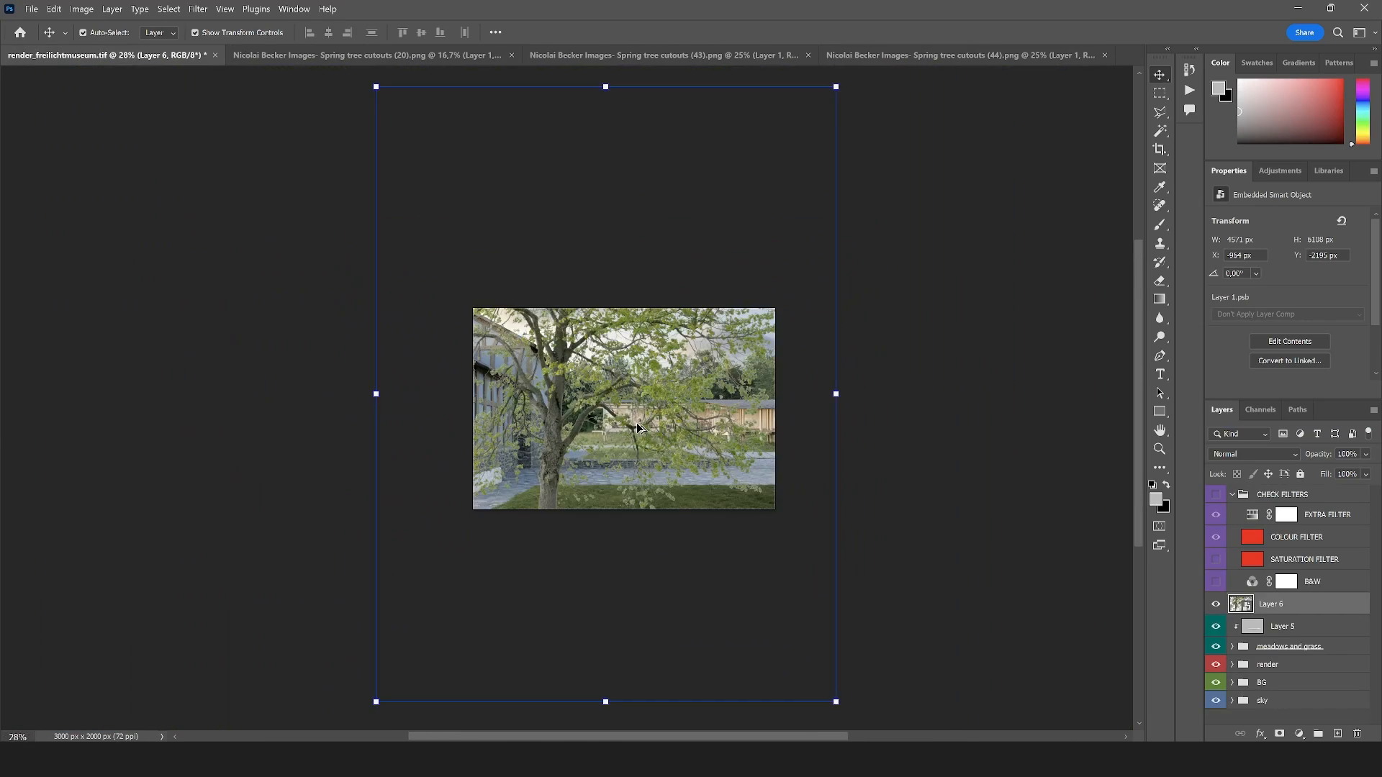
left_click_drag(595, 315, 485, 477)
left_click_drag(491, 554, 625, 386)
scroll(614, 394, "up", 1)
scroll(614, 398, "up", 10)
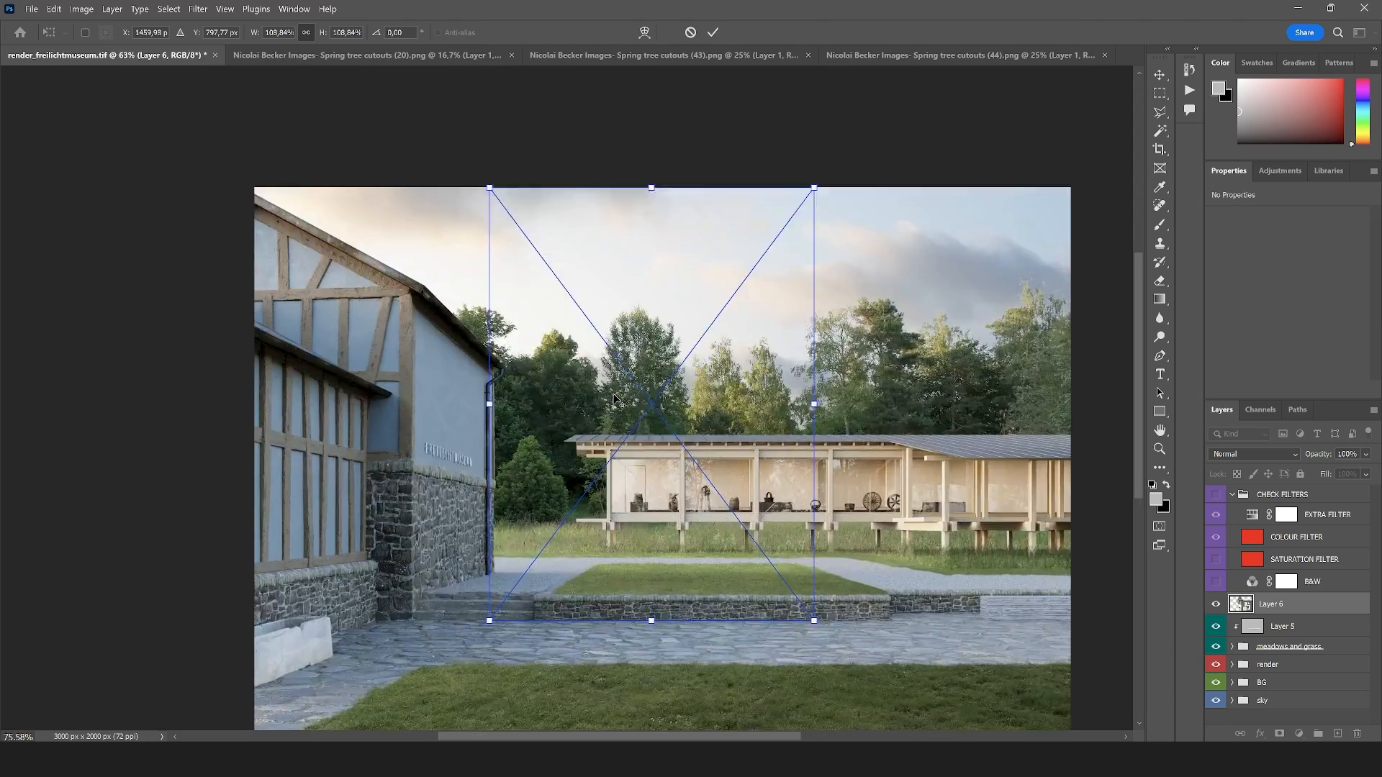
left_click_drag(856, 144, 582, 407)
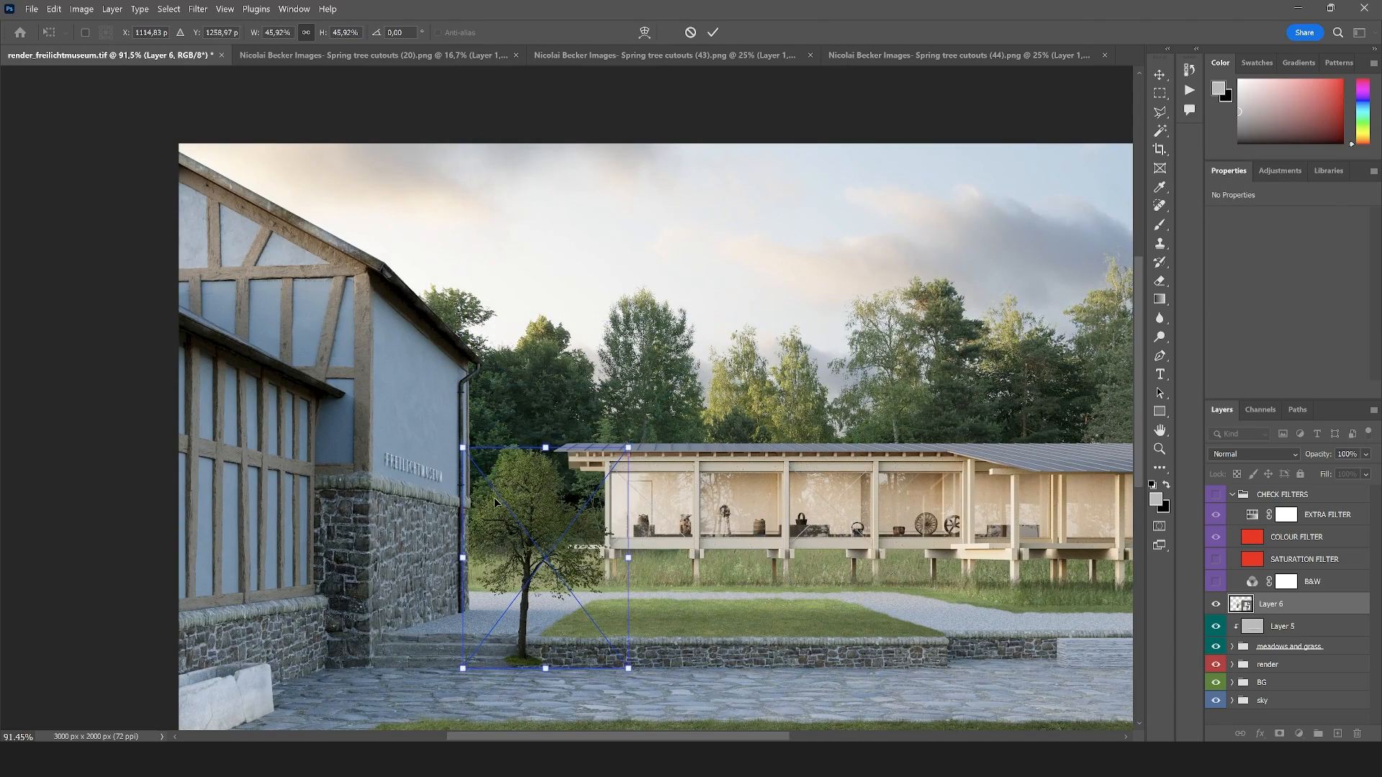
left_click_drag(494, 496, 505, 410)
key("Return")
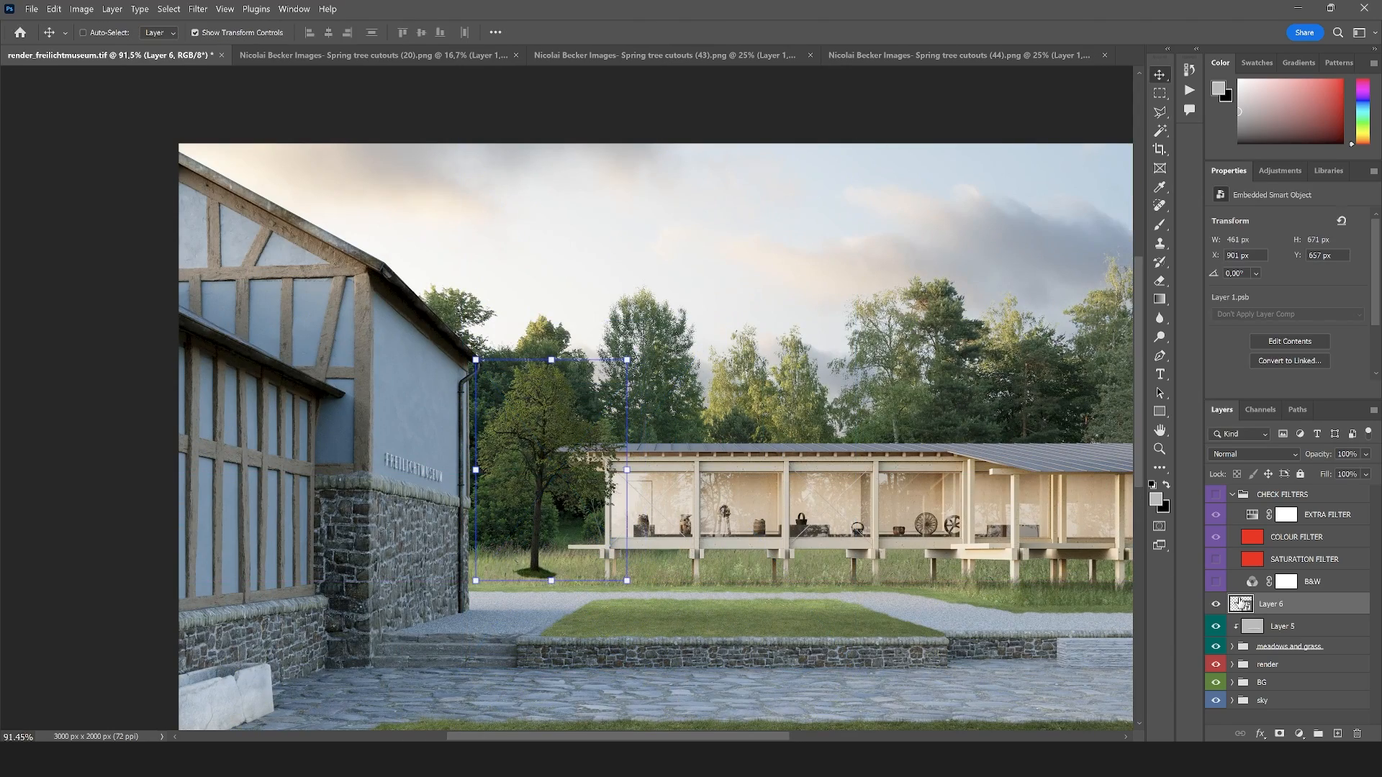
Move the tree layer below the render group and shift the tree slightly closer to the stone building's corner
left_click_drag(1278, 619, 1274, 673)
scroll(612, 491, "up", 3)
scroll(532, 482, "down", 4)
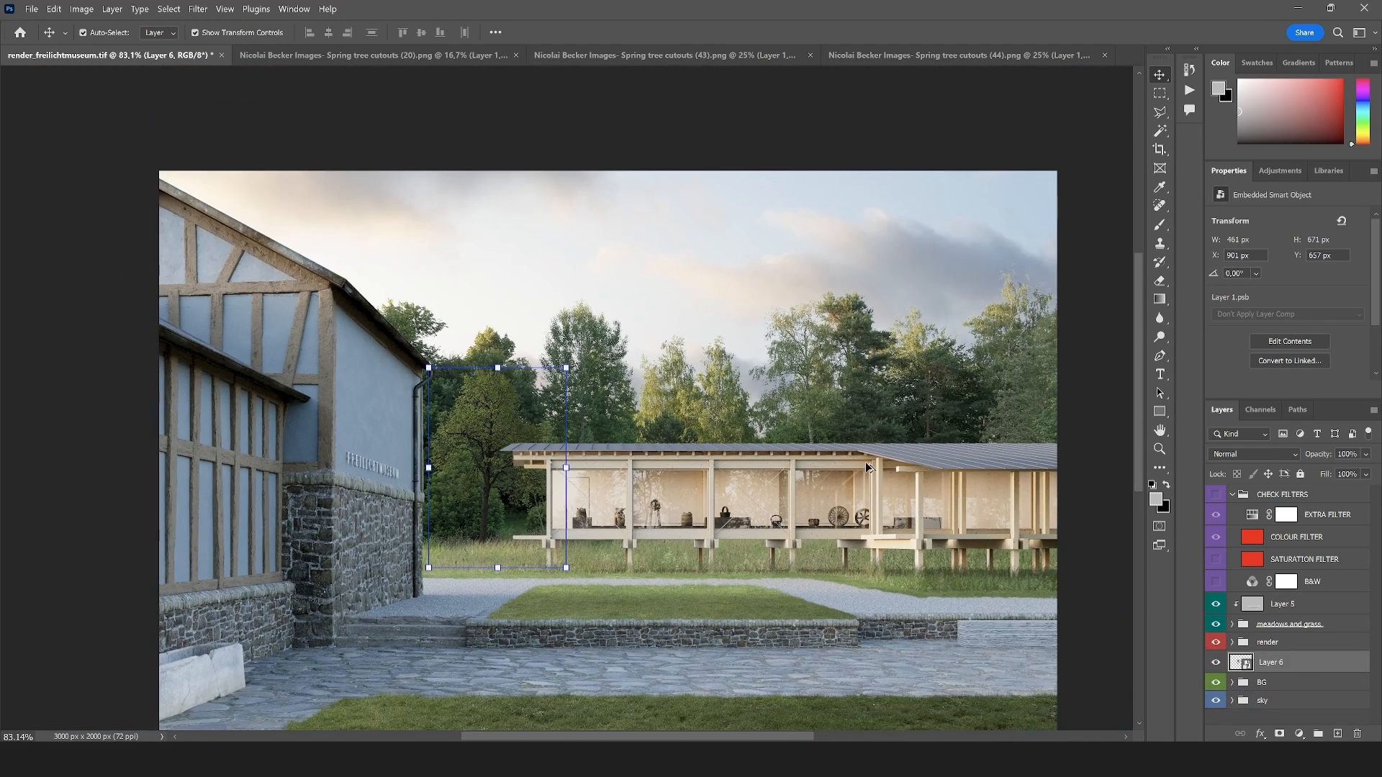
scroll(879, 465, "up", 1)
left_click_drag(465, 438, 461, 434)
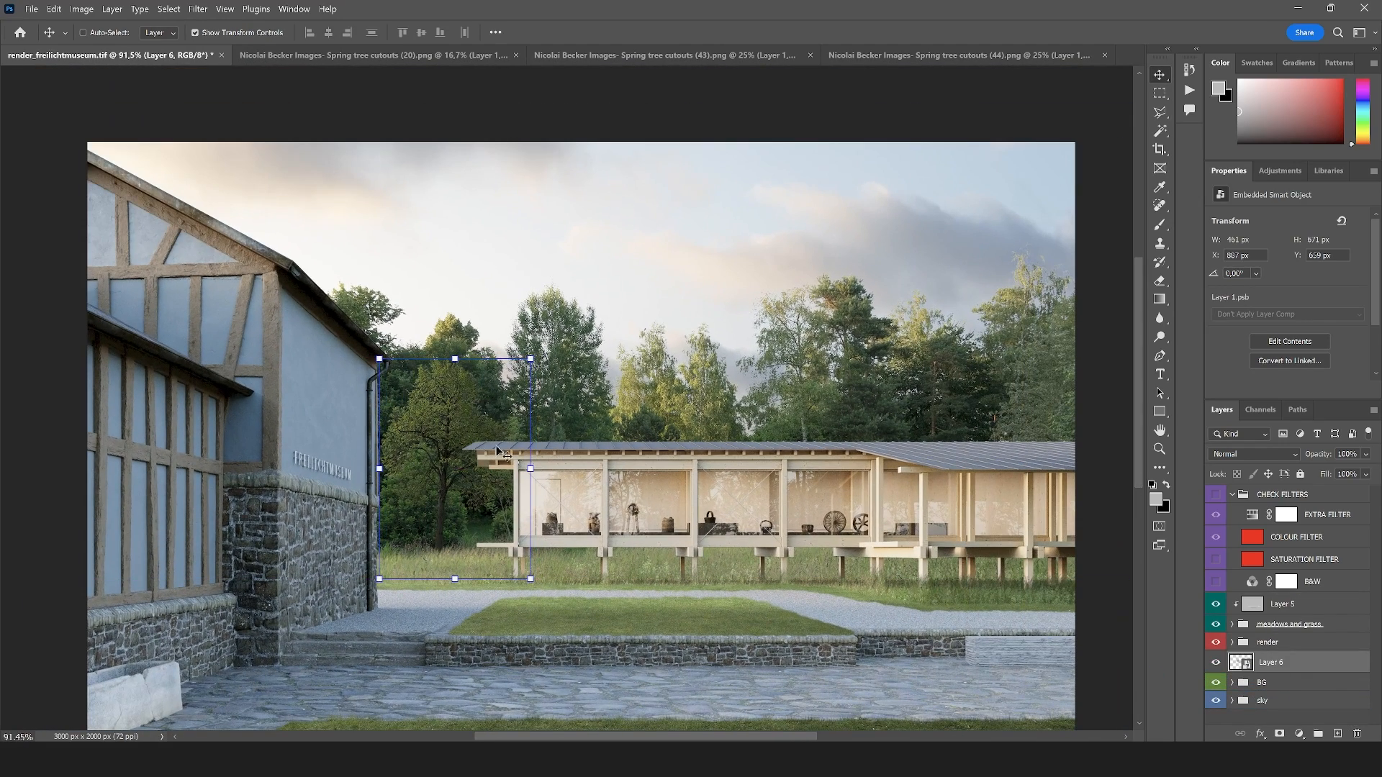
left_click(1165, 113)
scroll(681, 421, "down", 2)
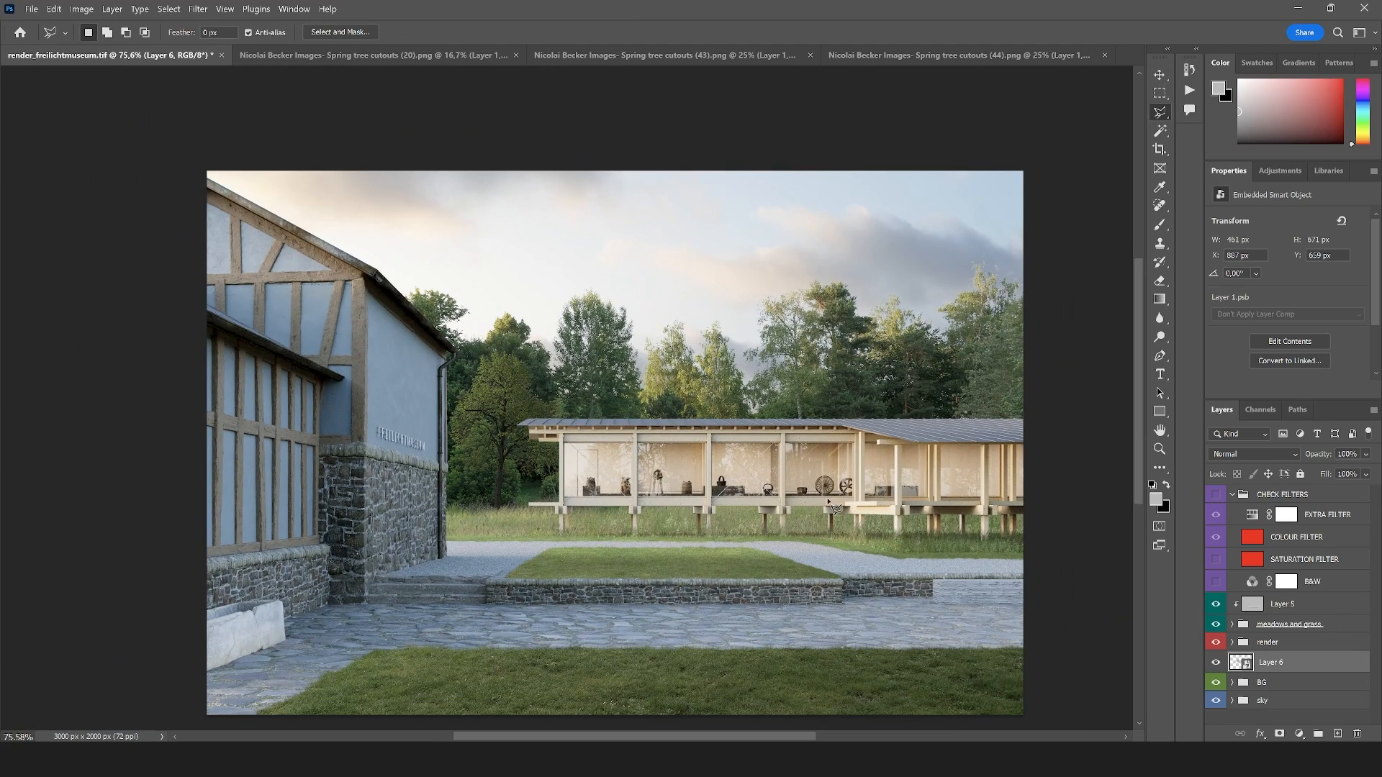
scroll(801, 501, "up", 1)
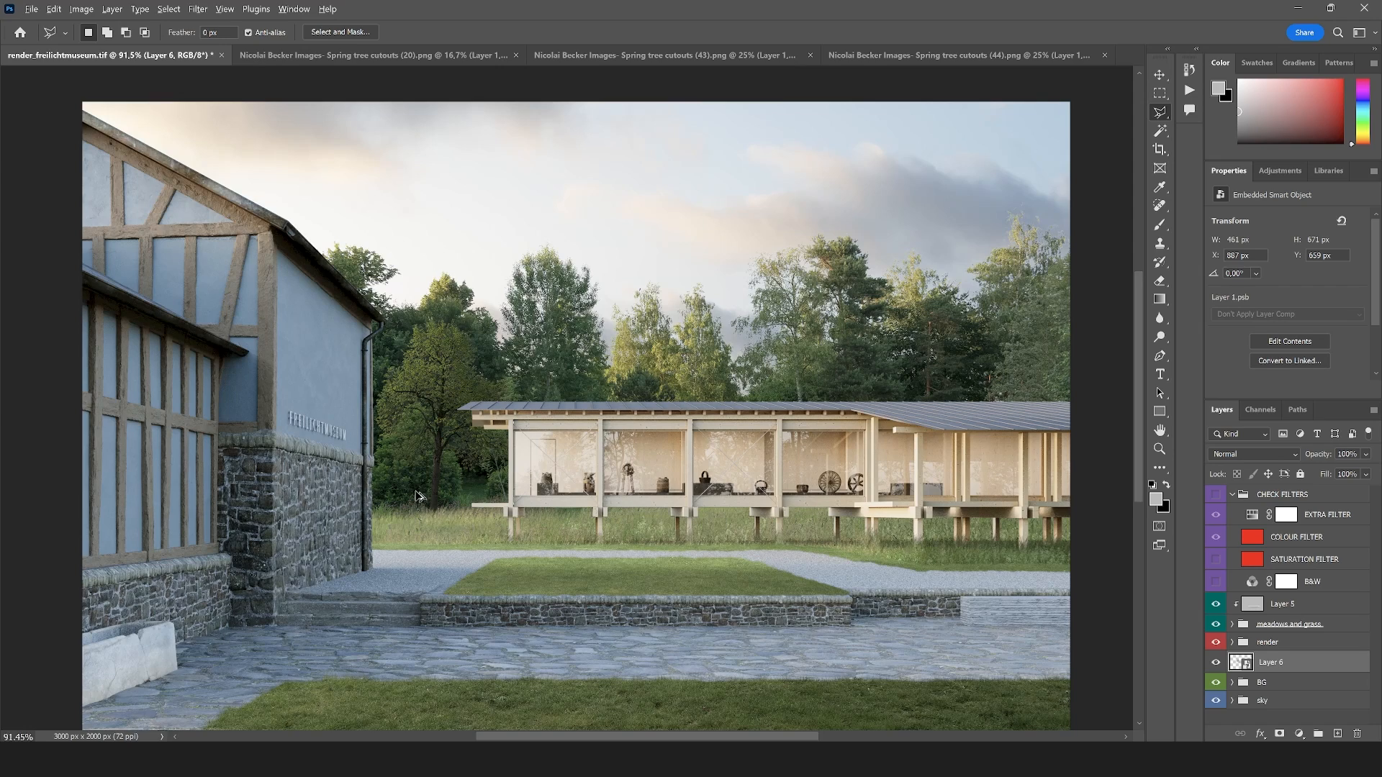
scroll(417, 496, "up", 1)
scroll(516, 486, "down", 1)
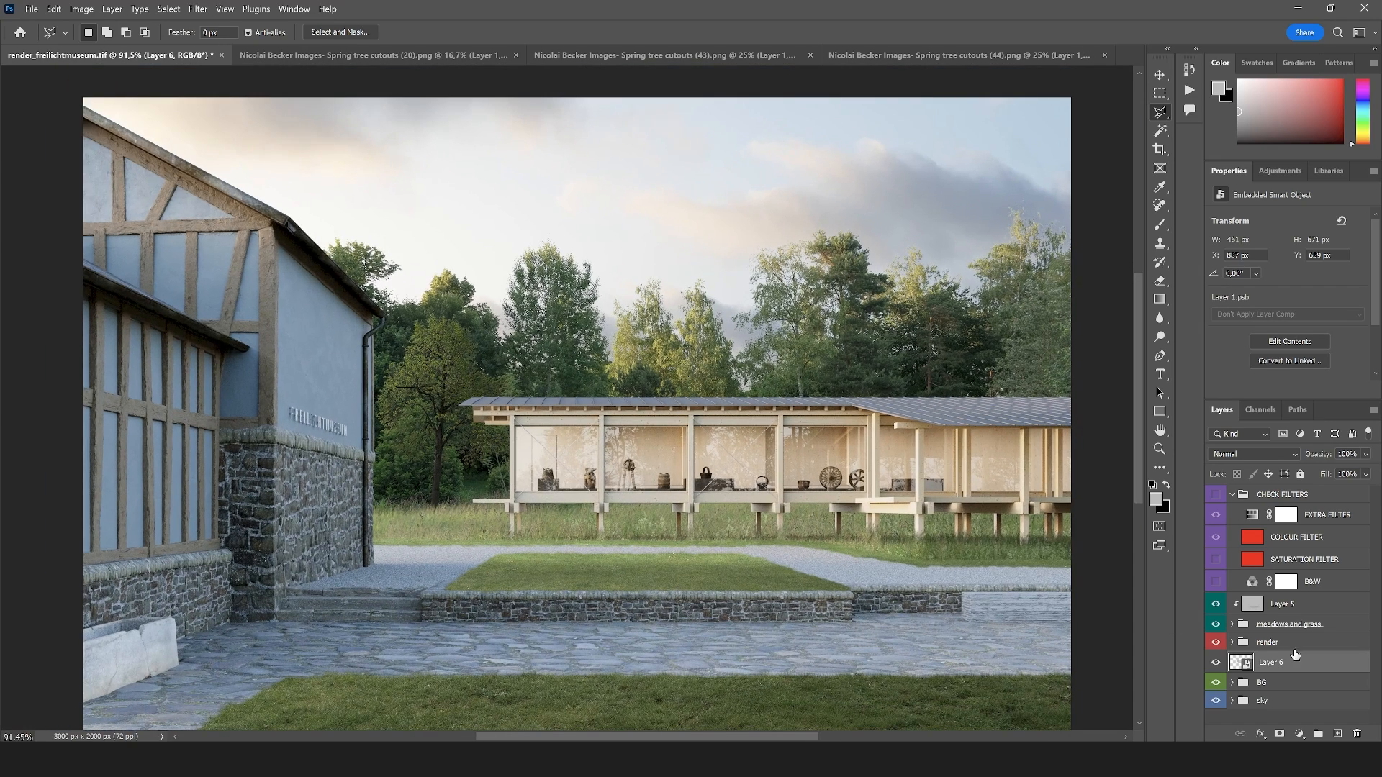
Add a Curves adjustment clipped to the tree layer and raise the curve's midtones to brighten the tree
left_click(1299, 733)
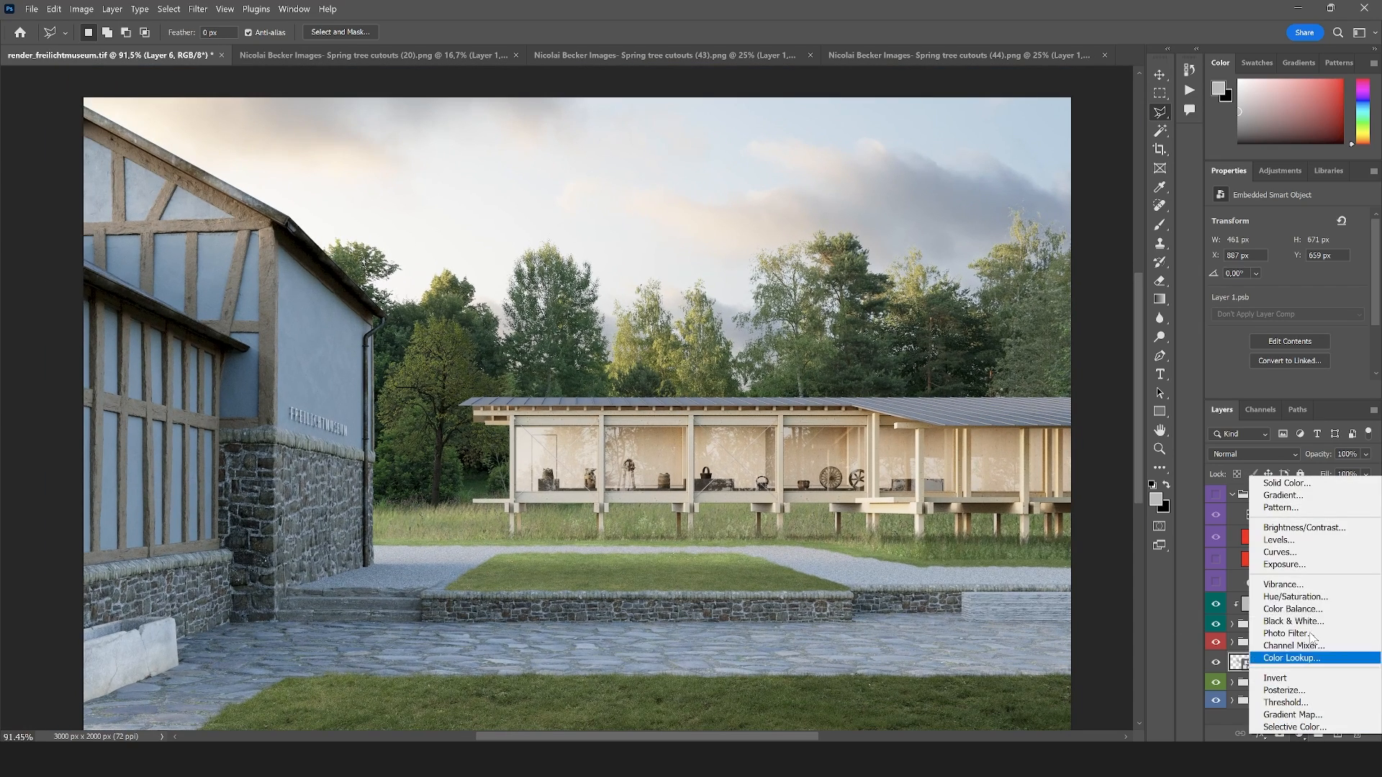
left_click(1303, 555)
left_click(1279, 673, "alt")
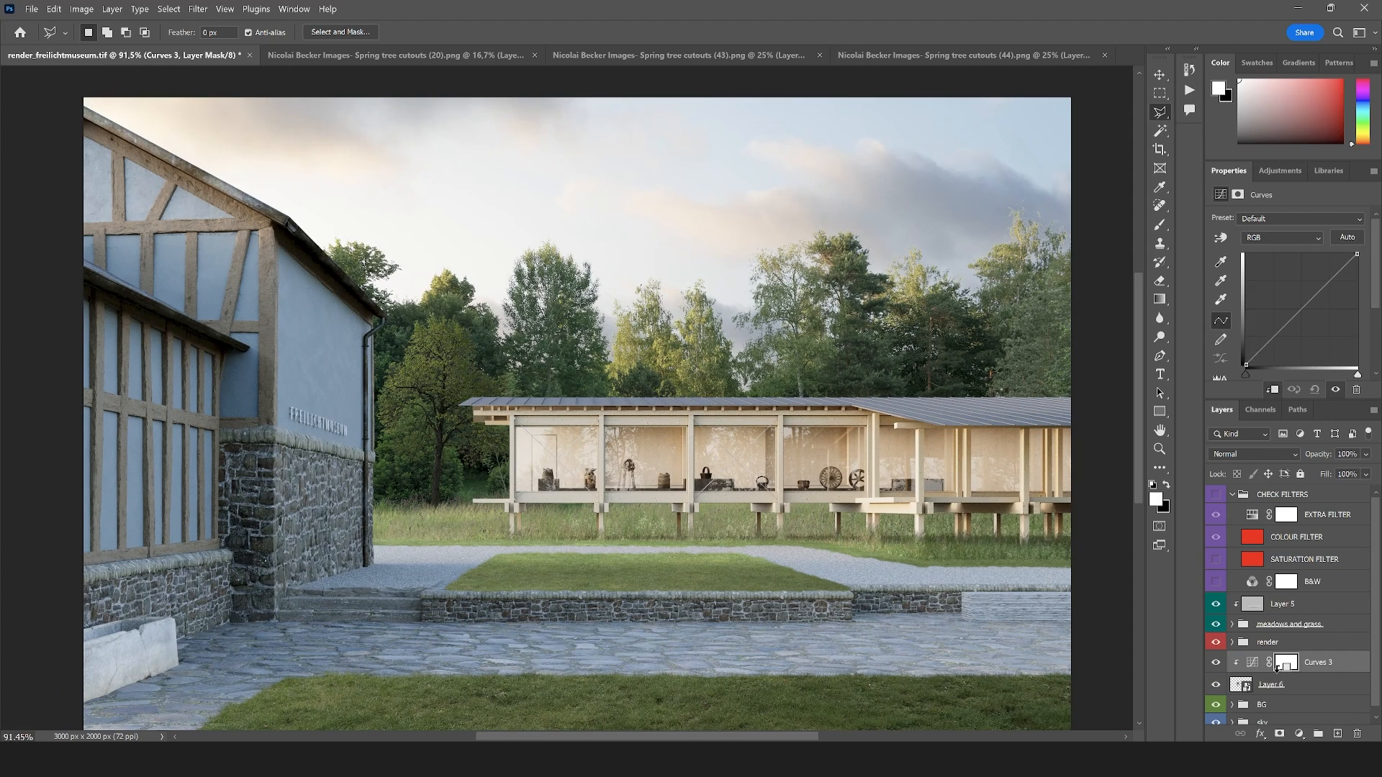
left_click_drag(1303, 302, 1289, 283)
scroll(409, 382, "down", 3)
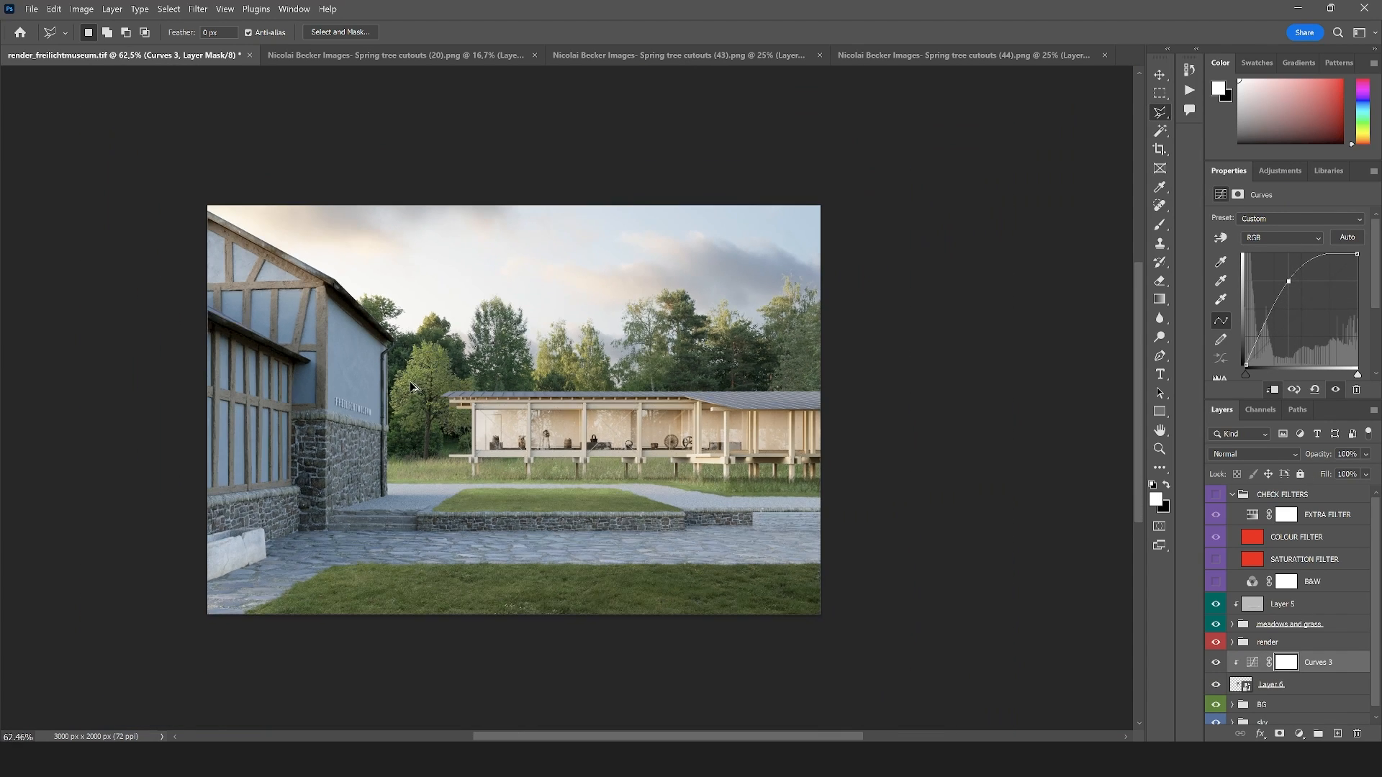
scroll(587, 416, "up", 2)
scroll(467, 459, "up", 1)
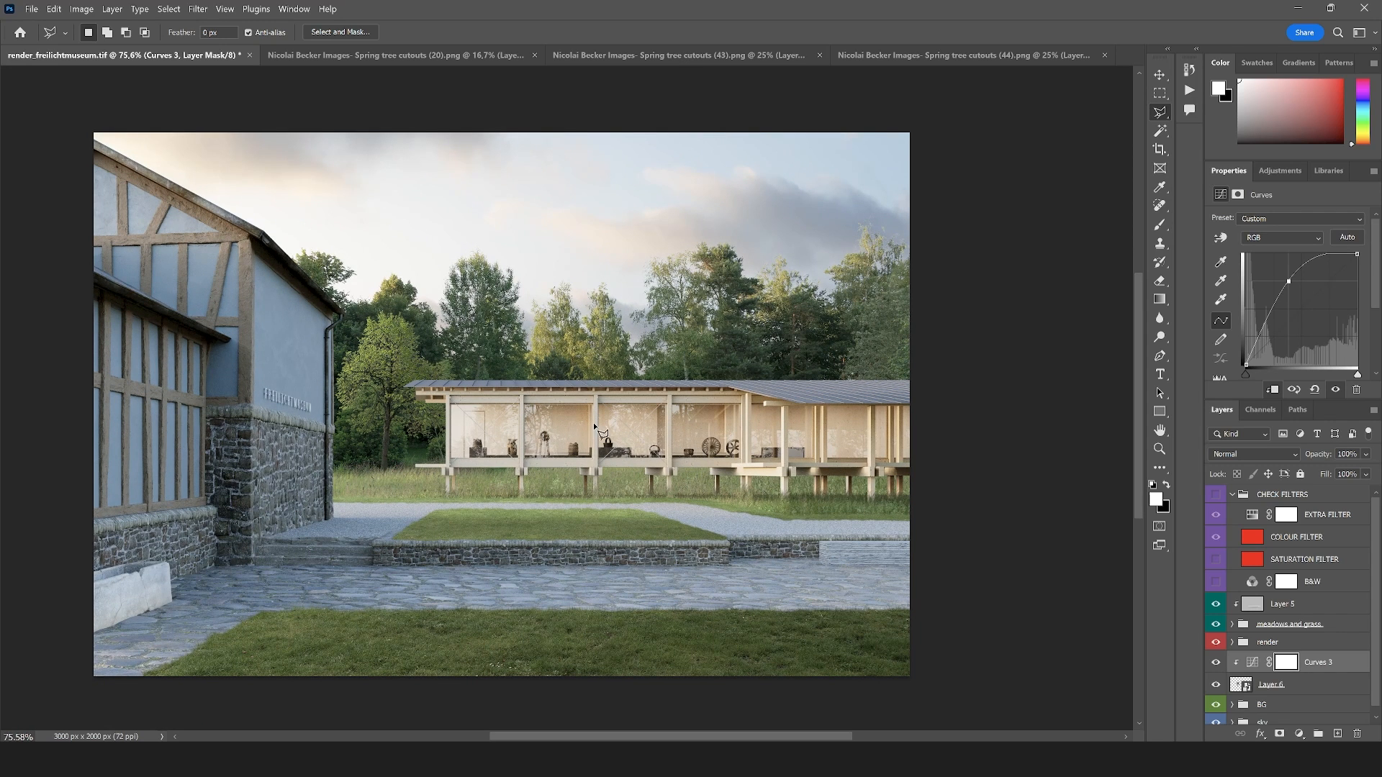
Convert the tree in Spring tree cutouts (20).png to a smart object and bring it into render_freilichtmuseum.tif
left_click(463, 62)
right_click(1249, 500)
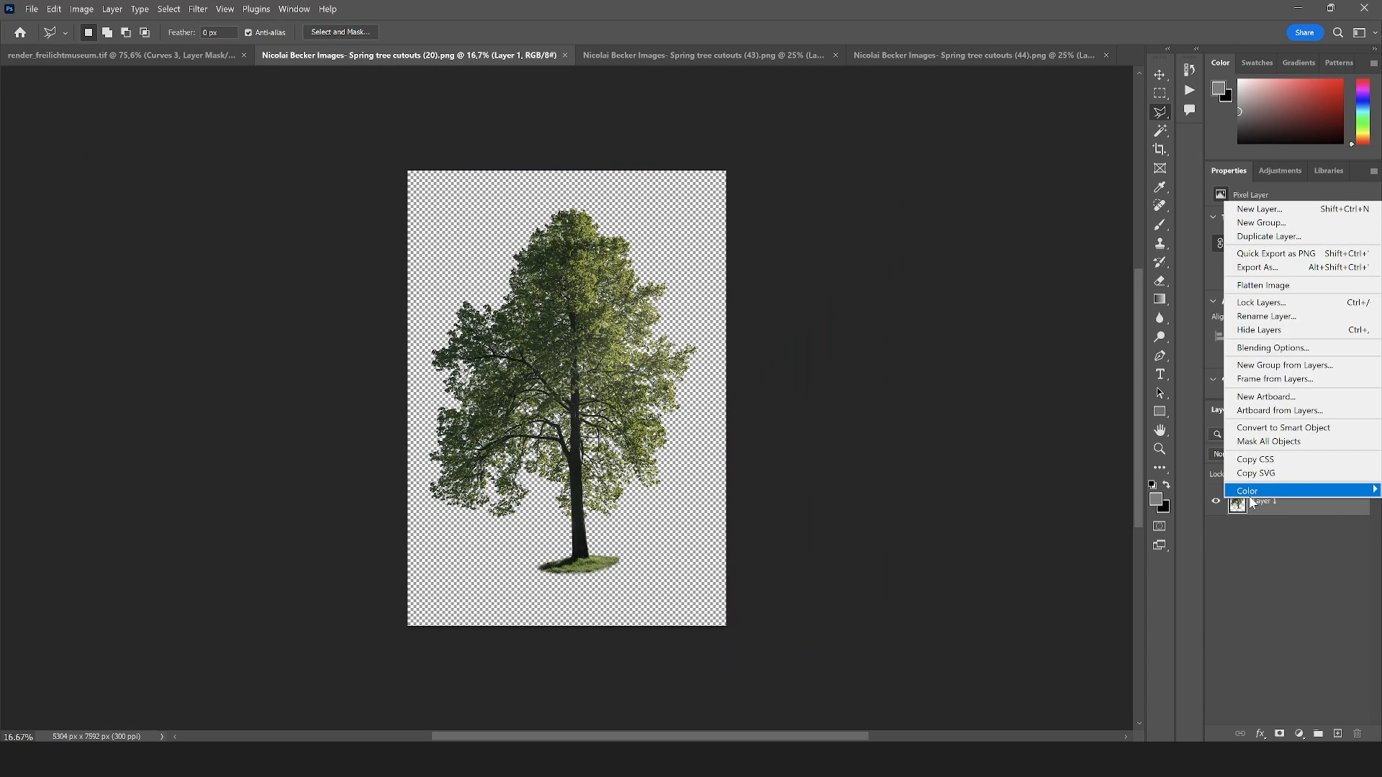
left_click(1281, 430)
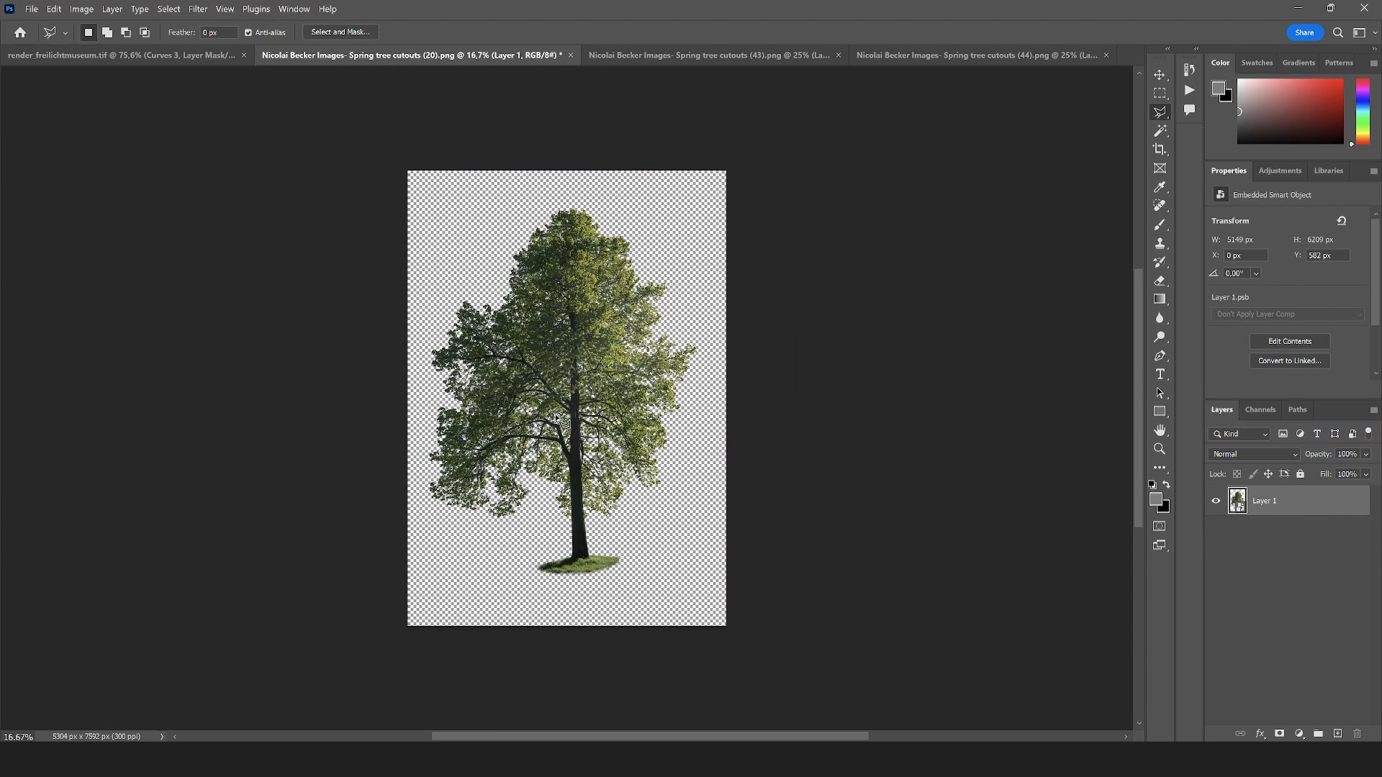
key("v")
left_click_drag(559, 405, 538, 327)
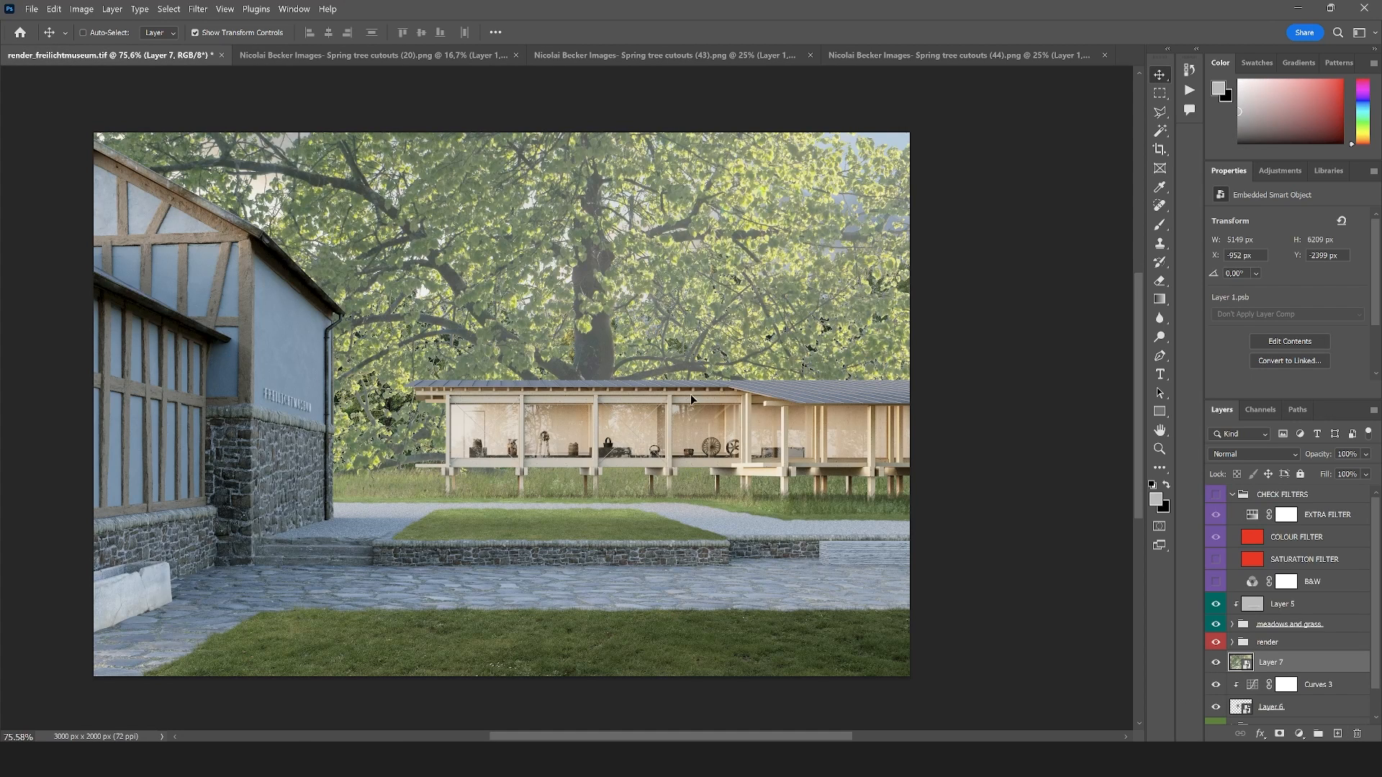
Flip the new tree horizontally and scale it down to about 94% so its crown fits within the image
key("ctrl+t")
right_click(635, 303)
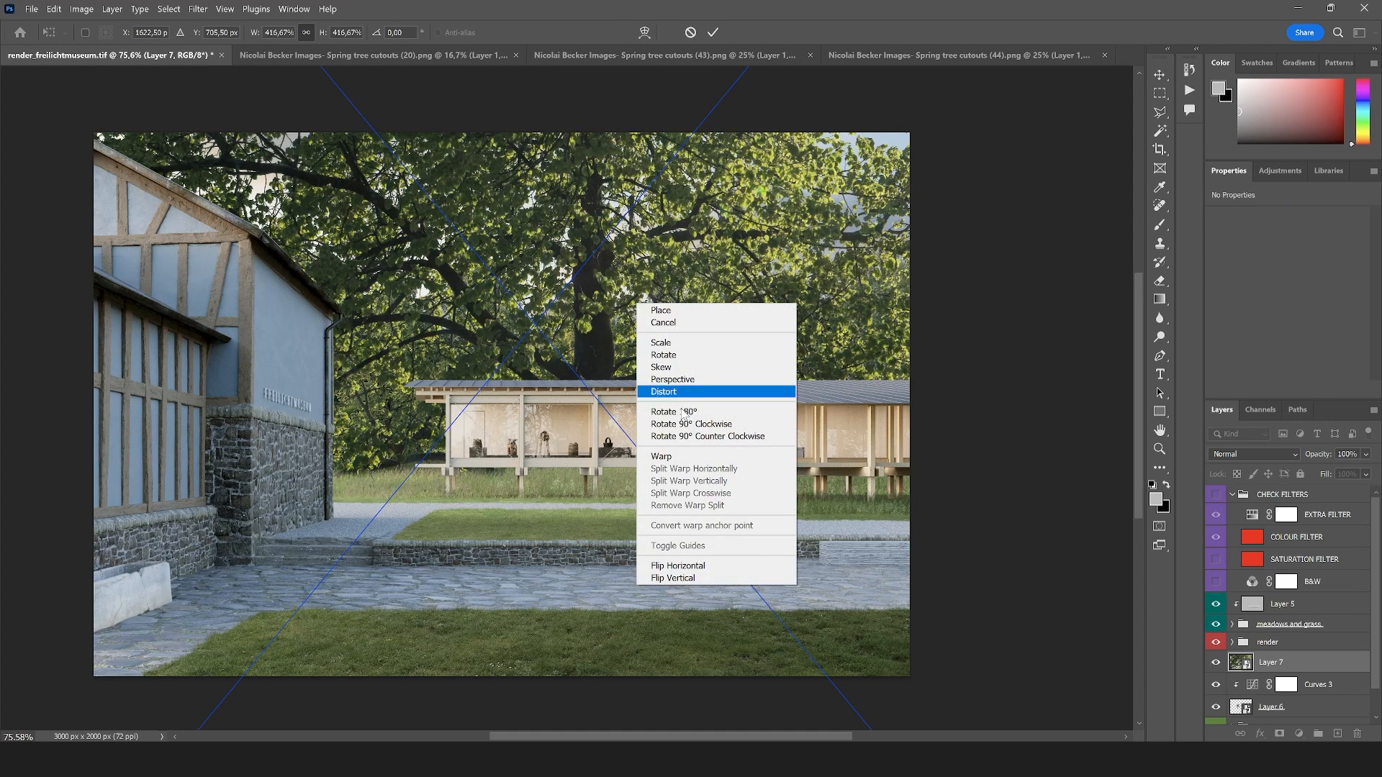
left_click(706, 569)
scroll(687, 396, "down", 5)
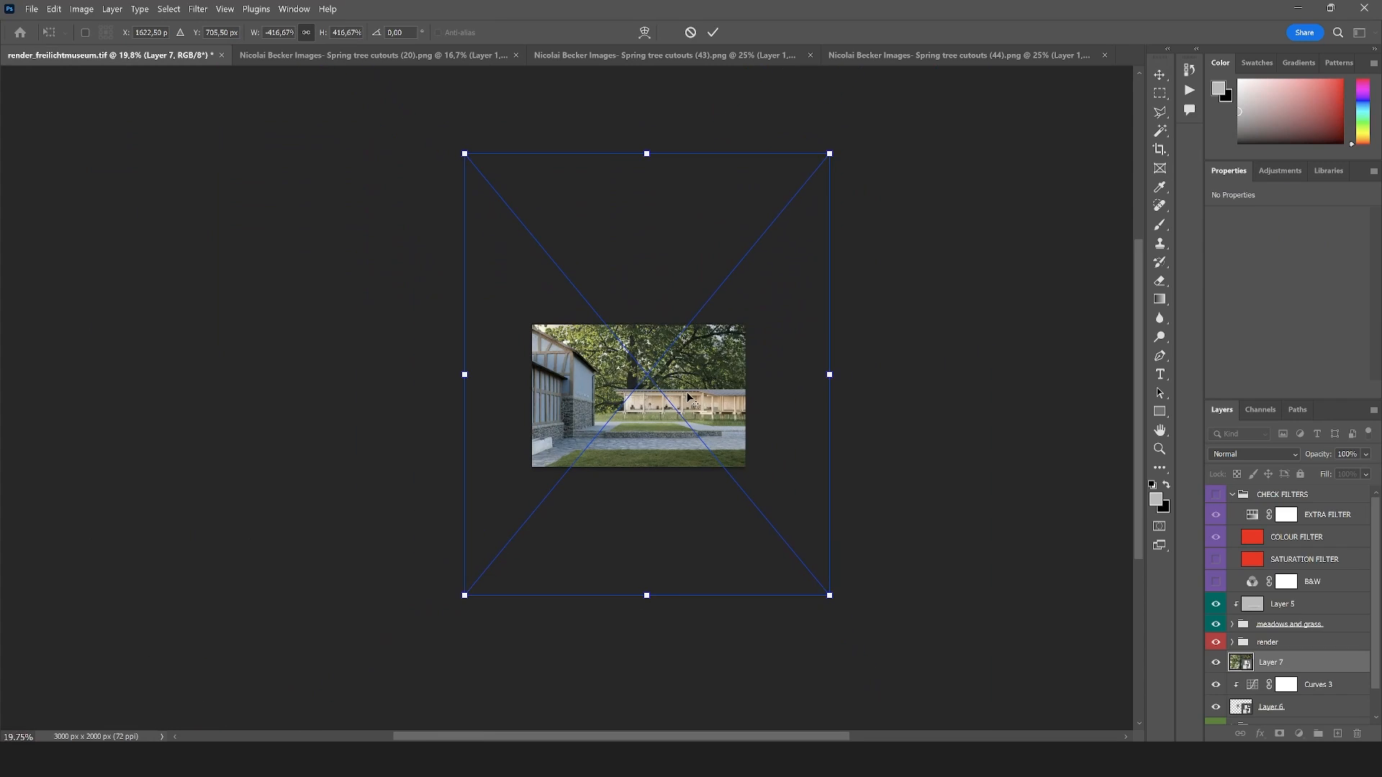
left_click_drag(844, 607, 680, 424)
scroll(680, 347, "up", 5)
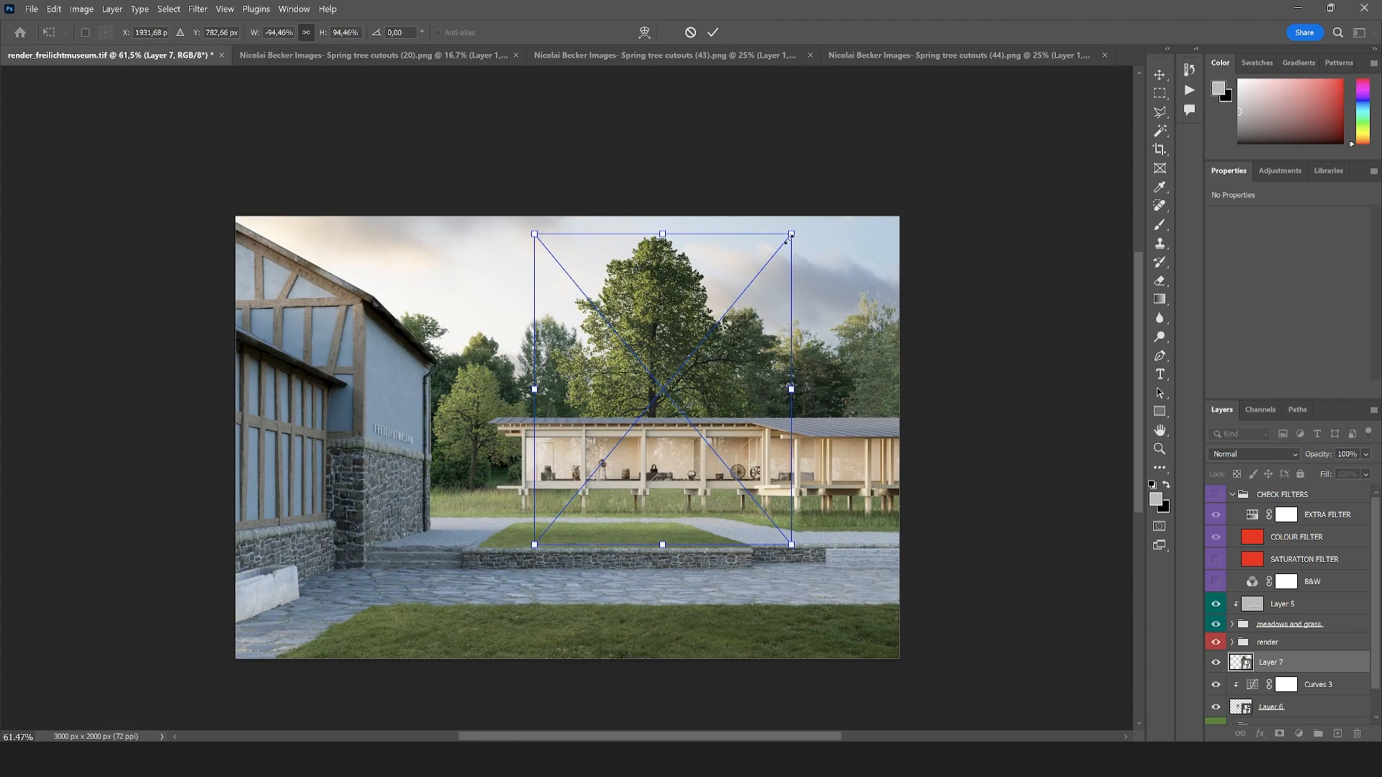
Shrink the tree further to about 578 × 695 px and place it behind the pavilion where the roof bends
left_click_drag(788, 238, 656, 397)
left_click_drag(616, 446, 783, 376)
left_click_drag(821, 319, 817, 322)
left_click_drag(803, 386, 796, 410)
left_click_drag(812, 346, 810, 386)
key("Return")
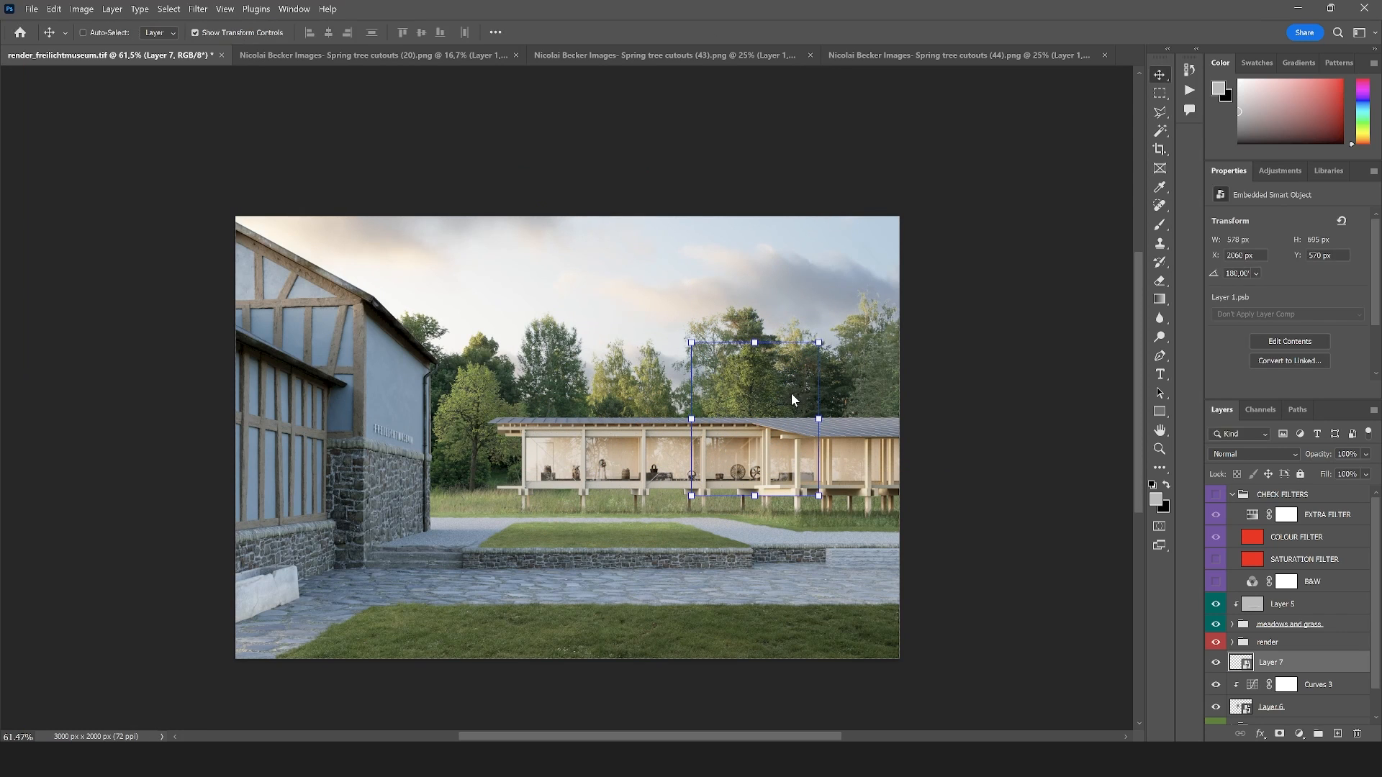
scroll(792, 393, "up", 1)
left_click(1159, 112)
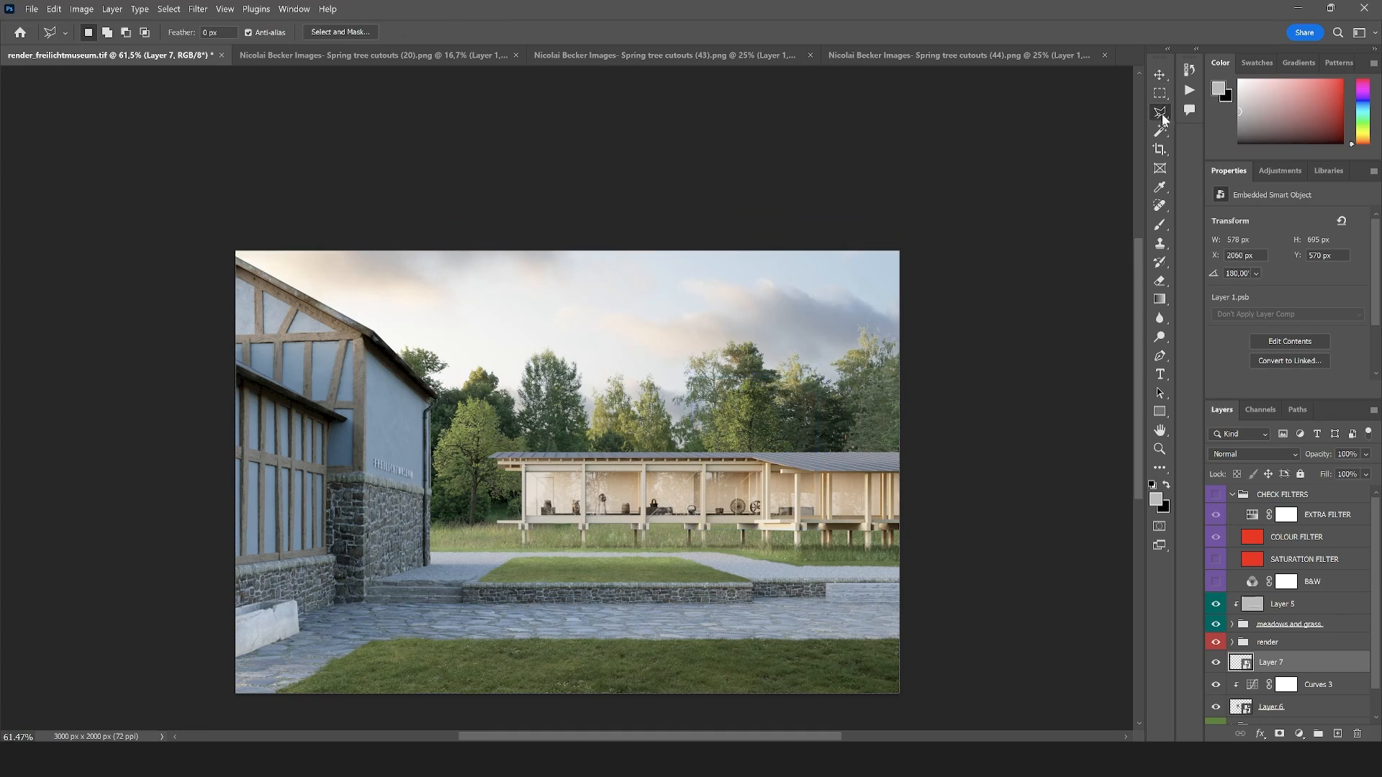
scroll(659, 557, "up", 4)
scroll(727, 431, "down", 1)
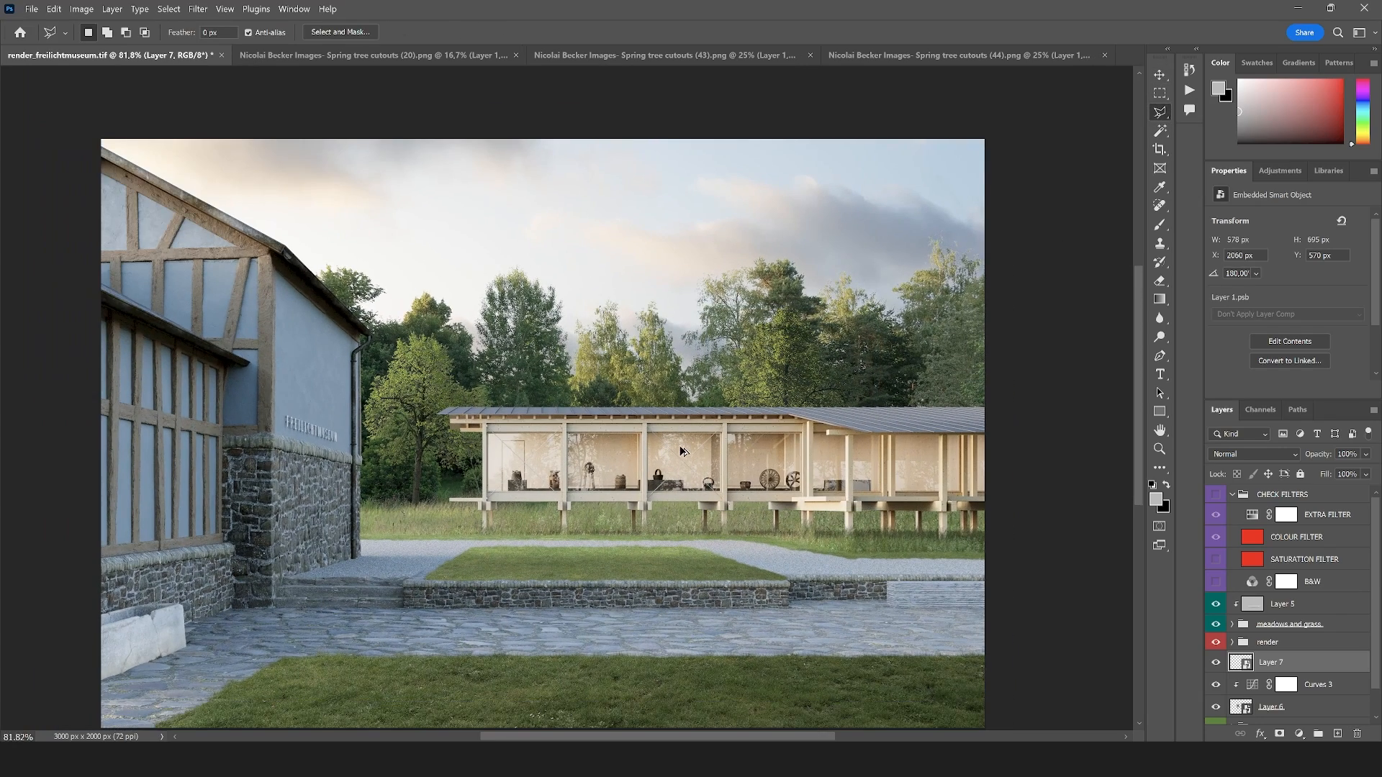
scroll(682, 451, "up", 1)
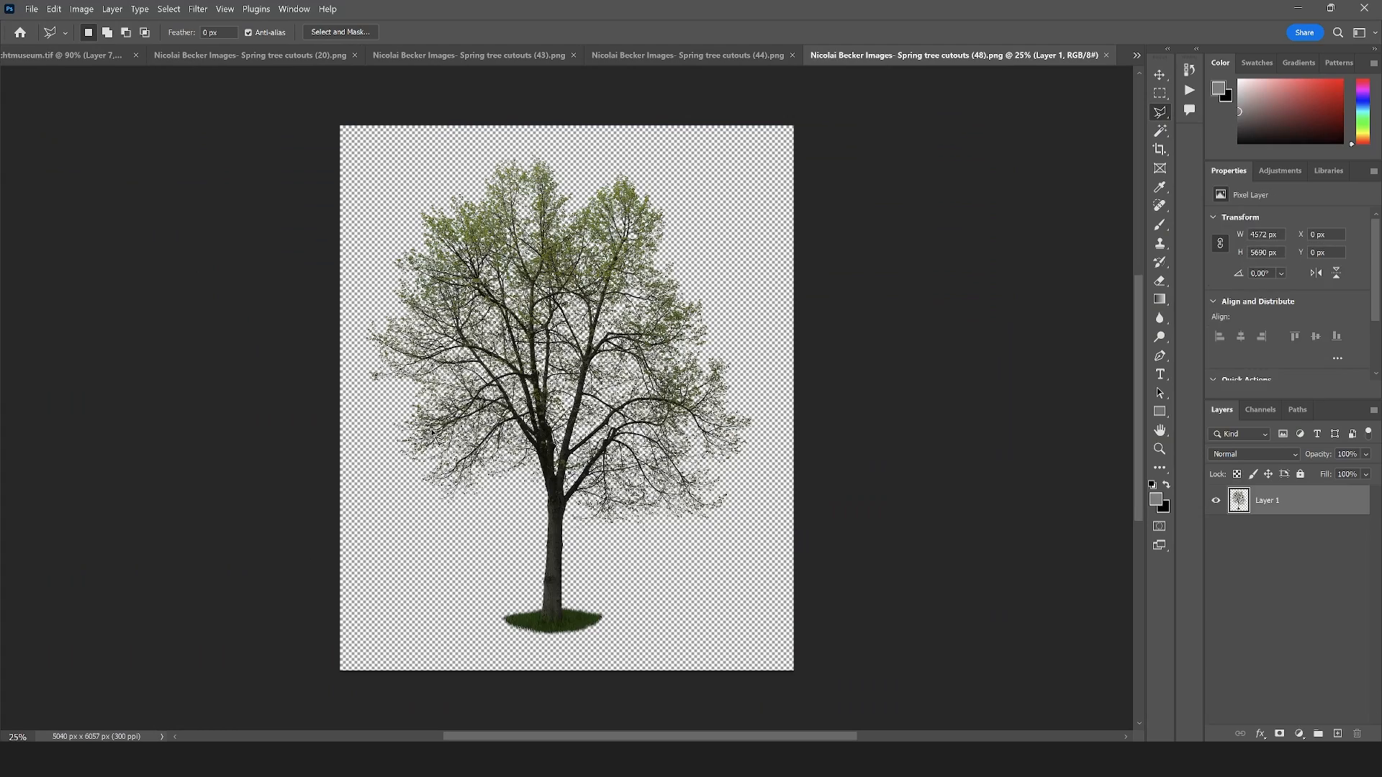
Convert the tree in Spring tree cutouts (48).png to a smart object and bring it into render_freilichtmuseum.tif
right_click(1295, 509)
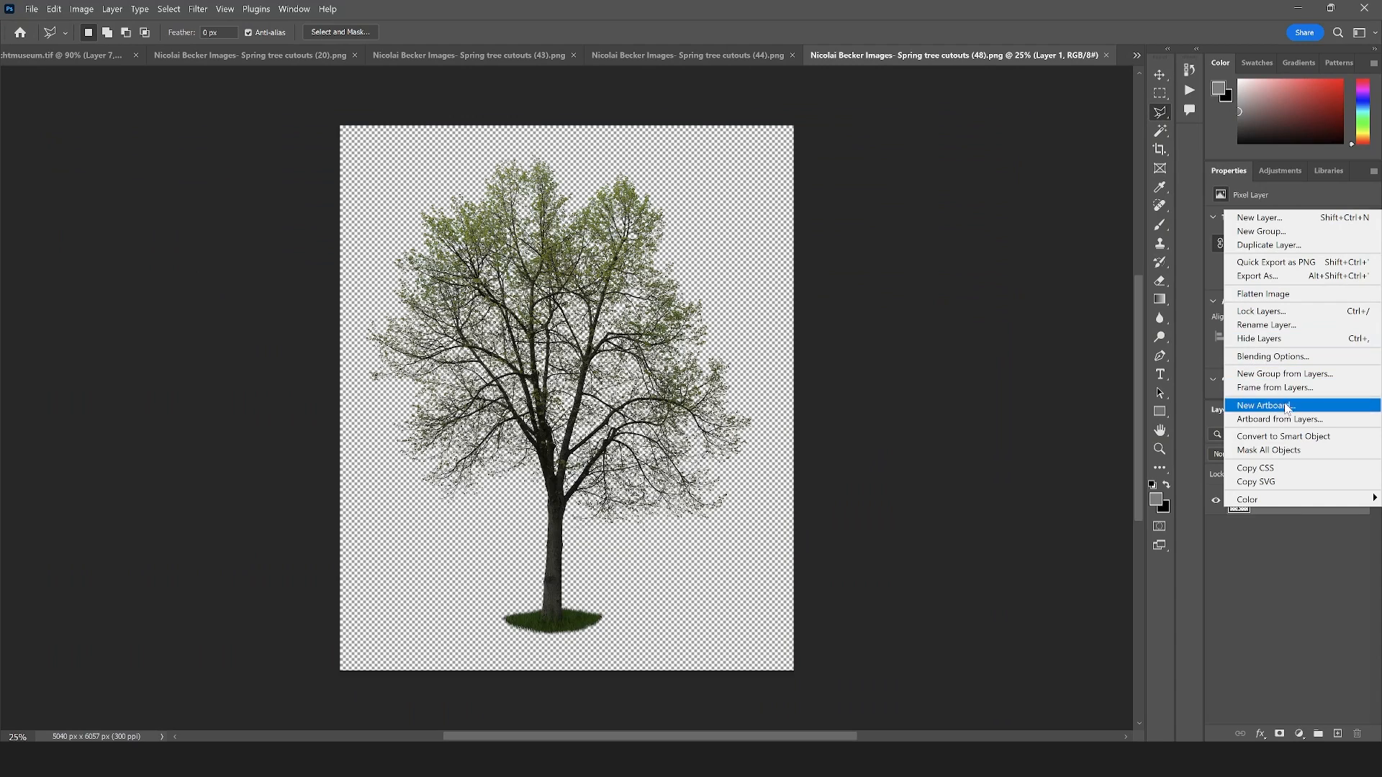
left_click(1289, 437)
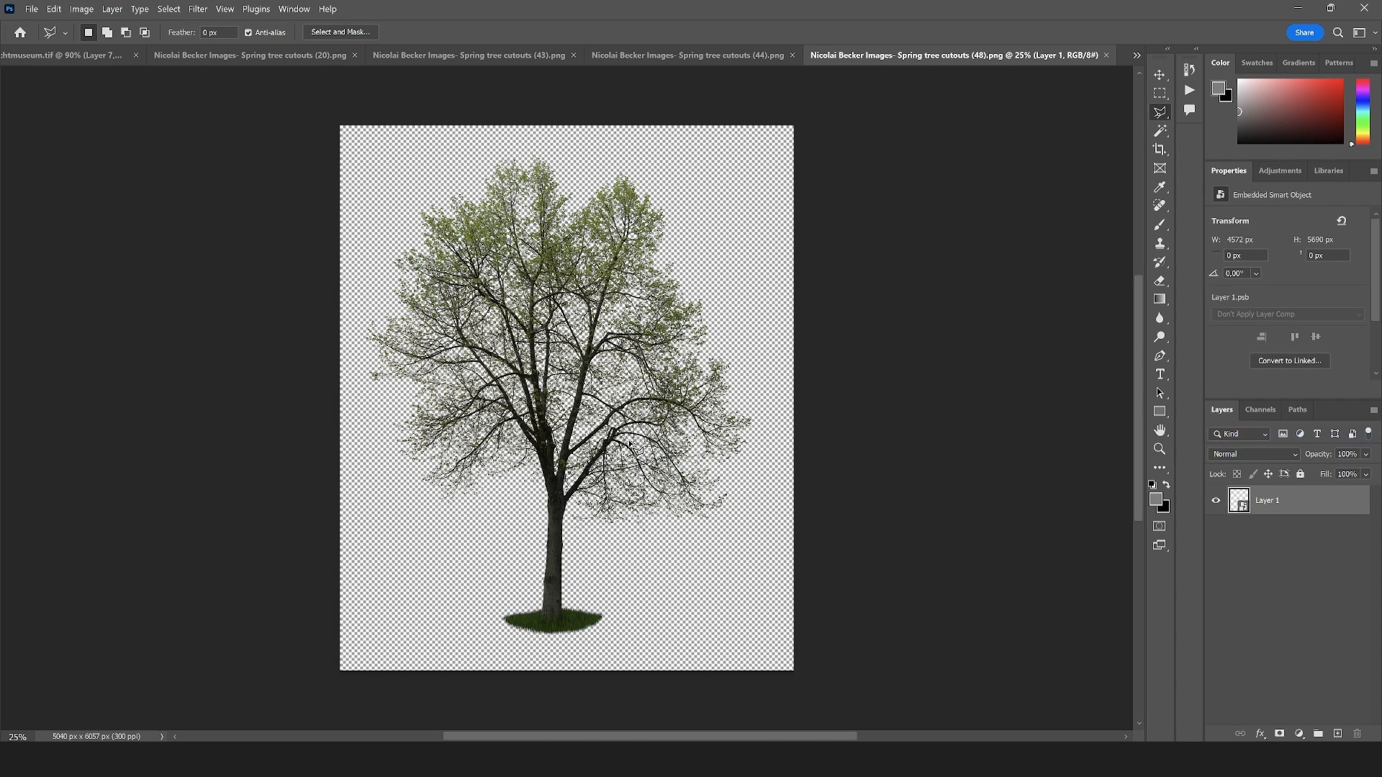
key("v")
left_click_drag(540, 299, 692, 354)
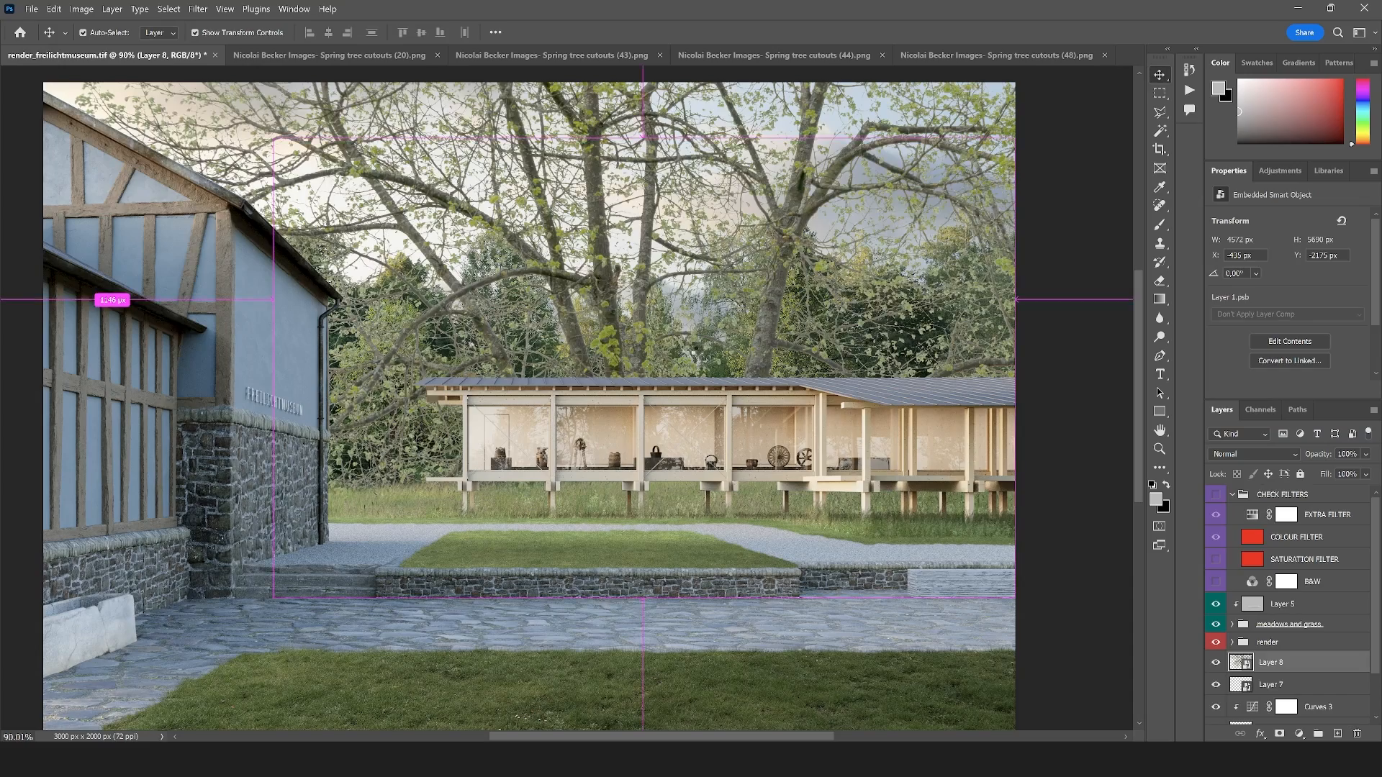
Scale the tree down to about 554 × 688 px and place it behind the middle of the pavilion's glazed front
key("ctrl+t")
scroll(676, 385, "down", 5)
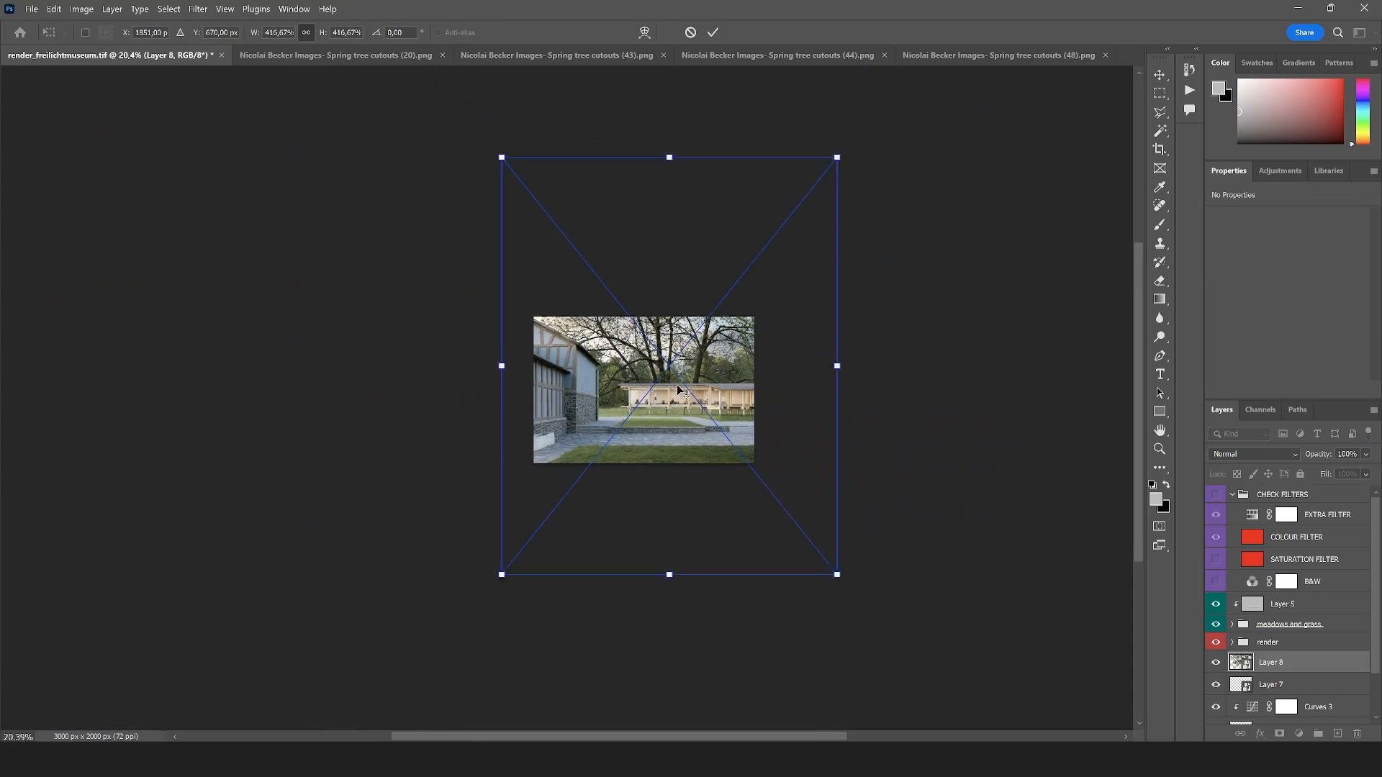
left_click_drag(868, 626, 670, 392)
scroll(669, 393, "up", 2)
scroll(669, 395, "up", 4)
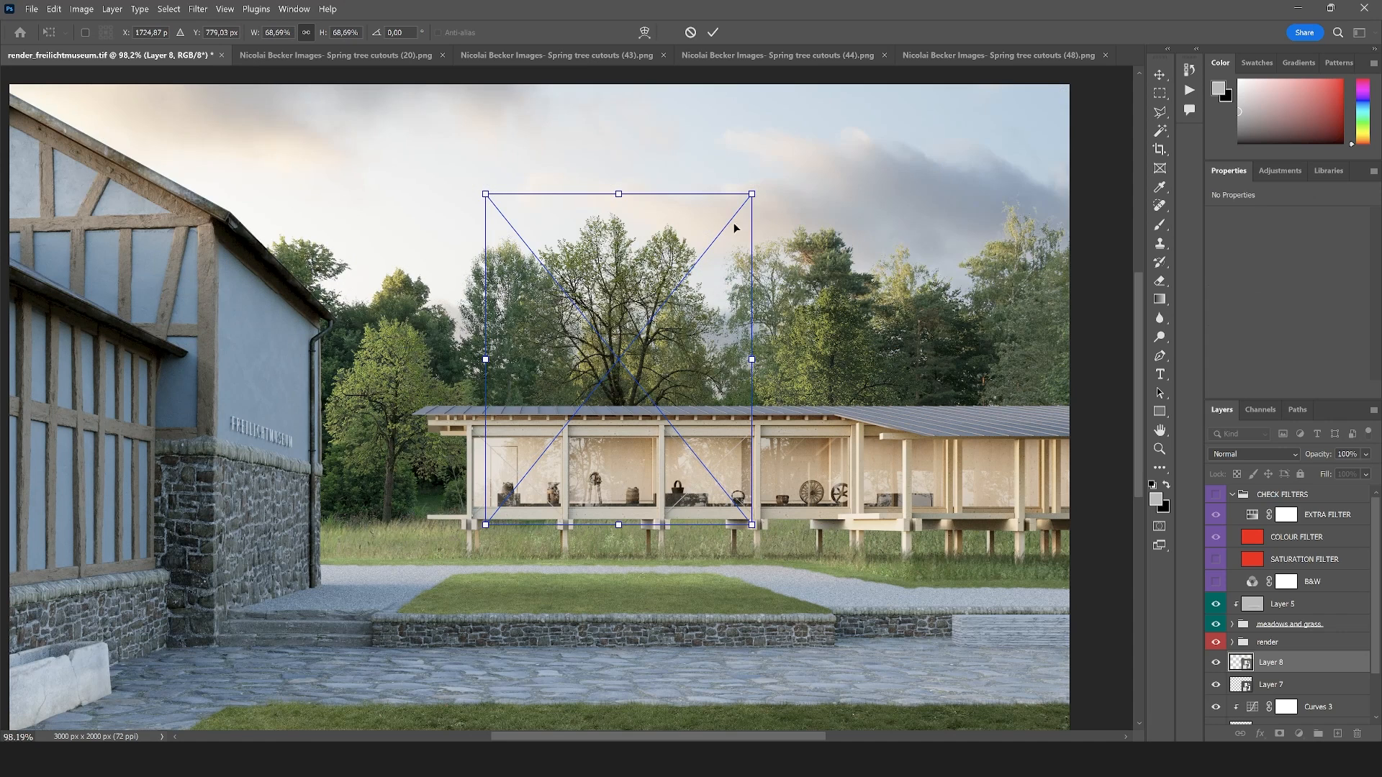
left_click_drag(751, 195, 673, 272)
left_click_drag(653, 341, 737, 370)
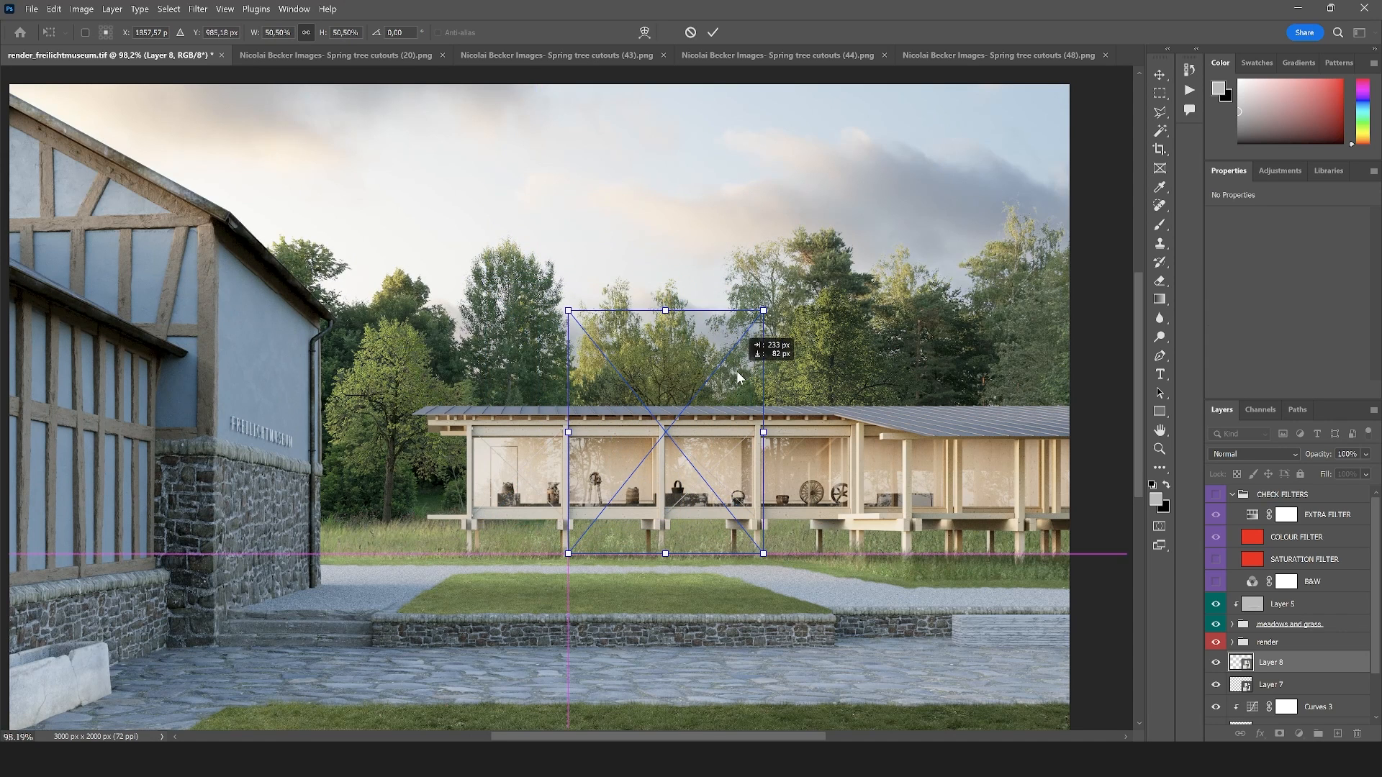
left_click_drag(719, 425, 726, 415)
key("Return")
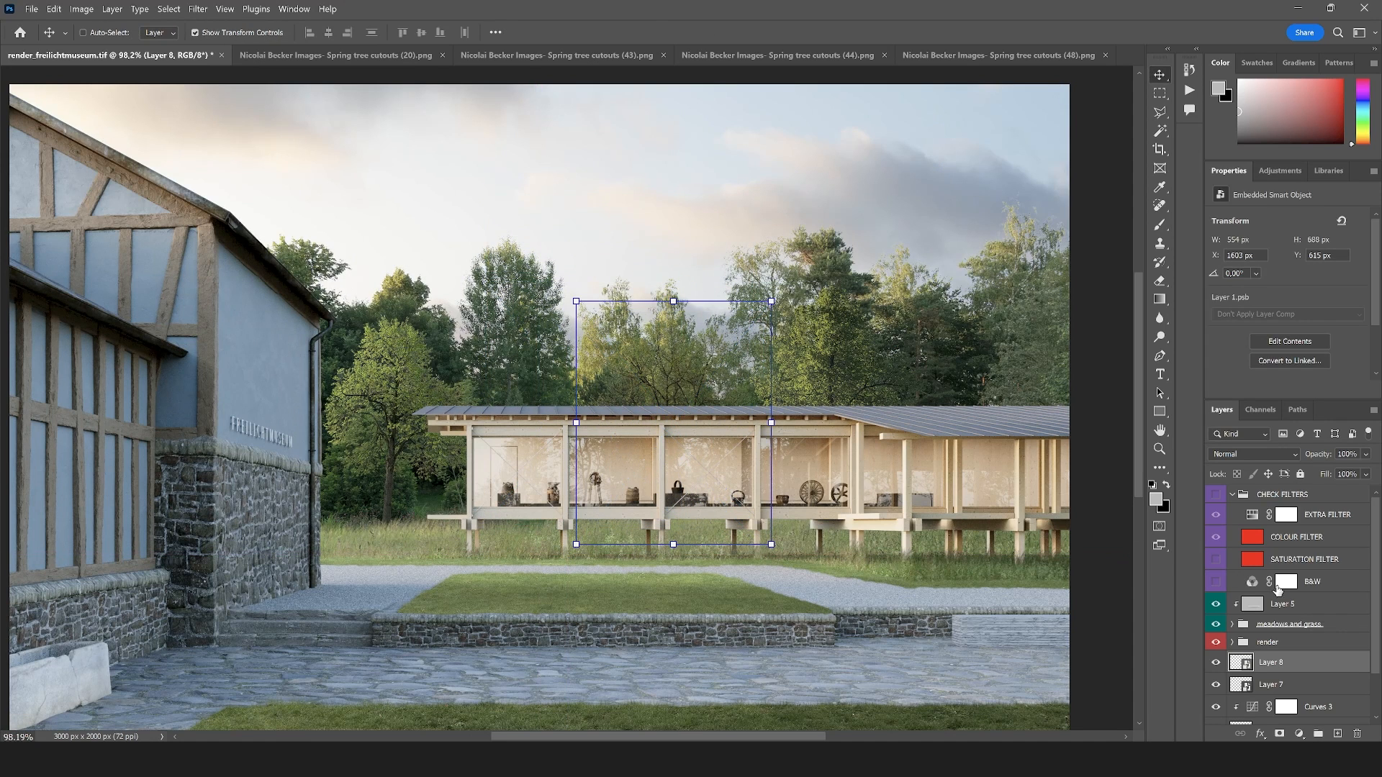
Add a Curves adjustment clipped to the tree behind the pavilion's middle and raise its midtones moderately to brighten the foliage
left_click(1304, 735)
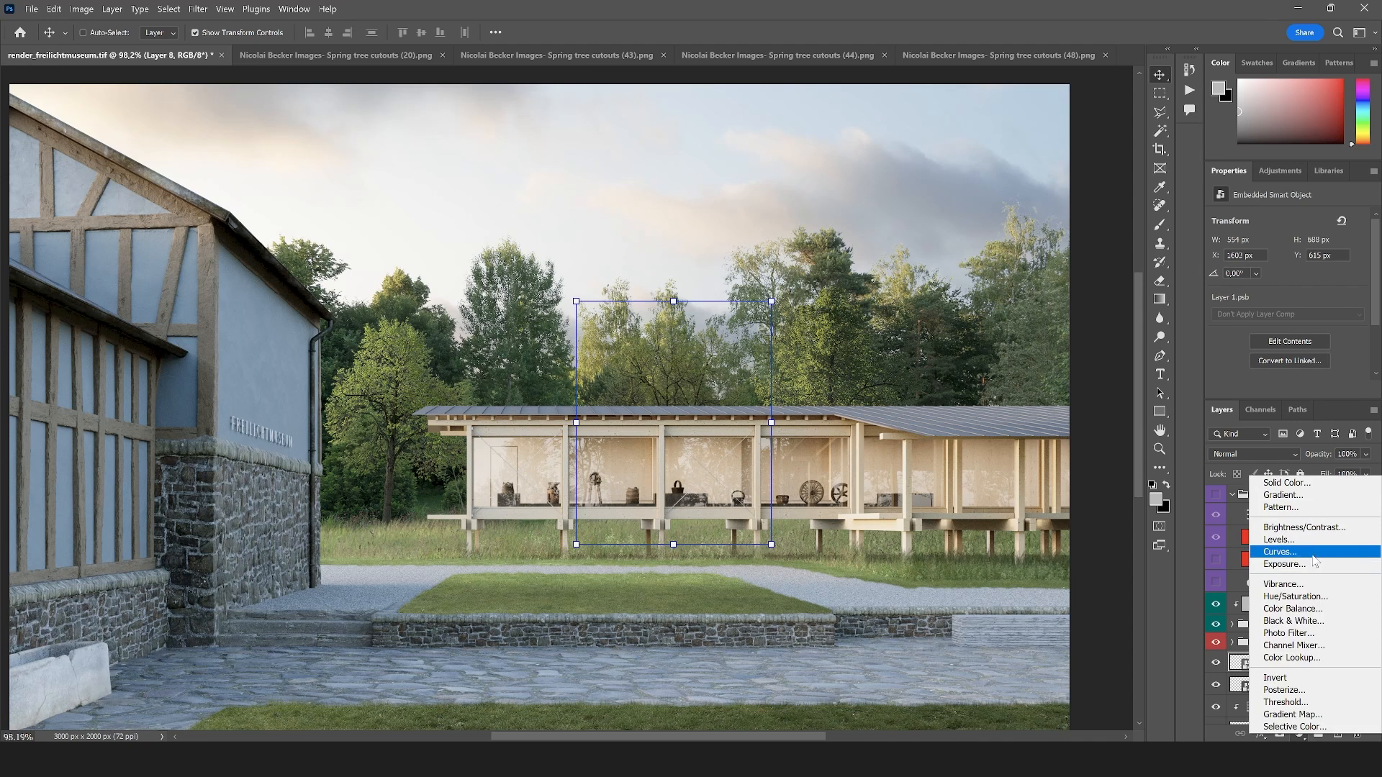
left_click(1288, 558)
left_click(1270, 672, "alt")
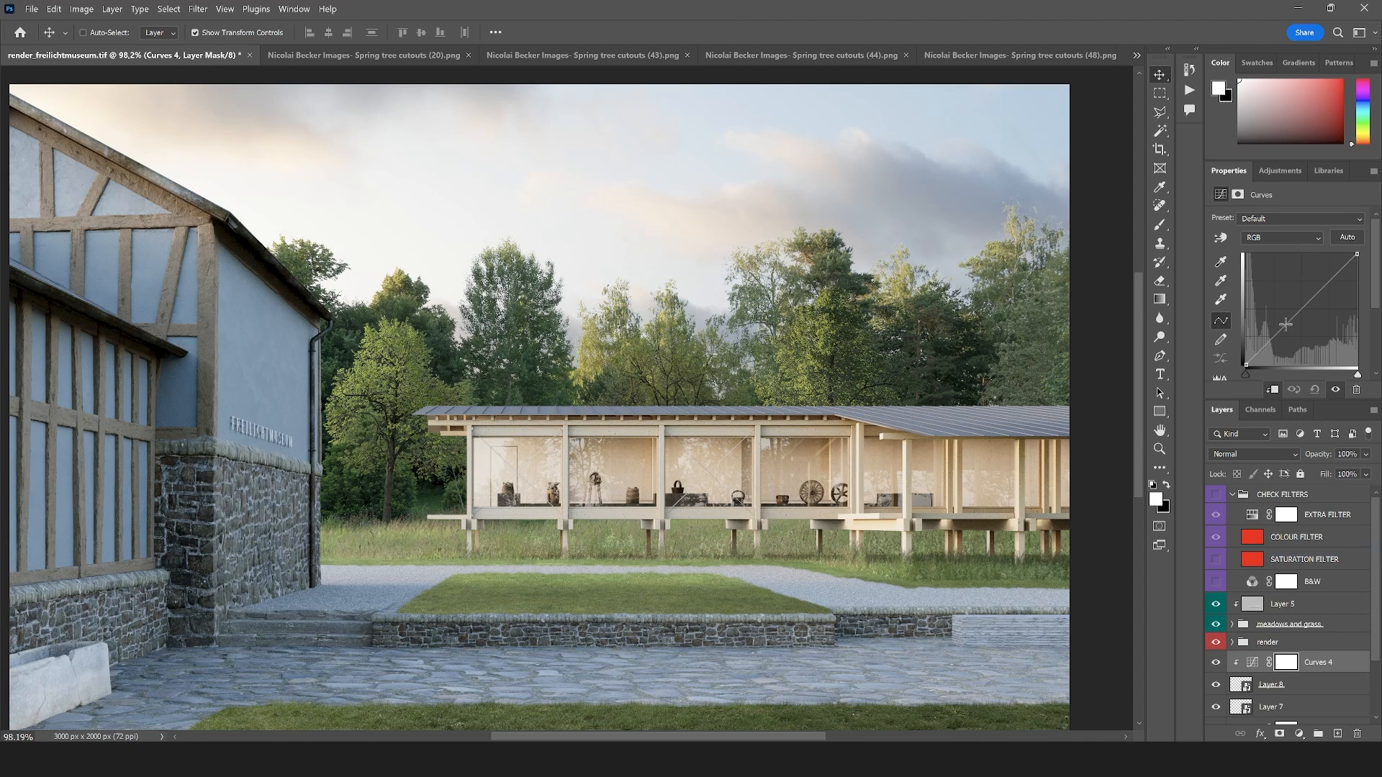
left_click_drag(1285, 326, 1281, 298)
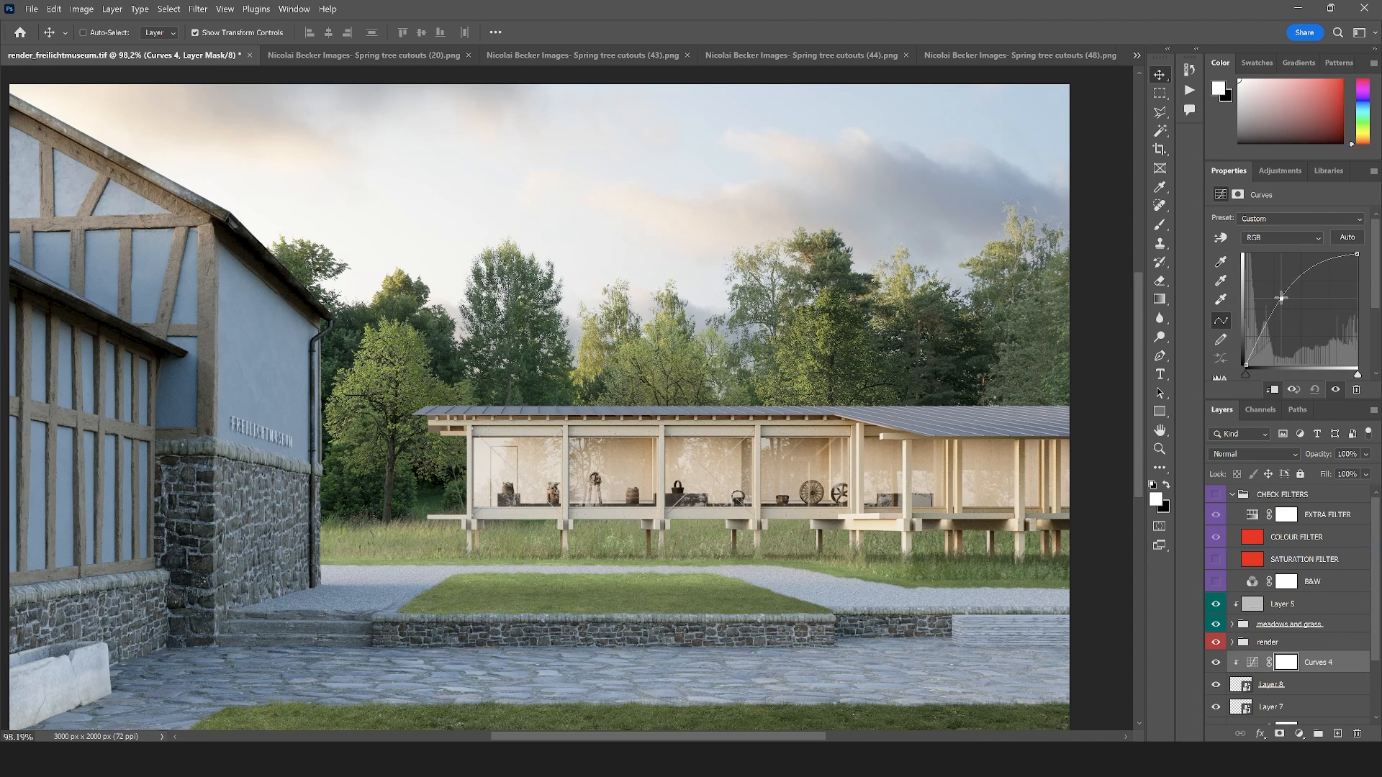
scroll(598, 352, "down", 3)
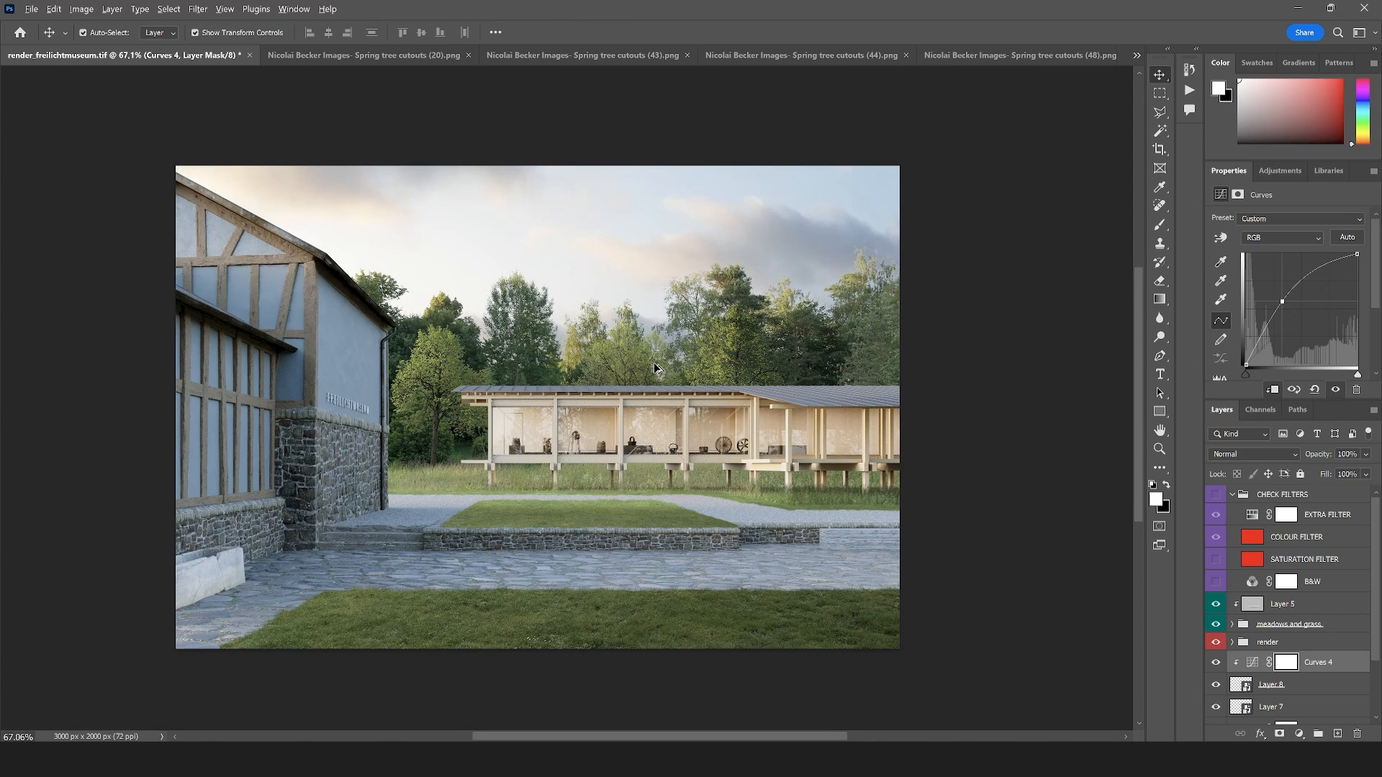
scroll(654, 361, "up", 3)
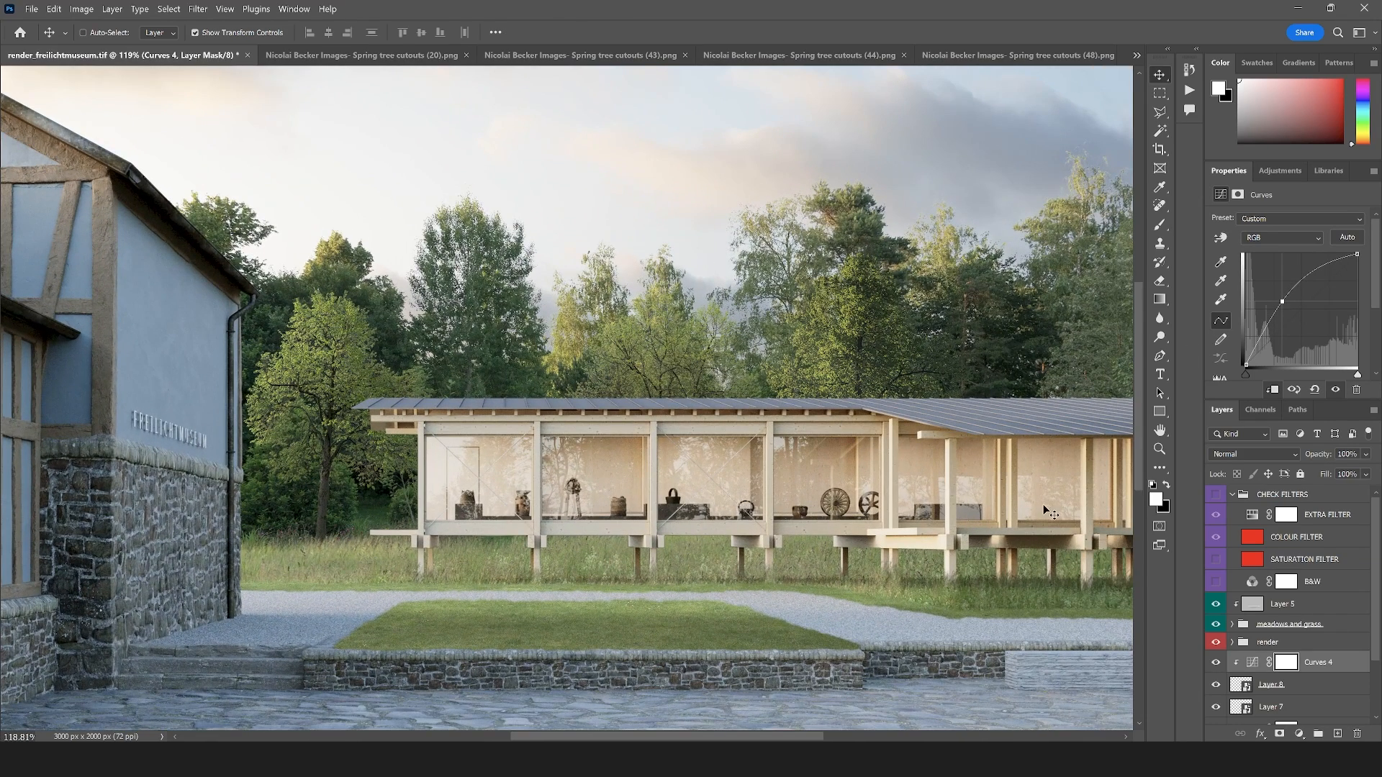
left_click_drag(1282, 302, 1281, 312)
Add a gray-filled layer clipped above the tree's Curves adjustment and set its blend mode to Overlay
left_click(1339, 732)
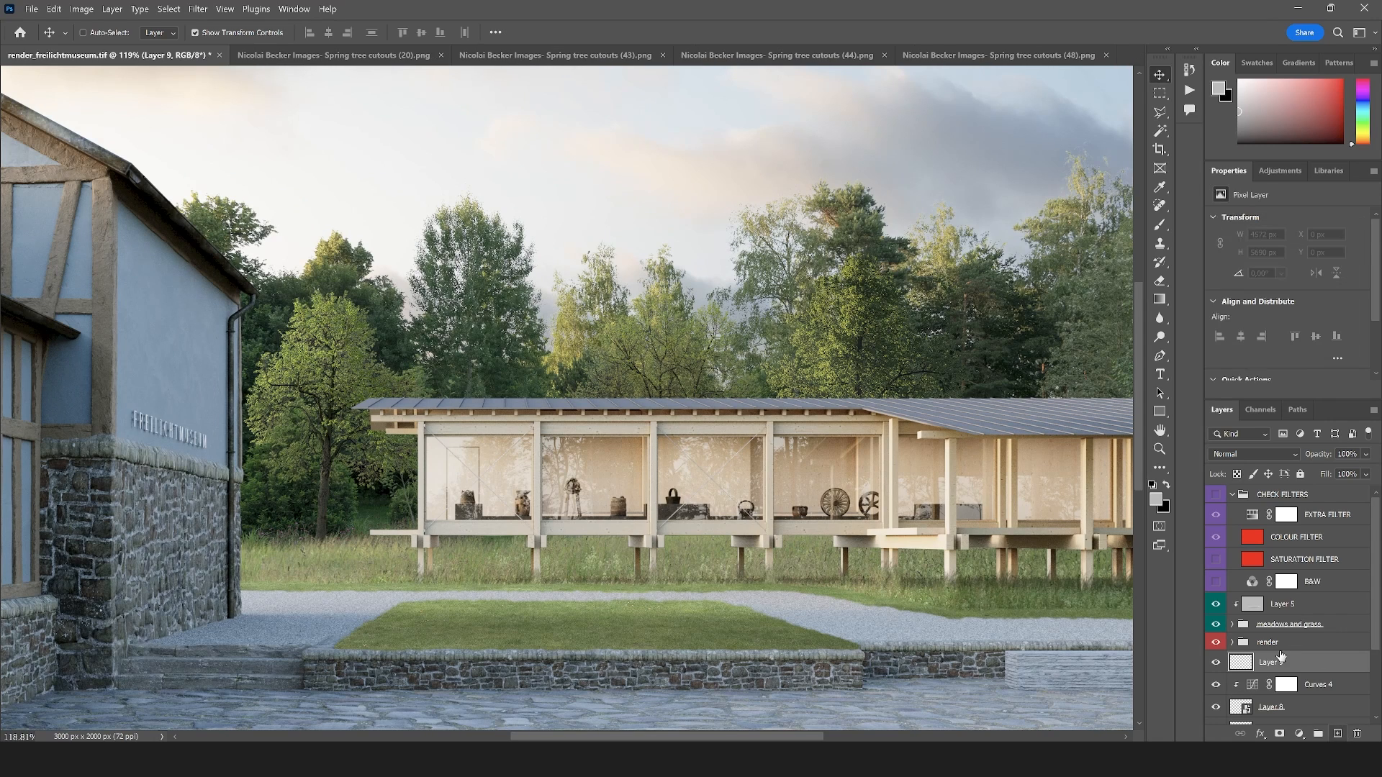
key("ctrl+shift+alt+e")
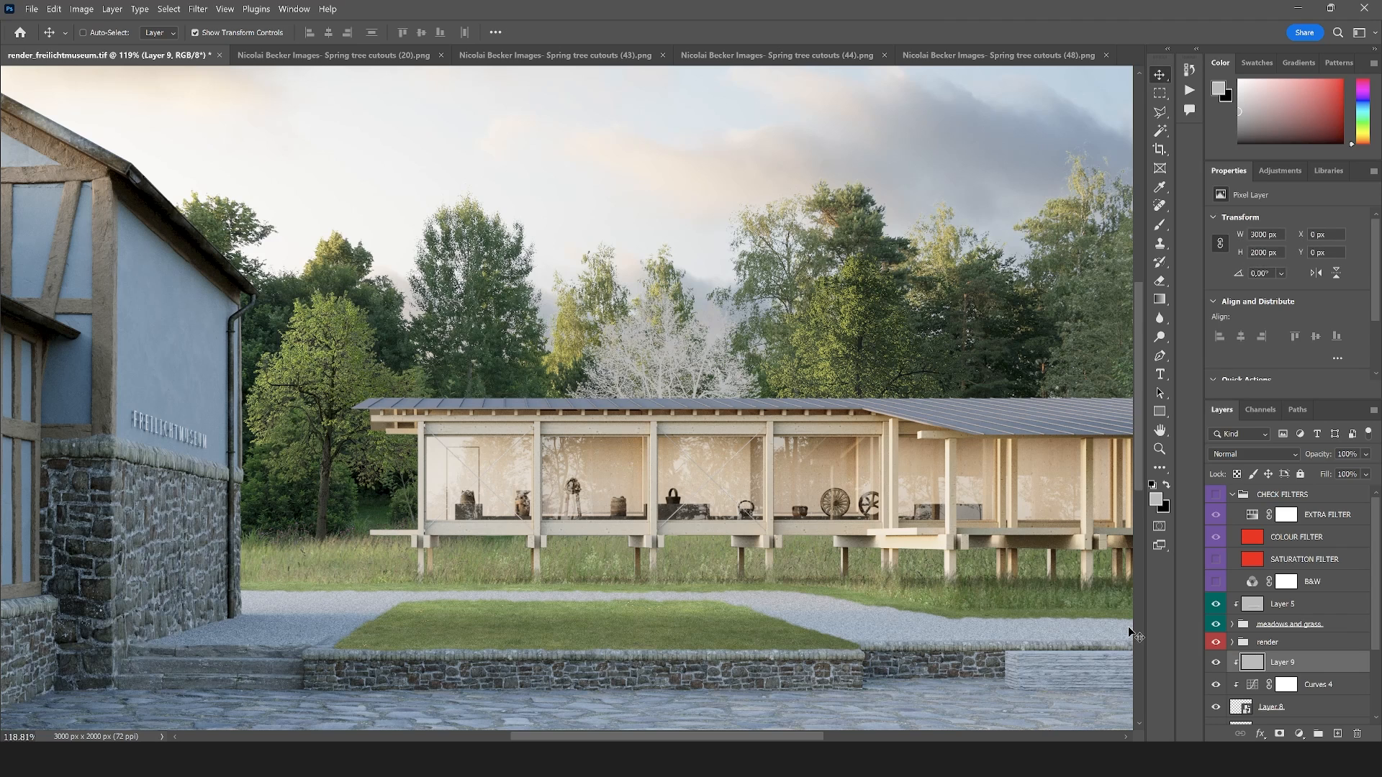
left_click(1234, 454)
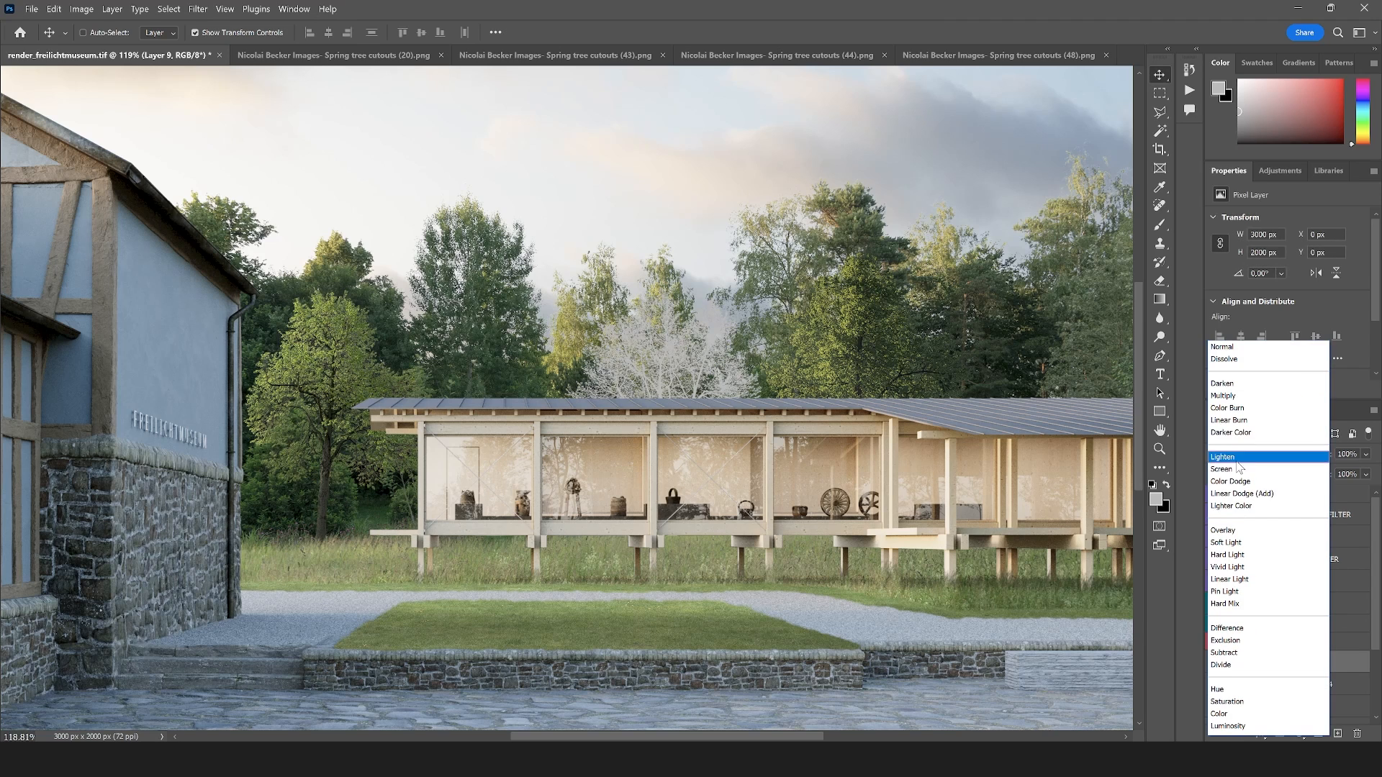
left_click(1223, 531)
Dodge and burn the middle tree on the gray Overlay layer, using the Midtones range and 36% exposure for burning
left_click(1159, 336)
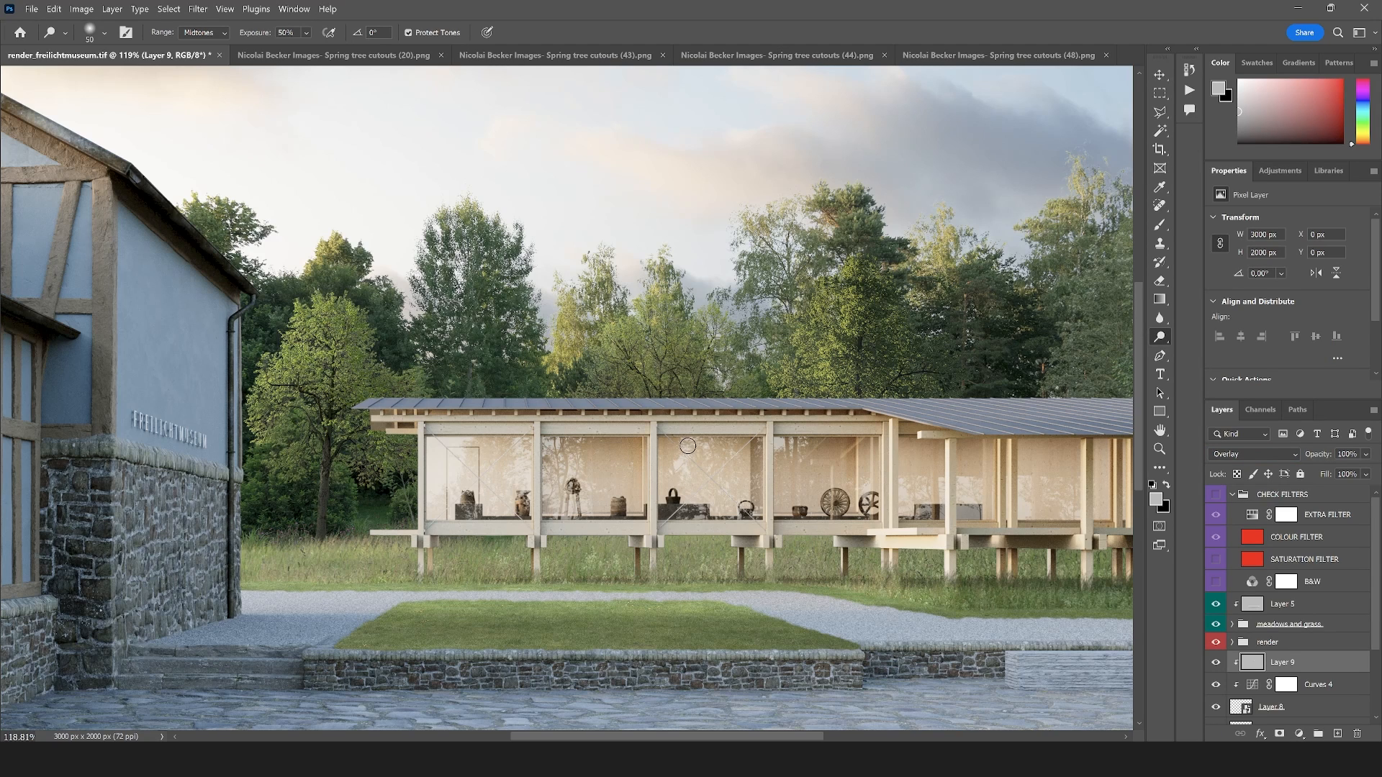
key("shift+o")
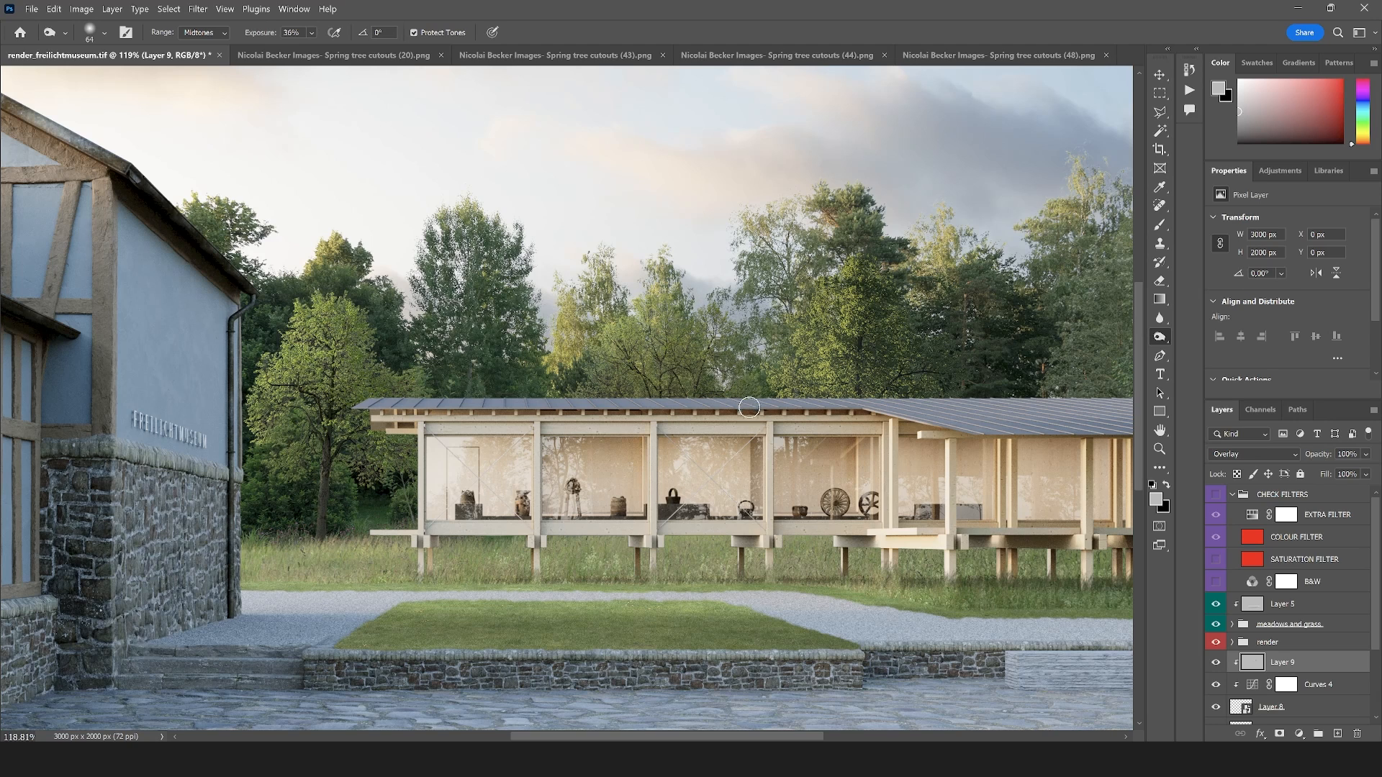
scroll(652, 396, "down", 4)
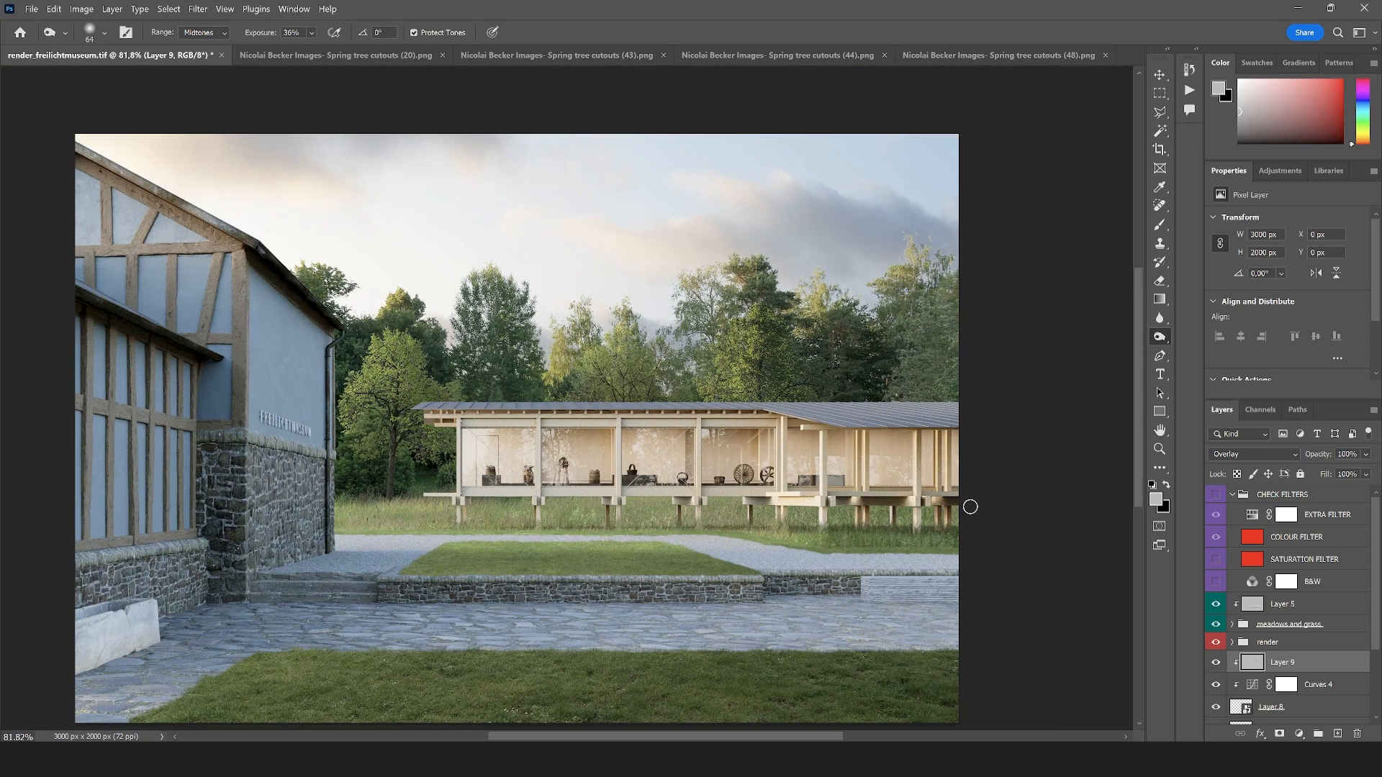
scroll(662, 452, "up", 1)
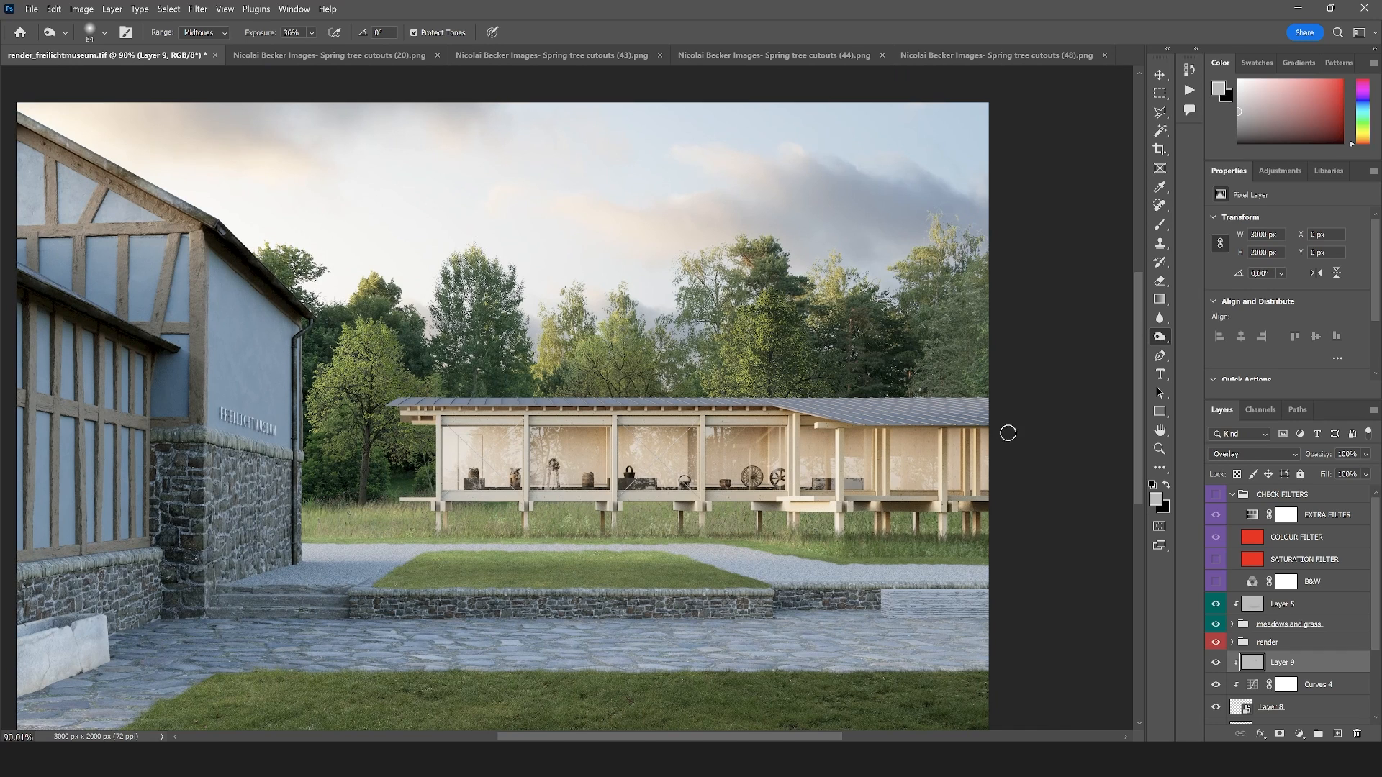
Close Spring tree cutouts (20).png and Spring tree cutouts (43).png without saving their changes
left_click(349, 55)
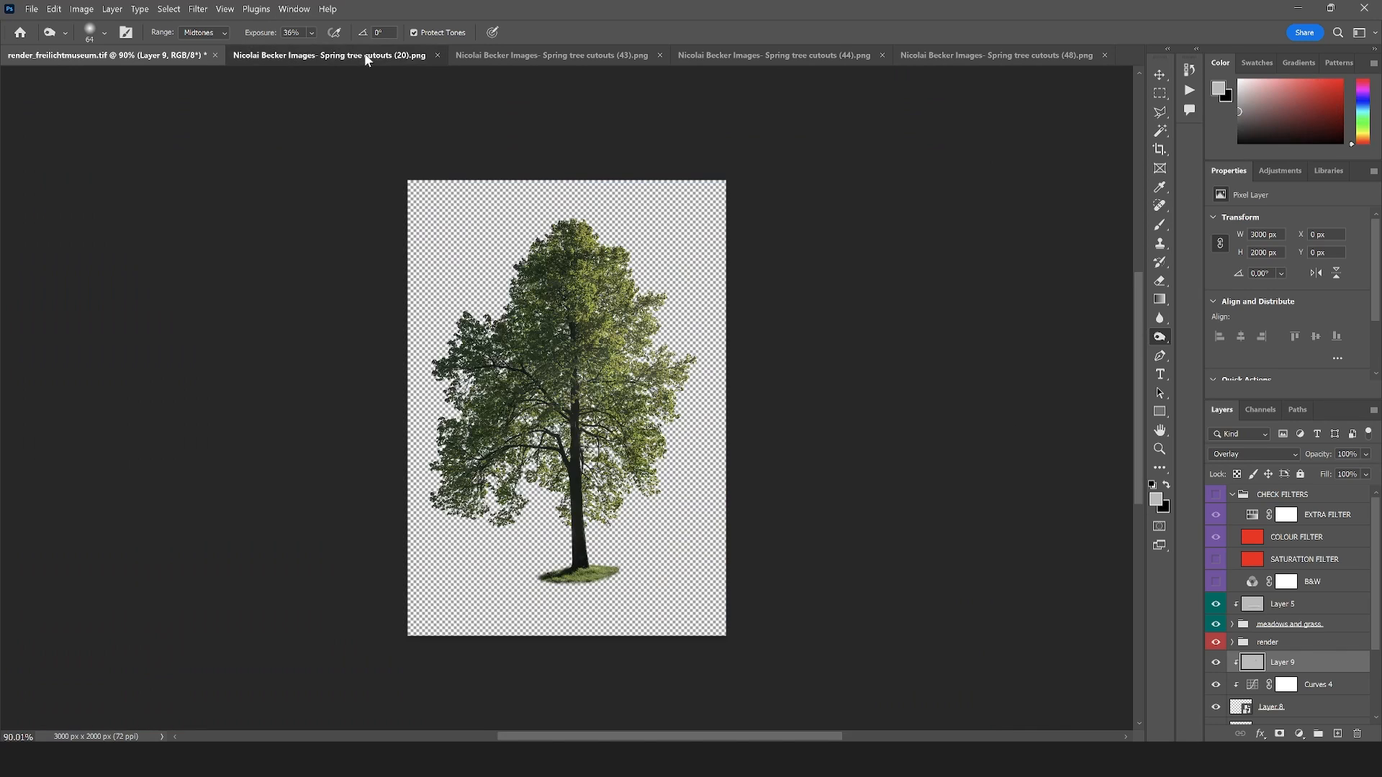
left_click(513, 54)
left_click(756, 295)
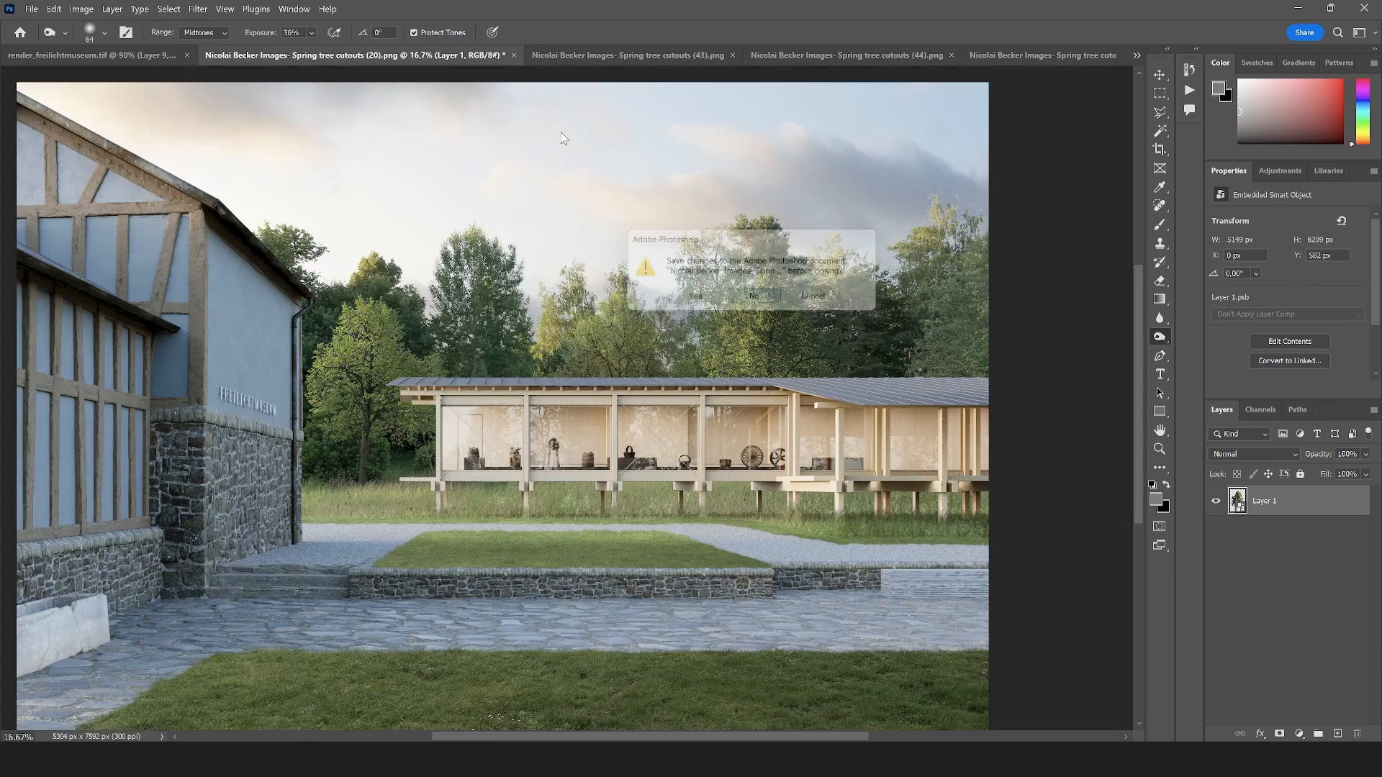
left_click(414, 54)
left_click(529, 55)
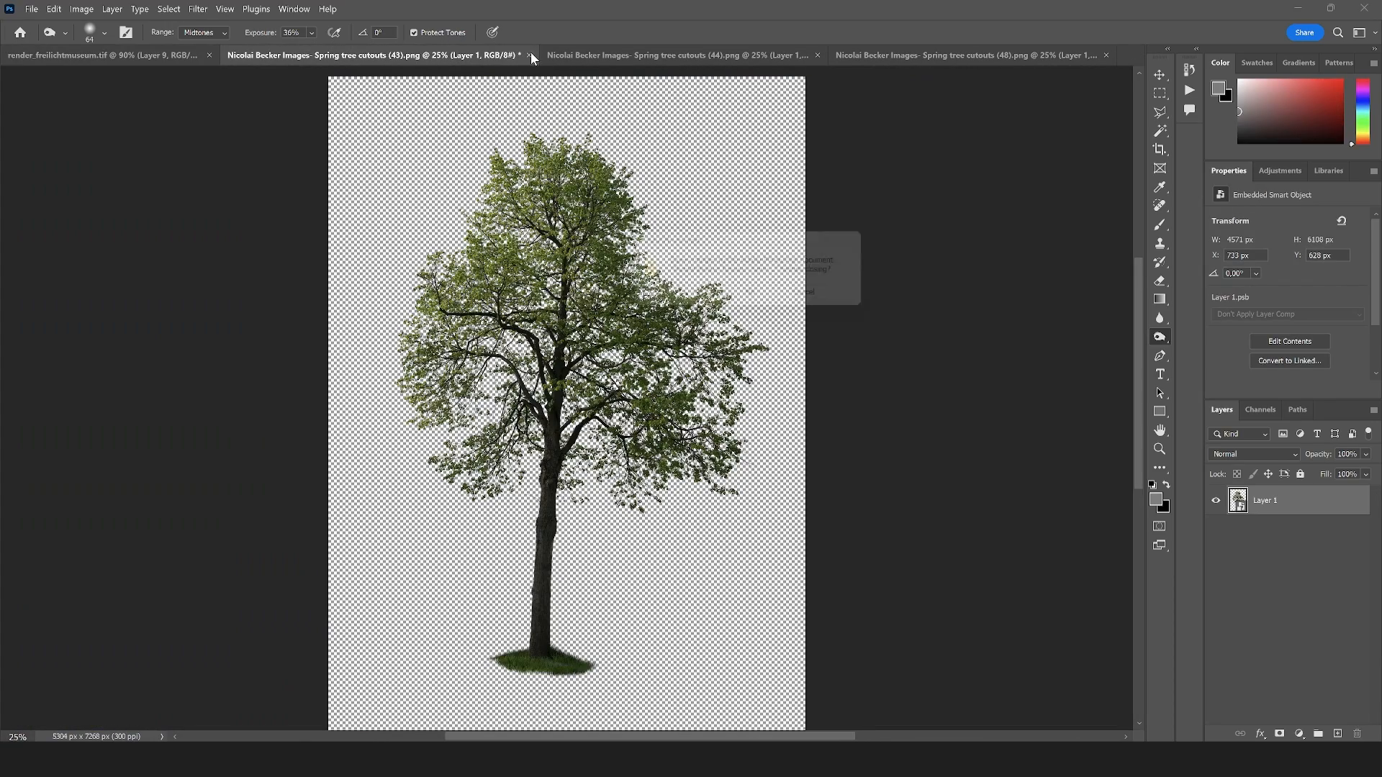
left_click(756, 296)
Convert the tree in Spring tree cutouts (44).png to a Smart Object and bring it into render_freilichtmuseum.tif
left_click(429, 58)
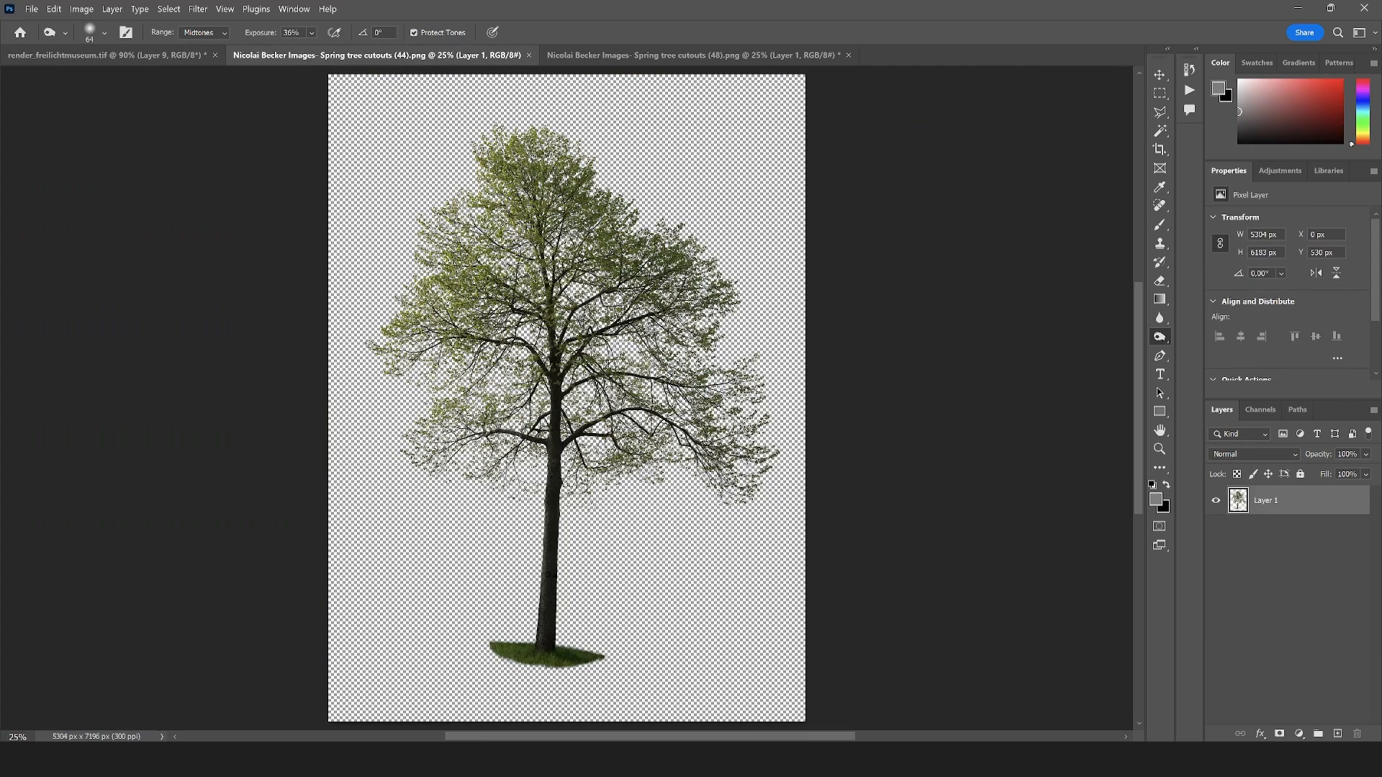
right_click(1257, 514)
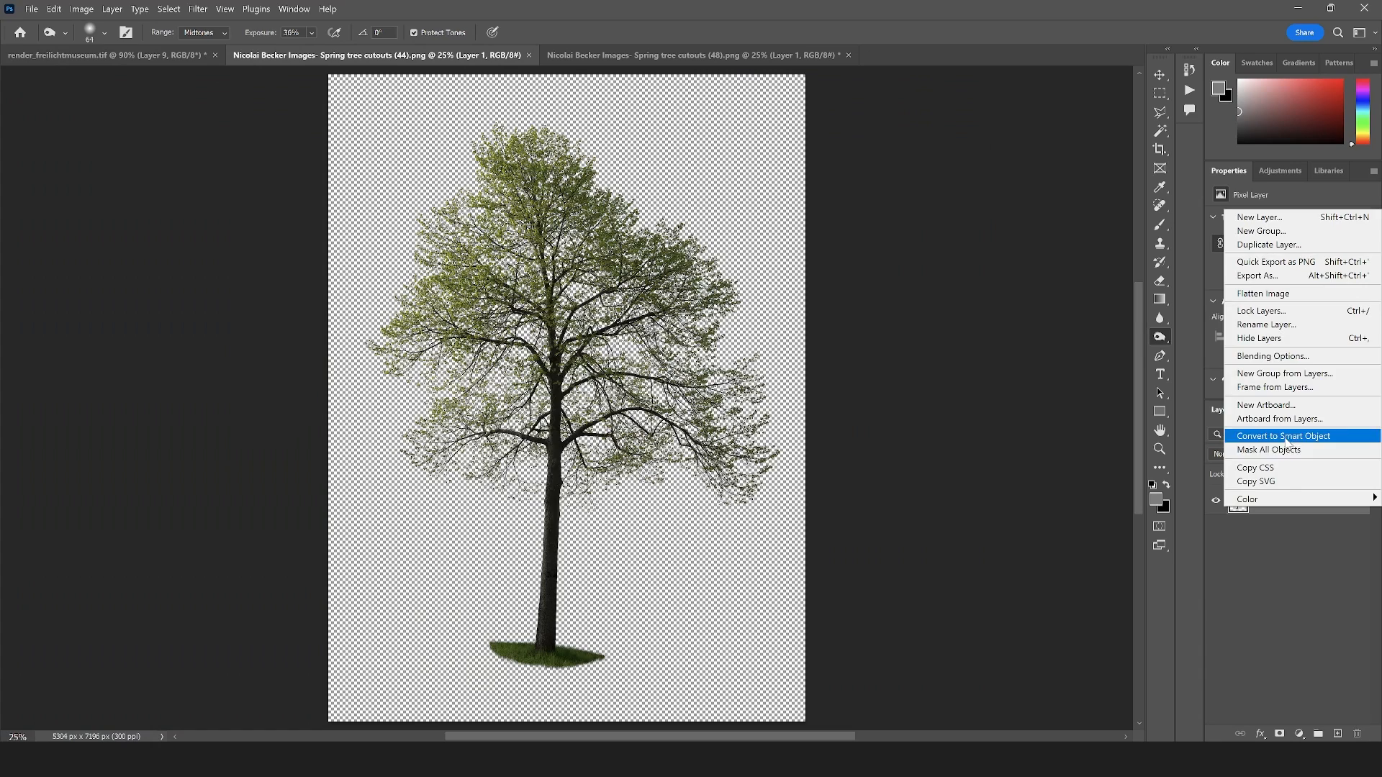
left_click(1256, 433)
key("v")
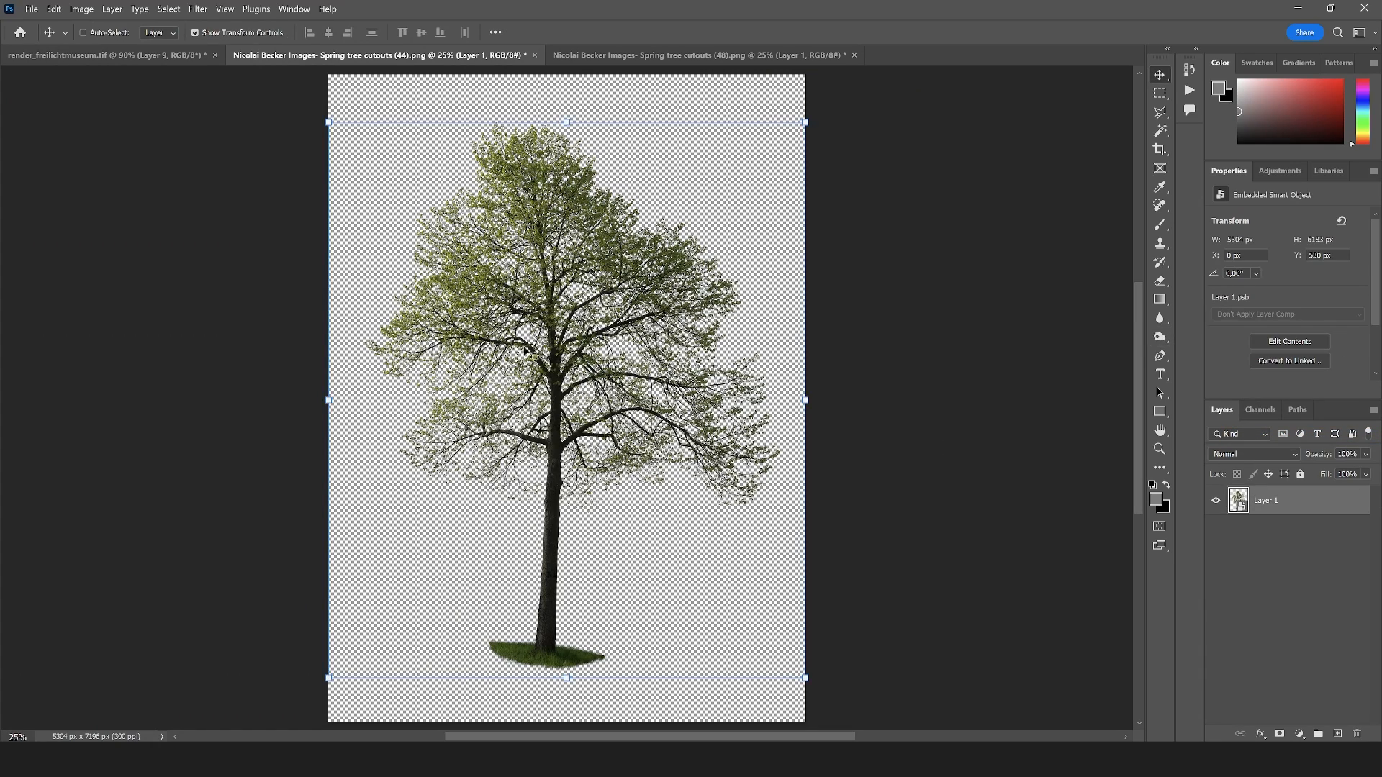
left_click_drag(531, 319, 727, 380)
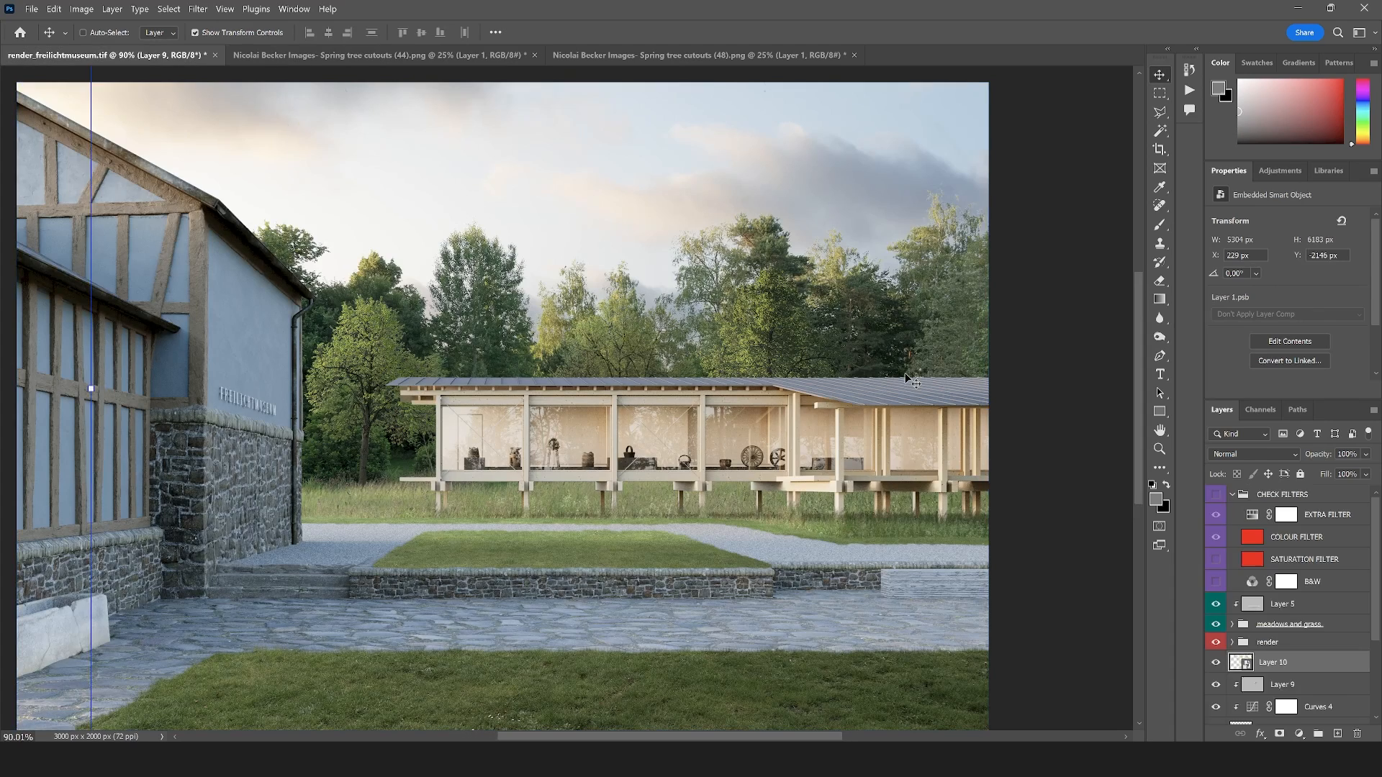
Scale the new tree to about 50% and position it behind the pavilion roof at the rendering's right edge
key("ctrl+t")
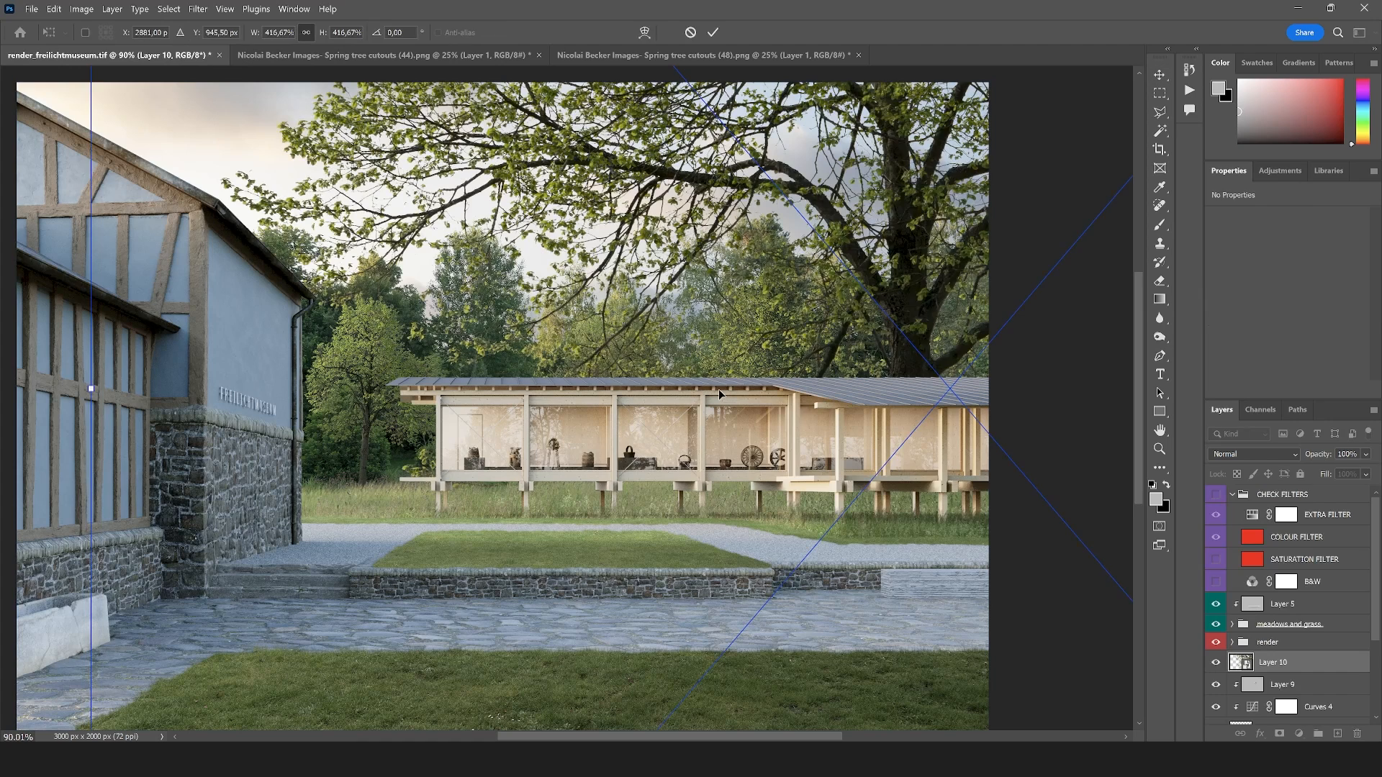
scroll(718, 390, "down", 5)
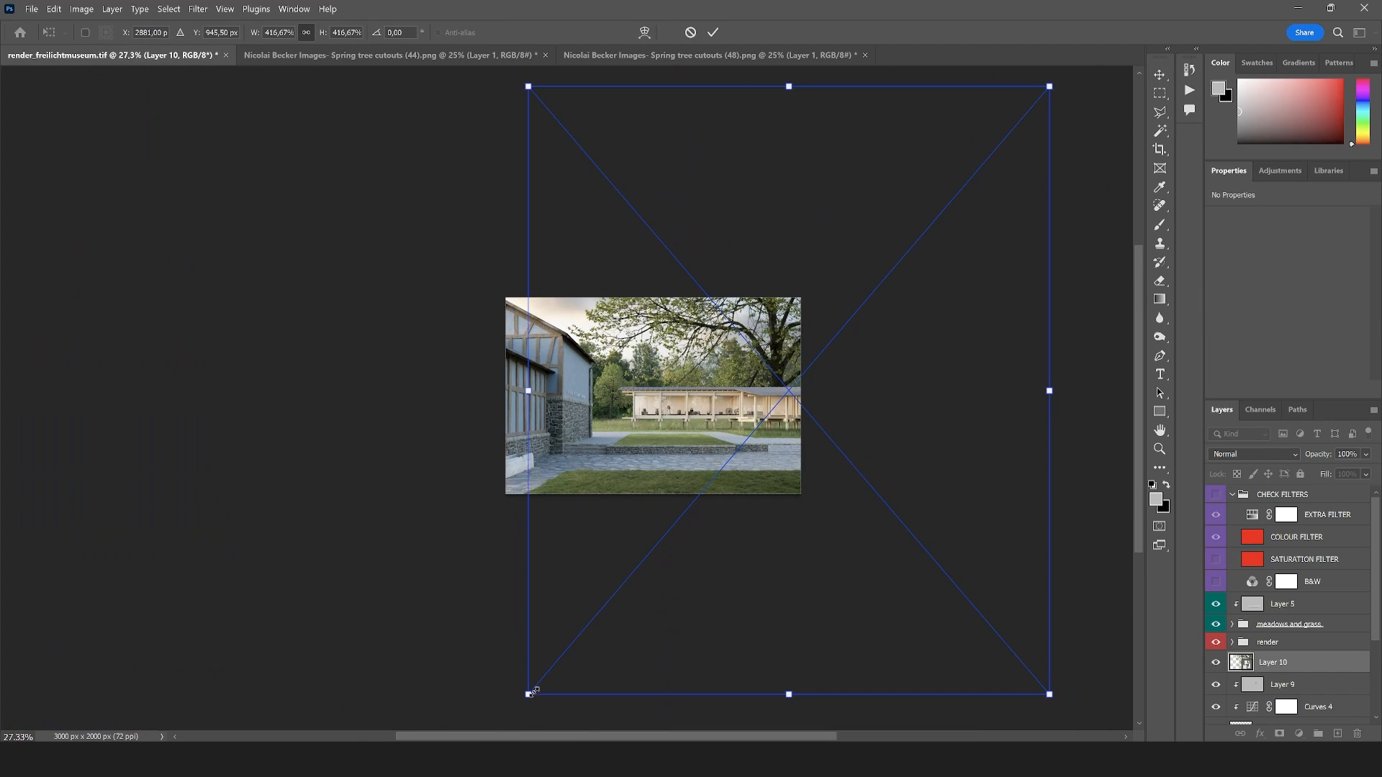
left_click_drag(532, 692, 720, 426)
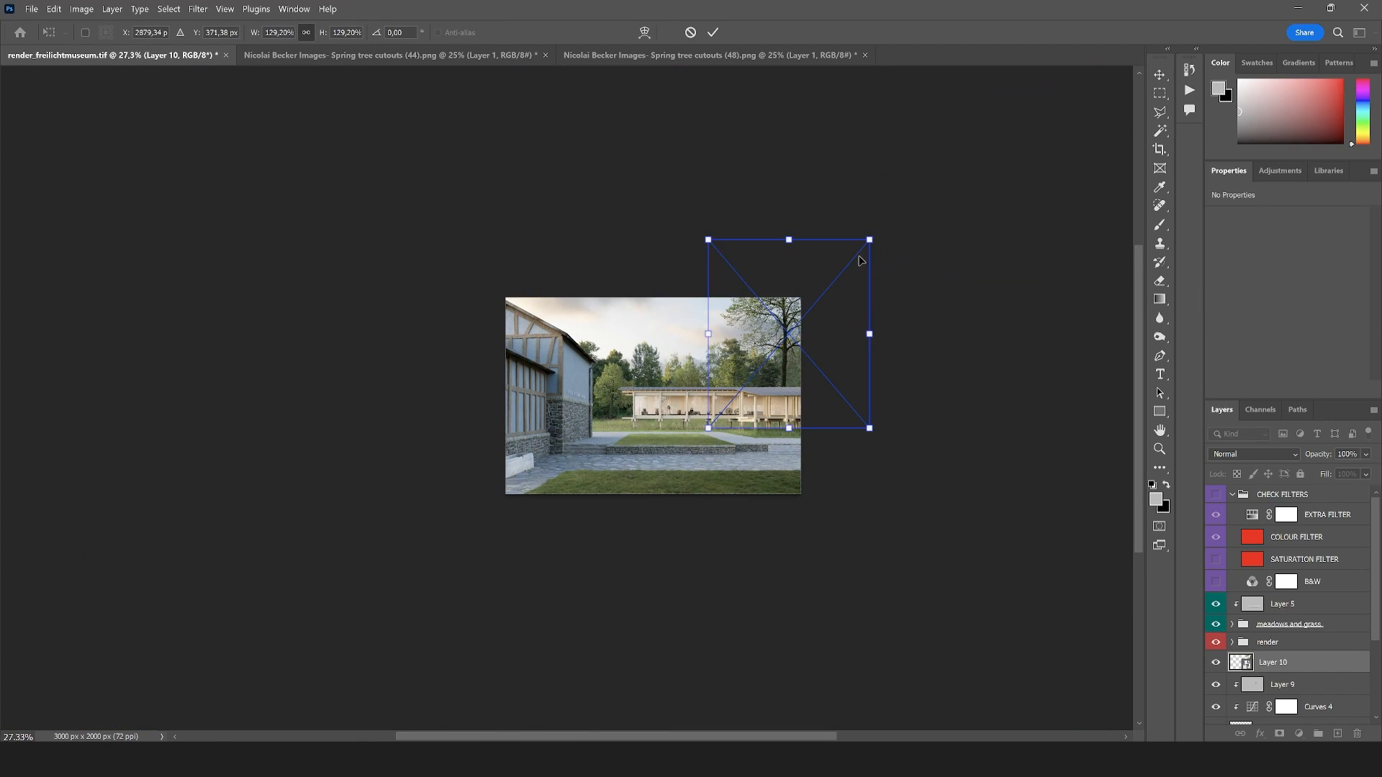
left_click_drag(871, 236, 779, 344)
scroll(786, 342, "up", 5)
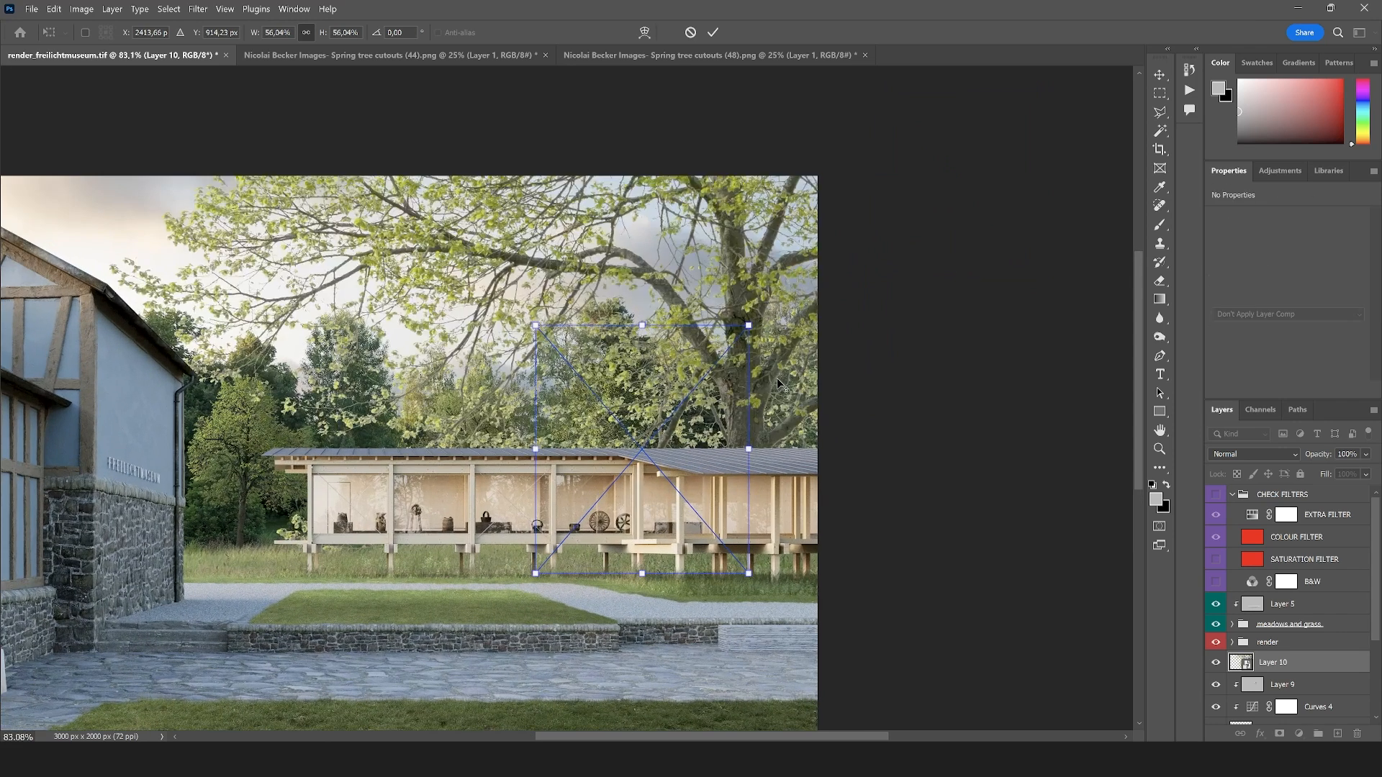
left_click_drag(683, 447, 813, 456)
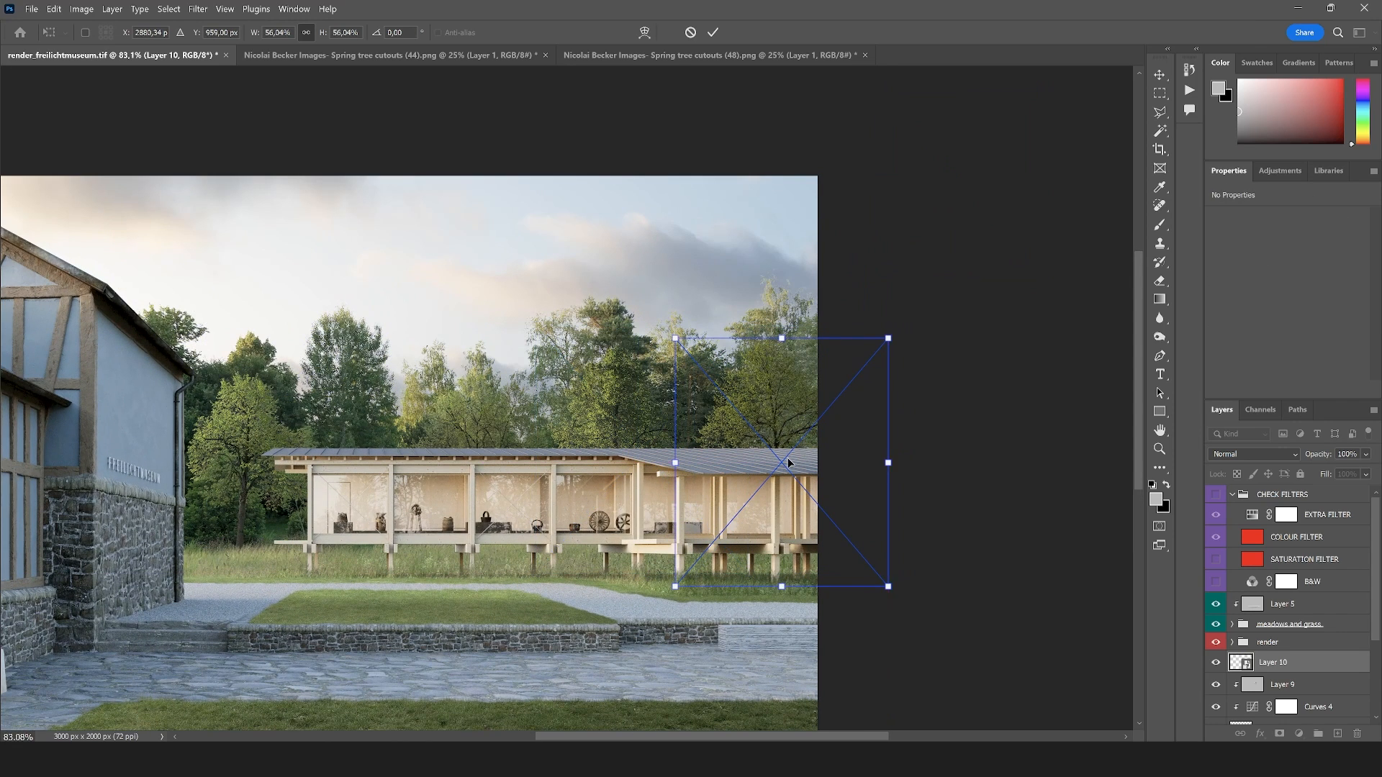
mouse_move(889, 337)
left_mouse_down()
mouse_move(927, 298)
mouse_move(888, 338)
left_mouse_up()
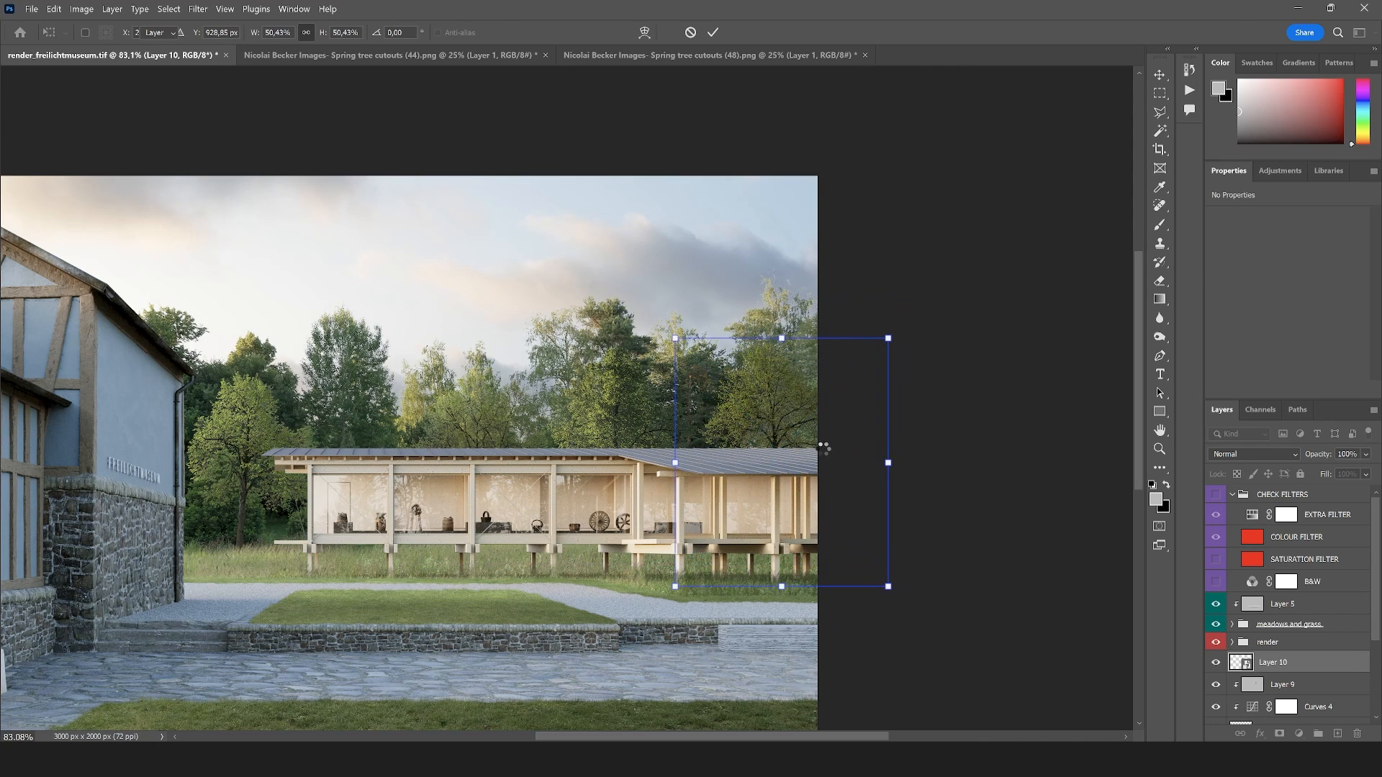
scroll(827, 414, "down", 5)
scroll(742, 419, "up", 4)
mouse_move(732, 427)
left_mouse_down()
mouse_move(771, 422)
mouse_move(757, 423)
left_mouse_up()
left_click(1160, 112)
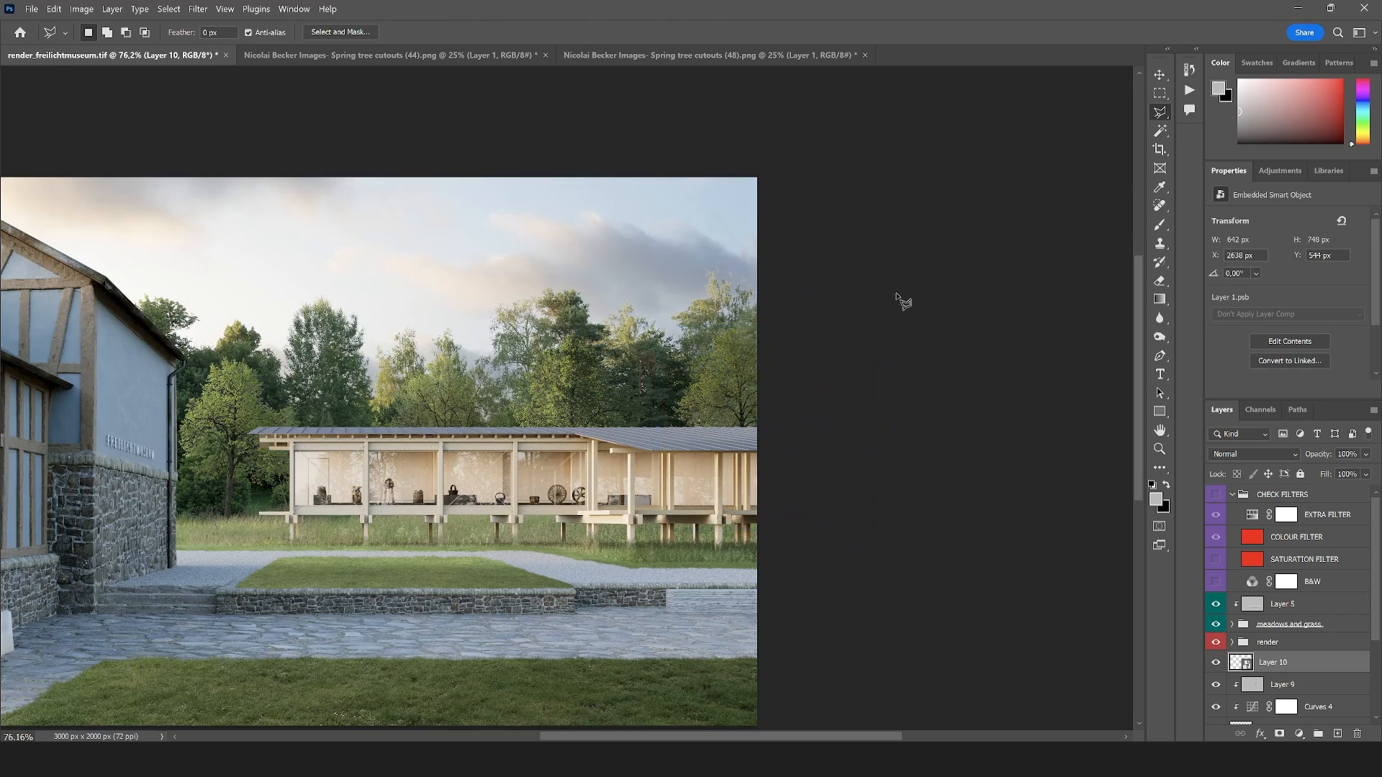
Add a Curves adjustment clipped to the tree behind the pavilion's right end and raise its midtones to brighten the foliage
scroll(562, 395, "down", 5)
scroll(282, 458, "up", 7)
scroll(631, 277, "down", 2)
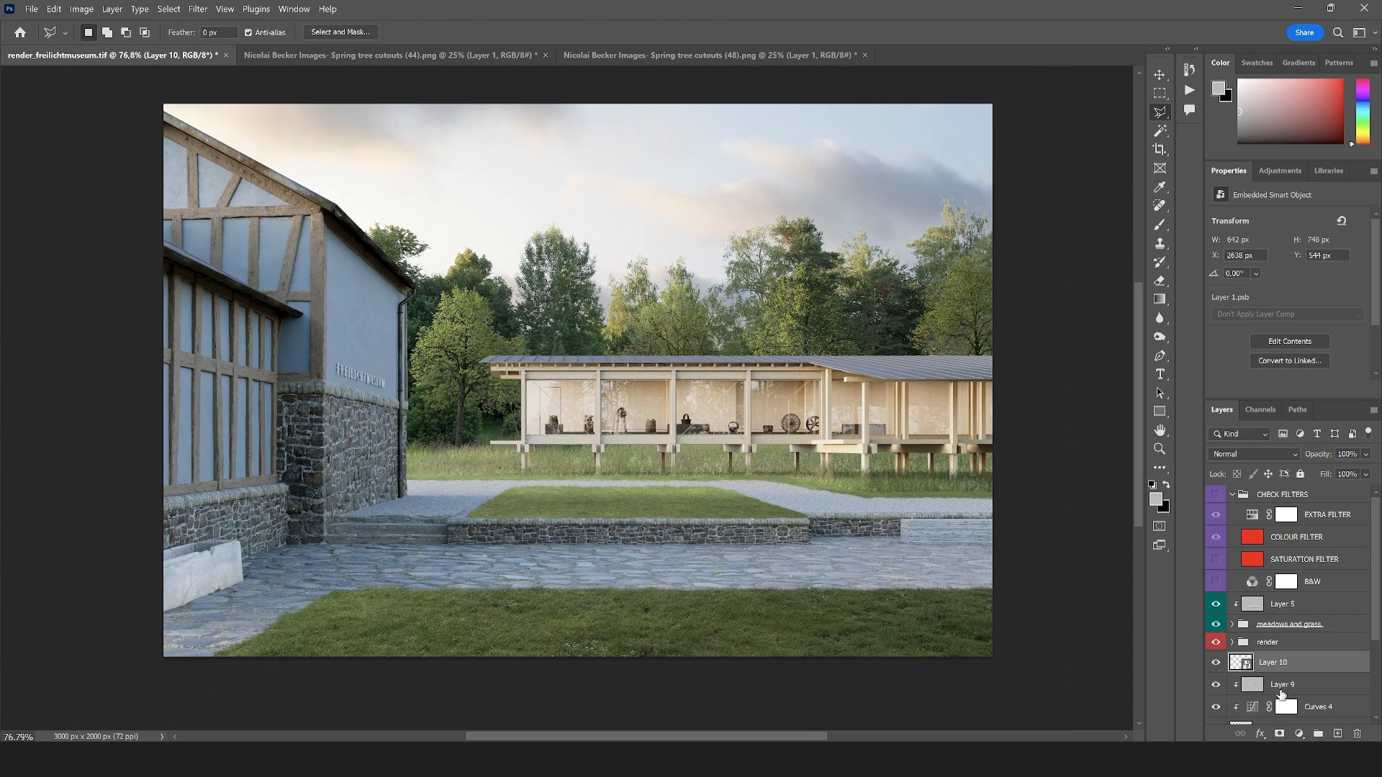
left_click(1309, 734)
left_click(1301, 554)
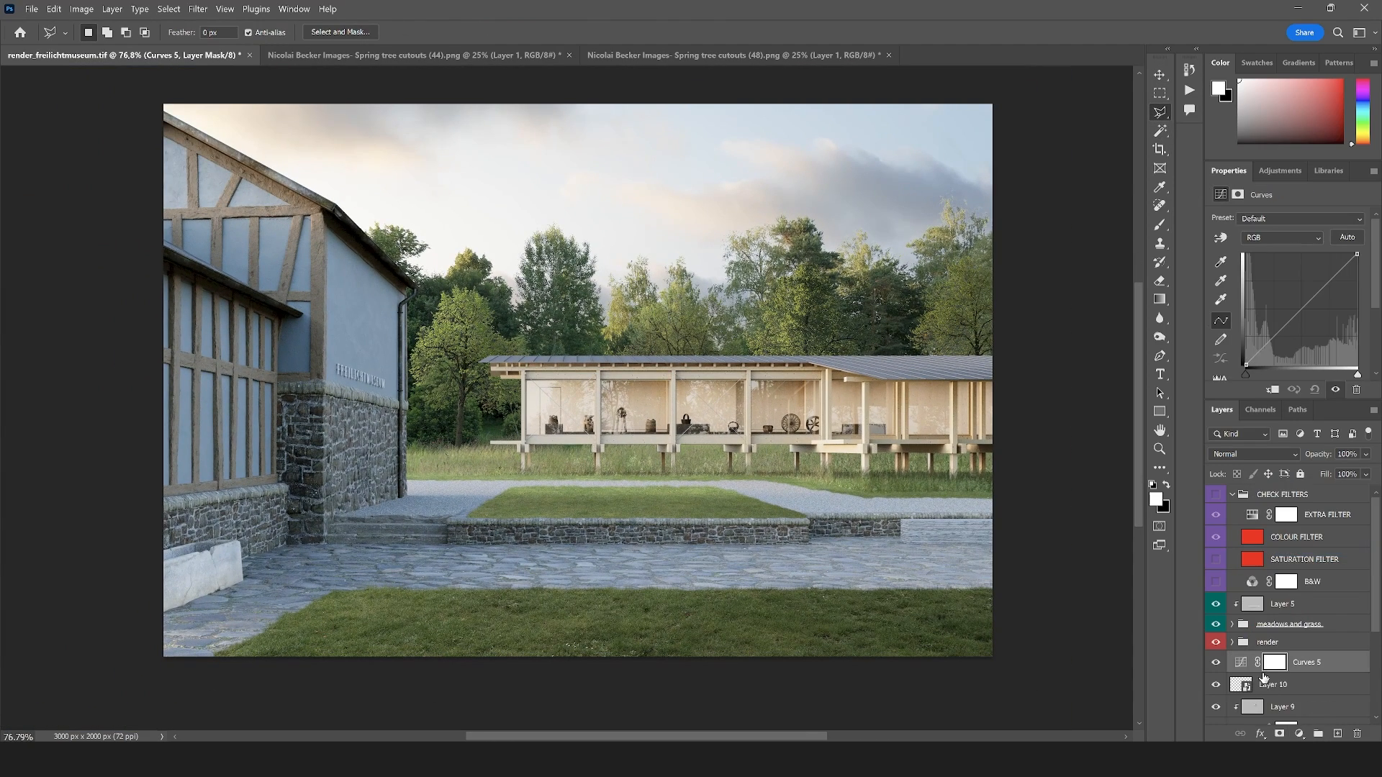
left_click(1263, 666, "alt")
left_click_drag(1323, 288, 1306, 279)
scroll(728, 389, "down", 5)
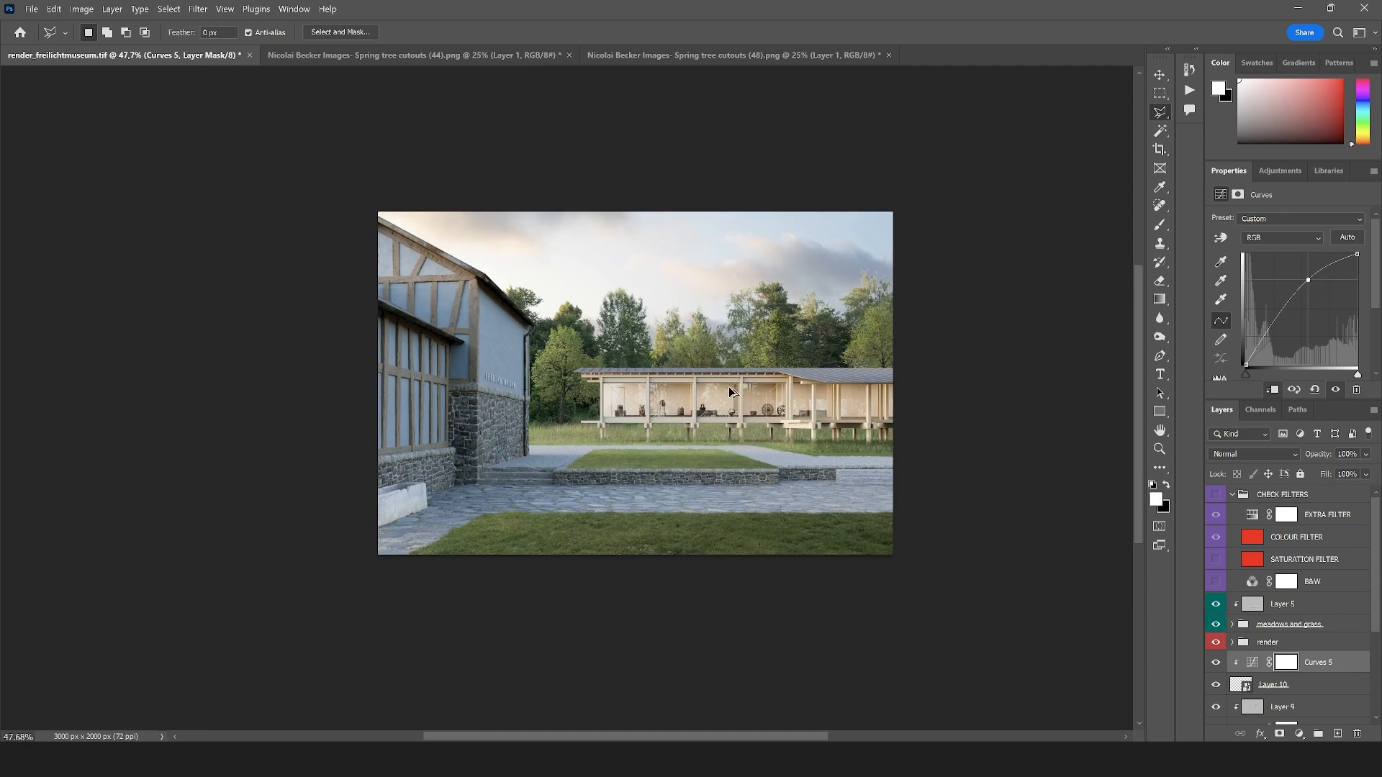
scroll(848, 401, "up", 5)
scroll(584, 335, "down", 3)
scroll(581, 310, "up", 3)
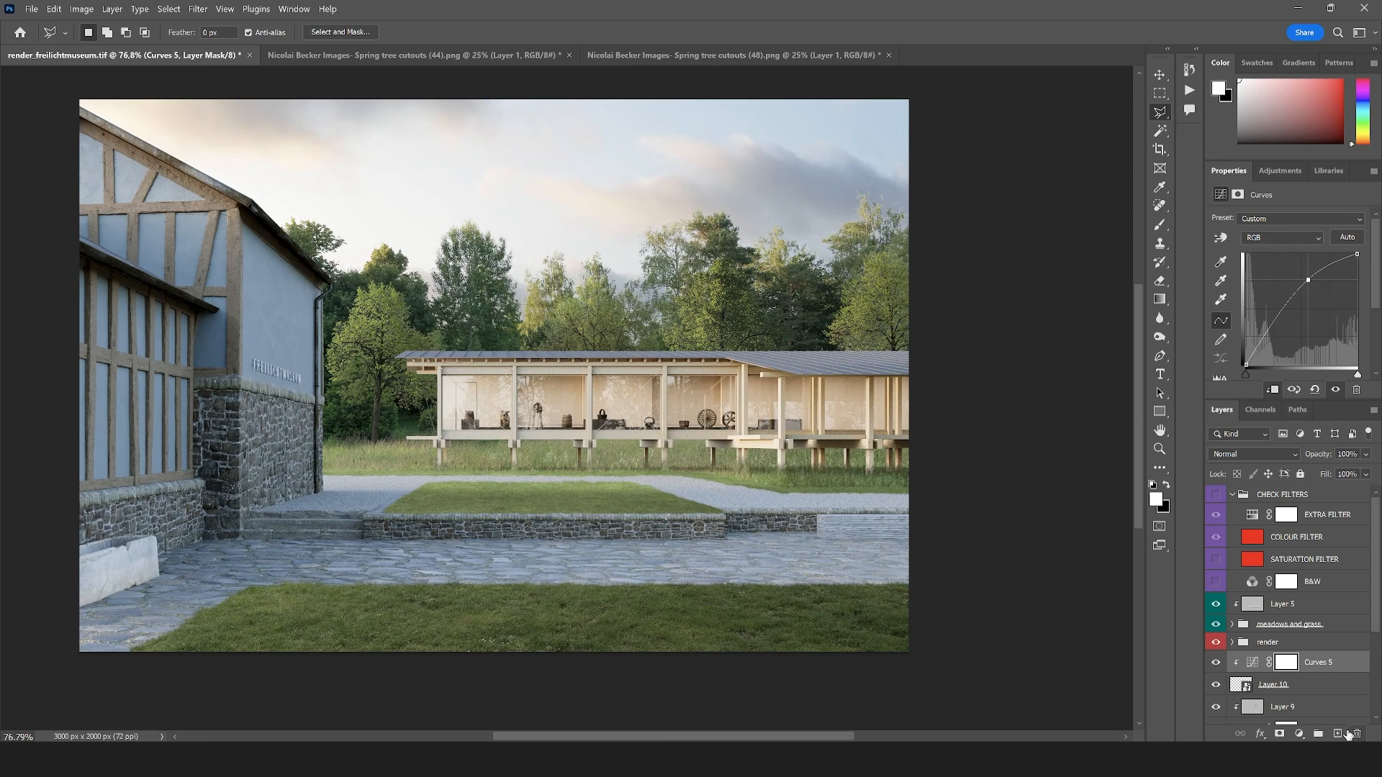
Add a gray-filled layer clipped above the right-hand tree's Curves adjustment and set its blend mode to Overlay
left_click(1338, 734)
key("ctrl+0")
left_click(1308, 672, "alt")
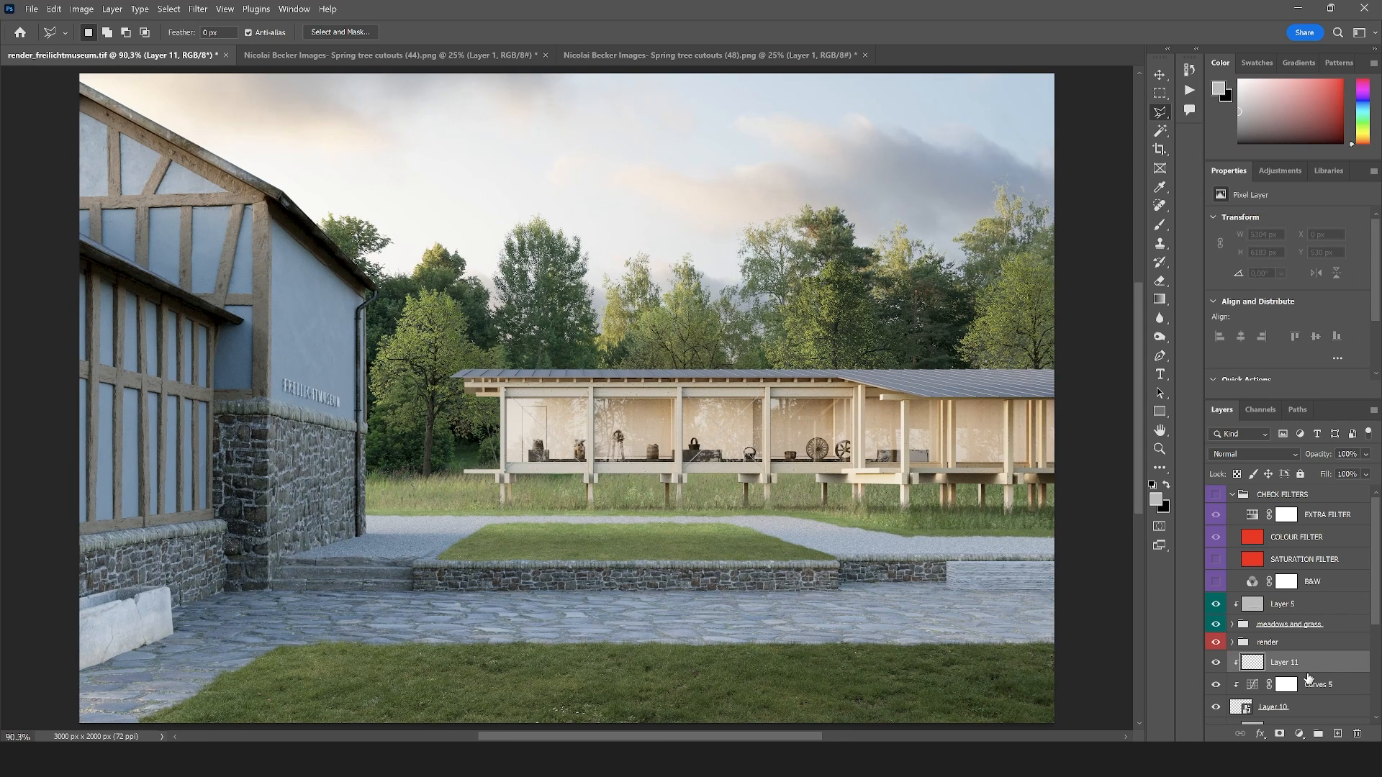
left_click(1250, 454)
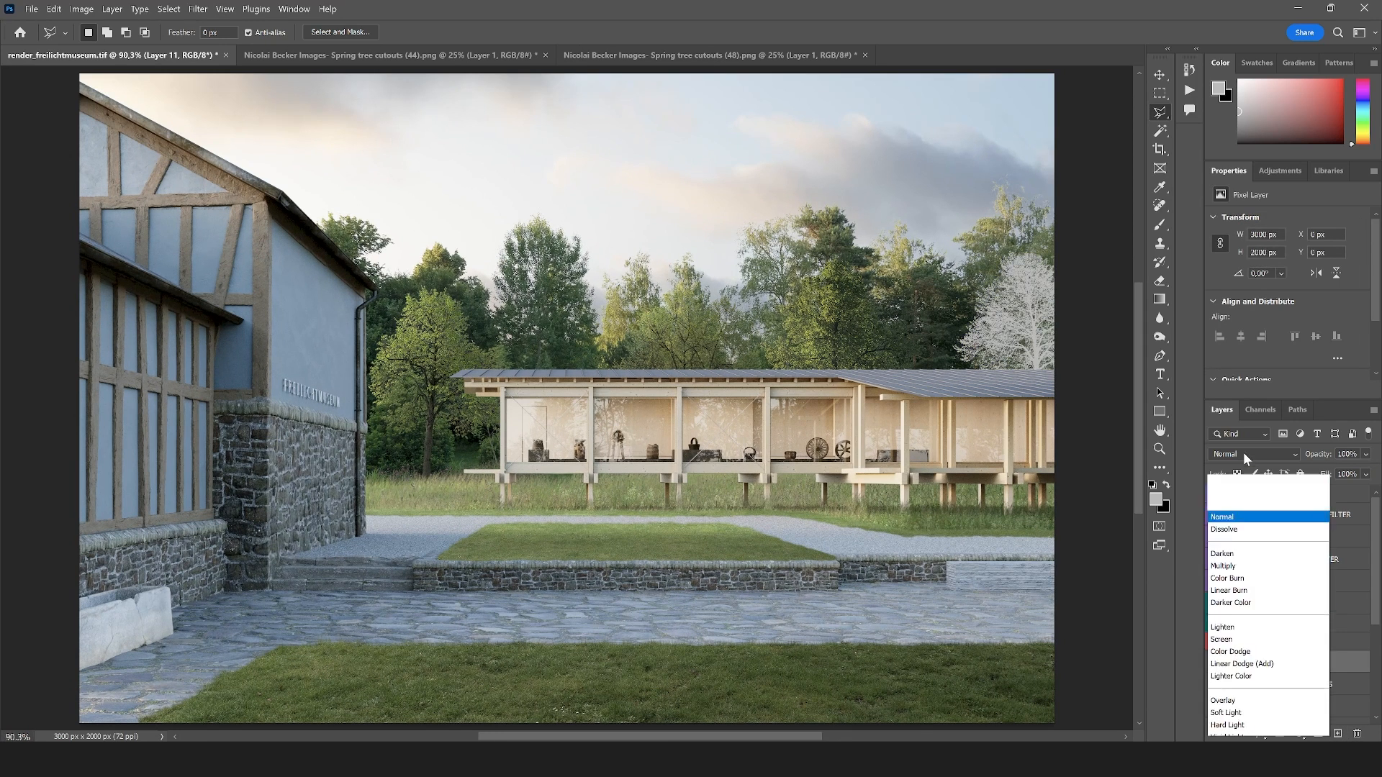
left_click(1235, 530)
Enlarge the Dodge brush and lighten the right-hand tree on its gray Overlay layer, using the Midtones range and 36% exposure
key("o")
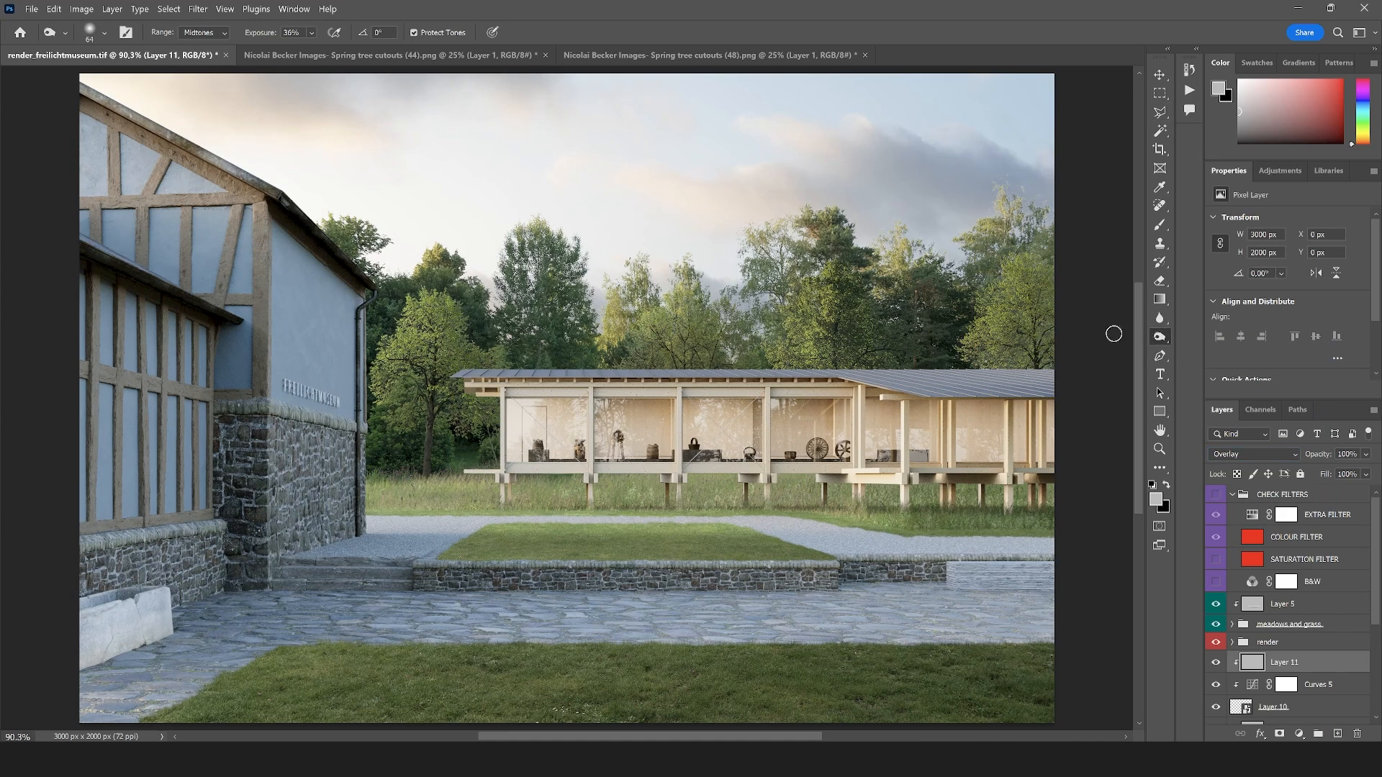
left_click(104, 32)
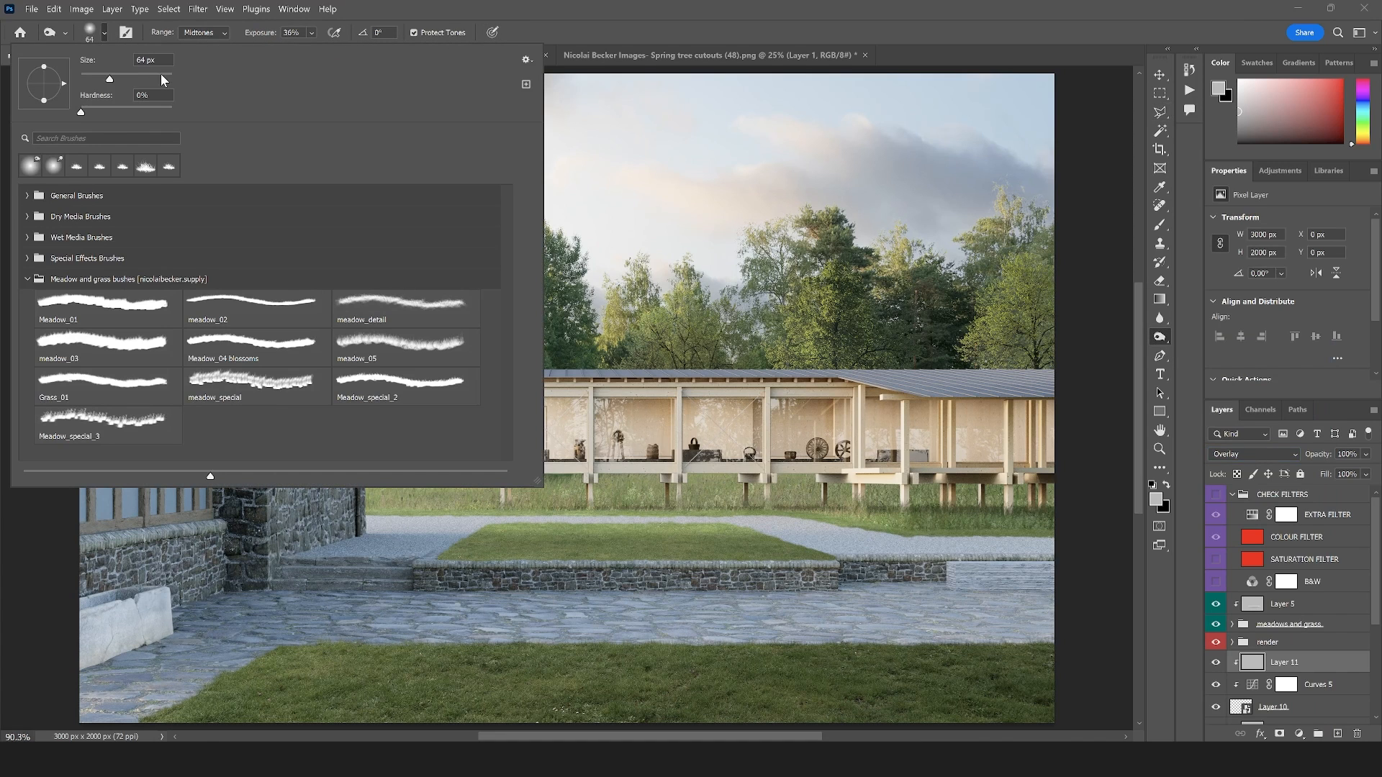
left_click(162, 76)
left_click(1053, 288)
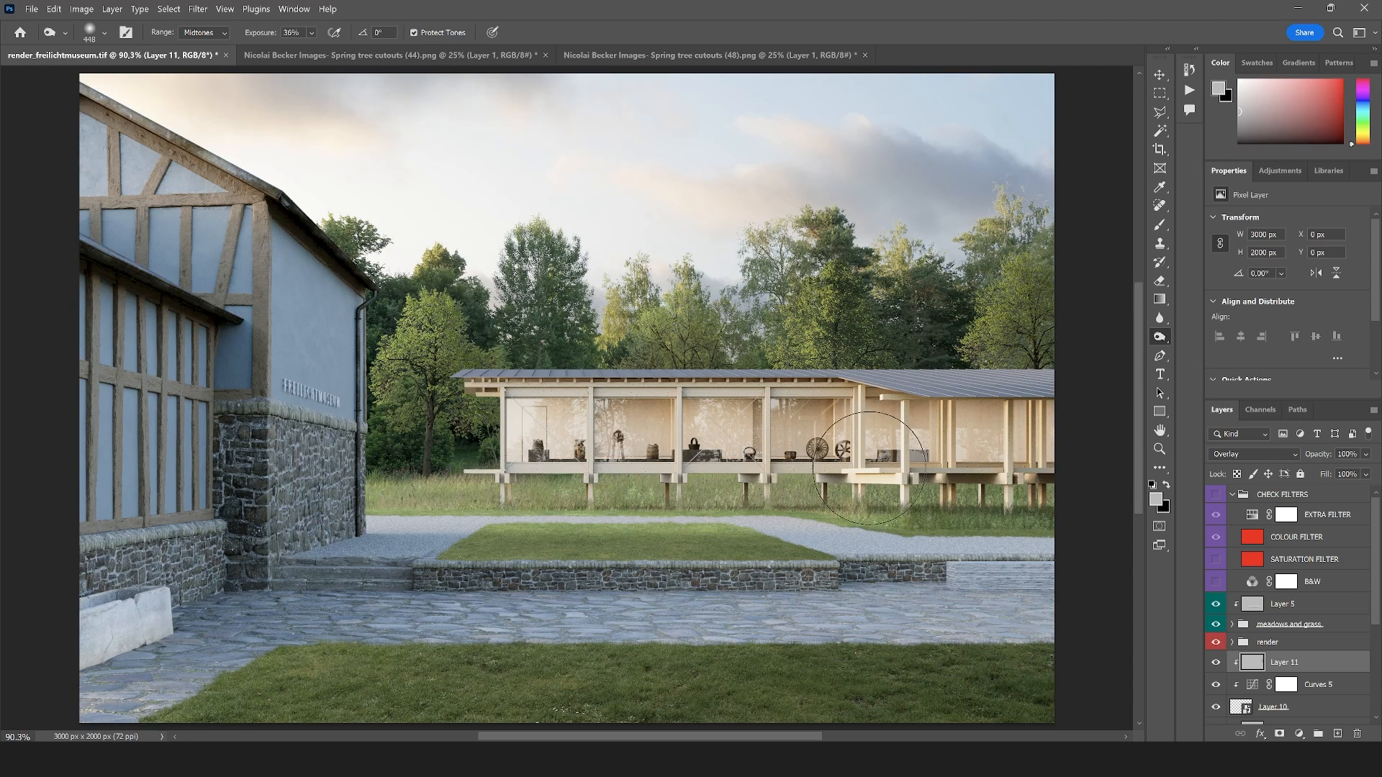
scroll(805, 403, "down", 3)
scroll(828, 454, "up", 1)
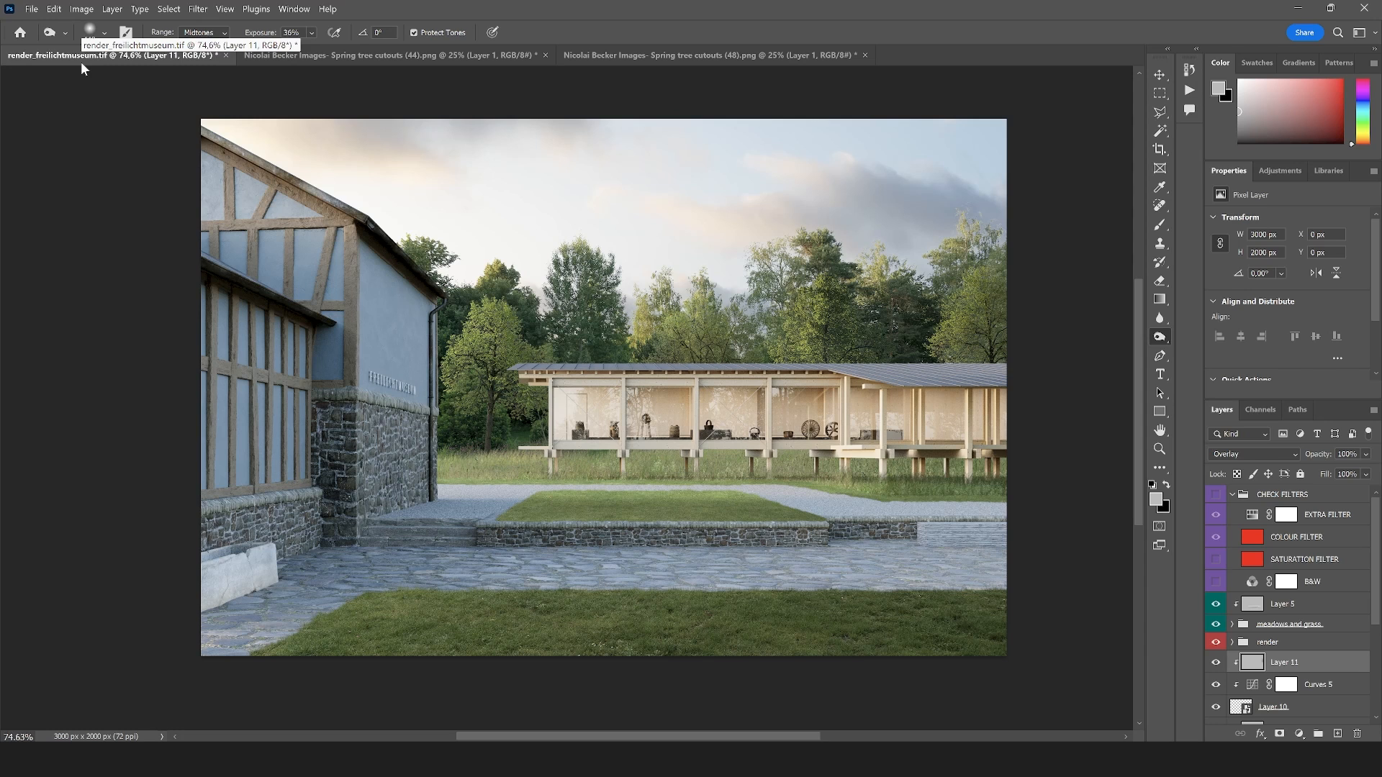
Open Spring tree cutouts (53).png and bring its tree as a Smart Object into the rendering, stacked just below the CHECK FILTERS group
left_click(32, 9)
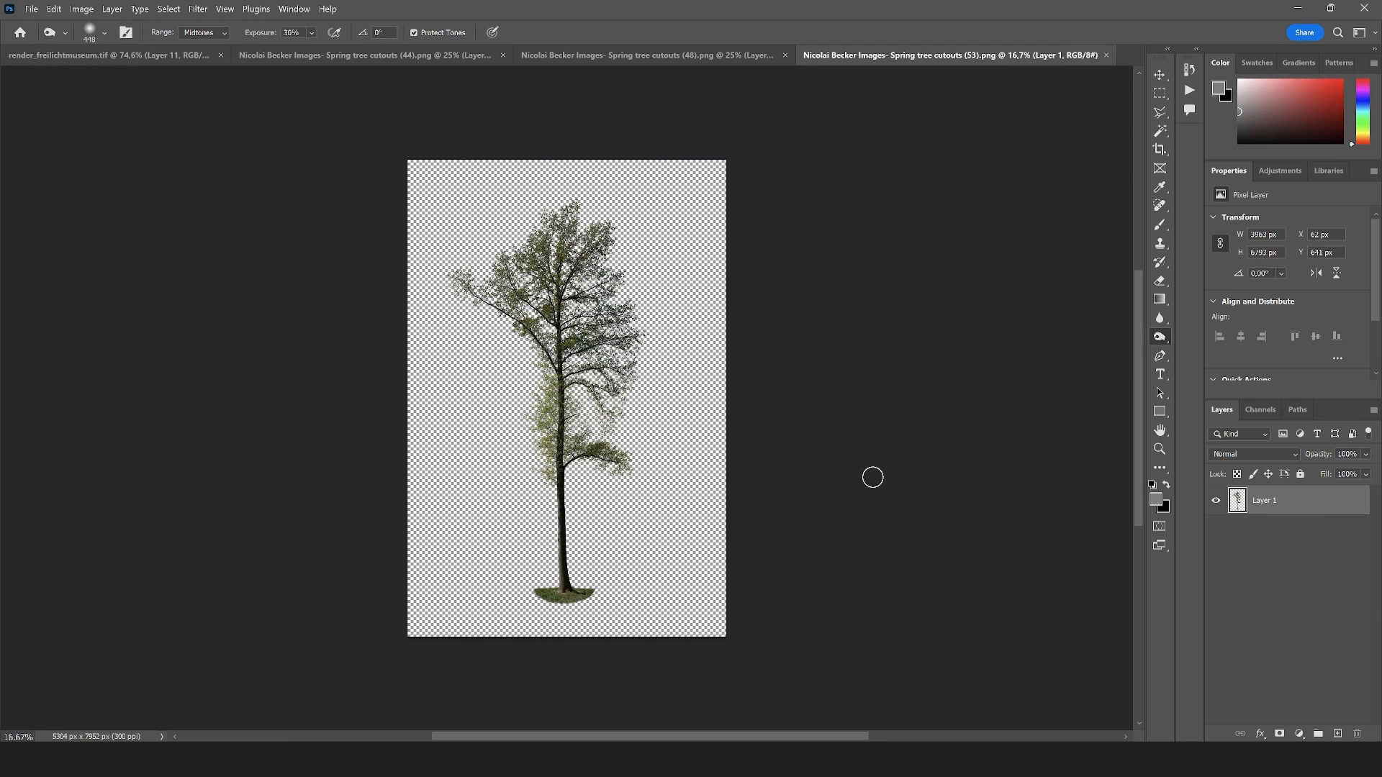
right_click(1303, 507)
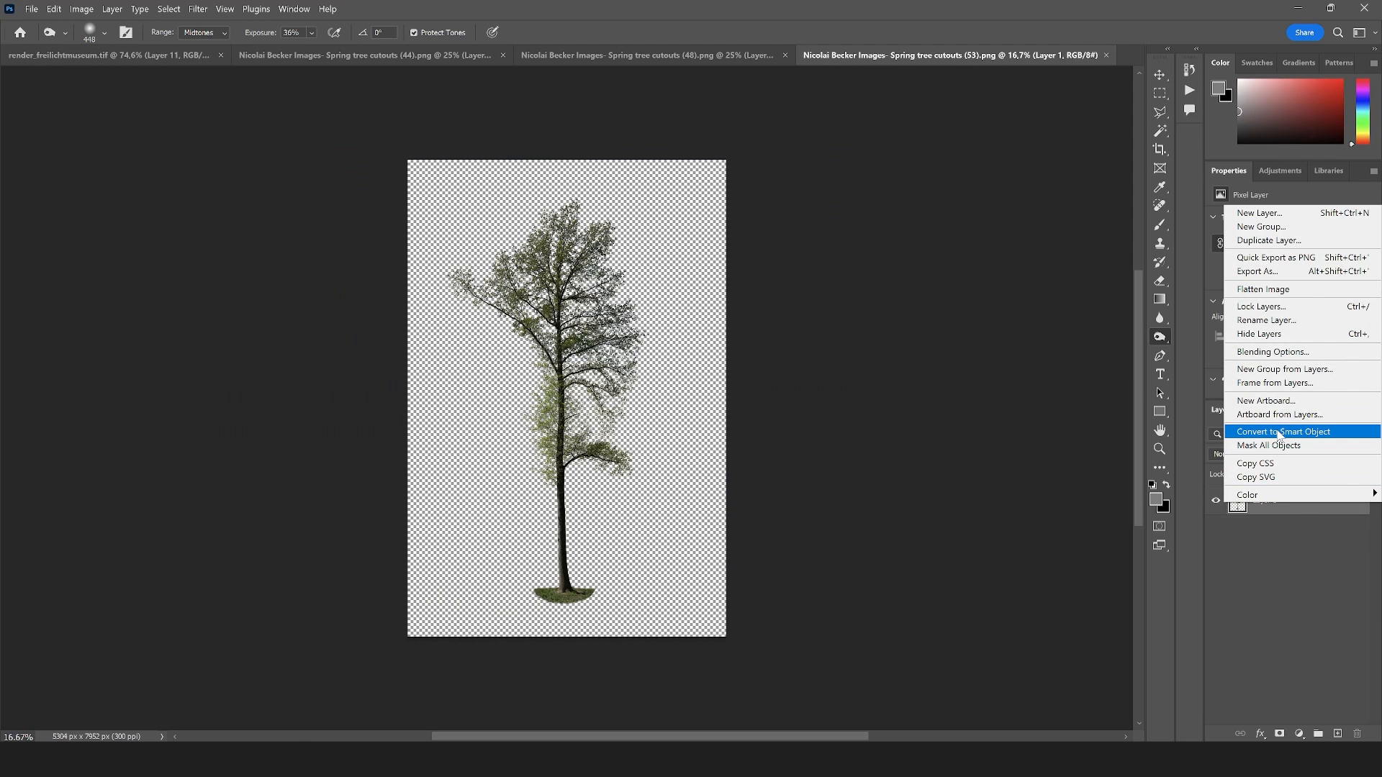
left_click(1267, 433)
key("v")
left_click_drag(645, 457, 657, 288)
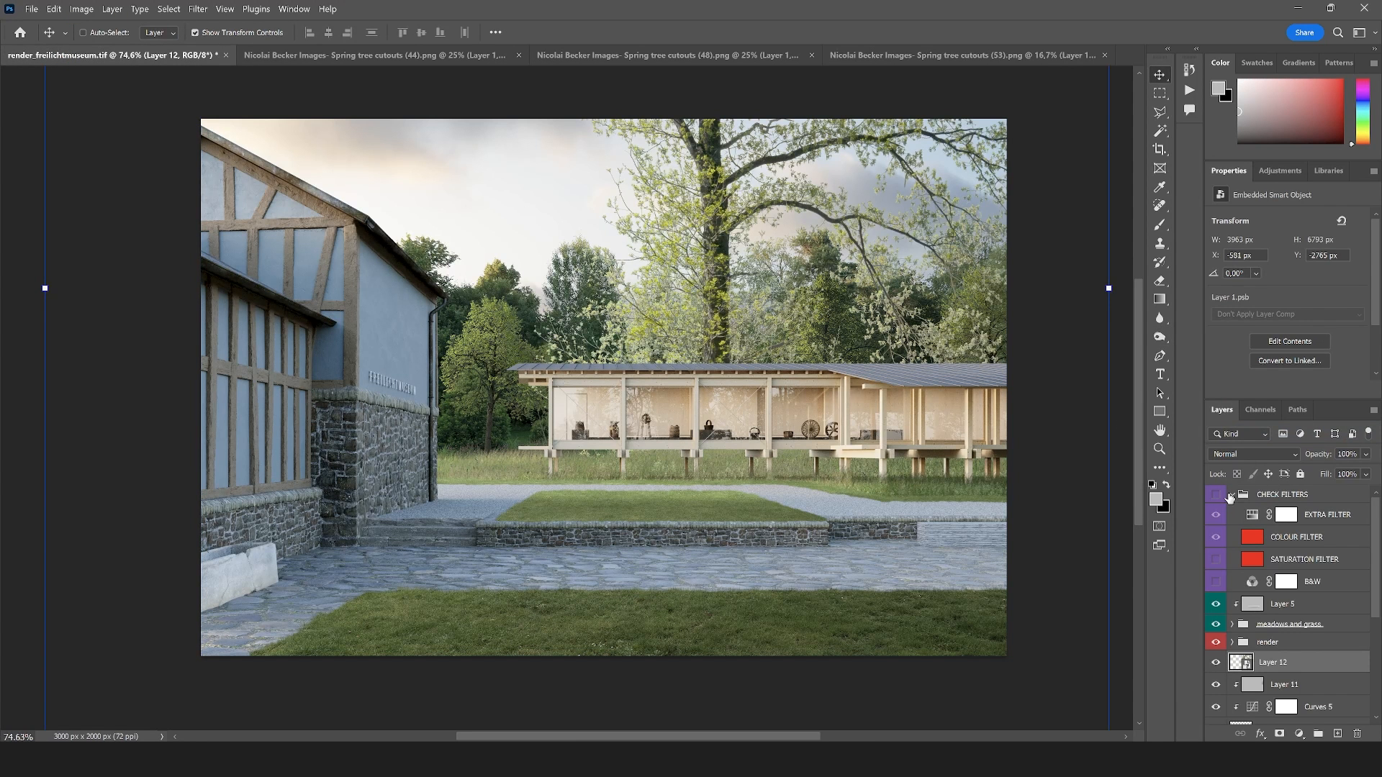
left_click_drag(1257, 661, 1266, 619)
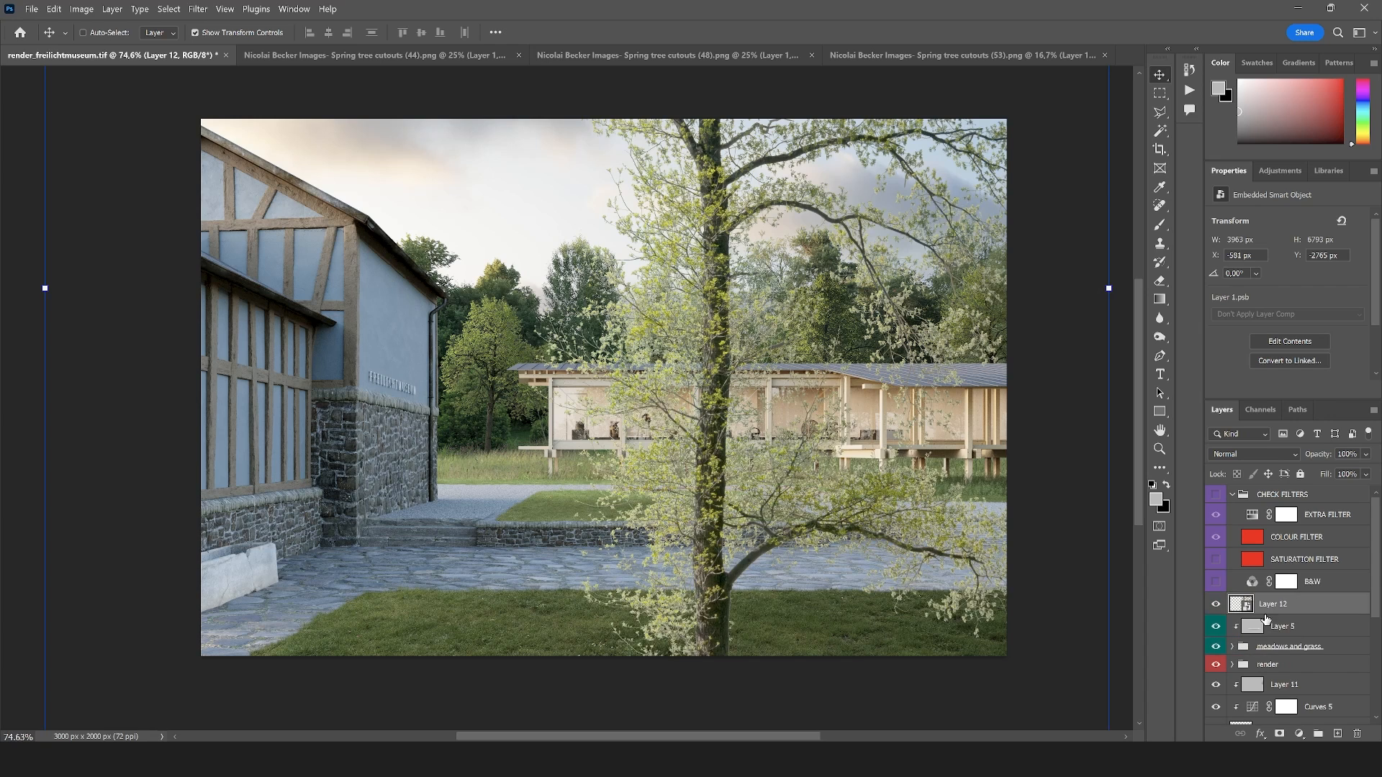
Group the background tree layers under the name BG trees and give the group a green color label
scroll(1234, 679, "down", 3)
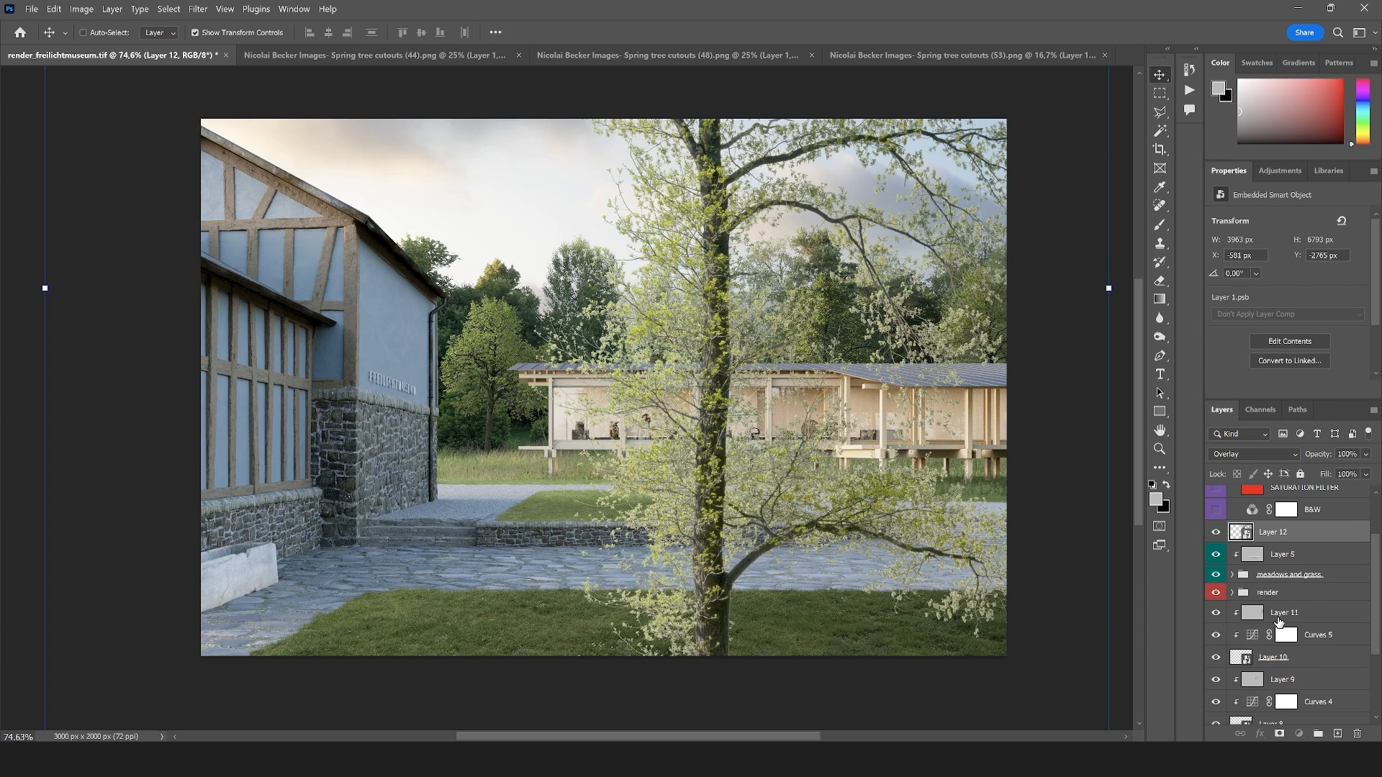
left_click(1272, 617)
scroll(1271, 626, "down", 3)
left_click(1307, 699, "shift")
left_click_drag(1336, 644, 1319, 733)
double_click(1269, 679)
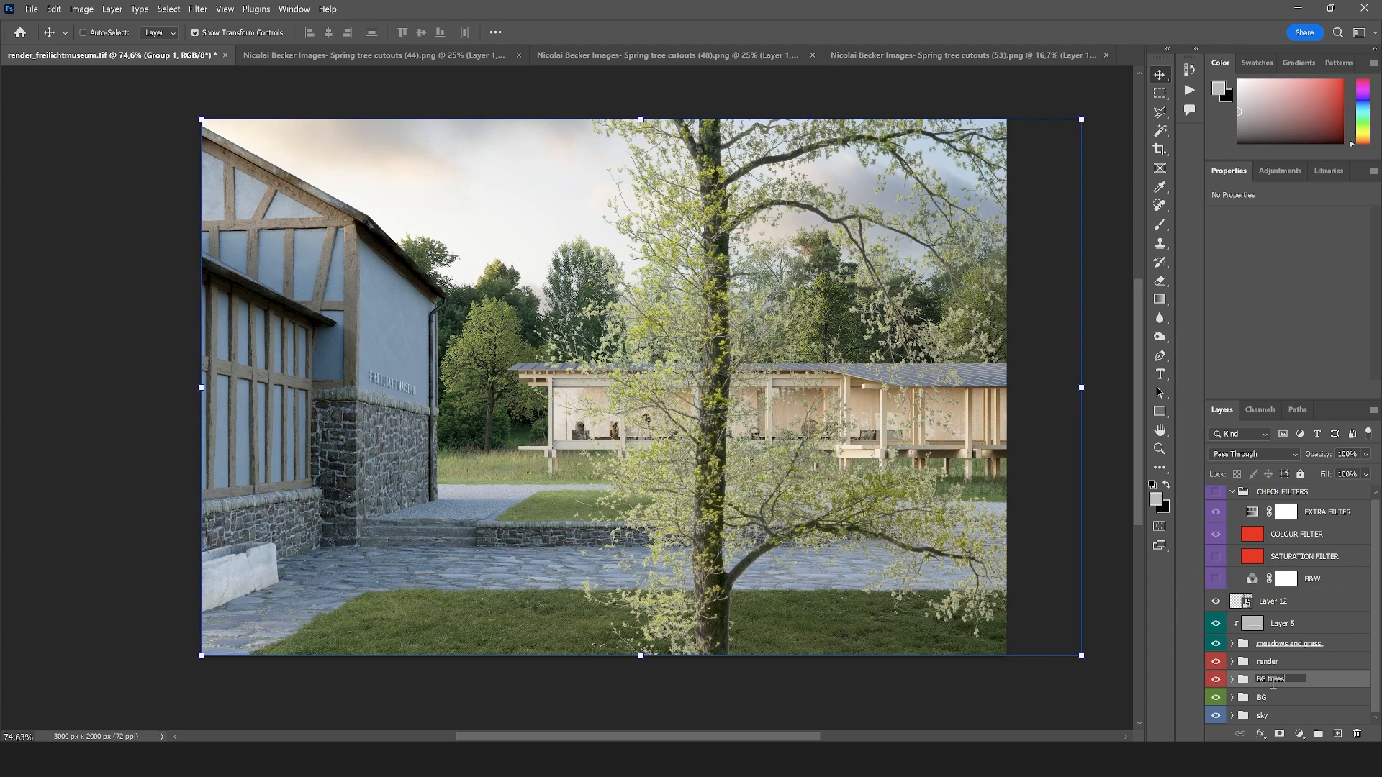
key("Return")
key("o")
right_click(1272, 680)
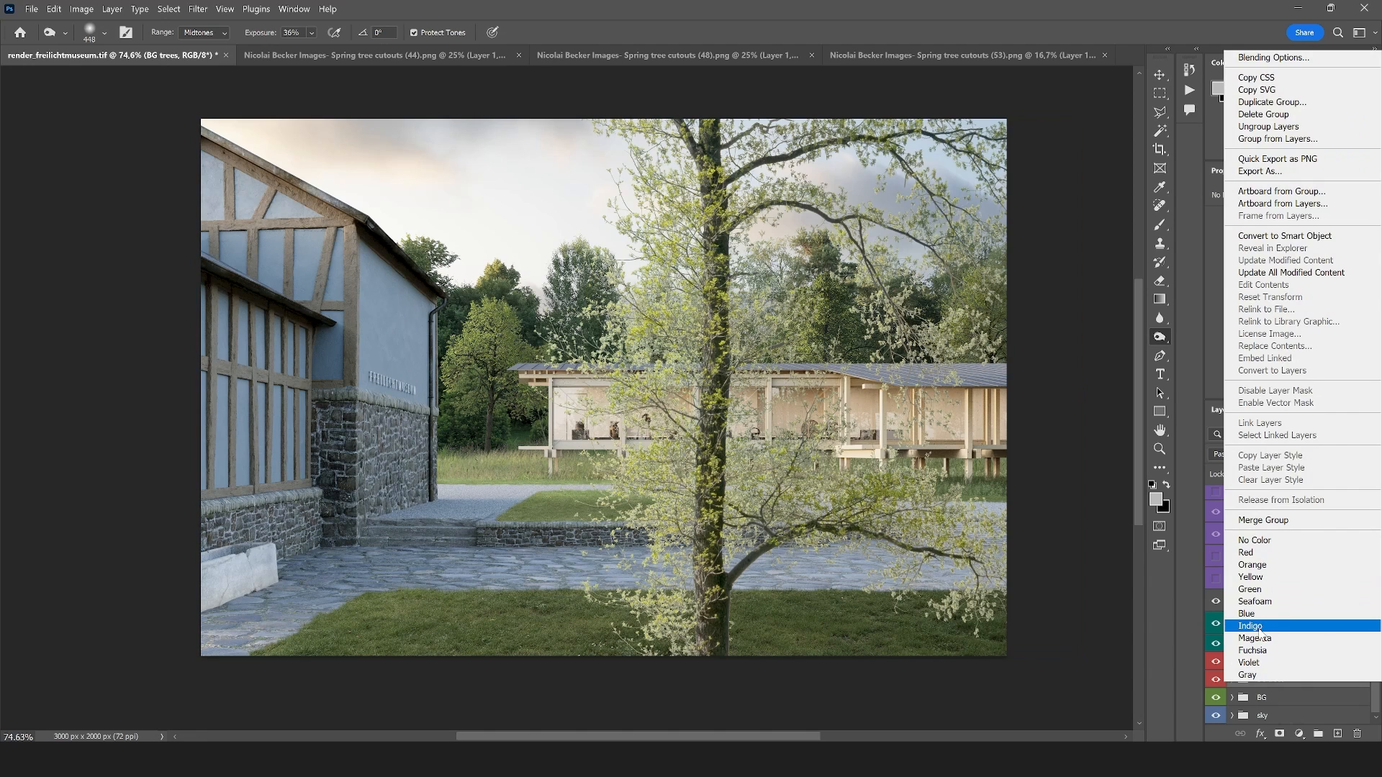
left_click(1252, 588)
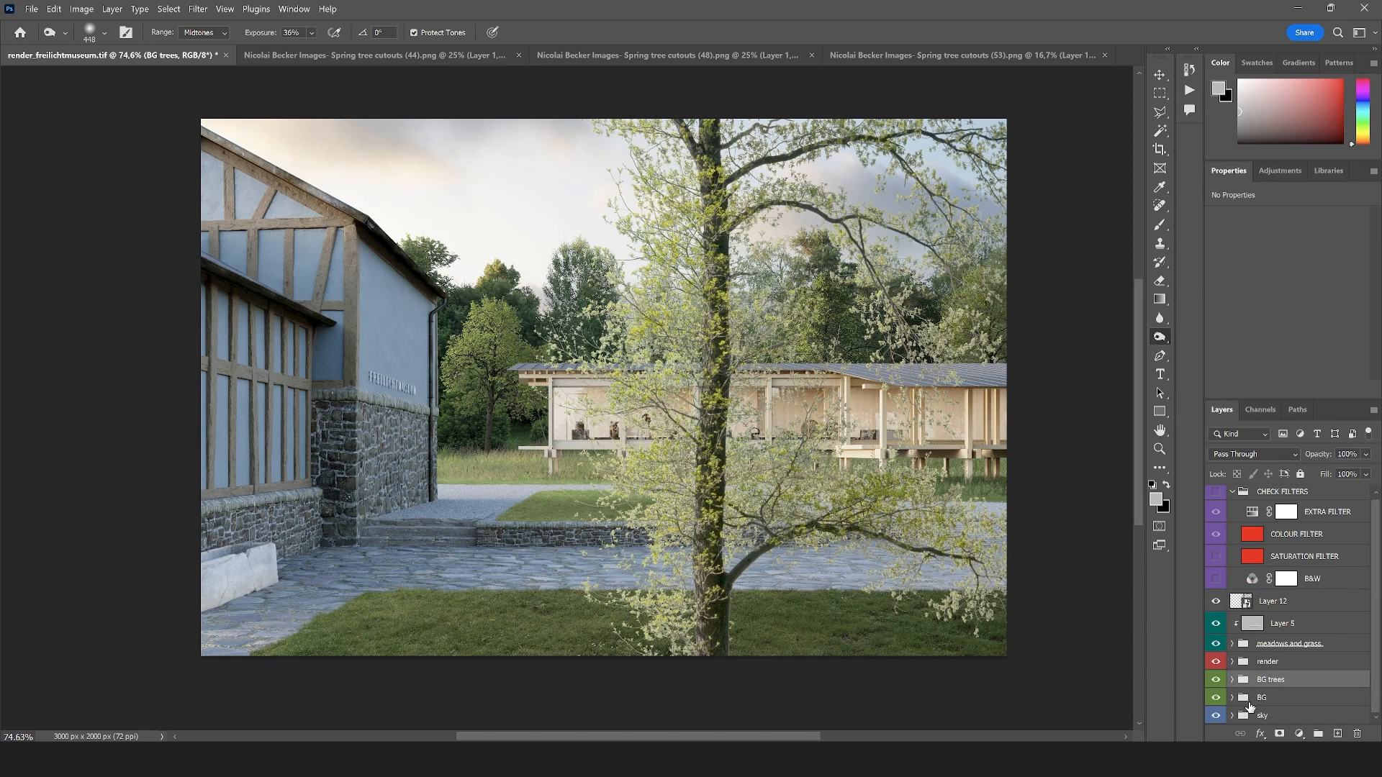
Collapse the CHECK FILTERS group, scale the new tree cutout down to about 90%, and move it to the museum pavilion's right end
left_click(1265, 603)
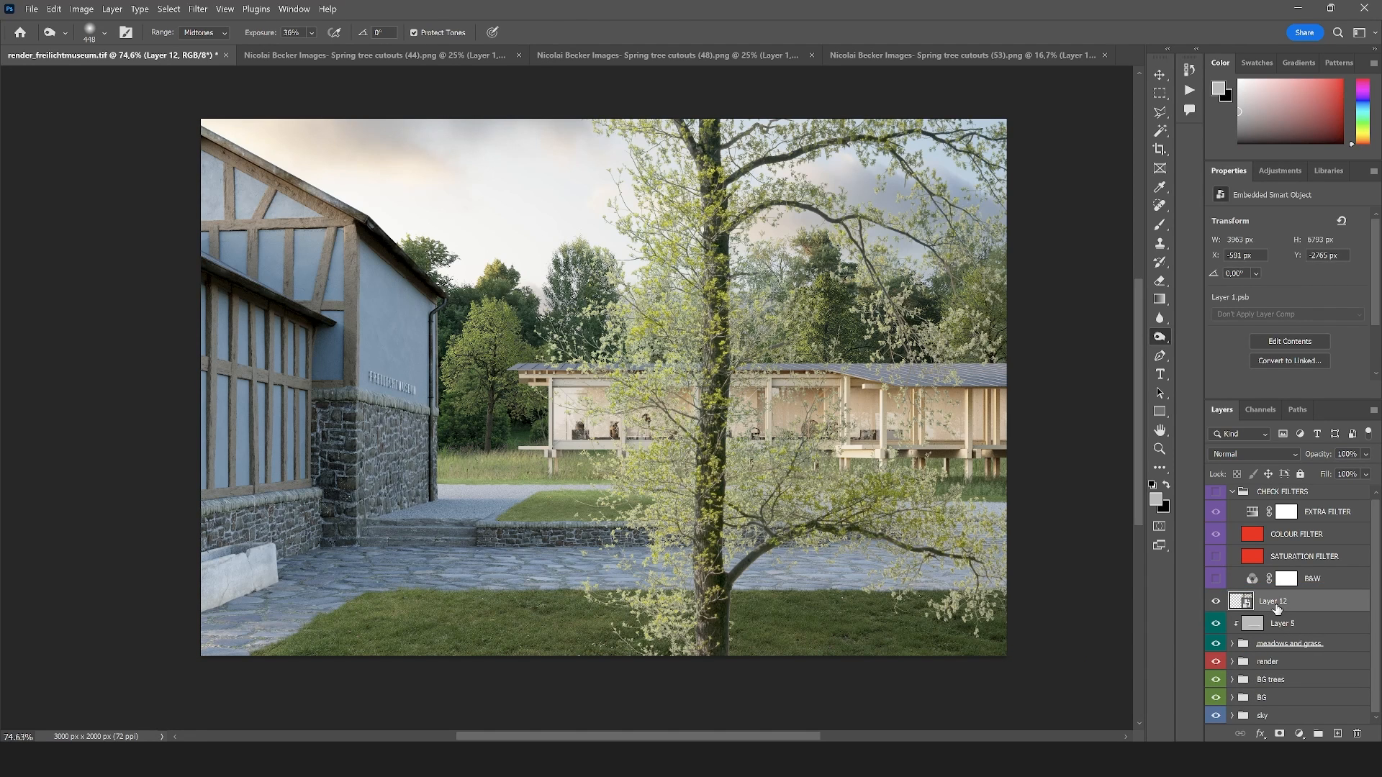
left_click(1232, 492)
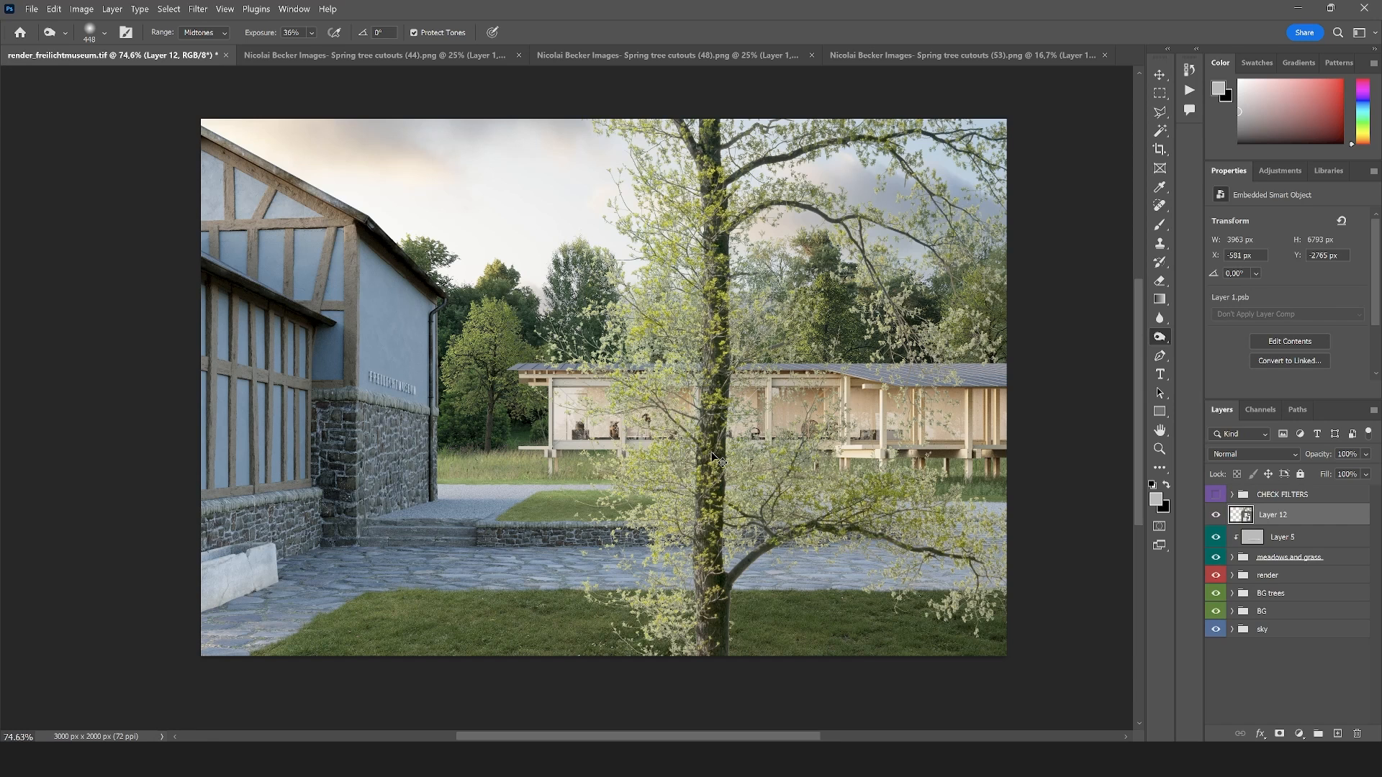
key("ctrl+t")
scroll(702, 408, "down", 6)
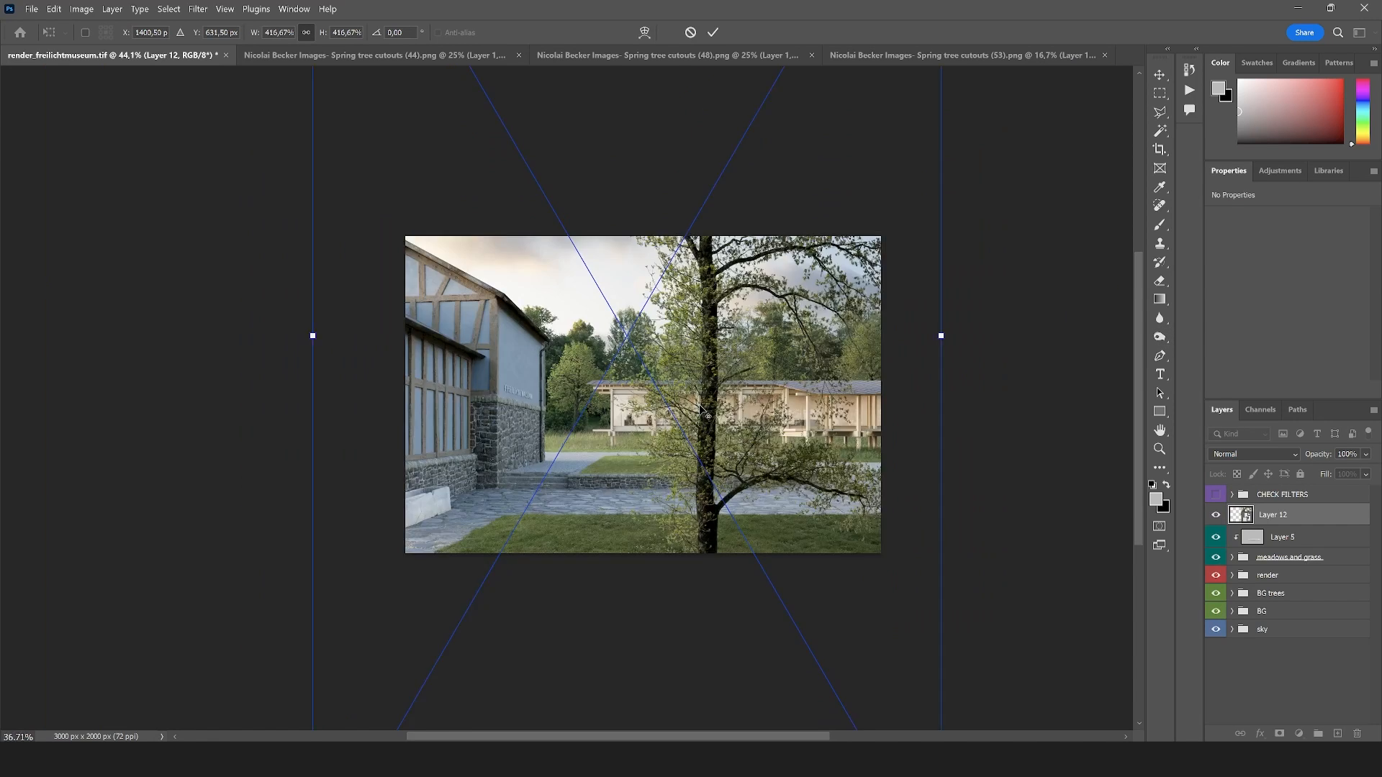
left_click_drag(789, 563, 774, 414)
scroll(762, 392, "up", 5)
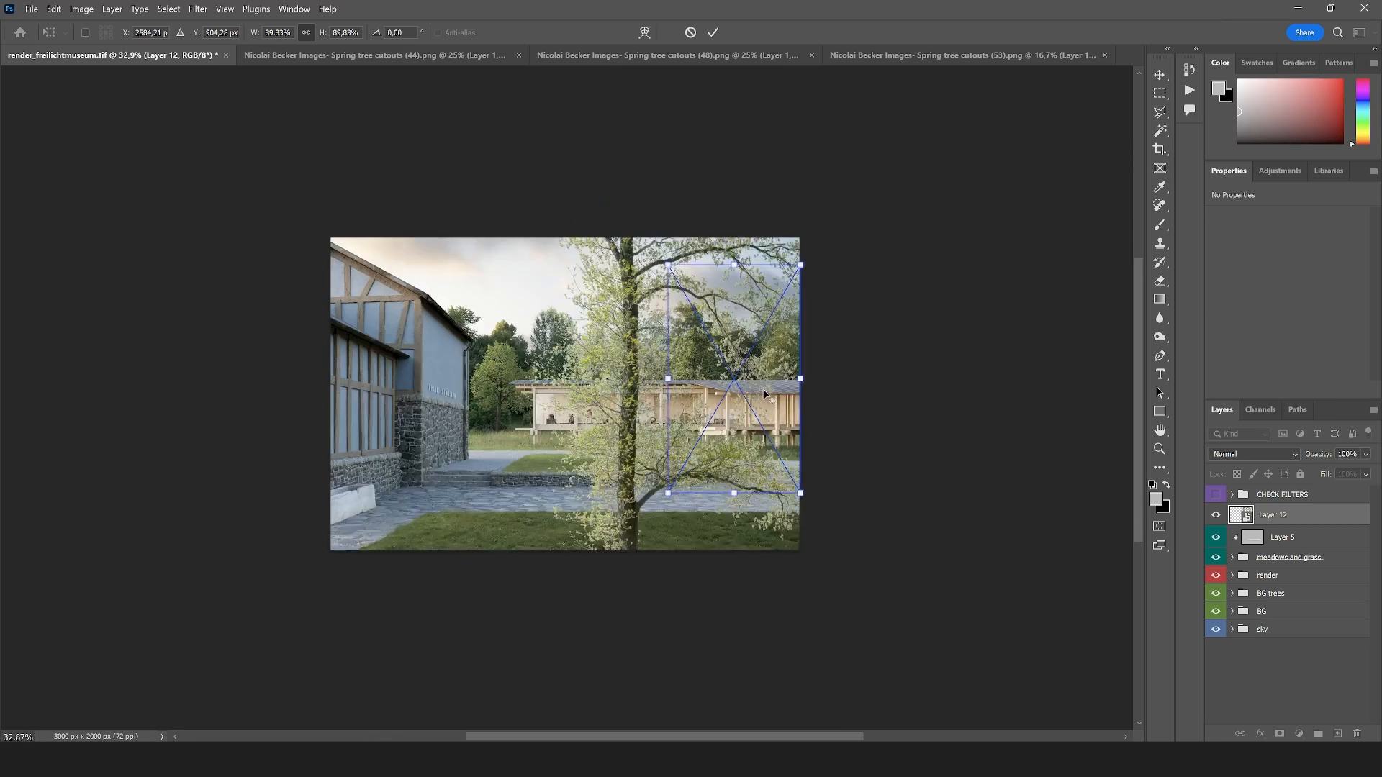
left_click_drag(753, 483, 813, 425)
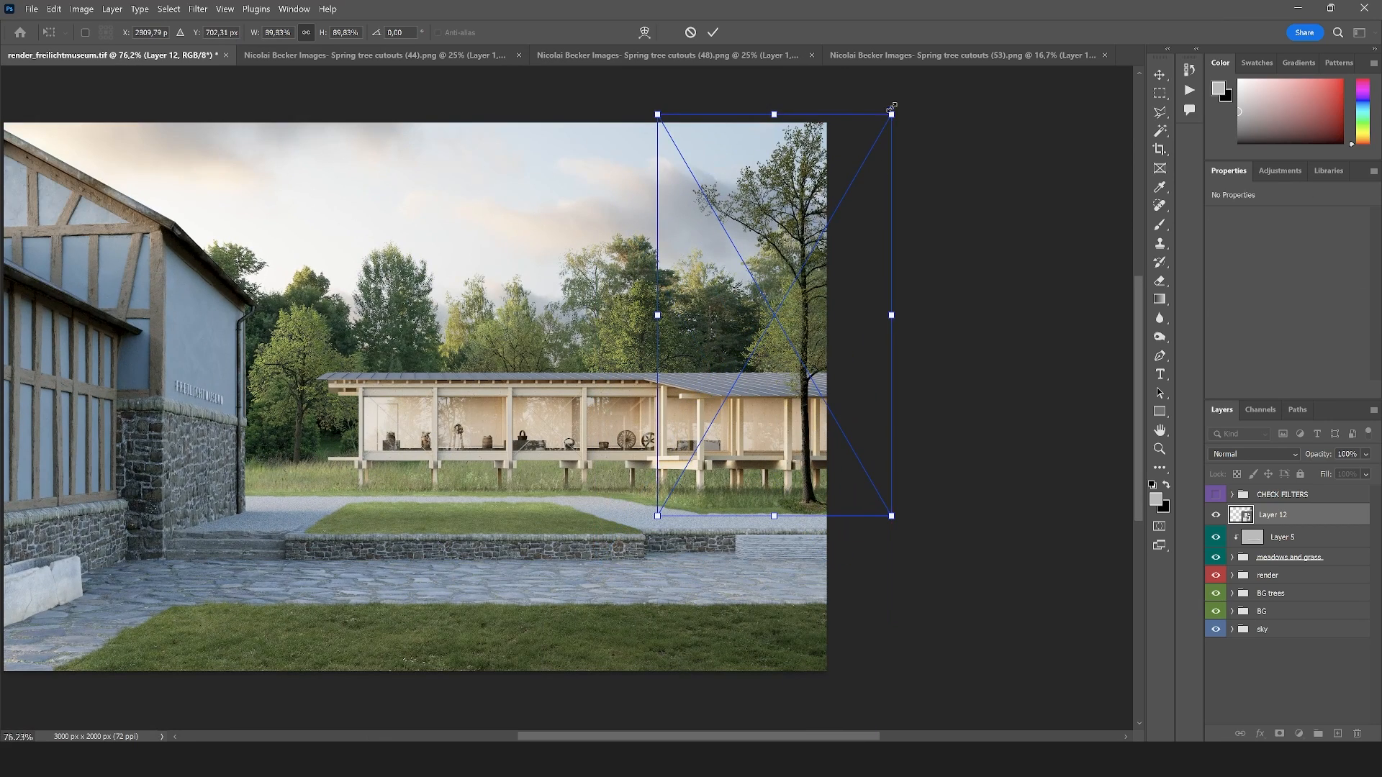
Refine the tree cutout to about 1150 px tall and stand it in the grass in front of the pavilion's right end
left_click_drag(892, 114, 840, 200)
left_click_drag(787, 317, 815, 309)
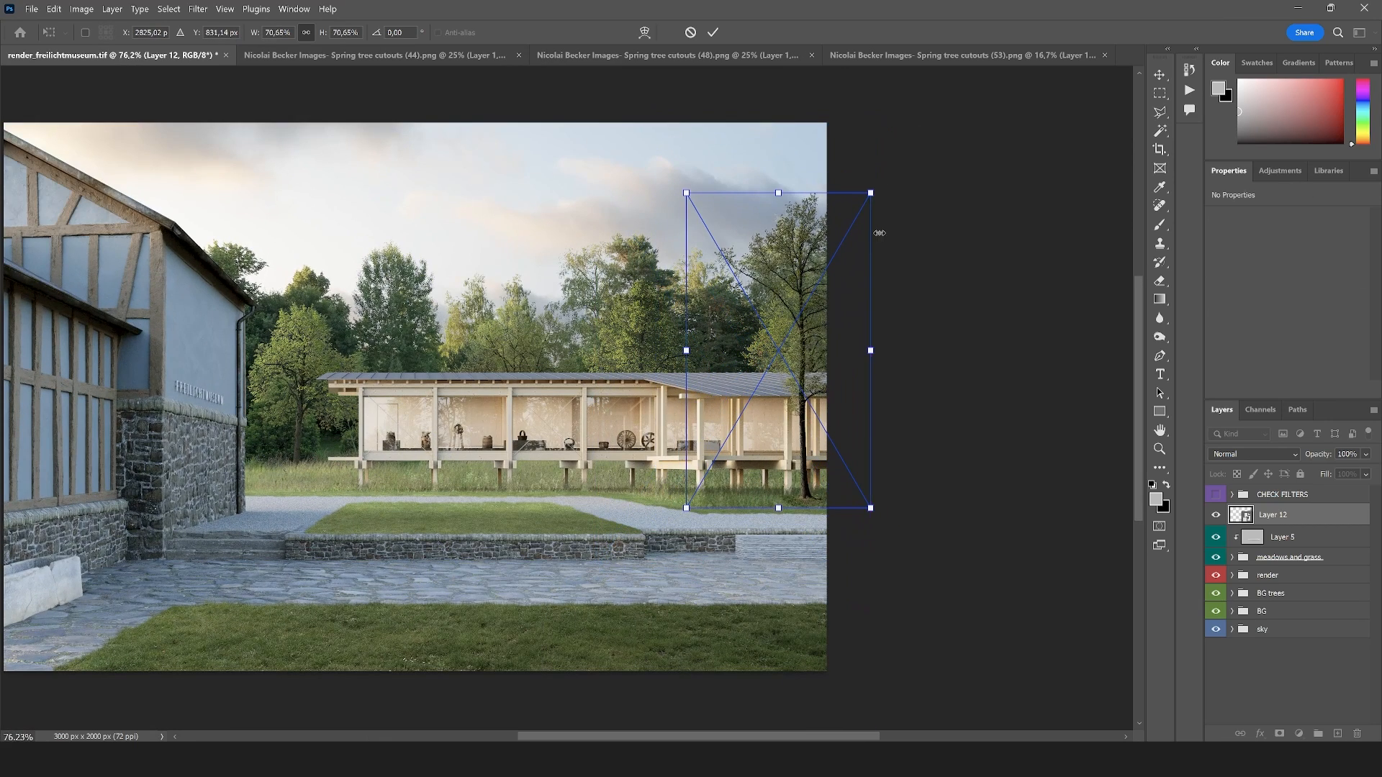
left_click_drag(868, 192, 903, 149)
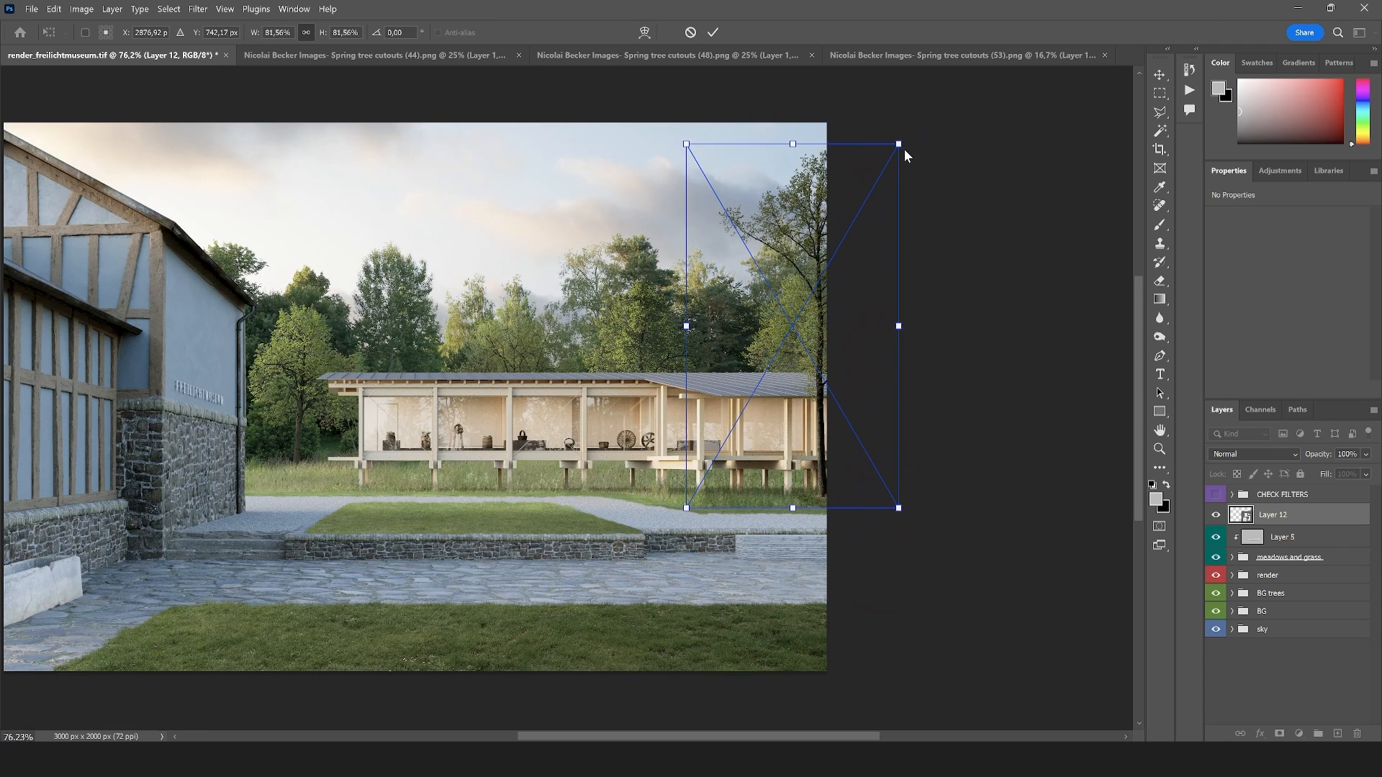
left_click_drag(823, 338, 816, 340)
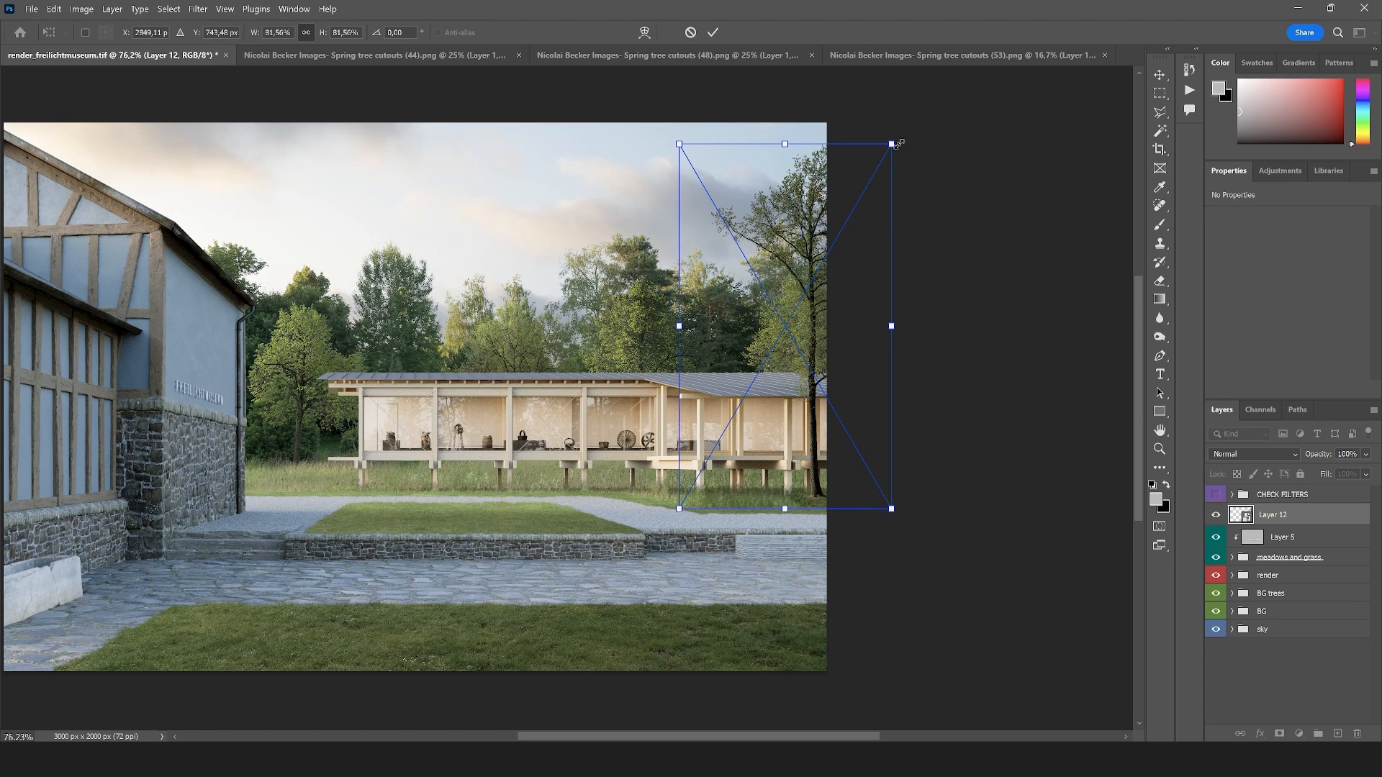
left_click_drag(899, 144, 876, 174)
left_click_drag(830, 284, 792, 272)
left_click_drag(837, 178, 824, 199)
left_click_drag(805, 261, 812, 258)
key("Return")
scroll(828, 324, "down", 4)
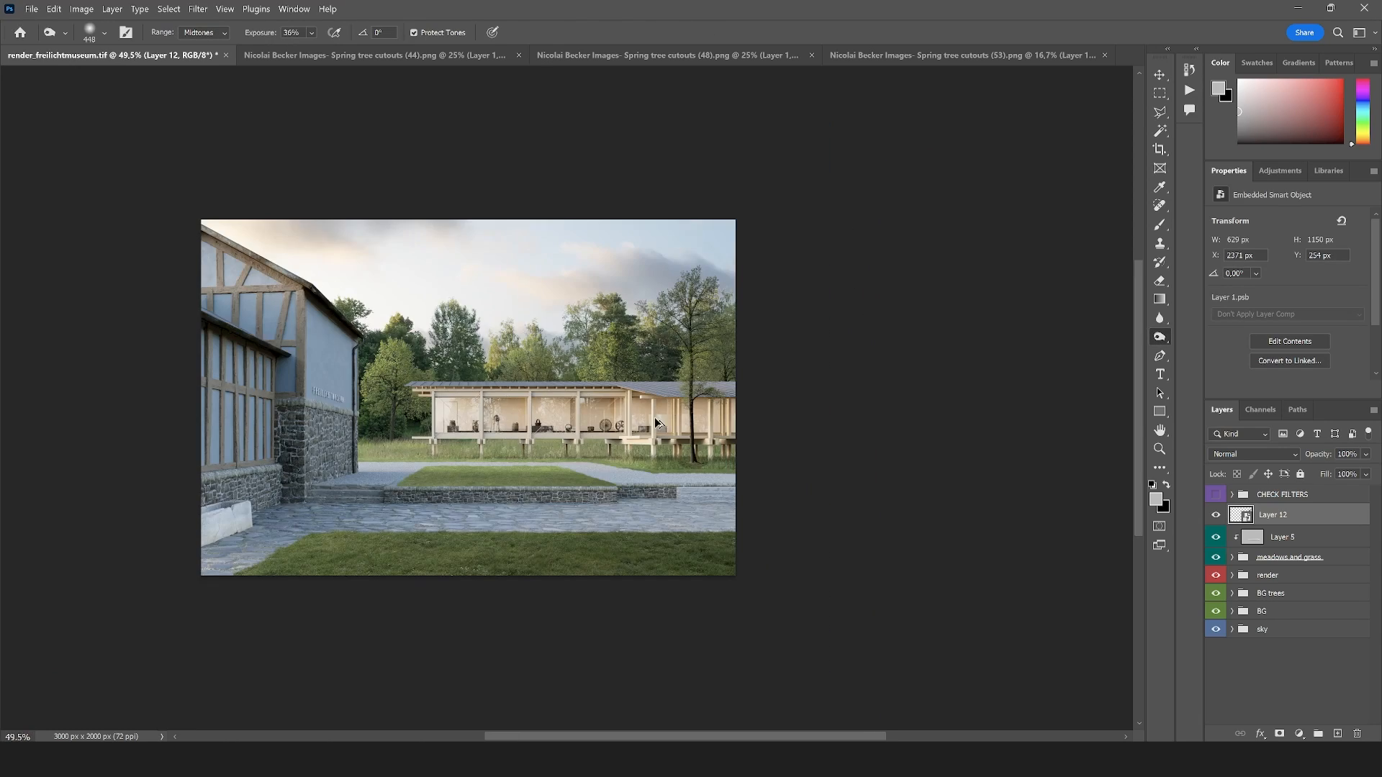
Add a layer mask to the new tree's layer and make black the foreground color
scroll(484, 464, "up", 3)
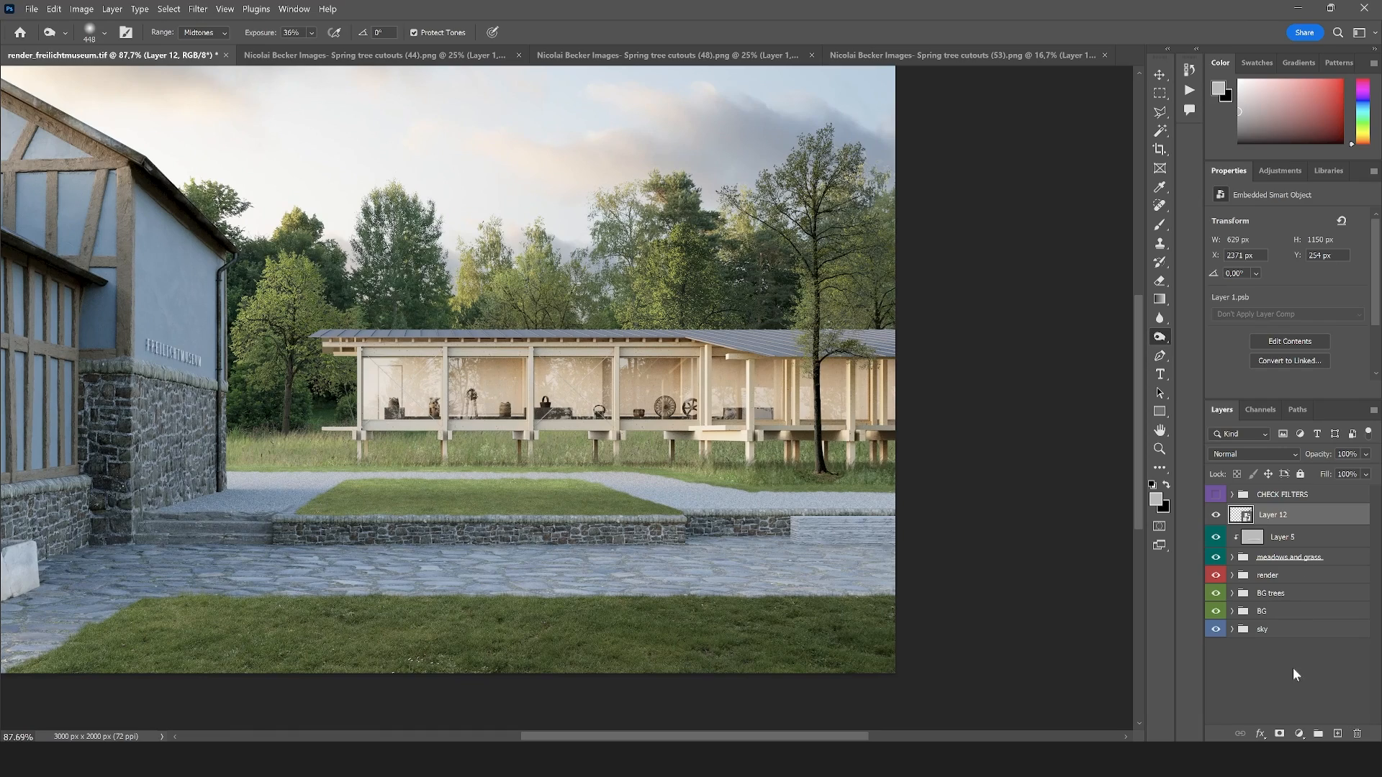
left_click(1280, 735)
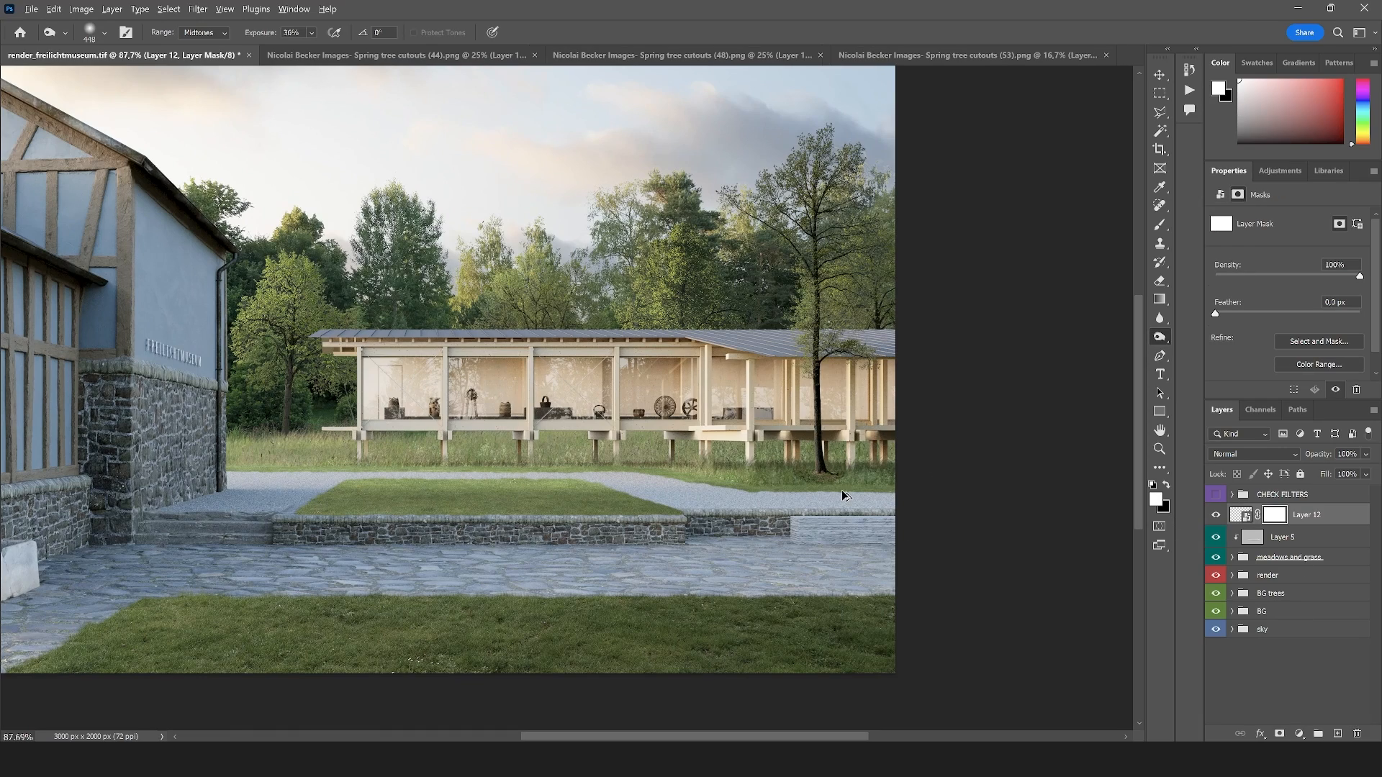
scroll(840, 489, "up", 5)
key("x")
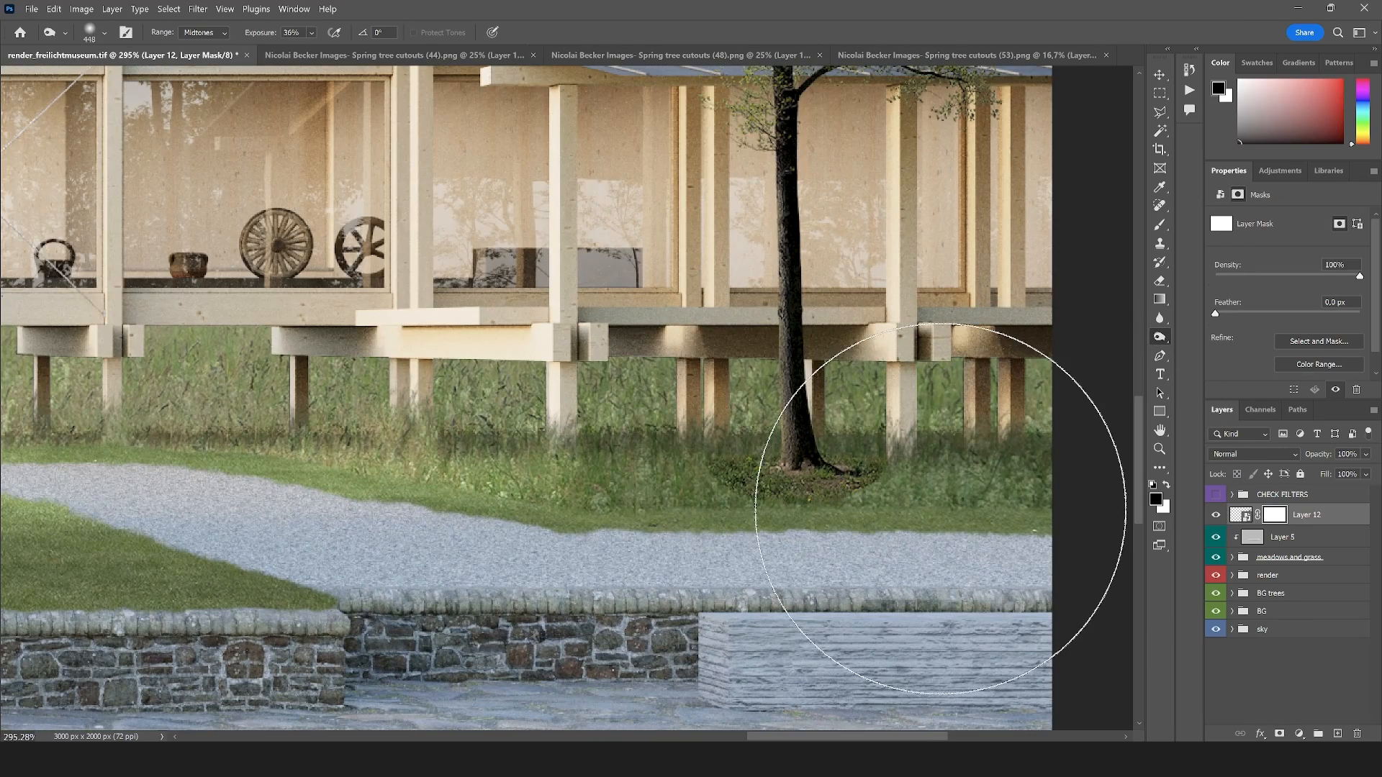
Mask out the soil patch at the tree trunk's base in black with an enlarged Meadow_01 brush, blending it into the grass
key("b")
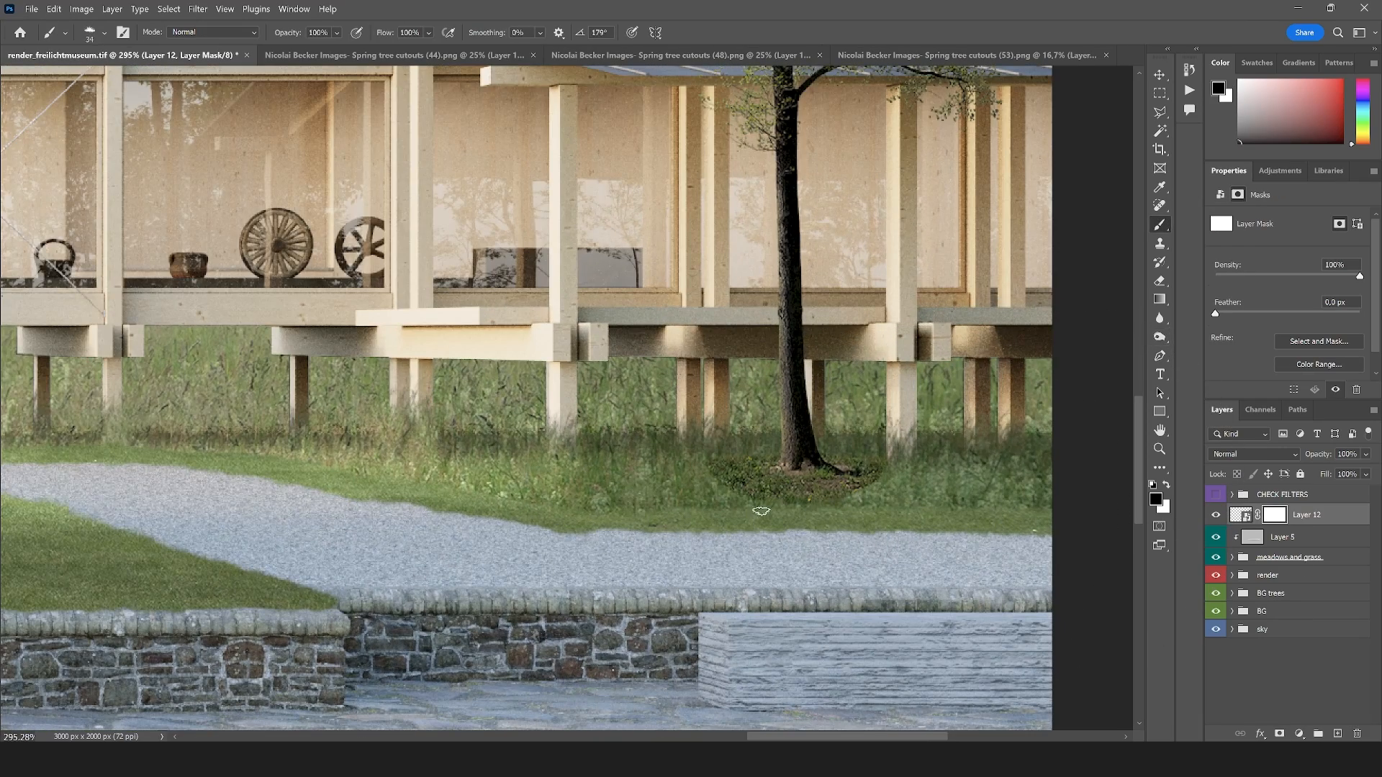
left_click(104, 33)
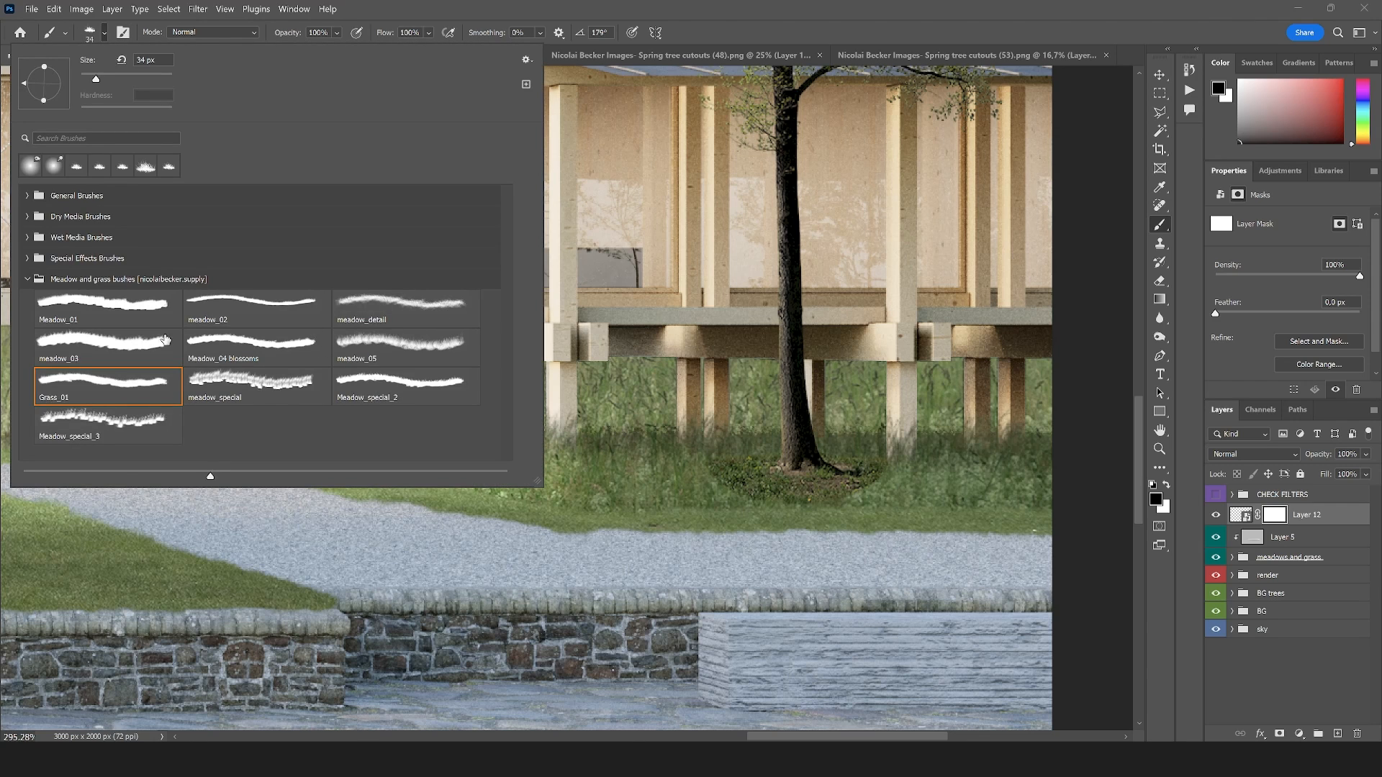
left_click(98, 325)
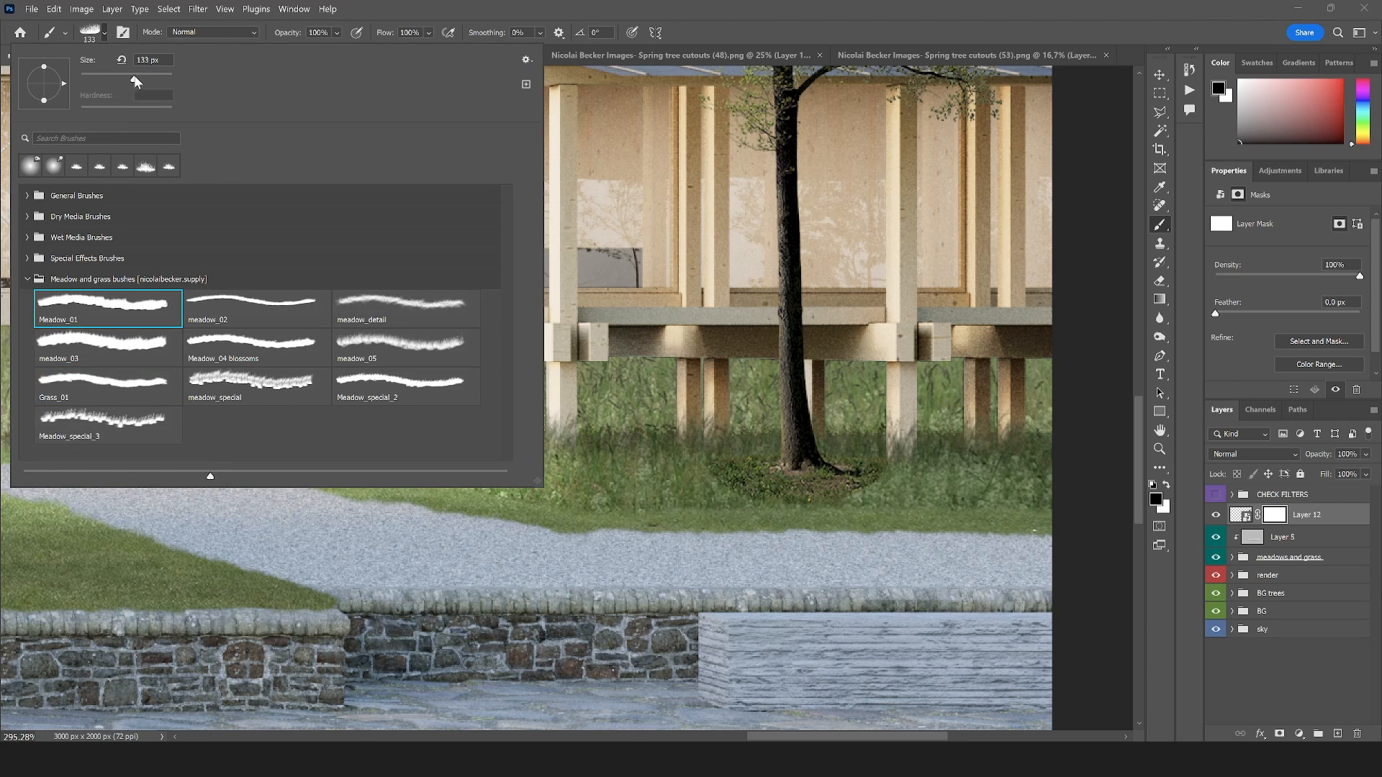
left_click_drag(152, 77, 149, 78)
mouse_move(765, 520)
left_mouse_down()
mouse_move(683, 506)
mouse_move(900, 541)
left_mouse_up()
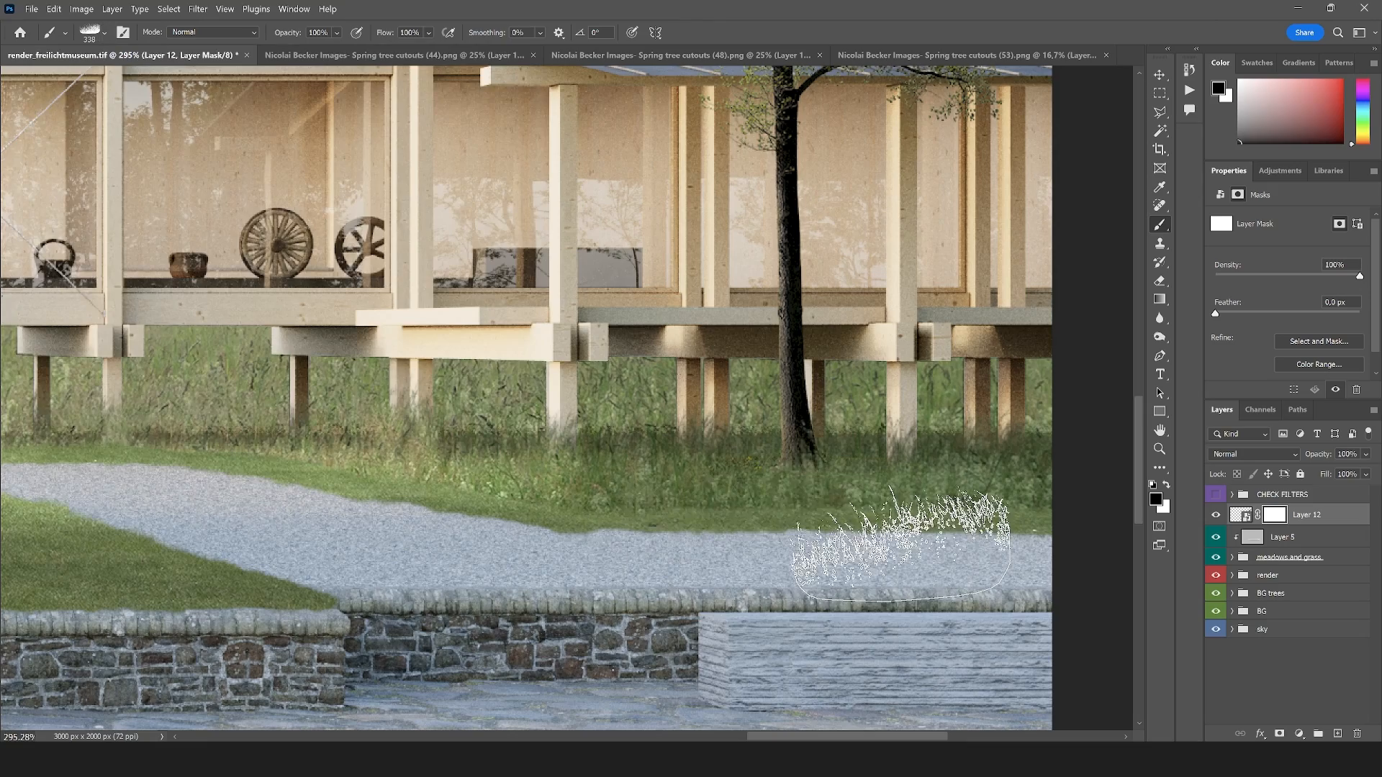
key("bracketright")
key("bracketright")
key("bracketright")
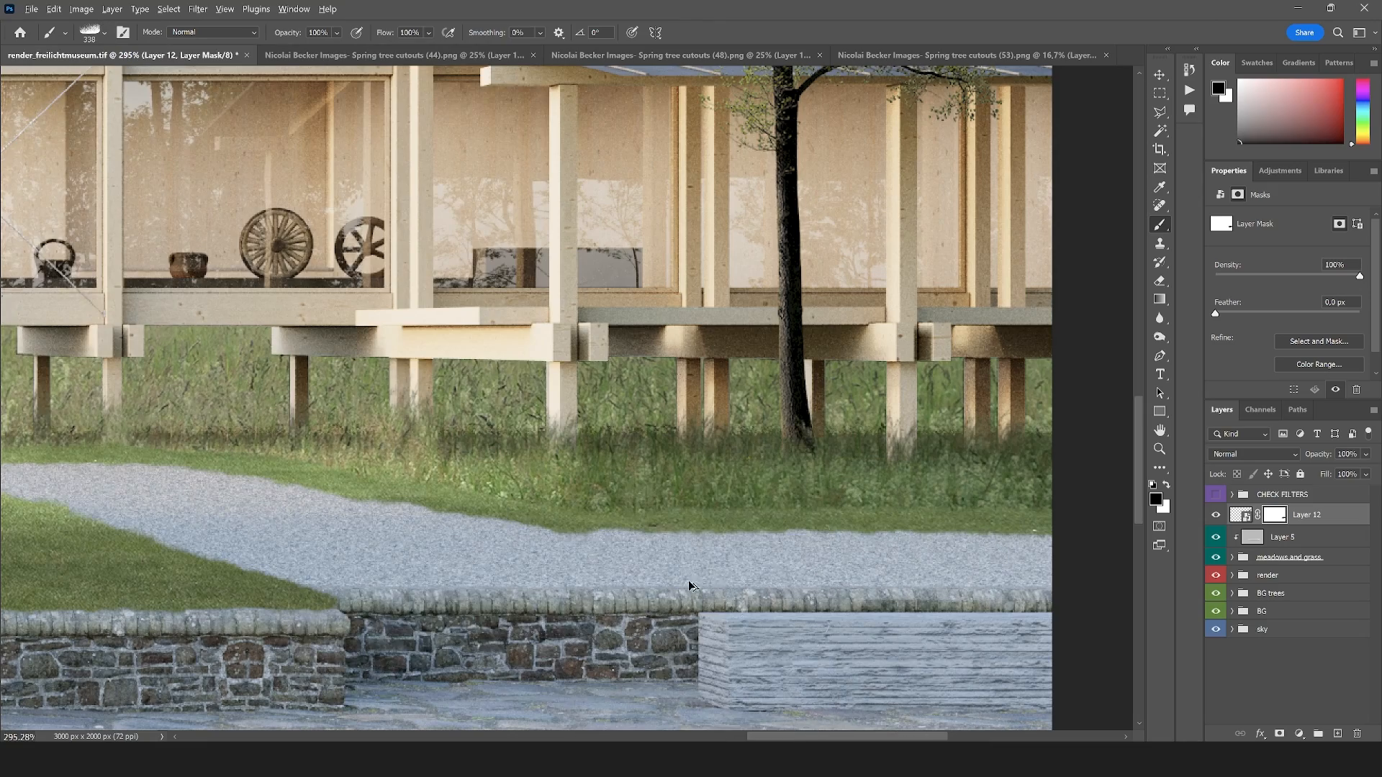
scroll(935, 523, "down", 5)
scroll(863, 521, "up", 1)
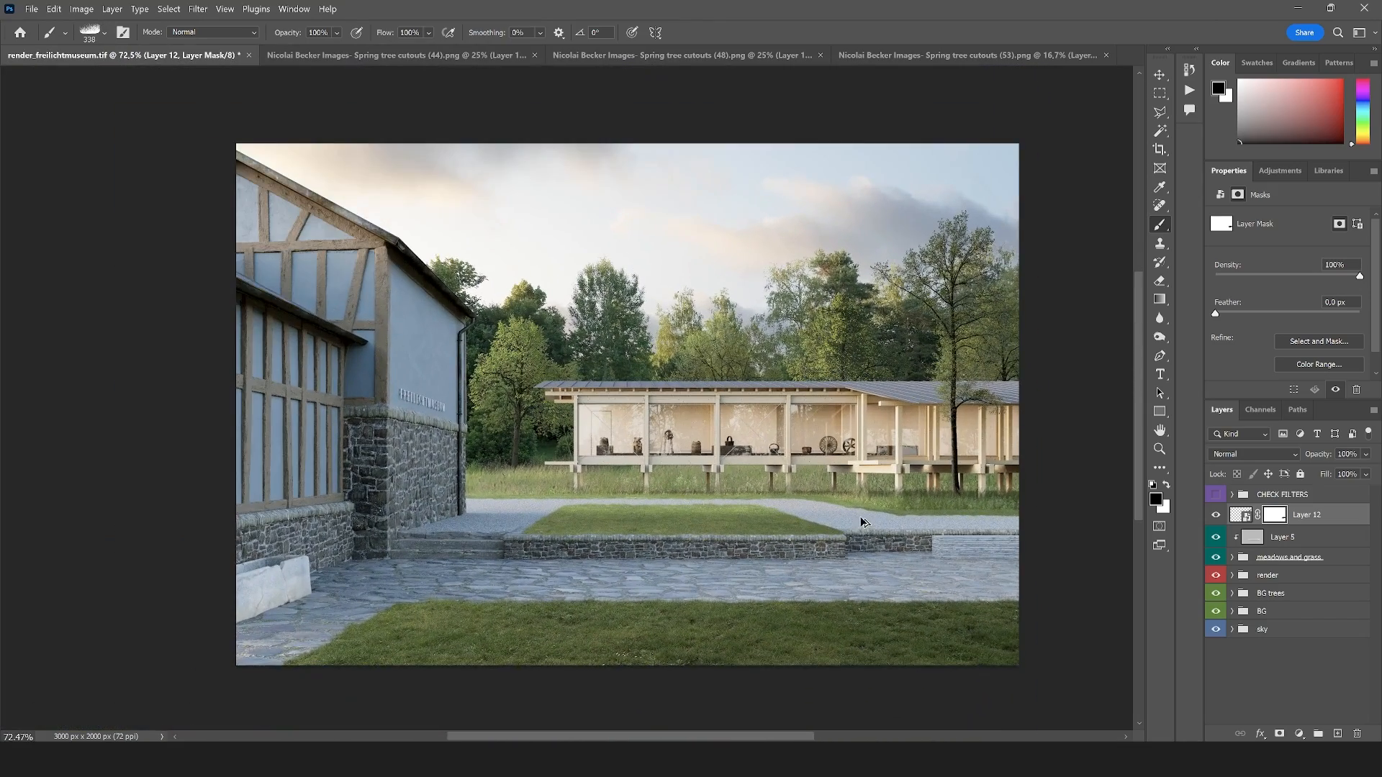
Add a Curves adjustment clipped to the new tree's layer and raise its midtones to brighten the tree
left_click(1300, 733)
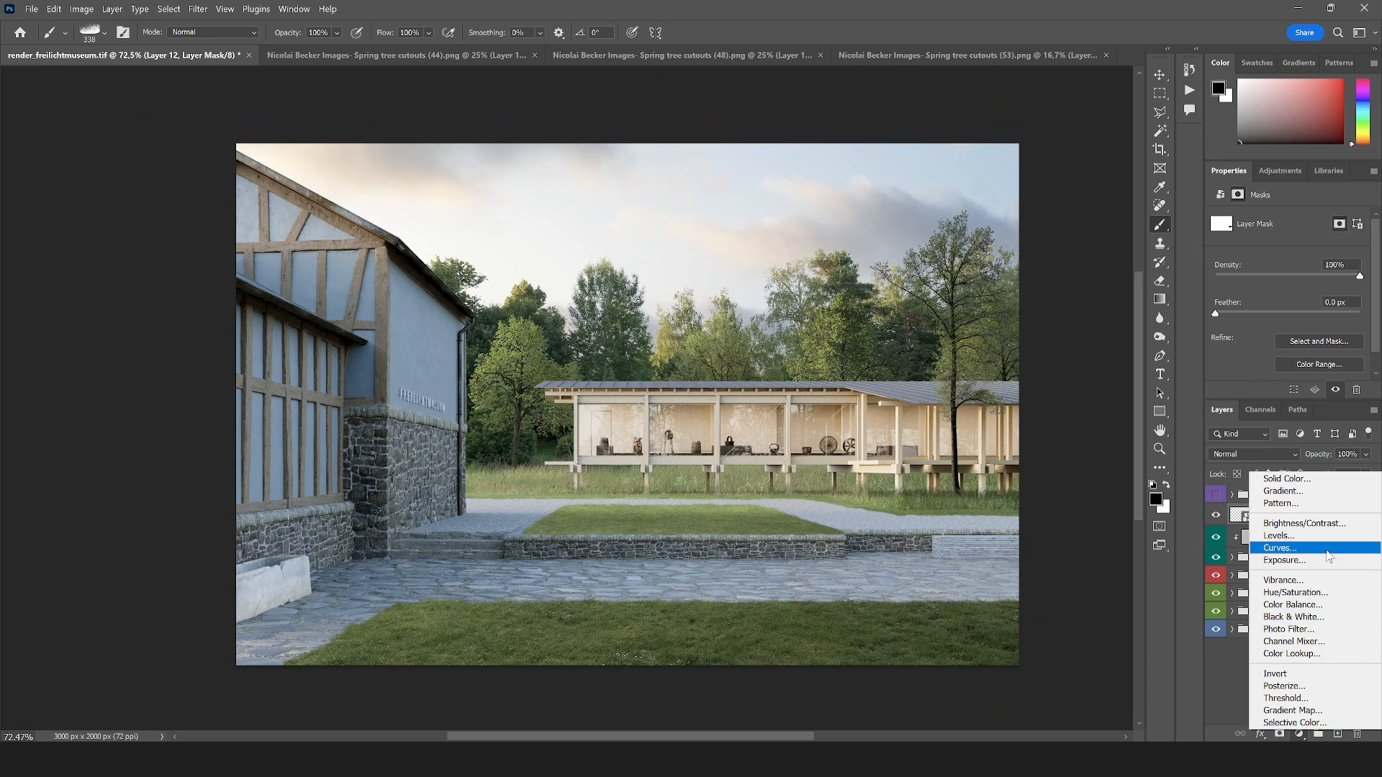
left_click(1288, 552)
left_click(1252, 524, "alt")
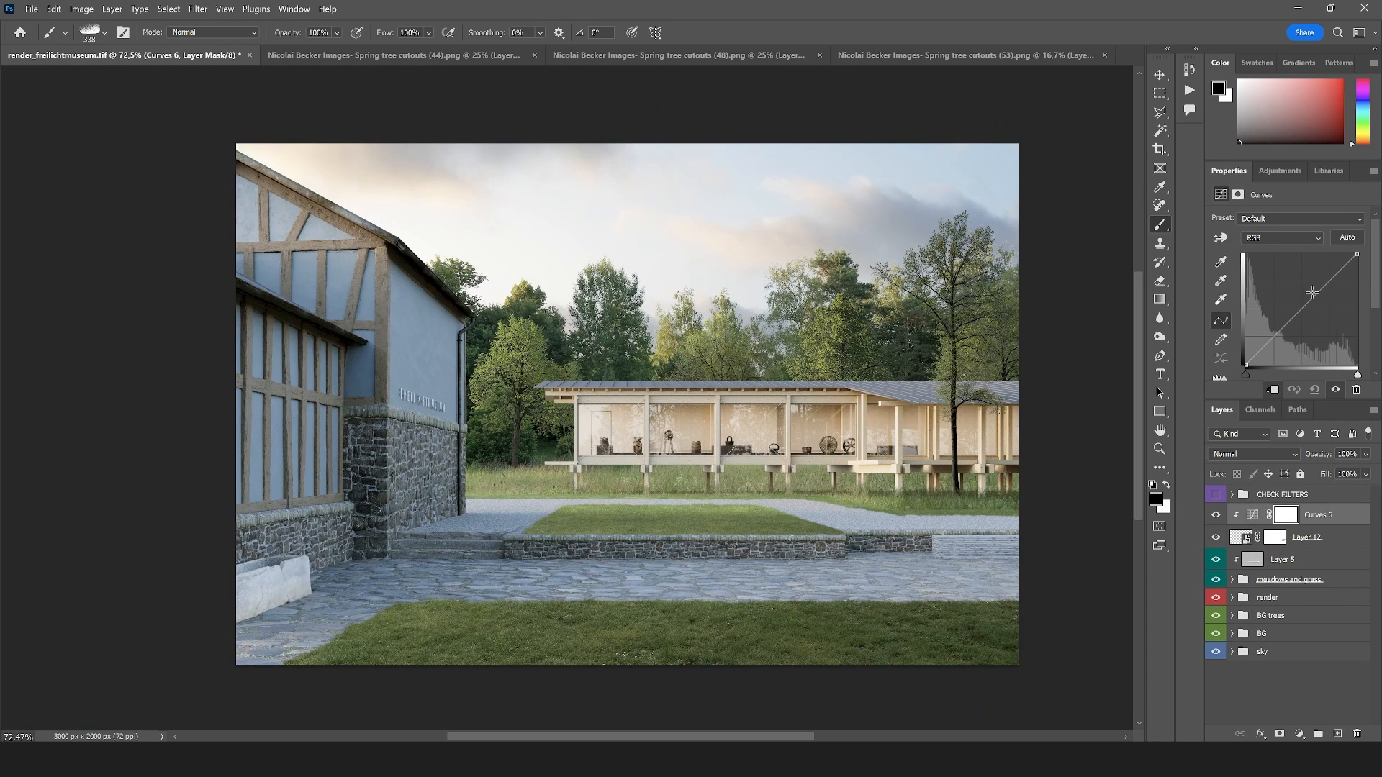
left_click_drag(1312, 292, 1303, 278)
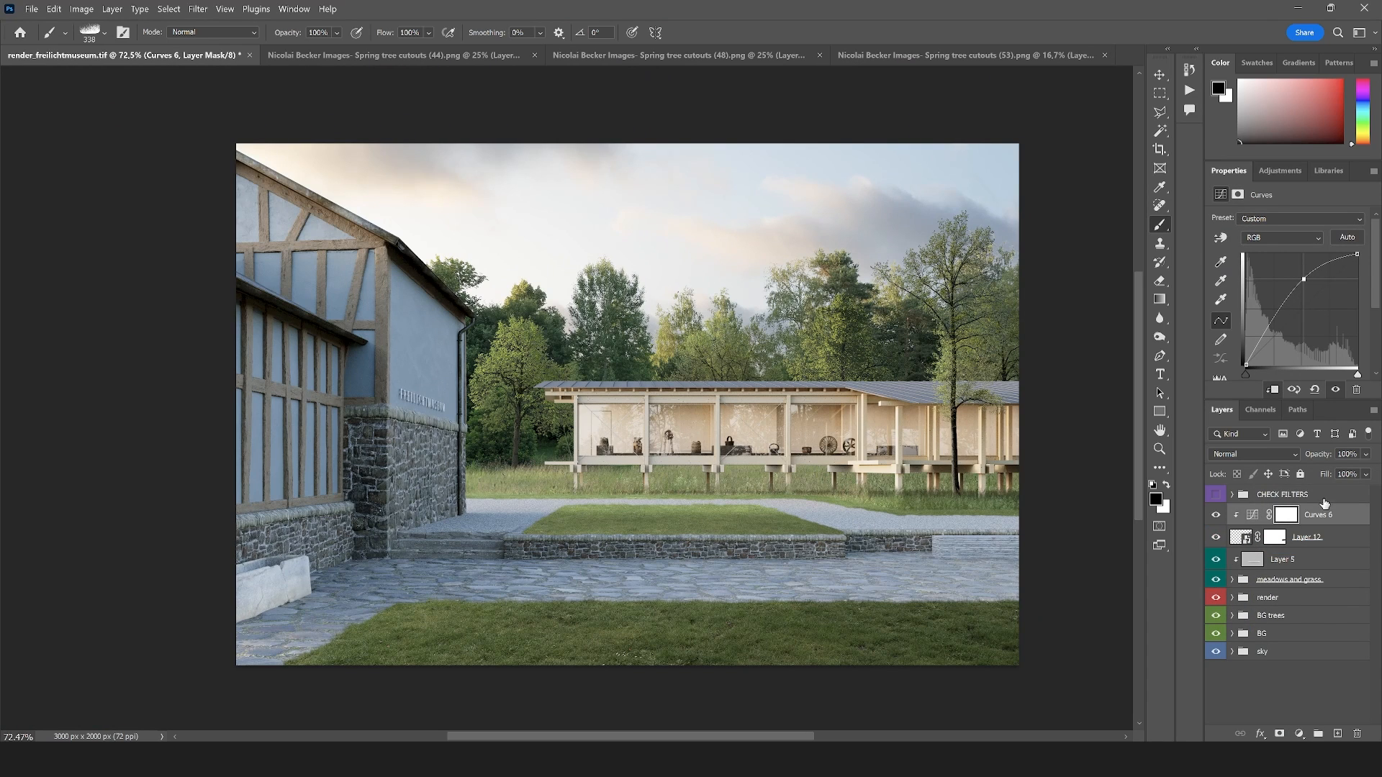
Group the new tree with its Curves adjustment, give the group a green color label, and name it trees foreground
left_click(1308, 547, "shift")
left_click_drag(1323, 537, 1320, 733)
right_click(1275, 515)
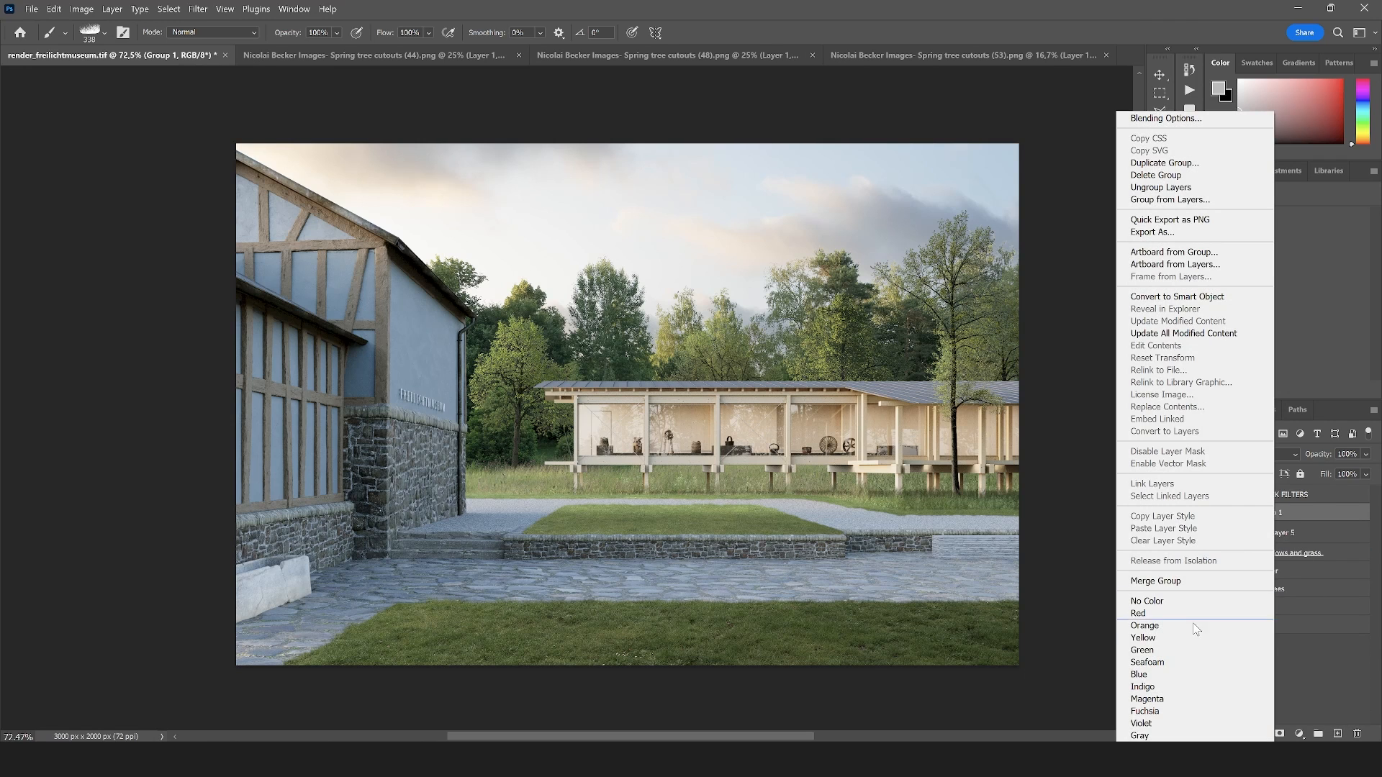
left_click(1163, 651)
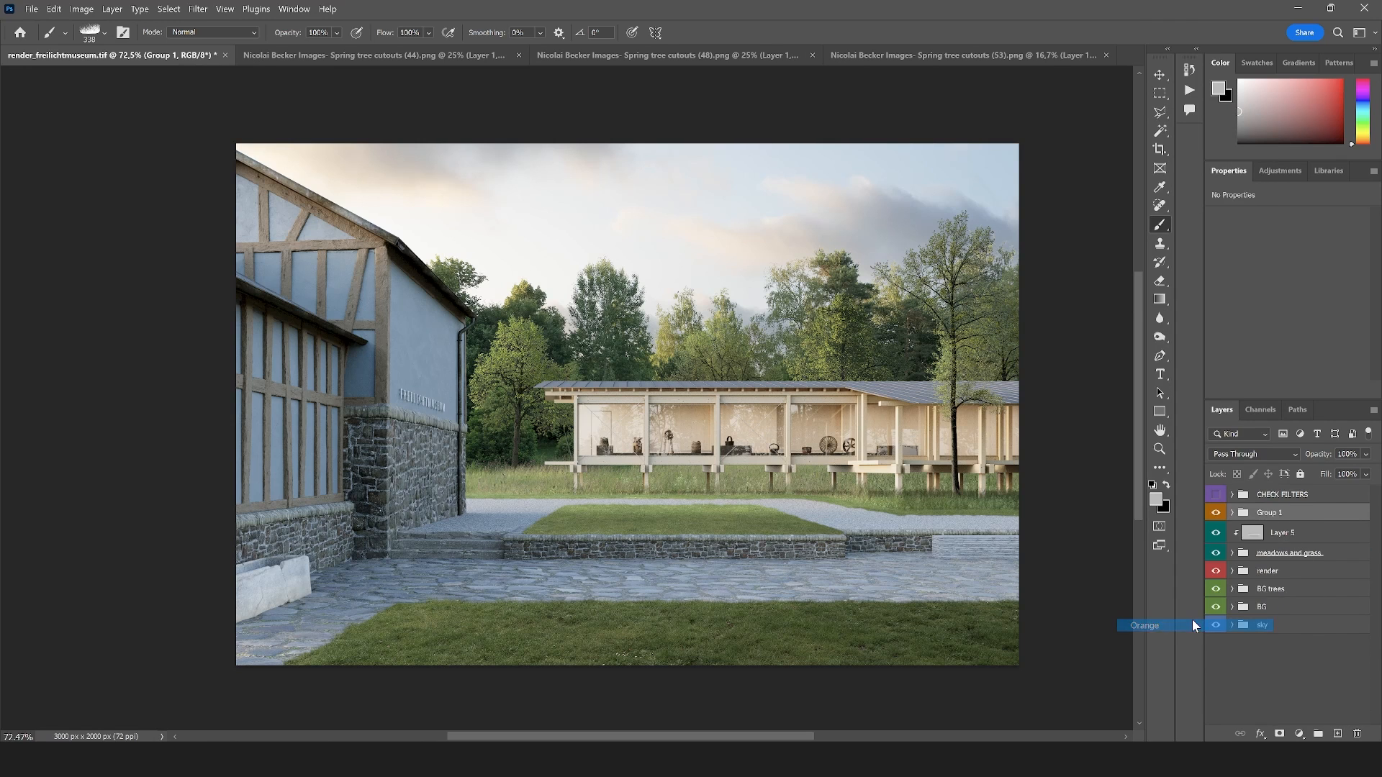
right_click(1274, 516)
left_click(1149, 662)
double_click(1270, 513)
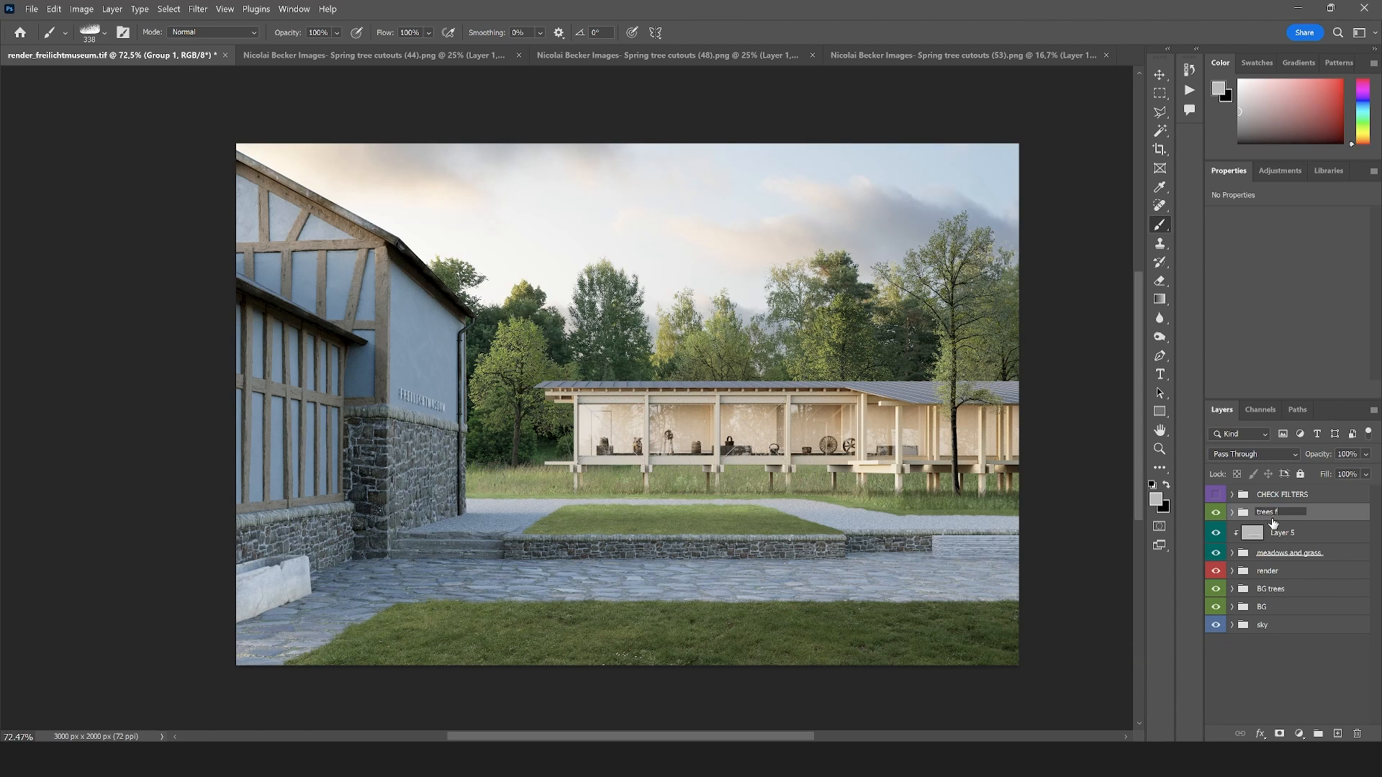
type("trees foreground")
key("Return")
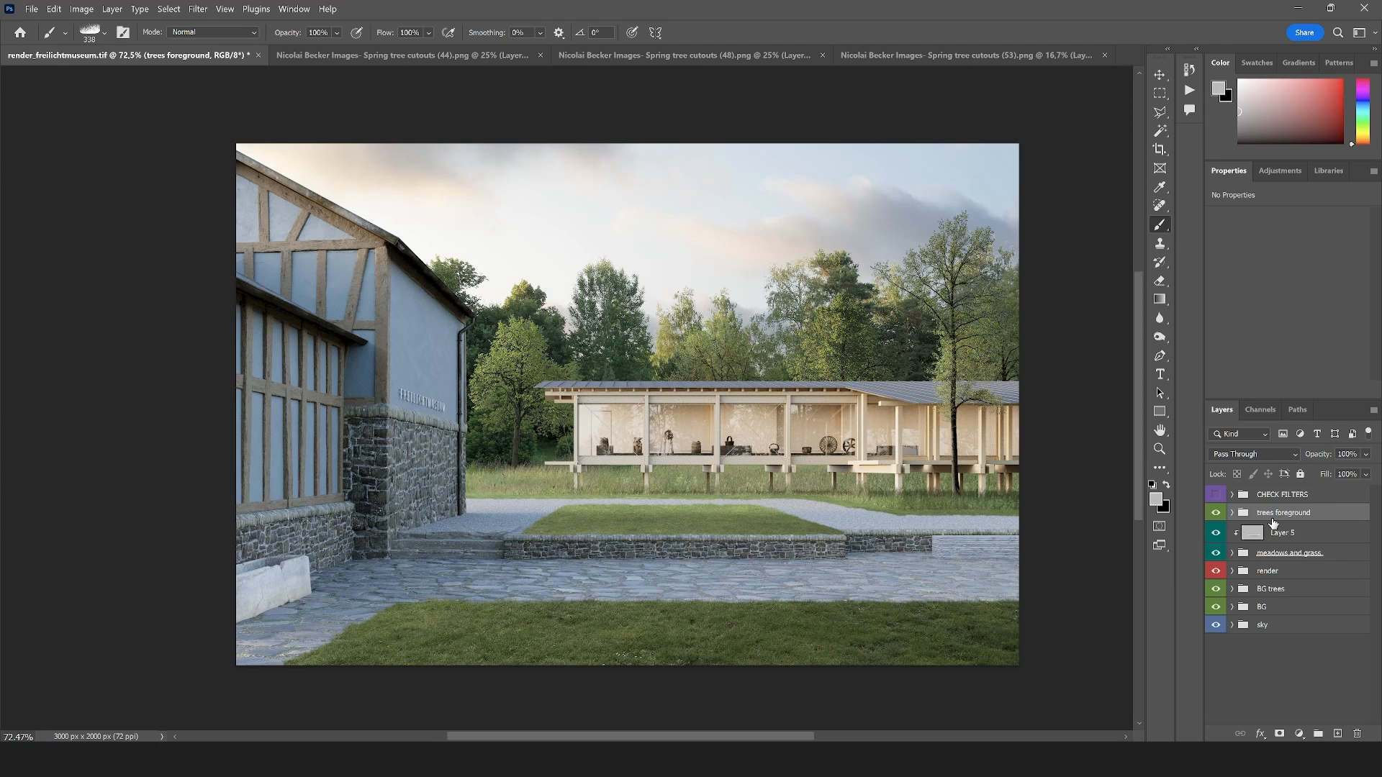
Save the rendering as Neu_museum_01.tif and close the three spring tree cutout documents
left_click(1151, 451)
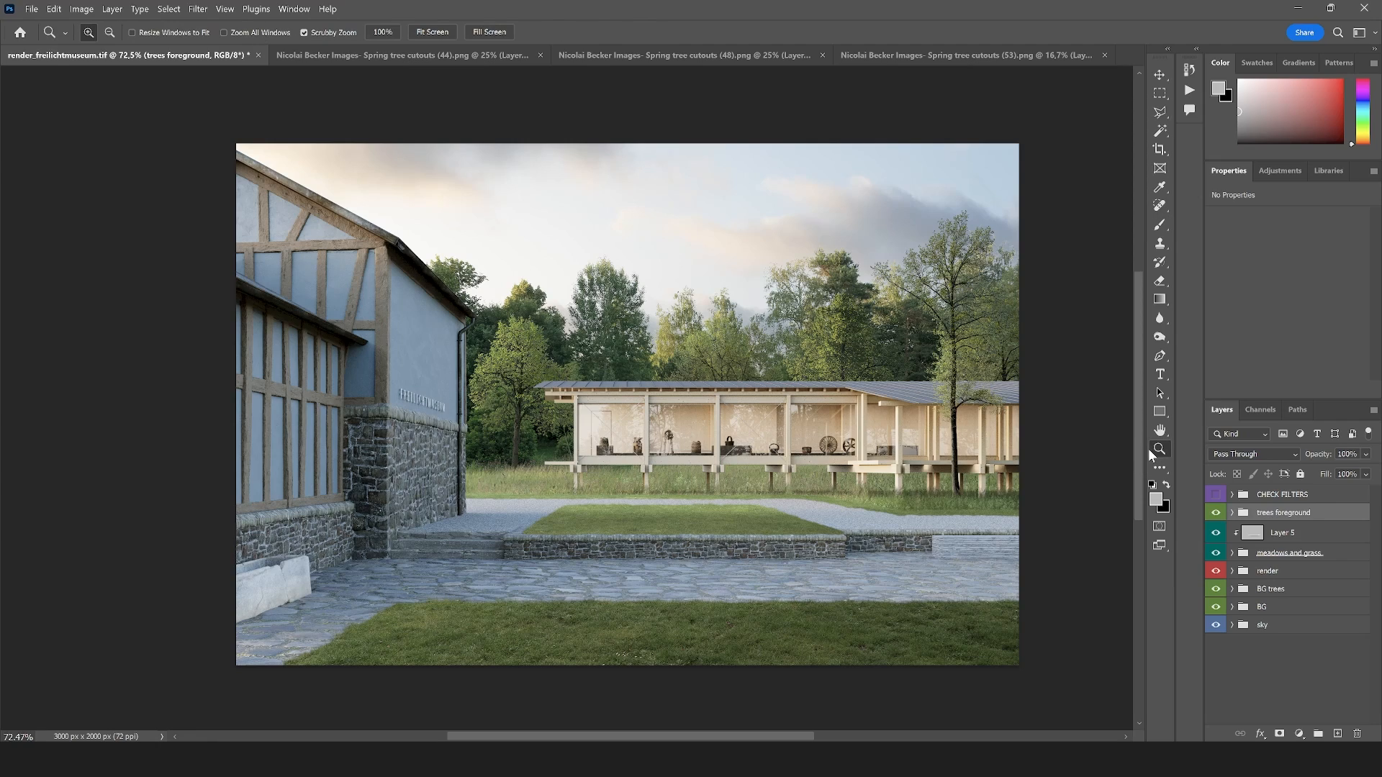
left_click(855, 451)
right_click(695, 447)
left_click(712, 451)
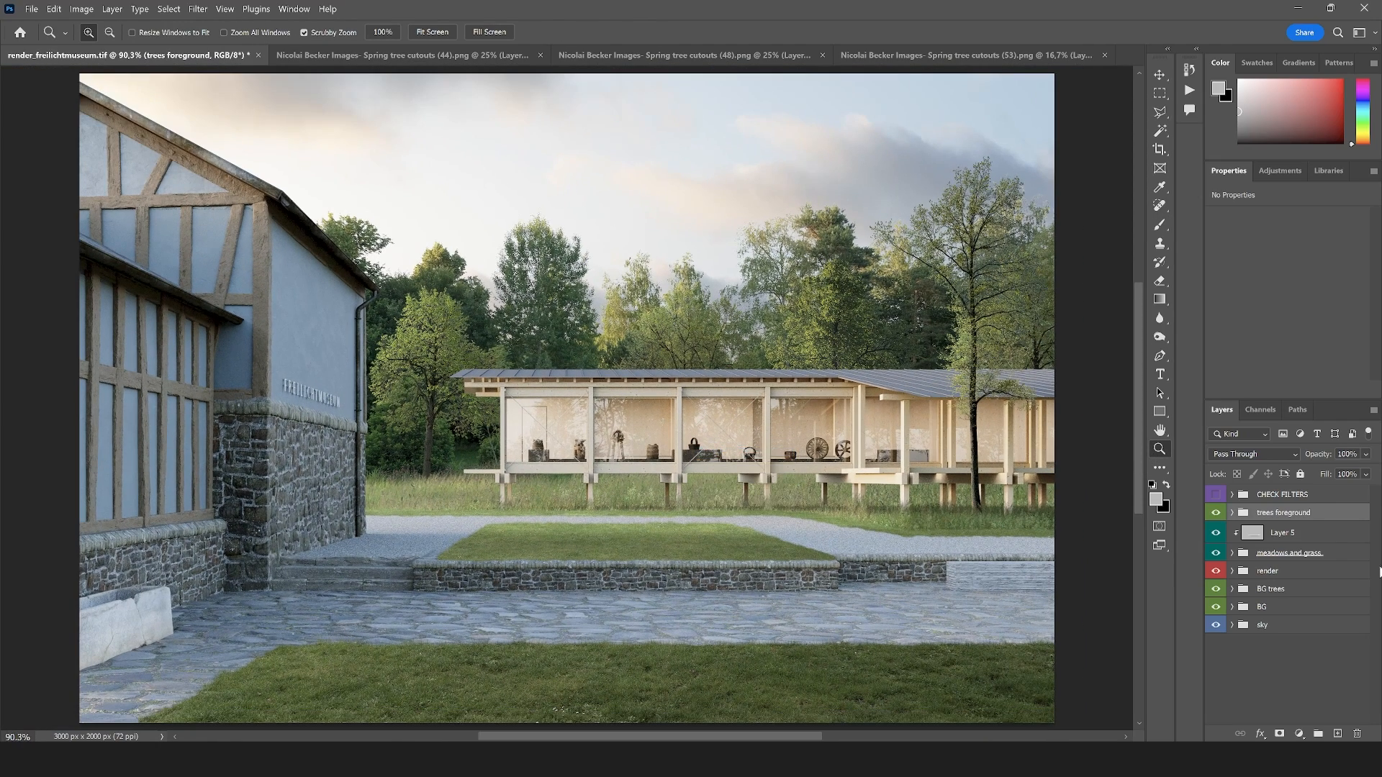
left_click(31, 9)
left_click(75, 166)
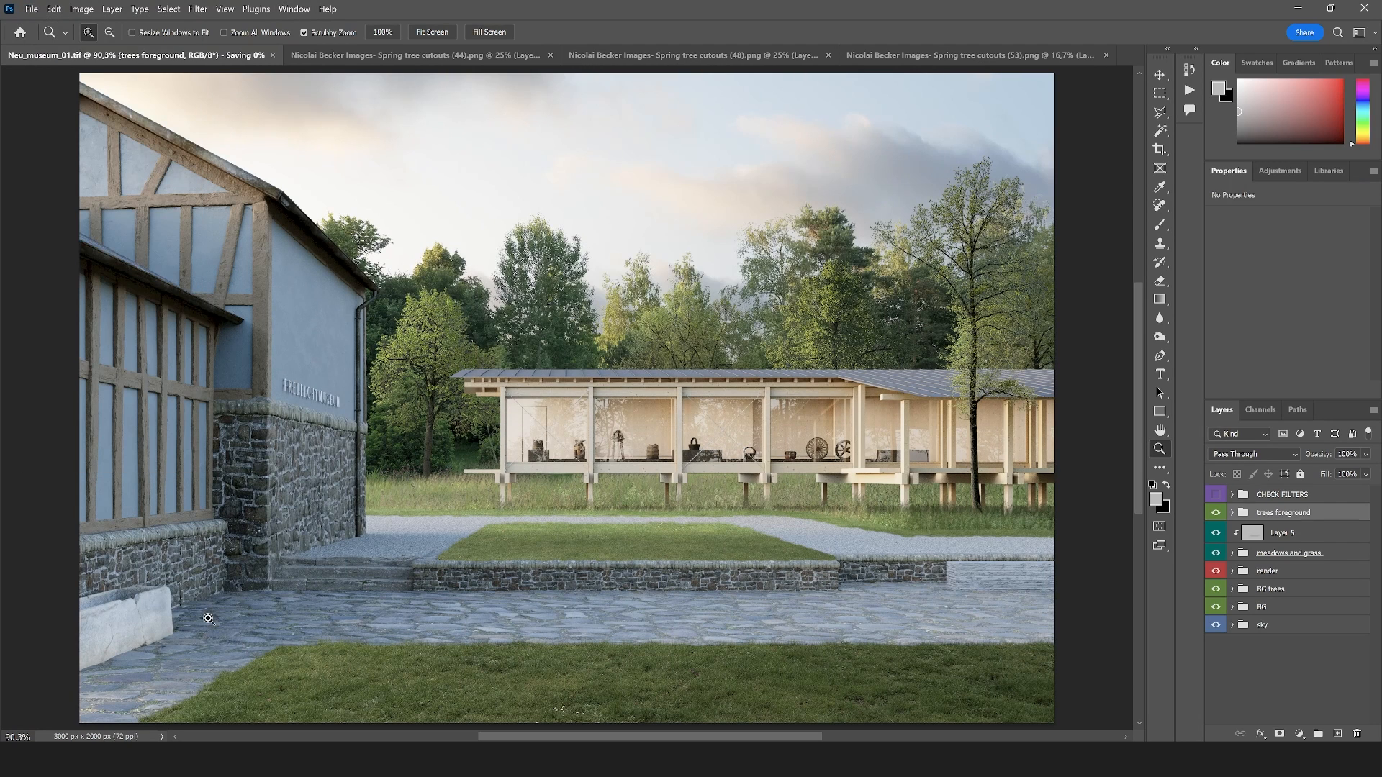
right_click(668, 420)
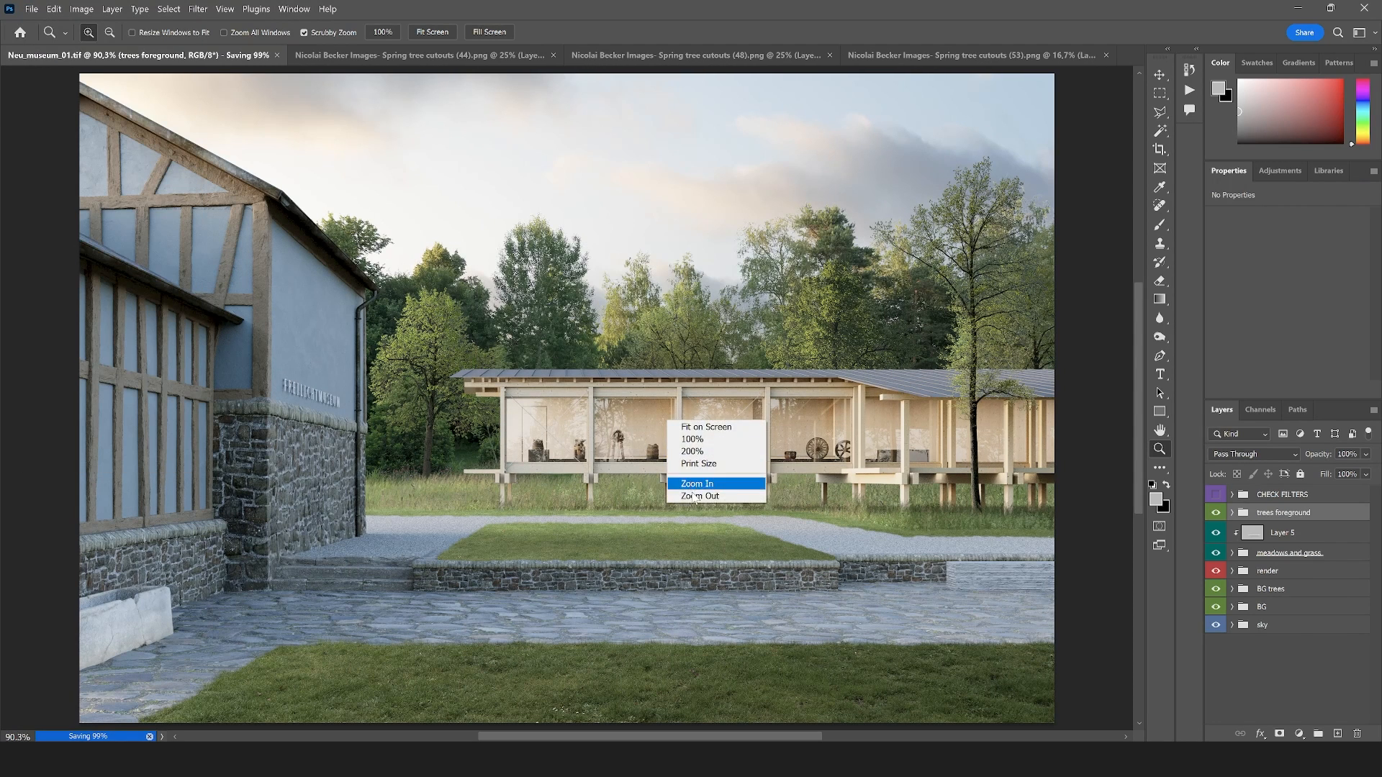
left_click(693, 497)
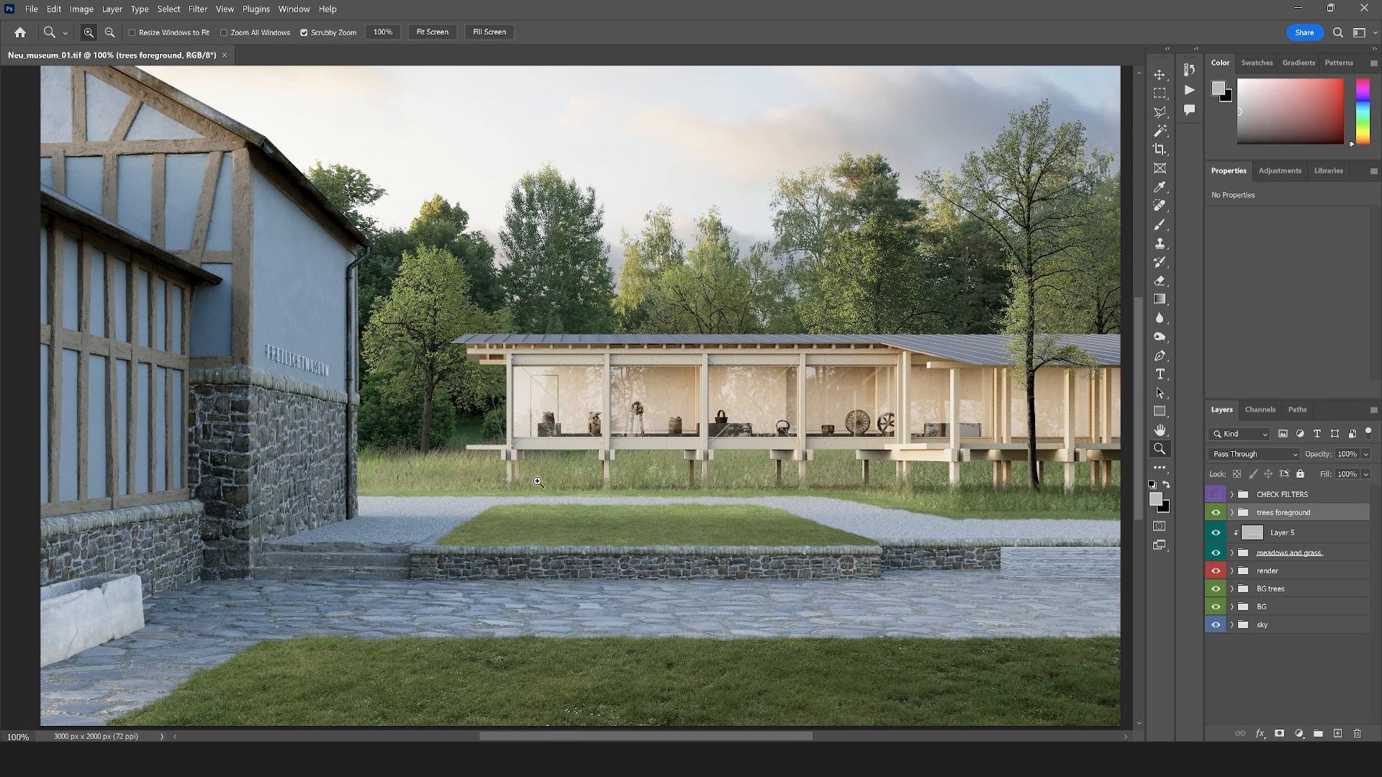
right_click(539, 481)
left_click(589, 554)
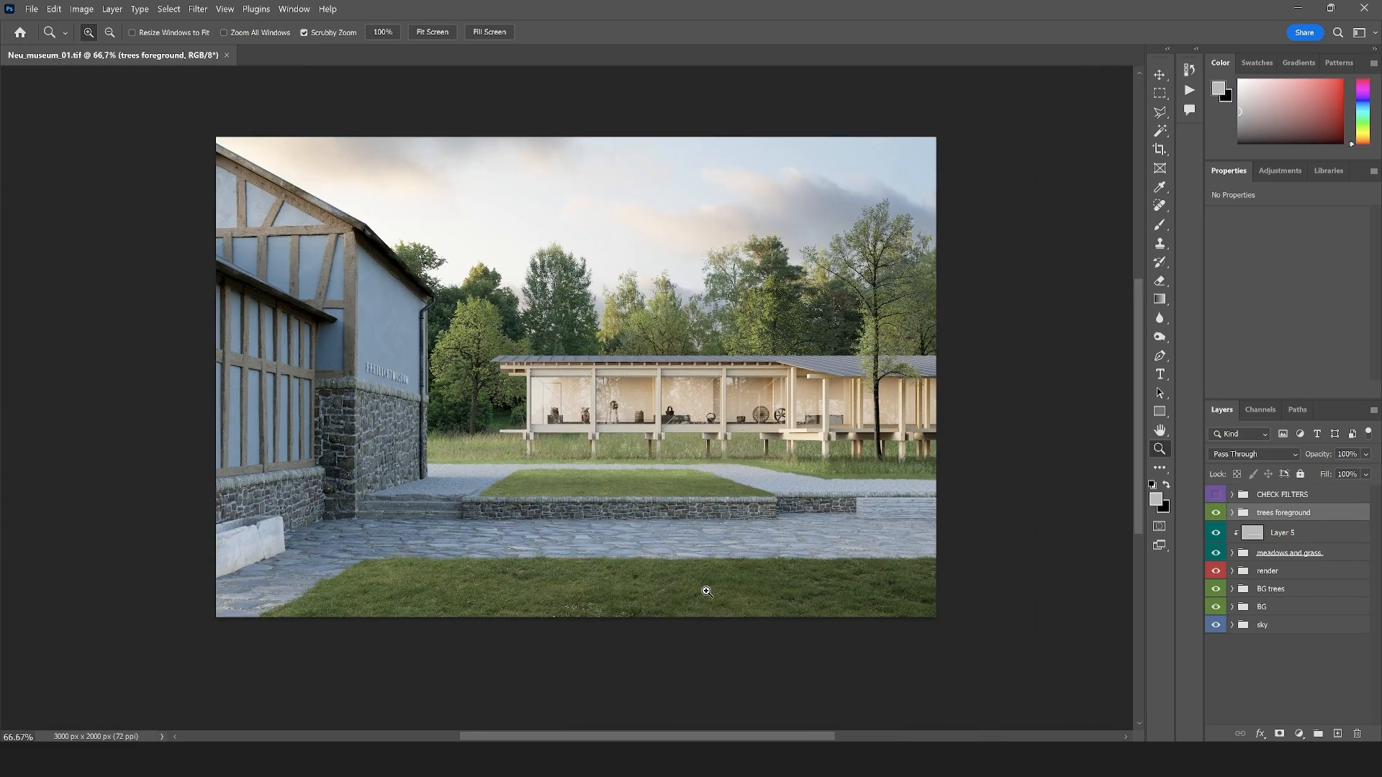
Add a layer clipped to the lawn group inside meadows and grass, fill it with light grey, and set its blend mode to Overlay
left_click(550, 513)
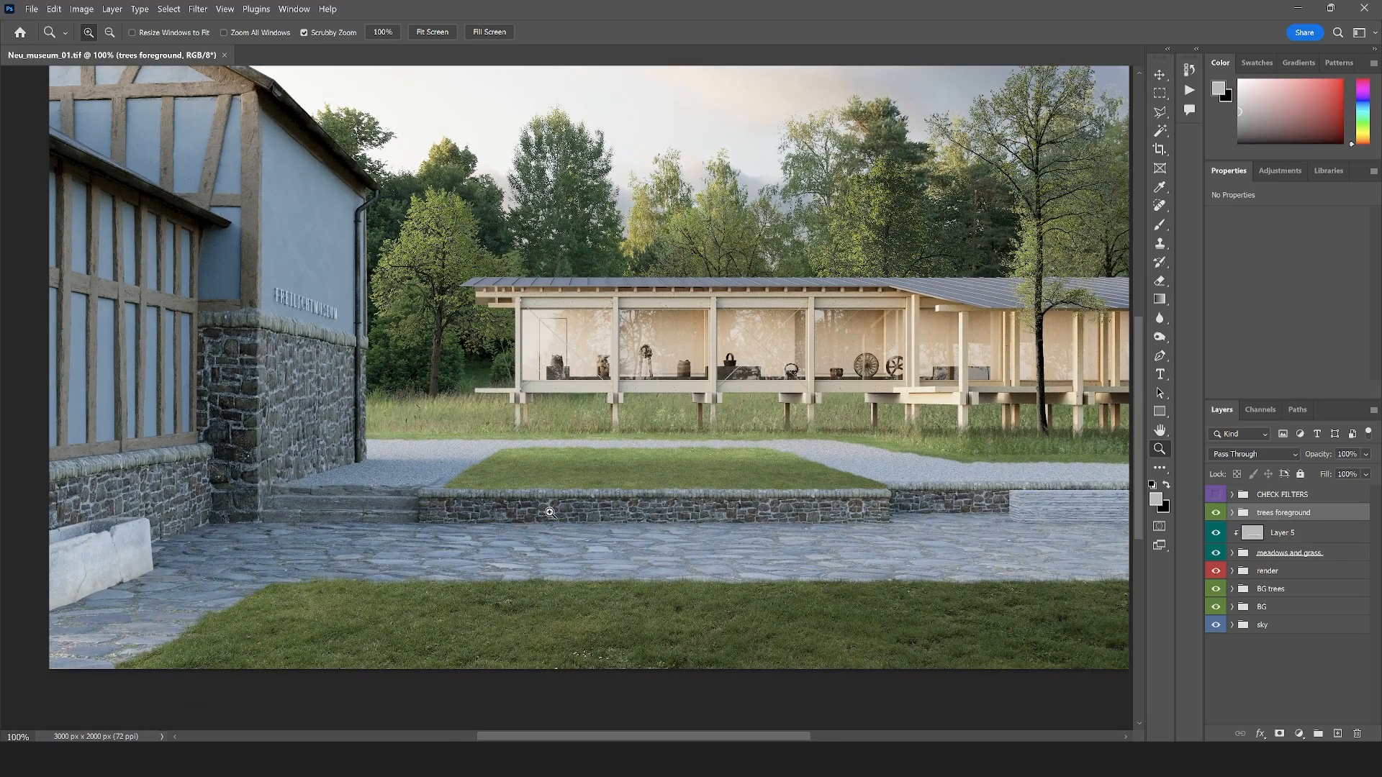
left_click(469, 464)
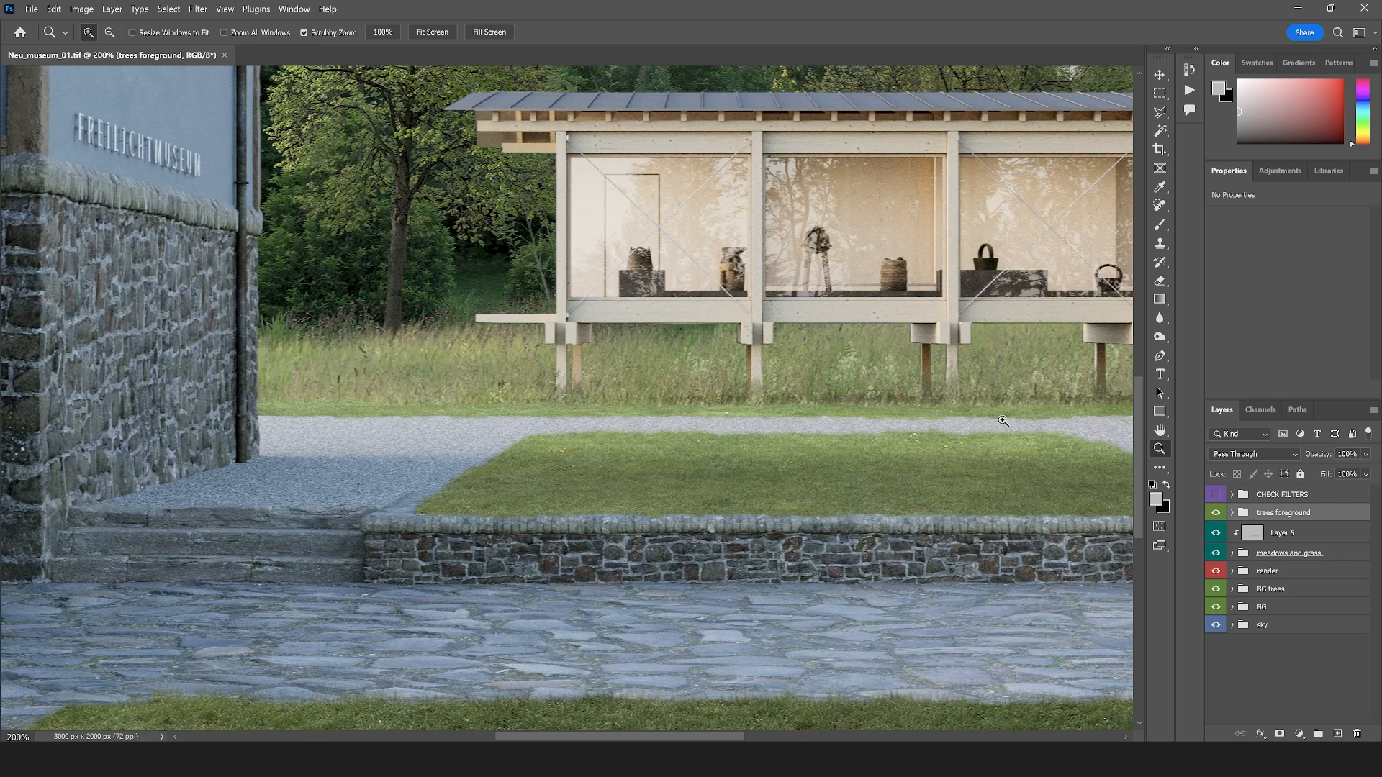
left_click(1232, 553)
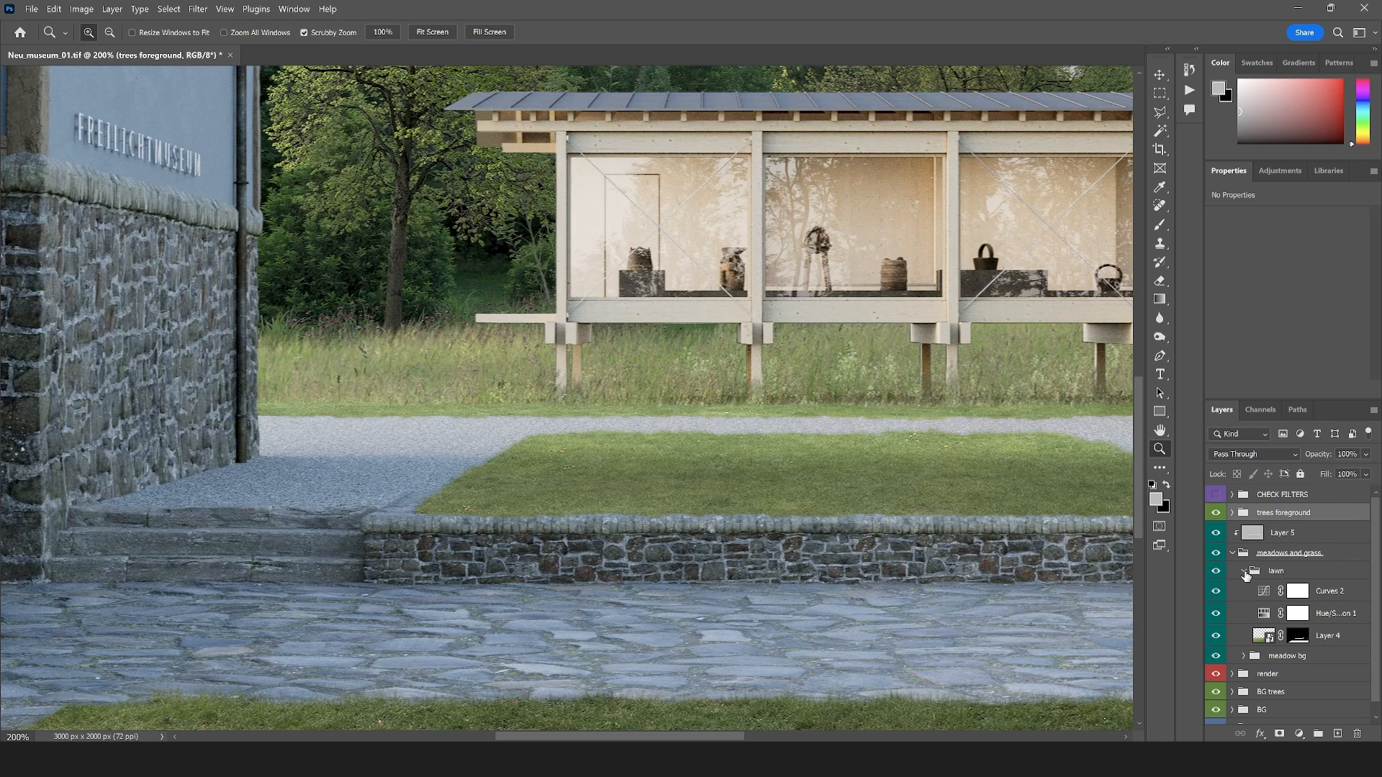
left_click(1288, 572)
key("ctrl+shift+alt+n")
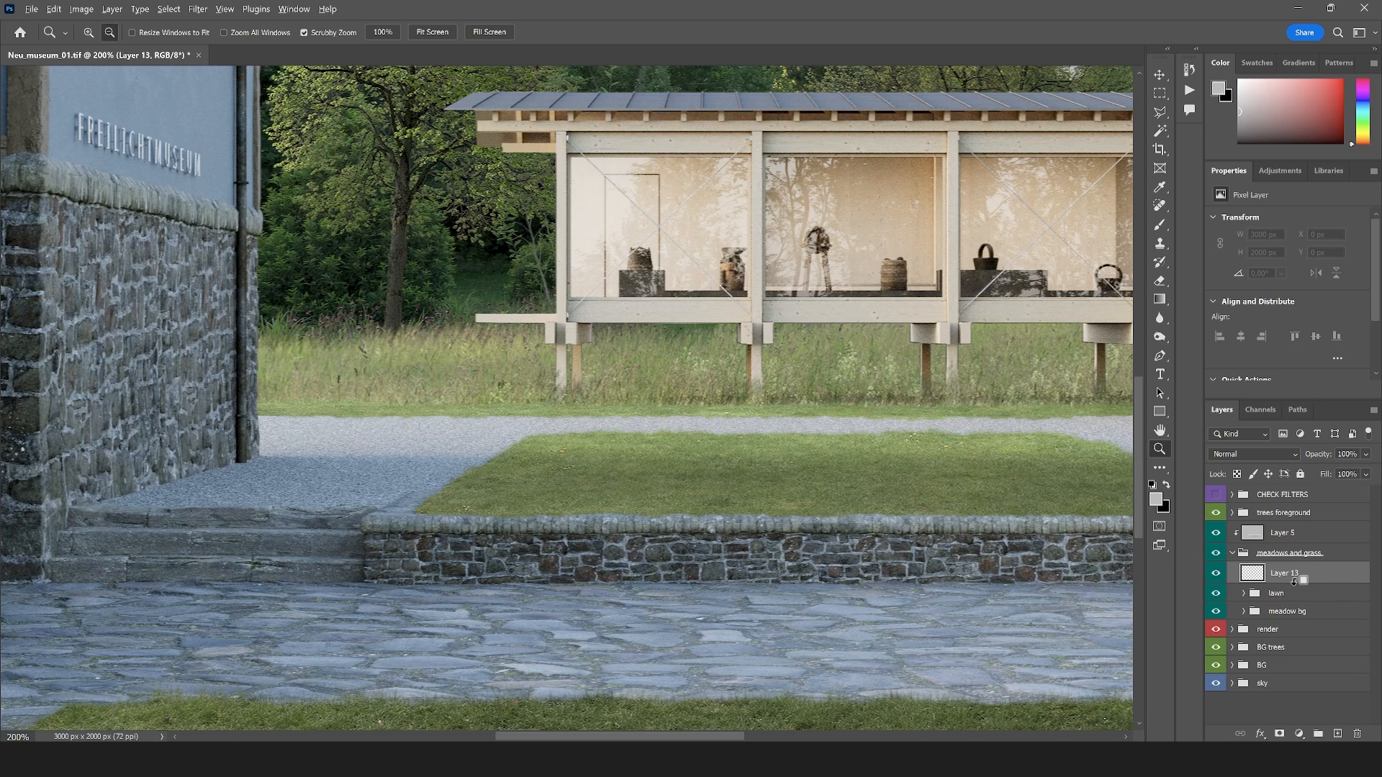
left_click(1296, 585, "alt")
key("alt+BackSpace")
left_click(1263, 455)
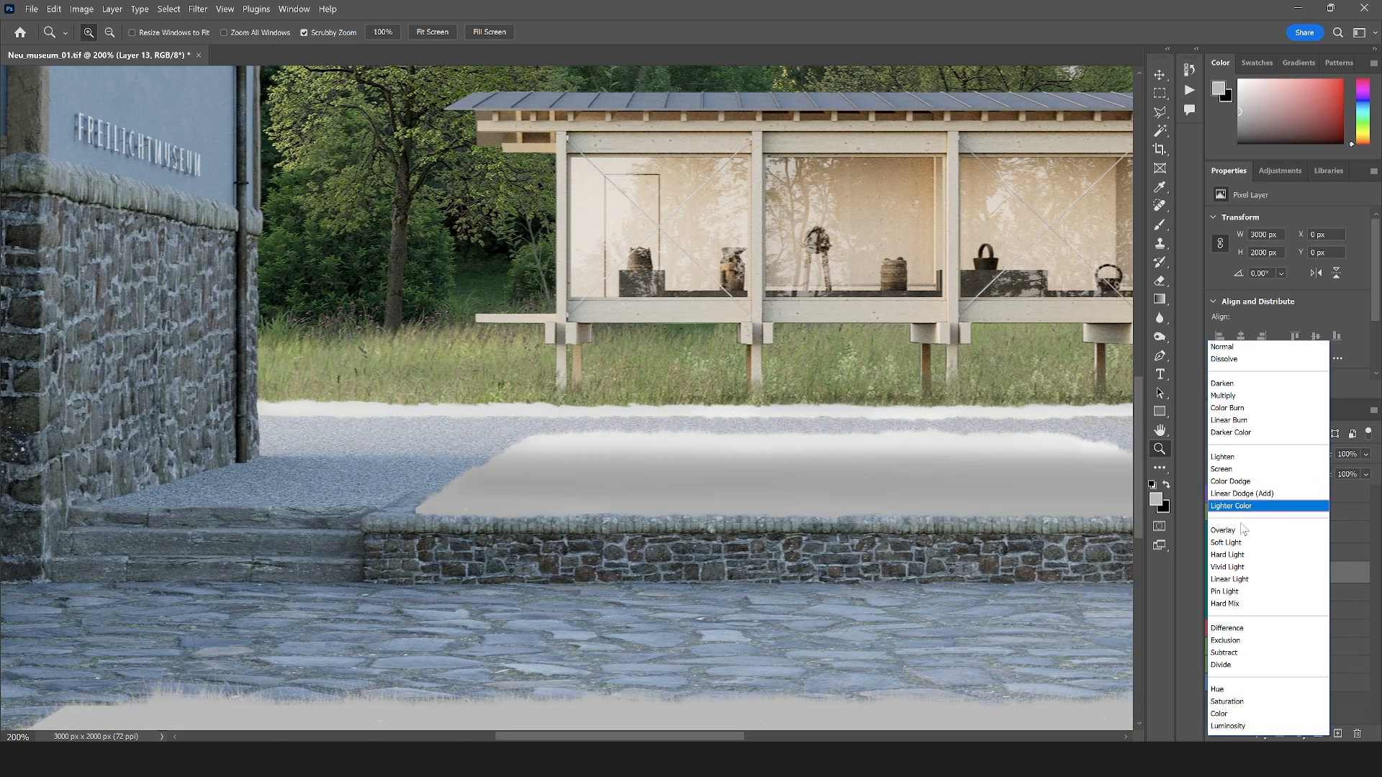
left_click(1223, 530)
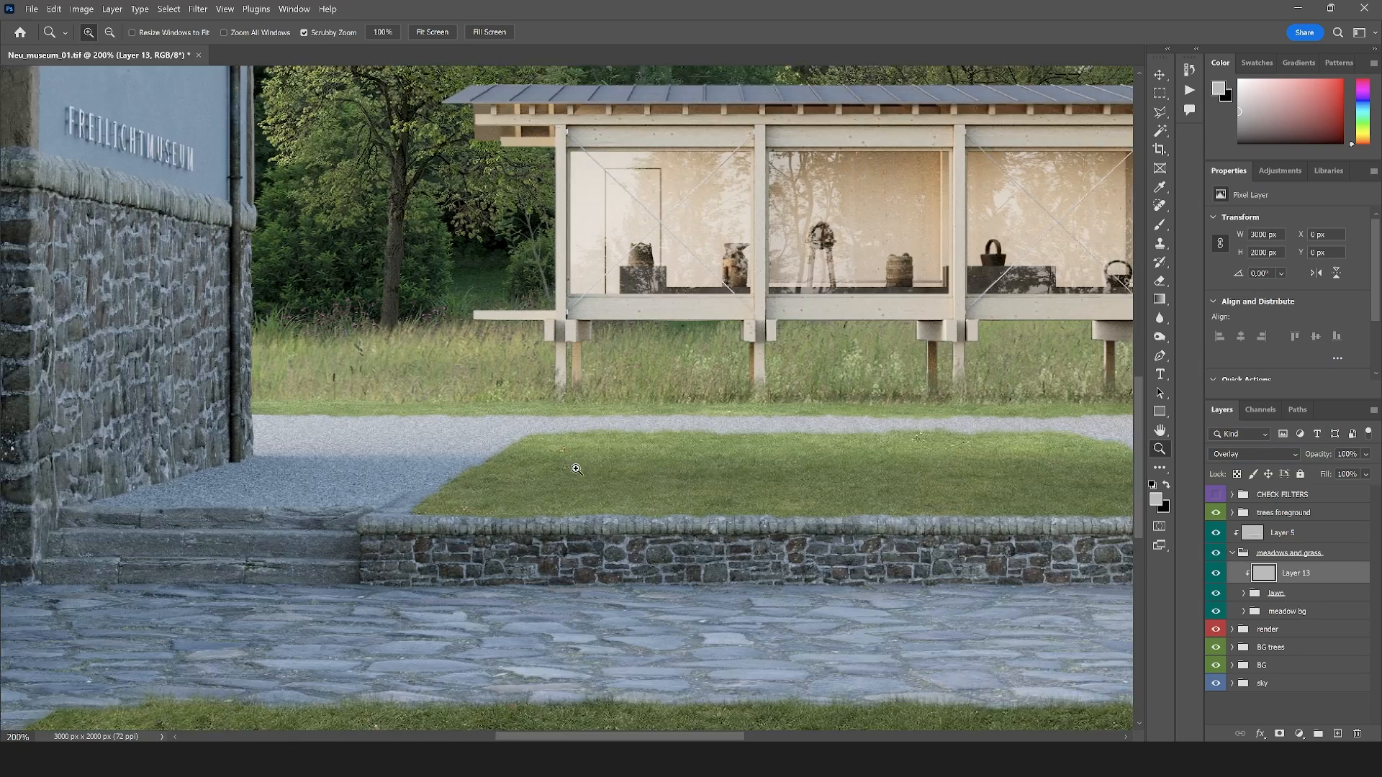
Set up the Brush tool with the Soft Round tip at 29 px
left_click(576, 469)
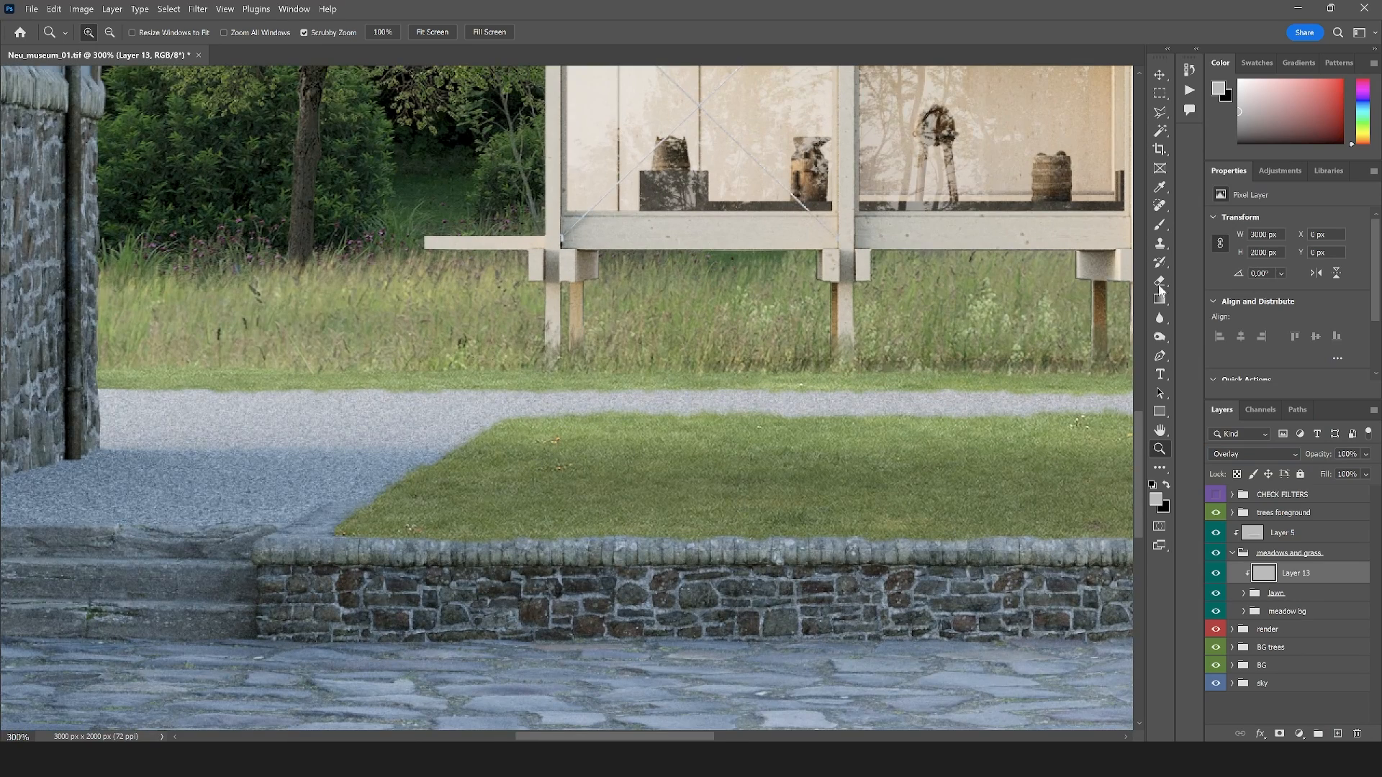
left_click(1159, 225)
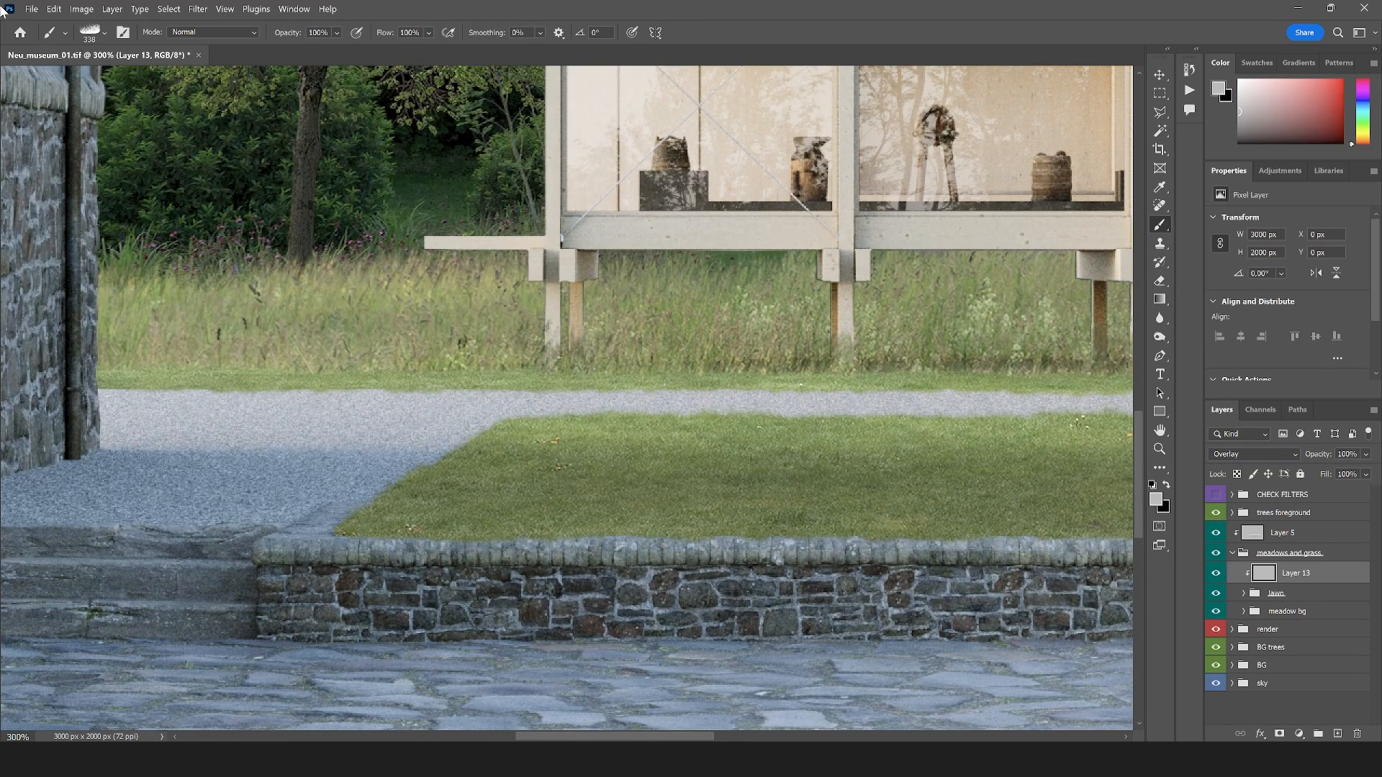
left_click(105, 33)
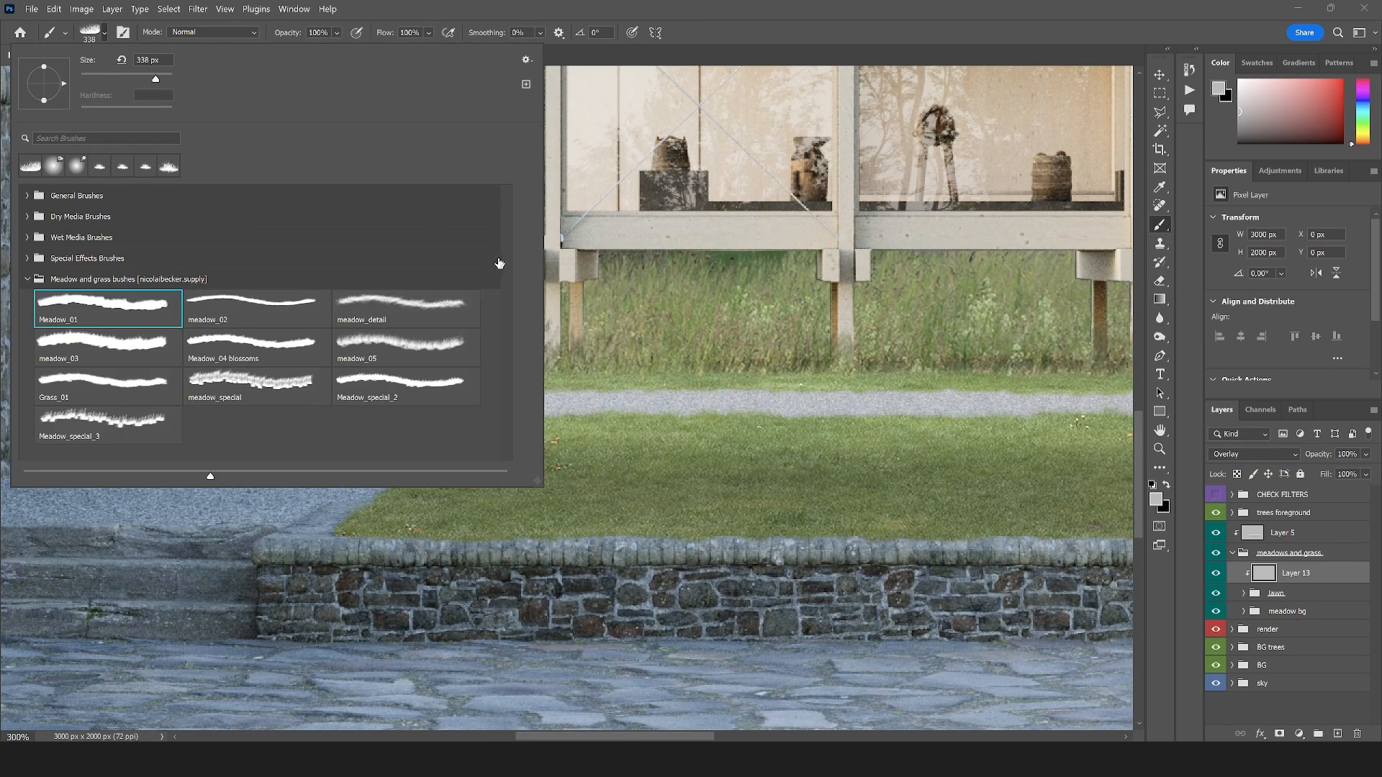
left_click(27, 196)
left_click(85, 220)
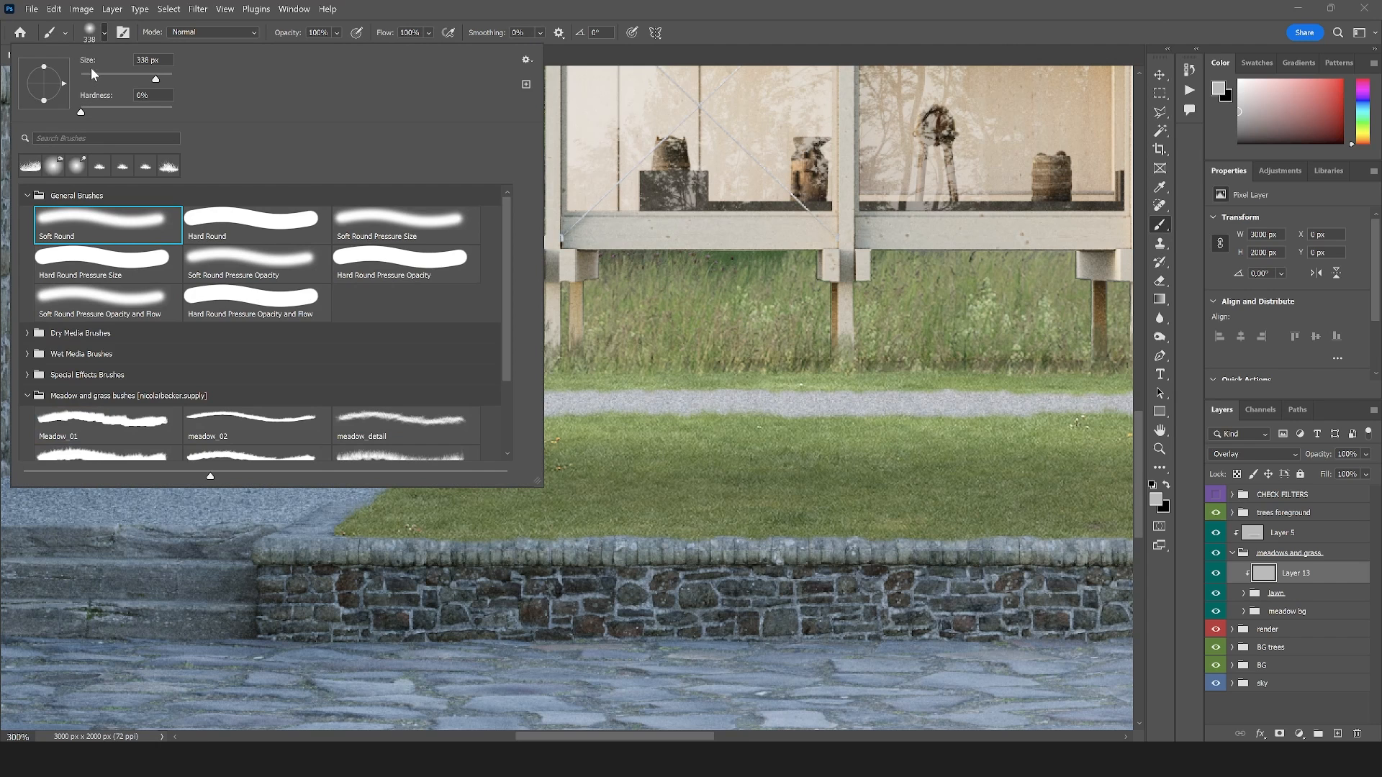
left_click(755, 31)
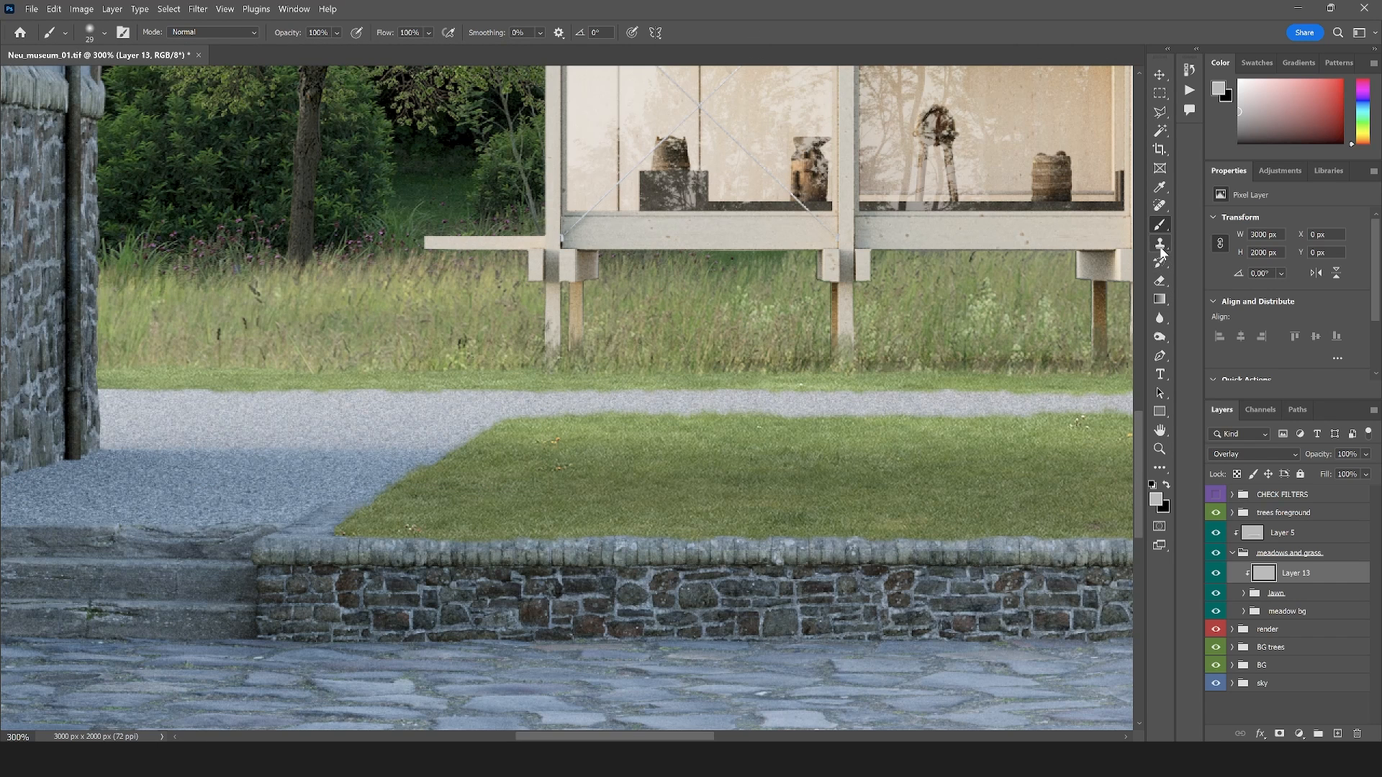
Burn the lawn's front edge along the stone wall on the Overlay layer, using a soft 34 px tip on midtones at 36% exposure
left_click(1159, 336)
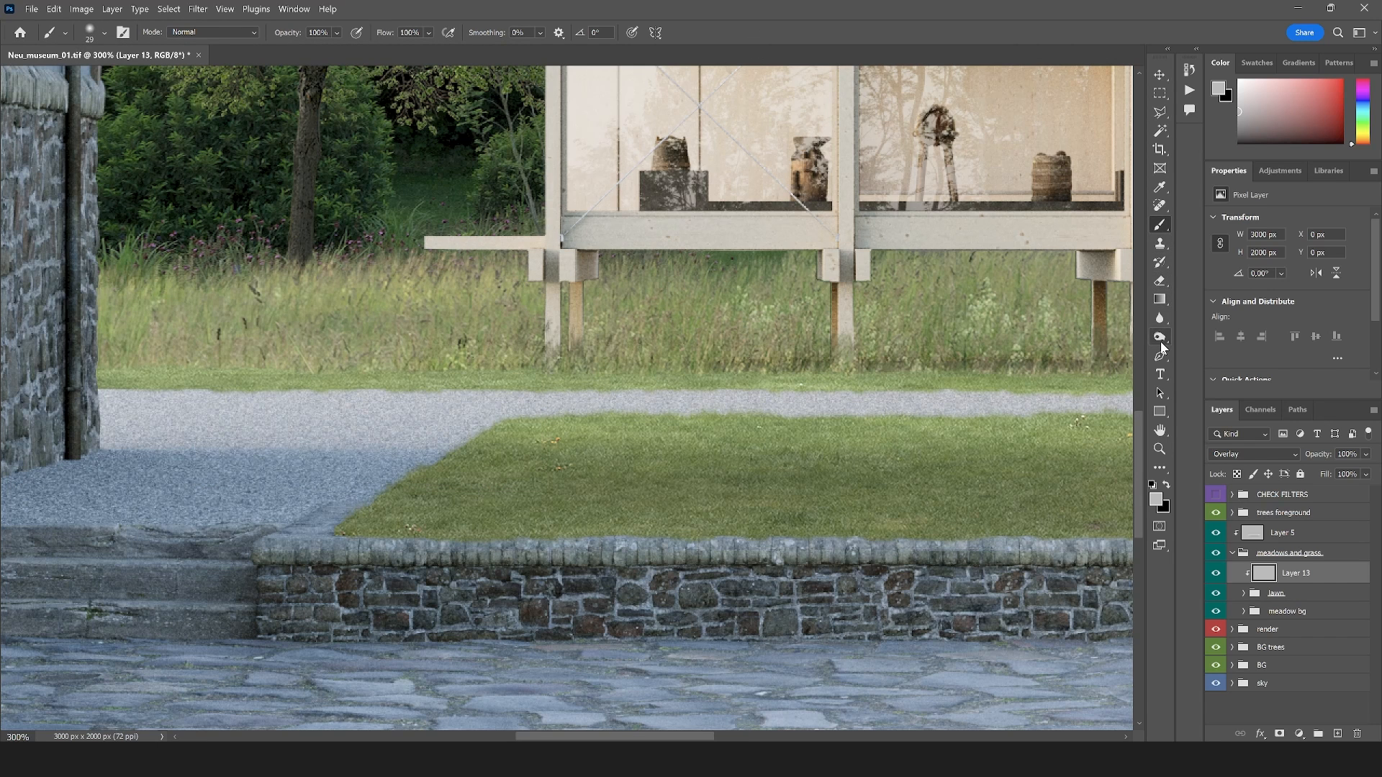
left_click(105, 31)
left_click_drag(94, 72, 85, 75)
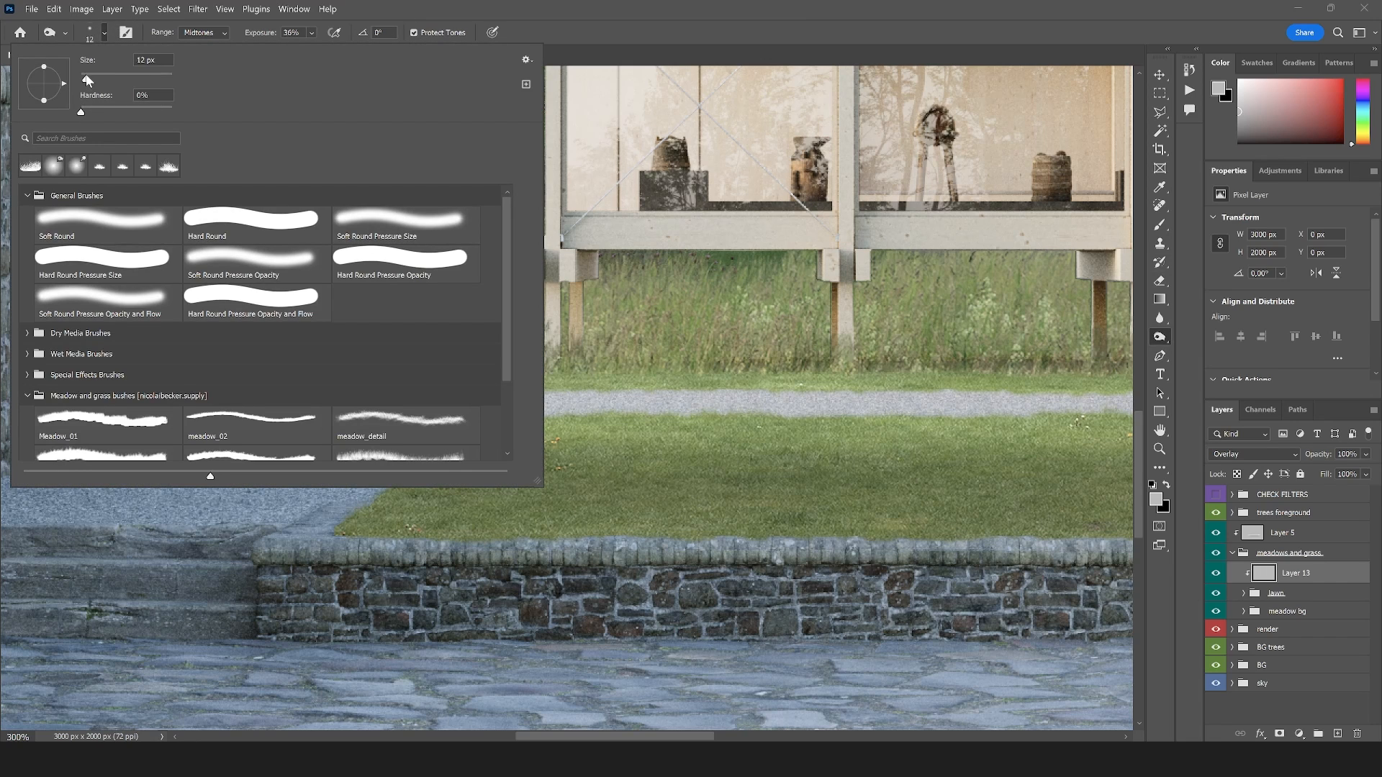
left_click(768, 36)
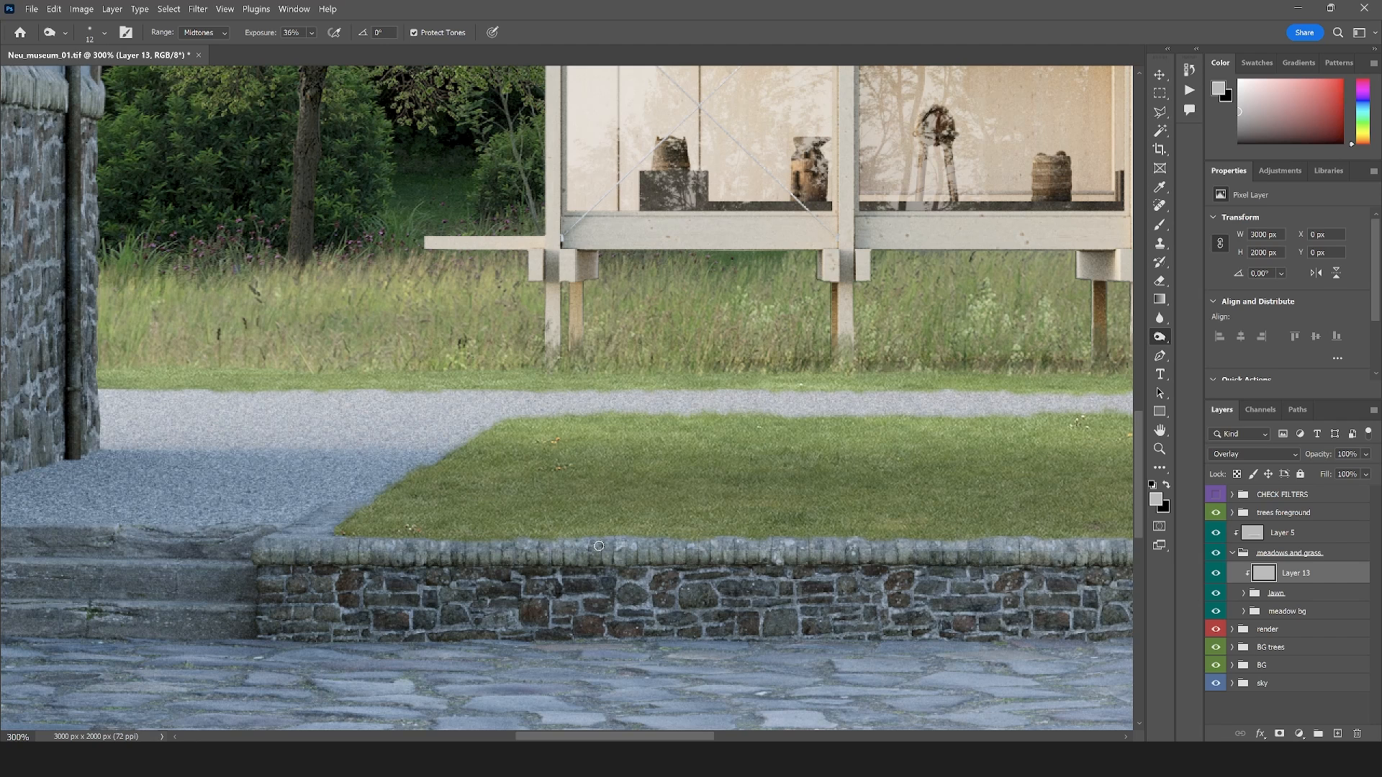
left_click(105, 32)
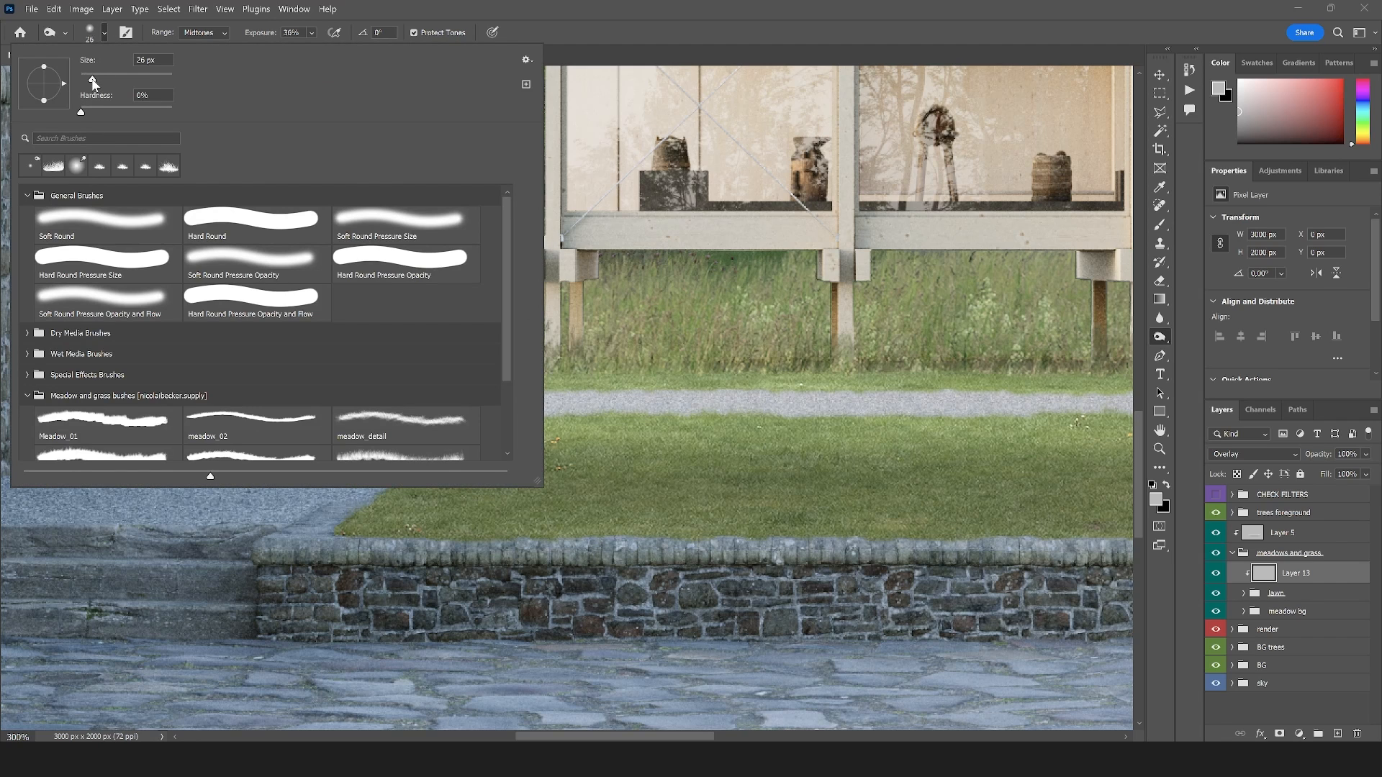
left_click_drag(94, 84, 95, 79)
left_click(768, 33)
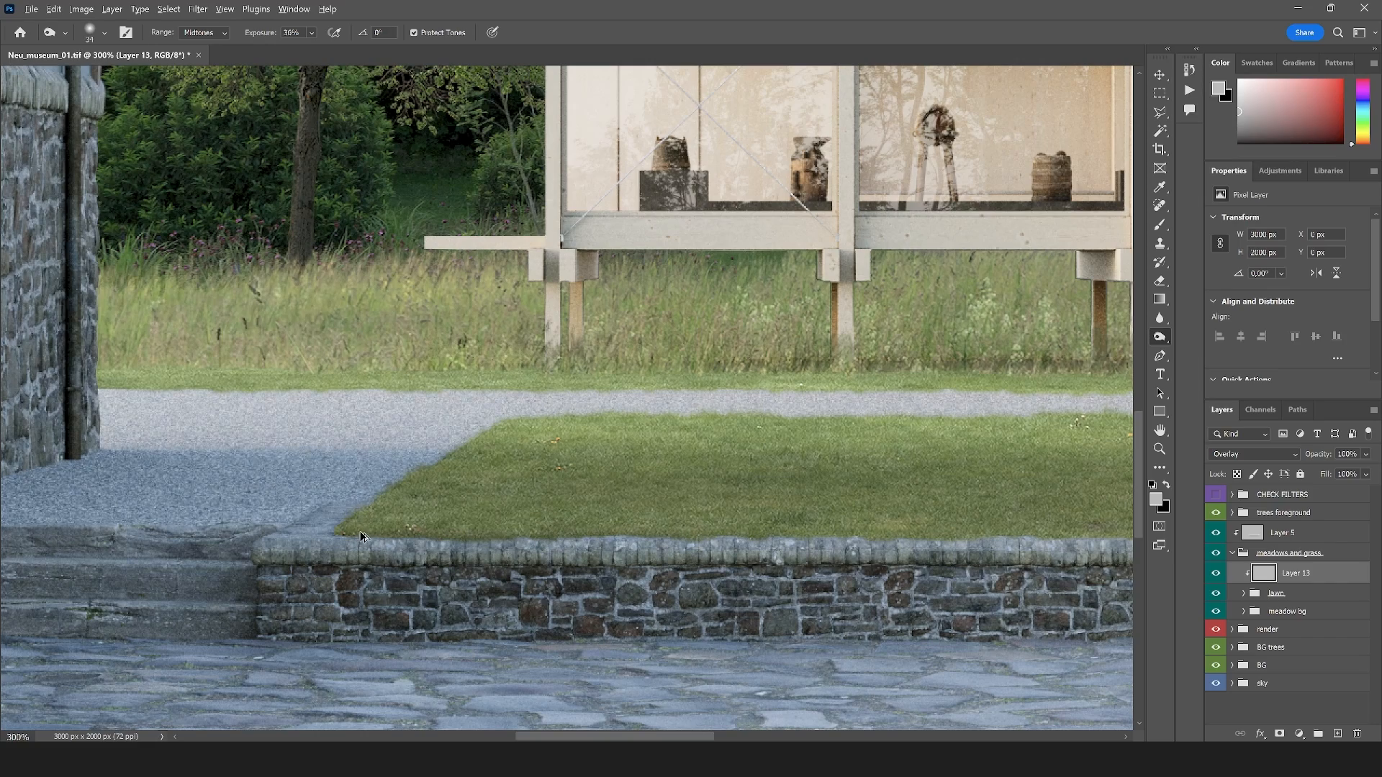
scroll(447, 540, "down", 3)
scroll(579, 541, "up", 2)
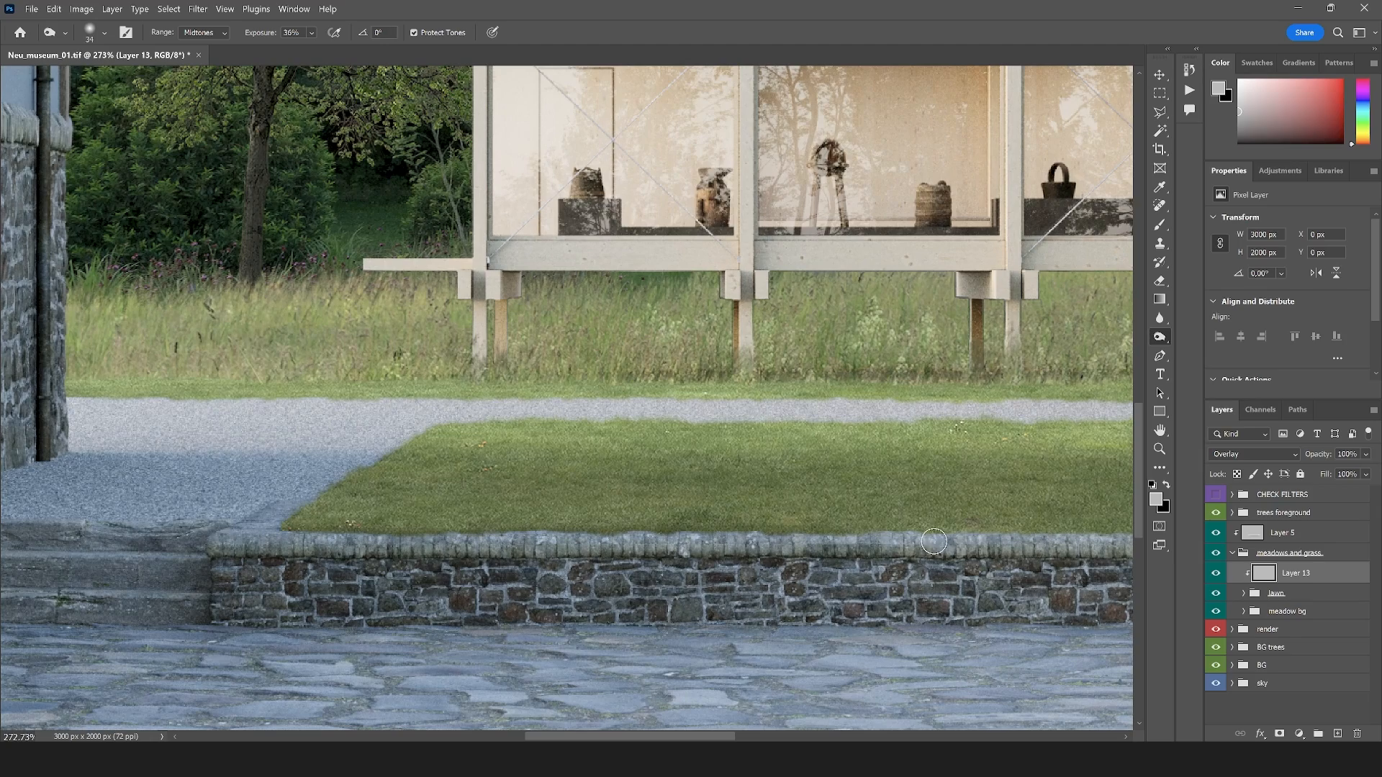
scroll(841, 544, "down", 3)
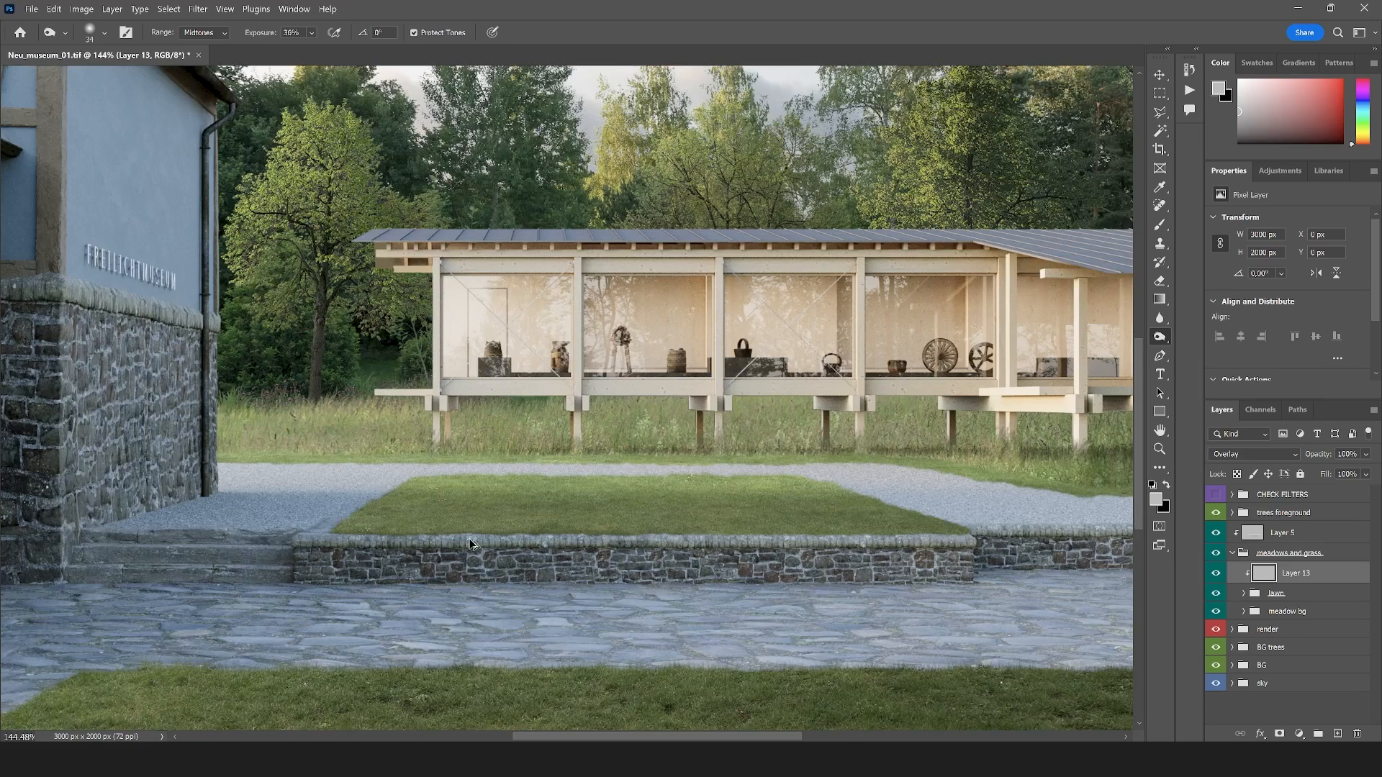
scroll(724, 542, "up", 2)
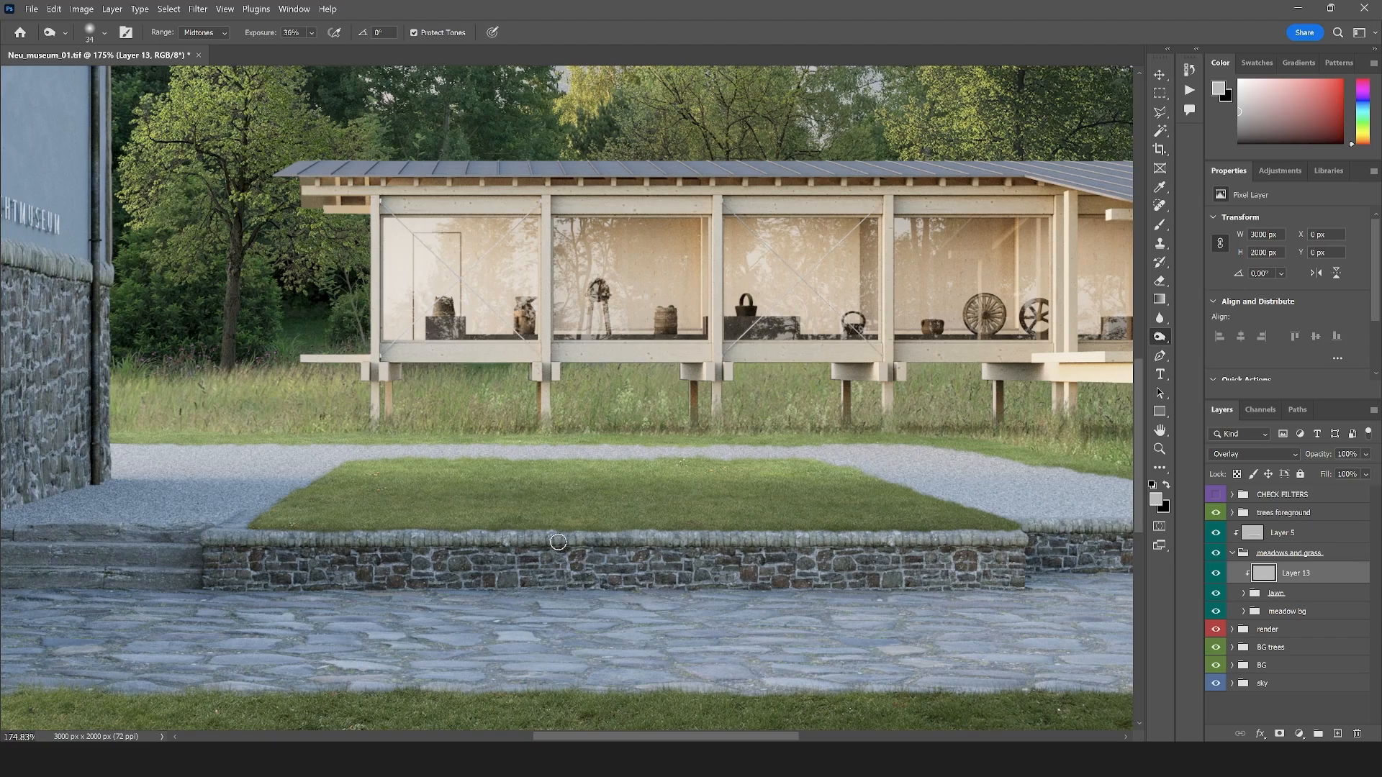
scroll(652, 543, "down", 3)
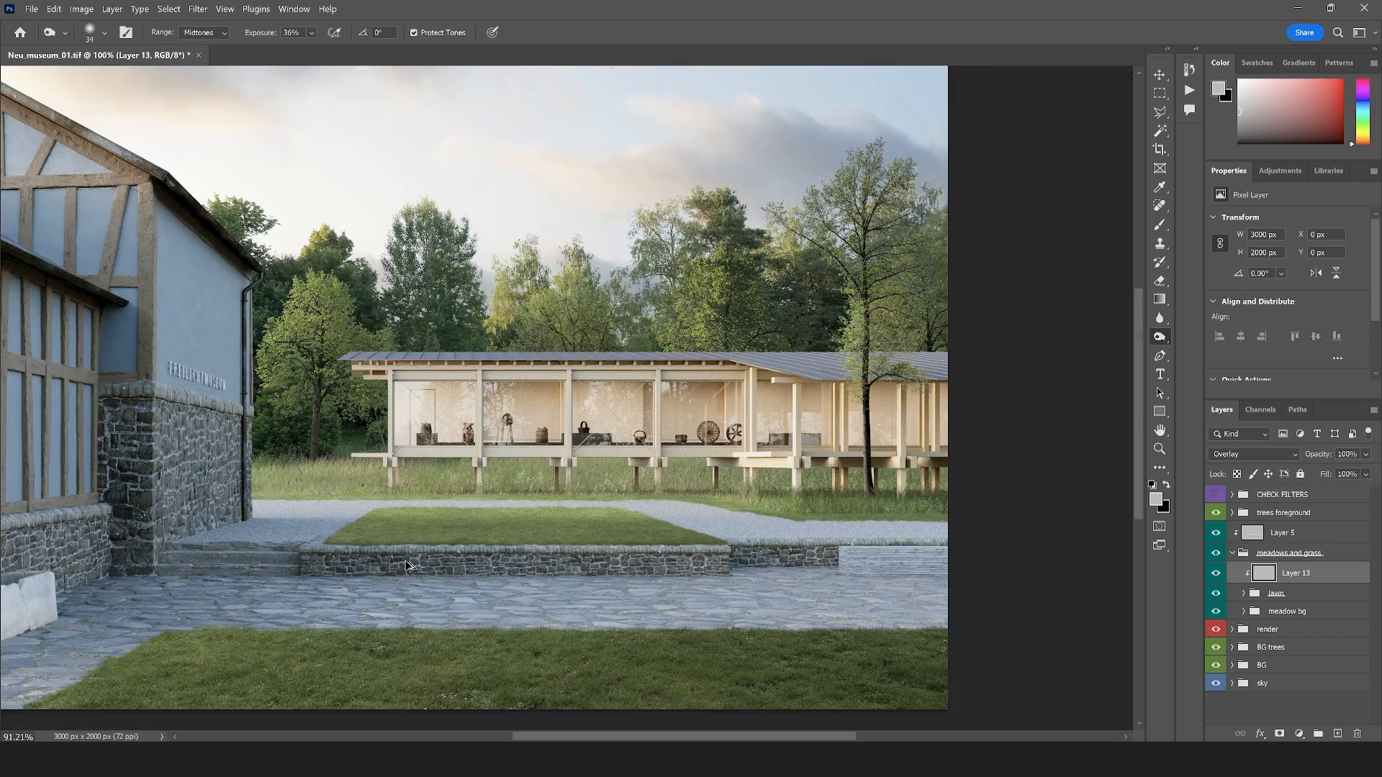
scroll(693, 502, "up", 2)
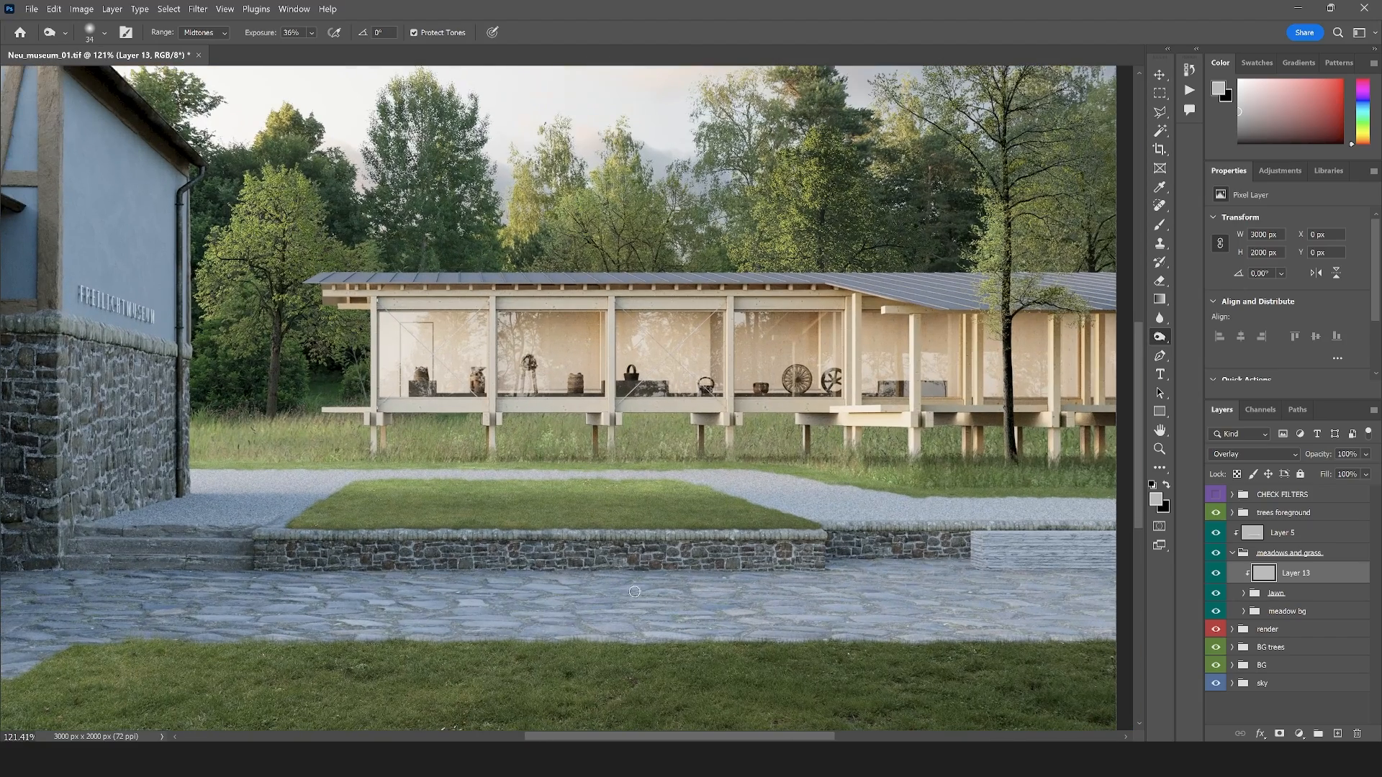
scroll(274, 501, "up", 5)
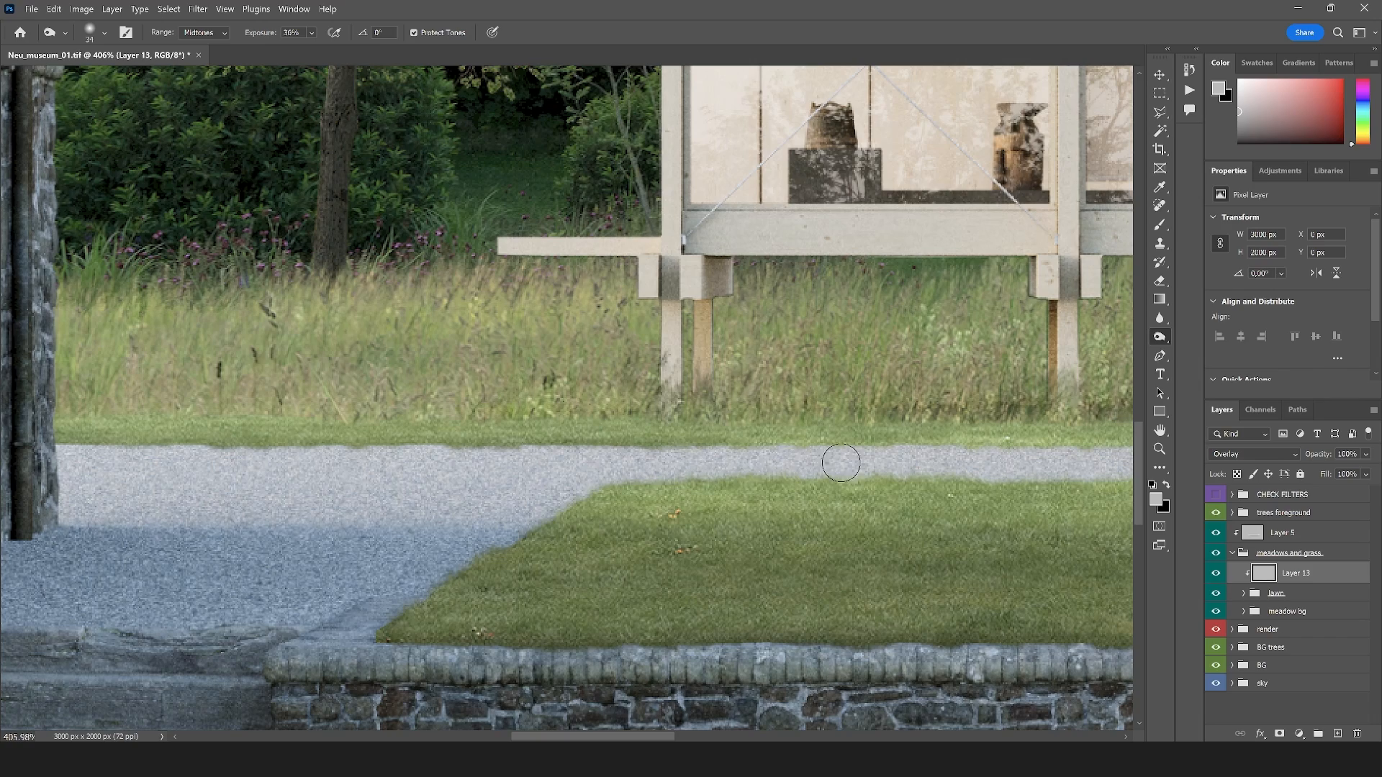
Reduce the burn tip to 20 px and darken the grass edge along the far side of the gravel path
left_click(104, 32)
left_click_drag(95, 78, 89, 79)
left_click_drag(753, 445, 1030, 458)
scroll(684, 446, "down", 5)
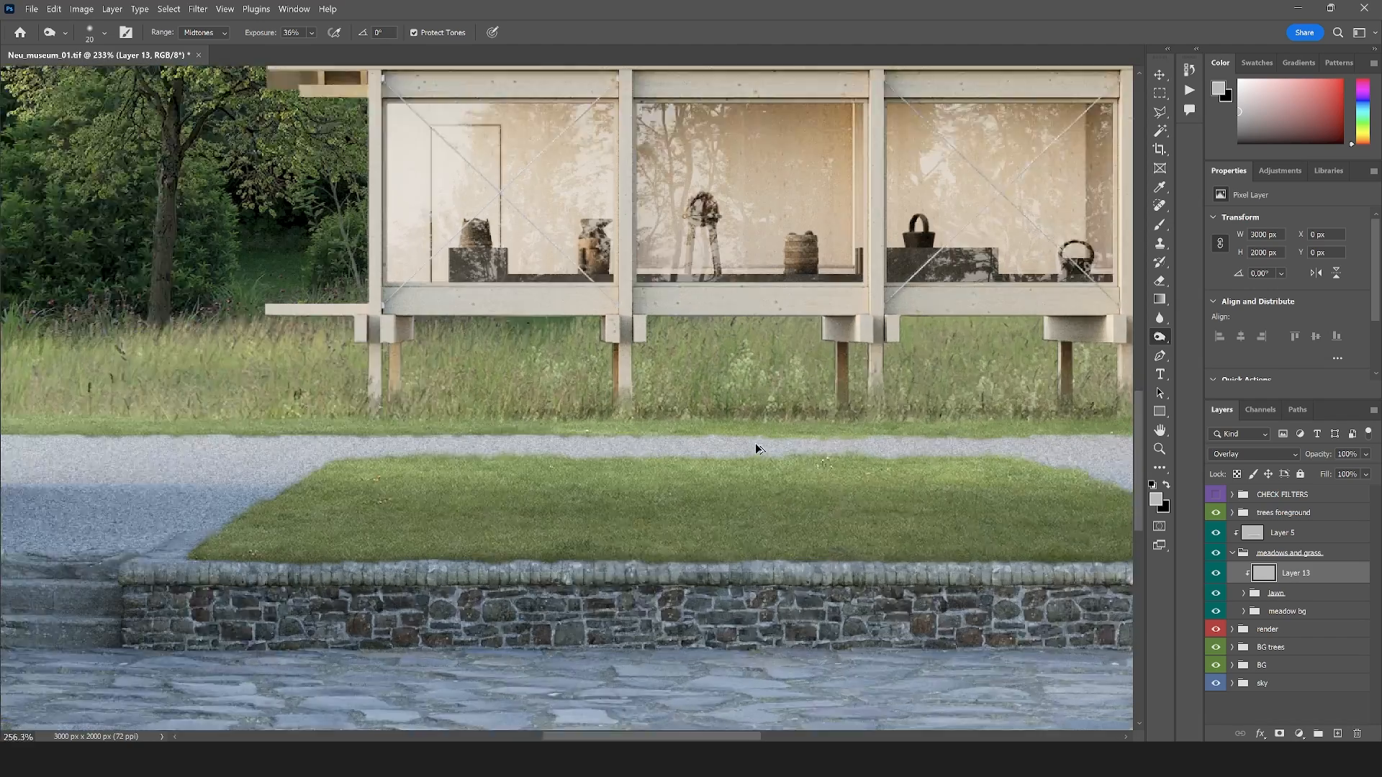
scroll(756, 449, "up", 3)
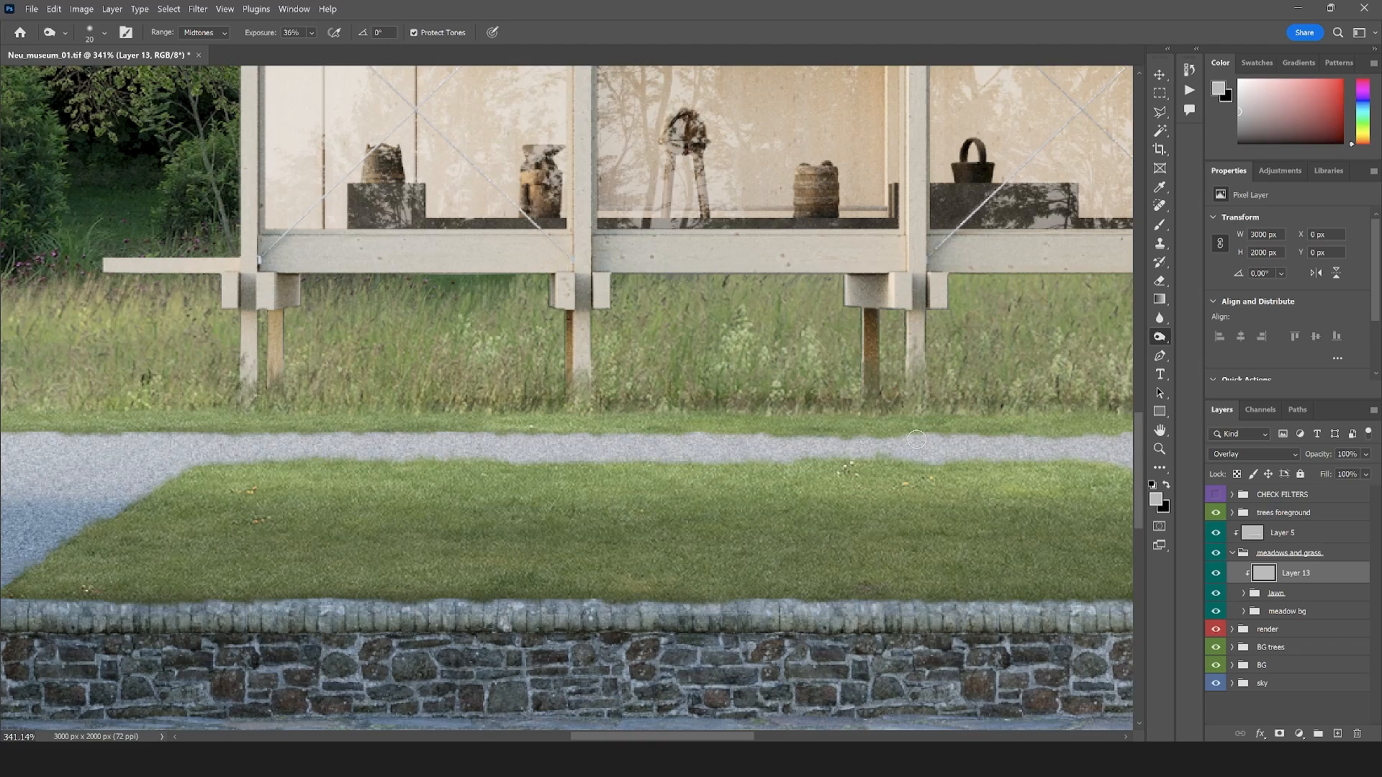
scroll(720, 460, "down", 3)
scroll(742, 463, "up", 3)
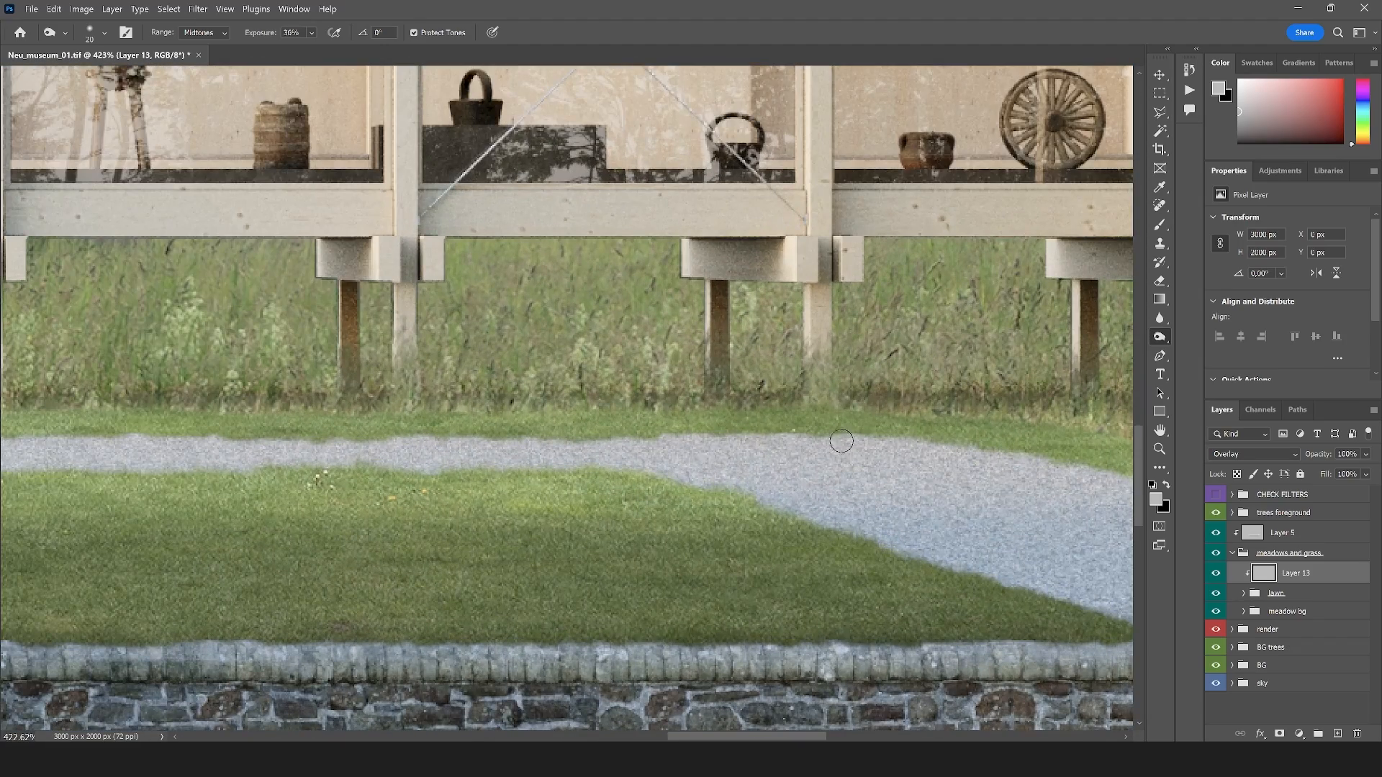
scroll(551, 449, "down", 6)
scroll(550, 450, "up", 4)
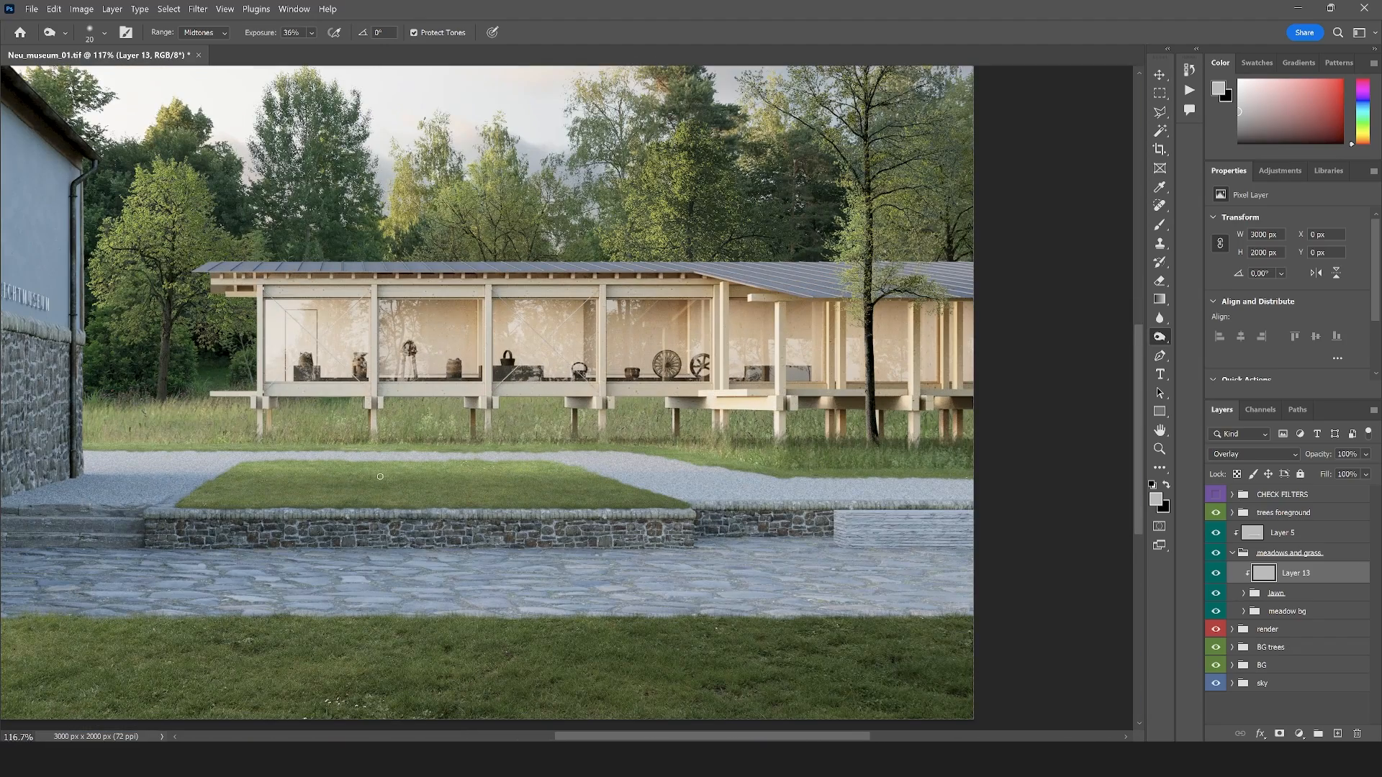
Expand the lawn group and select the layer mask of the grass image, Layer 4
scroll(405, 464, "up", 3)
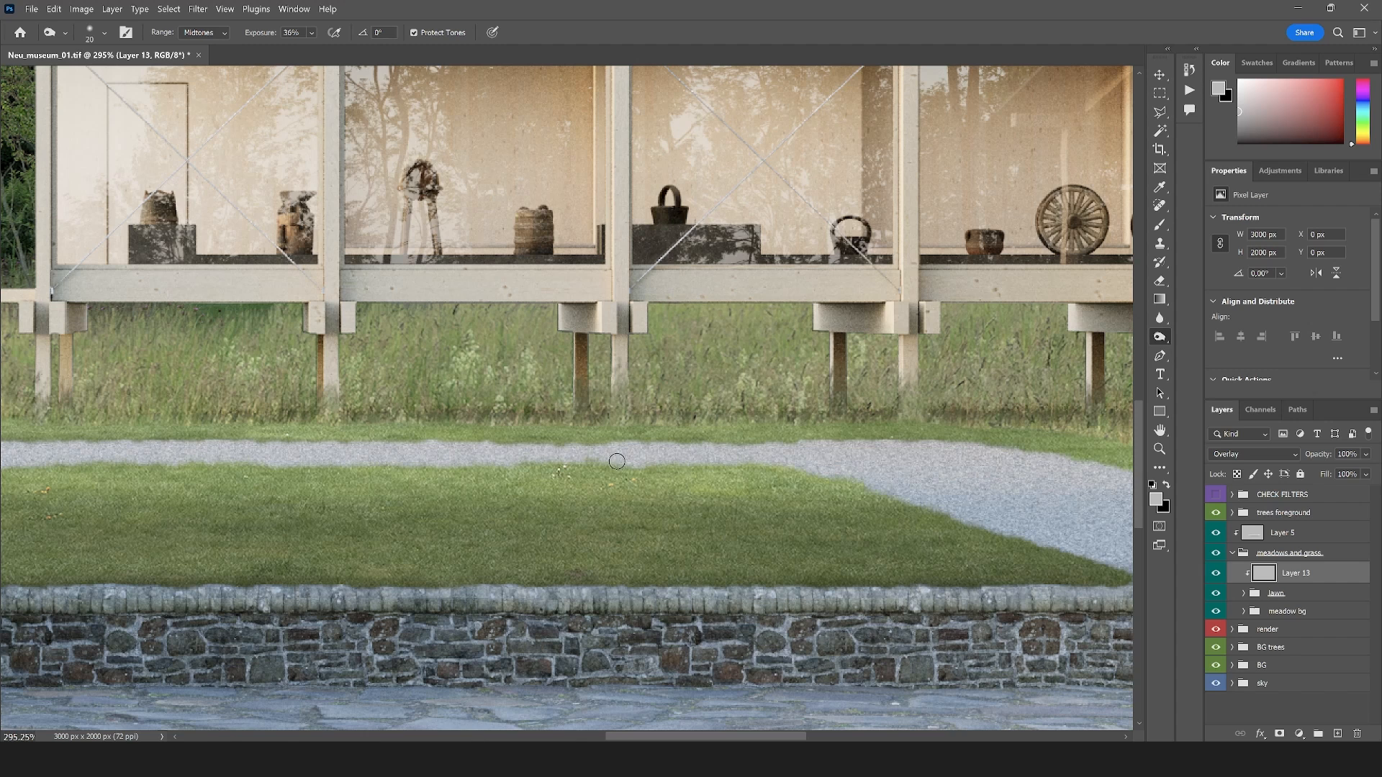
left_click(1243, 592)
left_click(1298, 658, "alt")
left_click(1300, 662, "alt")
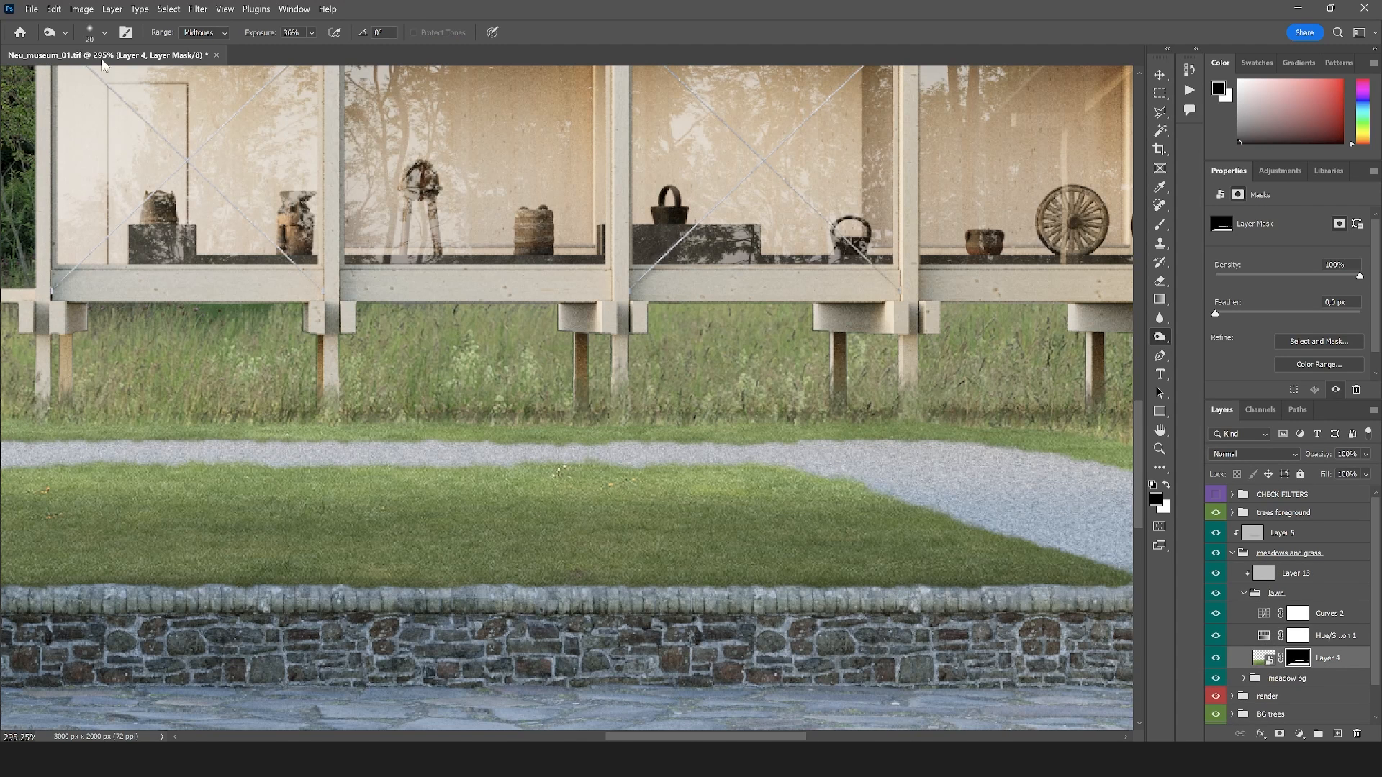
left_click(95, 36)
scroll(134, 405, "down", 3)
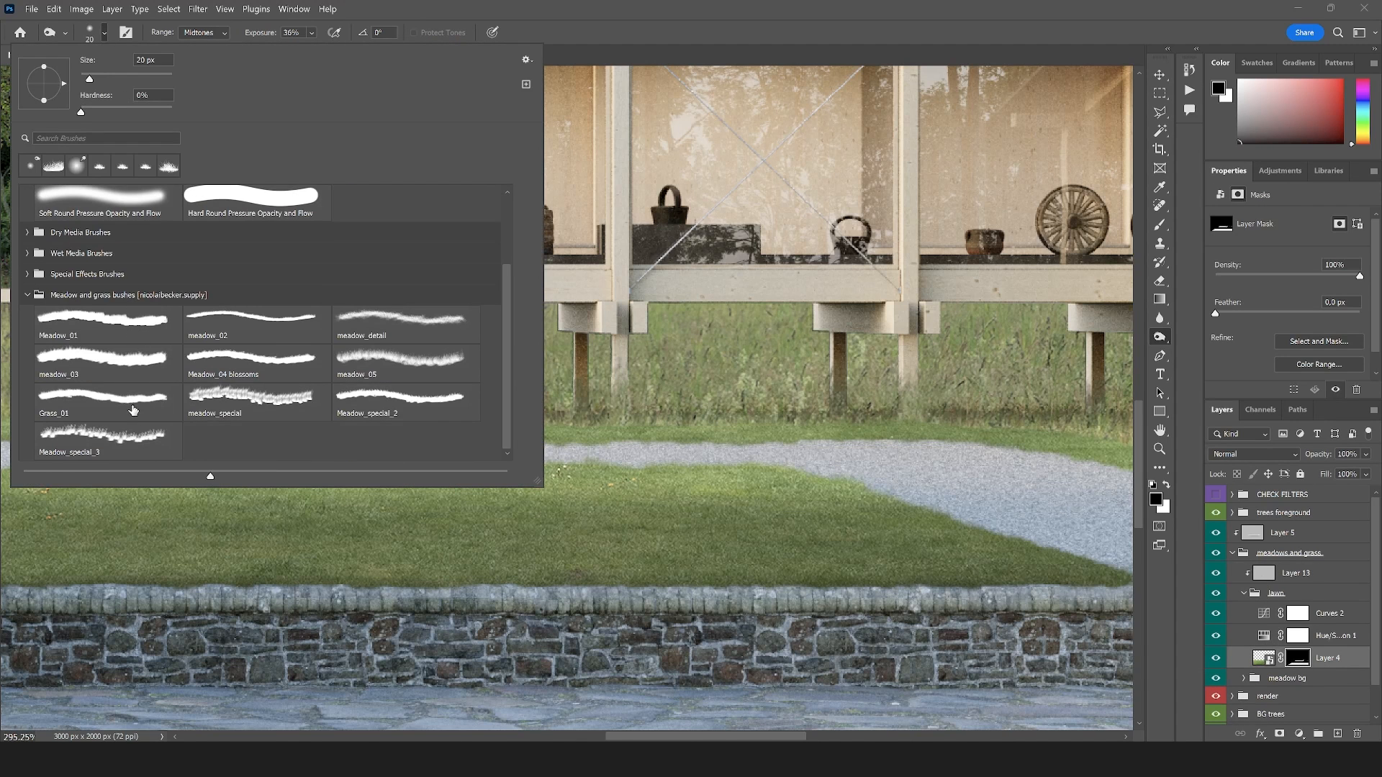
left_click(130, 410)
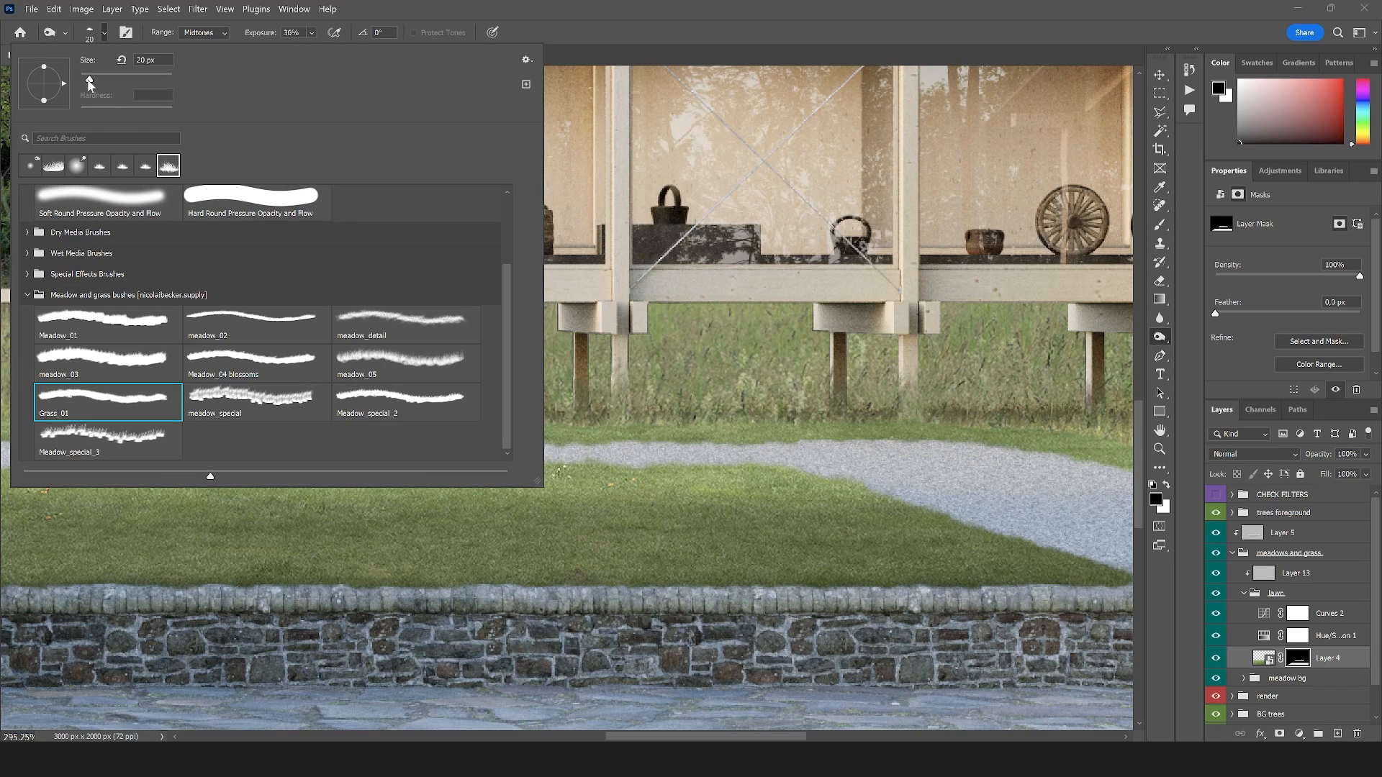
left_click(718, 449)
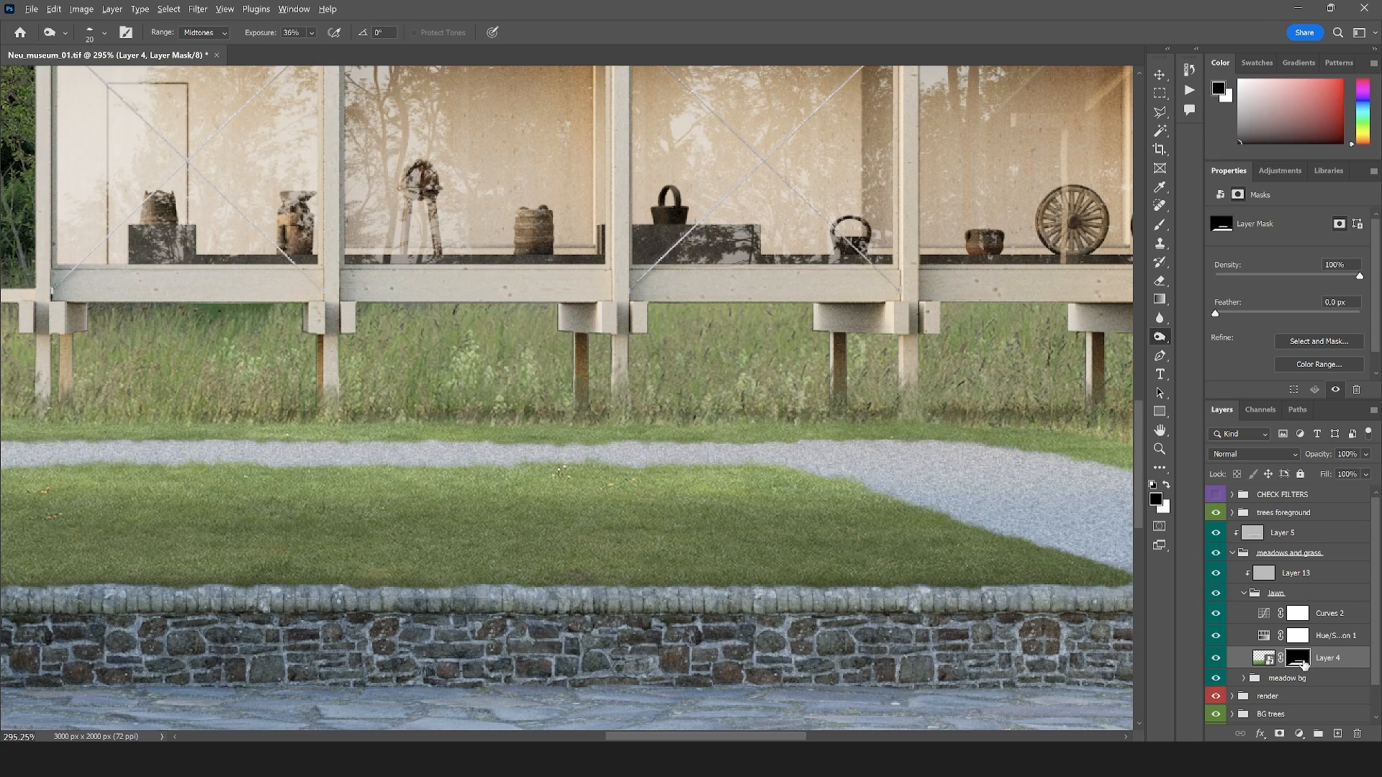
Set up the Brush tool with the Grass_01 tip from the meadow and grass brushes for painting on Layer 4's mask
left_click(1160, 224)
left_click(103, 33)
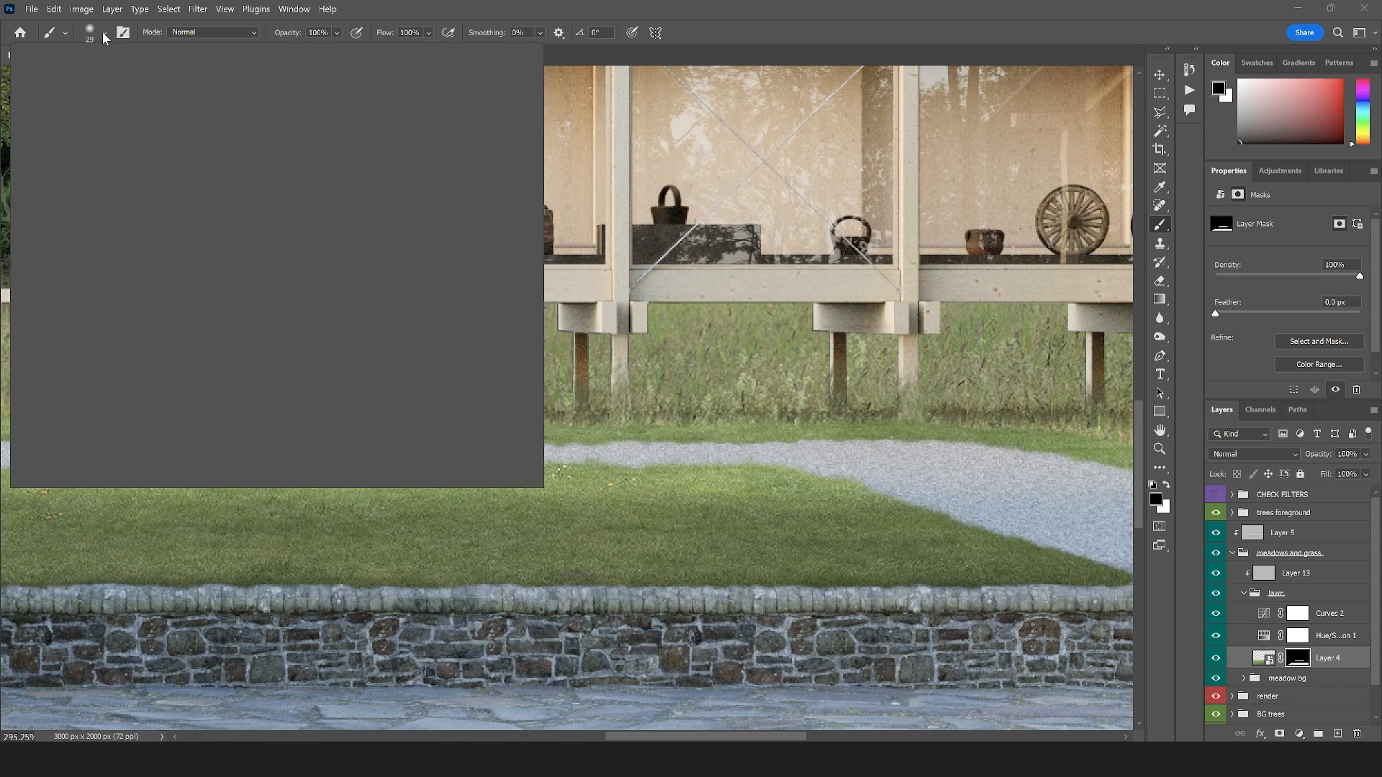
scroll(101, 379, "down", 2)
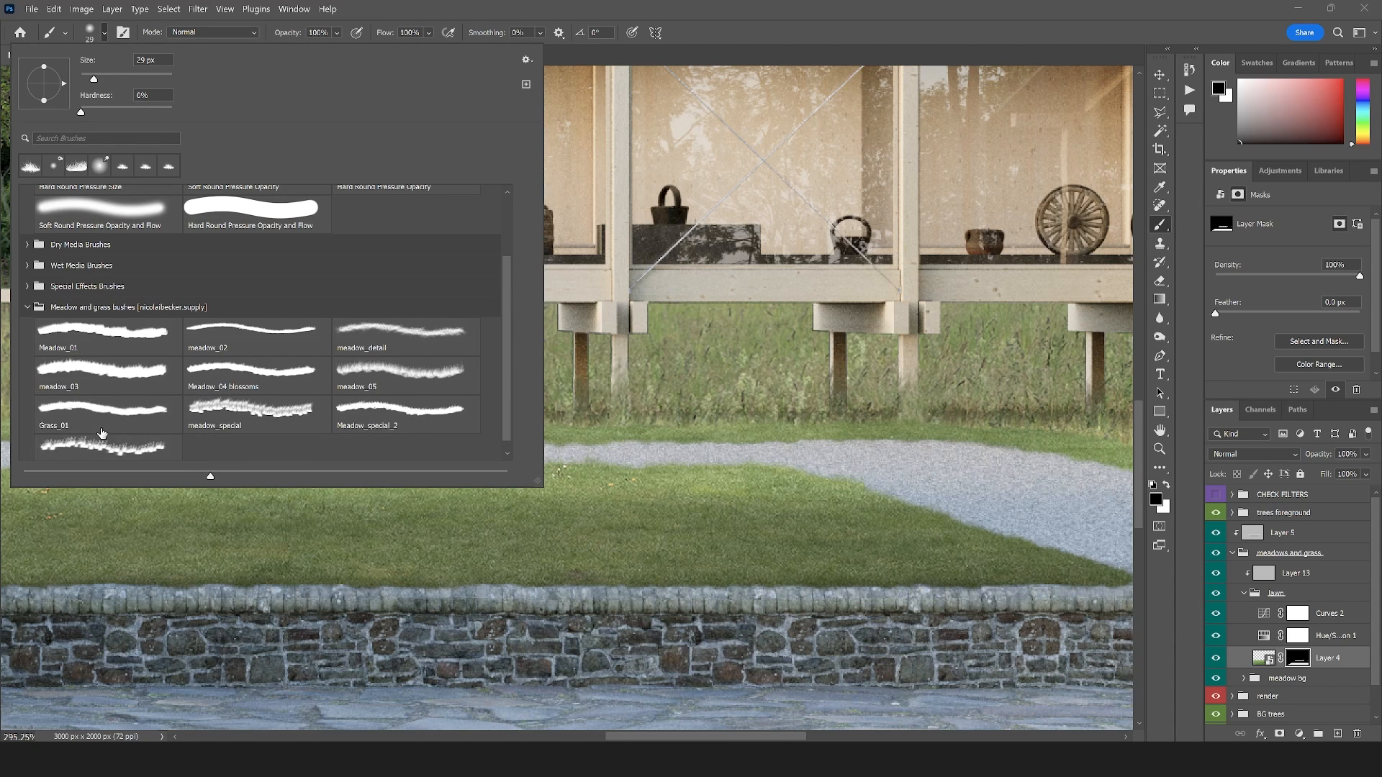
left_click(99, 421)
left_click(626, 452)
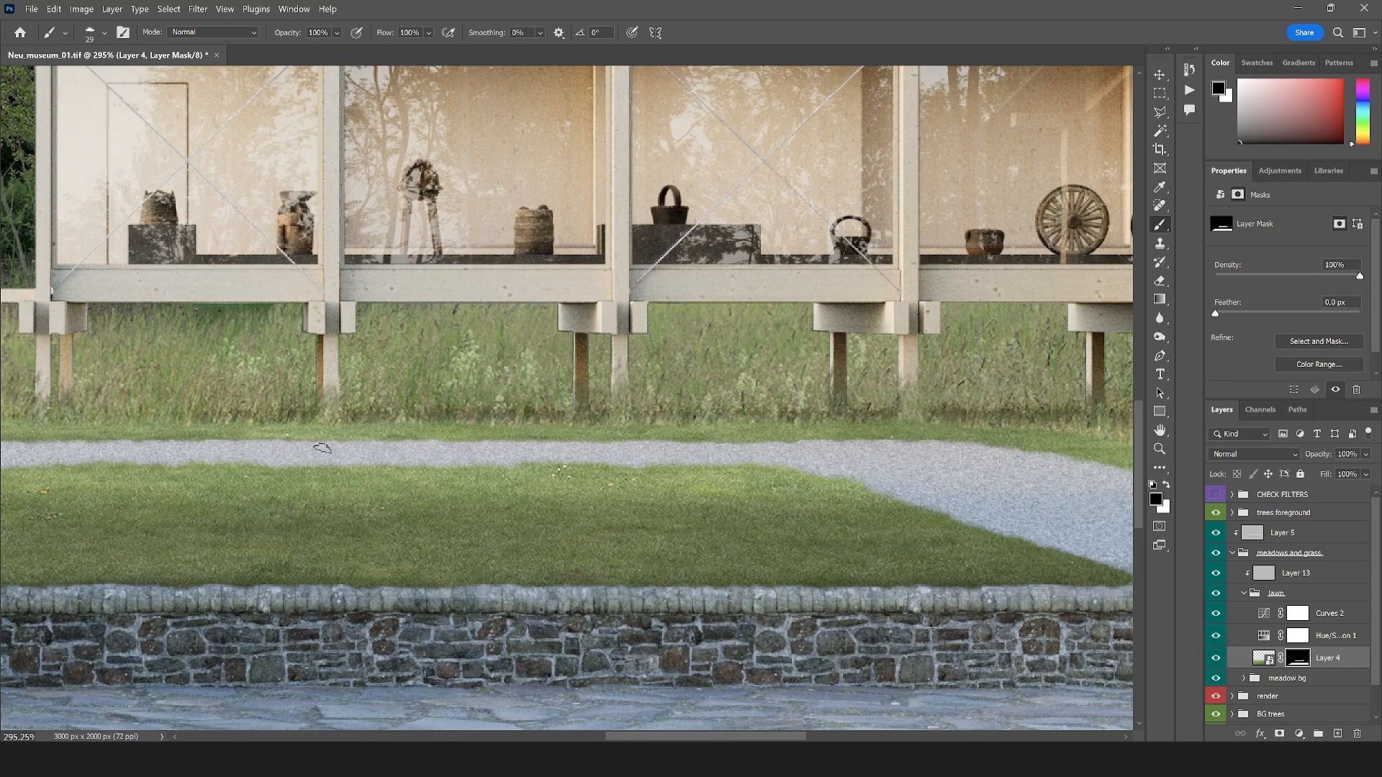
Paint black with the grass tip on Layer 4's mask to roughen the grass edge along the far side of the gravel path
scroll(890, 471, "down", 7)
scroll(566, 468, "up", 6)
scroll(443, 452, "up", 5)
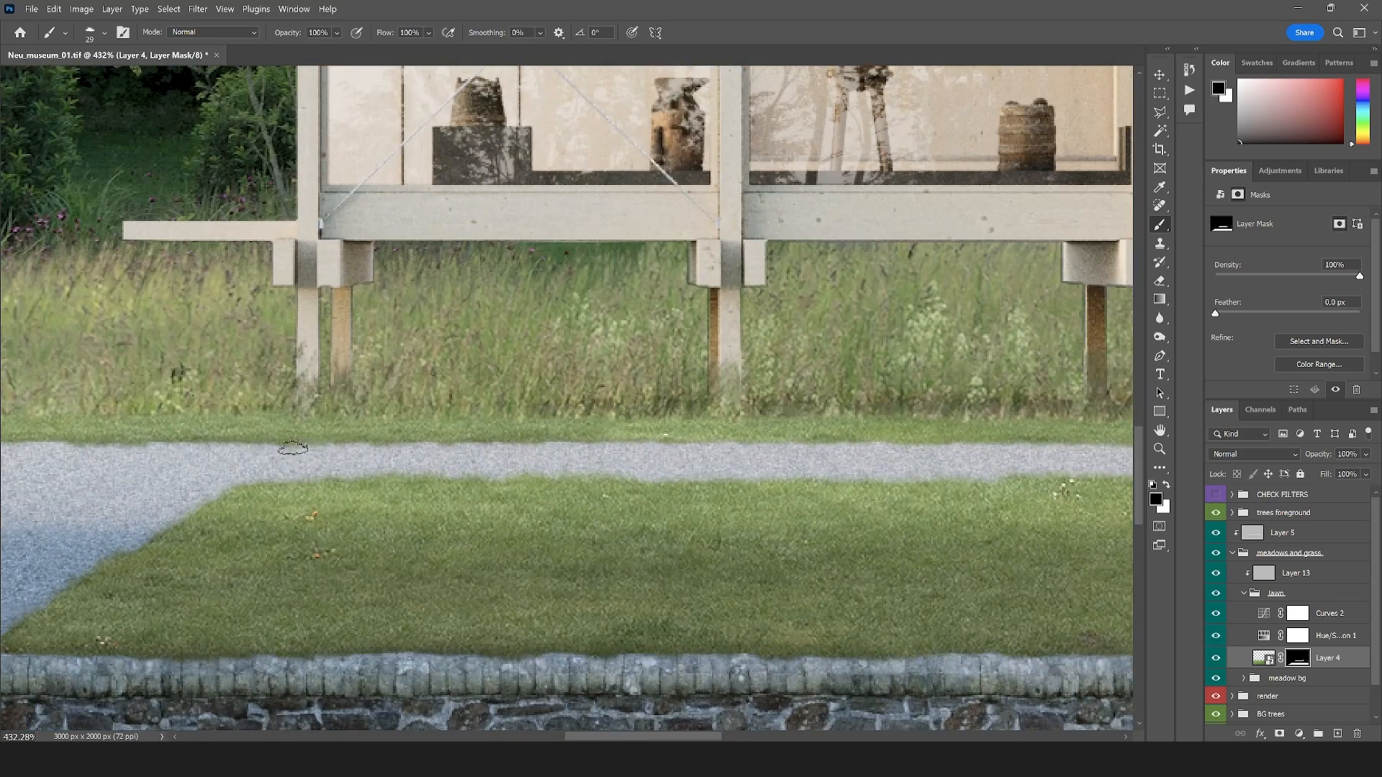
scroll(771, 472, "down", 4)
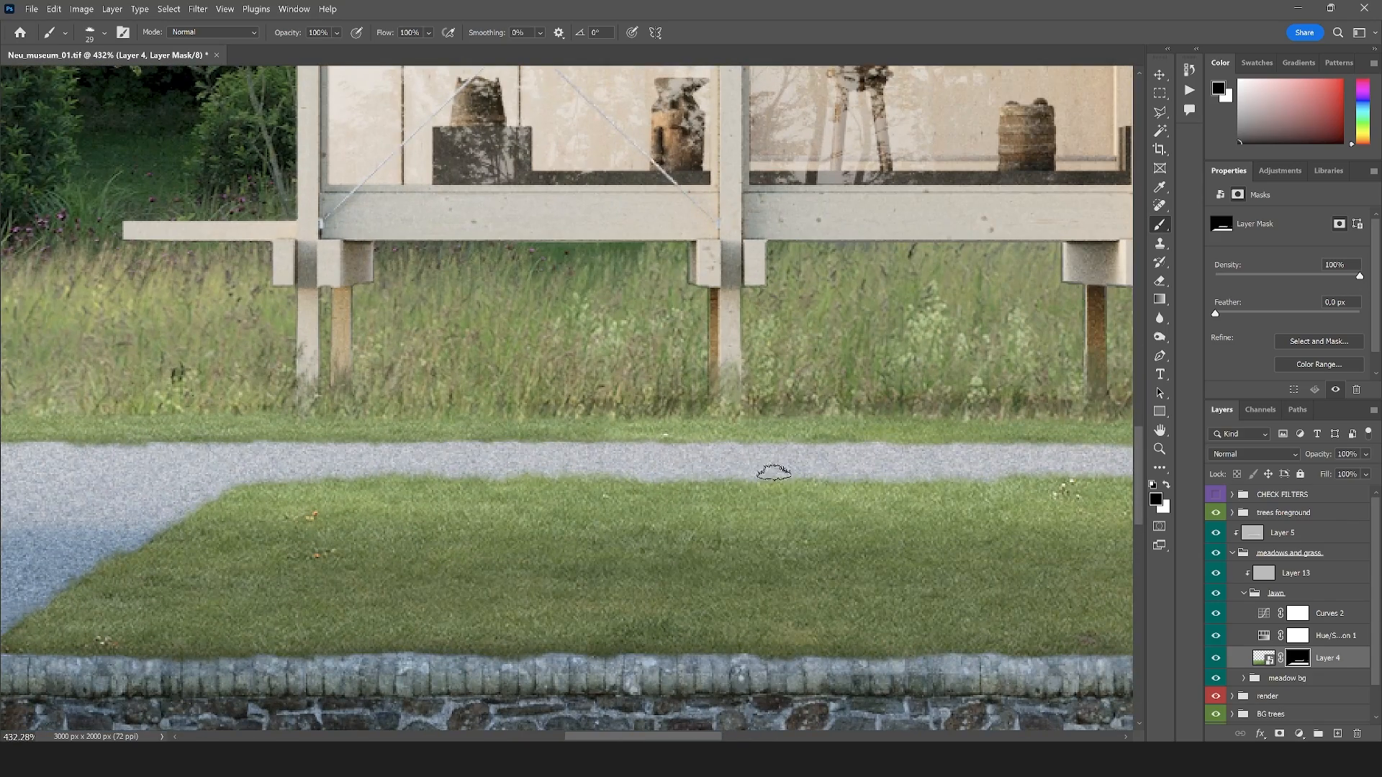
scroll(333, 451, "up", 4)
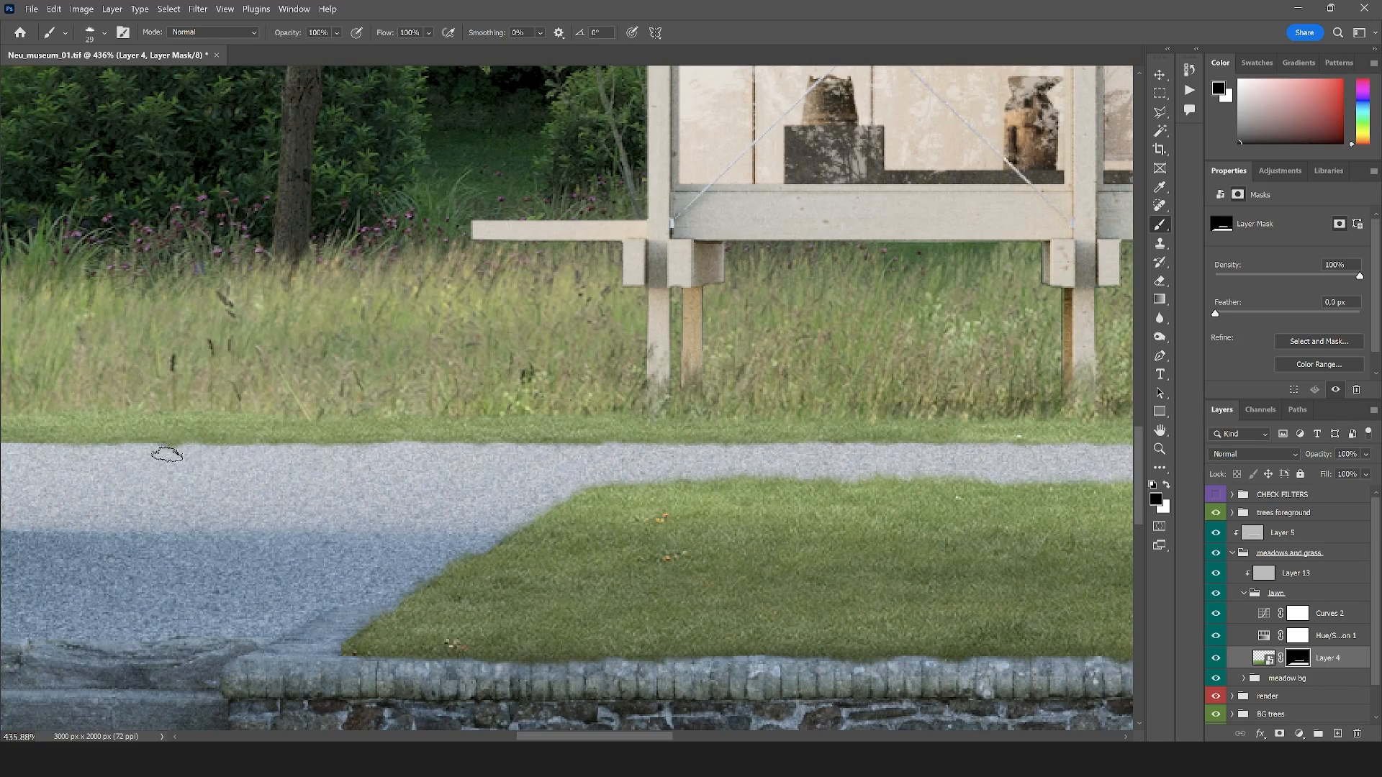
scroll(312, 456, "down", 10)
scroll(709, 489, "up", 10)
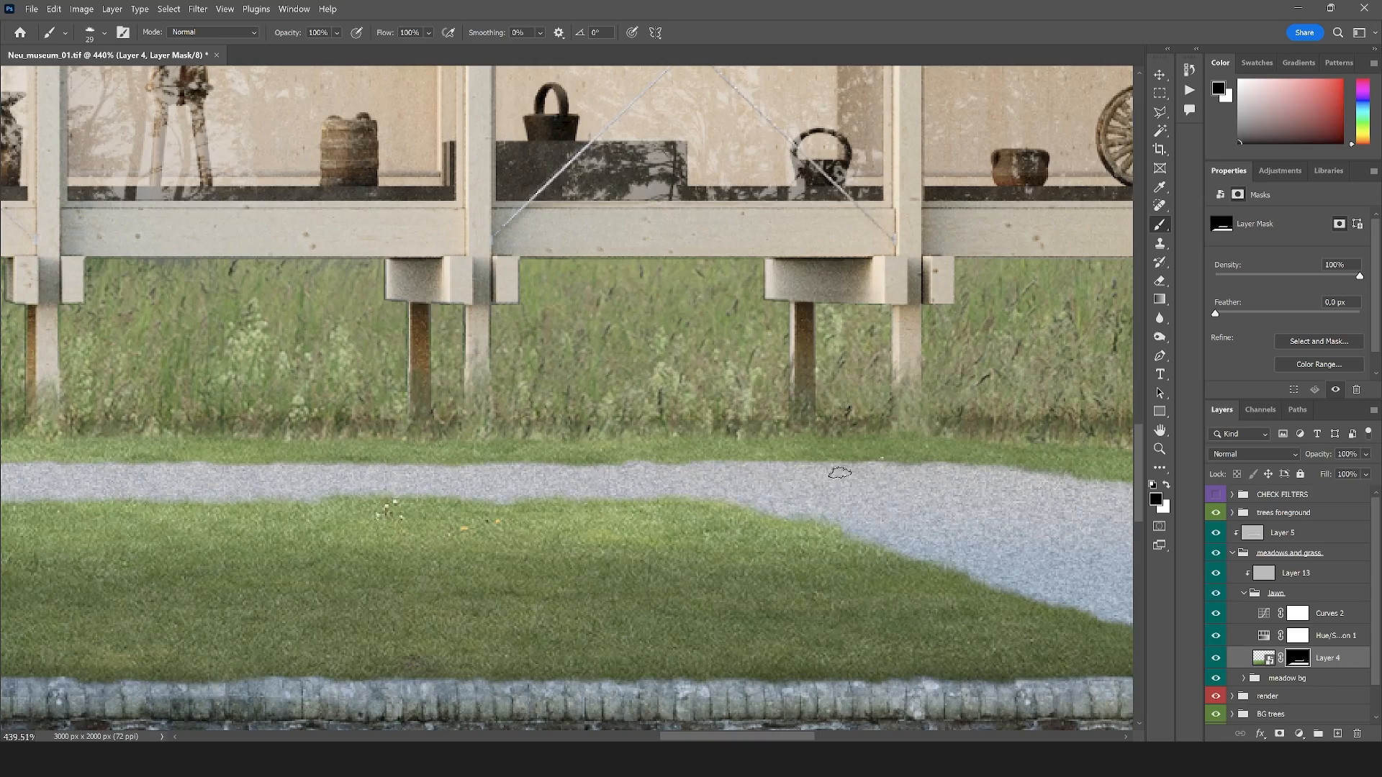
Continue roughening the masked grass edge along the path's curve and the stretch in front of the tall meadow
scroll(838, 475, "down", 5)
scroll(971, 504, "up", 5)
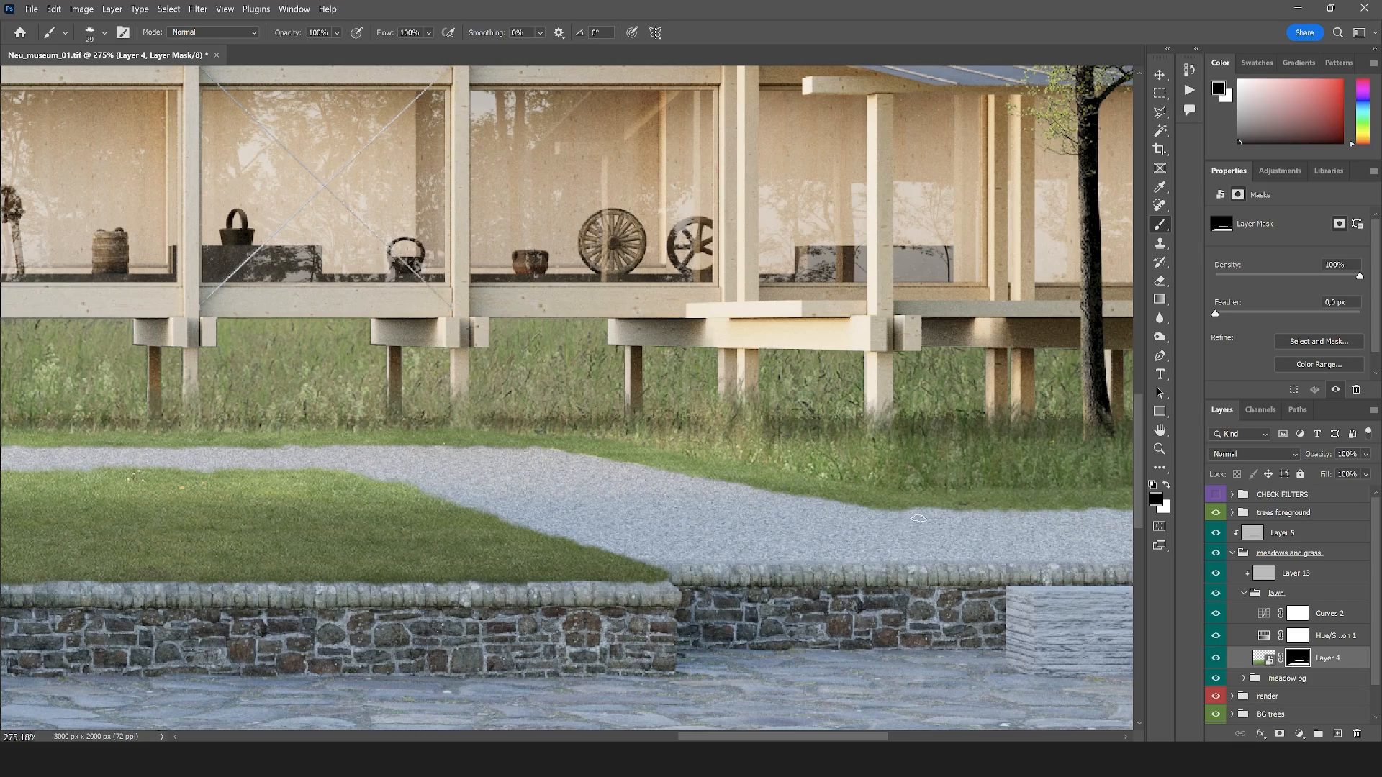
scroll(918, 518, "down", 5)
scroll(762, 503, "up", 6)
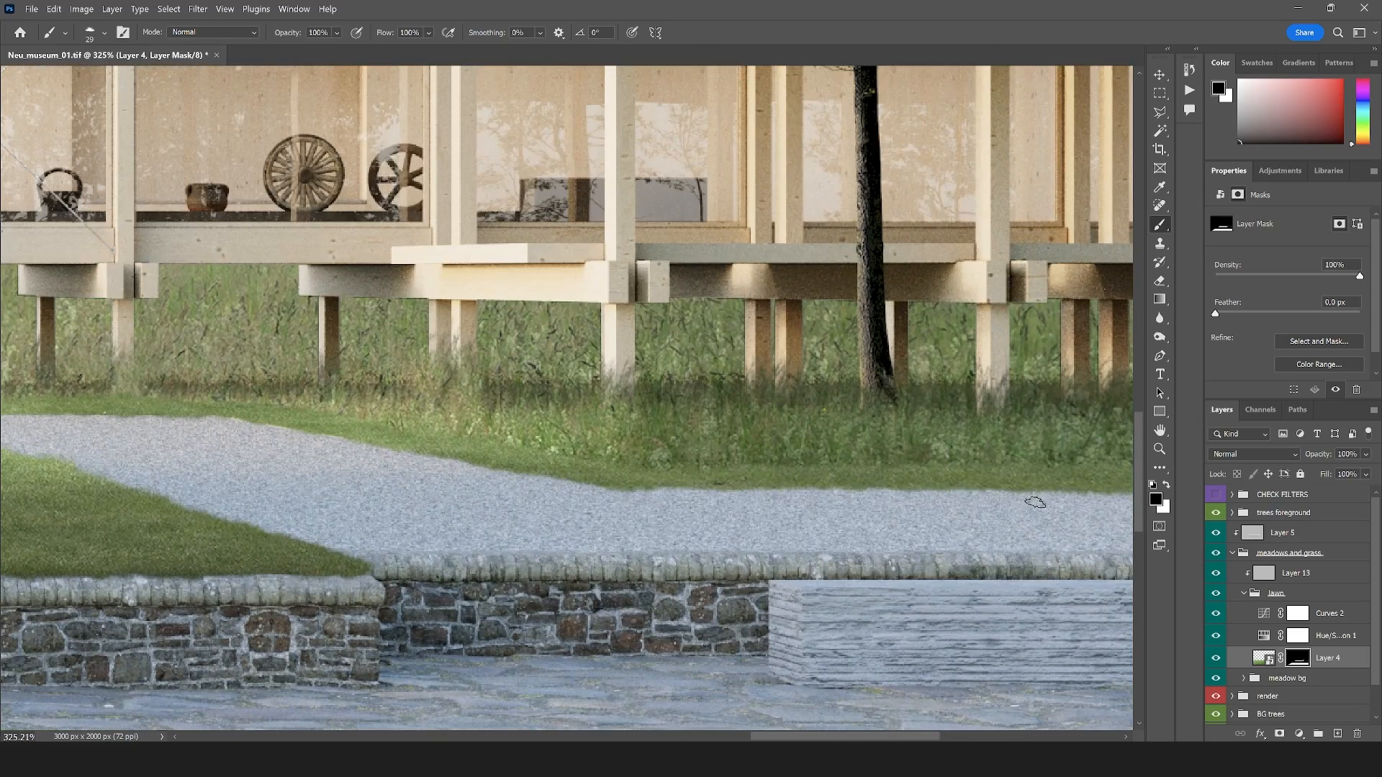
scroll(595, 528, "down", 3)
scroll(596, 527, "down", 5)
scroll(267, 550, "up", 2)
scroll(307, 520, "down", 3)
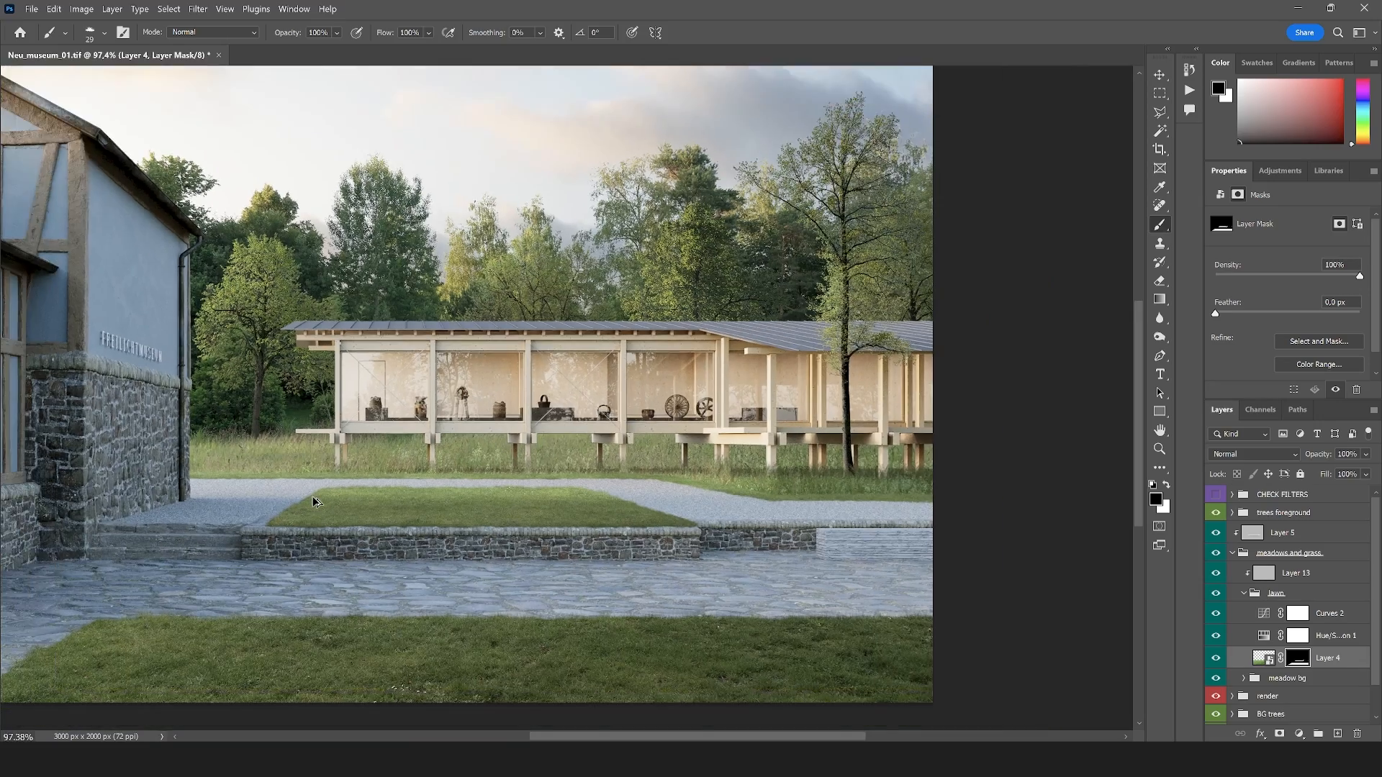
scroll(229, 607, "up", 5)
scroll(371, 516, "down", 3)
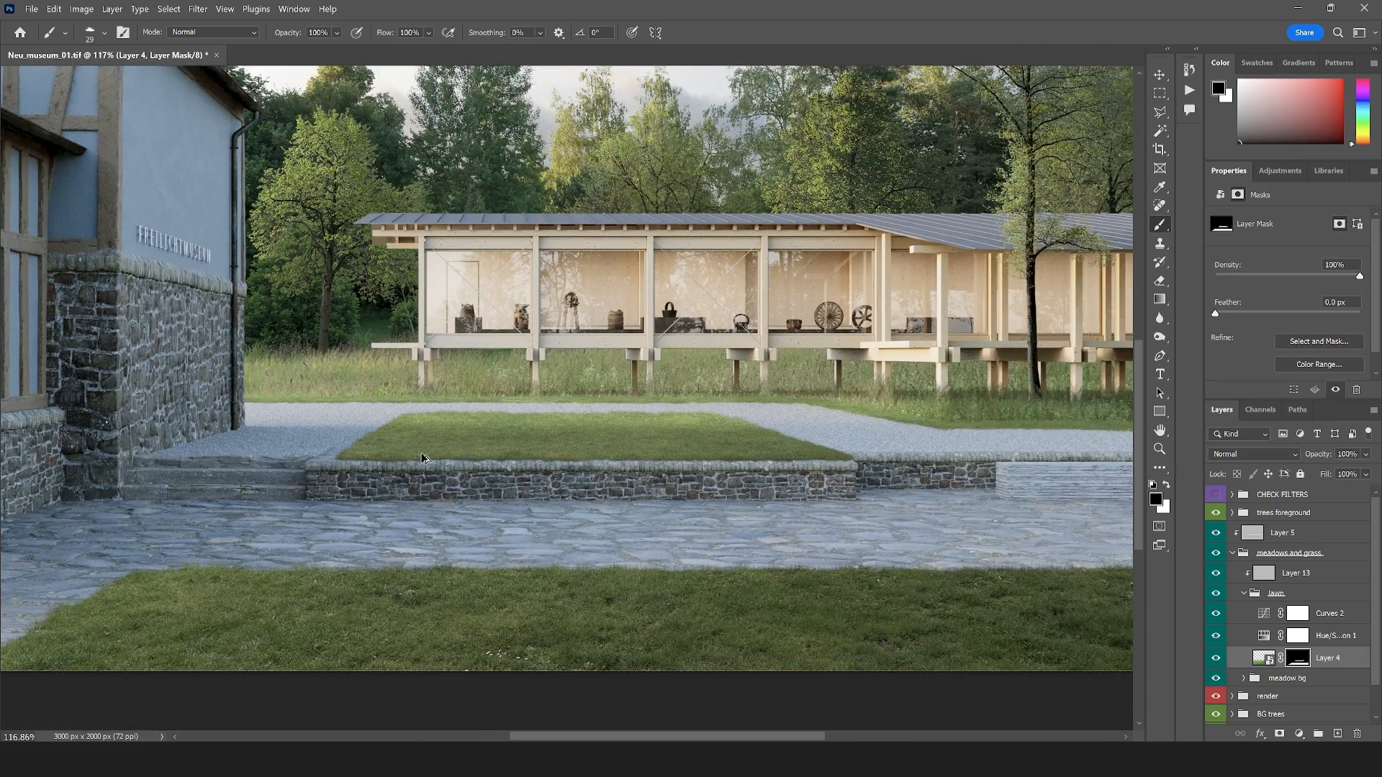
scroll(457, 417, "up", 1)
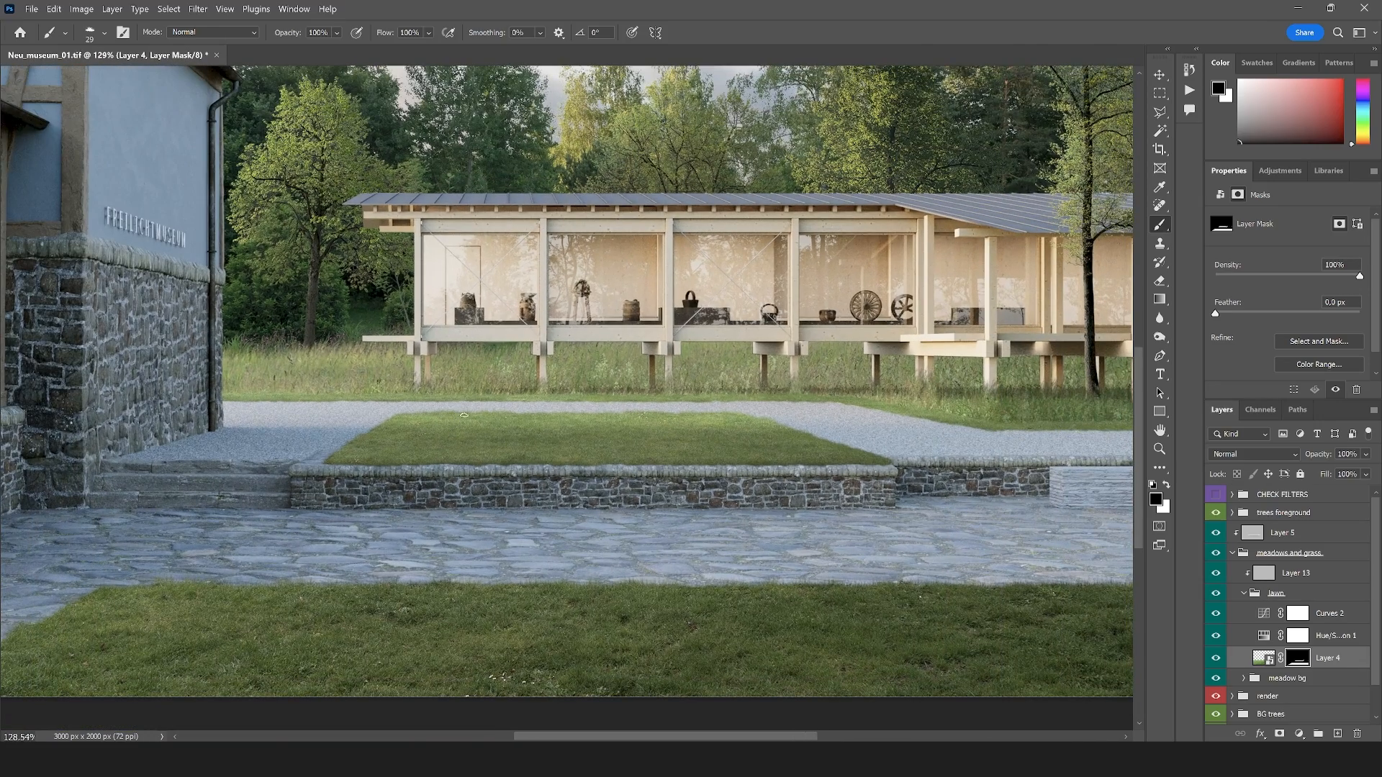
Select the Overlay layer, Layer 13, and set up the Burn tool with a soft round 20 px tip
left_click(1295, 573)
key("o")
scroll(753, 423, "up", 5)
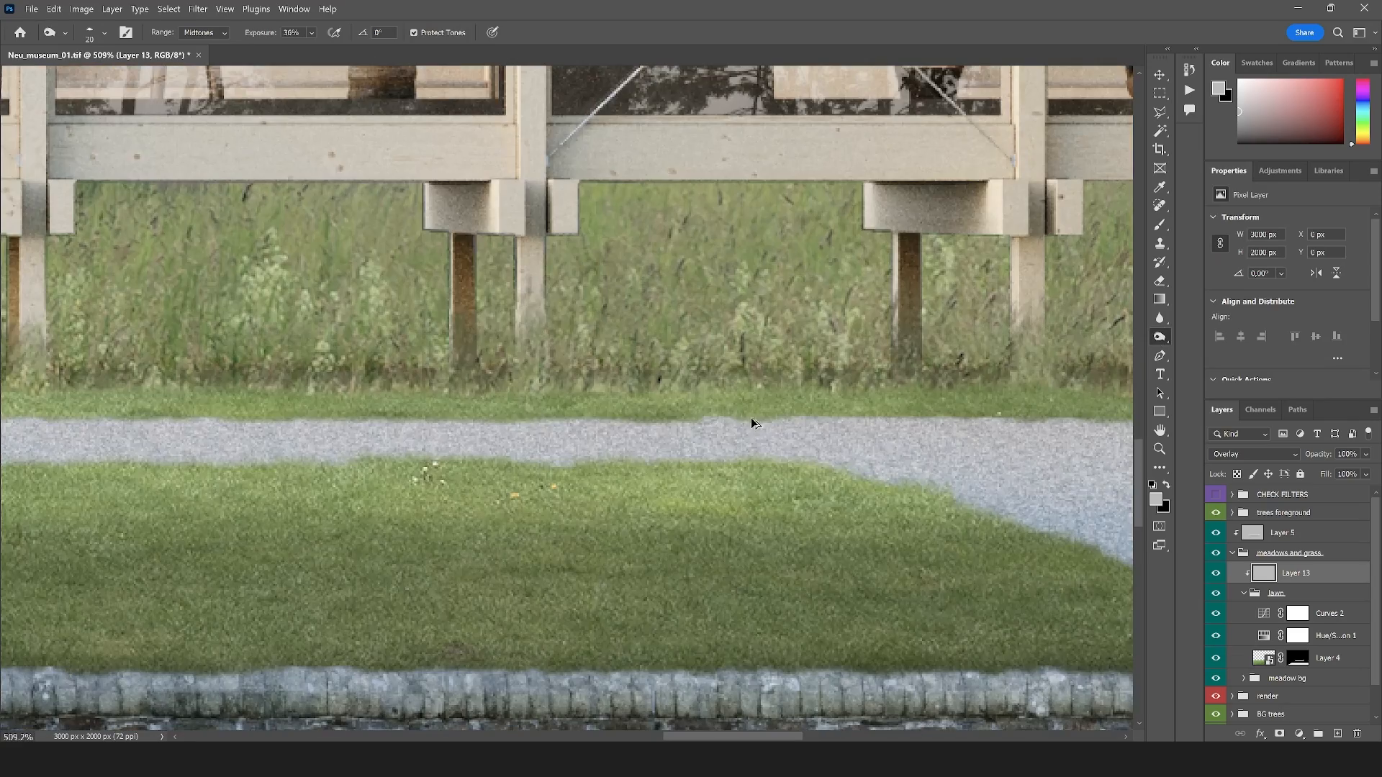
left_click(104, 33)
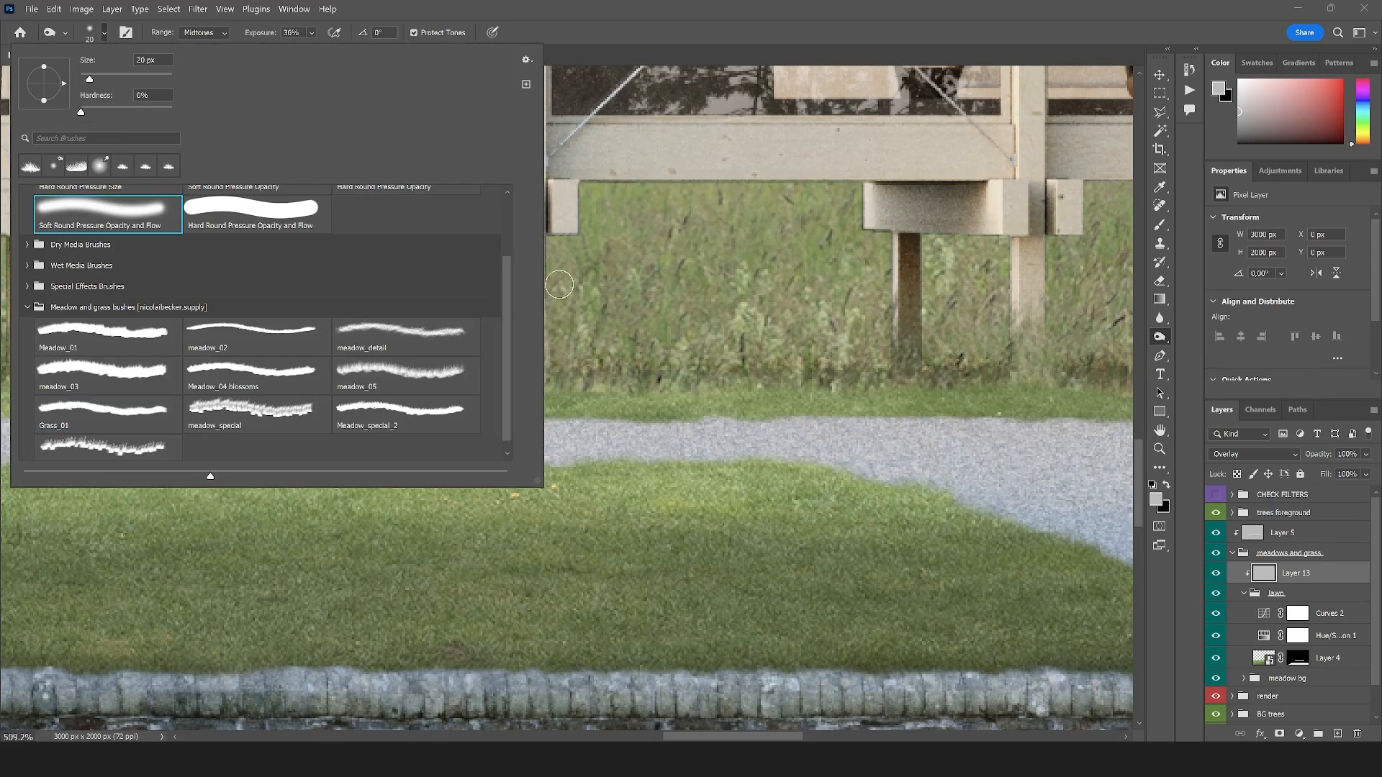
scroll(506, 235, "up", 3)
left_click_drag(507, 234, 505, 213)
left_click(120, 225)
left_click(1106, 13)
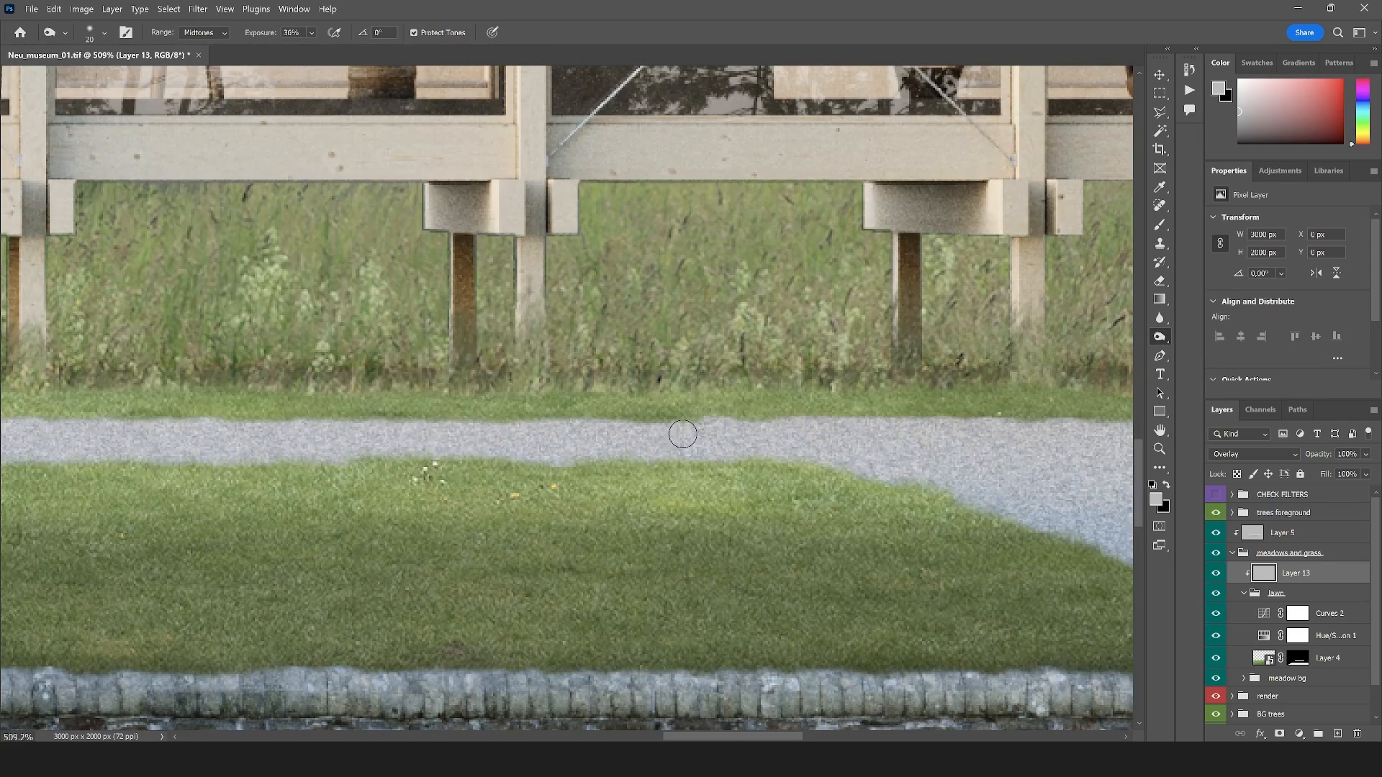
Burn the grass edge along the far side of the gravel path and its curve, using midtones at 36% exposure
scroll(943, 465, "down", 3)
scroll(943, 465, "up", 2)
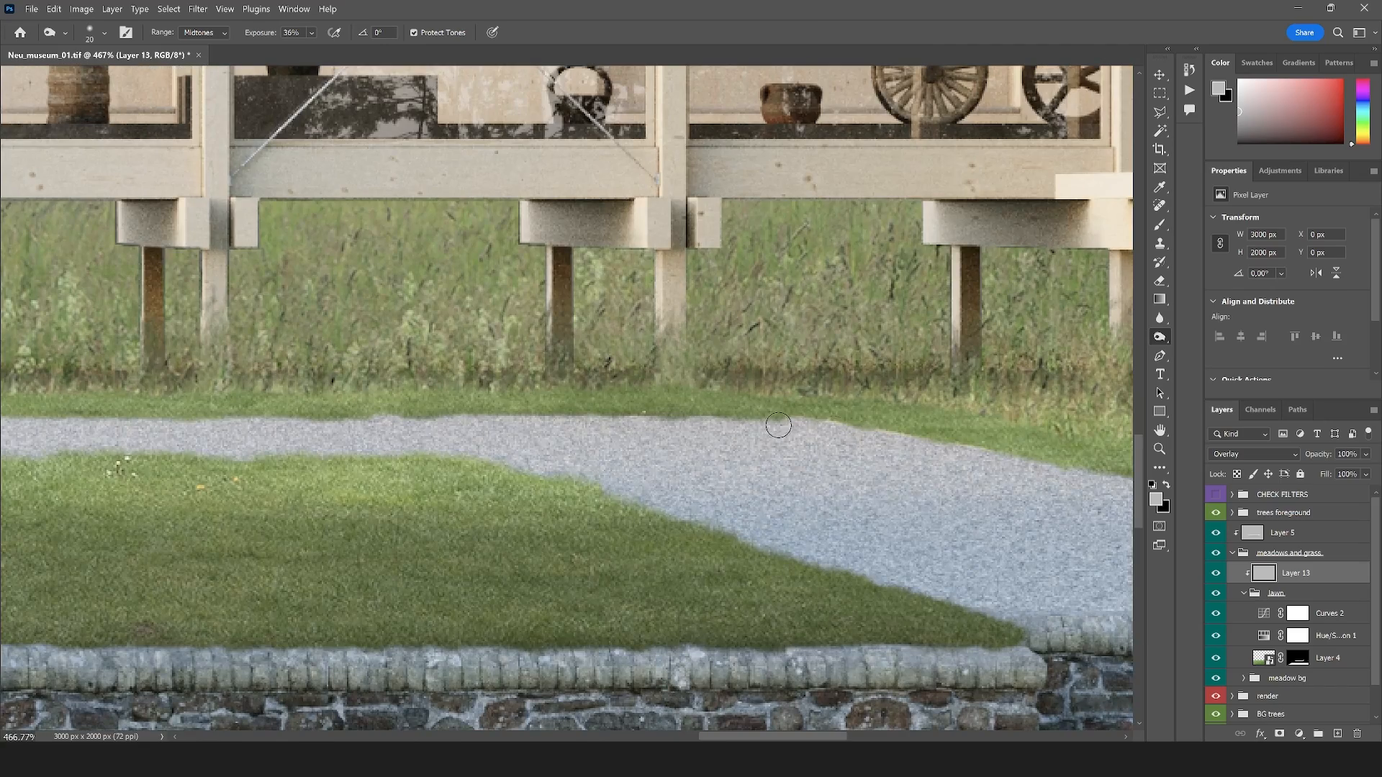
scroll(604, 459, "down", 3)
scroll(786, 457, "up", 3)
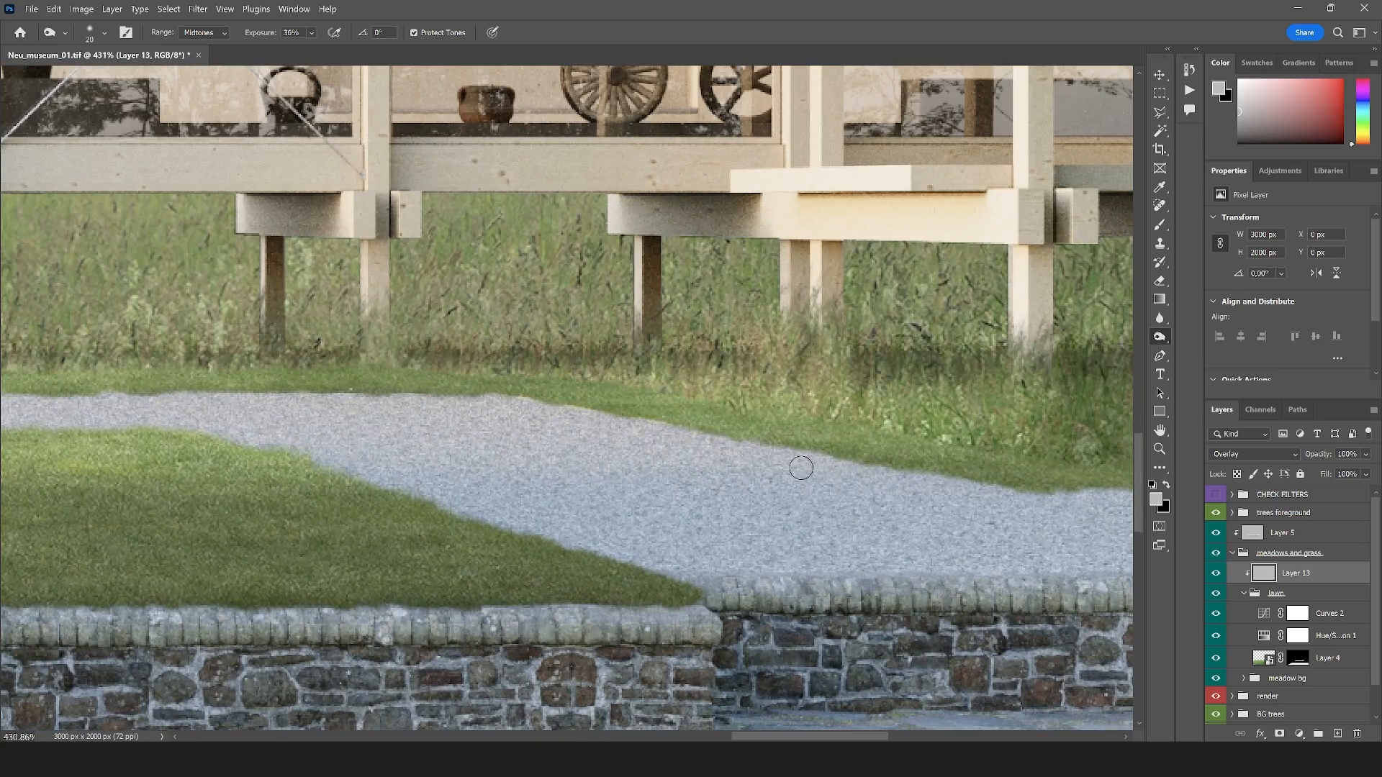
scroll(972, 487, "down", 2)
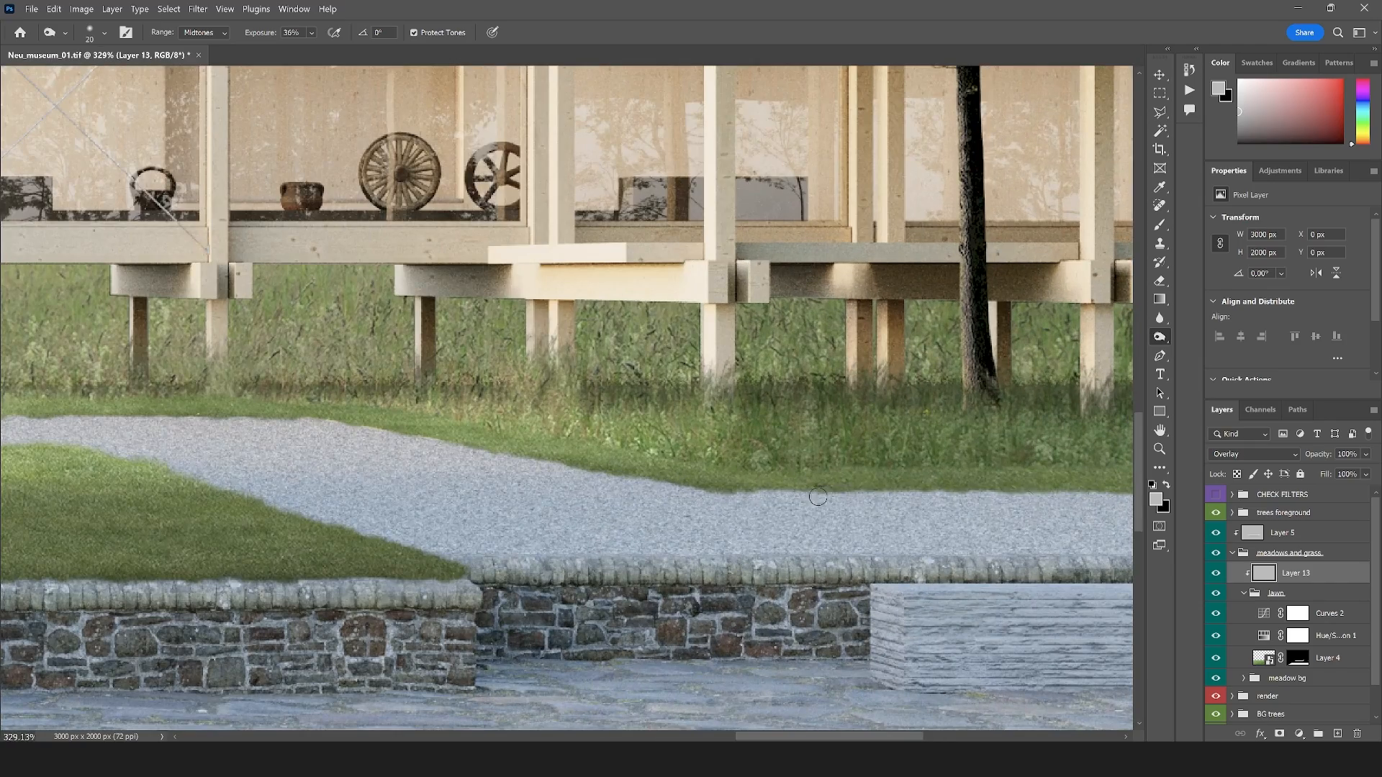
scroll(464, 524, "down", 7)
scroll(838, 504, "up", 6)
left_click_drag(839, 501, 886, 501)
Compare the whole image with and without the burning on Layer 13
scroll(884, 501, "down", 9)
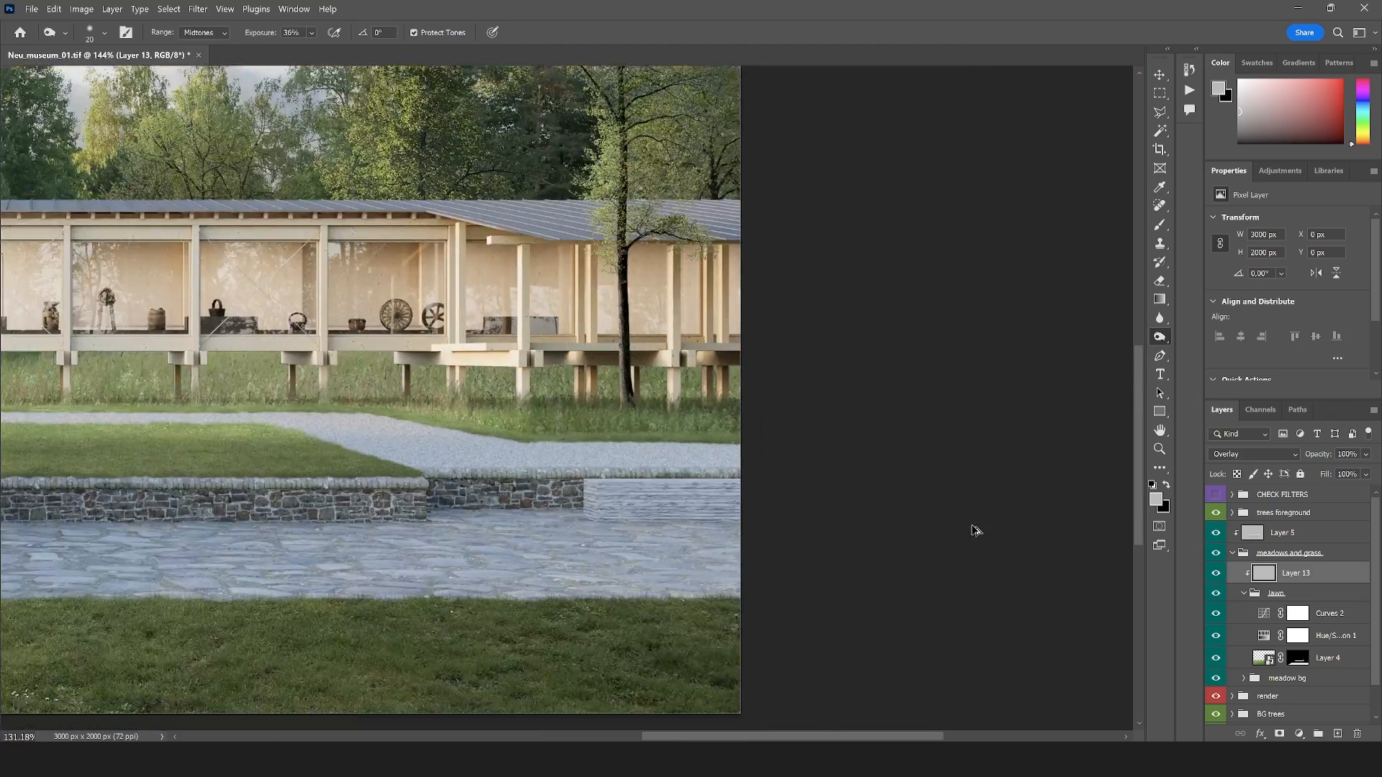
scroll(266, 530, "up", 5)
scroll(266, 524, "down", 3)
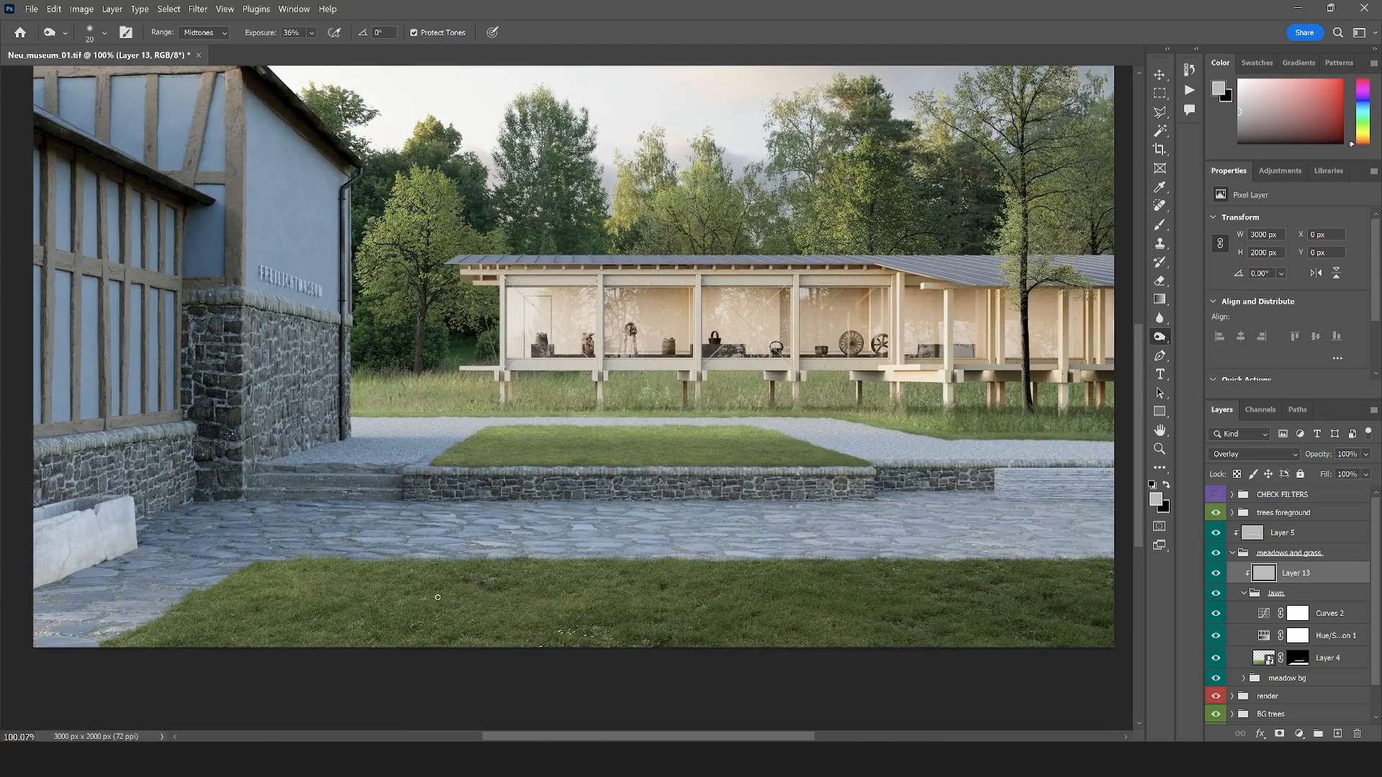
left_click(1215, 573)
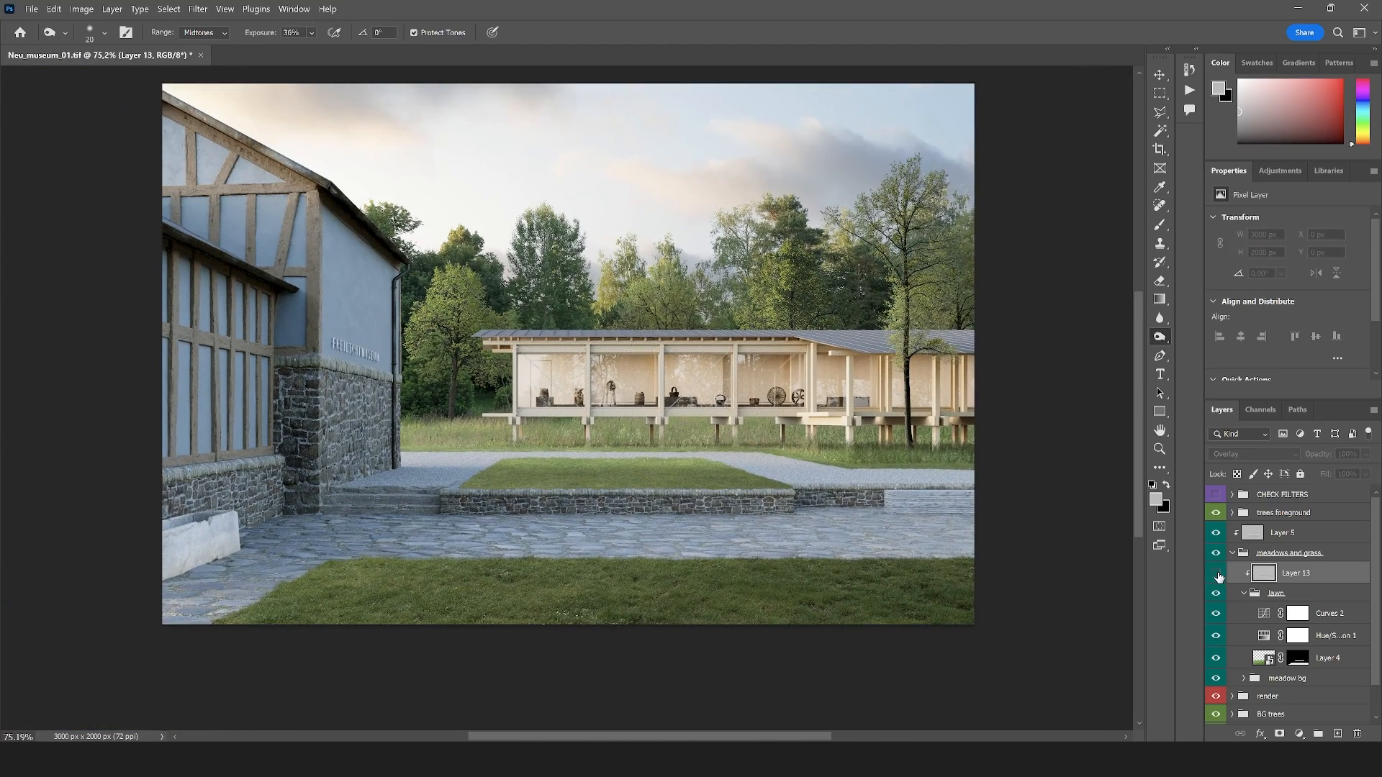
left_click(1215, 573)
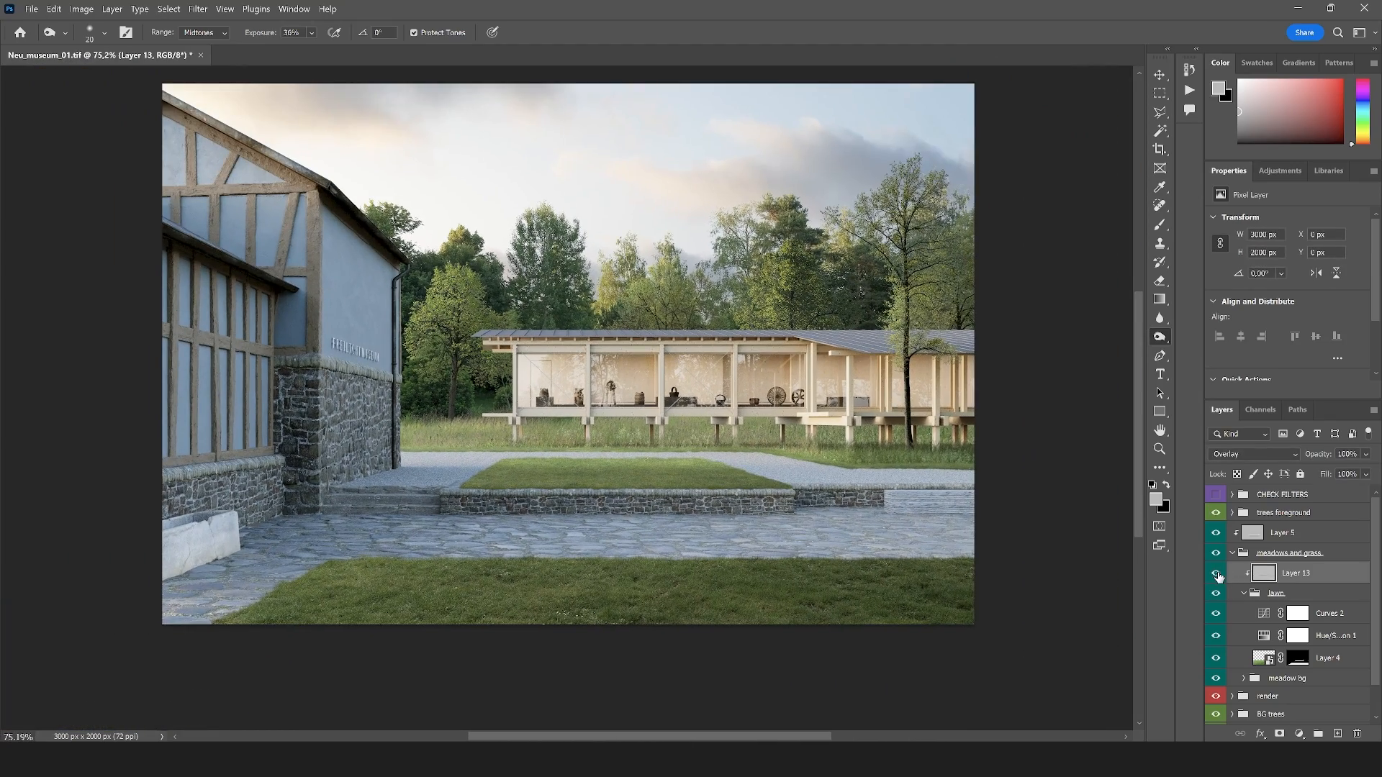
Switch to the Dodge tool for Layer 13 and open its brush size for editing
right_click(1159, 335)
left_click(1227, 337)
scroll(561, 476, "up", 9)
left_click(104, 33)
left_click(164, 80)
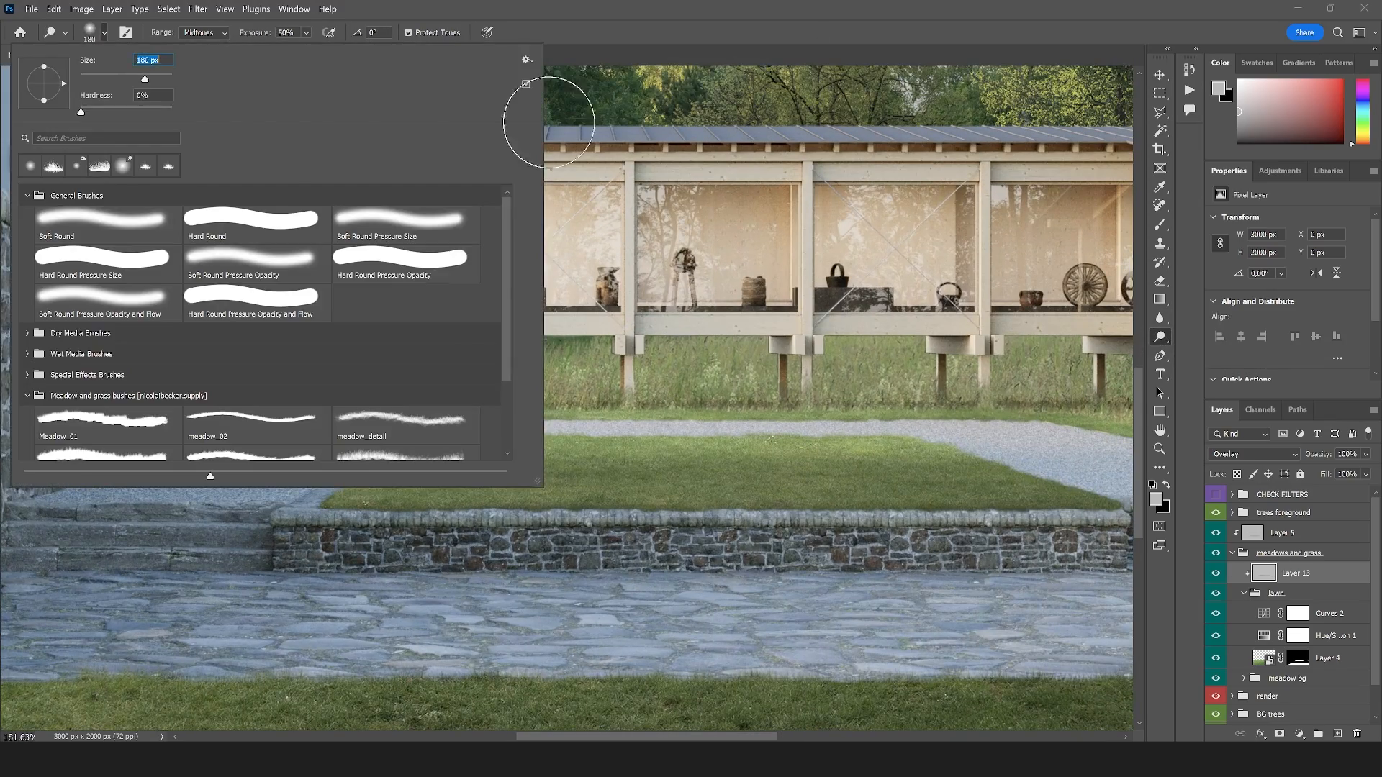